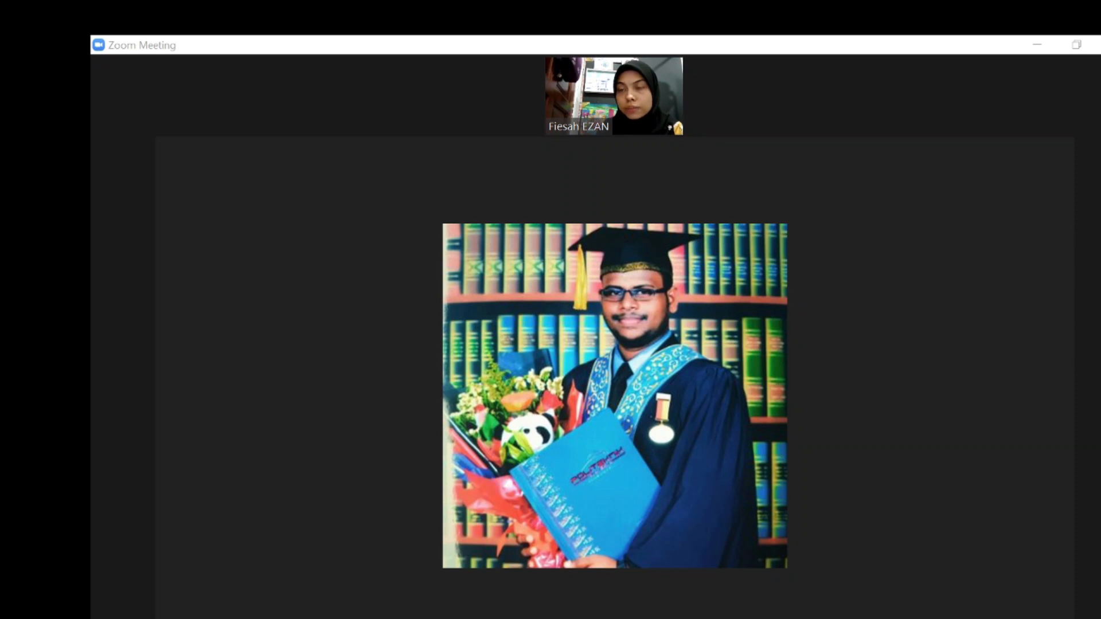
Step: Switch to the Canva browser window and return from the open design to the home page
{"action": "left_click", "coordinate": [1085, 133]}
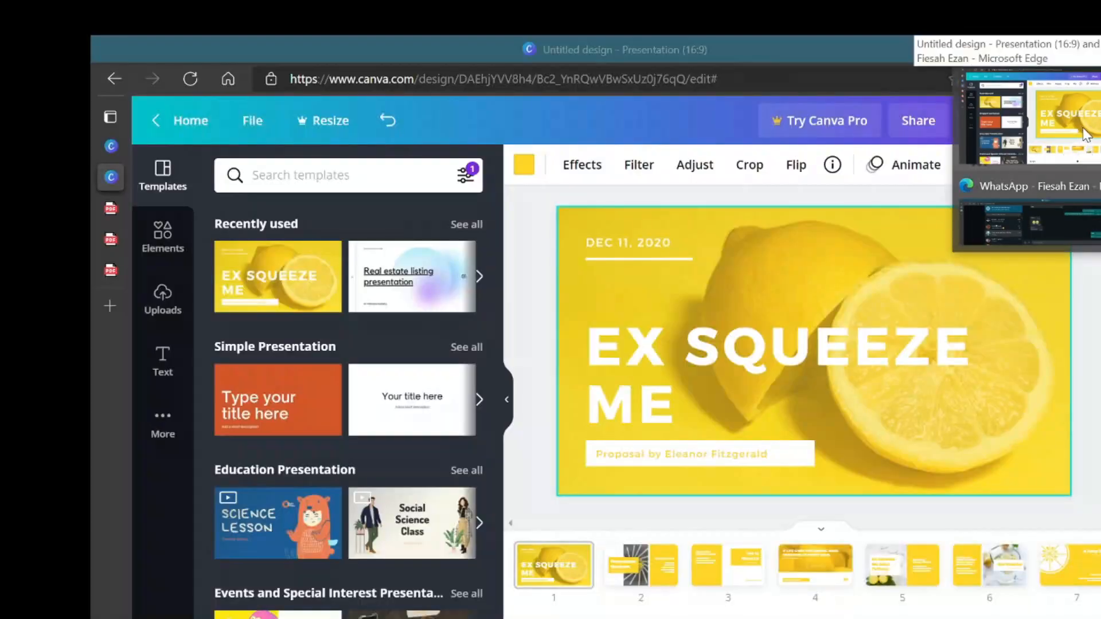
{"action": "left_click", "coordinate": [162, 121]}
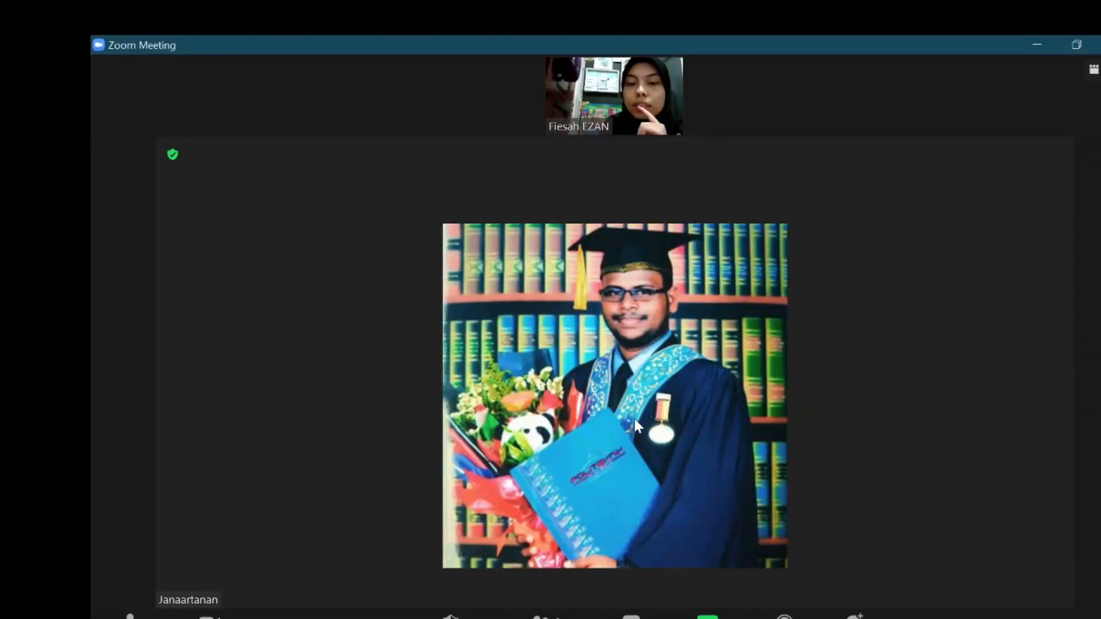
Step: Share the Canva home page's browser window in the Zoom meeting and show both participants in the floating video panel
{"action": "left_click", "coordinate": [707, 615]}
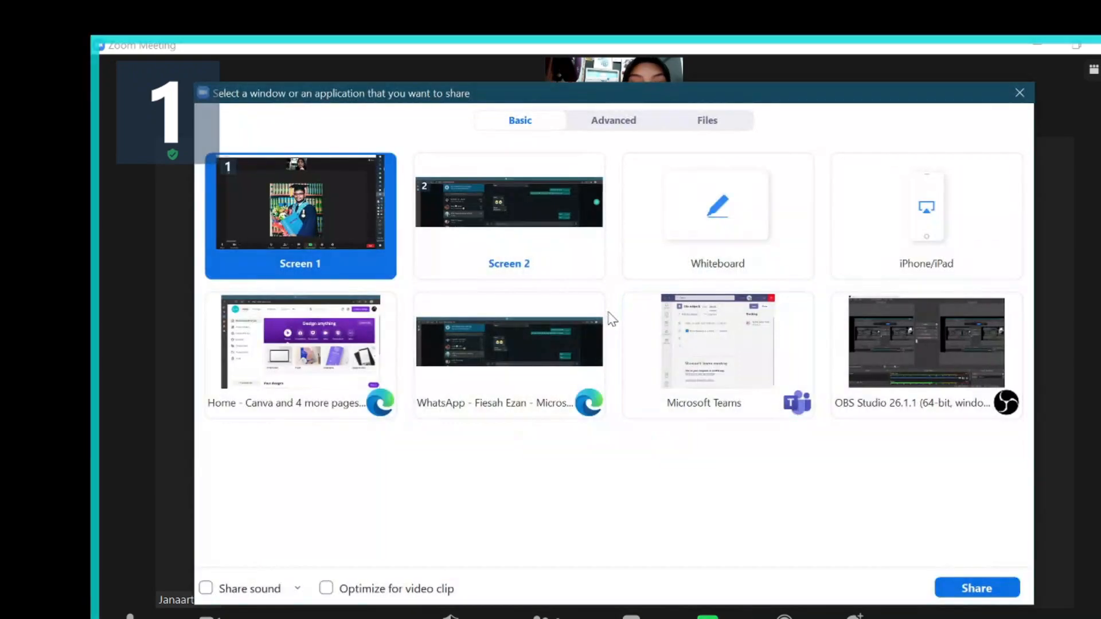
{"action": "left_click", "coordinate": [333, 358]}
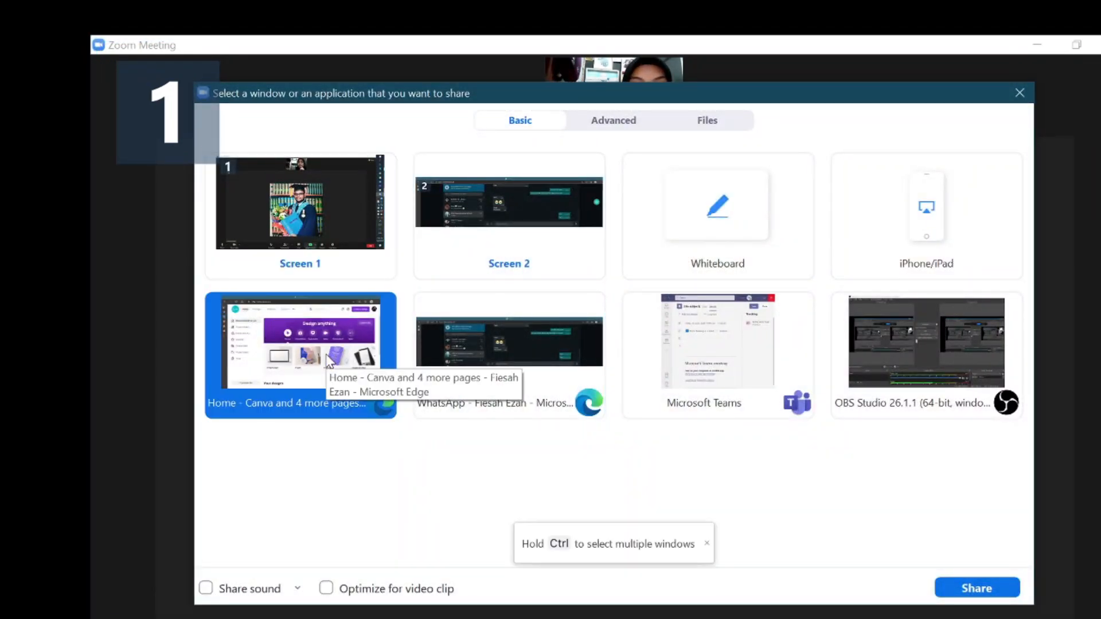
{"action": "left_click", "coordinate": [969, 589]}
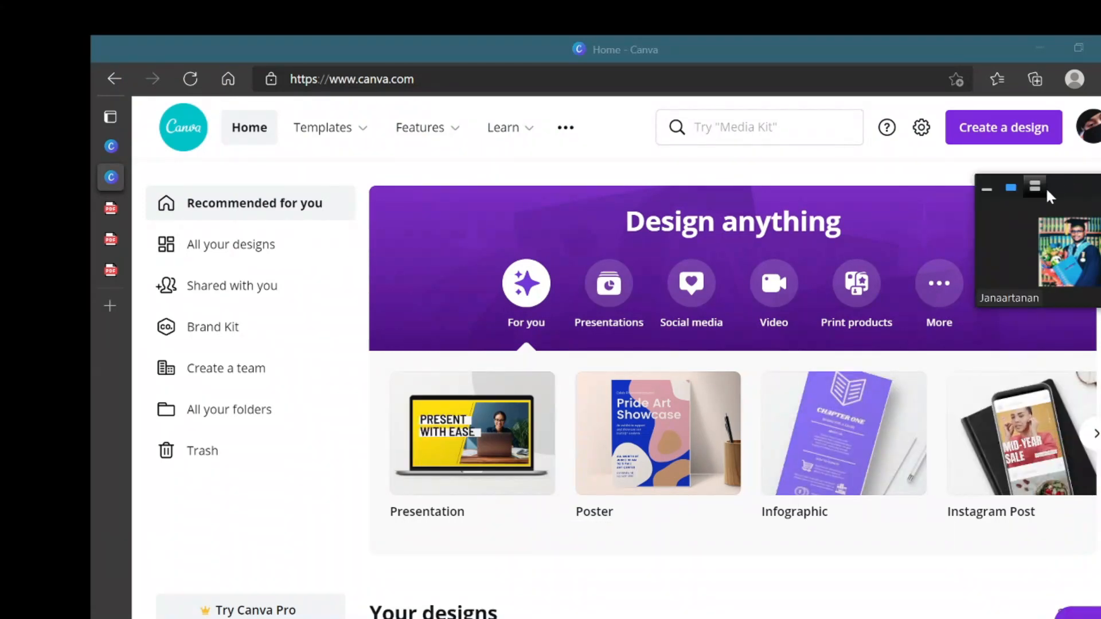
{"action": "left_click", "coordinate": [1036, 187]}
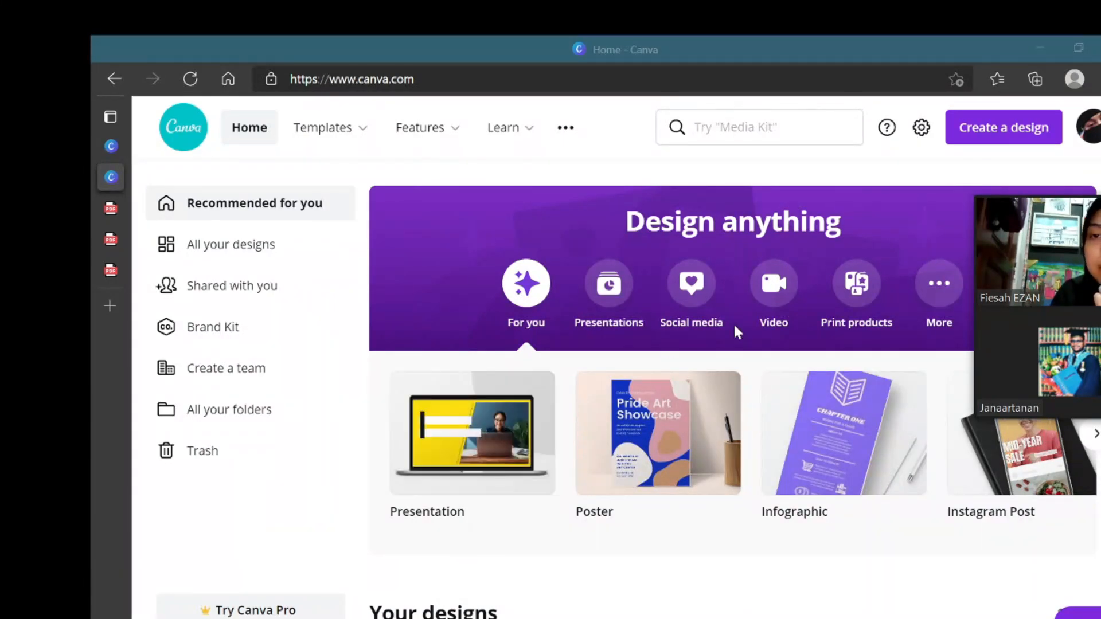
Step: Look through the available design types and create a new blank Presentation design
{"action": "left_click", "coordinate": [972, 140]}
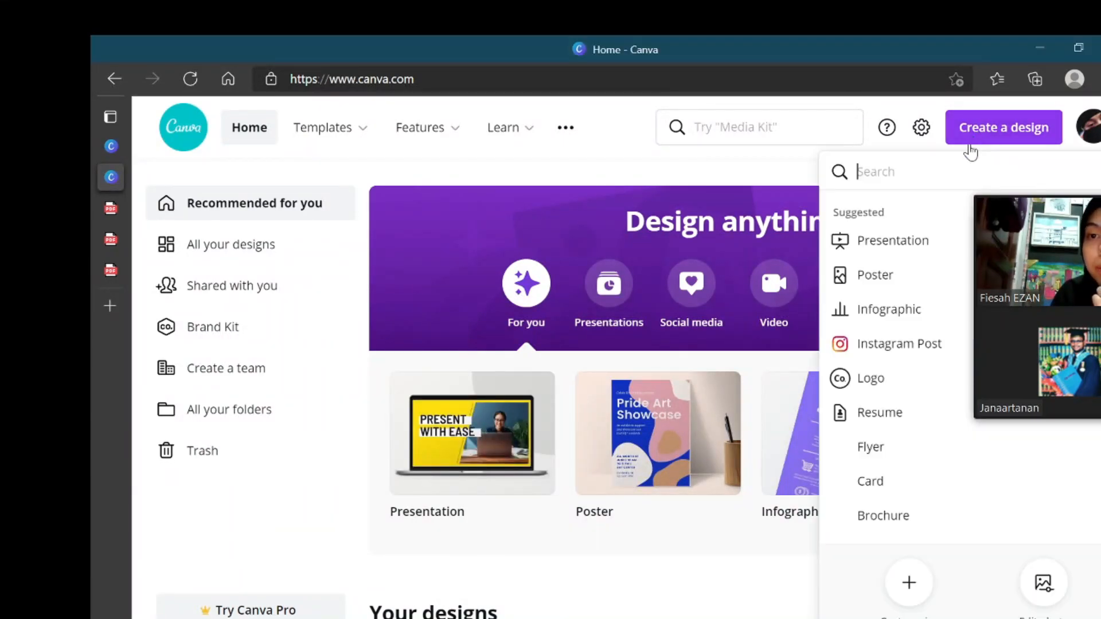
{"action": "scroll", "coordinate": [900, 381], "scroll_direction": "down", "scroll_amount": 12}
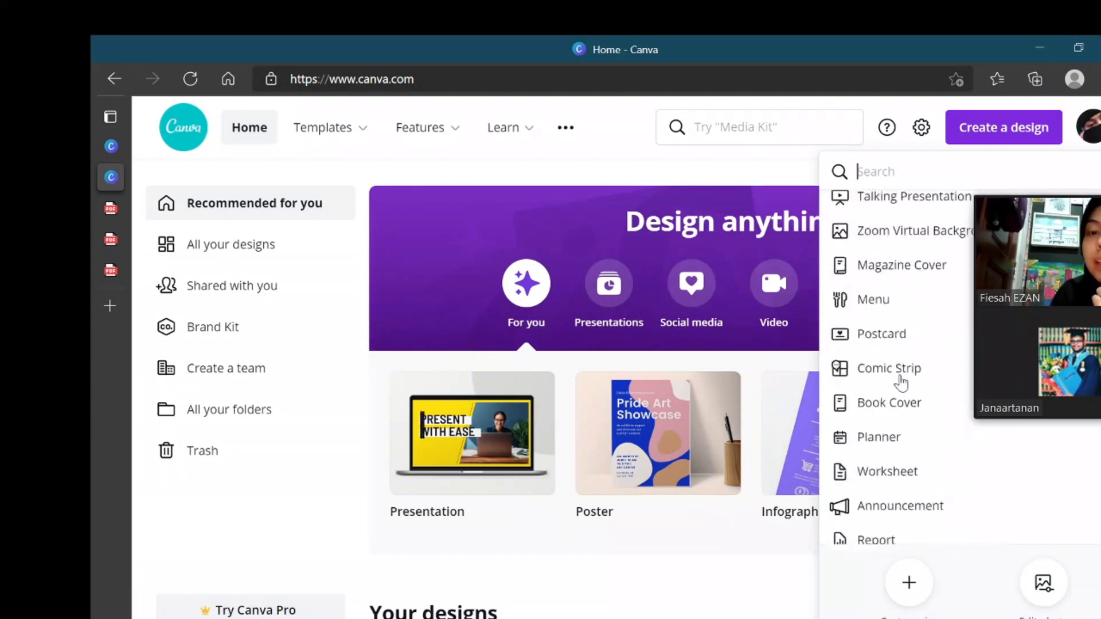
{"action": "scroll", "coordinate": [900, 381], "scroll_direction": "down", "scroll_amount": 15}
{"action": "scroll", "coordinate": [883, 263], "scroll_direction": "up", "scroll_amount": 20}
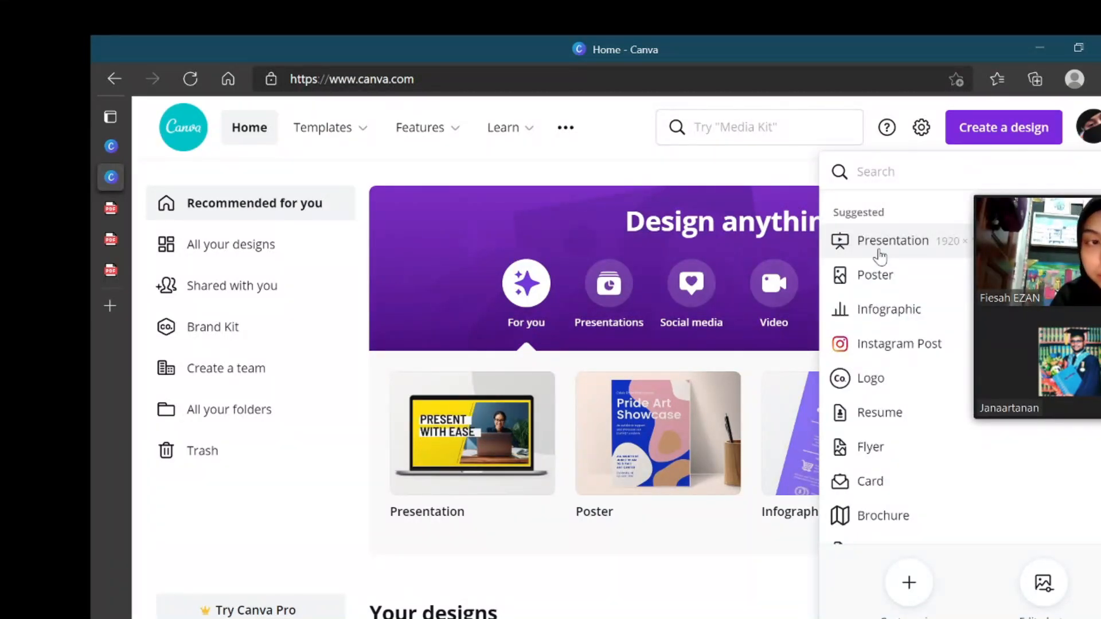
{"action": "left_click", "coordinate": [880, 252]}
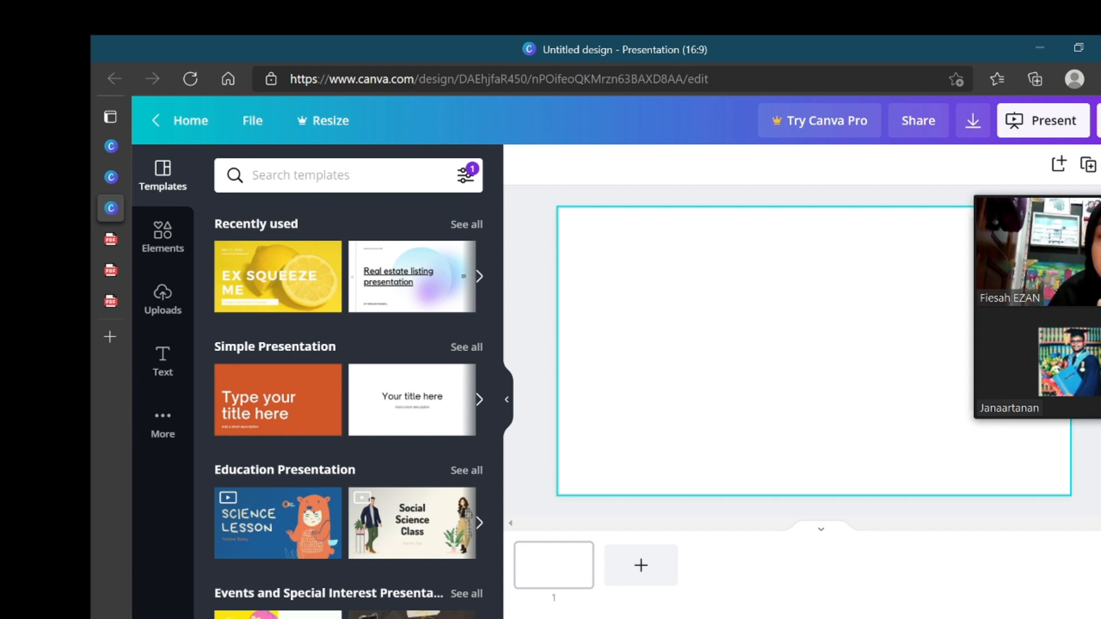
Step: Search the templates for "fruit" and preview the pages of the yellow Meal Prep Hacks banana template
{"action": "left_click", "coordinate": [332, 175]}
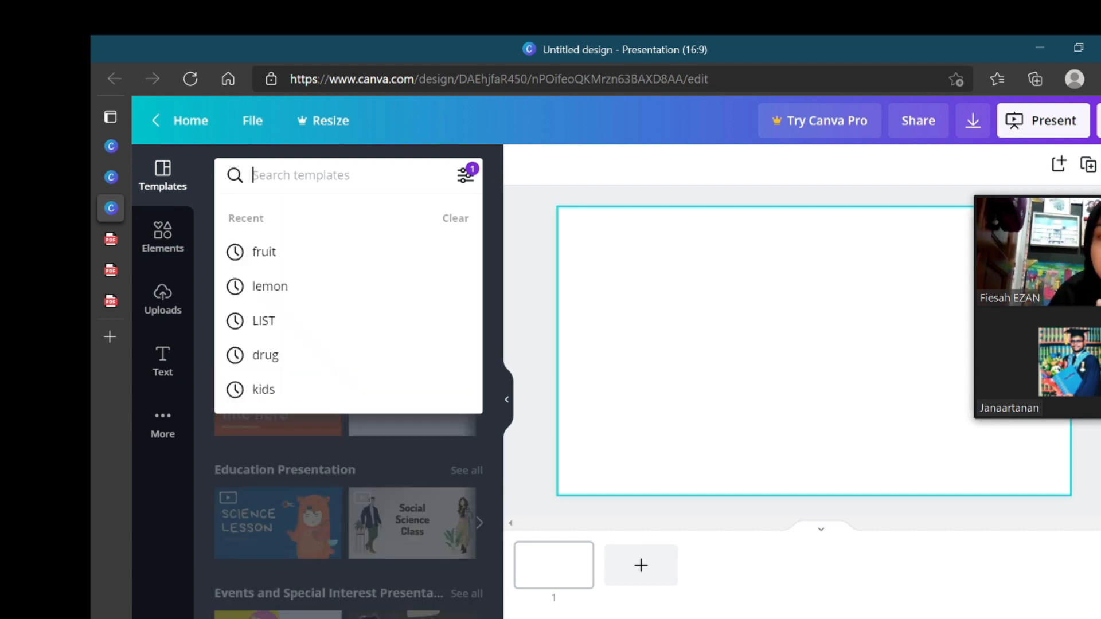
{"action": "left_click", "coordinate": [286, 259]}
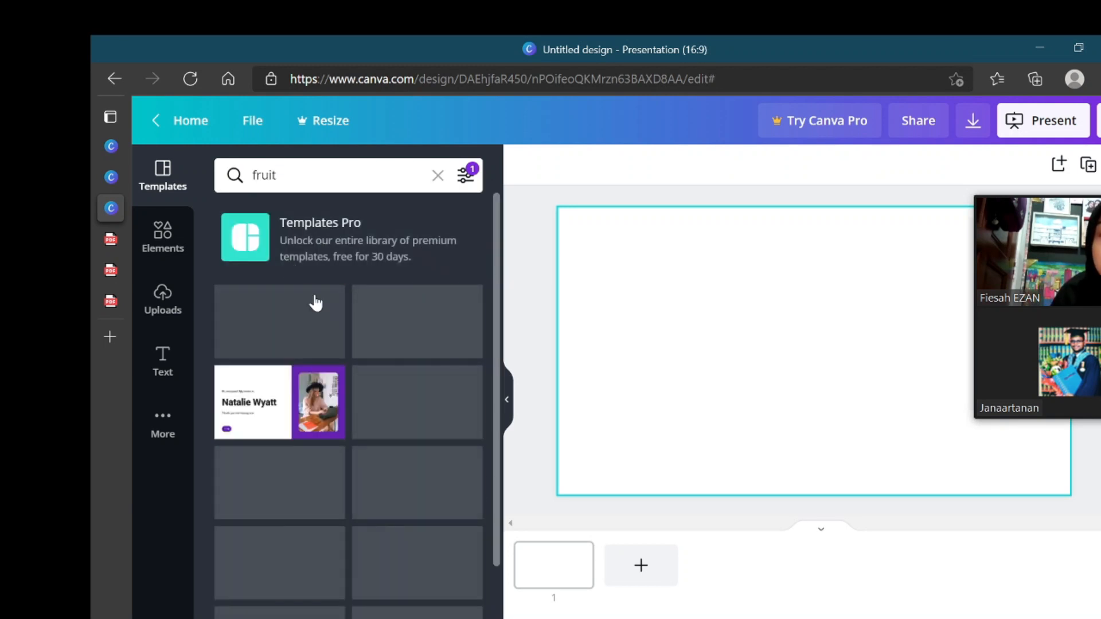
{"action": "scroll", "coordinate": [337, 302], "scroll_direction": "down", "scroll_amount": 2}
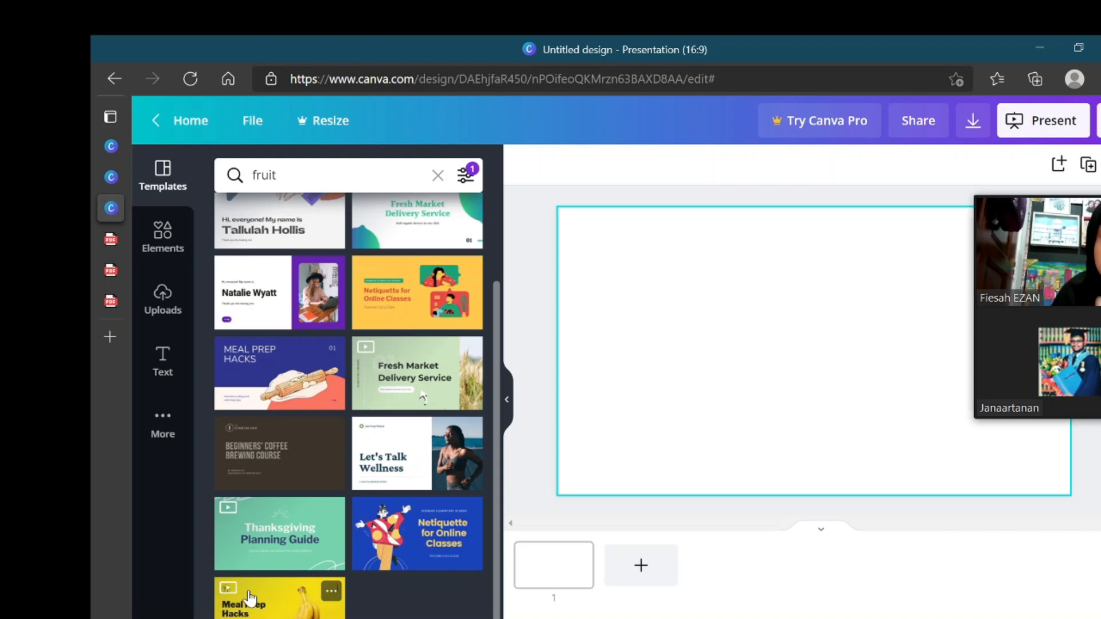
{"action": "left_click", "coordinate": [265, 601]}
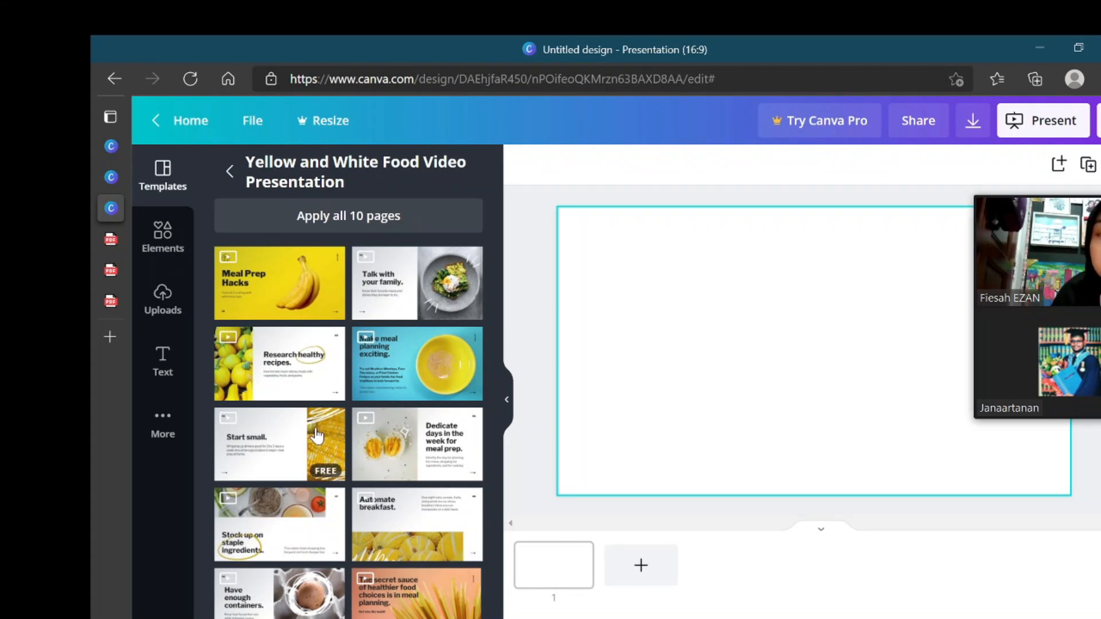
{"action": "left_click", "coordinate": [230, 171]}
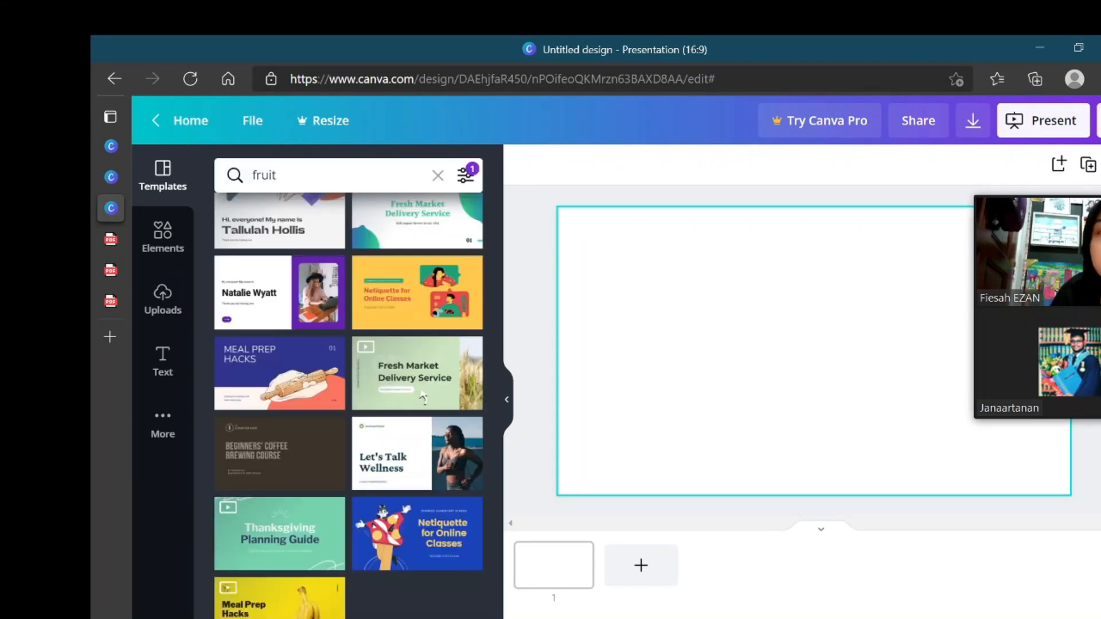
{"action": "scroll", "coordinate": [284, 232], "scroll_direction": "up", "scroll_amount": 2}
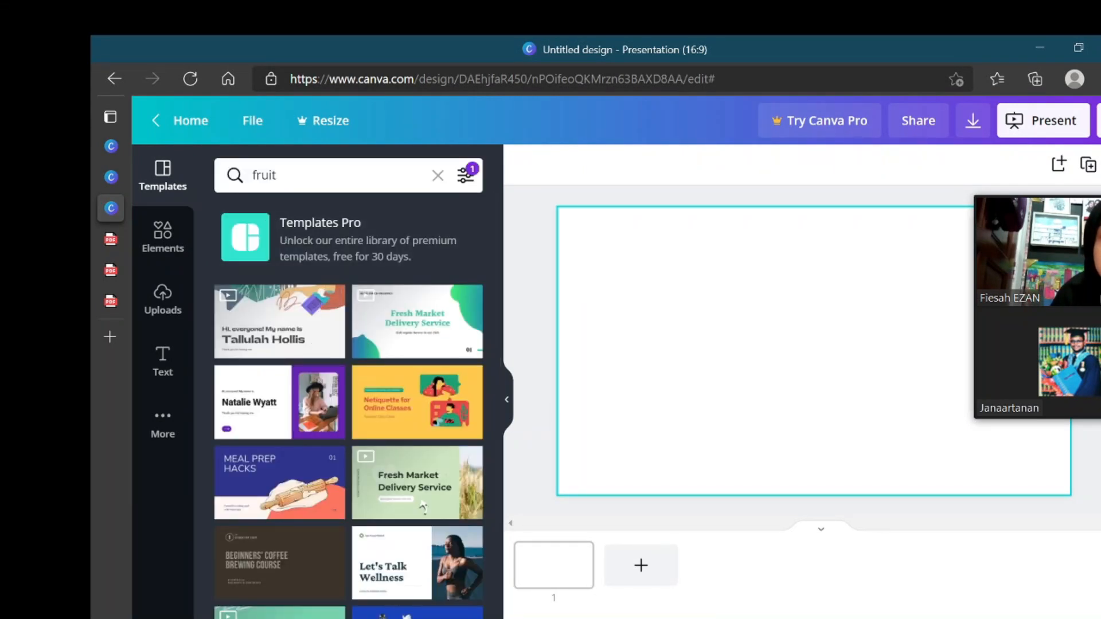
Step: Search the templates for "lemon" instead, and clear the search term
{"action": "left_click", "coordinate": [437, 175]}
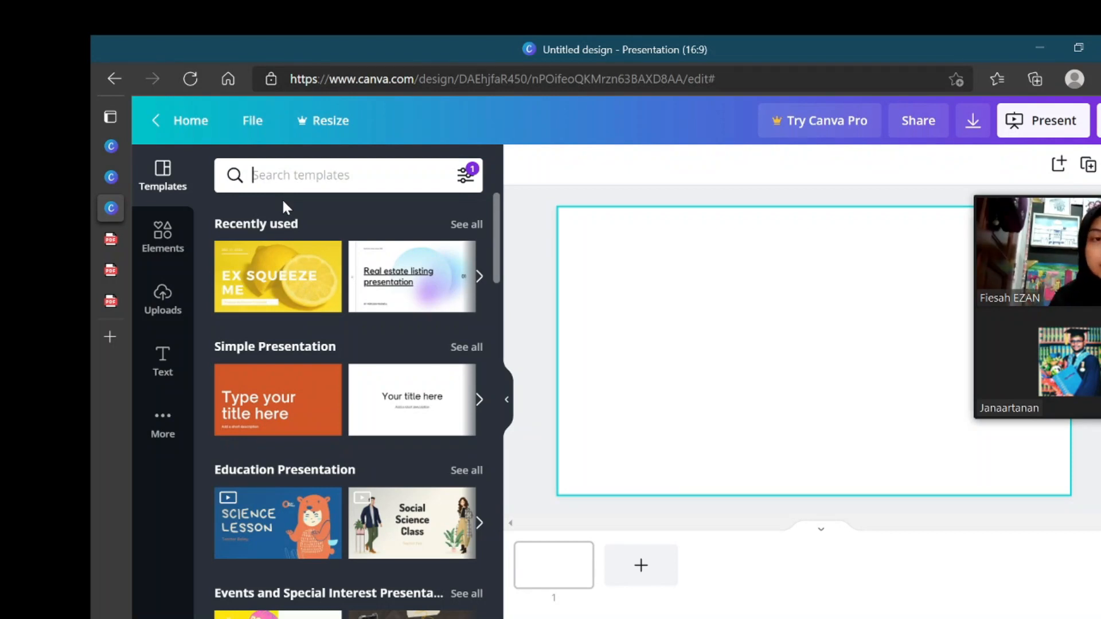
{"action": "type", "text": "lemon"}
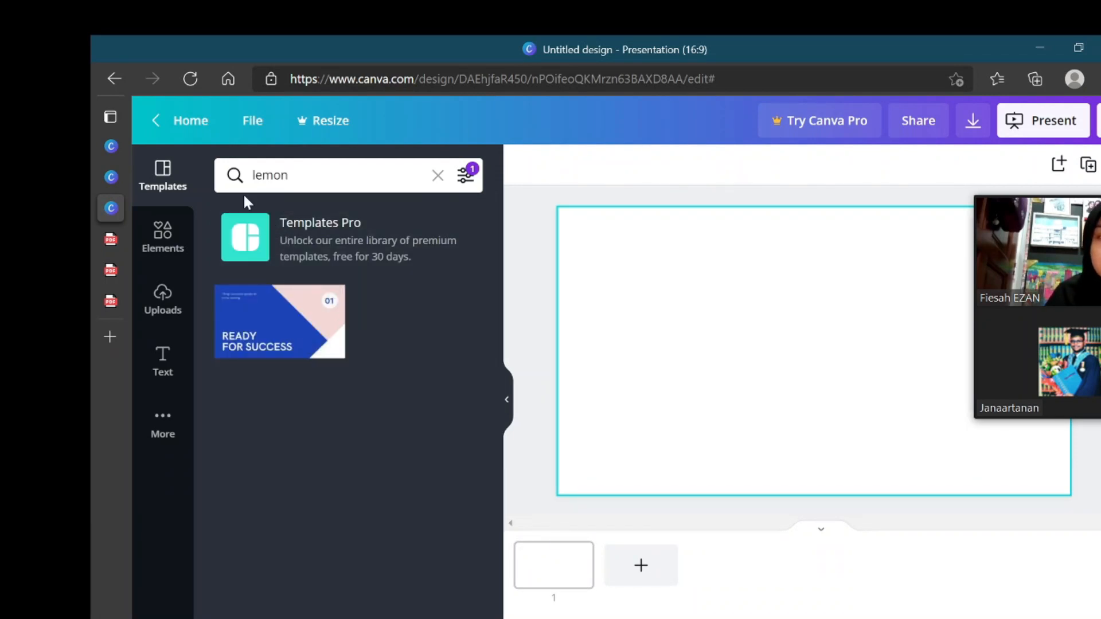
{"action": "left_click_drag", "start_coordinate": [289, 175], "coordinate": [251, 175]}
{"action": "key", "text": "BackSpace"}
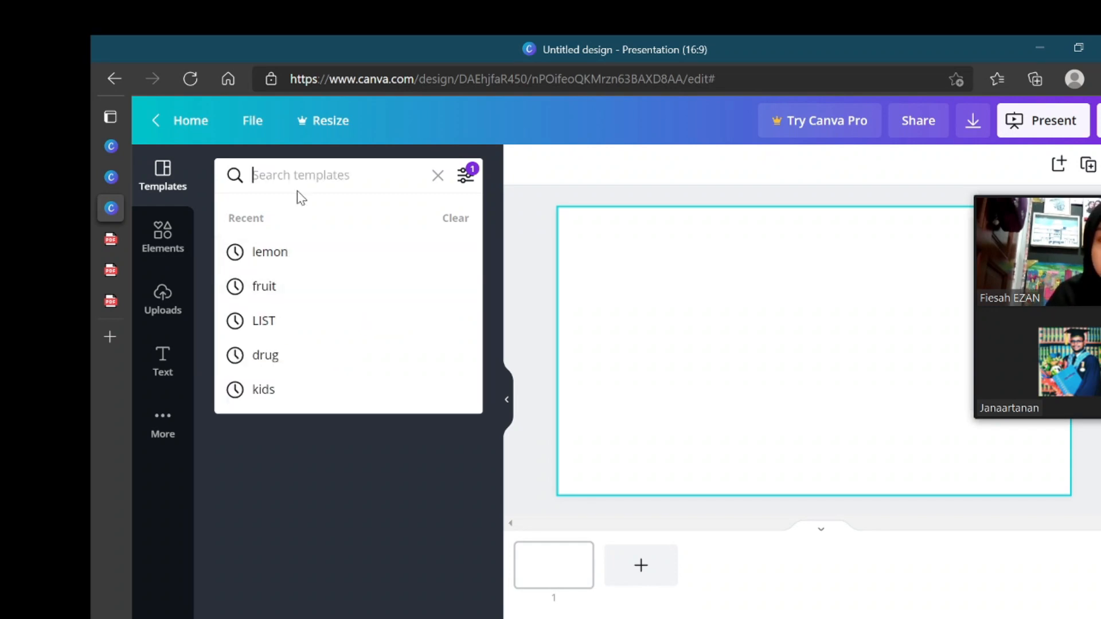
Step: Search the templates for "fruits" and for the suggested term "fruit juice", and look through the results
{"action": "type", "text": "fruits"}
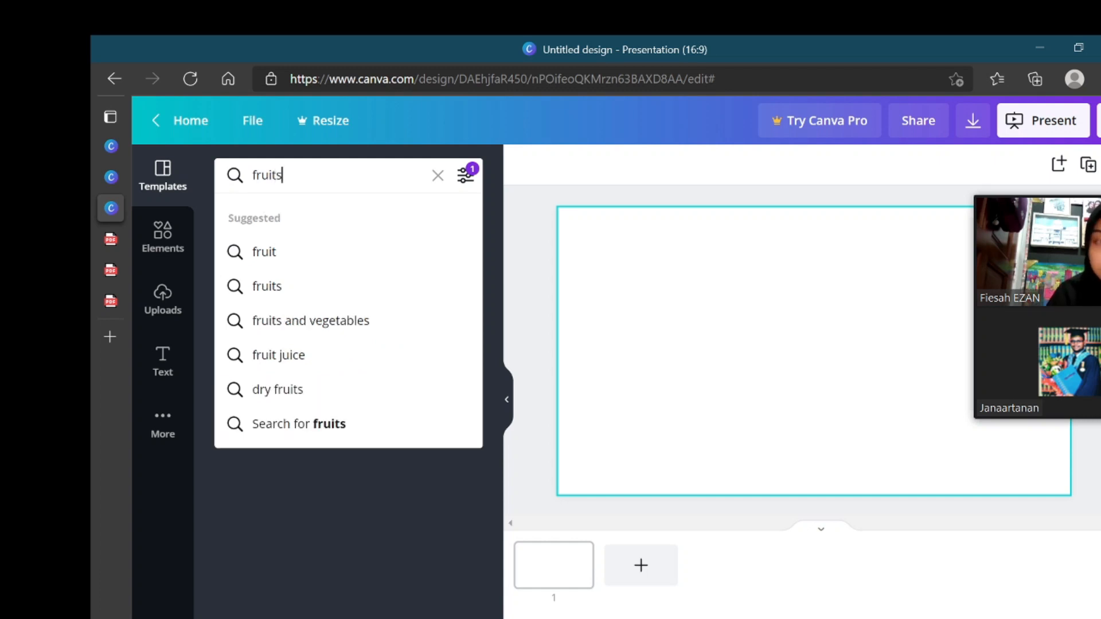
{"action": "key", "text": "Return"}
{"action": "left_click", "coordinate": [292, 176]}
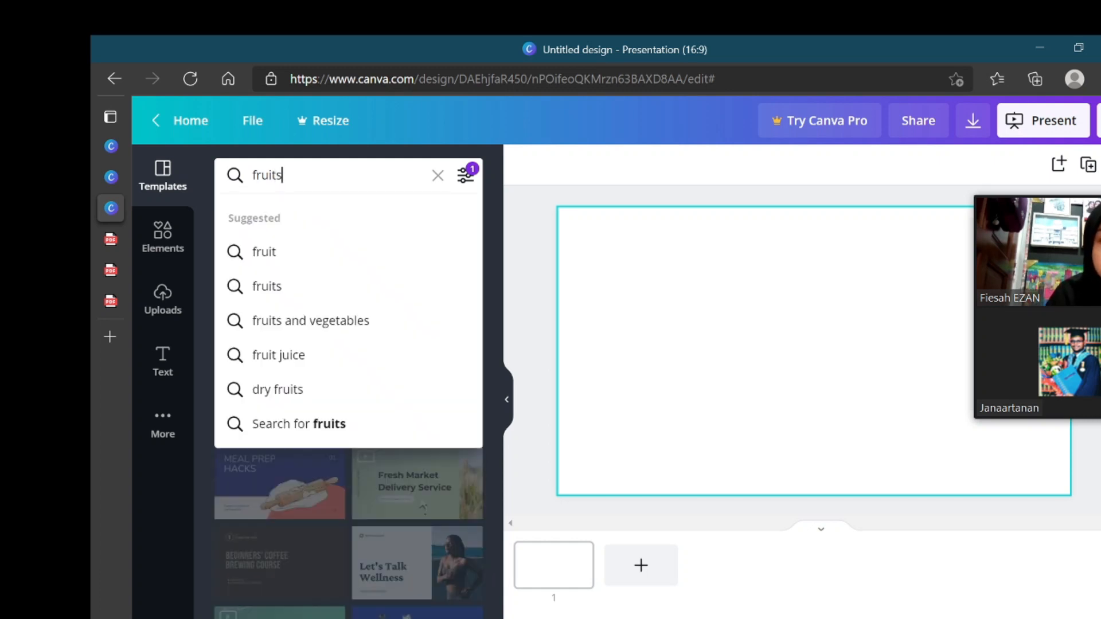
{"action": "left_click", "coordinate": [316, 363]}
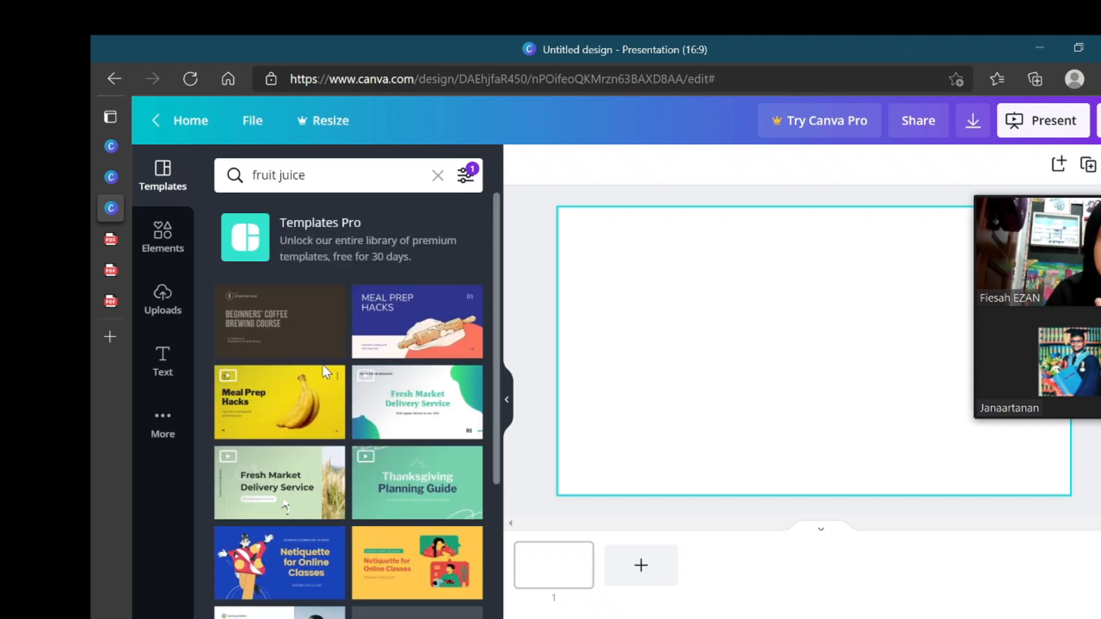
{"action": "scroll", "coordinate": [326, 371], "scroll_direction": "down", "scroll_amount": 6}
{"action": "scroll", "coordinate": [322, 356], "scroll_direction": "up", "scroll_amount": 6}
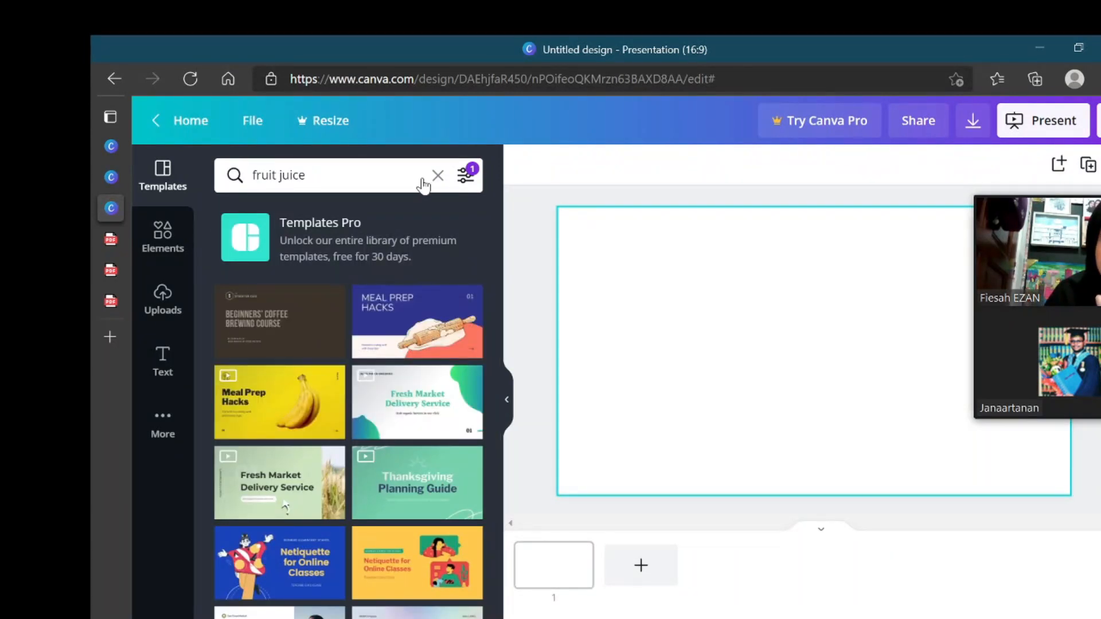
Step: Clear the search and apply all 26 pages of the recently used Yellow Startup Business Presentation template
{"action": "left_click", "coordinate": [439, 175]}
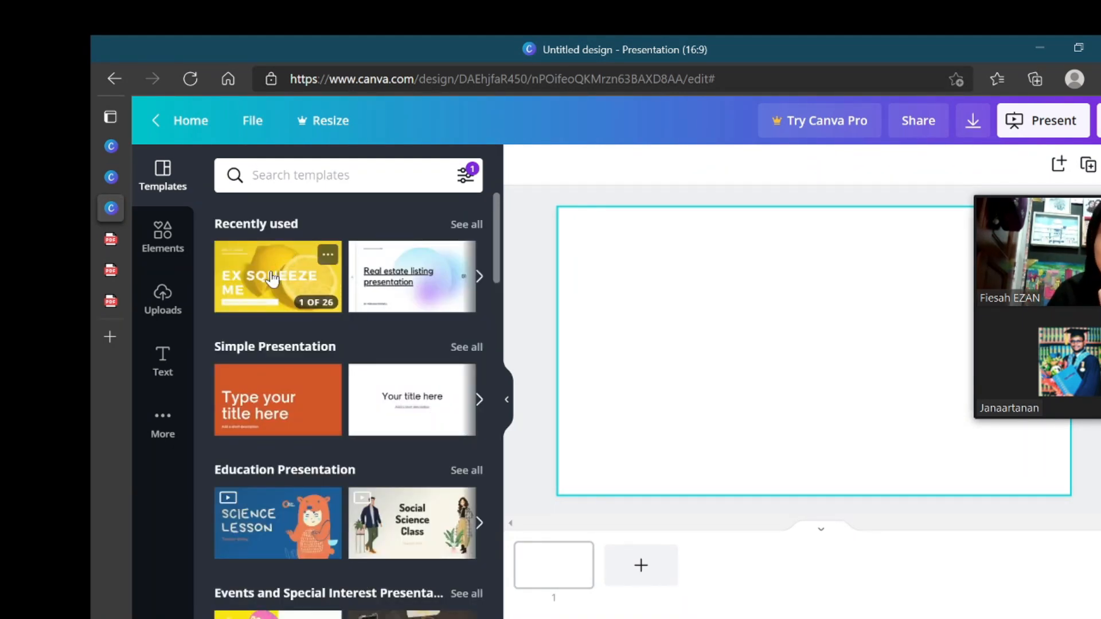
{"action": "left_click", "coordinate": [272, 279]}
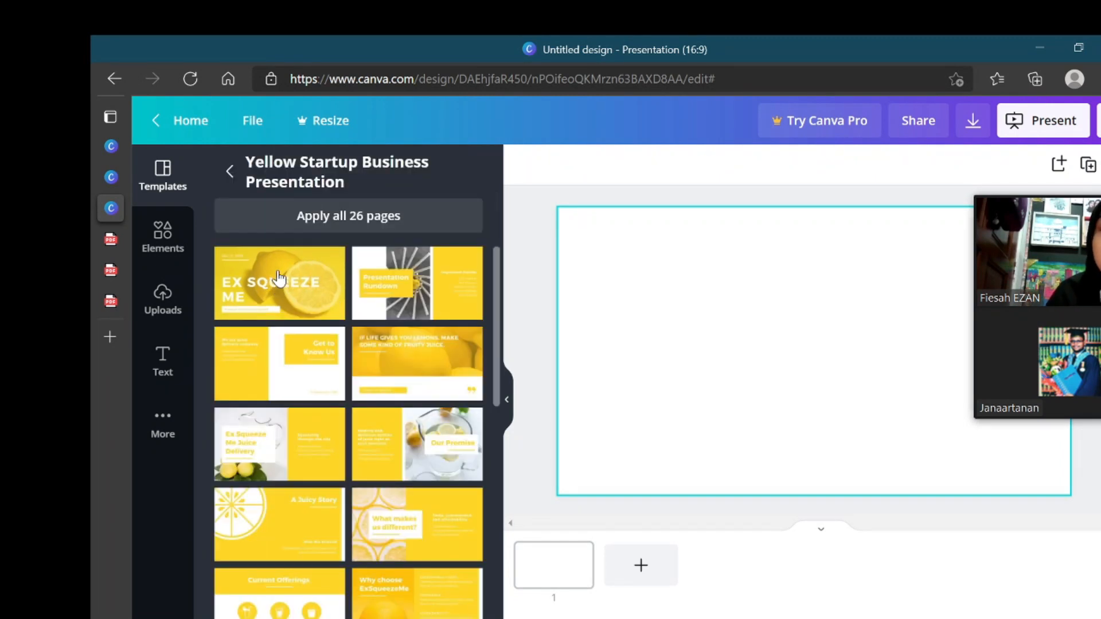
{"action": "scroll", "coordinate": [355, 389], "scroll_direction": "down", "scroll_amount": 10}
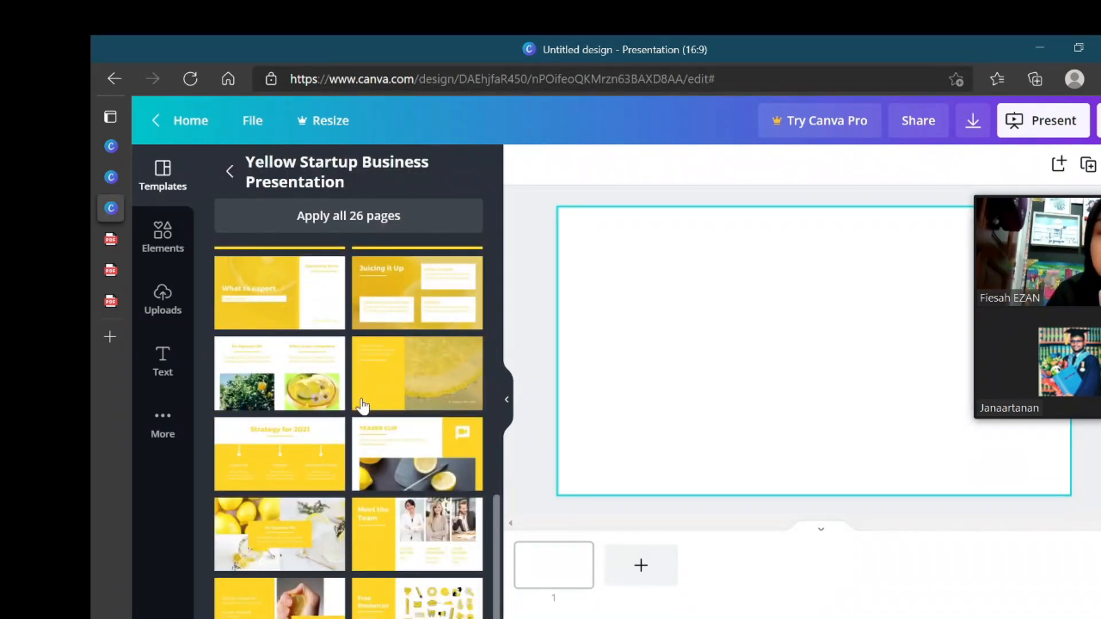
{"action": "scroll", "coordinate": [361, 405], "scroll_direction": "up", "scroll_amount": 10}
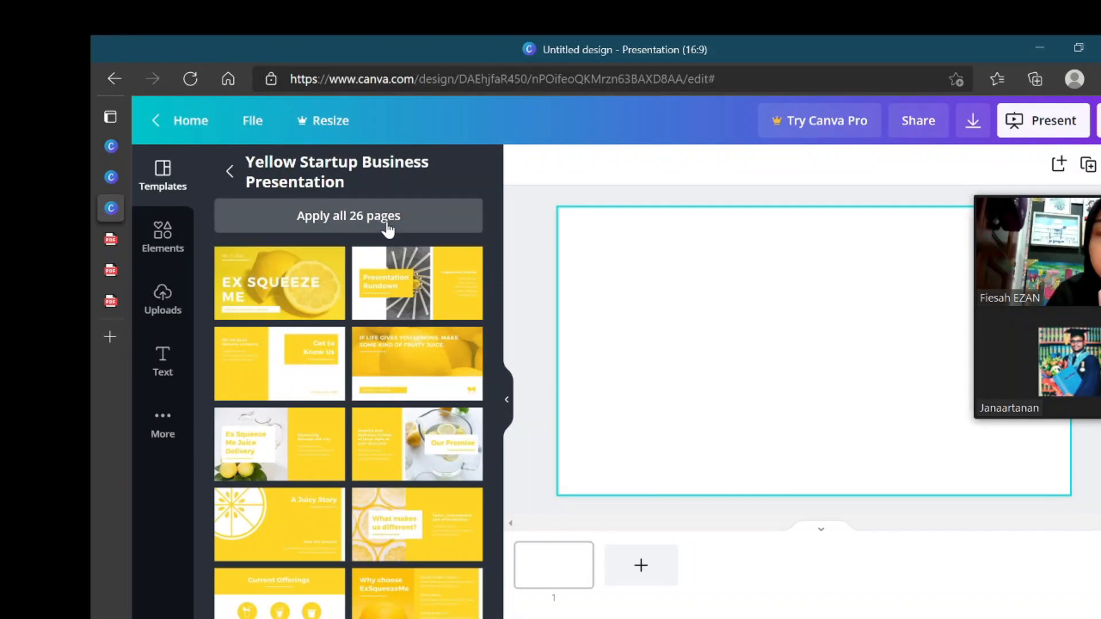
{"action": "left_click", "coordinate": [388, 229]}
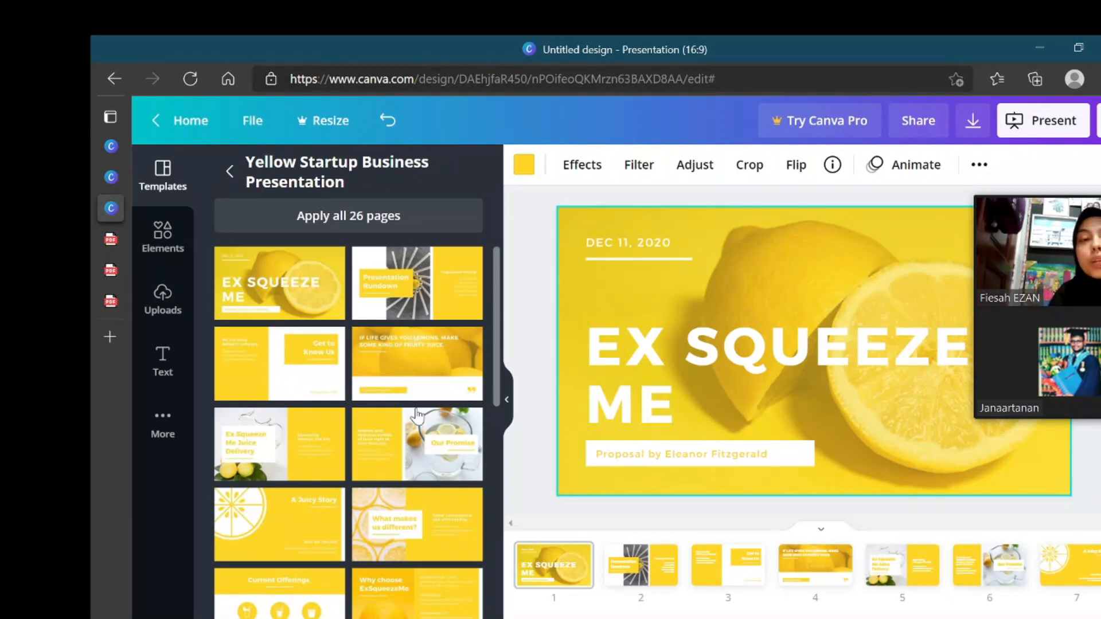
Step: Review the applied template's pages, select the cover's title and proposal line to inspect them, and open page 2
{"action": "scroll", "coordinate": [387, 503], "scroll_direction": "down", "scroll_amount": 10}
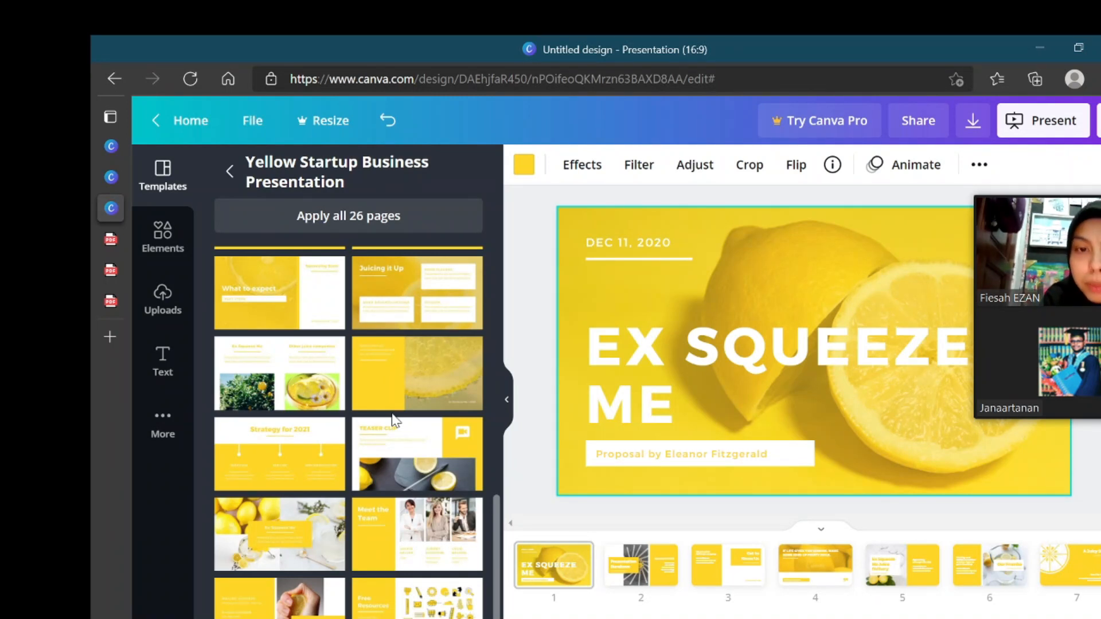
{"action": "scroll", "coordinate": [414, 335], "scroll_direction": "up", "scroll_amount": 10}
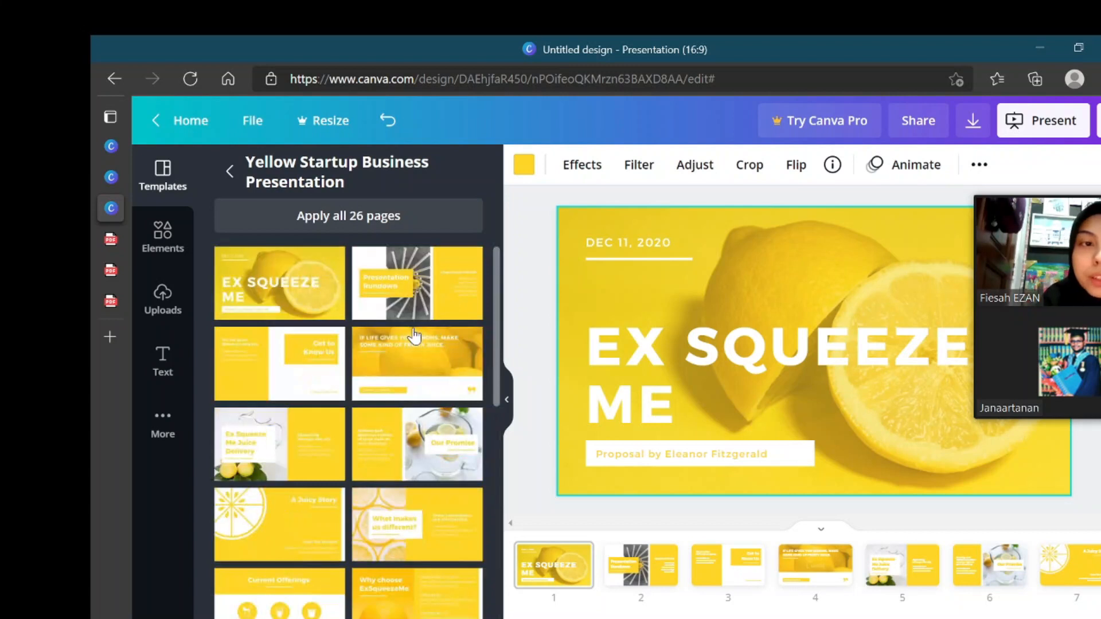
{"action": "double_click", "coordinate": [665, 390]}
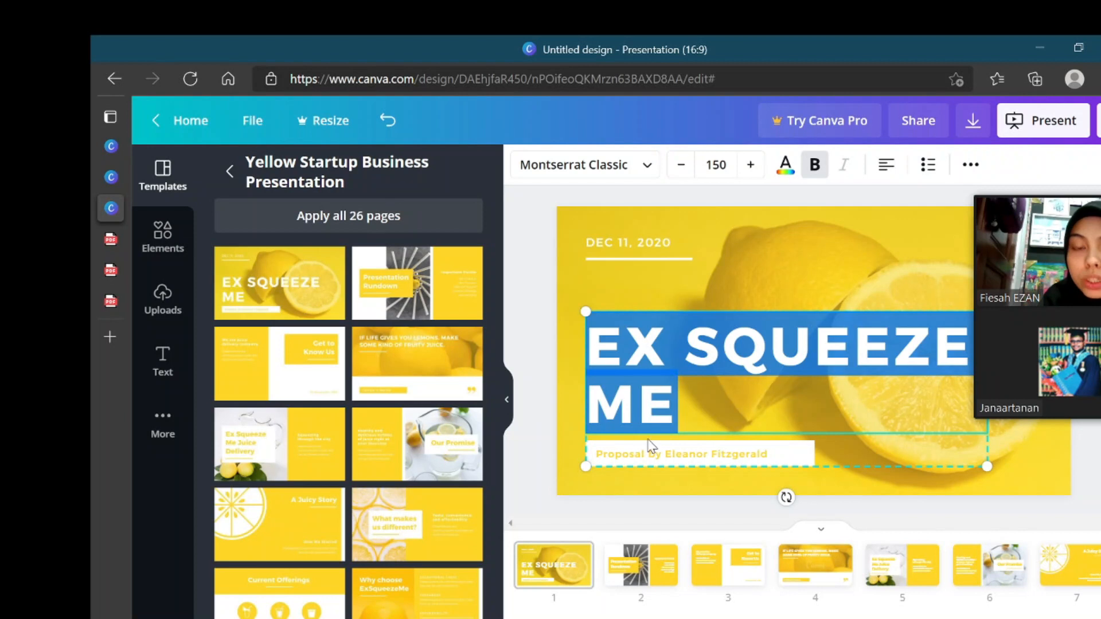
{"action": "left_click", "coordinate": [656, 456]}
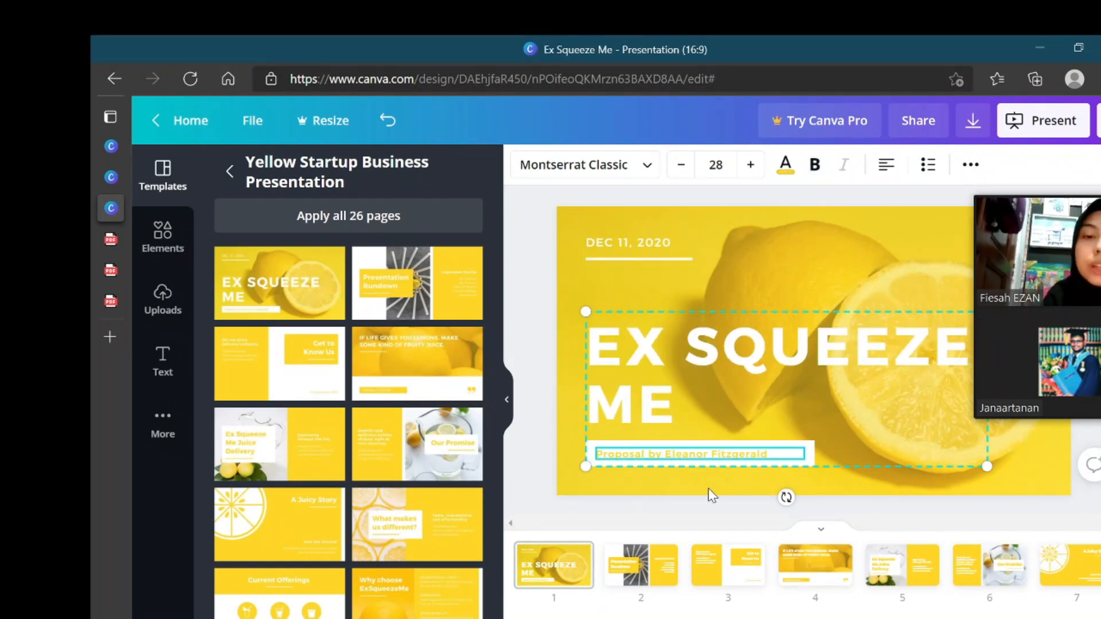
{"action": "left_click", "coordinate": [660, 573]}
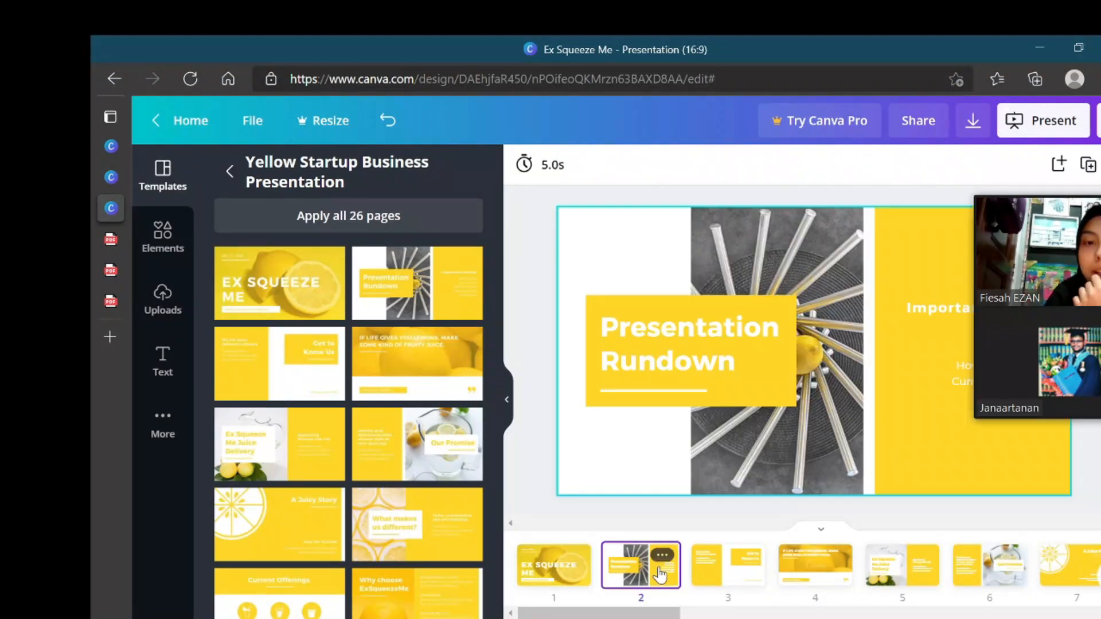
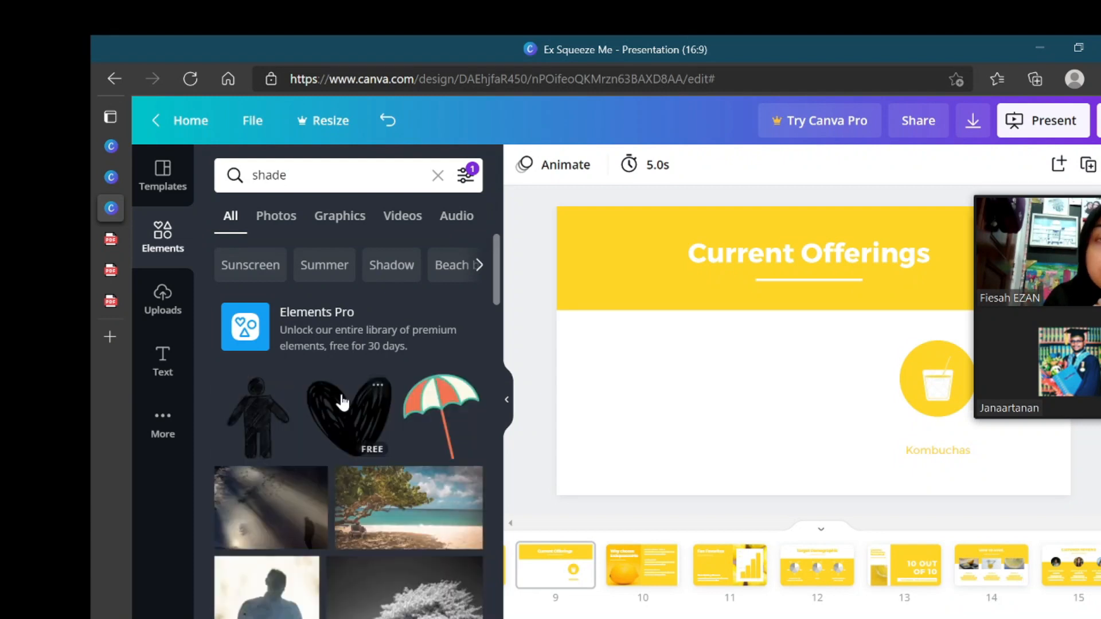
{"action": "scroll", "coordinate": [340, 400], "scroll_direction": "down", "scroll_amount": 1}
{"action": "scroll", "coordinate": [339, 345], "scroll_direction": "up", "scroll_amount": 1}
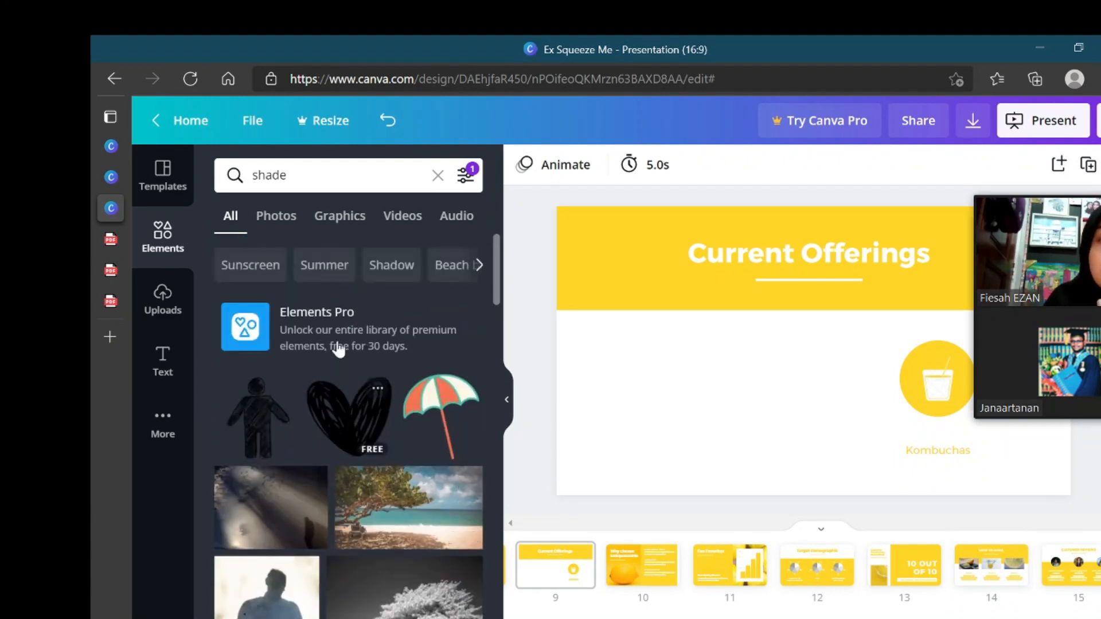
Step: Replace the term in the elements search and search for "splash"
{"action": "left_click", "coordinate": [353, 172]}
{"action": "key", "text": "shift+Left"}
{"action": "key", "text": "shift+Left"}
{"action": "key", "text": "shift+Left"}
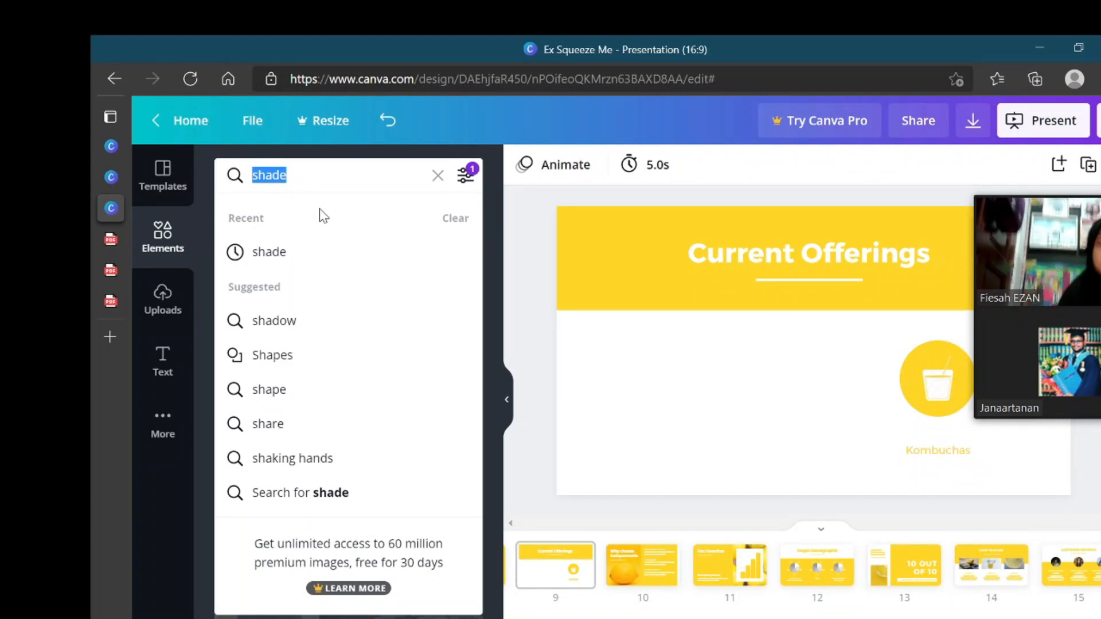
{"action": "type", "text": "splash"}
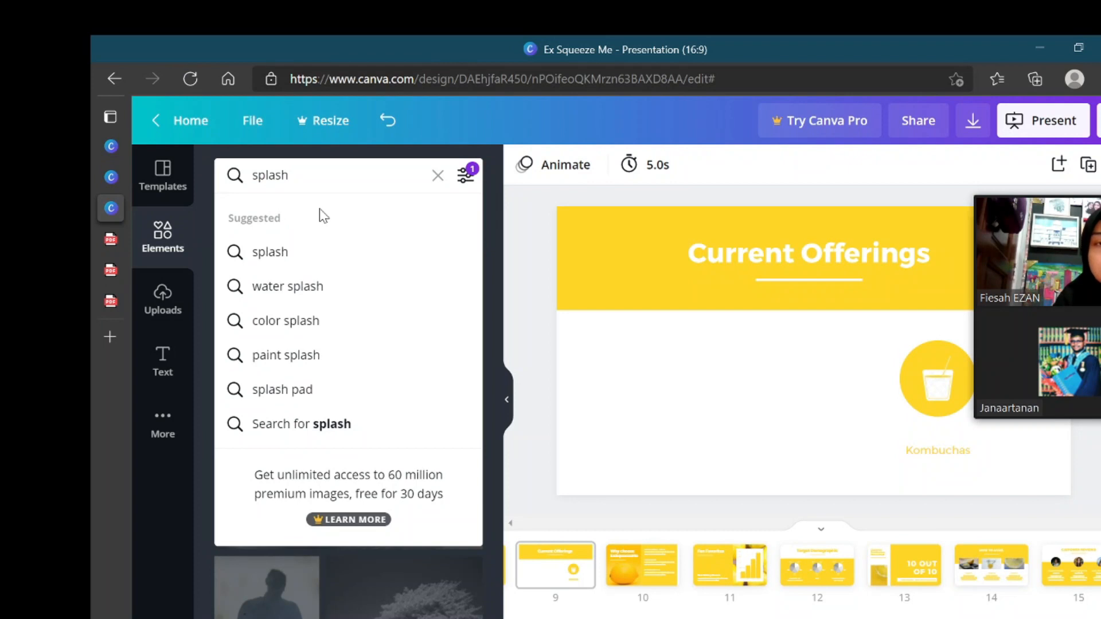
{"action": "key", "text": "Return"}
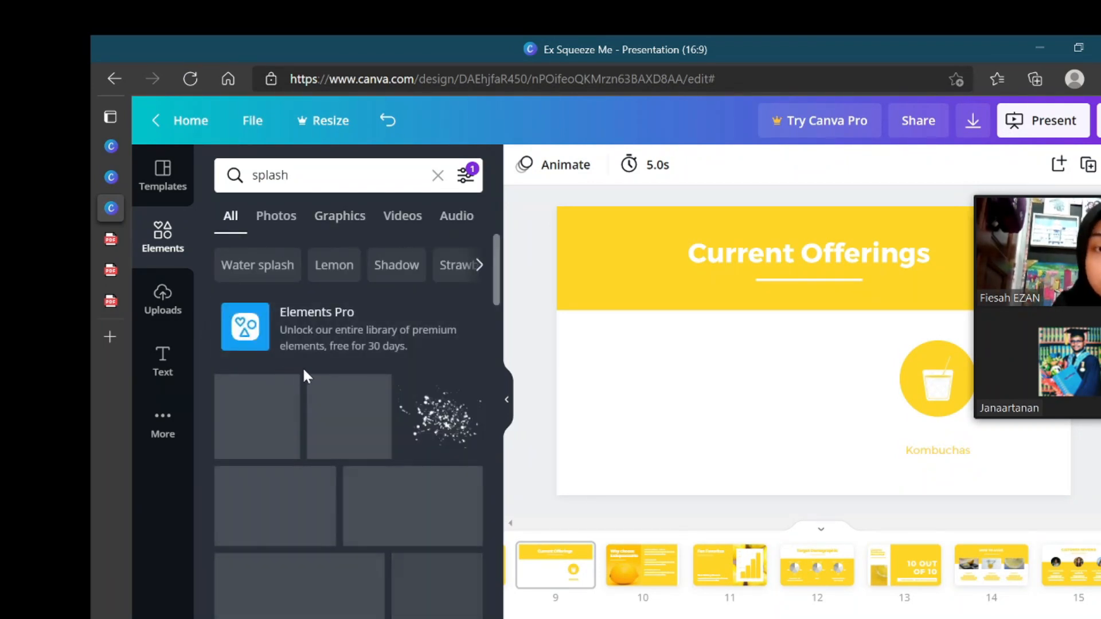
Step: Add the pink brush-stroke splash to the Current Offerings page, place it in the empty white area opposite the cup icon, and enlarge it slightly
{"action": "scroll", "coordinate": [262, 473], "scroll_direction": "down", "scroll_amount": 2}
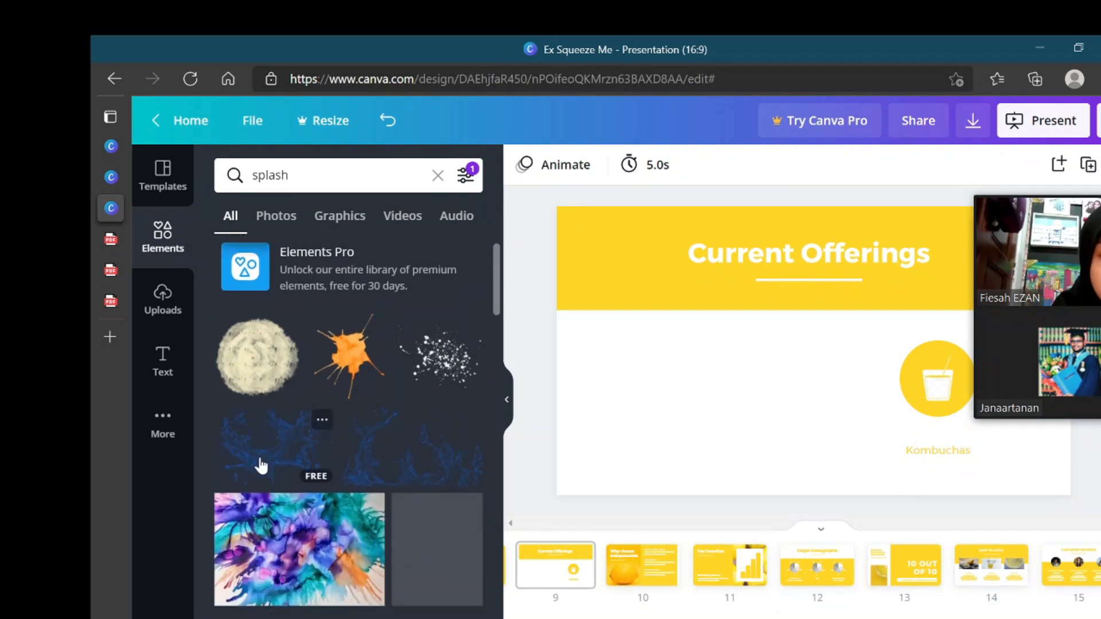
{"action": "scroll", "coordinate": [261, 465], "scroll_direction": "down", "scroll_amount": 4}
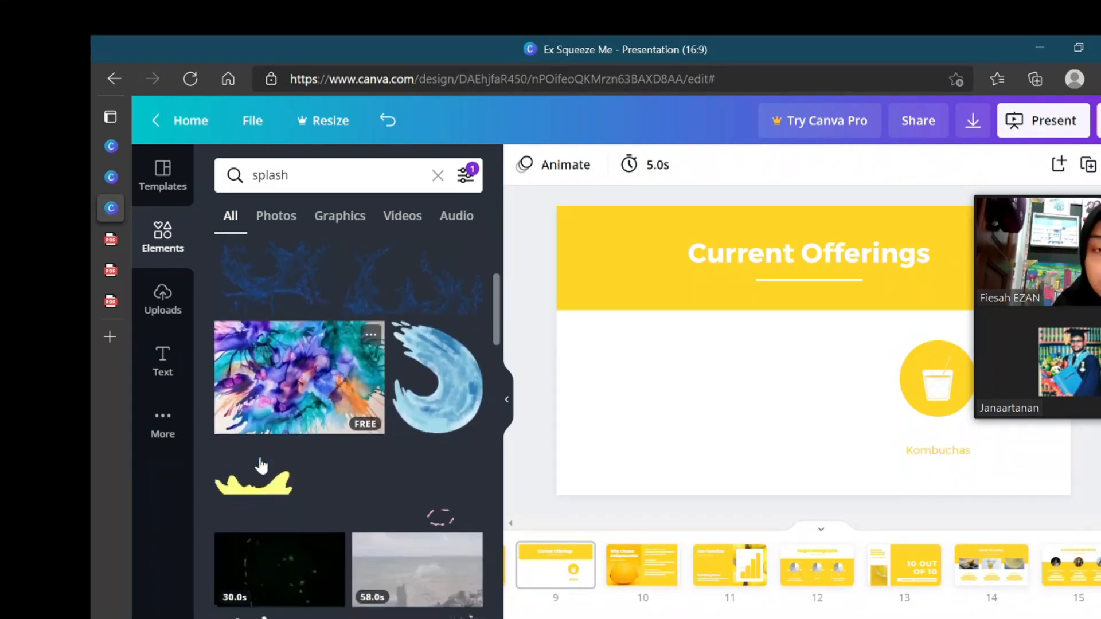
{"action": "scroll", "coordinate": [261, 466], "scroll_direction": "down", "scroll_amount": 3}
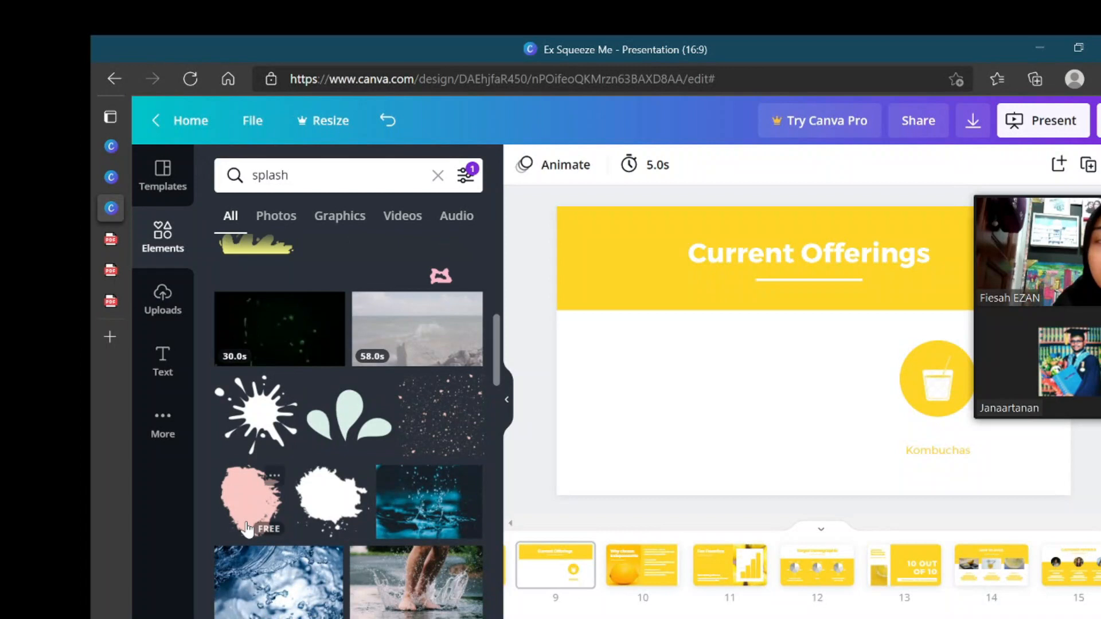
{"action": "scroll", "coordinate": [247, 504], "scroll_direction": "down", "scroll_amount": 1}
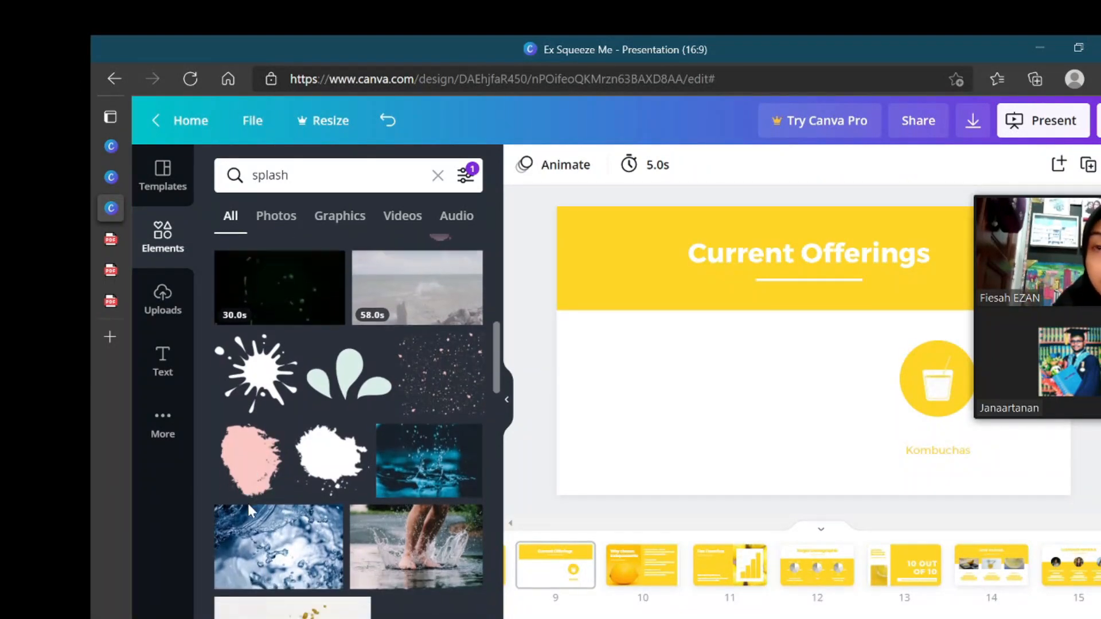
{"action": "scroll", "coordinate": [333, 479], "scroll_direction": "down", "scroll_amount": 3}
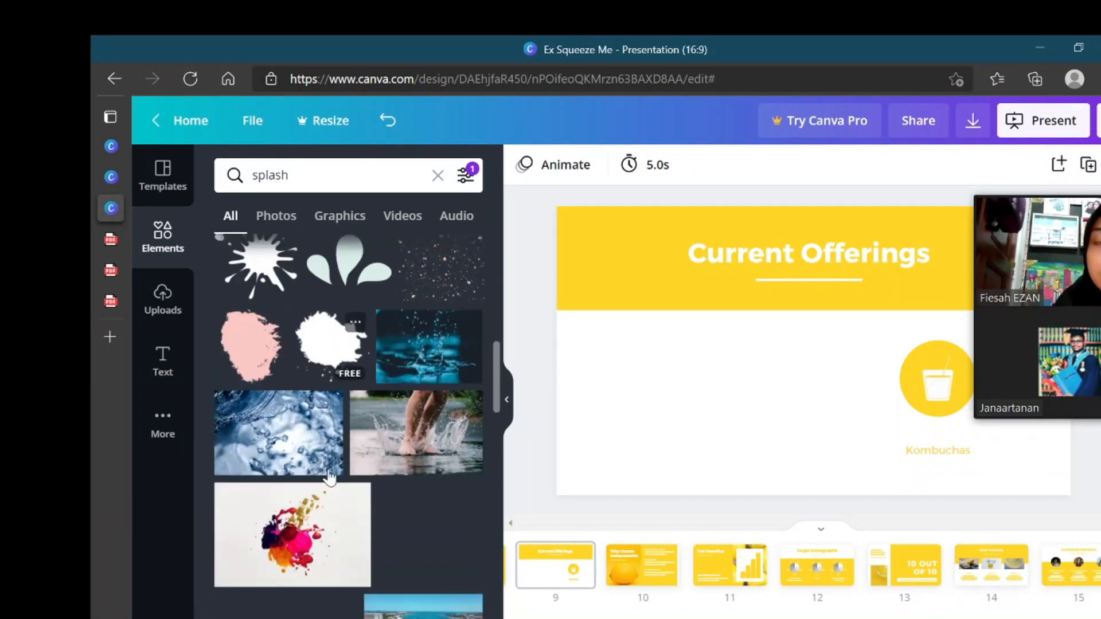
{"action": "scroll", "coordinate": [327, 475], "scroll_direction": "up", "scroll_amount": 2}
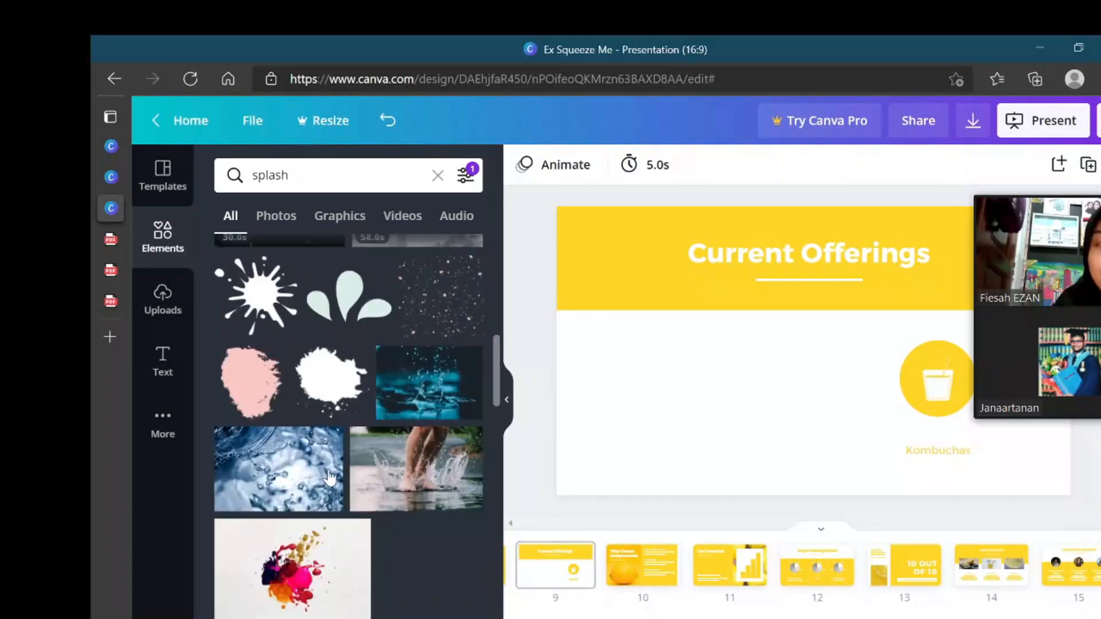
{"action": "left_click", "coordinate": [253, 413]}
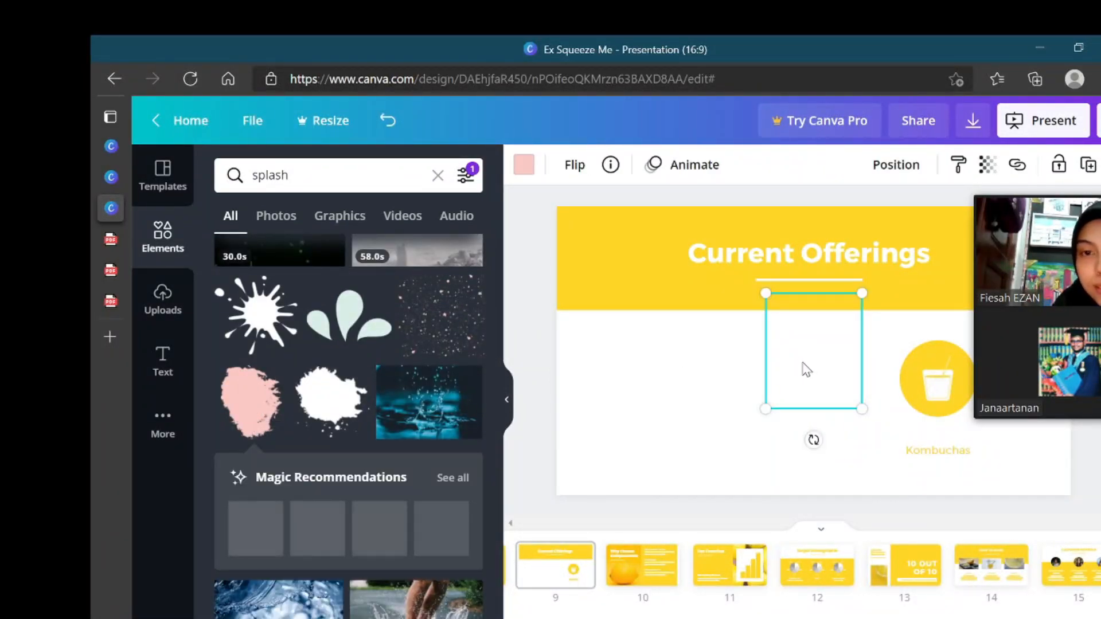
{"action": "left_click_drag", "start_coordinate": [803, 358], "coordinate": [639, 405]}
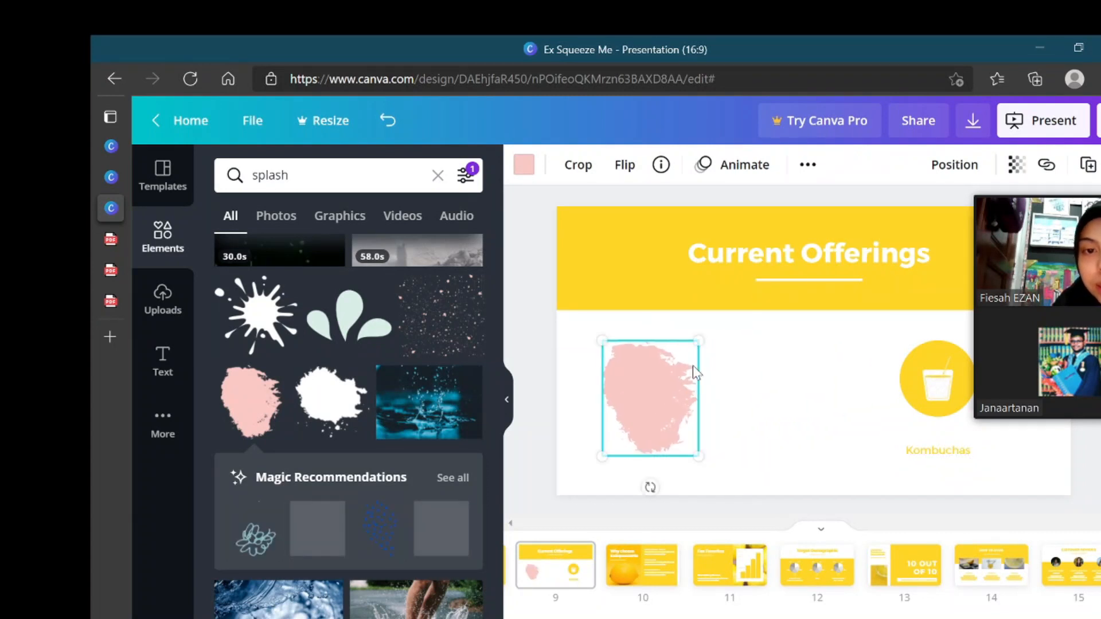
{"action": "left_click_drag", "start_coordinate": [703, 338], "coordinate": [725, 313]}
{"action": "left_click_drag", "start_coordinate": [666, 361], "coordinate": [665, 377]}
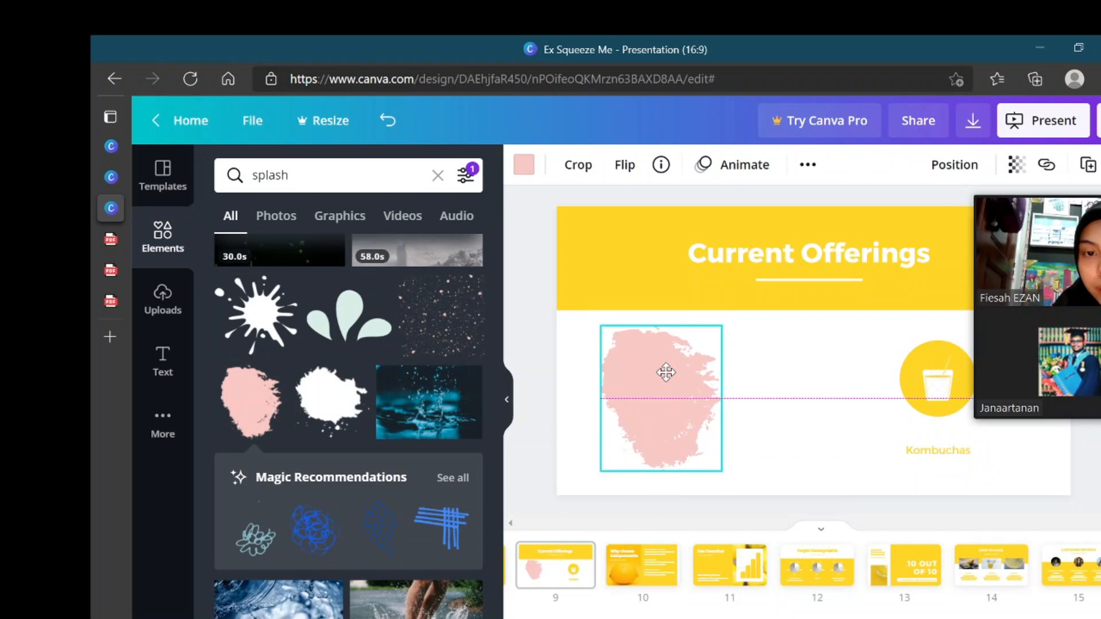
Step: Copy the "Kombuchas" label, paste it on the page, and centre the copy on the pink splash
{"action": "left_click", "coordinate": [946, 459]}
{"action": "left_click", "coordinate": [947, 459]}
{"action": "key", "text": "ctrl+c"}
{"action": "right_click", "coordinate": [950, 451]}
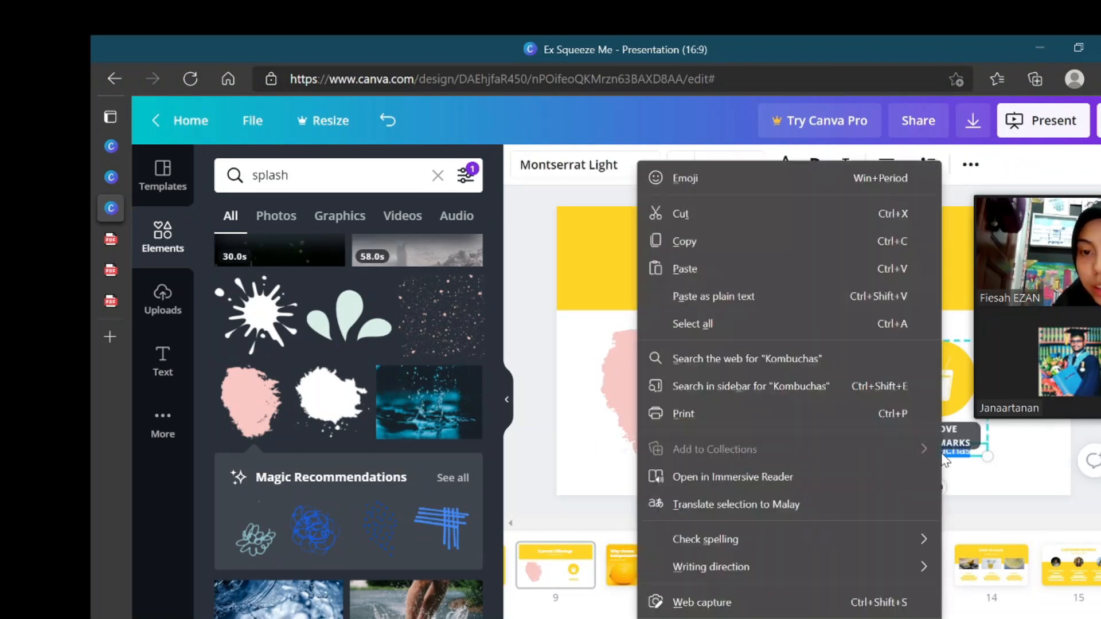
{"action": "left_click", "coordinate": [682, 237]}
{"action": "left_click", "coordinate": [666, 368]}
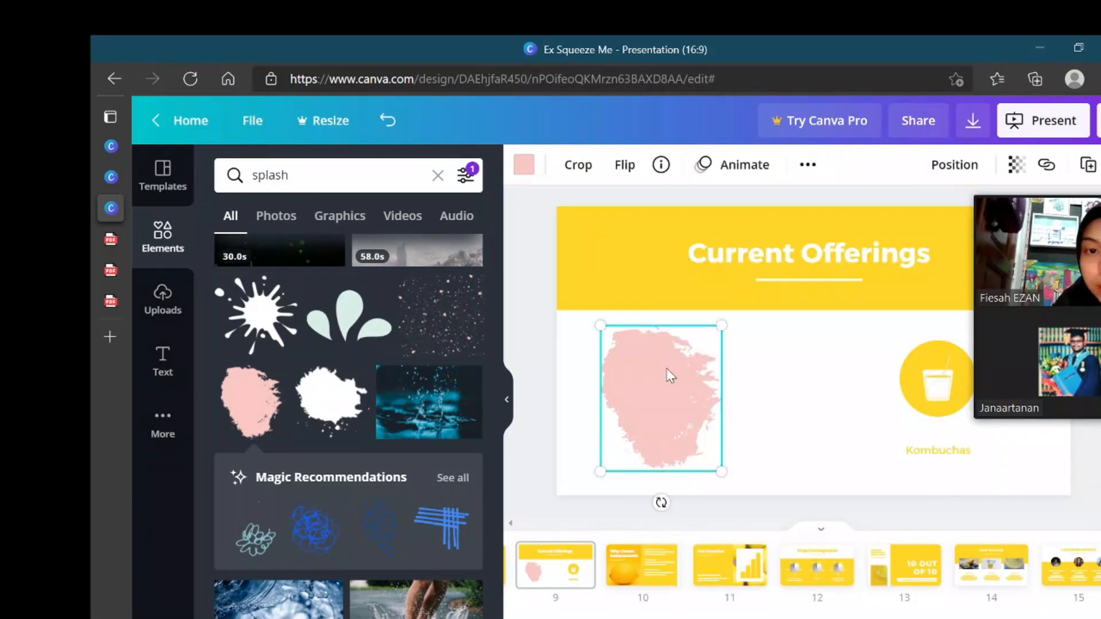
{"action": "right_click", "coordinate": [666, 368]}
{"action": "left_click", "coordinate": [688, 392]}
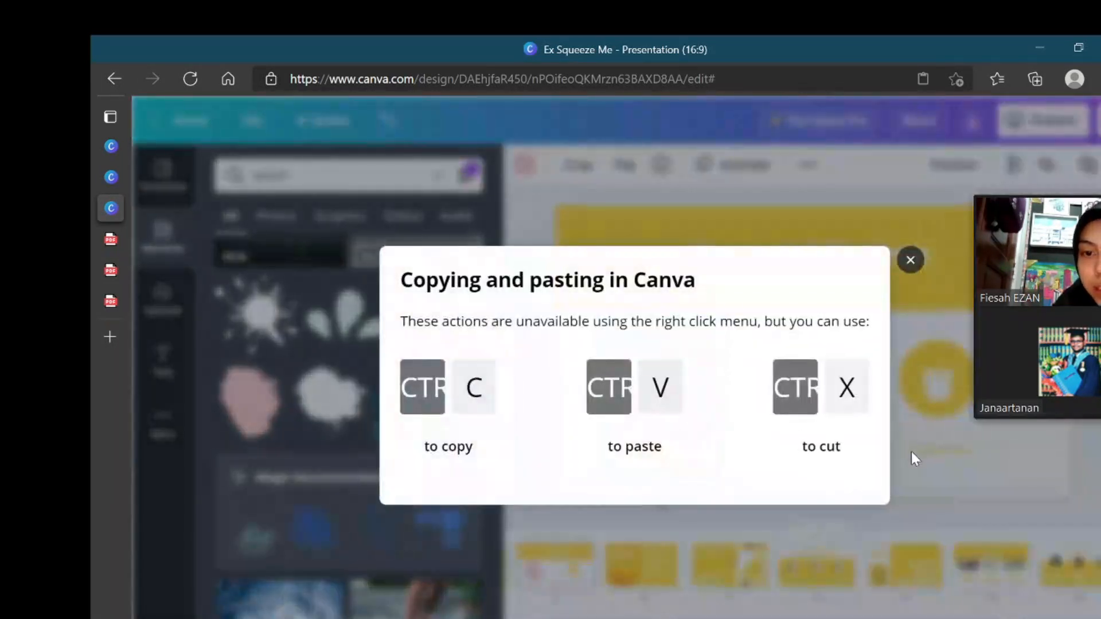
{"action": "left_click", "coordinate": [910, 258]}
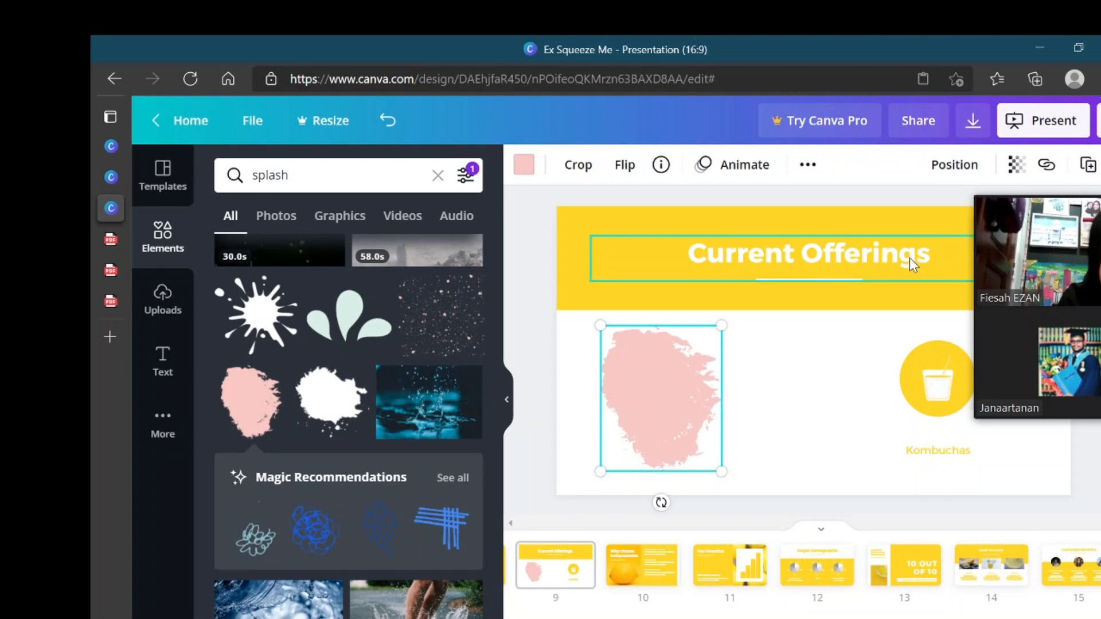
{"action": "key", "text": "ctrl+v"}
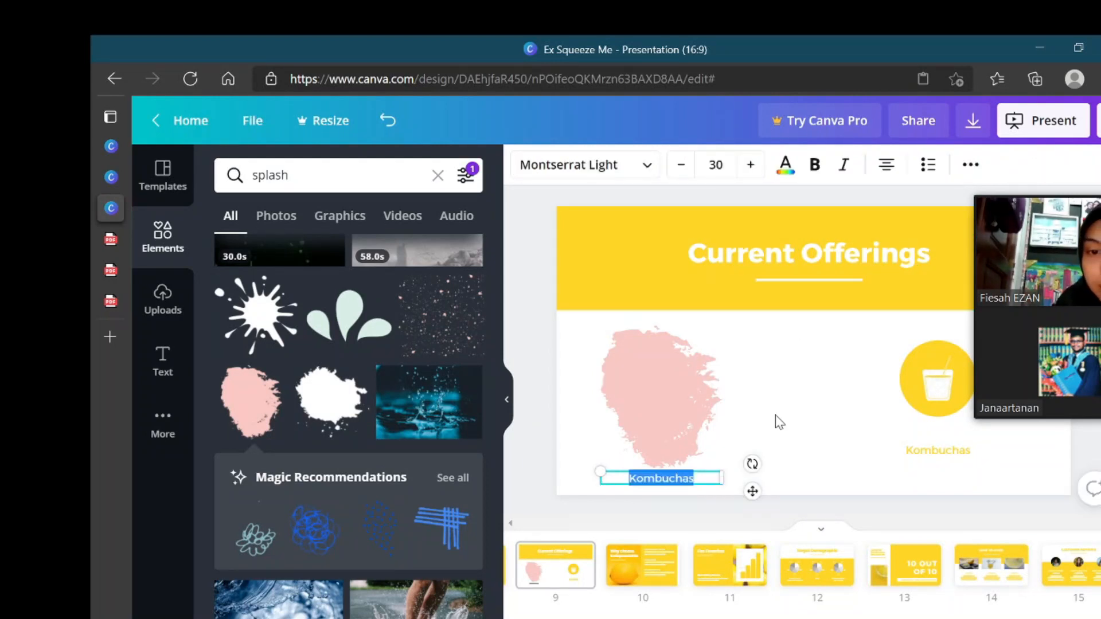
{"action": "left_click_drag", "start_coordinate": [752, 491], "coordinate": [759, 414]}
{"action": "left_click", "coordinate": [800, 403]}
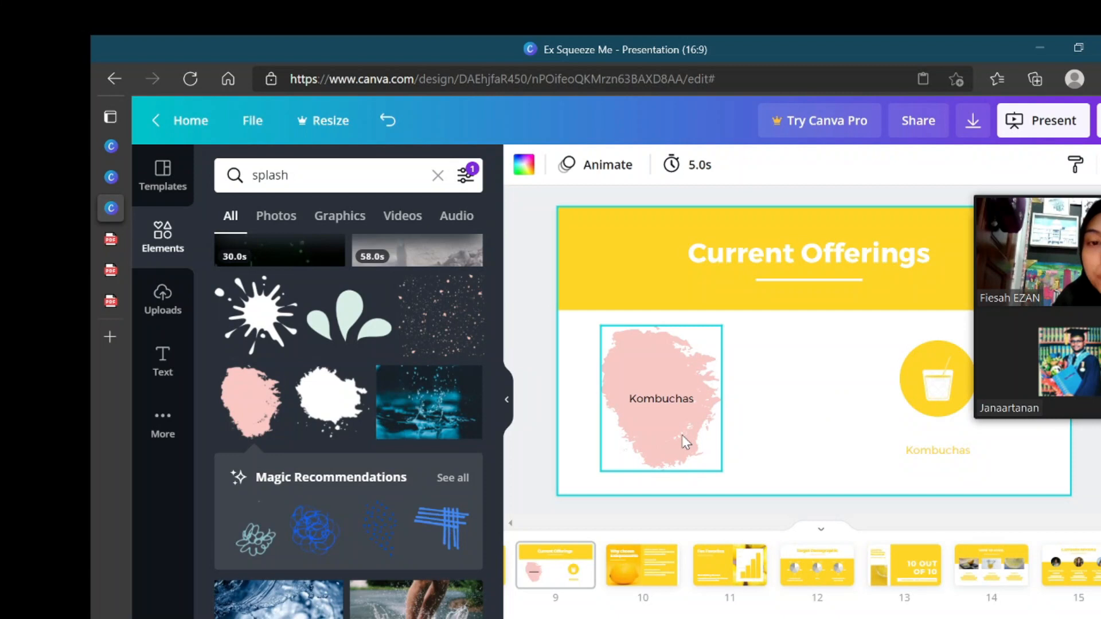
Step: Duplicate the pink splash together with its label and place the copy between the original and the cup icon
{"action": "left_click", "coordinate": [773, 522]}
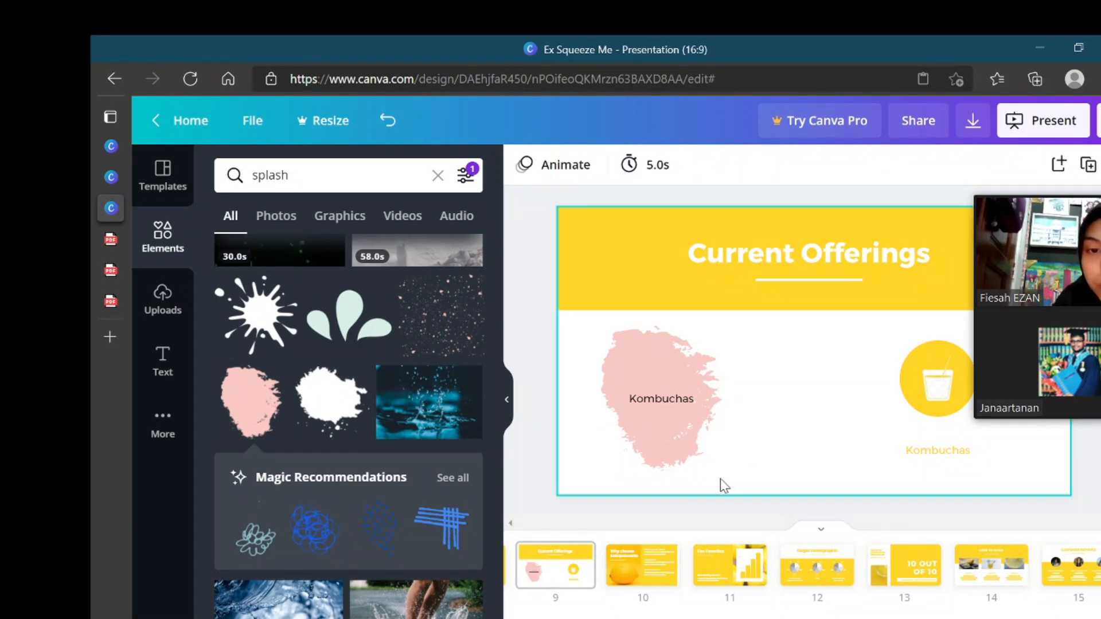
{"action": "left_click_drag", "start_coordinate": [734, 478], "coordinate": [632, 349]}
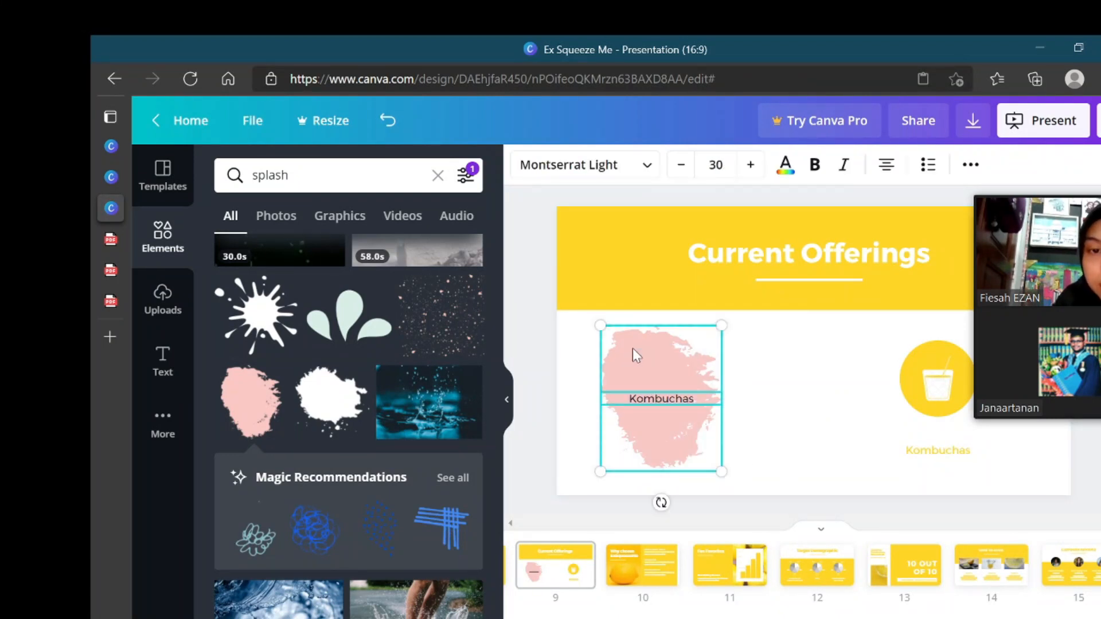
{"action": "right_click", "coordinate": [632, 348]}
{"action": "left_click", "coordinate": [675, 313]}
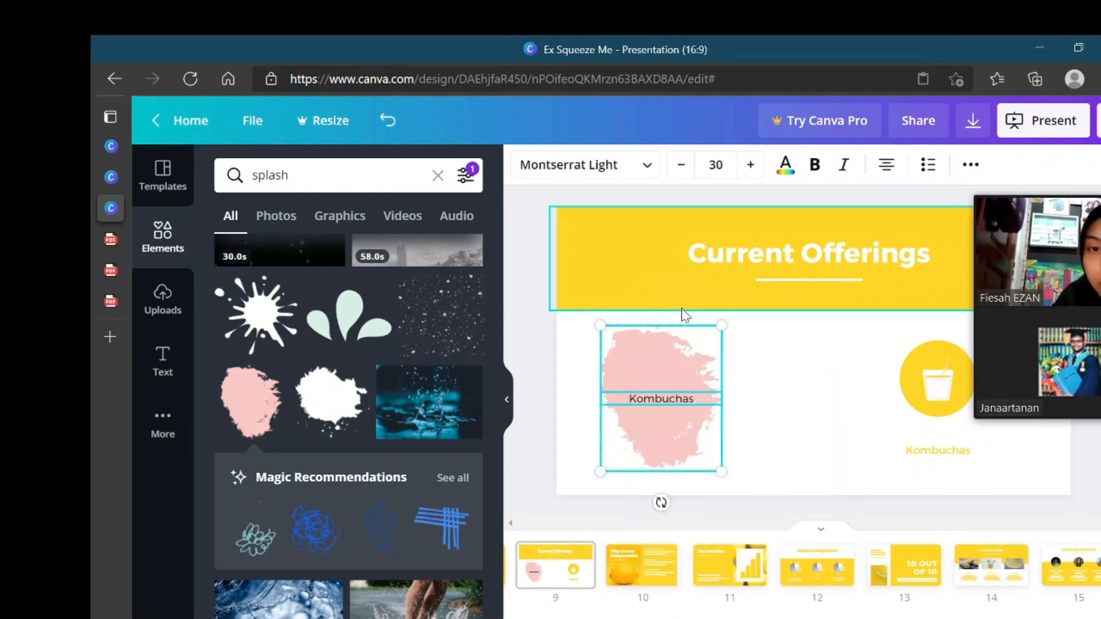
{"action": "right_click", "coordinate": [761, 389]}
{"action": "left_click", "coordinate": [792, 439]}
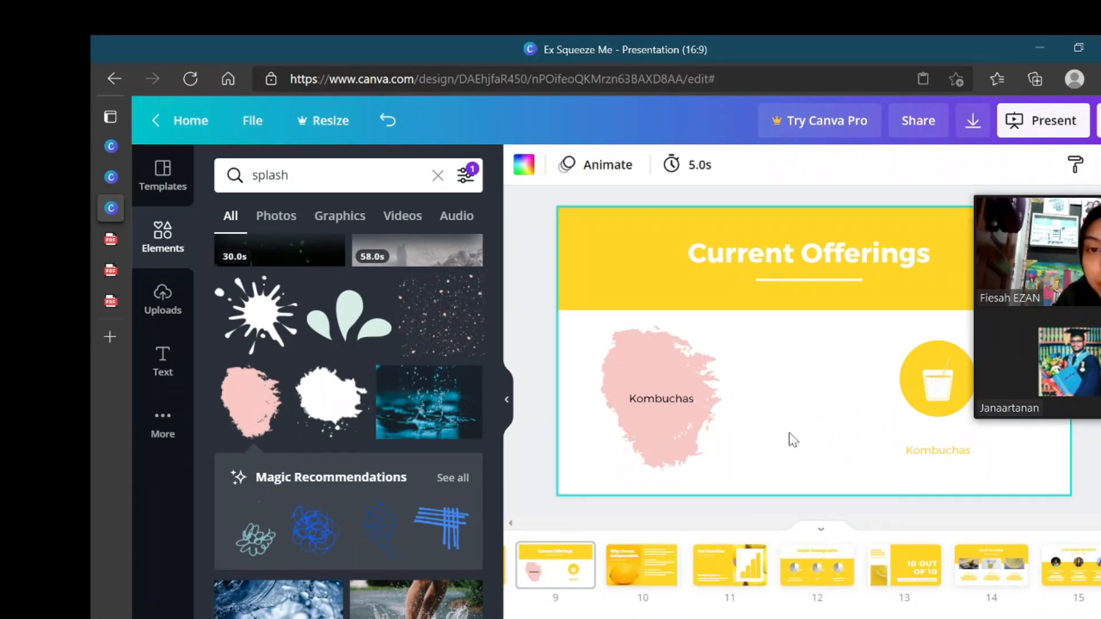
{"action": "left_click_drag", "start_coordinate": [660, 372], "coordinate": [813, 366]}
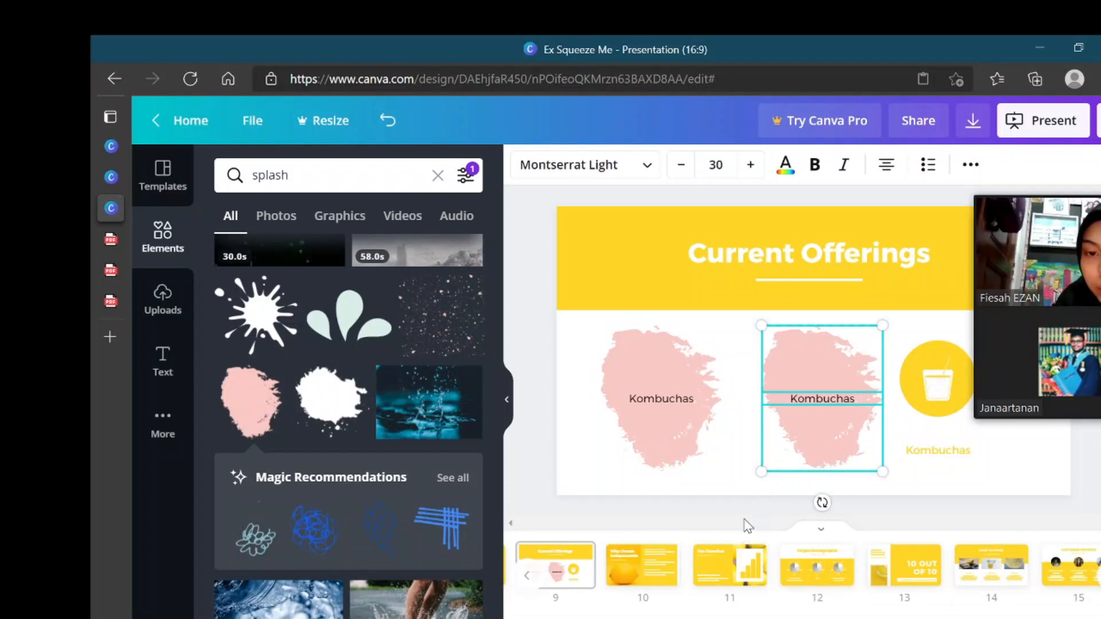
Step: Change the label on the duplicated splash to "lemonade"
{"action": "left_click", "coordinate": [784, 466]}
{"action": "double_click", "coordinate": [837, 402]}
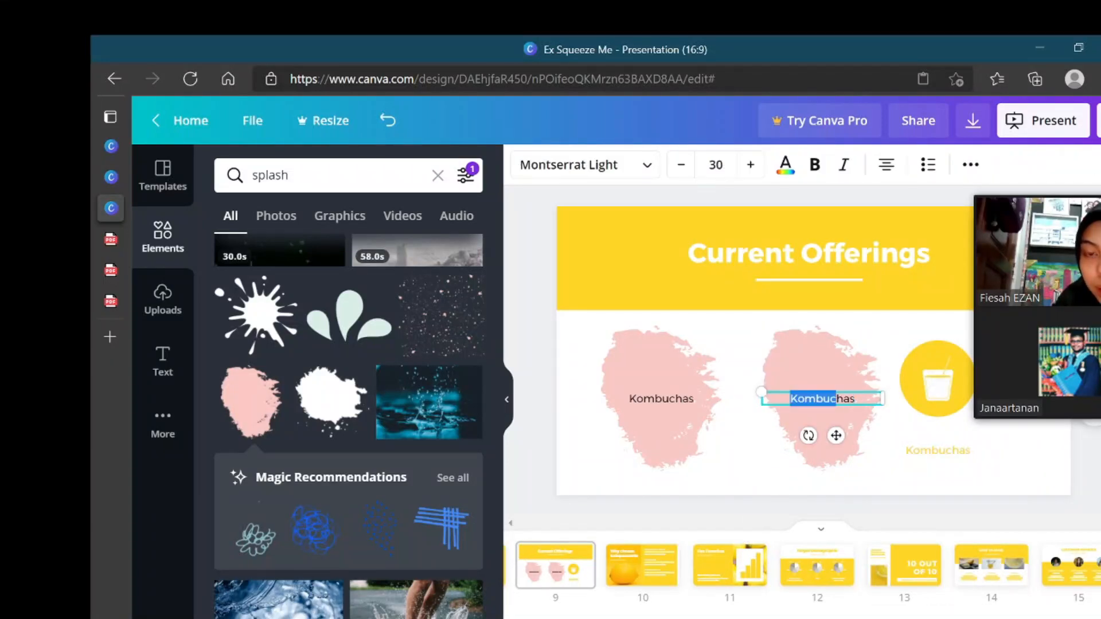
{"action": "left_click", "coordinate": [850, 398]}
{"action": "key", "text": "BackSpace"}
{"action": "key", "text": "BackSpace"}
{"action": "key", "text": "BackSpace"}
{"action": "key", "text": "BackSpace"}
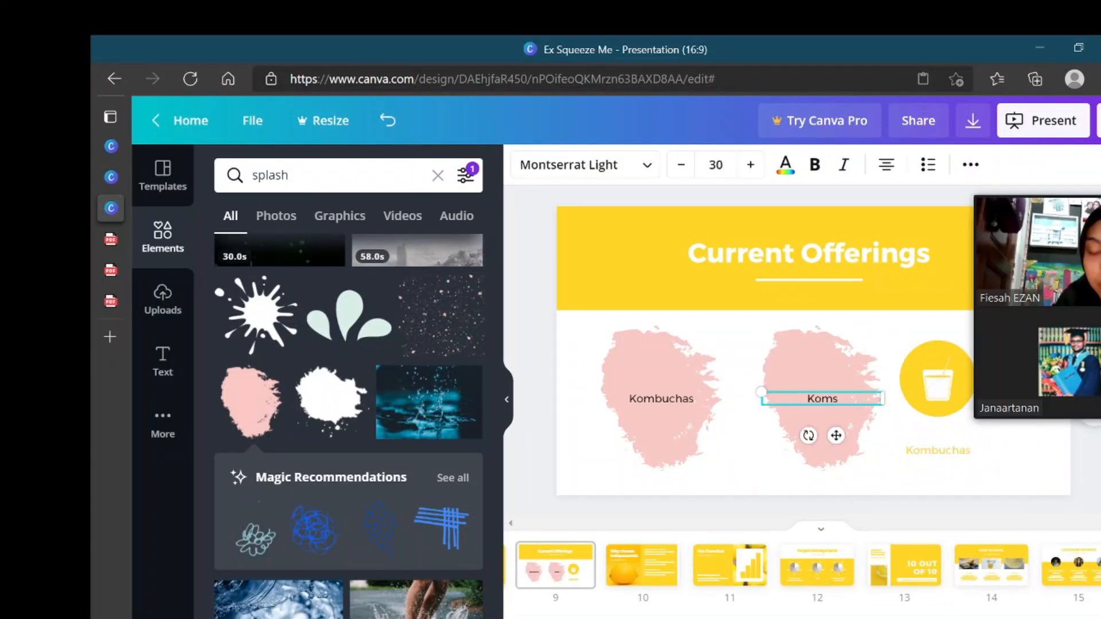
{"action": "key", "text": "BackSpace"}
{"action": "type", "text": "lemonade"}
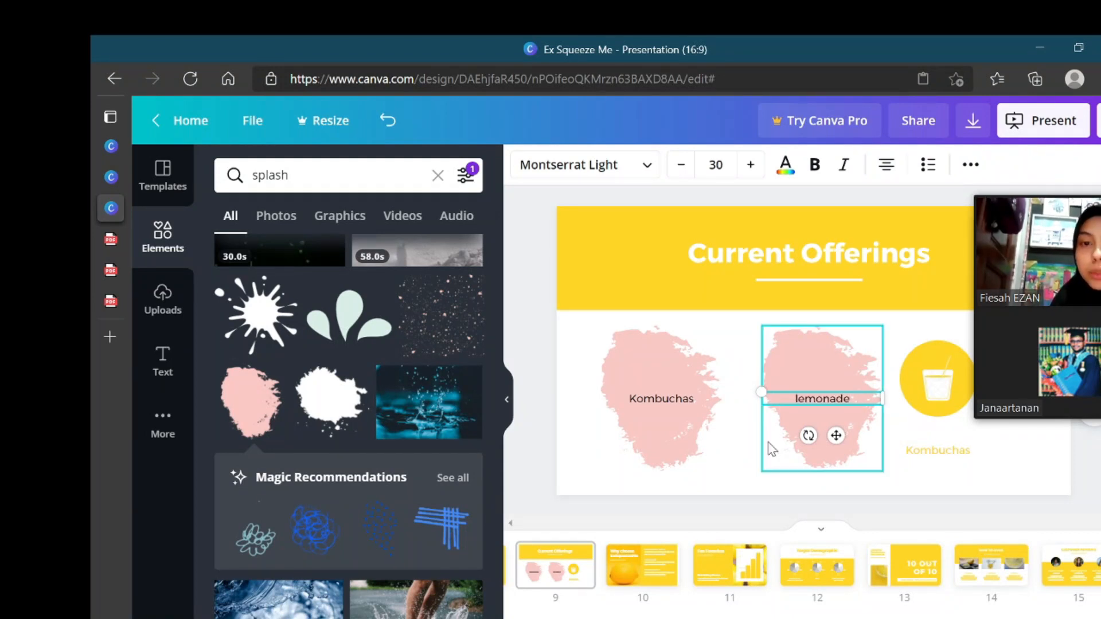
{"action": "left_click", "coordinate": [731, 462]}
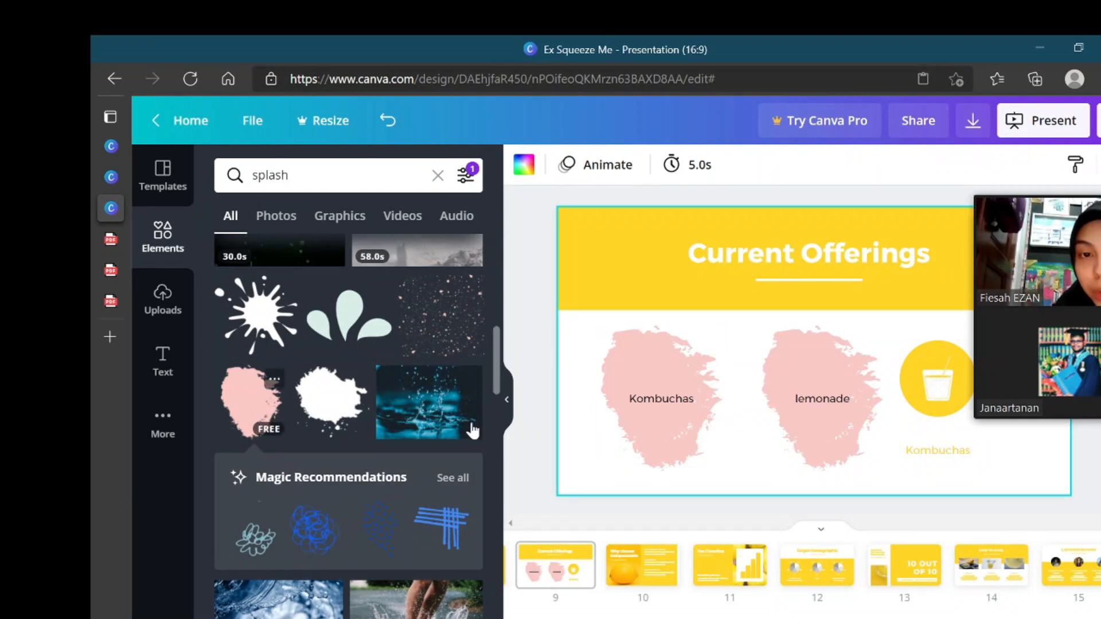
Step: Recolour the Kombuchas splash in the document's yellow and the lemonade splash in the dark orange from the orange photo's colours
{"action": "left_click", "coordinate": [664, 458]}
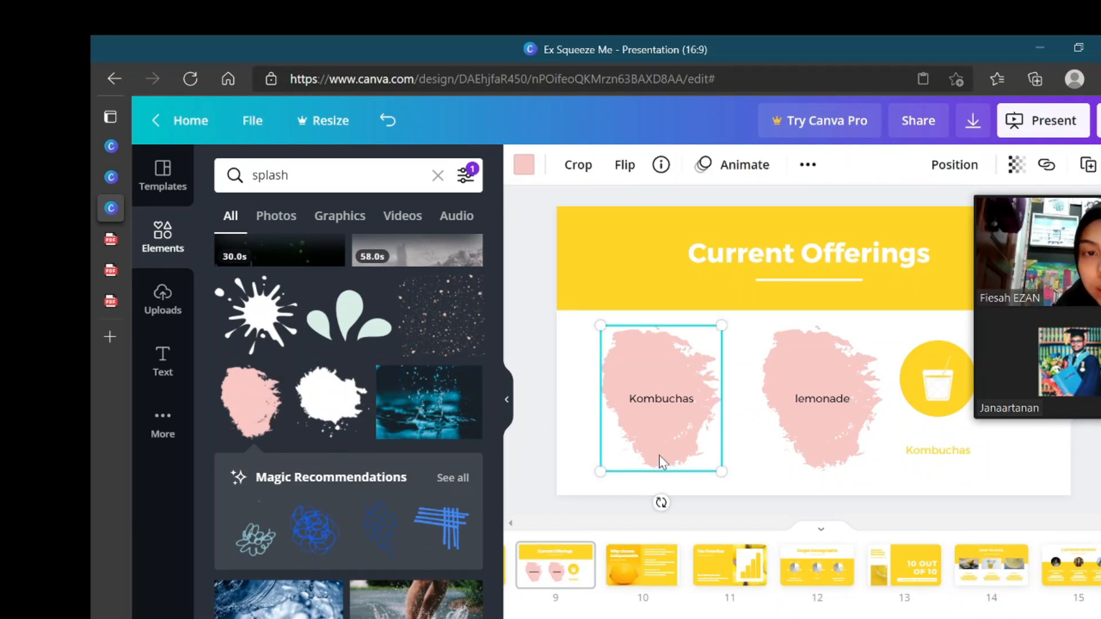
{"action": "left_click", "coordinate": [525, 172]}
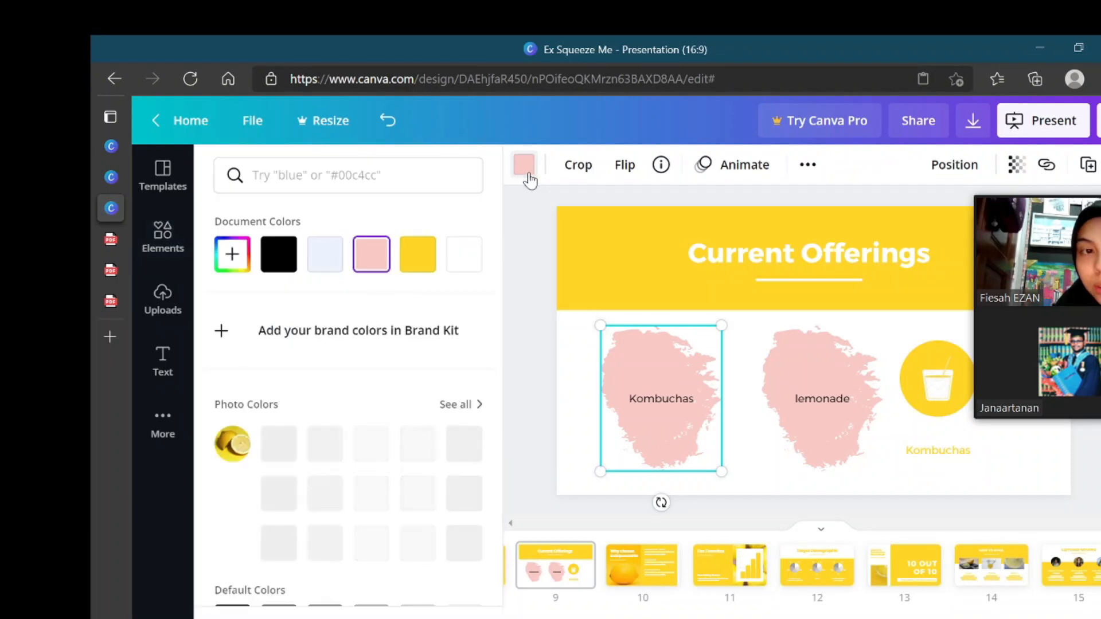
{"action": "left_click", "coordinate": [417, 254]}
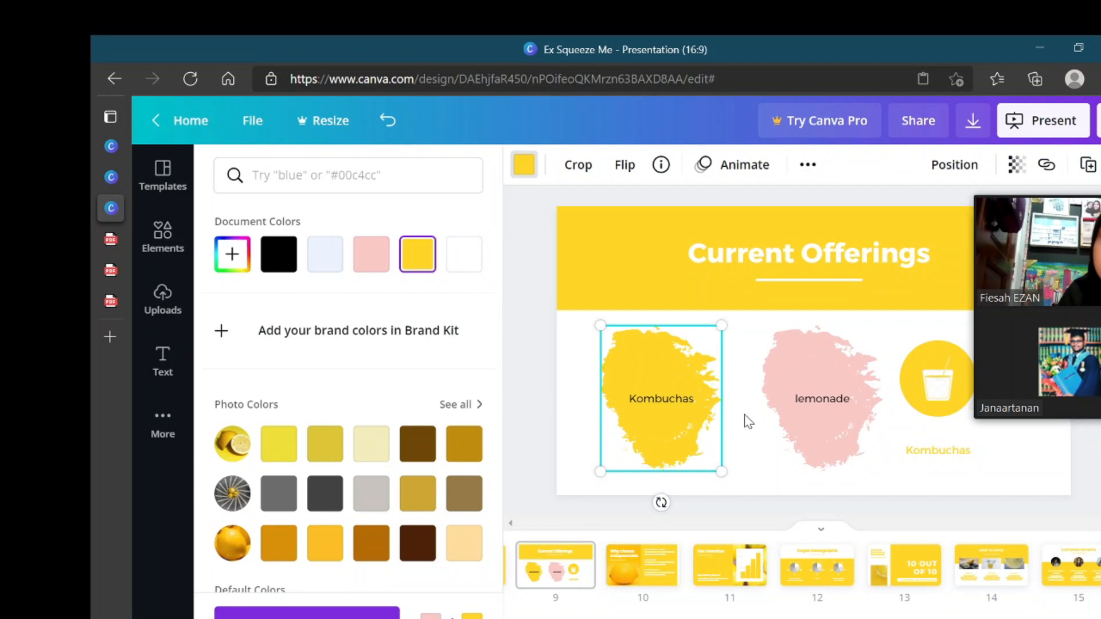
{"action": "left_click", "coordinate": [801, 426]}
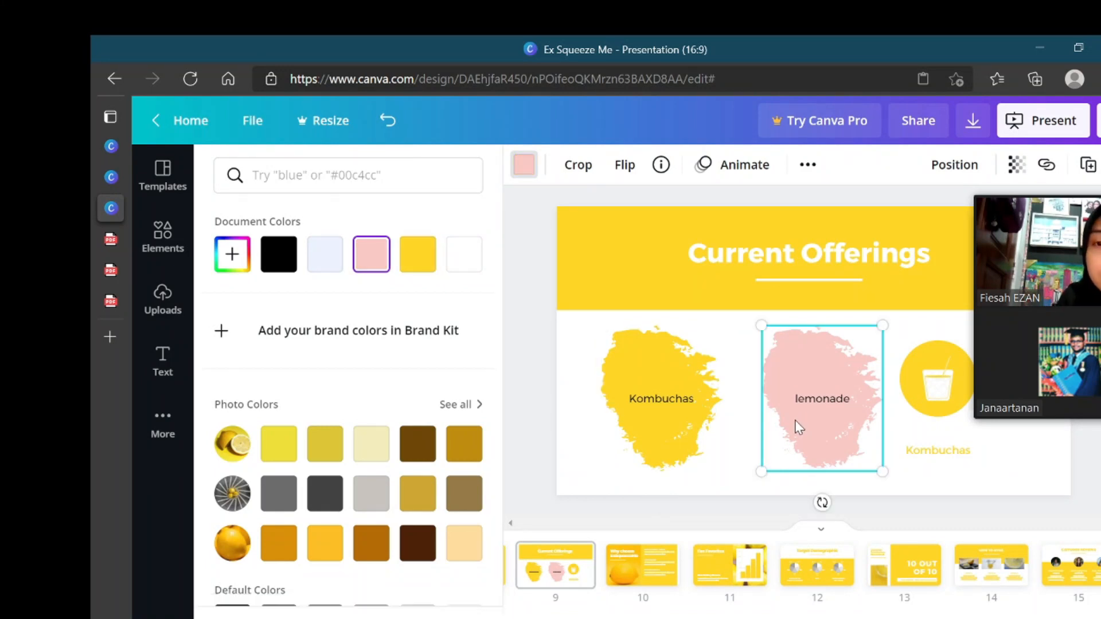
{"action": "left_click", "coordinate": [278, 547]}
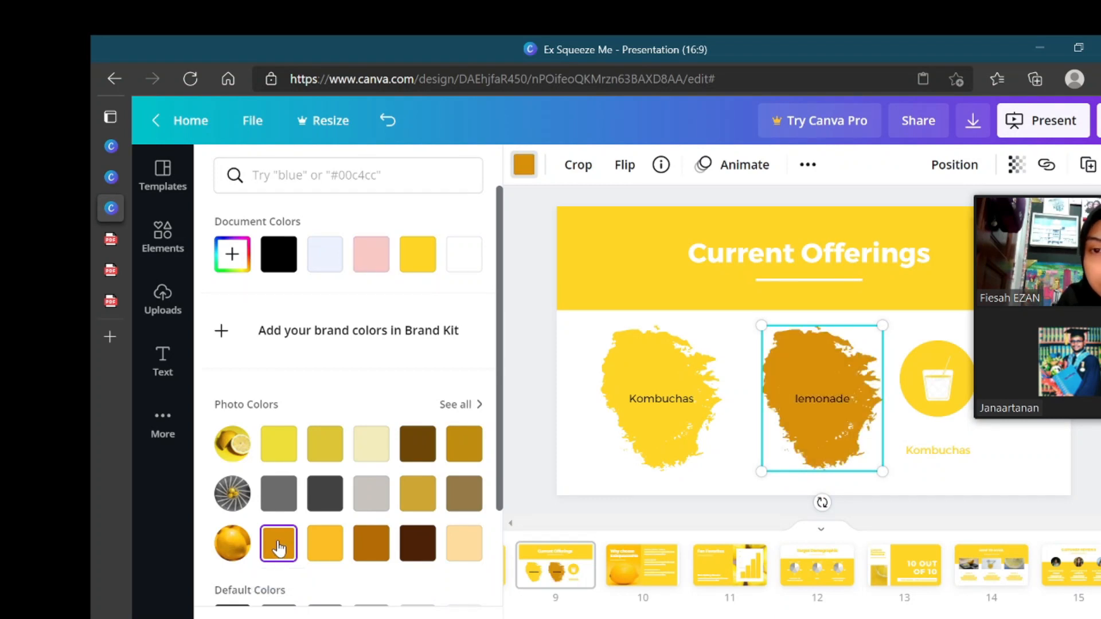
{"action": "left_click", "coordinate": [687, 504]}
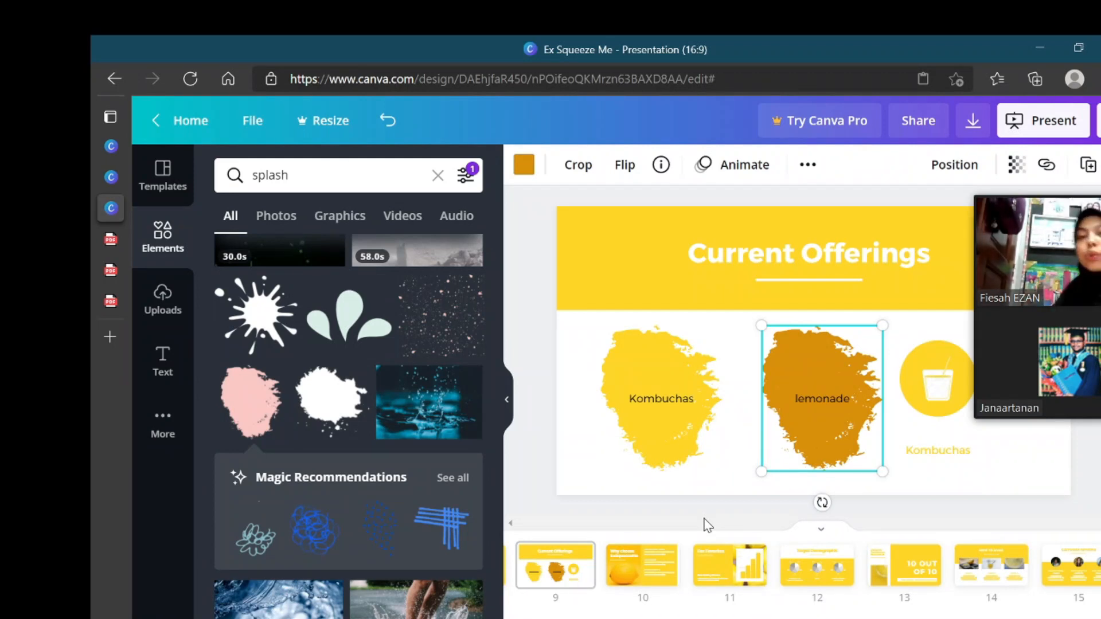
Step: Open page 14, "How to Avail"
{"action": "scroll", "coordinate": [895, 565], "scroll_direction": "right", "scroll_amount": 3}
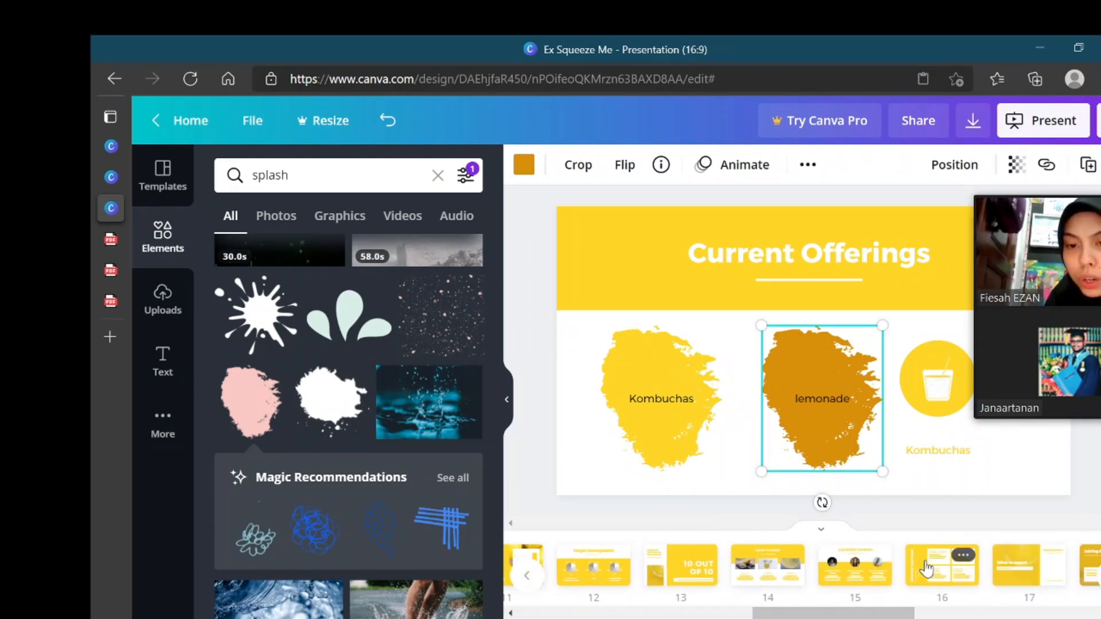
{"action": "scroll", "coordinate": [926, 568], "scroll_direction": "right", "scroll_amount": 1}
{"action": "left_click", "coordinate": [701, 565]}
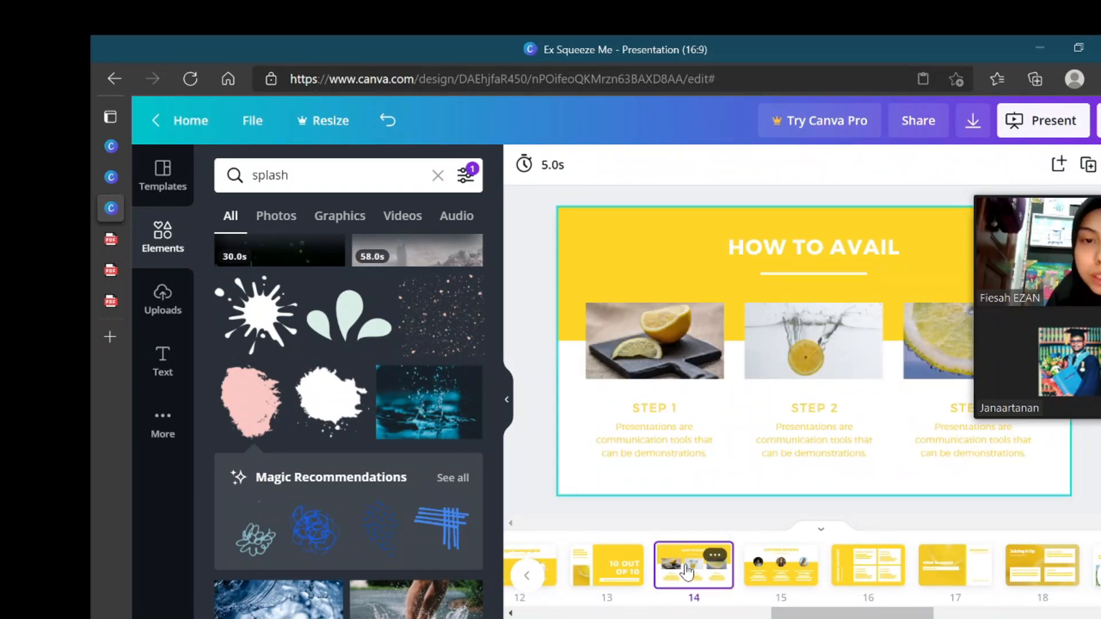
Step: Shift the lemon photo above Step 1 slightly to the left and narrow the splash search results to photos
{"action": "left_click", "coordinate": [663, 348]}
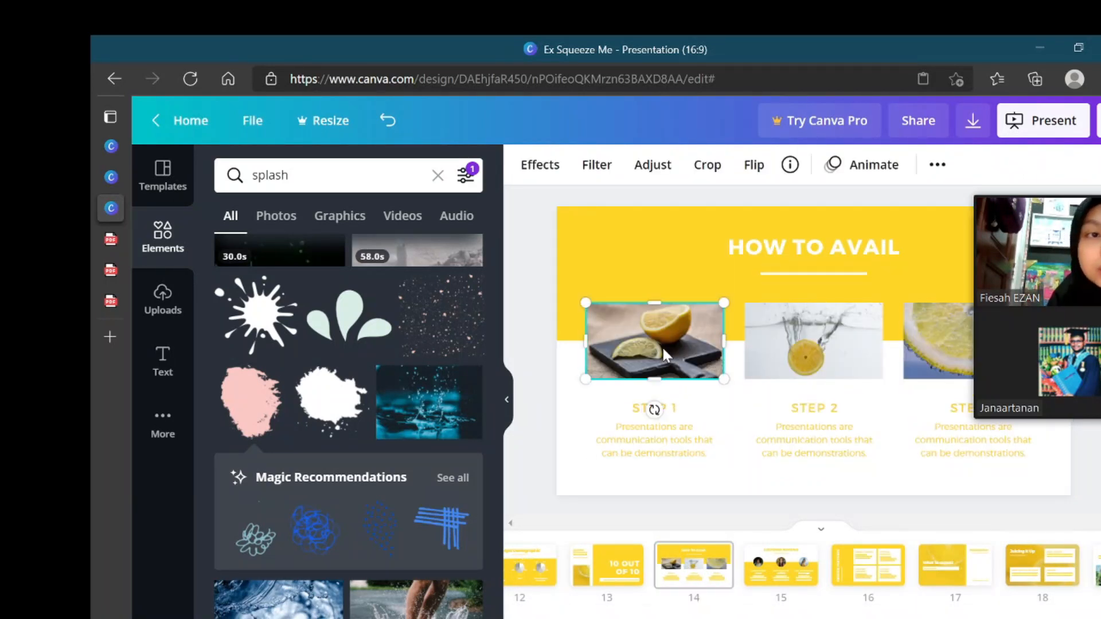
{"action": "left_click_drag", "start_coordinate": [661, 345], "coordinate": [658, 346]}
{"action": "left_click", "coordinate": [272, 221]}
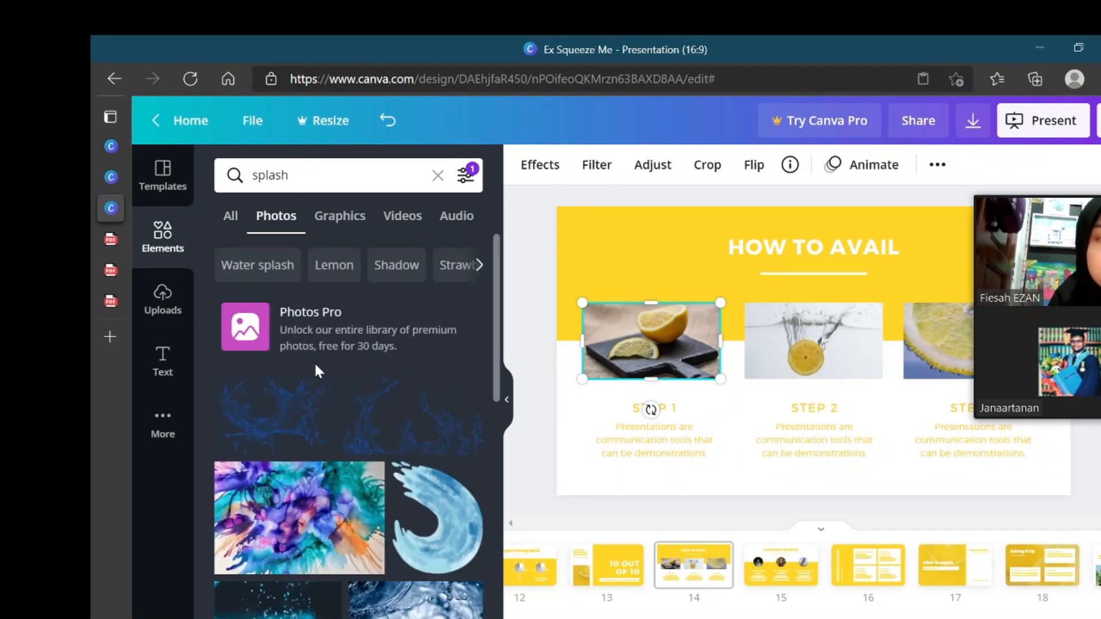
Step: Upload the image Fang-3cbcf36 from the computer's Desktop folder to the design's media
{"action": "left_click", "coordinate": [153, 188]}
{"action": "left_click", "coordinate": [162, 302]}
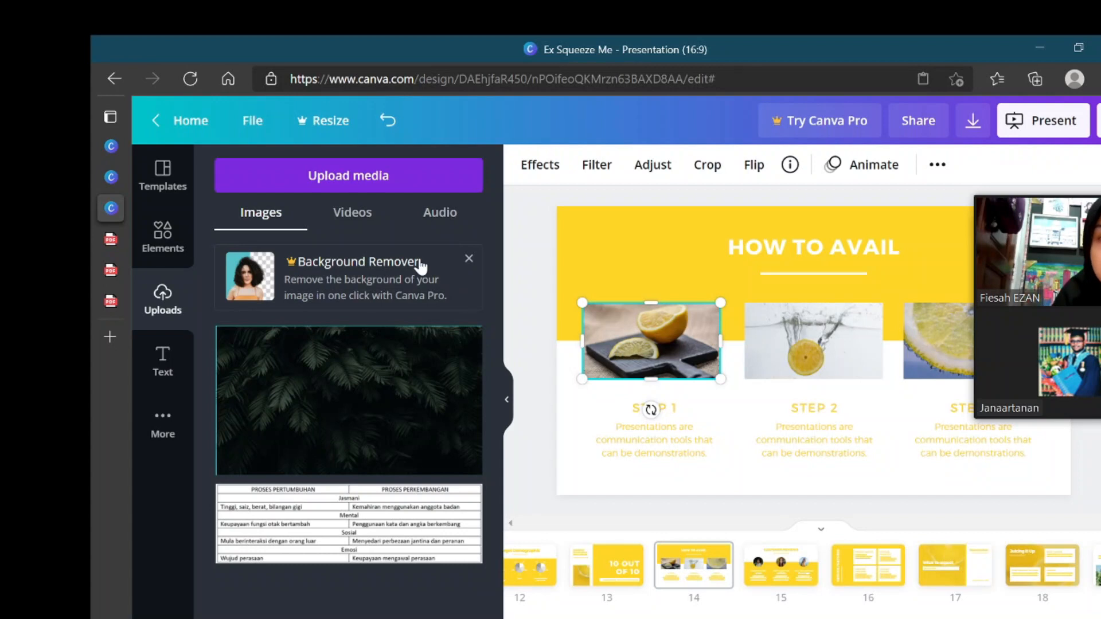
{"action": "left_click", "coordinate": [373, 190]}
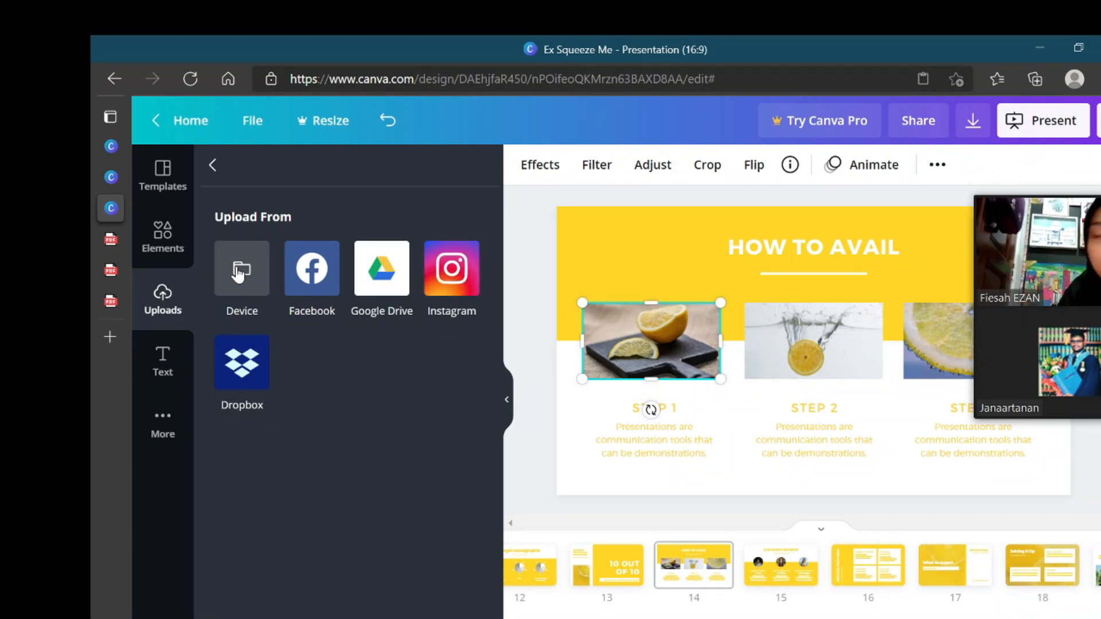
{"action": "left_click", "coordinate": [238, 274]}
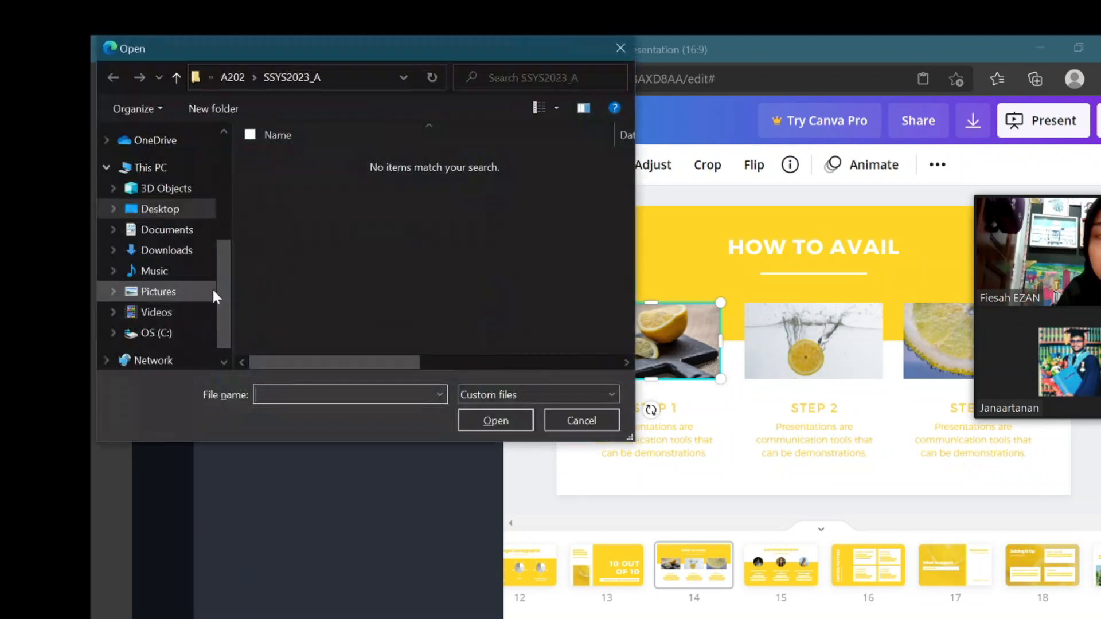
{"action": "left_click", "coordinate": [189, 207]}
{"action": "left_click", "coordinate": [367, 184]}
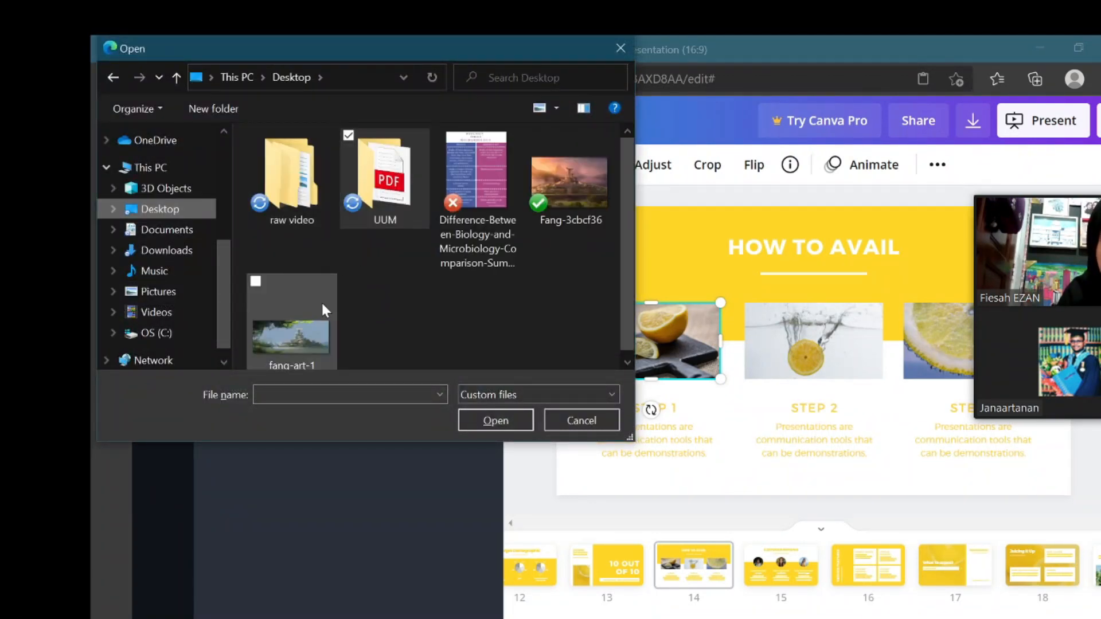
{"action": "left_click", "coordinate": [562, 214]}
{"action": "left_click", "coordinate": [503, 422]}
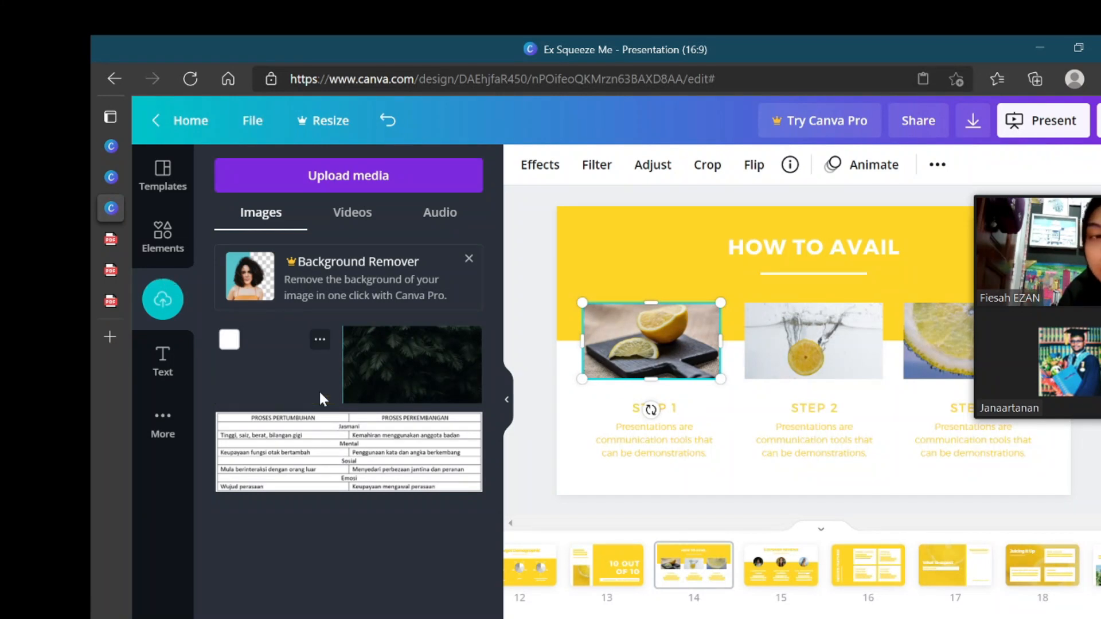
Step: Insert the uploaded landscape picture on page 14 and shrink it to cover the lemon photo above Step 1
{"action": "left_click", "coordinate": [229, 339]}
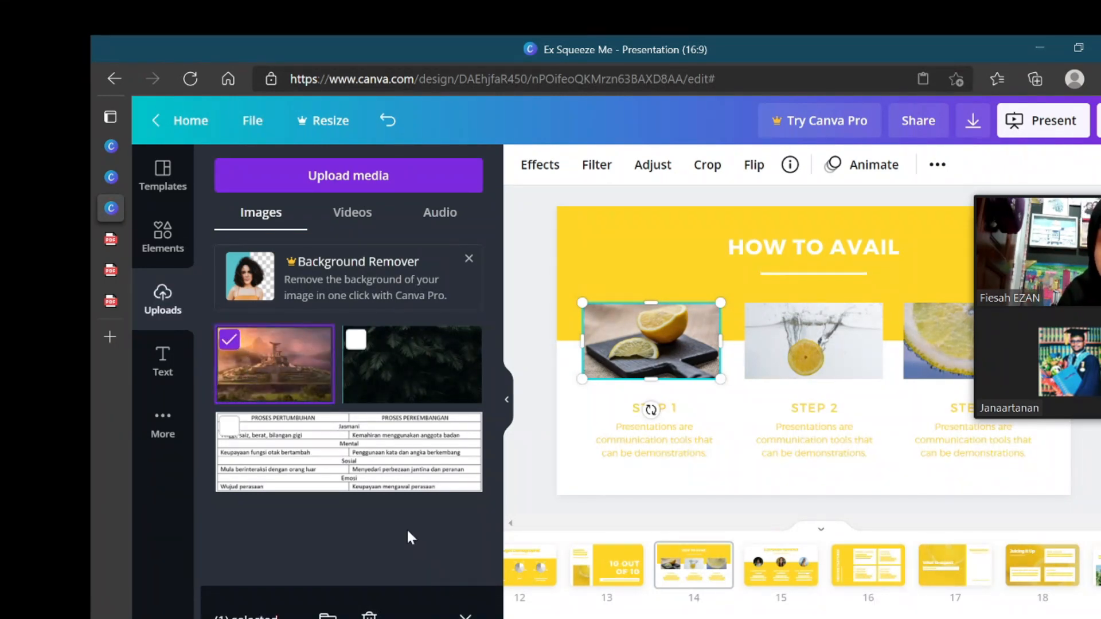
{"action": "left_click", "coordinate": [256, 385]}
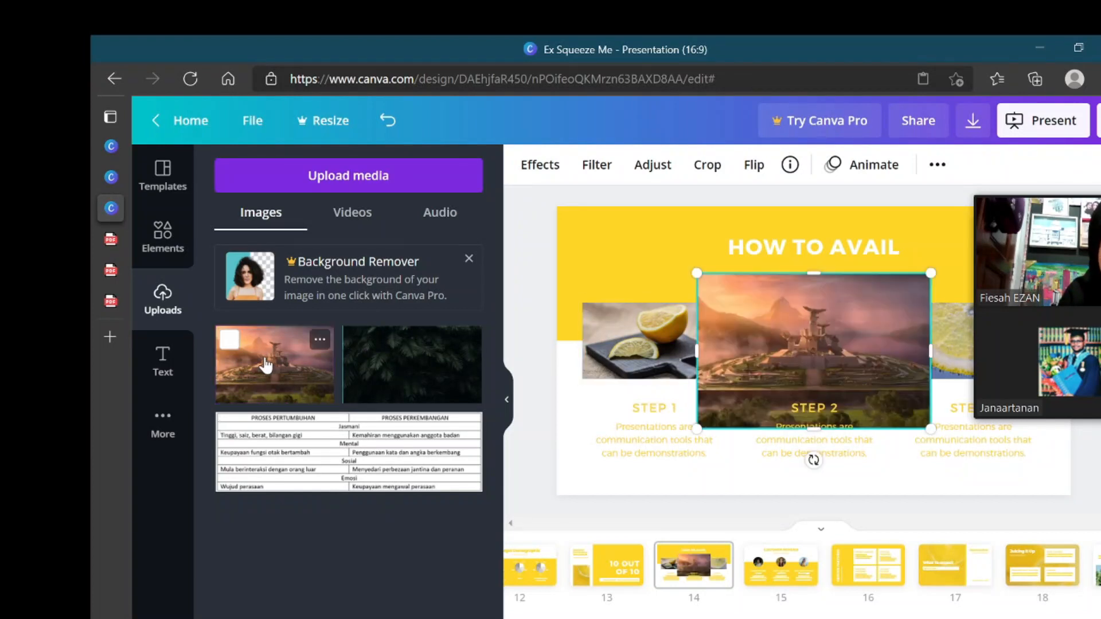
{"action": "left_click", "coordinate": [666, 340]}
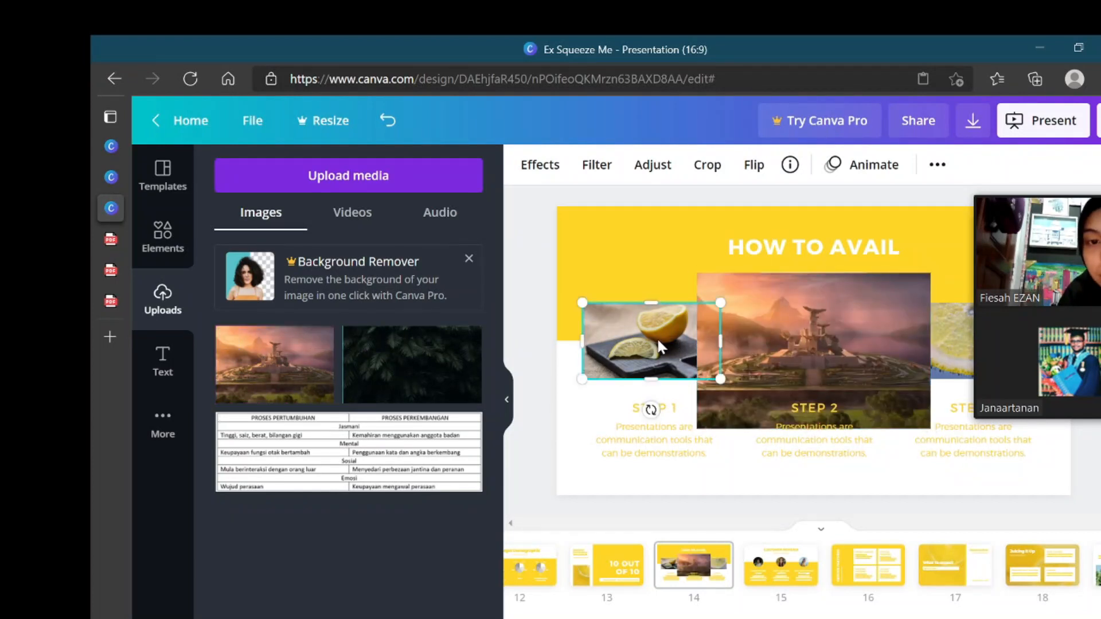
{"action": "left_click_drag", "start_coordinate": [769, 332], "coordinate": [629, 330]}
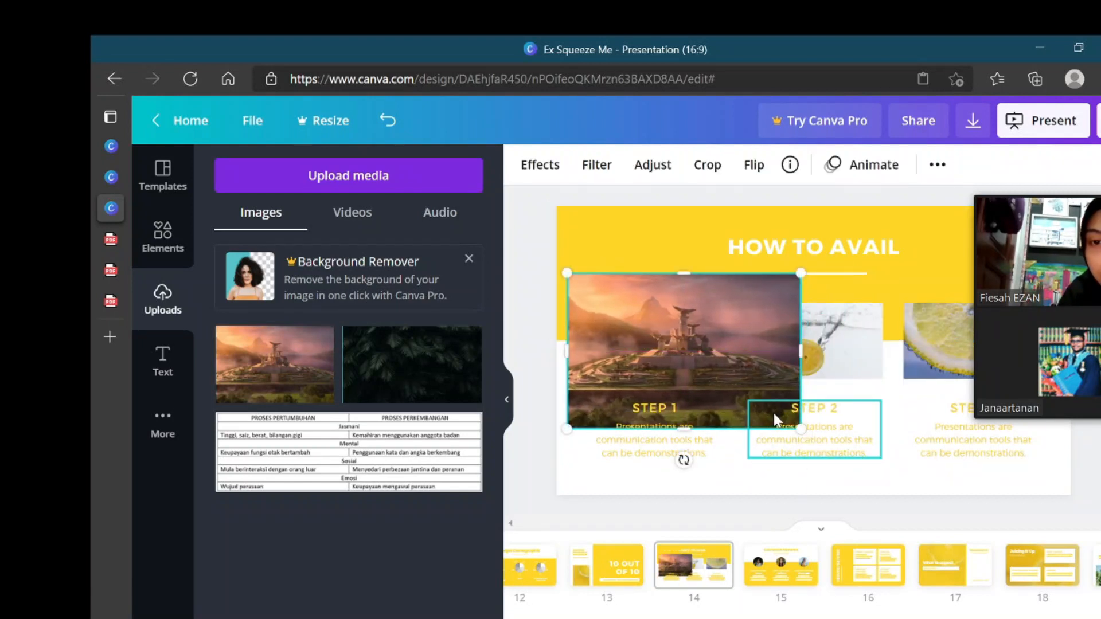
{"action": "left_click_drag", "start_coordinate": [800, 427], "coordinate": [675, 351]}
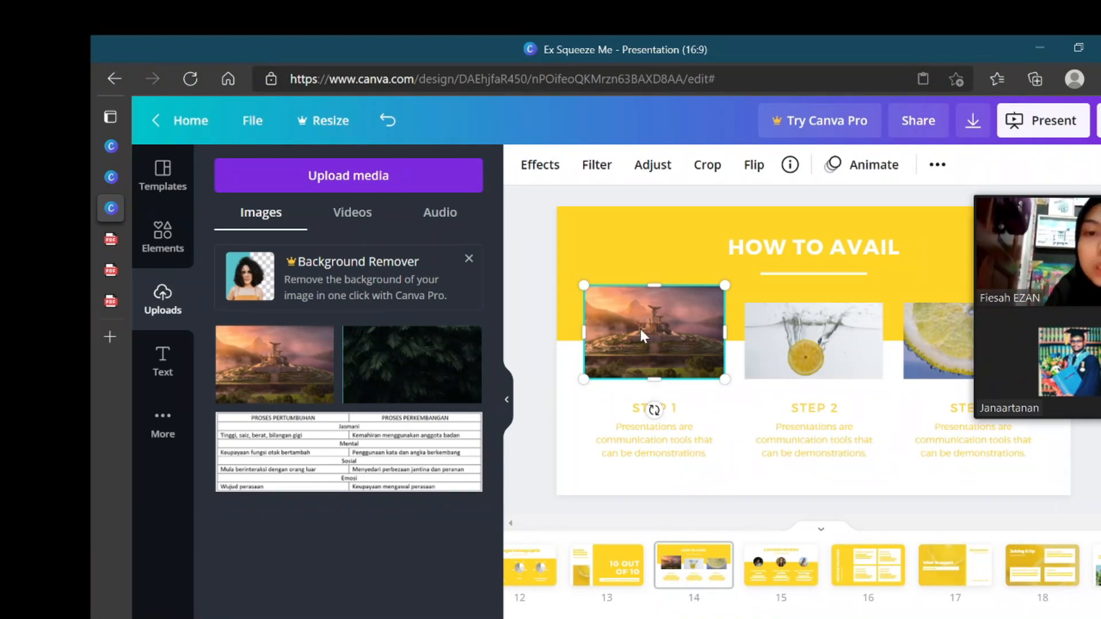
{"action": "left_click", "coordinate": [788, 342]}
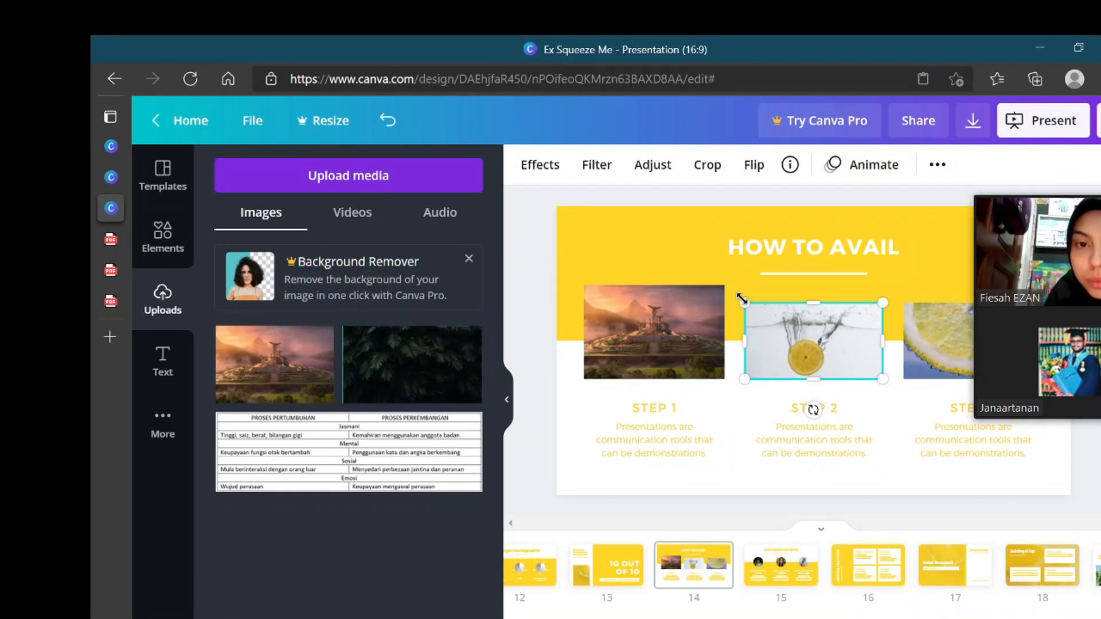
{"action": "left_click", "coordinate": [734, 470]}
{"action": "left_click_drag", "start_coordinate": [733, 471], "coordinate": [641, 336]}
{"action": "right_click", "coordinate": [643, 344]}
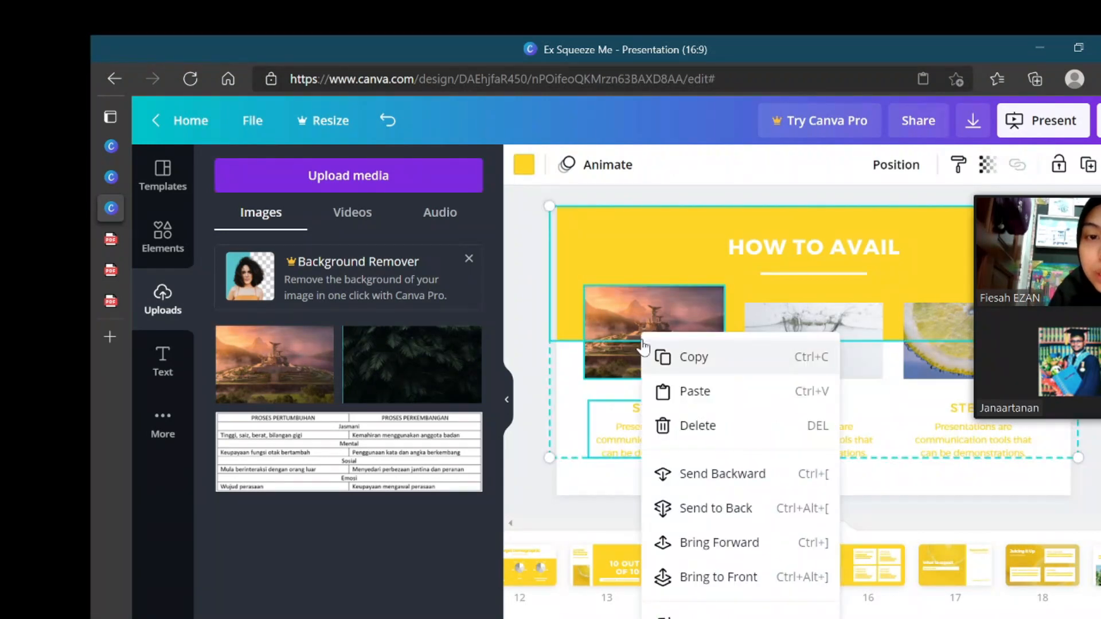
{"action": "left_click", "coordinate": [600, 493]}
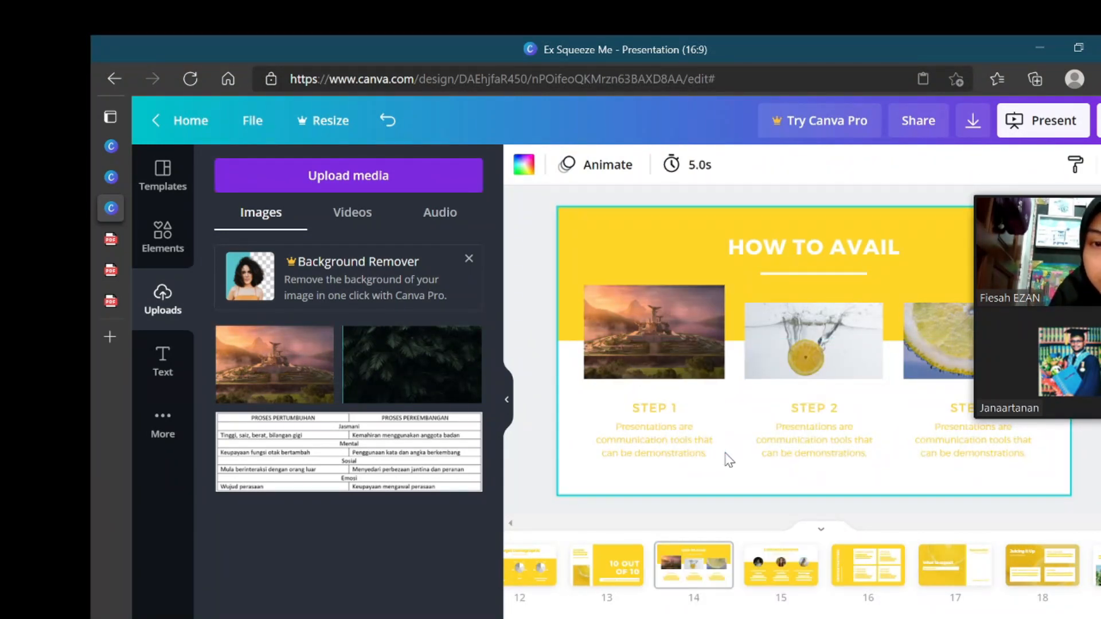
Step: Select the Step 1 picture together with its text block and copy both
{"action": "left_click_drag", "start_coordinate": [724, 448], "coordinate": [663, 374]}
{"action": "right_click", "coordinate": [663, 373]}
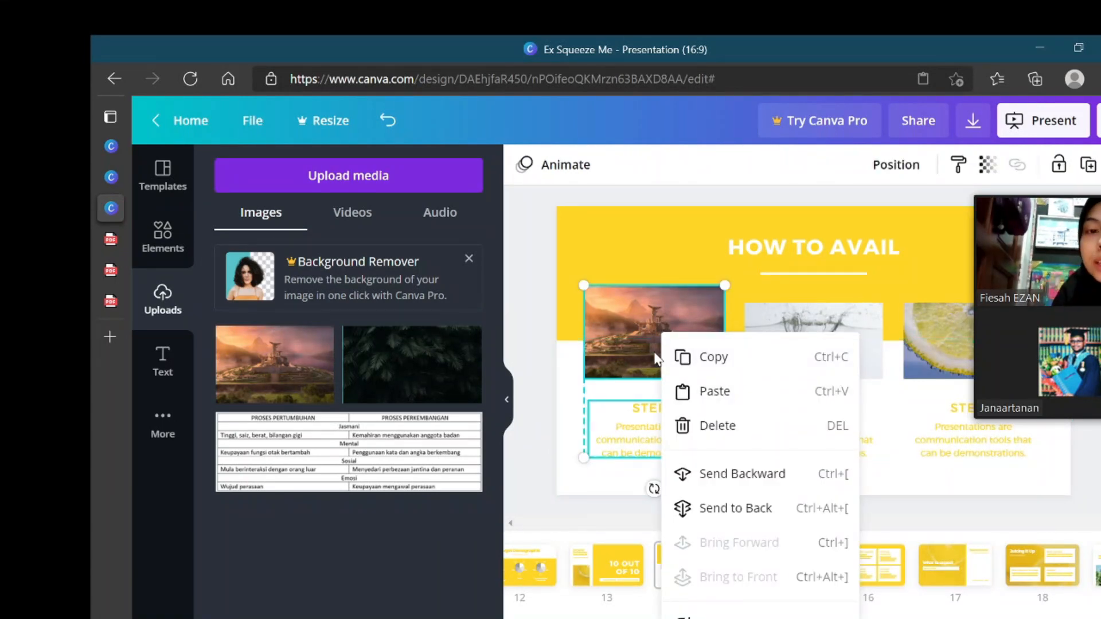
{"action": "left_click", "coordinate": [712, 370]}
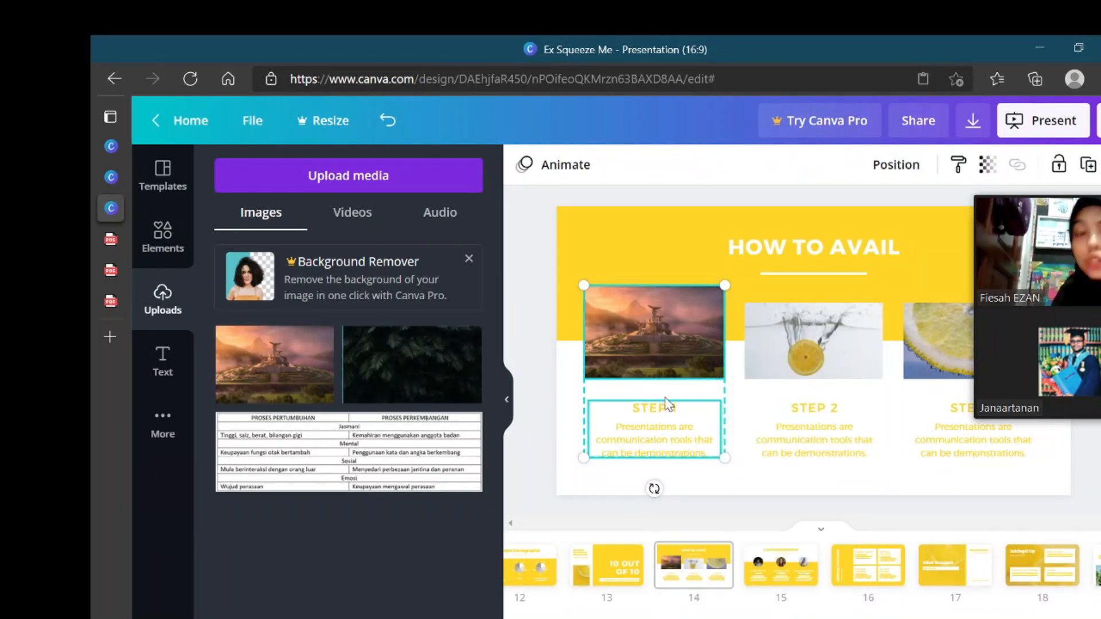
{"action": "left_click", "coordinate": [567, 404]}
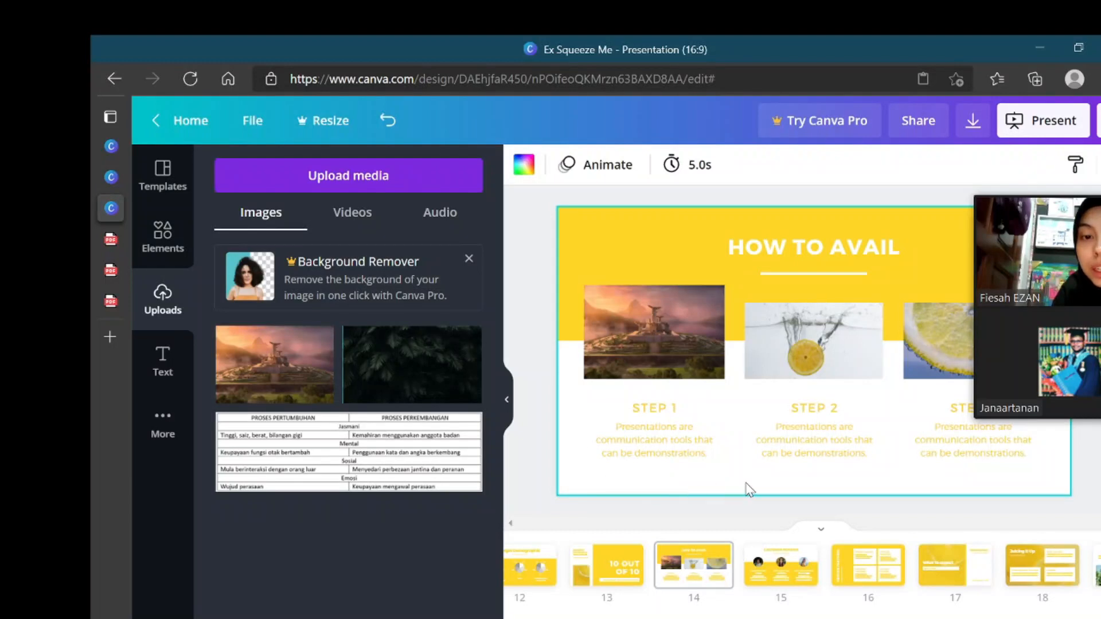
{"action": "left_click_drag", "start_coordinate": [760, 477], "coordinate": [636, 271]}
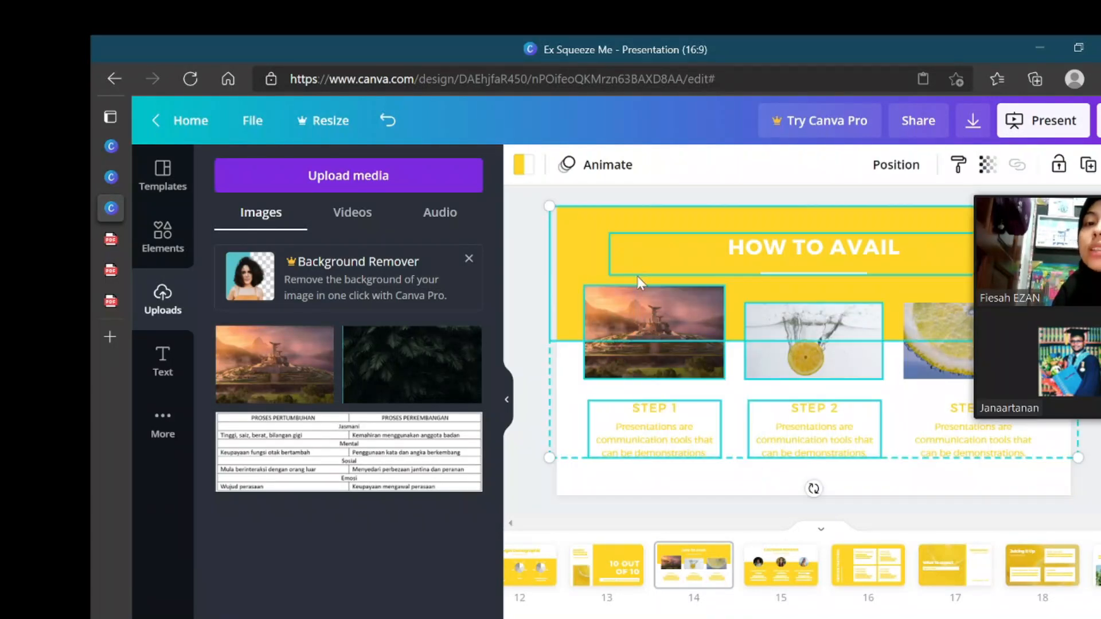
{"action": "left_click", "coordinate": [704, 484]}
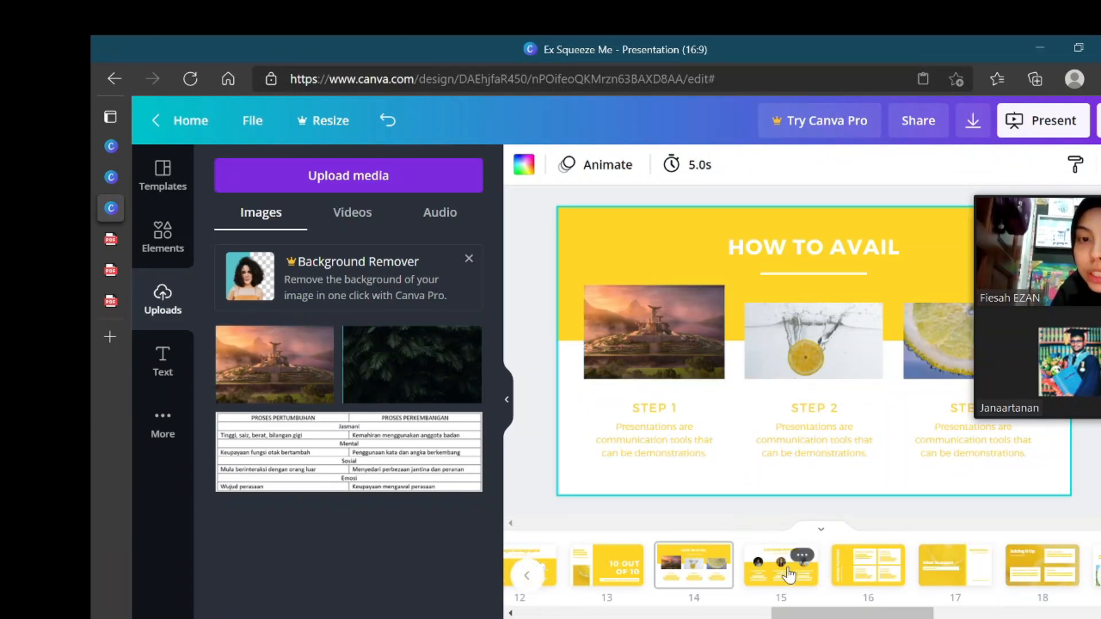
Step: Open page 15, "Customer Reviews", select the first reviewer's portrait and look over the remaining pages
{"action": "left_click", "coordinate": [765, 574]}
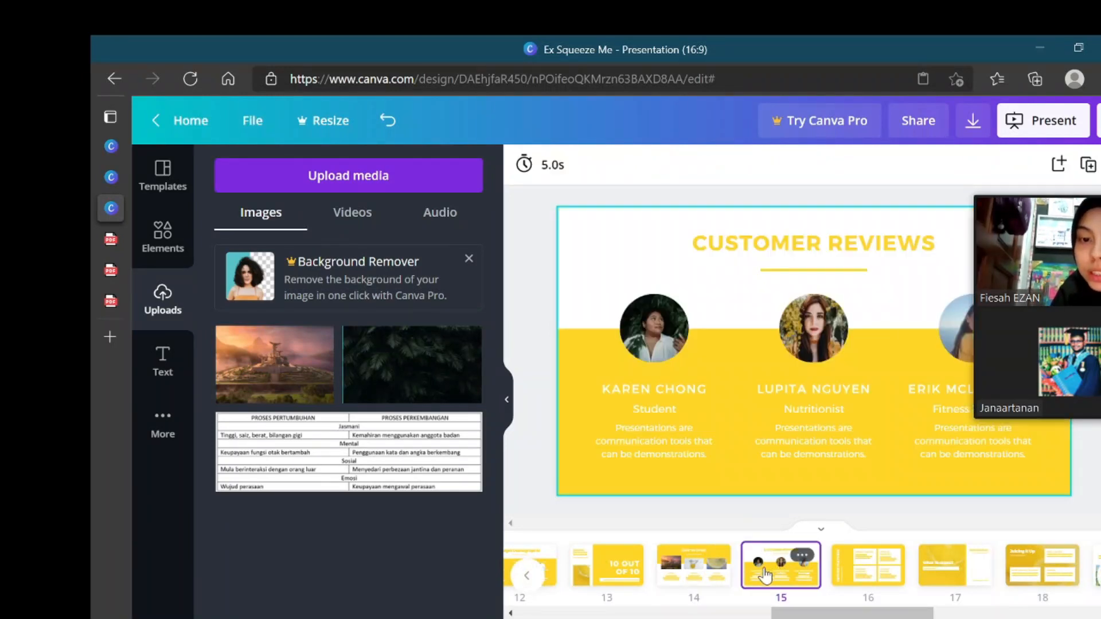
{"action": "left_click", "coordinate": [665, 346]}
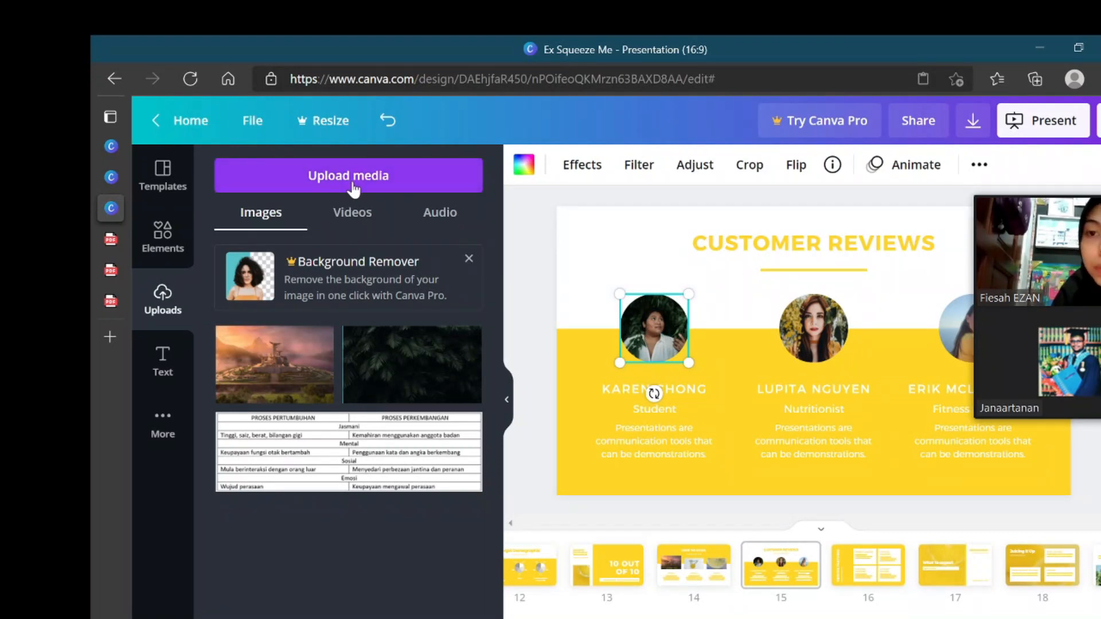
{"action": "scroll", "coordinate": [839, 569], "scroll_direction": "down", "scroll_amount": 3}
{"action": "scroll", "coordinate": [838, 569], "scroll_direction": "down", "scroll_amount": 5}
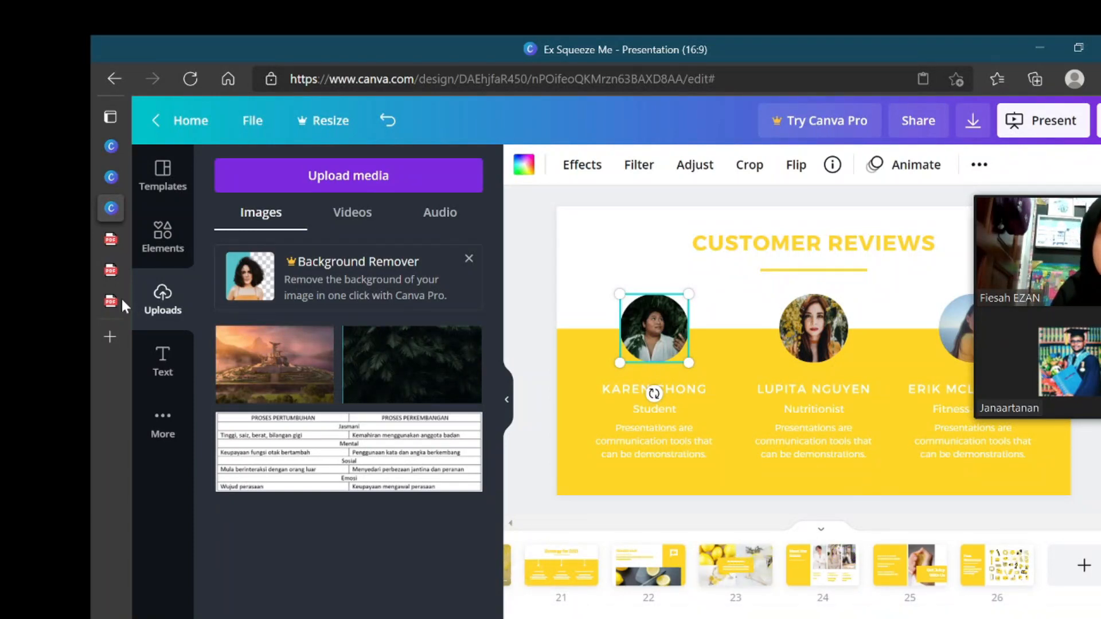
Step: Switch to the open document 2. slides.pdf and adjust its view with the page-fit option
{"action": "mouse_move", "coordinate": [111, 297]}
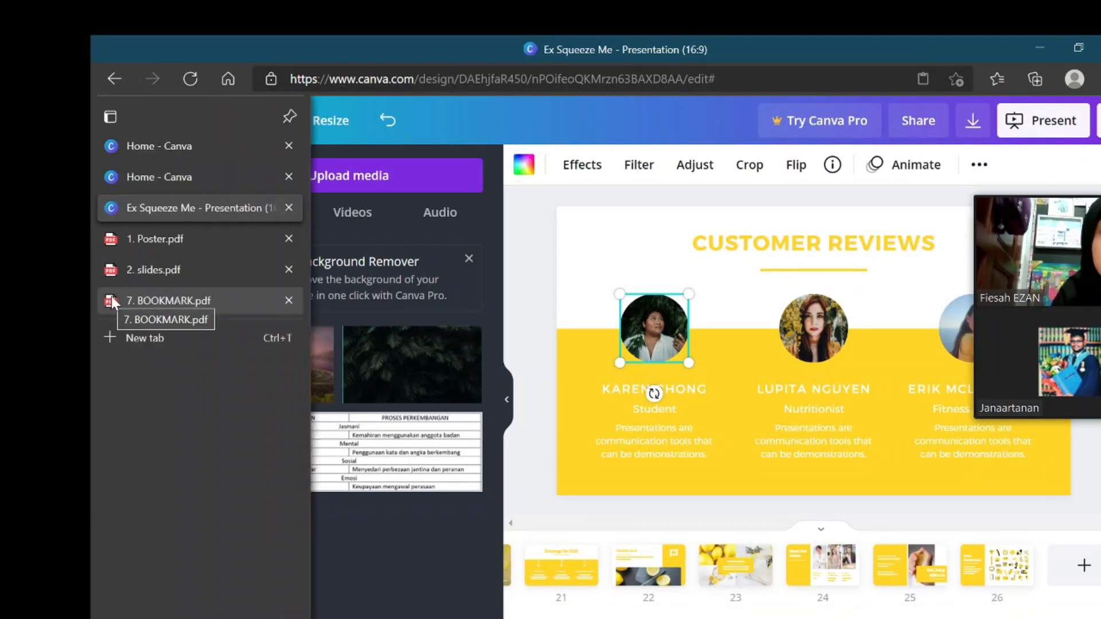
{"action": "left_click", "coordinate": [149, 266]}
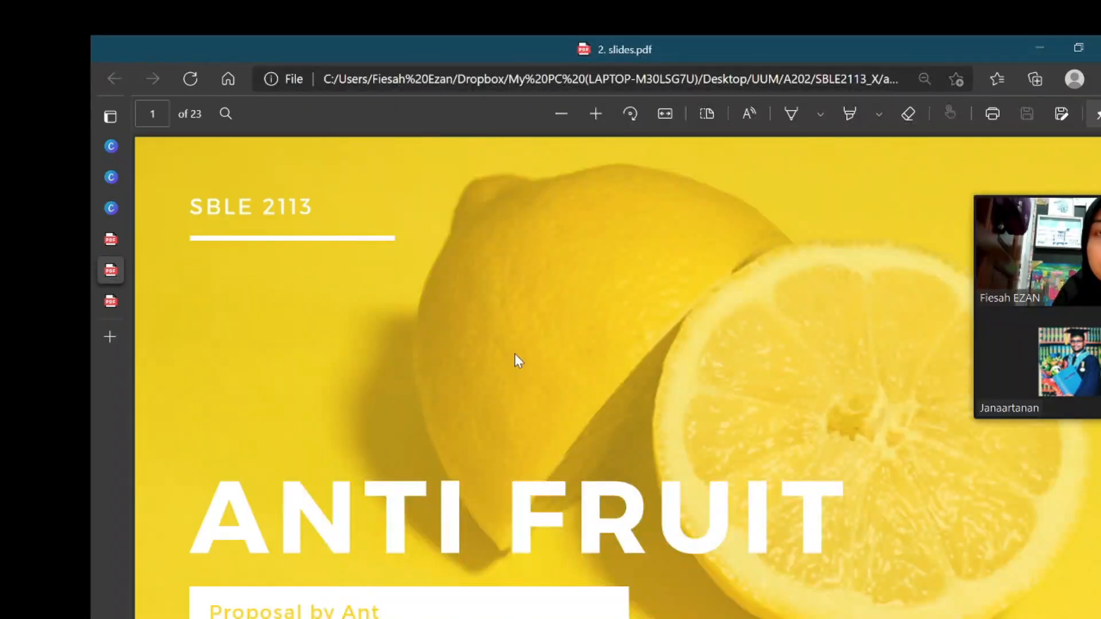
{"action": "left_click", "coordinate": [667, 113]}
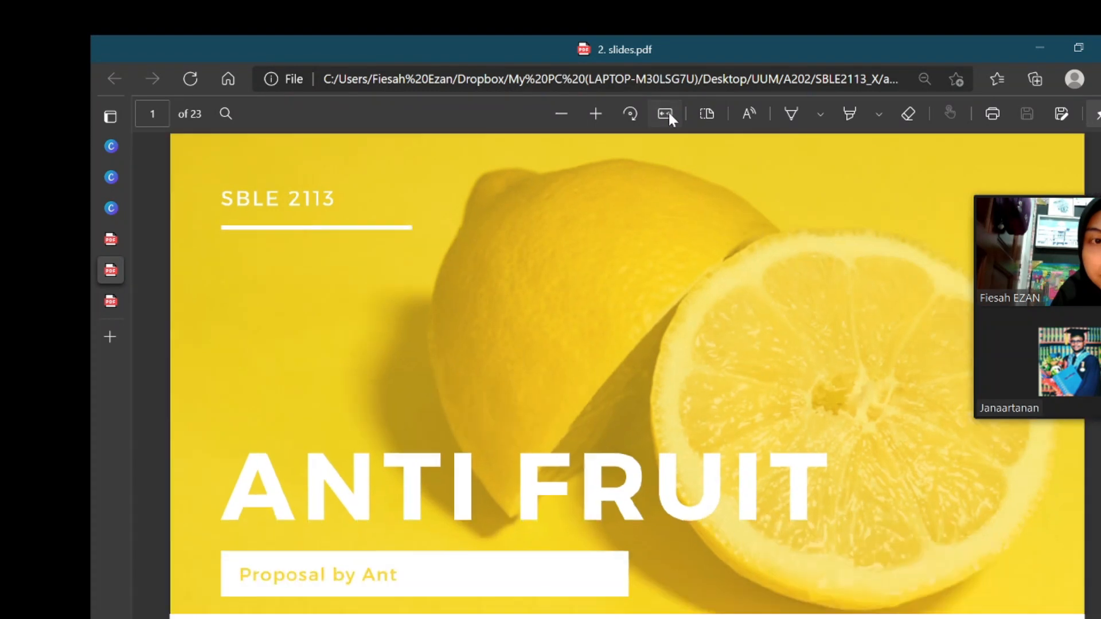
{"action": "right_click", "coordinate": [757, 358]}
{"action": "left_click", "coordinate": [703, 343]}
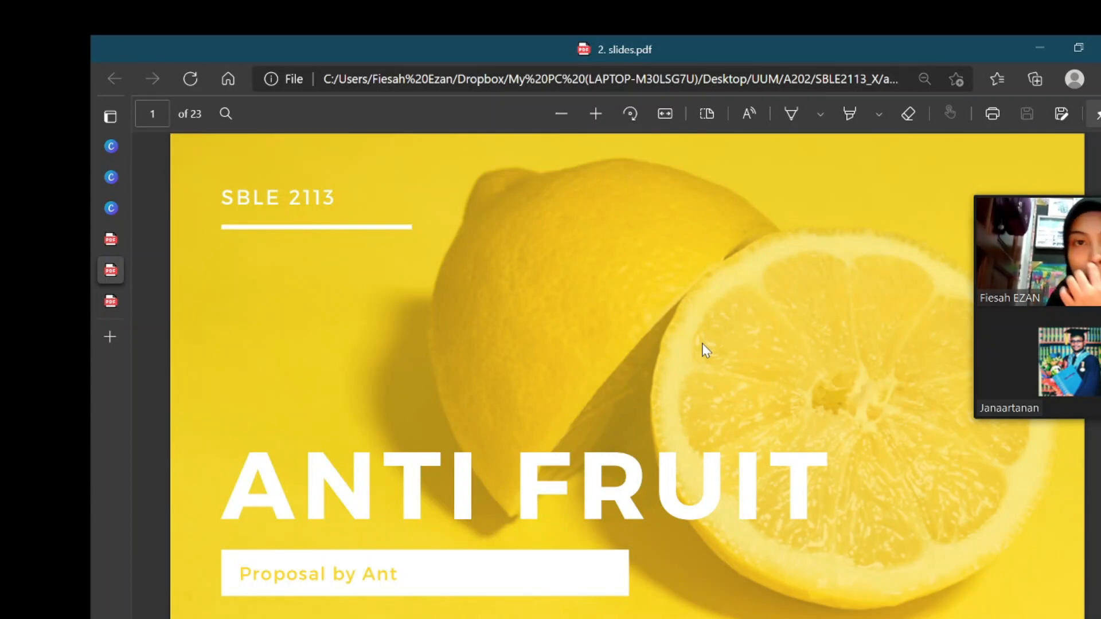
Step: Examine the finished Anti Fruit slides from Presentation Rundown to Meet the Team, moving the meeting's video window out of the way
{"action": "scroll", "coordinate": [702, 344], "scroll_direction": "down", "scroll_amount": 9}
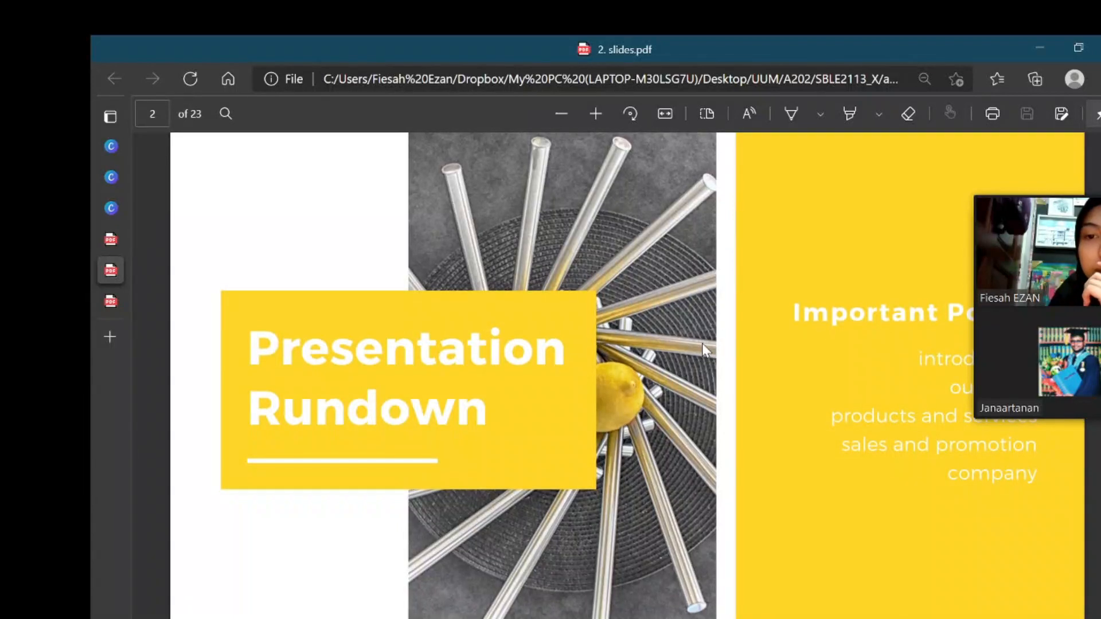
{"action": "mouse_move", "coordinate": [1094, 204]}
{"action": "left_click_drag", "start_coordinate": [1093, 192], "coordinate": [1100, 411]}
{"action": "scroll", "coordinate": [904, 346], "scroll_direction": "down", "scroll_amount": 3}
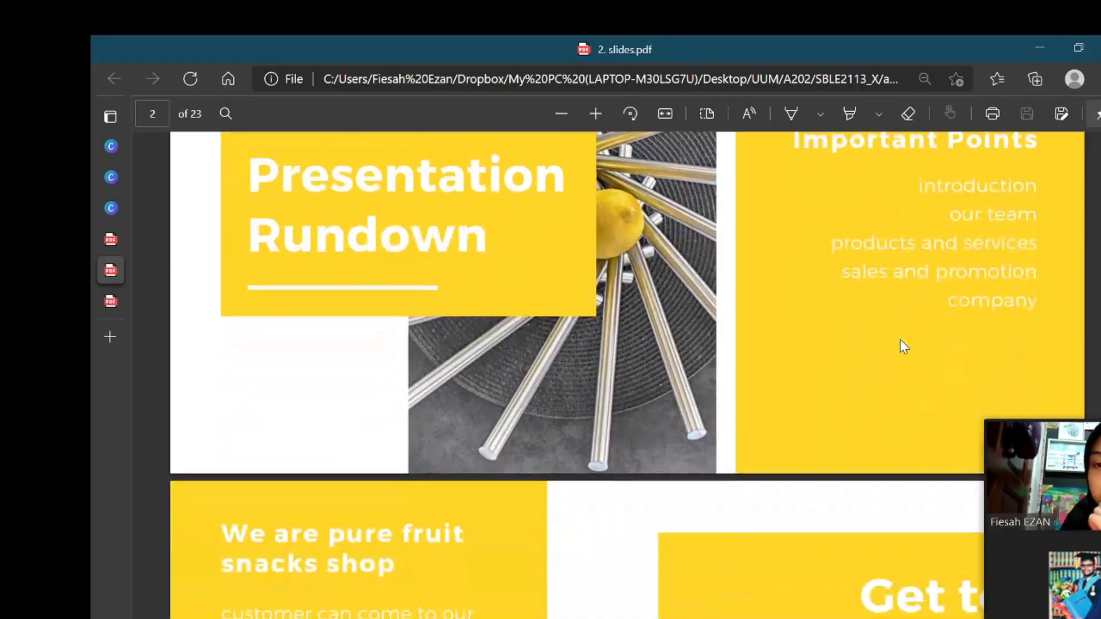
{"action": "scroll", "coordinate": [904, 347], "scroll_direction": "down", "scroll_amount": 4}
{"action": "scroll", "coordinate": [904, 347], "scroll_direction": "down", "scroll_amount": 3}
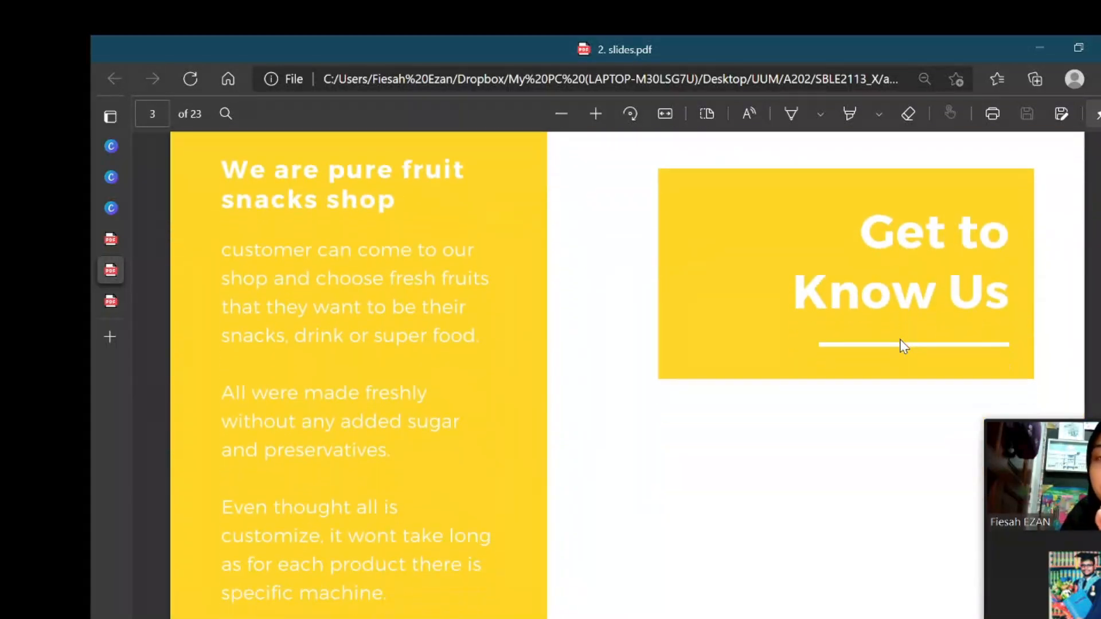
{"action": "scroll", "coordinate": [905, 347], "scroll_direction": "down", "scroll_amount": 2}
{"action": "scroll", "coordinate": [904, 347], "scroll_direction": "up", "scroll_amount": 3}
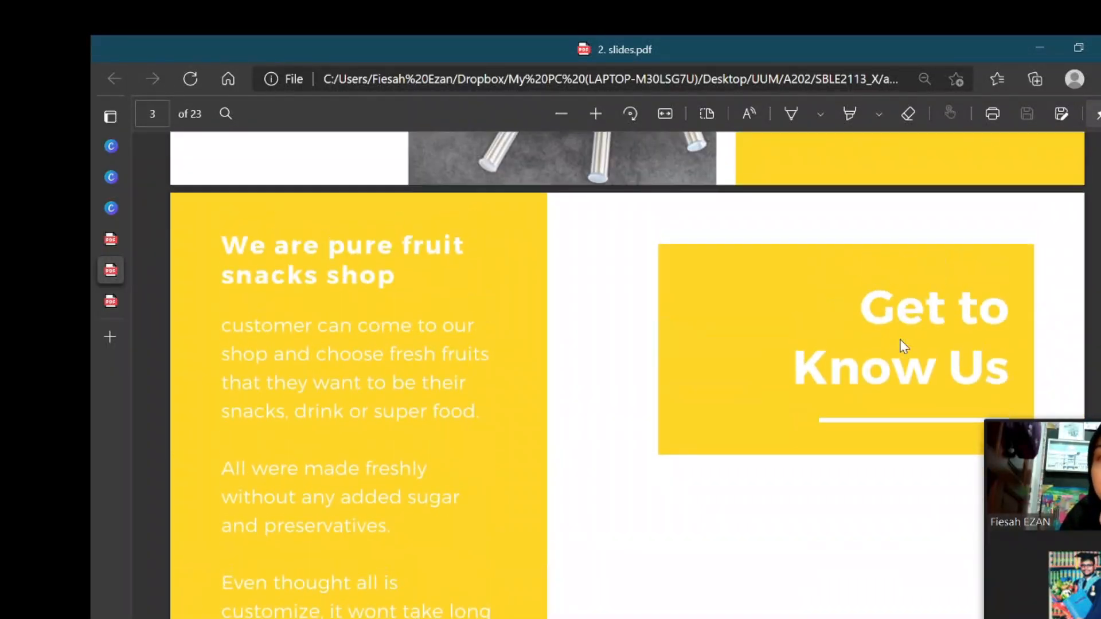
{"action": "scroll", "coordinate": [905, 346], "scroll_direction": "down", "scroll_amount": 7}
{"action": "scroll", "coordinate": [900, 341], "scroll_direction": "down", "scroll_amount": 6}
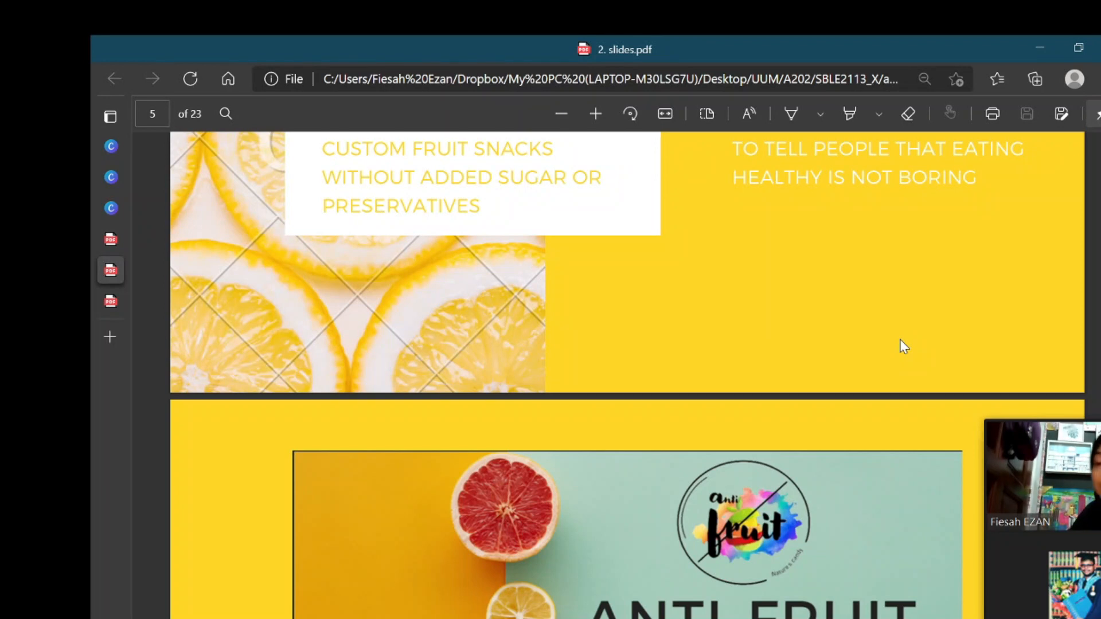
{"action": "scroll", "coordinate": [504, 289], "scroll_direction": "up", "scroll_amount": 5}
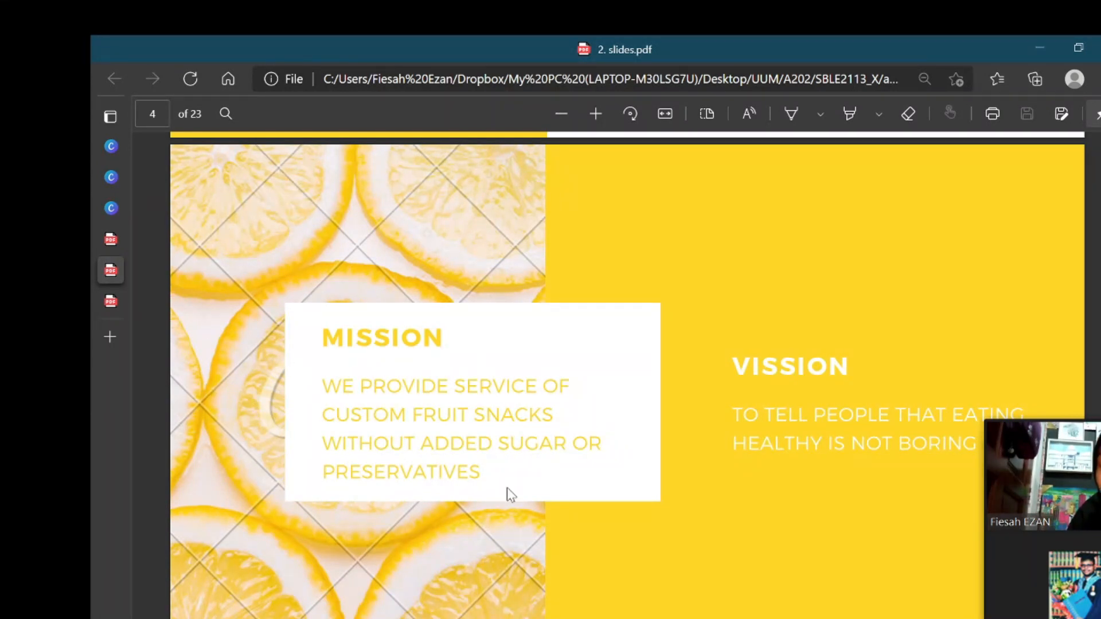
{"action": "scroll", "coordinate": [504, 366], "scroll_direction": "down", "scroll_amount": 10}
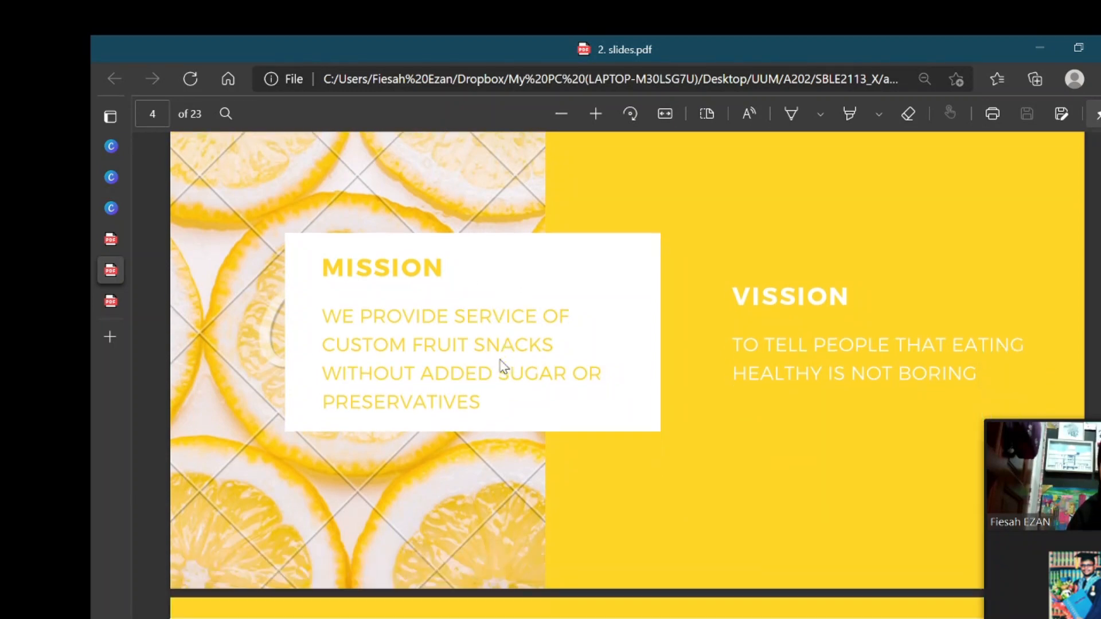
{"action": "scroll", "coordinate": [501, 365], "scroll_direction": "down", "scroll_amount": 5}
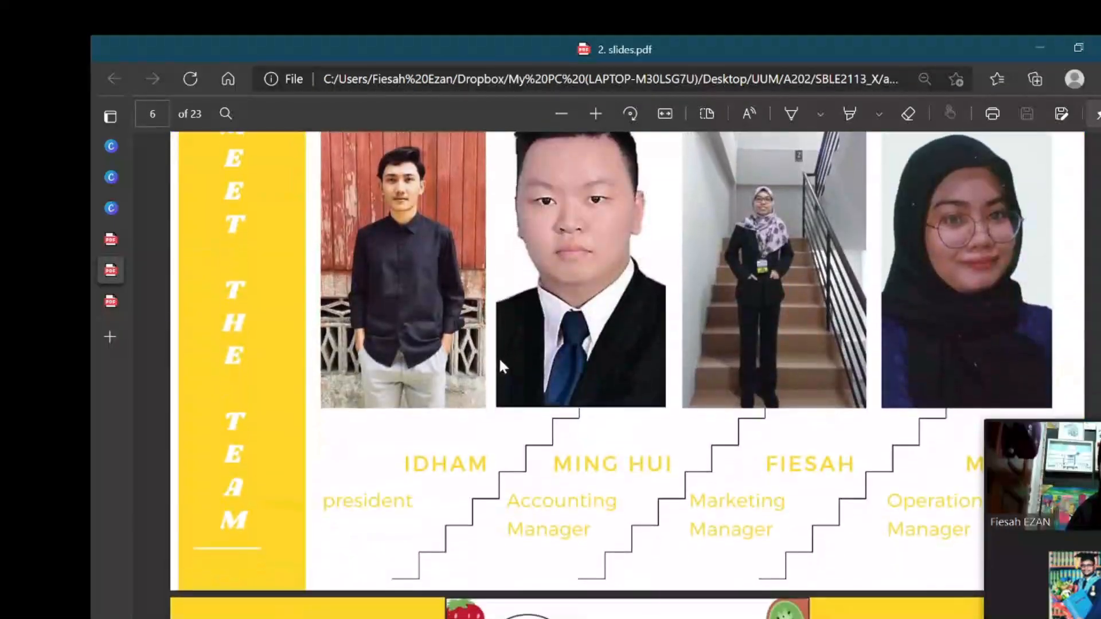
Step: Examine the finished Anti Fruit slides in the PDF from Meet the Team to the payment steps on page 9
{"action": "scroll", "coordinate": [500, 365], "scroll_direction": "down", "scroll_amount": 8}
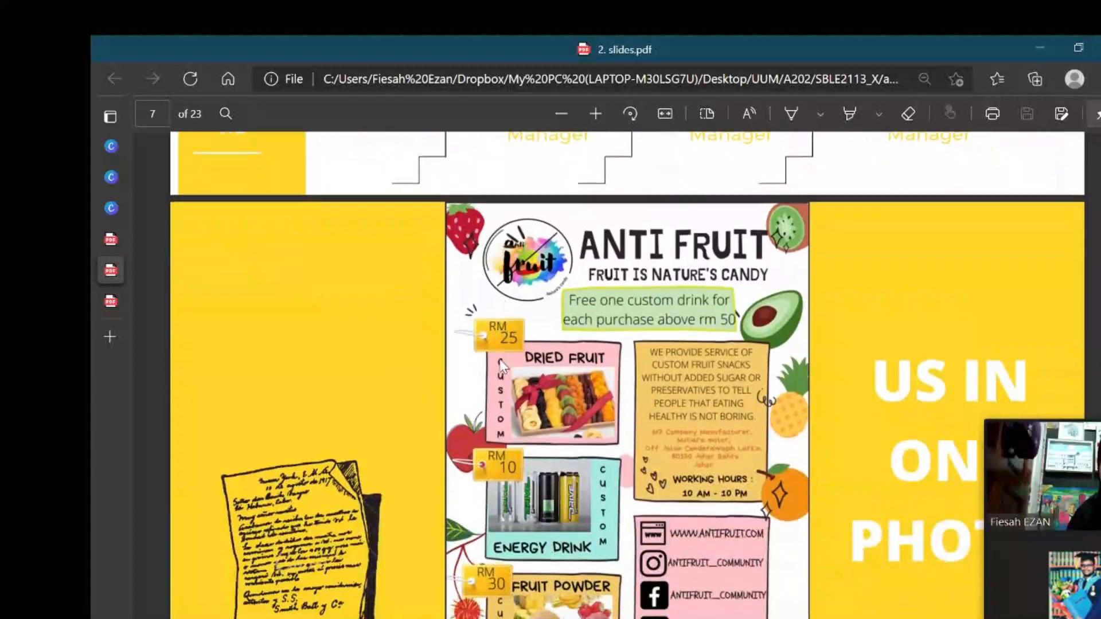
{"action": "scroll", "coordinate": [500, 365], "scroll_direction": "up", "scroll_amount": 5}
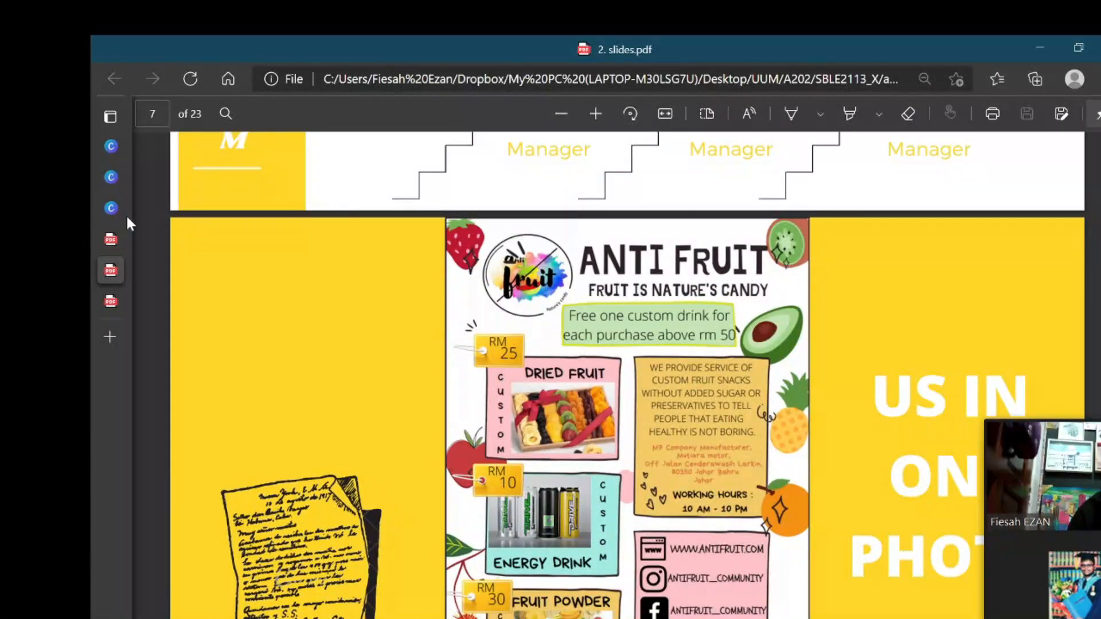
{"action": "scroll", "coordinate": [381, 328], "scroll_direction": "down", "scroll_amount": 8}
{"action": "scroll", "coordinate": [382, 332], "scroll_direction": "down", "scroll_amount": 10}
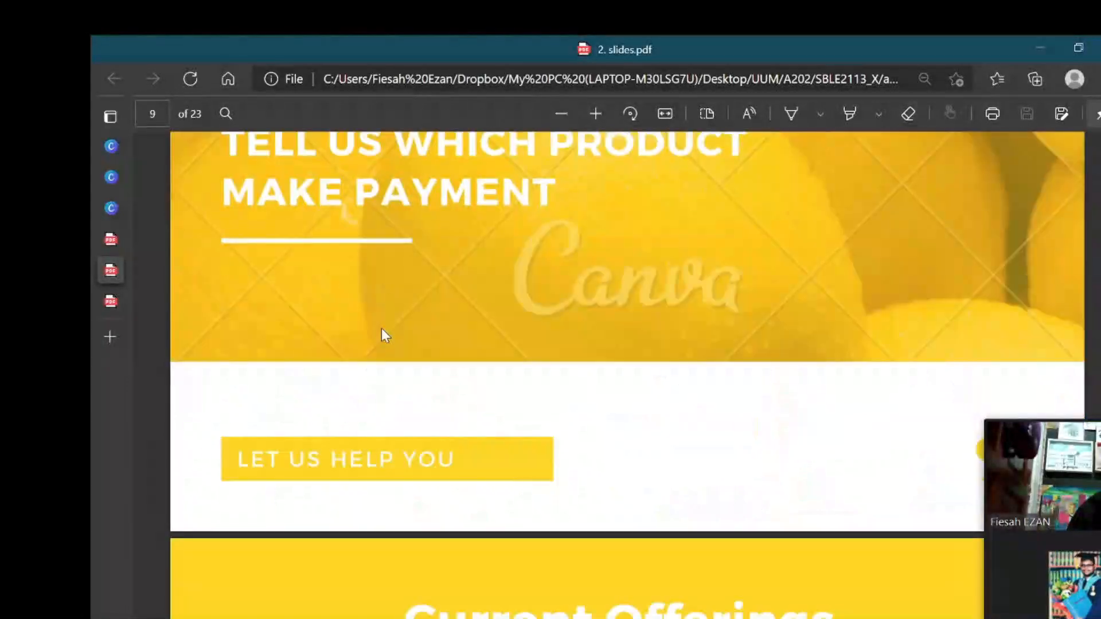
{"action": "scroll", "coordinate": [382, 333], "scroll_direction": "up", "scroll_amount": 4}
{"action": "scroll", "coordinate": [383, 333], "scroll_direction": "down", "scroll_amount": 2}
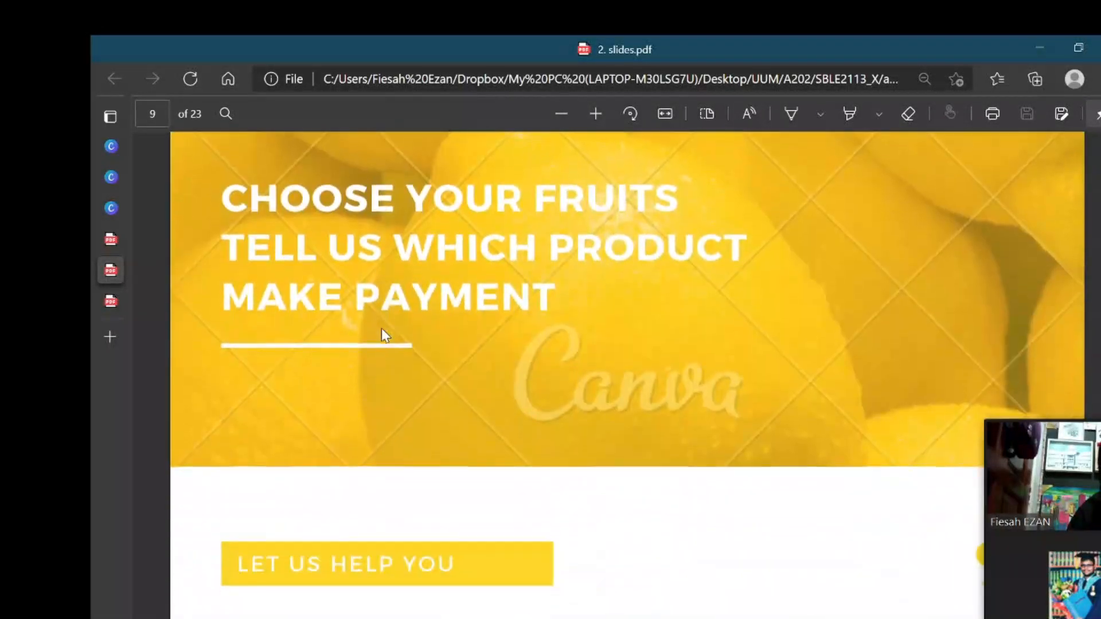
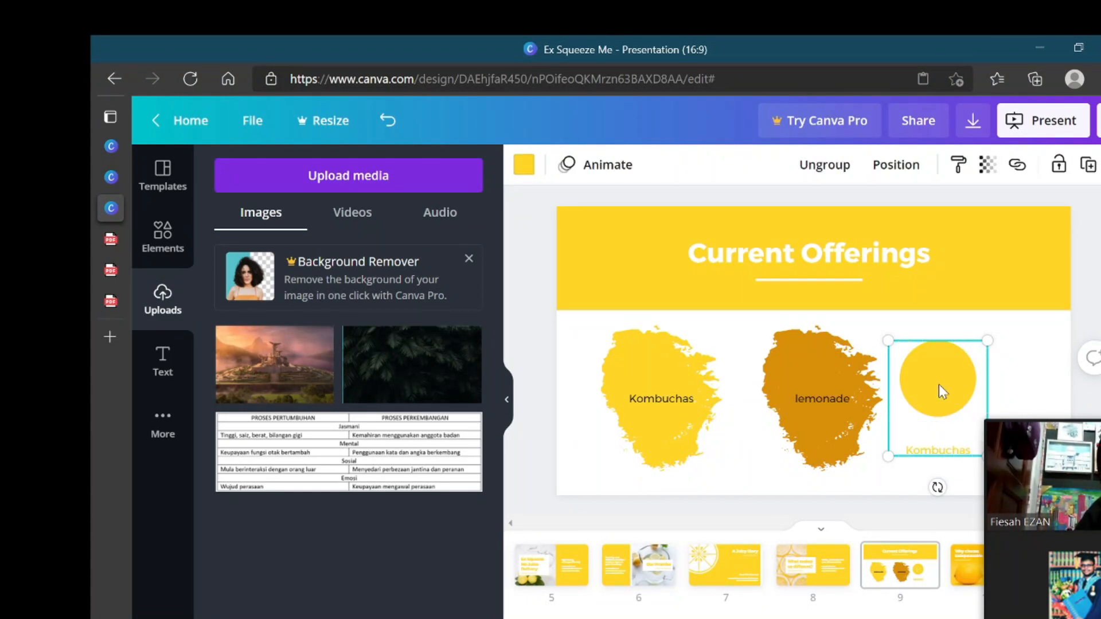
Step: Delete the plain yellow circle and its Kombuchas caption from the Current Offerings slide, and search all elements for "mug"
{"action": "key", "text": "Delete"}
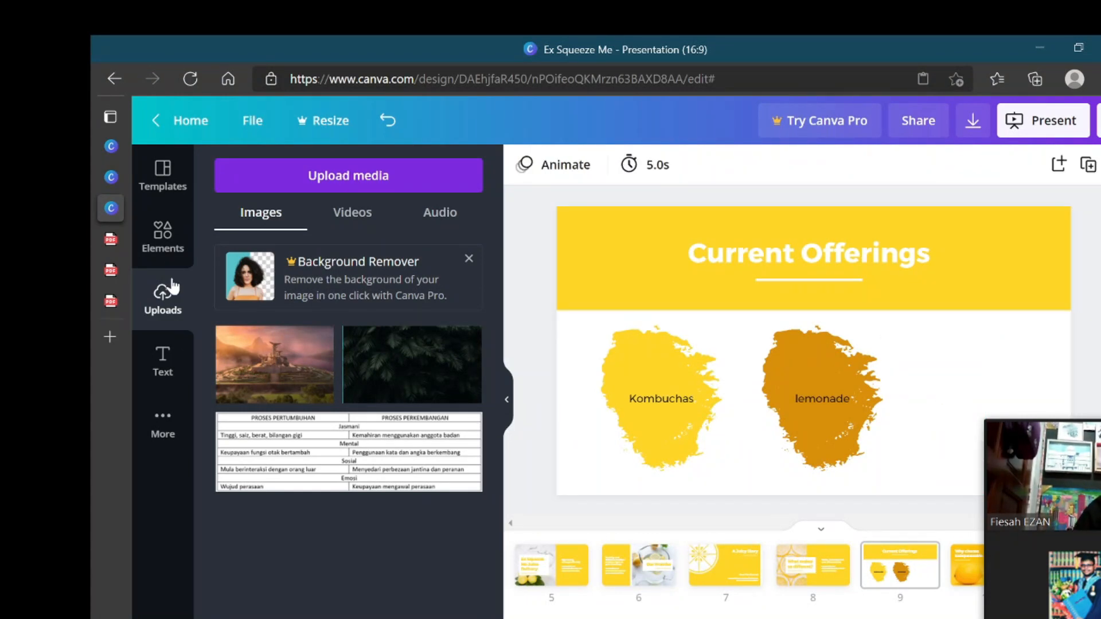
{"action": "left_click", "coordinate": [172, 255]}
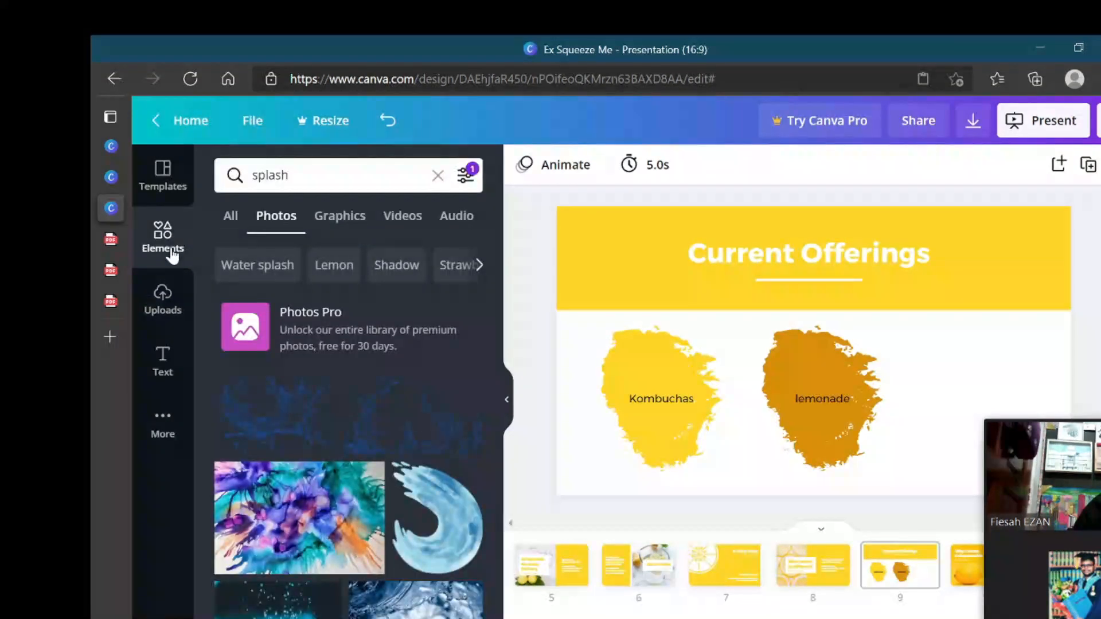
{"action": "left_click", "coordinate": [231, 218]}
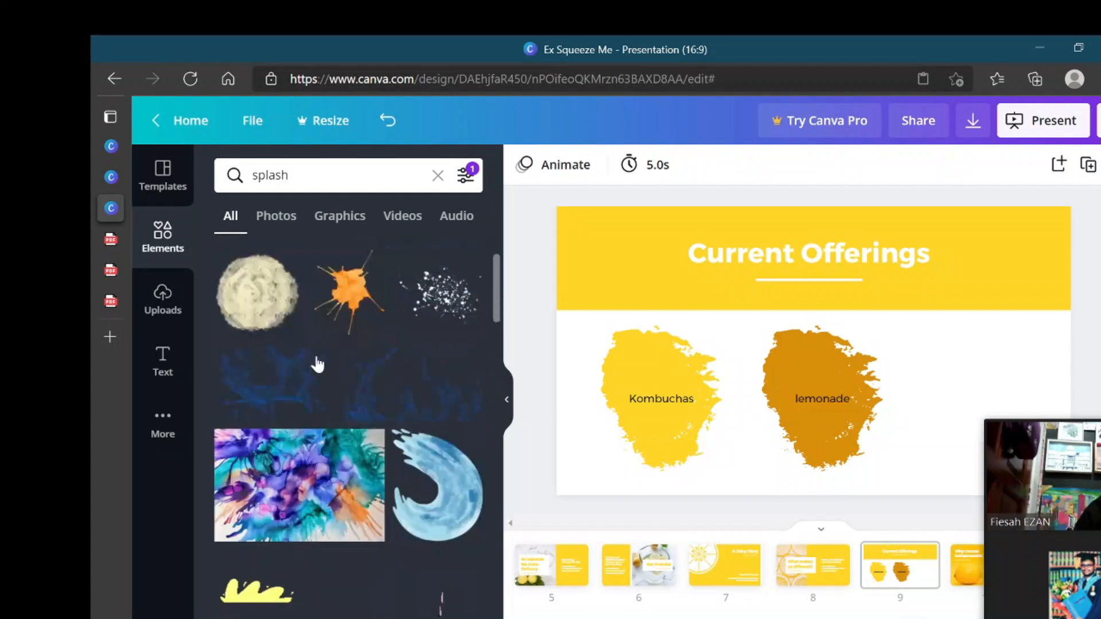
{"action": "scroll", "coordinate": [315, 363], "scroll_direction": "up", "scroll_amount": 3}
{"action": "left_click", "coordinate": [321, 175]}
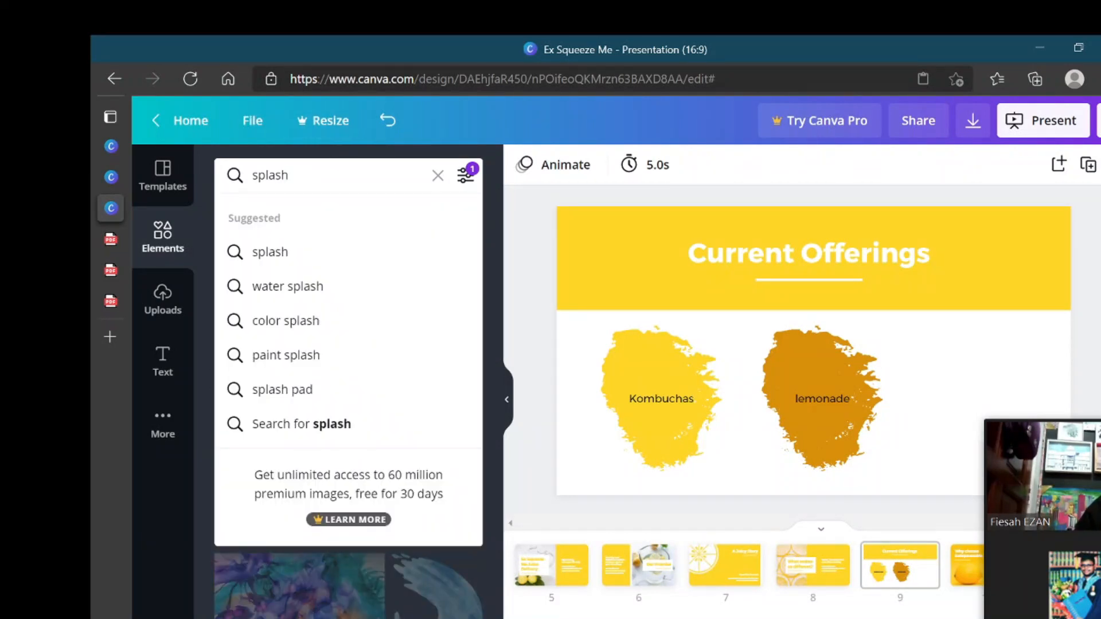
{"action": "key", "text": "BackSpace"}
{"action": "key", "text": "BackSpace"}
{"action": "key", "text": "BackSpace"}
{"action": "key", "text": "BackSpace"}
{"action": "key", "text": "BackSpace"}
{"action": "key", "text": "BackSpace"}
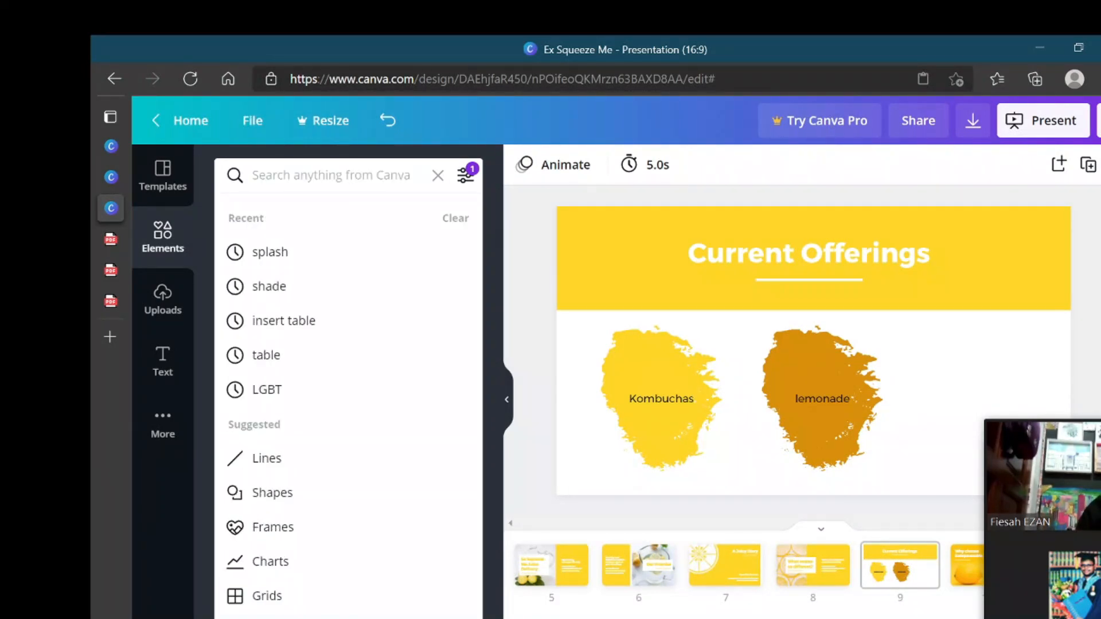
{"action": "type", "text": "mug"}
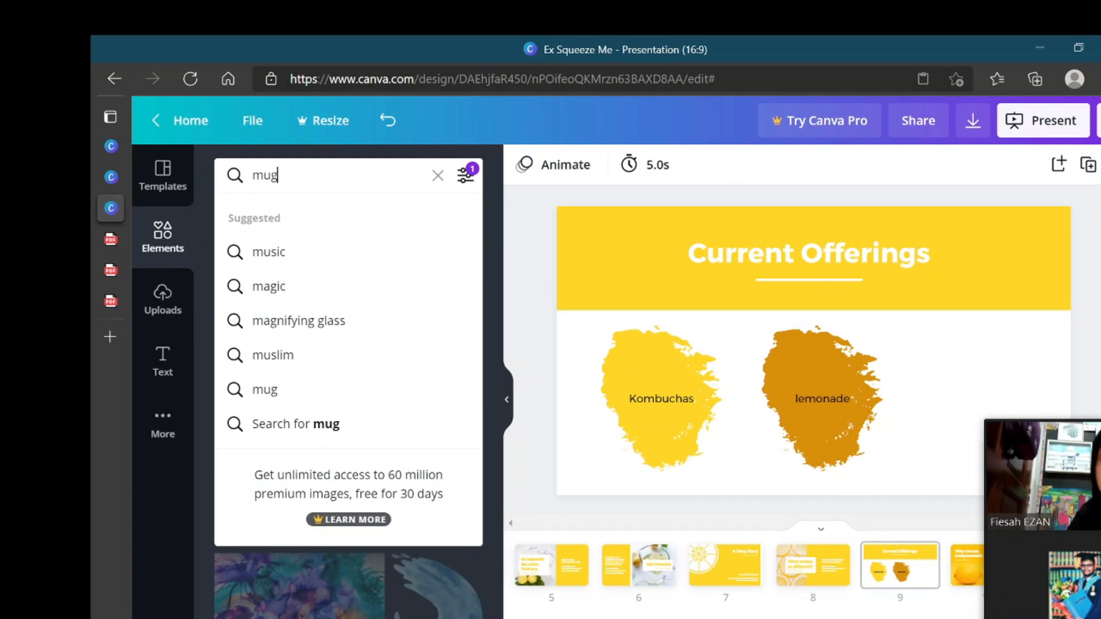
{"action": "key", "text": "Return"}
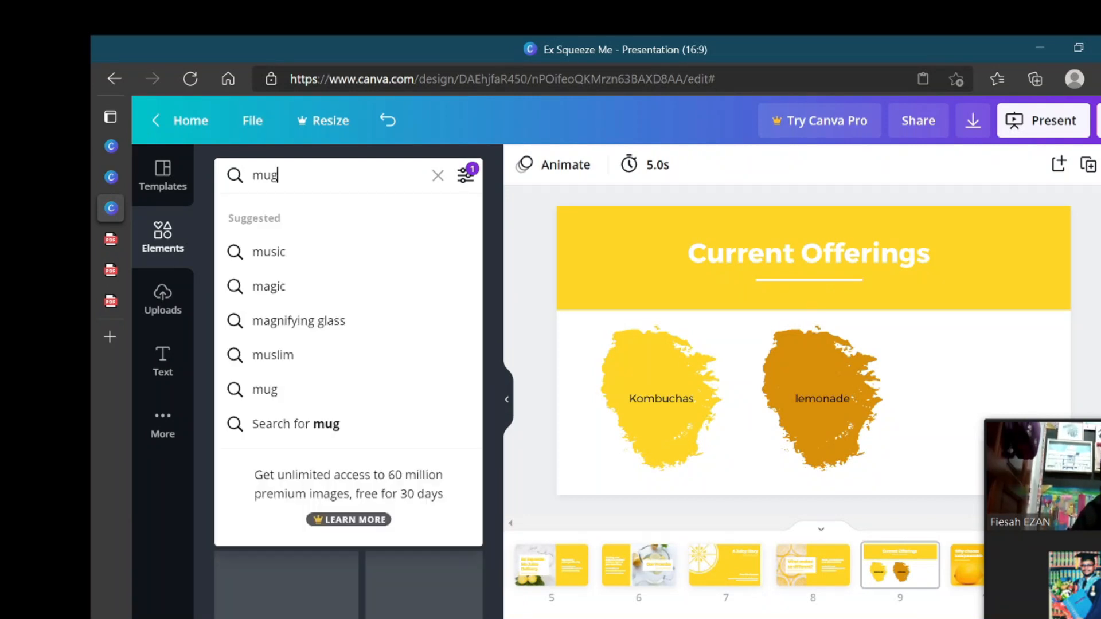
{"action": "key", "text": "ctrl+a"}
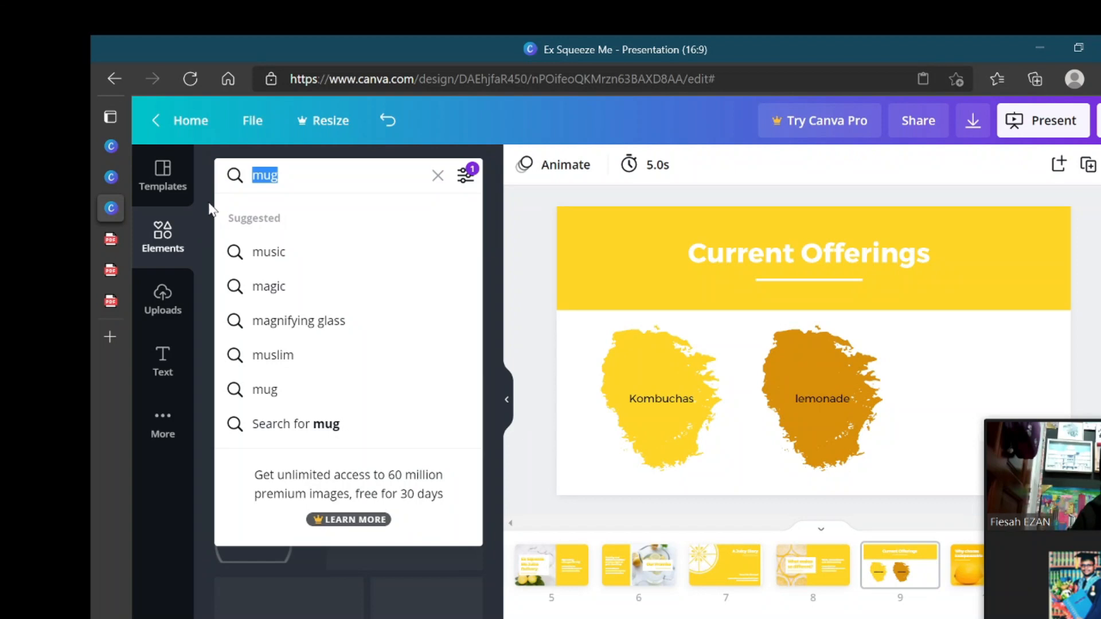
{"action": "left_click", "coordinate": [287, 393]}
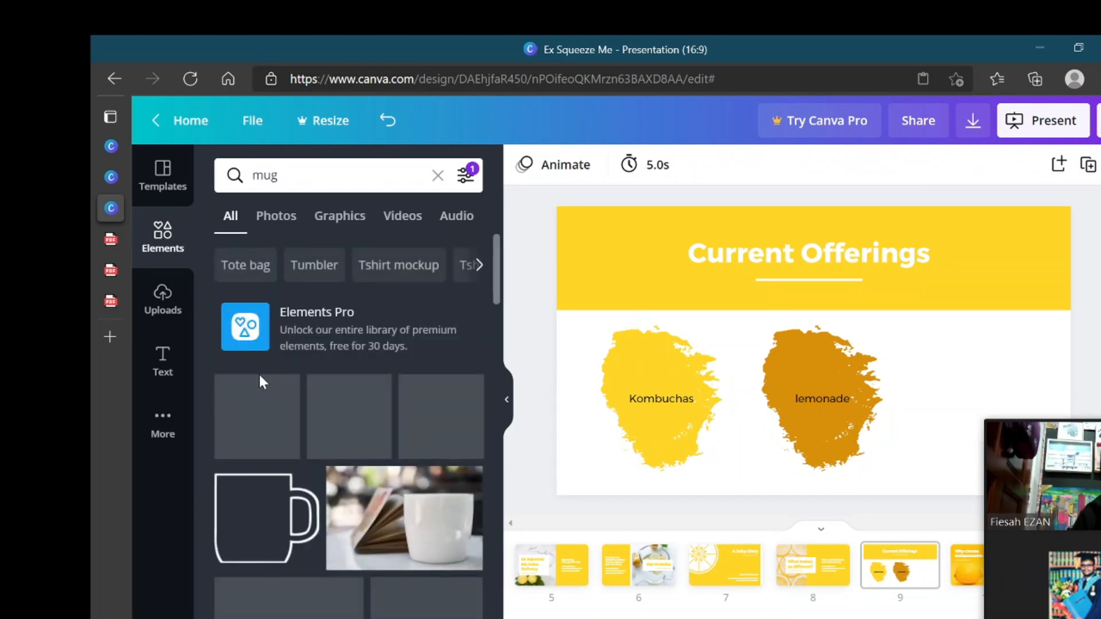
Step: Find the brown line-art cup with rising steam among the mug results and add it to the Current Offerings slide
{"action": "scroll", "coordinate": [260, 373], "scroll_direction": "down", "scroll_amount": 2}
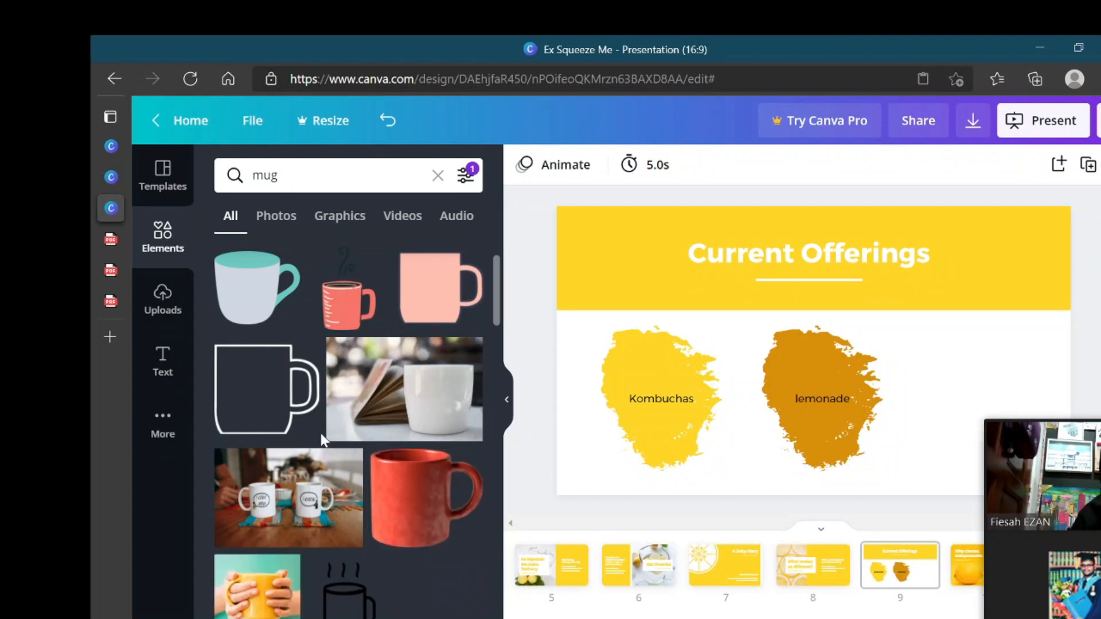
{"action": "scroll", "coordinate": [322, 440], "scroll_direction": "down", "scroll_amount": 2}
{"action": "scroll", "coordinate": [321, 443], "scroll_direction": "down", "scroll_amount": 1}
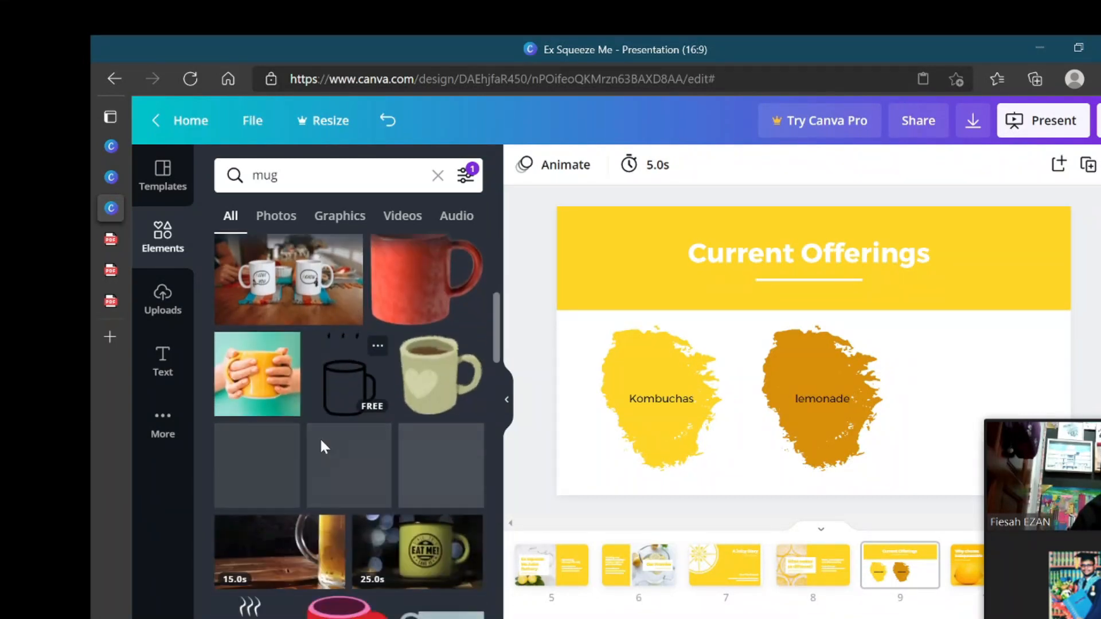
{"action": "scroll", "coordinate": [320, 445], "scroll_direction": "down", "scroll_amount": 1}
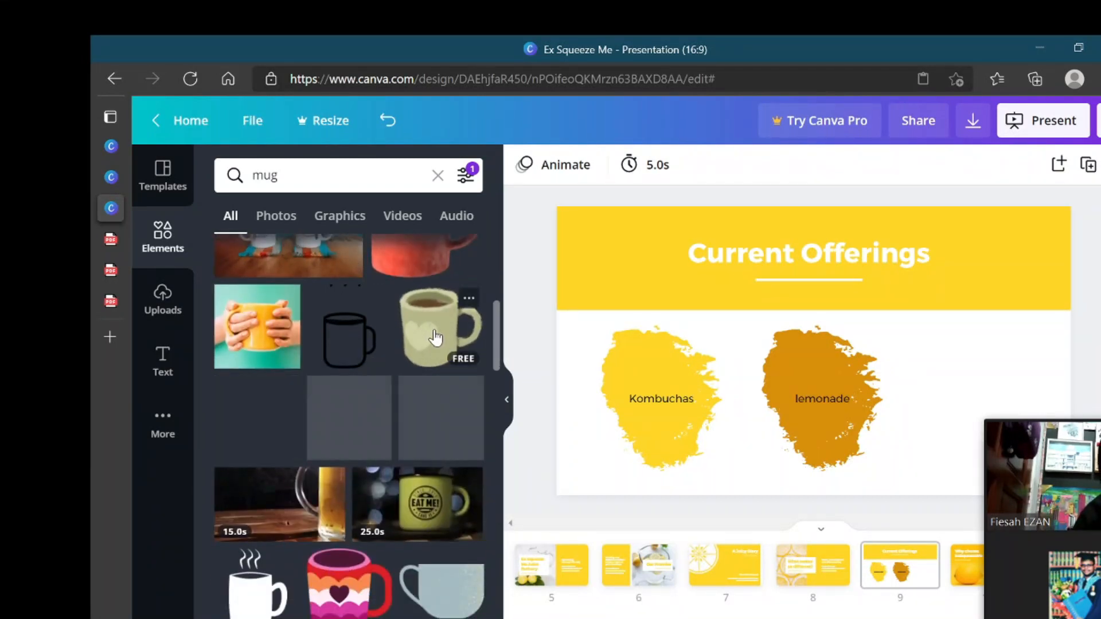
{"action": "scroll", "coordinate": [387, 384], "scroll_direction": "down", "scroll_amount": 6}
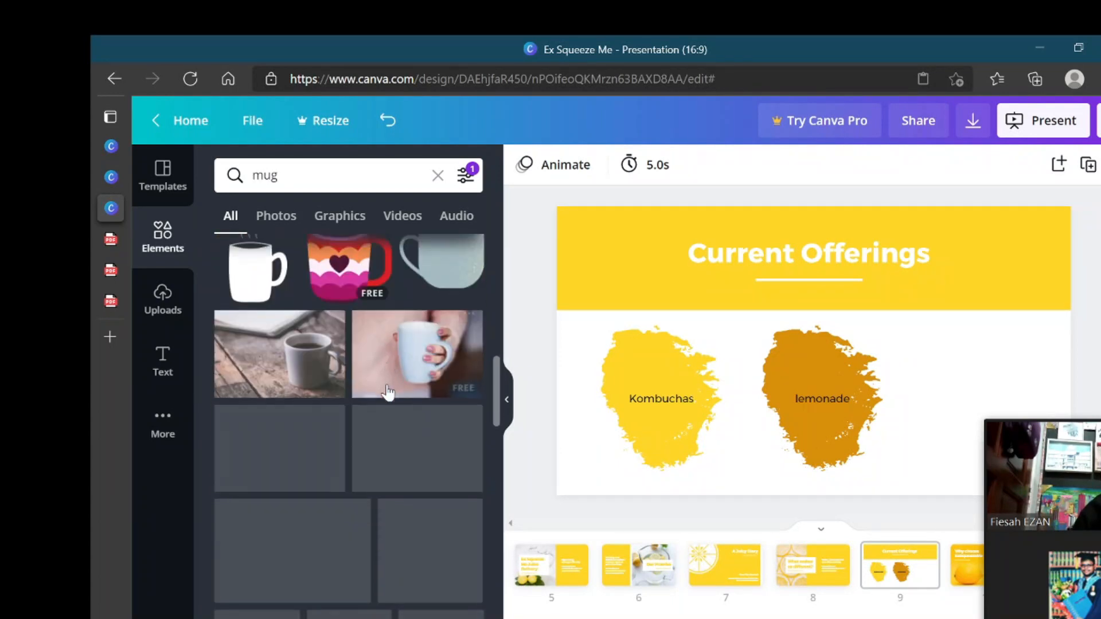
{"action": "scroll", "coordinate": [386, 388], "scroll_direction": "down", "scroll_amount": 3}
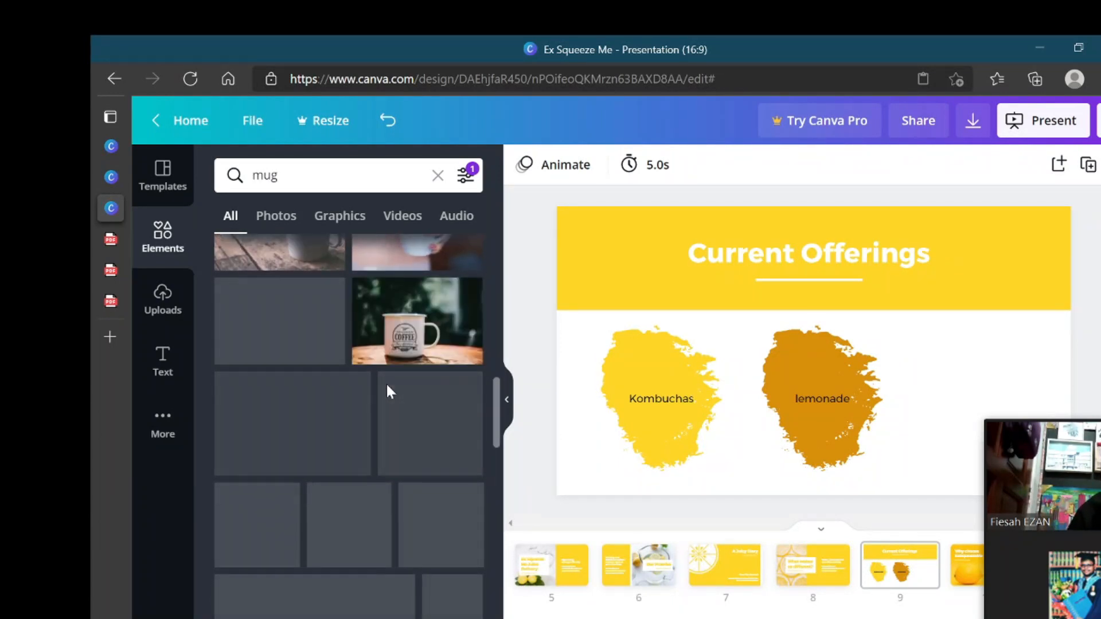
{"action": "scroll", "coordinate": [386, 383], "scroll_direction": "down", "scroll_amount": 5}
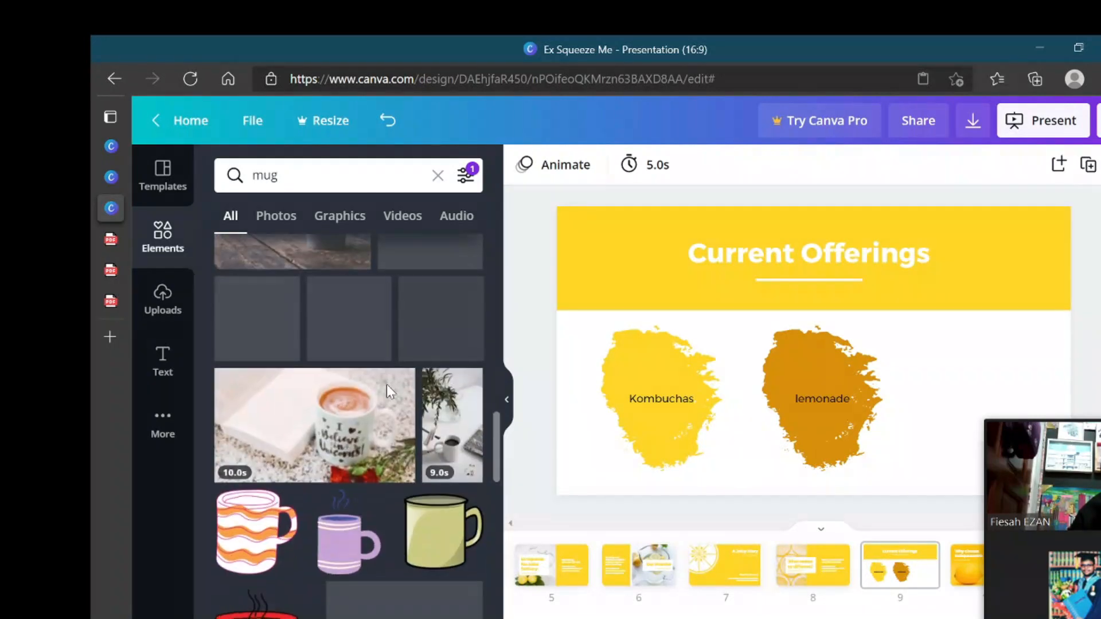
{"action": "scroll", "coordinate": [387, 384], "scroll_direction": "down", "scroll_amount": 10}
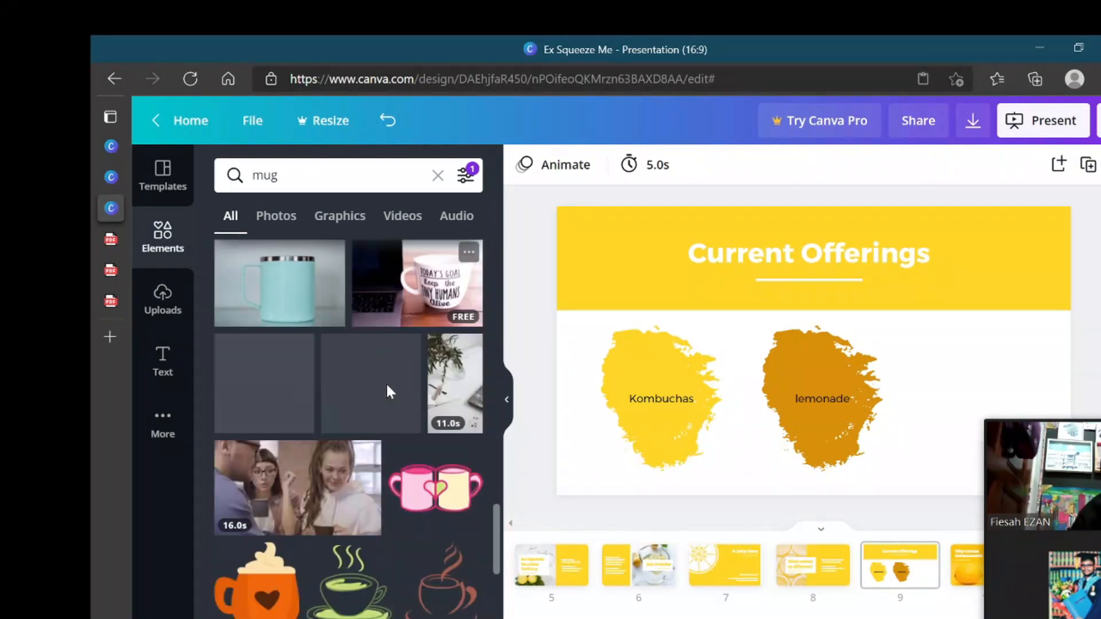
{"action": "scroll", "coordinate": [387, 384], "scroll_direction": "down", "scroll_amount": 1}
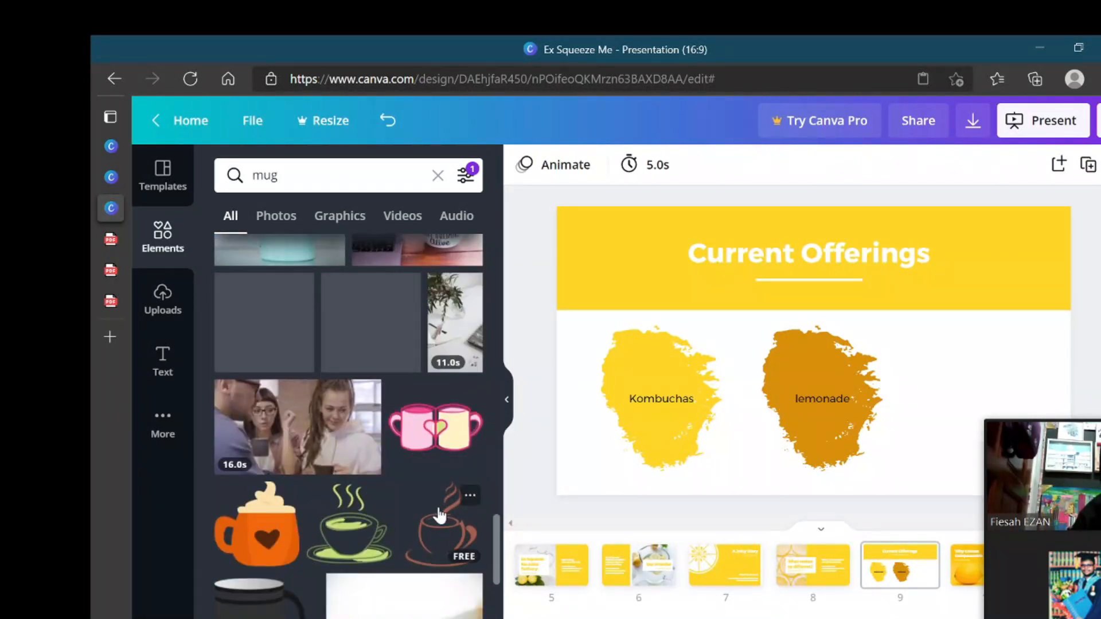
{"action": "left_click", "coordinate": [826, 390]}
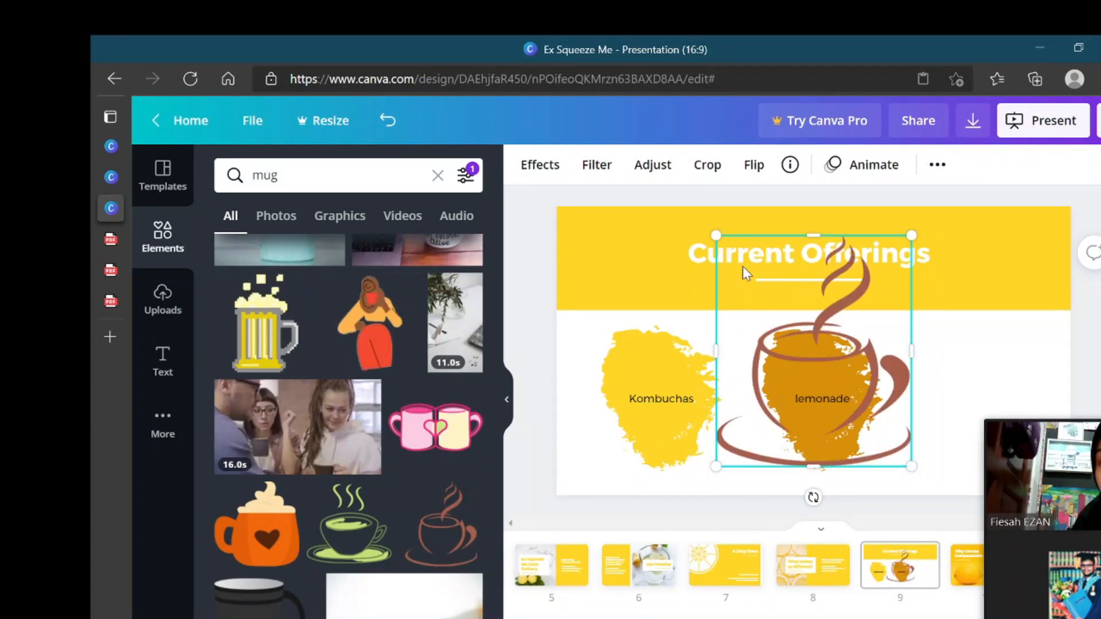
Step: Shrink the coffee cup graphic and place it beside the lemonade shape, in the empty third spot of the slide
{"action": "left_click_drag", "start_coordinate": [718, 231], "coordinate": [771, 300]}
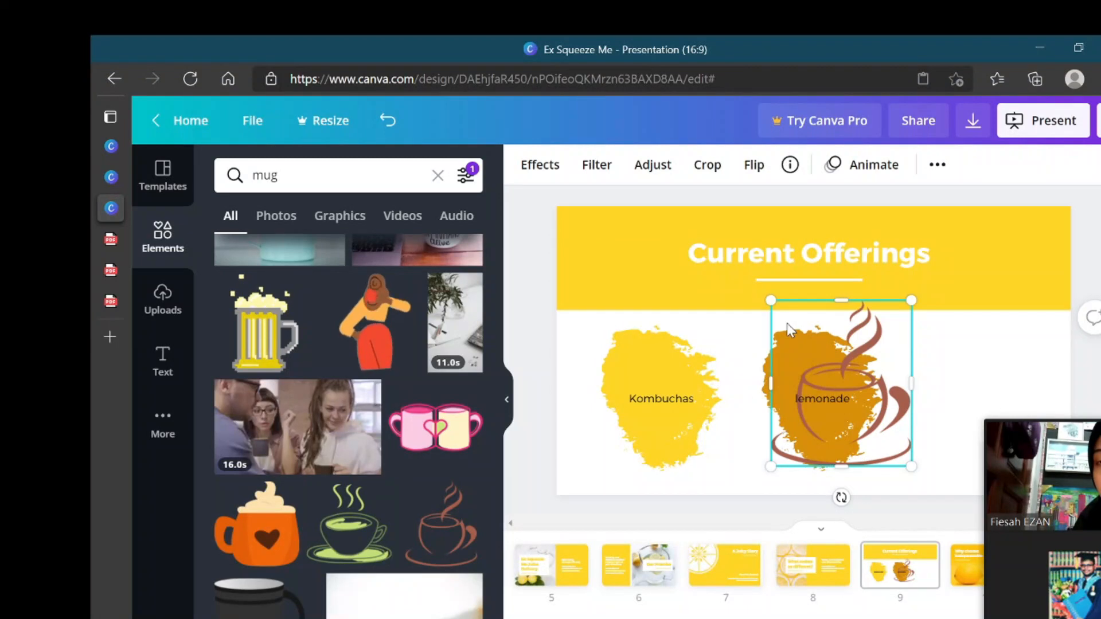
{"action": "left_click_drag", "start_coordinate": [829, 349], "coordinate": [963, 364]}
{"action": "left_click_drag", "start_coordinate": [902, 312], "coordinate": [918, 325]}
{"action": "left_click_drag", "start_coordinate": [937, 365], "coordinate": [938, 317]}
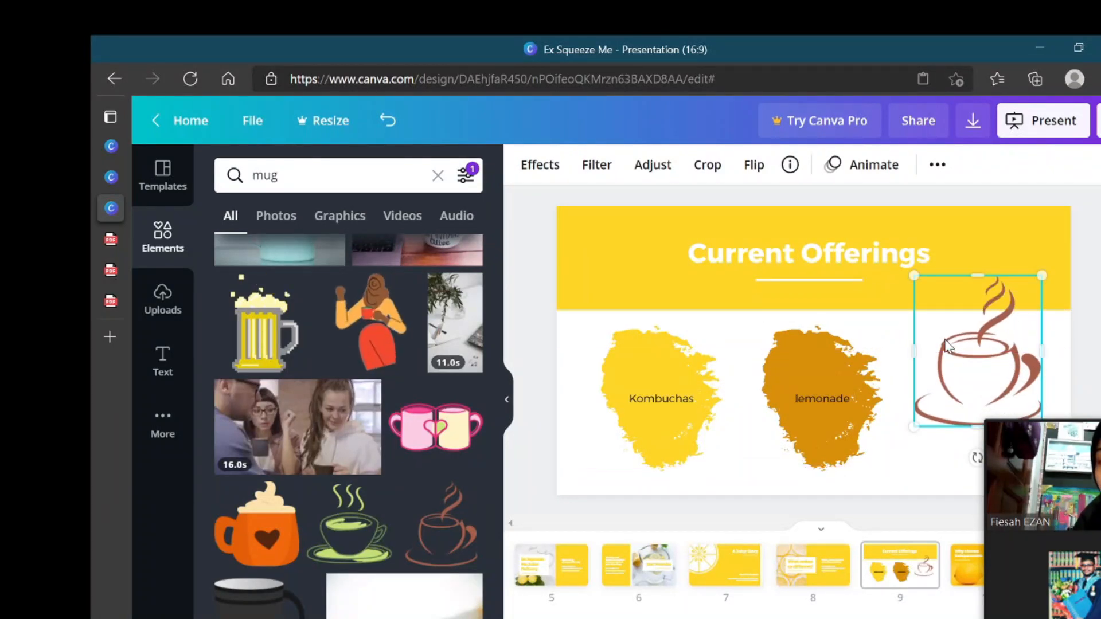
Step: Open the ready-made text styles and look over the recently used combinations
{"action": "left_click", "coordinate": [166, 367]}
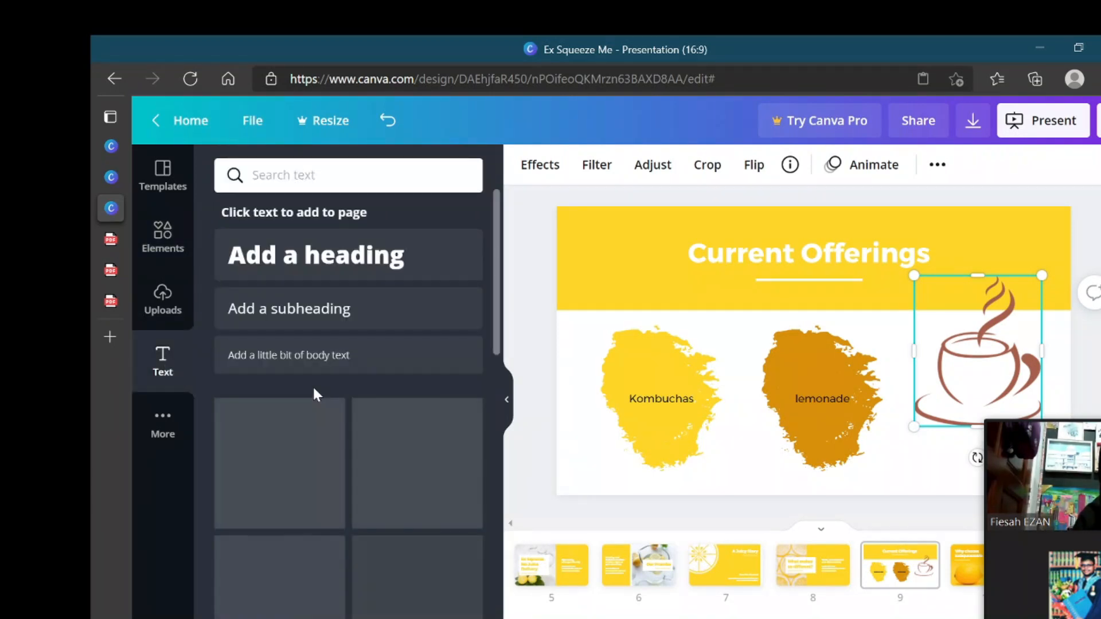
{"action": "scroll", "coordinate": [315, 394], "scroll_direction": "down", "scroll_amount": 1}
{"action": "scroll", "coordinate": [314, 394], "scroll_direction": "up", "scroll_amount": 1}
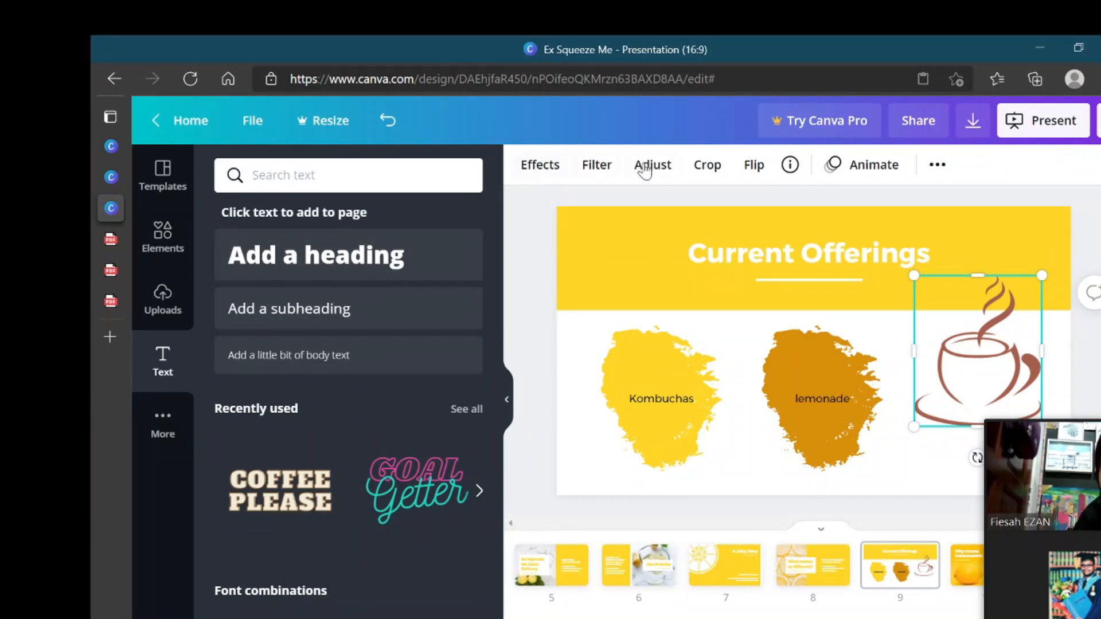
{"action": "left_click", "coordinate": [301, 483]}
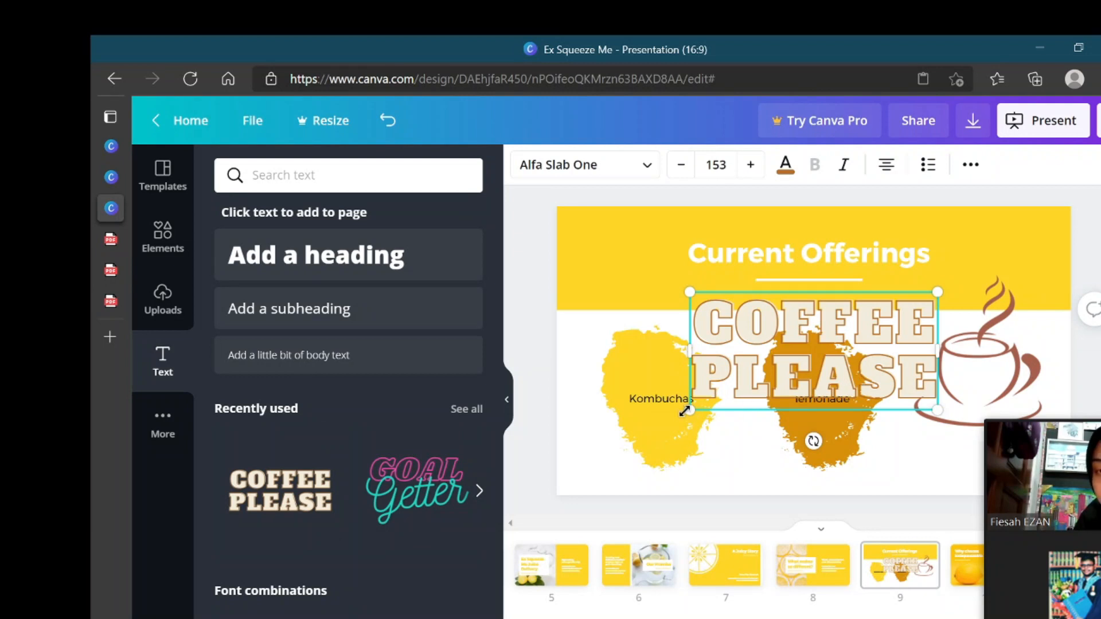
{"action": "double_click", "coordinate": [770, 363]}
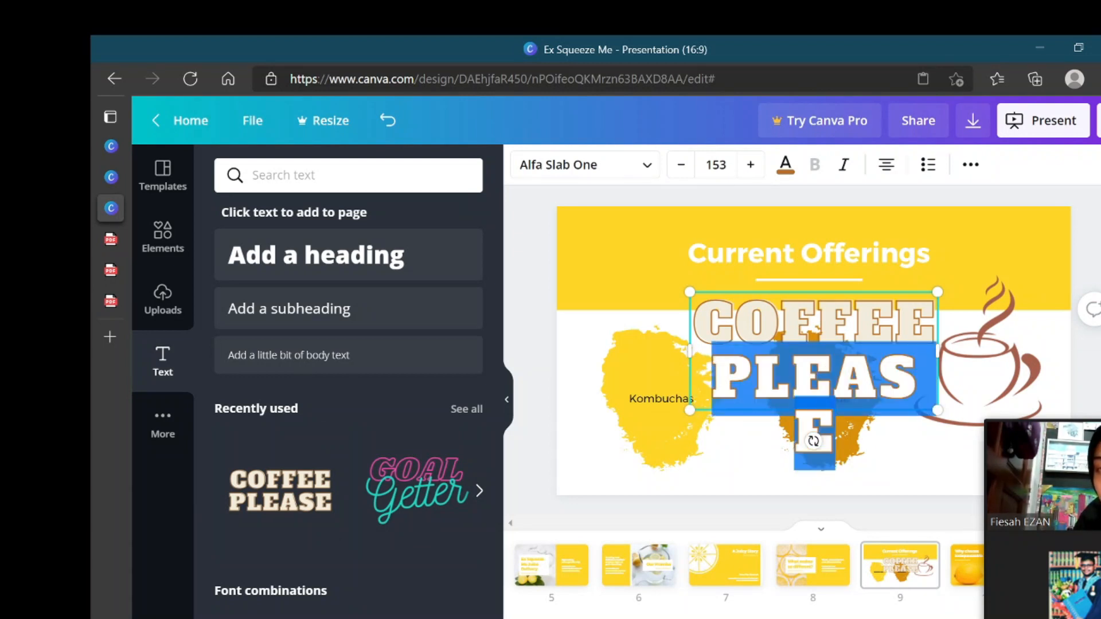
{"action": "key", "text": "Escape"}
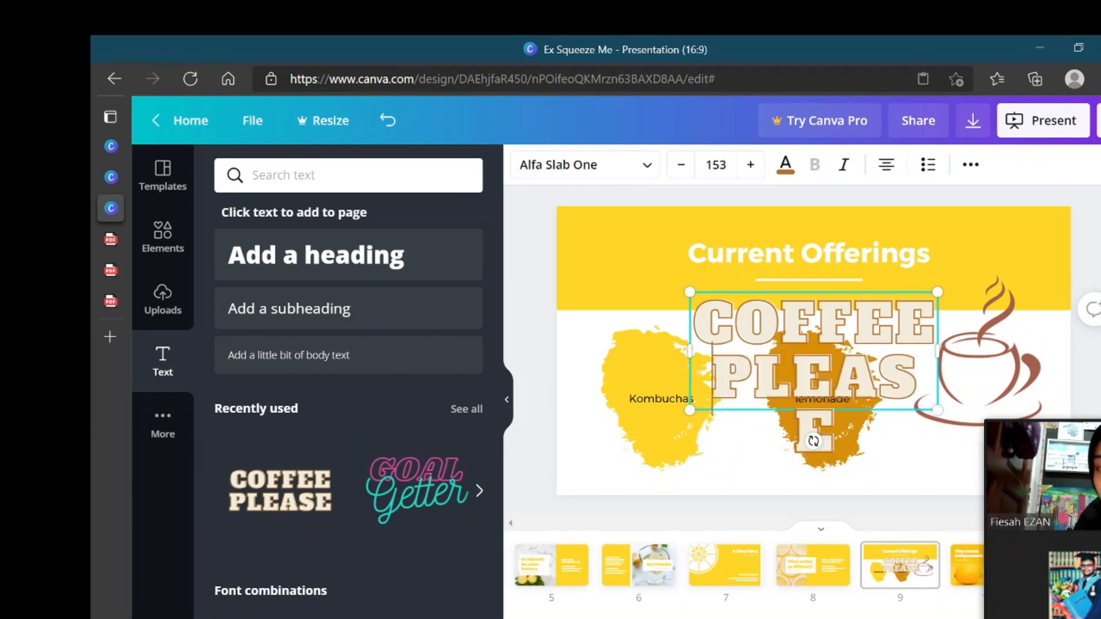
{"action": "key", "text": "BackSpace"}
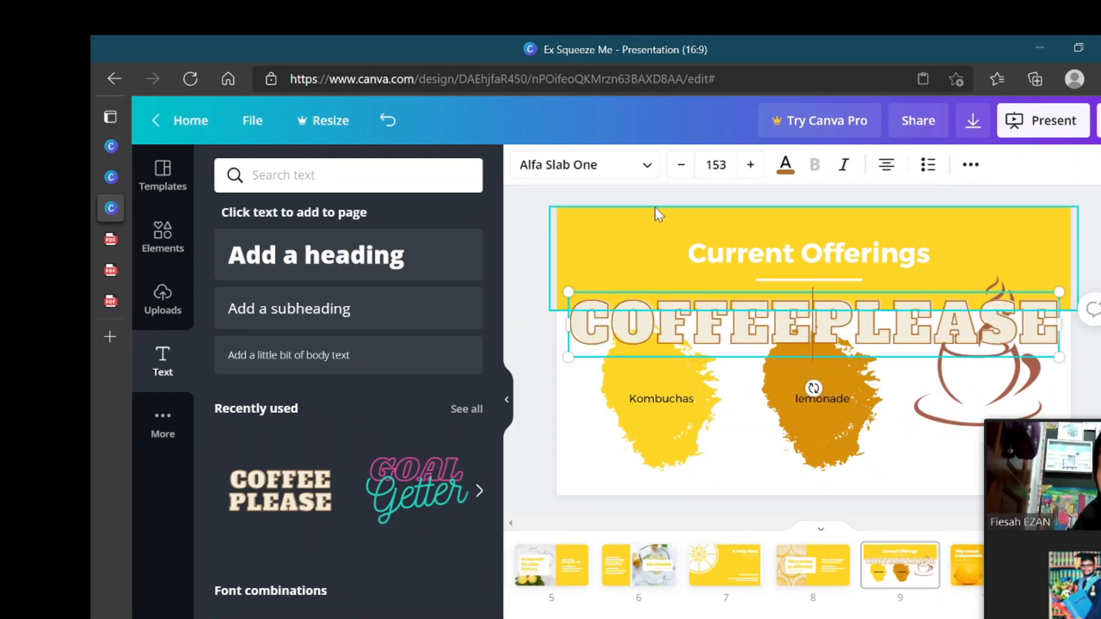
{"action": "left_click", "coordinate": [387, 121]}
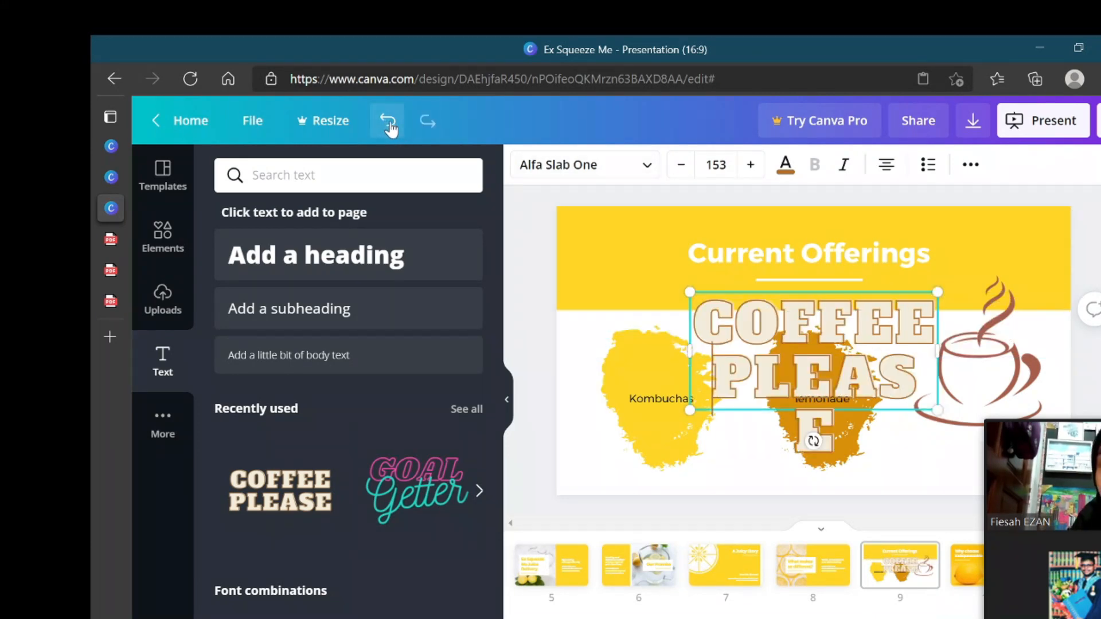
{"action": "left_click", "coordinate": [387, 121]}
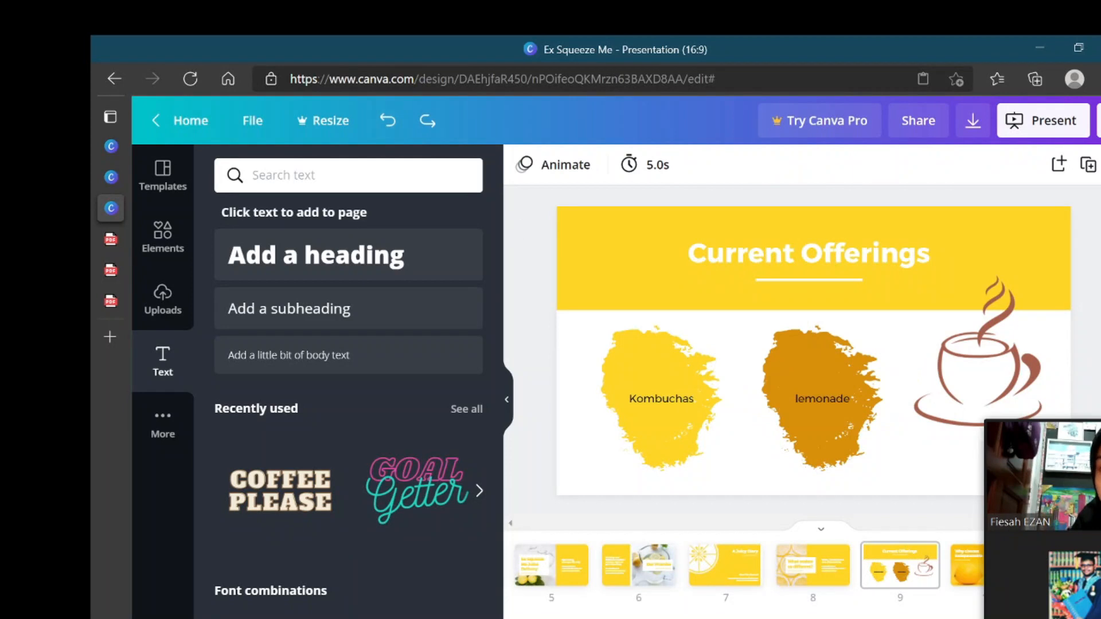
Step: Add the recently used COFFEE PLEASE text style to the slide and shrink it to a font size of about 76.4
{"action": "left_click", "coordinate": [291, 492]}
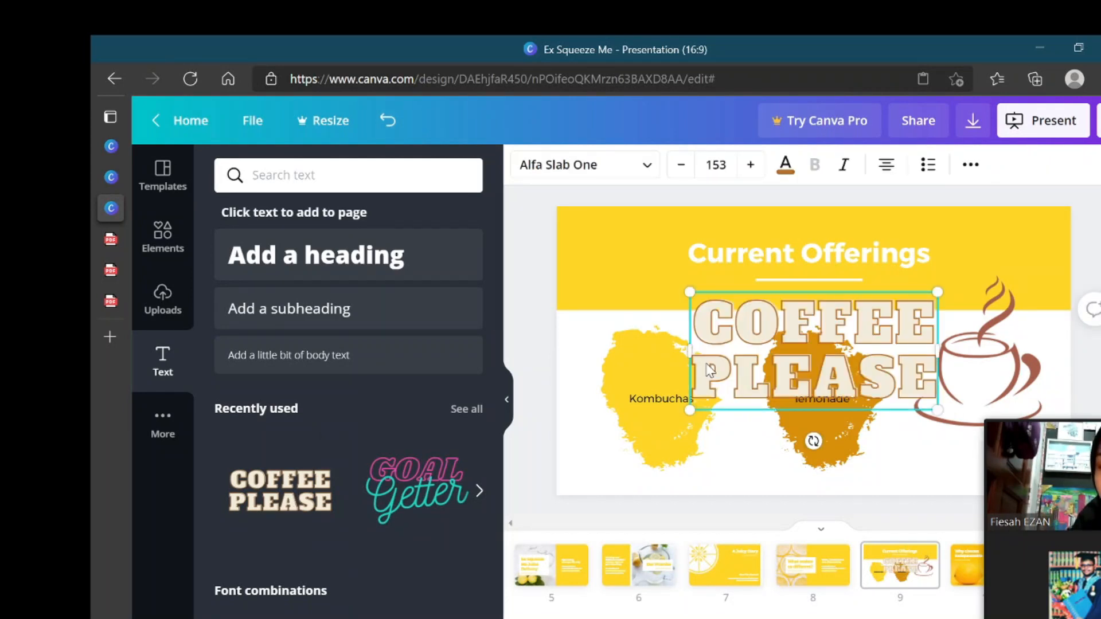
{"action": "left_click_drag", "start_coordinate": [711, 394], "coordinate": [816, 353]}
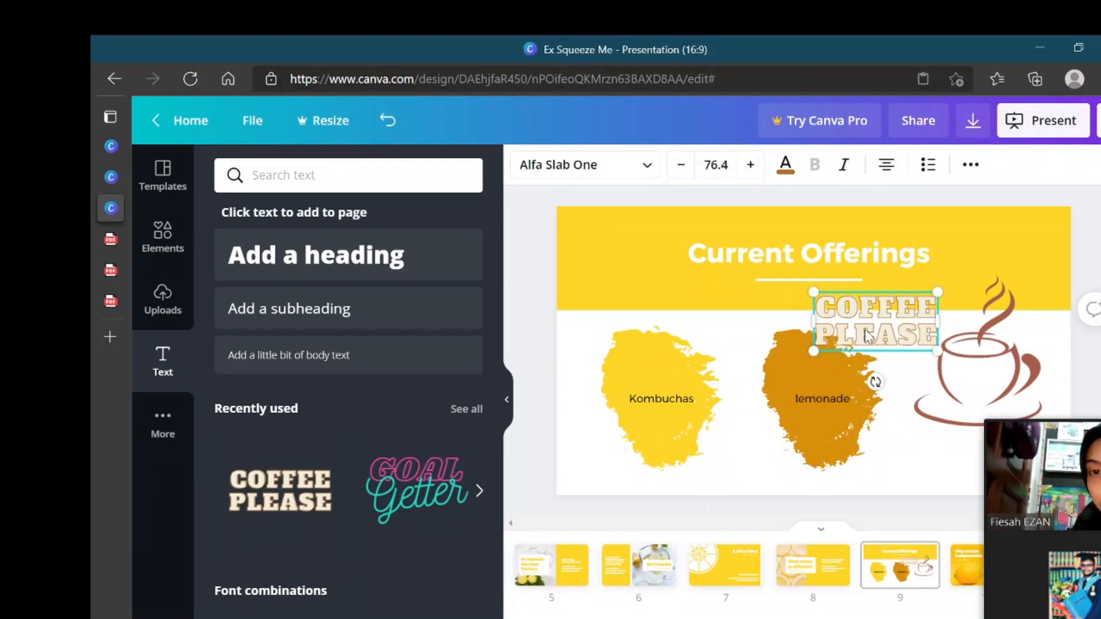
Step: Shrink the COFFEE PLEASE text and place it inside the bowl of the coffee cup graphic
{"action": "left_click_drag", "start_coordinate": [816, 351], "coordinate": [978, 378]}
{"action": "left_click", "coordinate": [927, 463]}
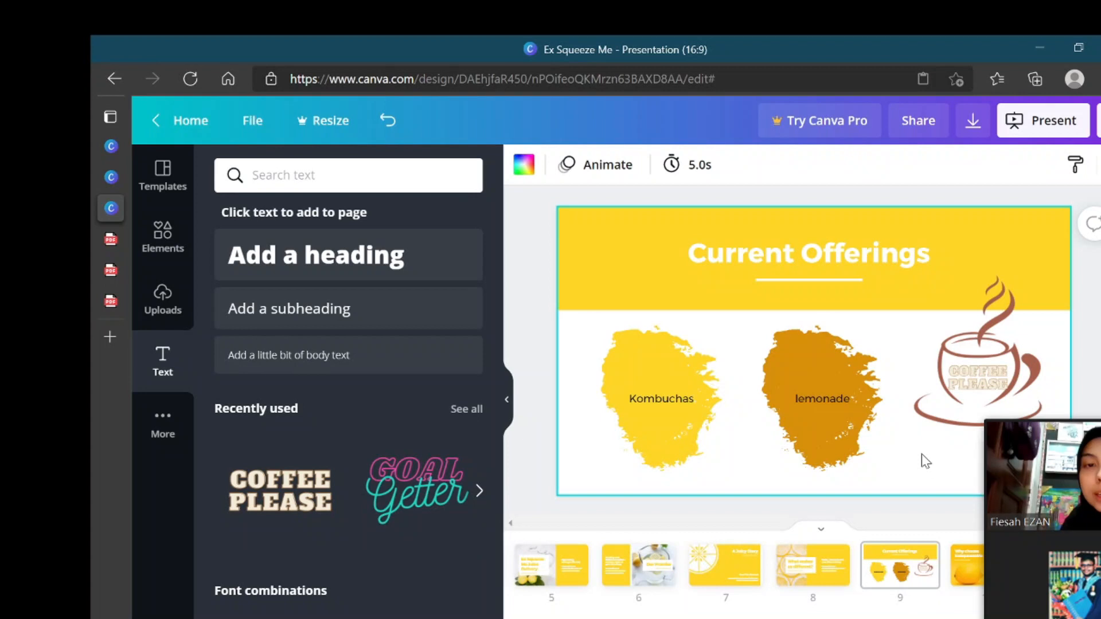
Step: Move the orange brush shape up so it overlaps the yellow header banner, and bring the banner to the front
{"action": "left_click_drag", "start_coordinate": [780, 366], "coordinate": [784, 318]}
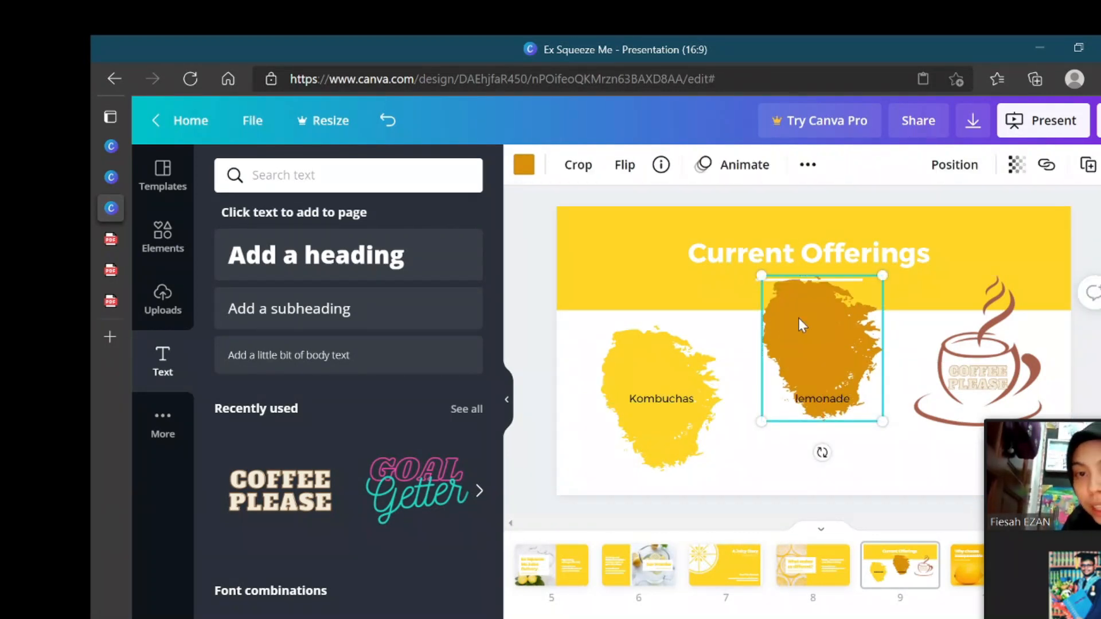
{"action": "left_click", "coordinate": [906, 370]}
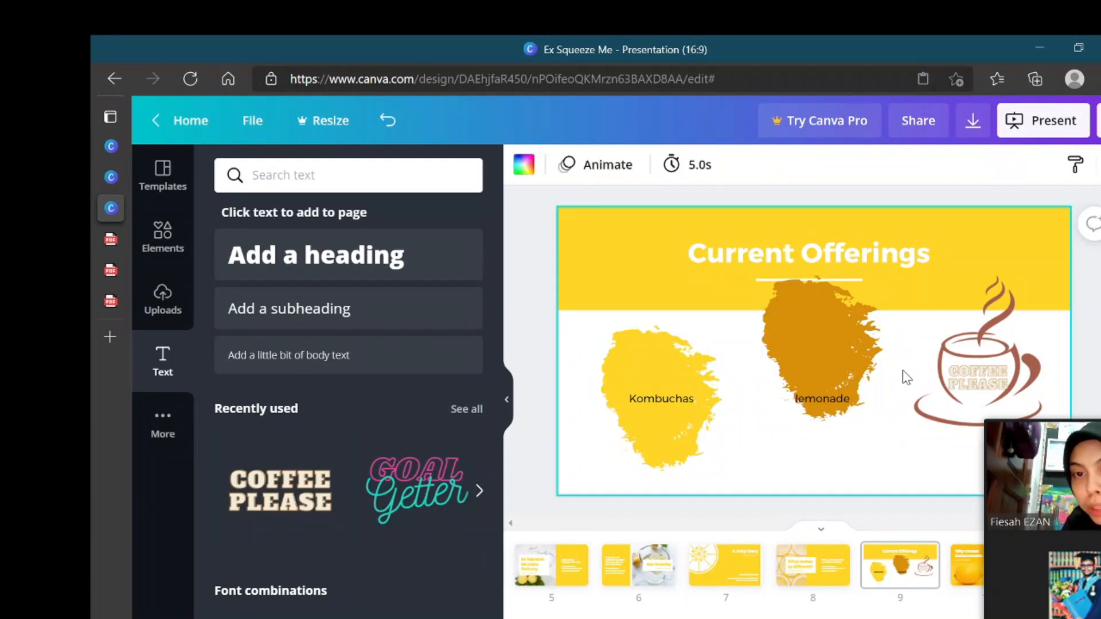
{"action": "left_click", "coordinate": [714, 294]}
{"action": "right_click", "coordinate": [715, 300]}
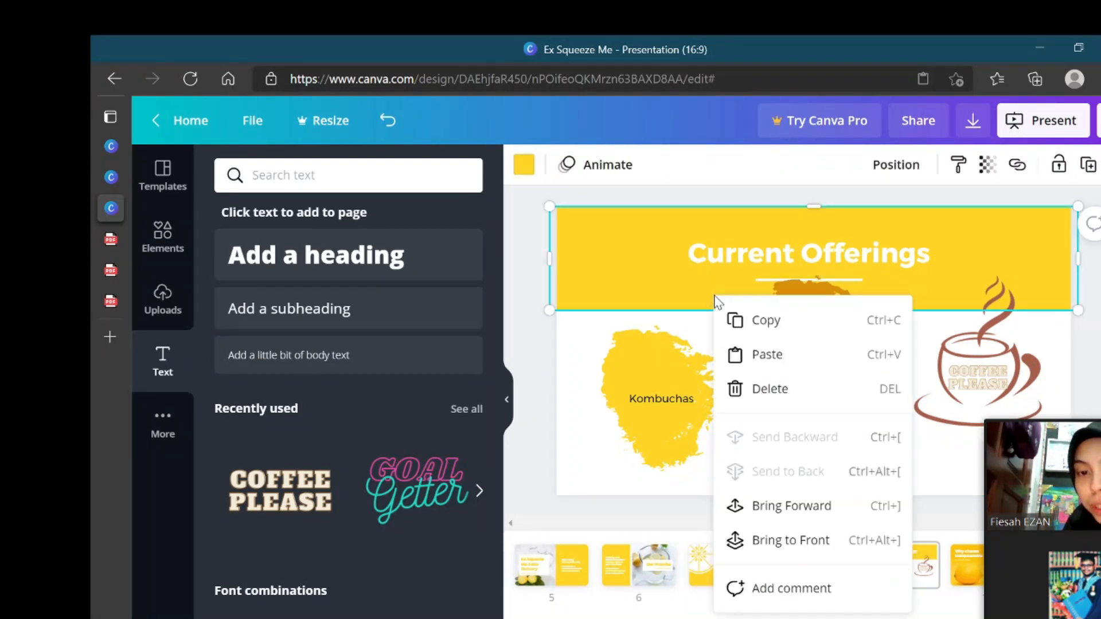
{"action": "left_click", "coordinate": [768, 541]}
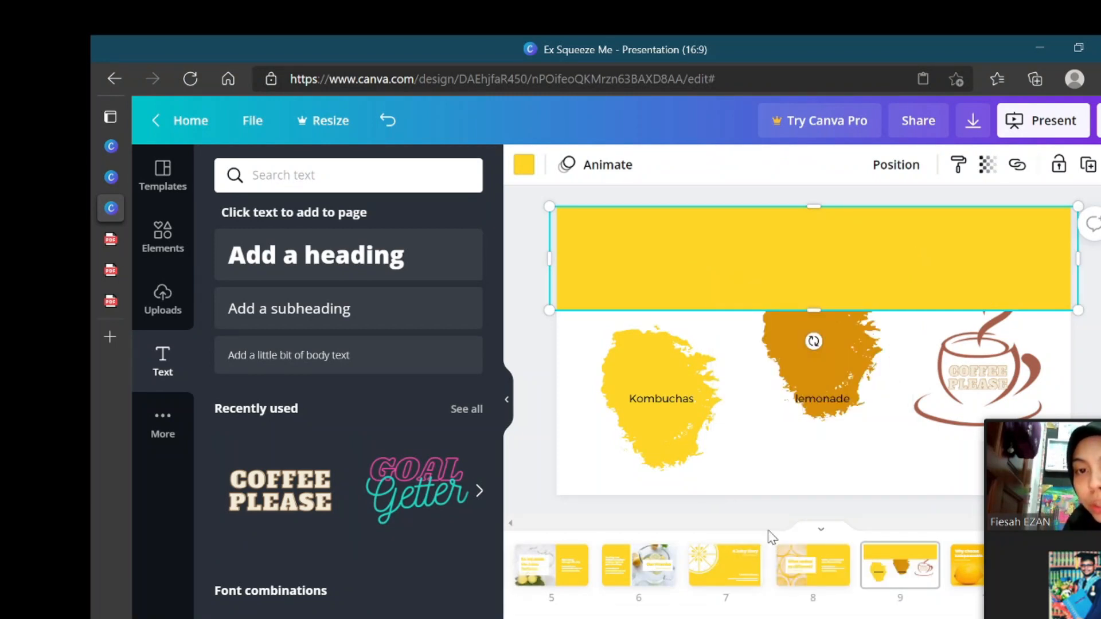
Step: Shift the yellow banner down to uncover the heading area, and return it to the top edge of the slide
{"action": "left_click_drag", "start_coordinate": [827, 259], "coordinate": [823, 336]}
{"action": "left_click", "coordinate": [826, 249]}
{"action": "left_click_drag", "start_coordinate": [821, 274], "coordinate": [822, 449]}
{"action": "left_click_drag", "start_coordinate": [835, 341], "coordinate": [843, 244]}
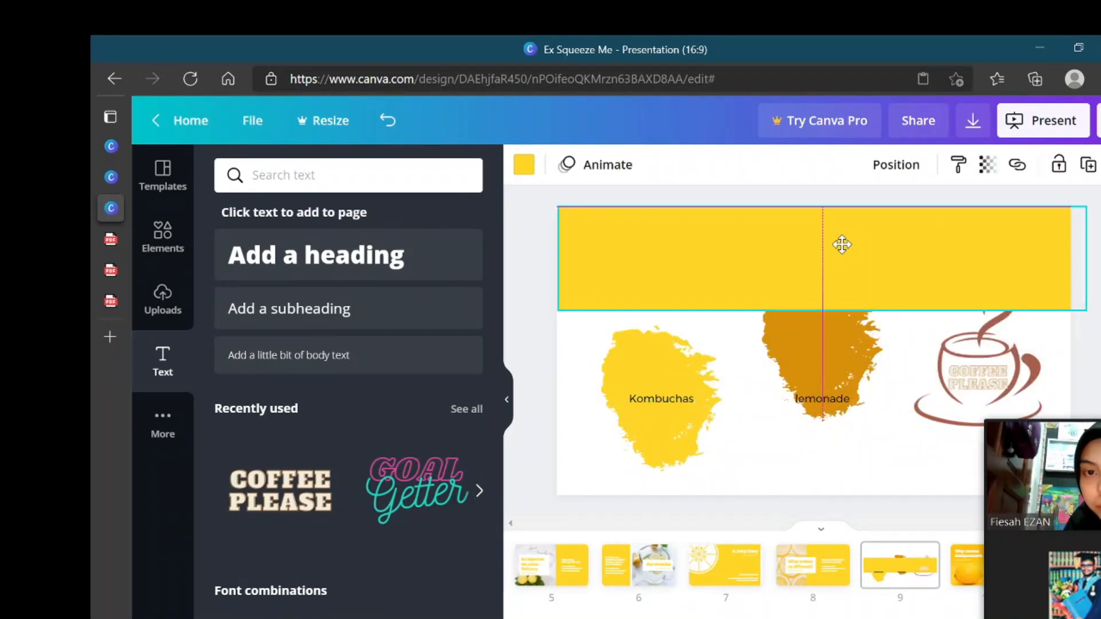
Step: Send the yellow header banner to the back so it sits behind the orange brush shape
{"action": "right_click", "coordinate": [842, 246]}
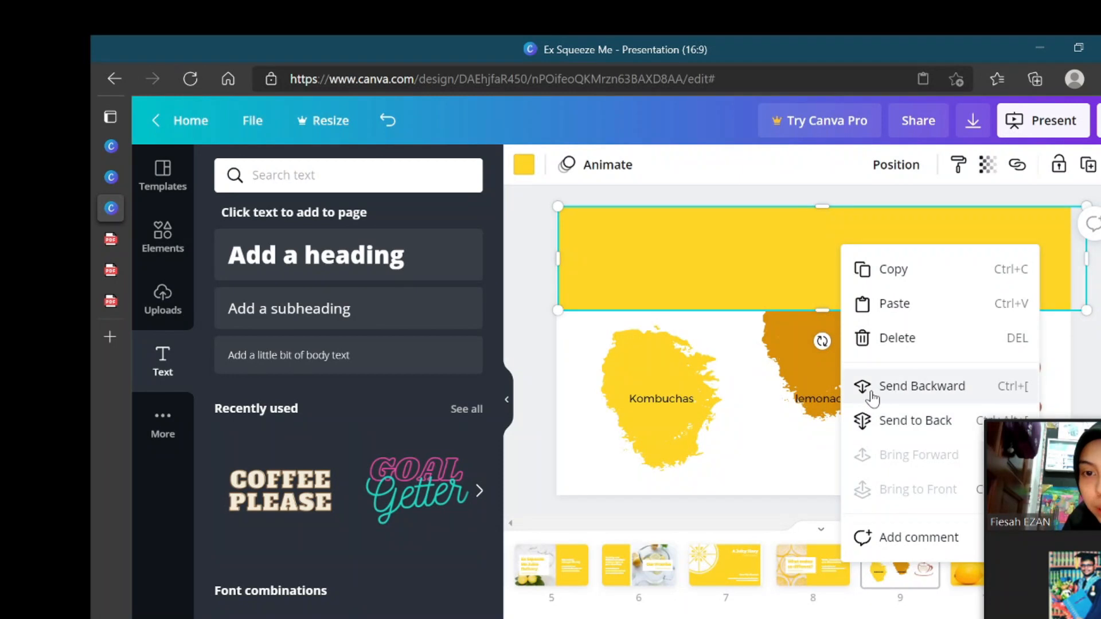
{"action": "left_click", "coordinate": [875, 420]}
{"action": "left_click", "coordinate": [819, 427]}
{"action": "left_click_drag", "start_coordinate": [818, 427], "coordinate": [813, 263]}
{"action": "left_click", "coordinate": [819, 250]}
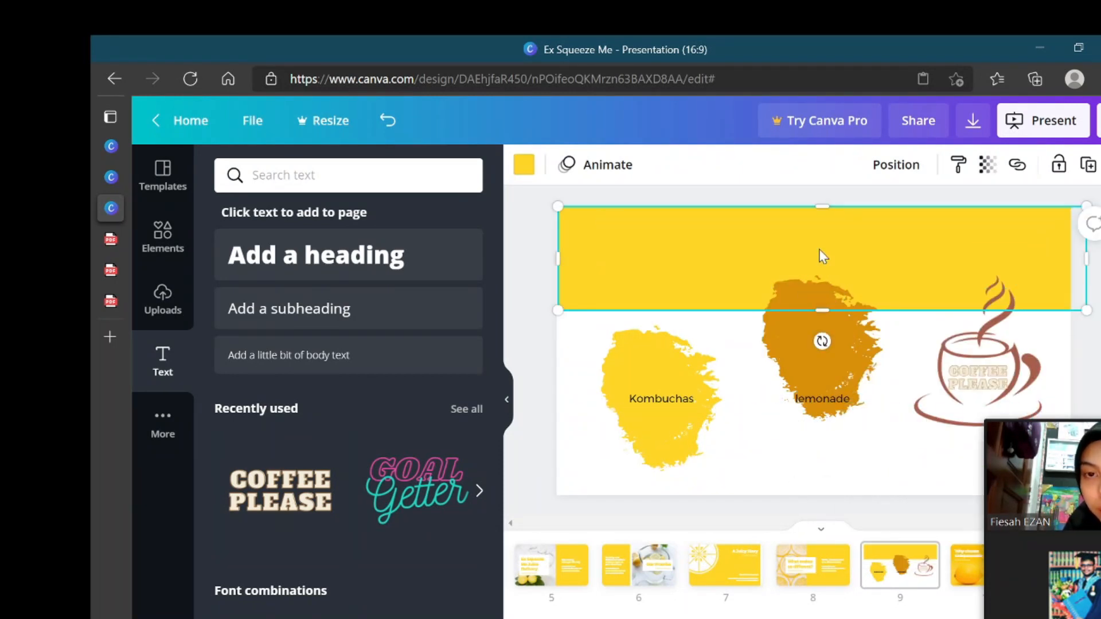
Step: Move the yellow banner aside to delete the short divider line in the heading area, and return the banner to the slide's top
{"action": "left_click_drag", "start_coordinate": [837, 284], "coordinate": [838, 352]}
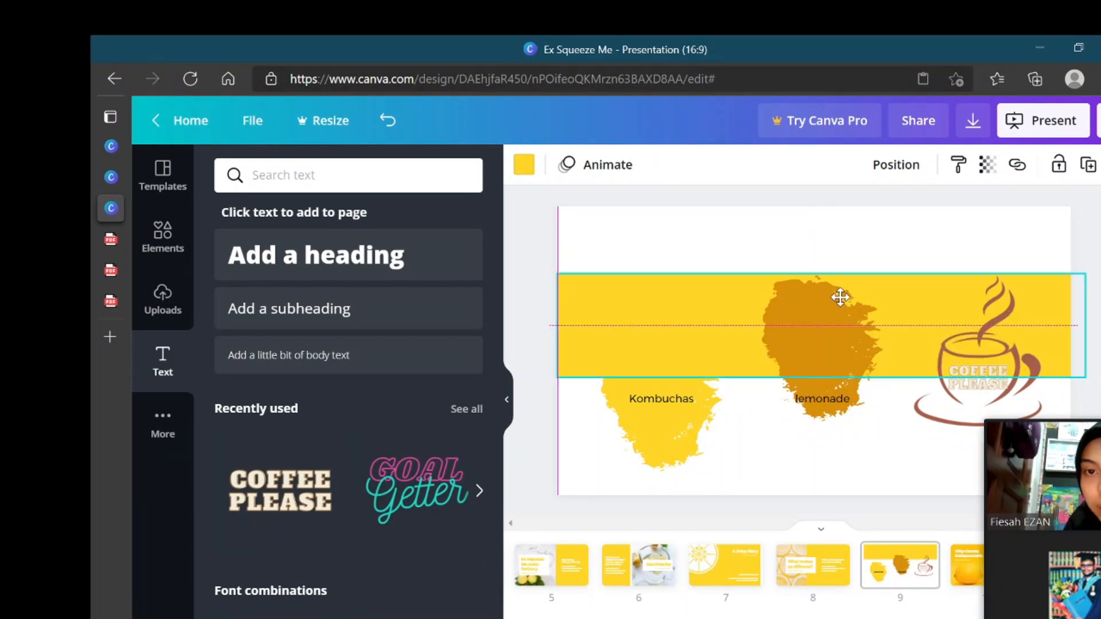
{"action": "left_click", "coordinate": [834, 235]}
{"action": "left_click", "coordinate": [833, 236]}
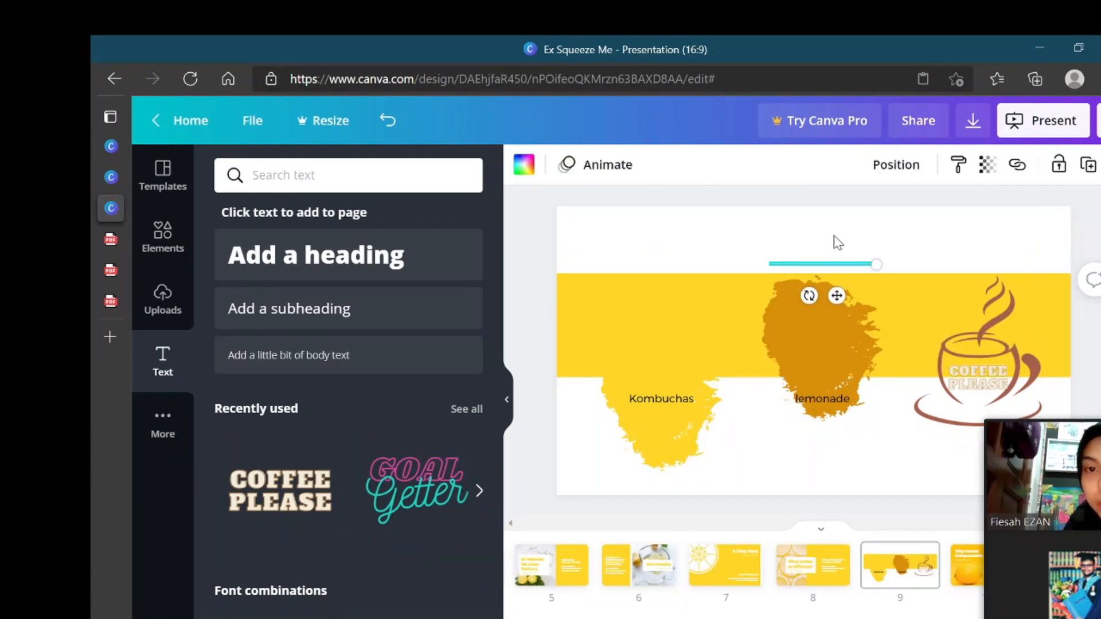
{"action": "key", "text": "Delete"}
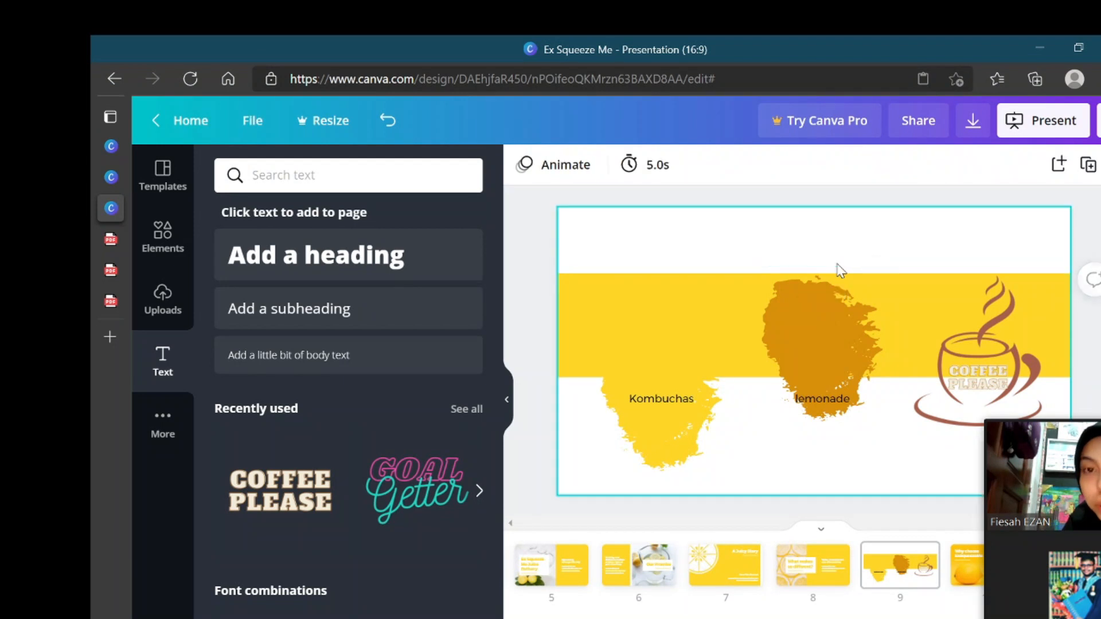
{"action": "mouse_move", "coordinate": [718, 304]}
{"action": "left_mouse_down"}
{"action": "mouse_move", "coordinate": [728, 259]}
{"action": "mouse_move", "coordinate": [718, 236]}
{"action": "left_mouse_up"}
{"action": "left_click", "coordinate": [801, 295]}
{"action": "left_click", "coordinate": [804, 311]}
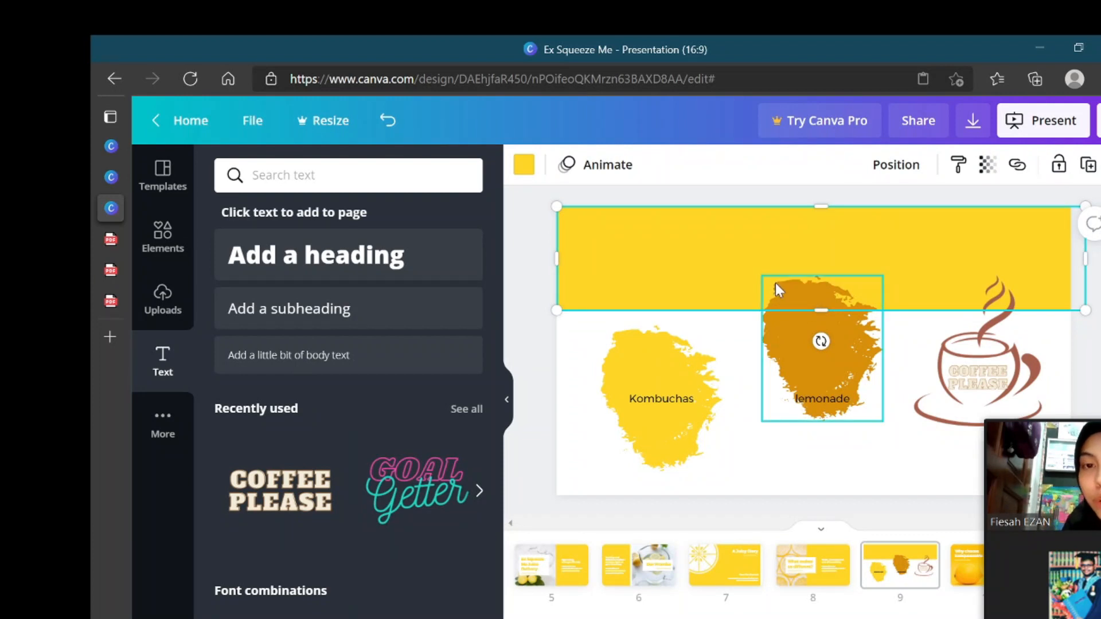
Step: Move the lemonade label left across the orange shape's edge and send it backward one layer
{"action": "left_click", "coordinate": [806, 402]}
{"action": "left_click_drag", "start_coordinate": [778, 403], "coordinate": [752, 403]}
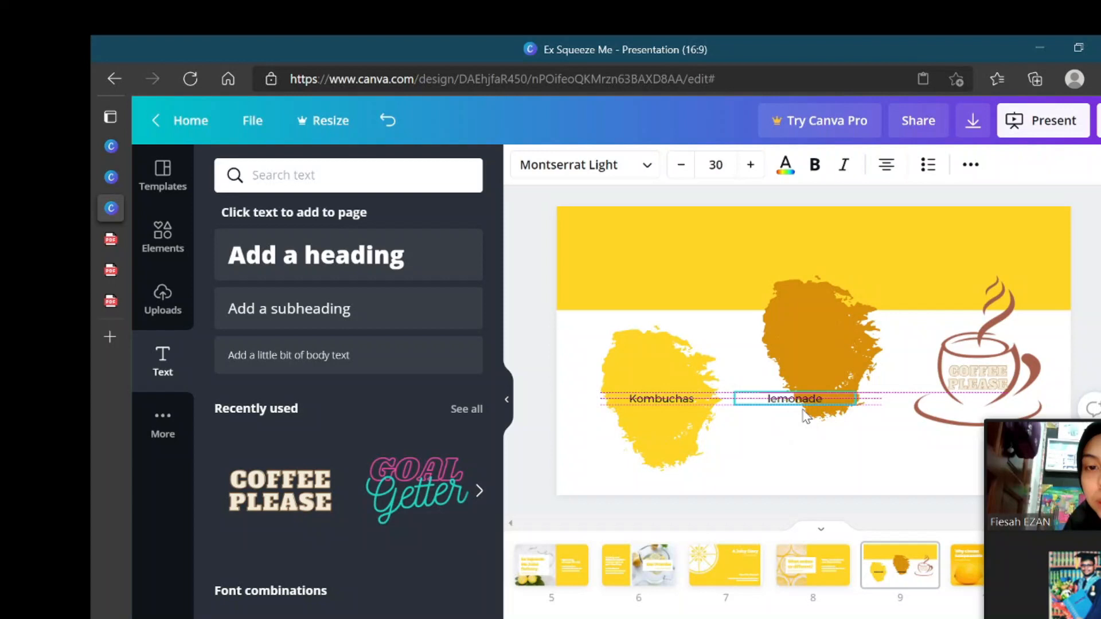
{"action": "right_click", "coordinate": [809, 403]}
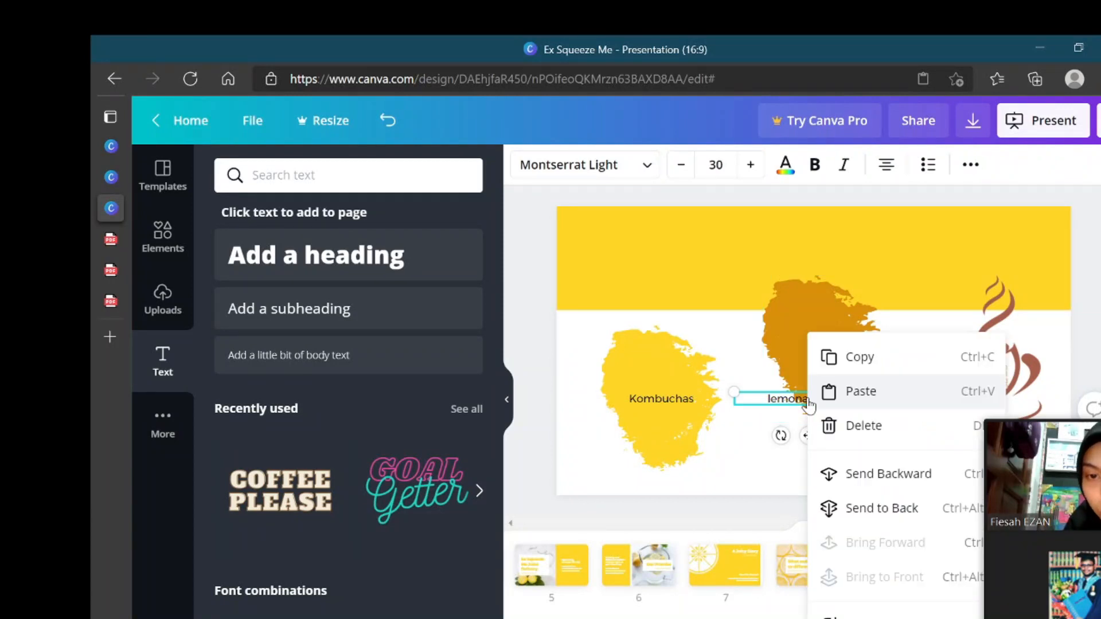
{"action": "left_click", "coordinate": [838, 480]}
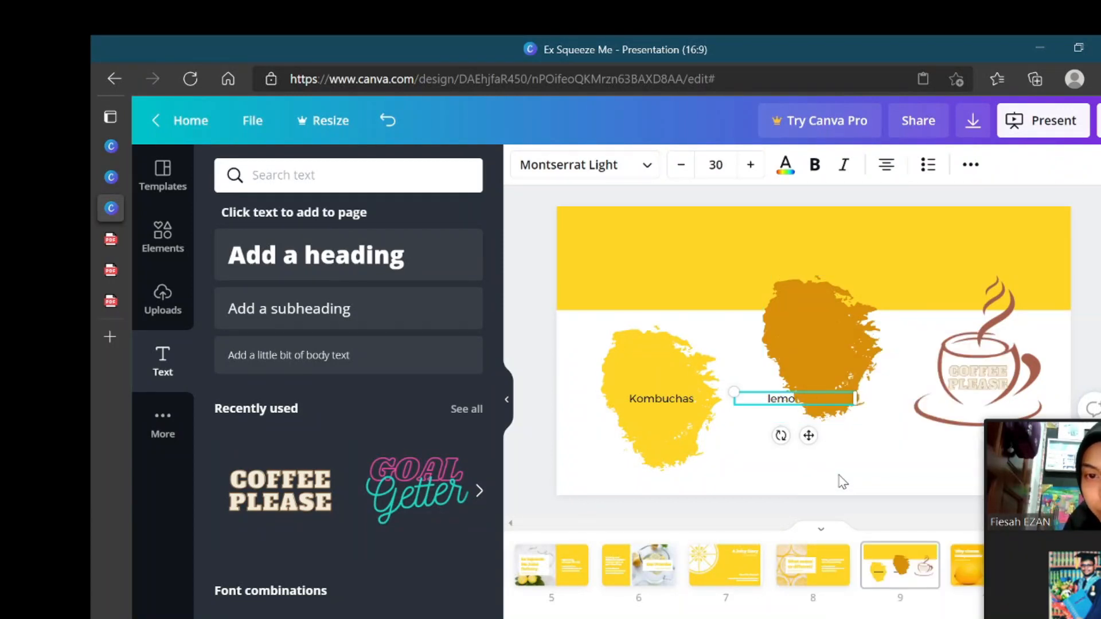
Step: Send the orange brush shape to the back, and move the lemonade label up across the shape's left edge
{"action": "right_click", "coordinate": [785, 400]}
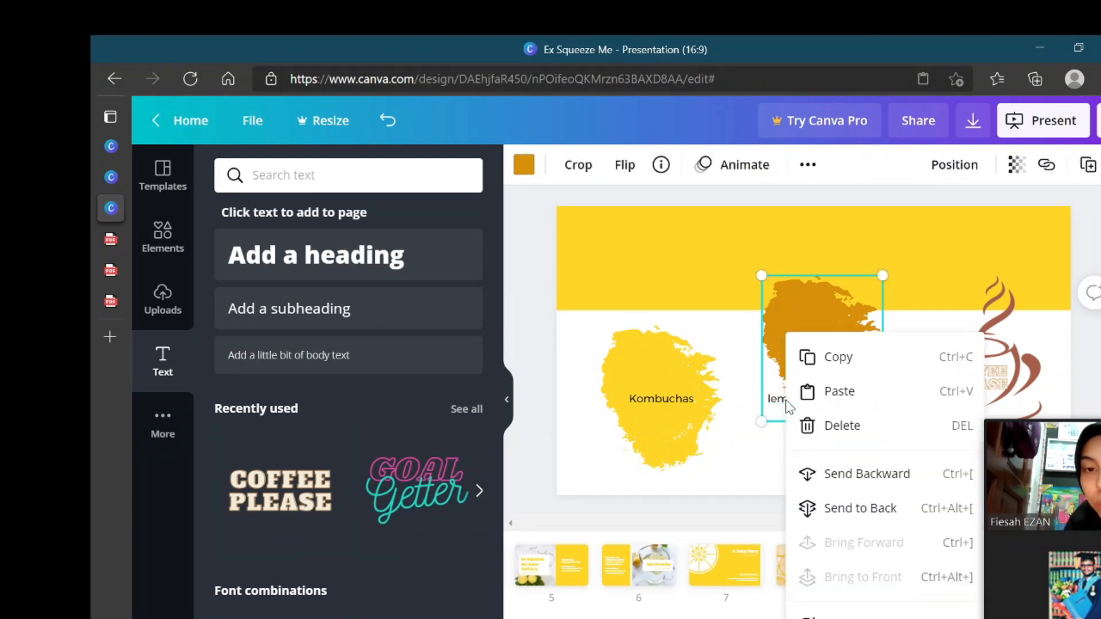
{"action": "left_click", "coordinate": [845, 507]}
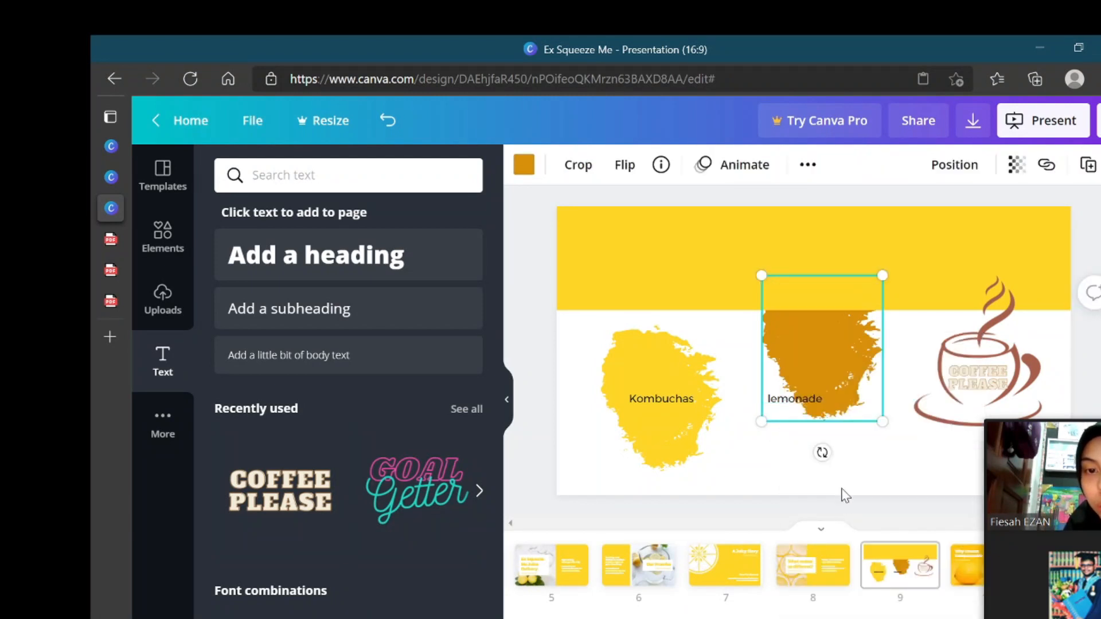
{"action": "right_click", "coordinate": [794, 404]}
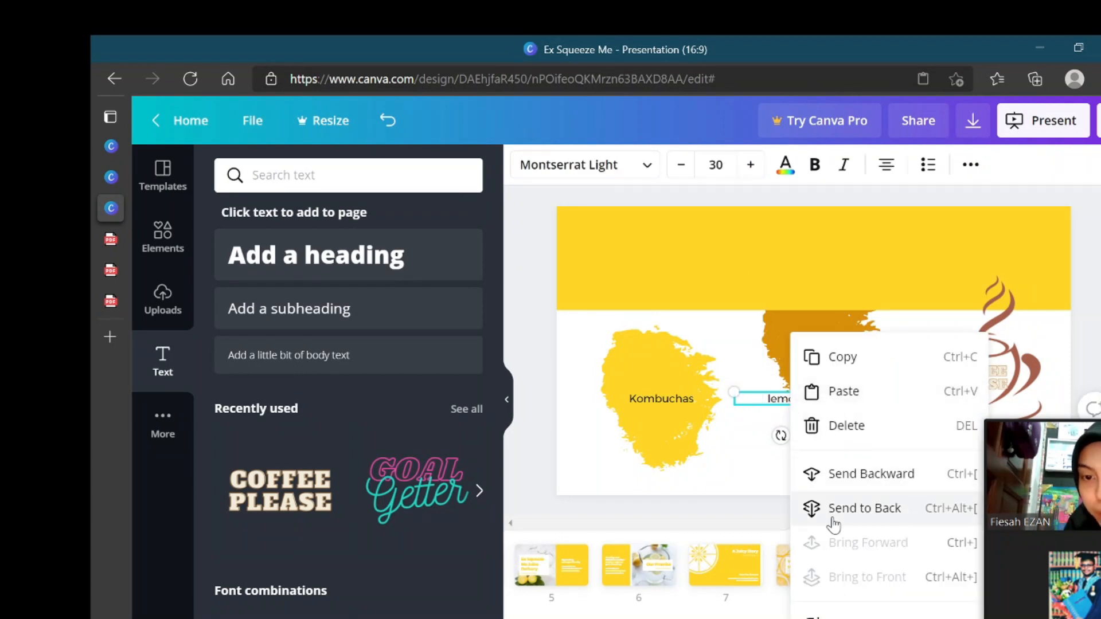
{"action": "left_click", "coordinate": [772, 404]}
{"action": "left_click_drag", "start_coordinate": [771, 404], "coordinate": [796, 355]}
{"action": "right_click", "coordinate": [797, 356]}
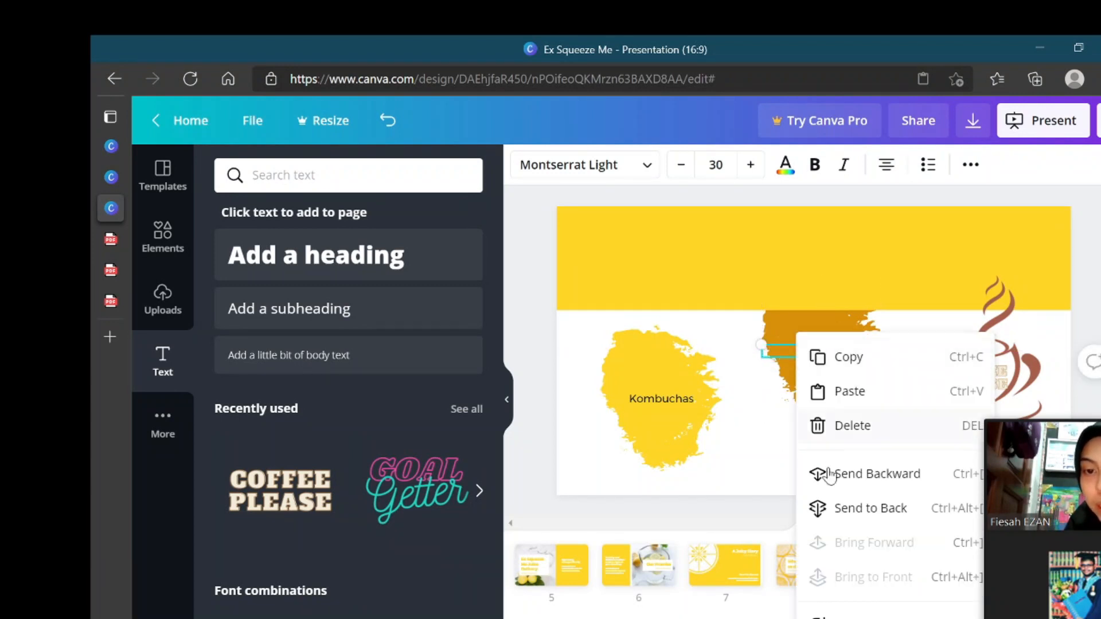
{"action": "left_click", "coordinate": [774, 349]}
{"action": "left_click_drag", "start_coordinate": [773, 349], "coordinate": [733, 356]}
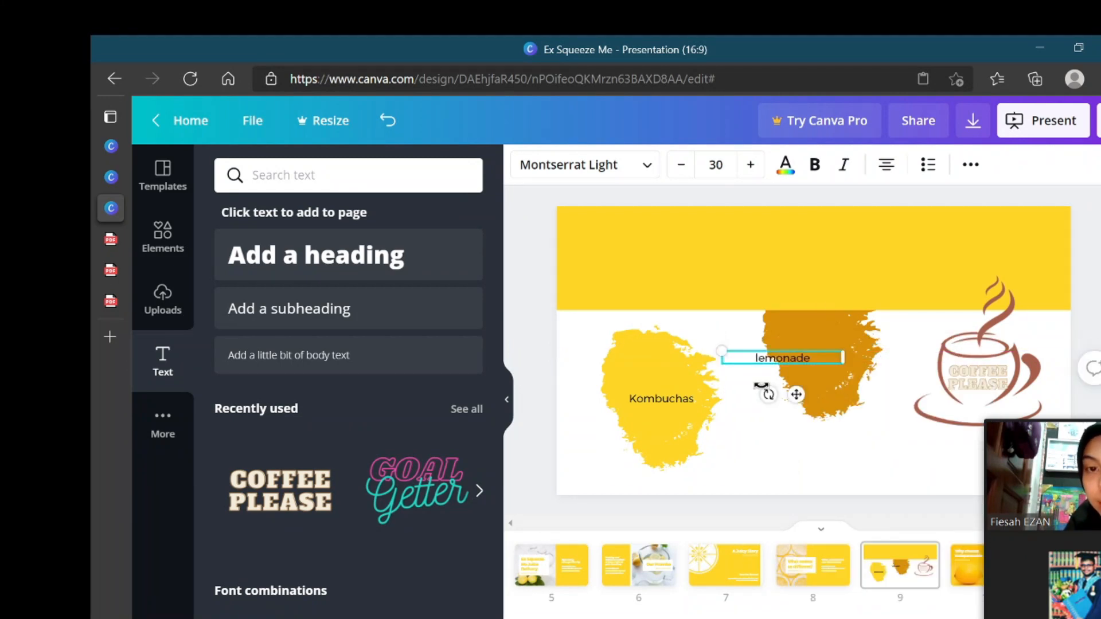
Step: Rotate the lemonade label to a steep upward diagonal, enlarge it to font size 41, and position it over the banner and shape edges
{"action": "left_click_drag", "start_coordinate": [767, 395], "coordinate": [836, 380]}
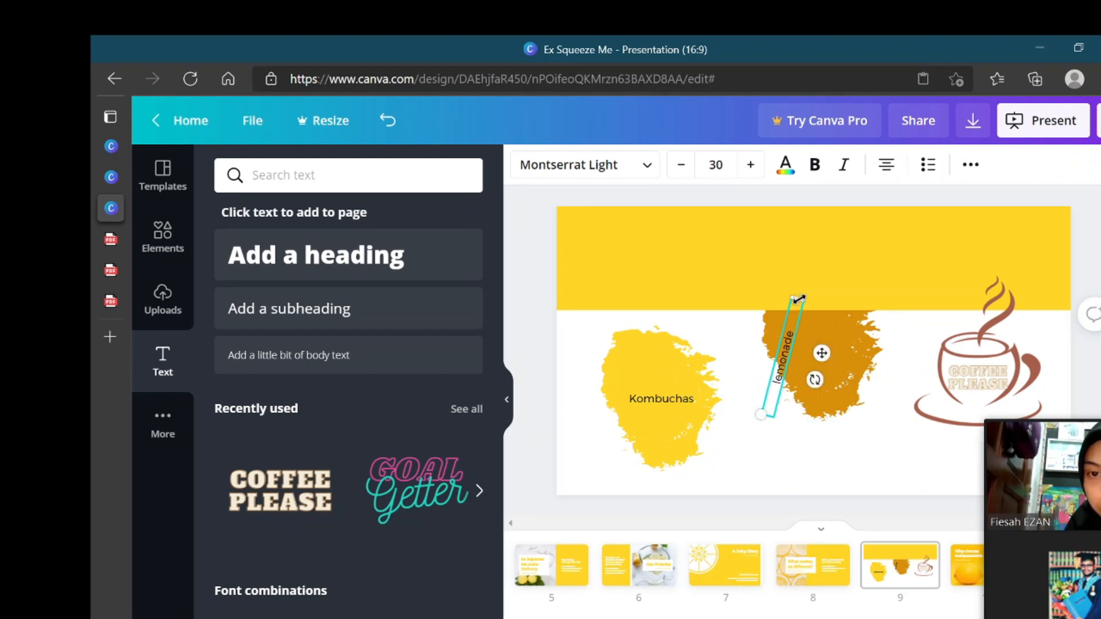
{"action": "left_click_drag", "start_coordinate": [803, 300], "coordinate": [809, 257]}
{"action": "left_click_drag", "start_coordinate": [791, 339], "coordinate": [772, 330]}
Step: Send the lemonade label backward one layer, and finally to the very back behind the orange shape
{"action": "right_click", "coordinate": [773, 332]}
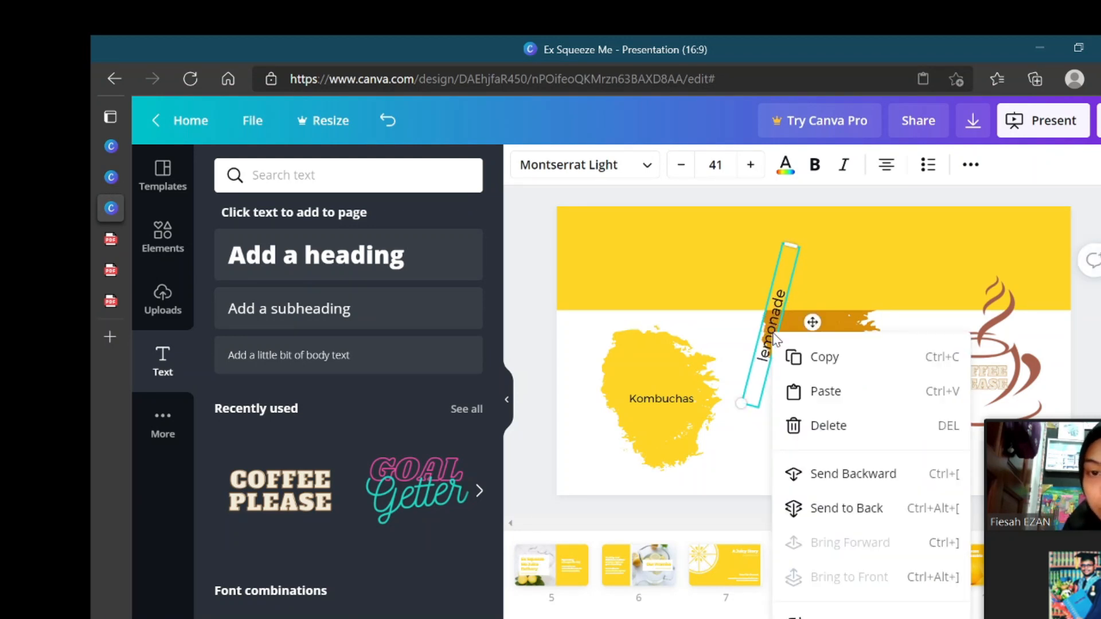
{"action": "left_click", "coordinate": [819, 485]}
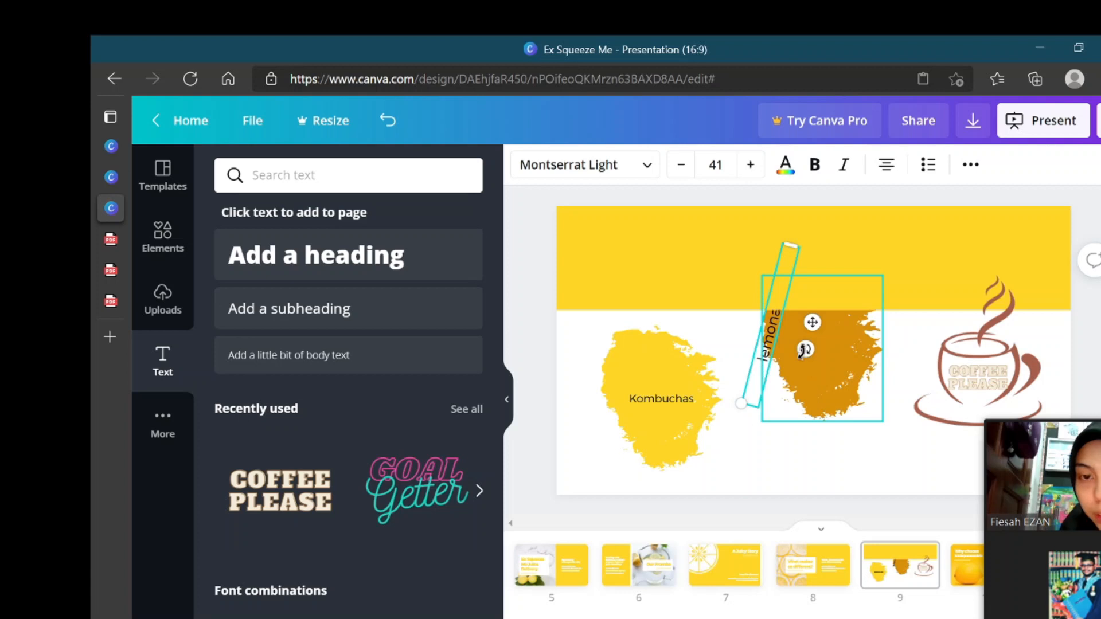
{"action": "right_click", "coordinate": [772, 332]}
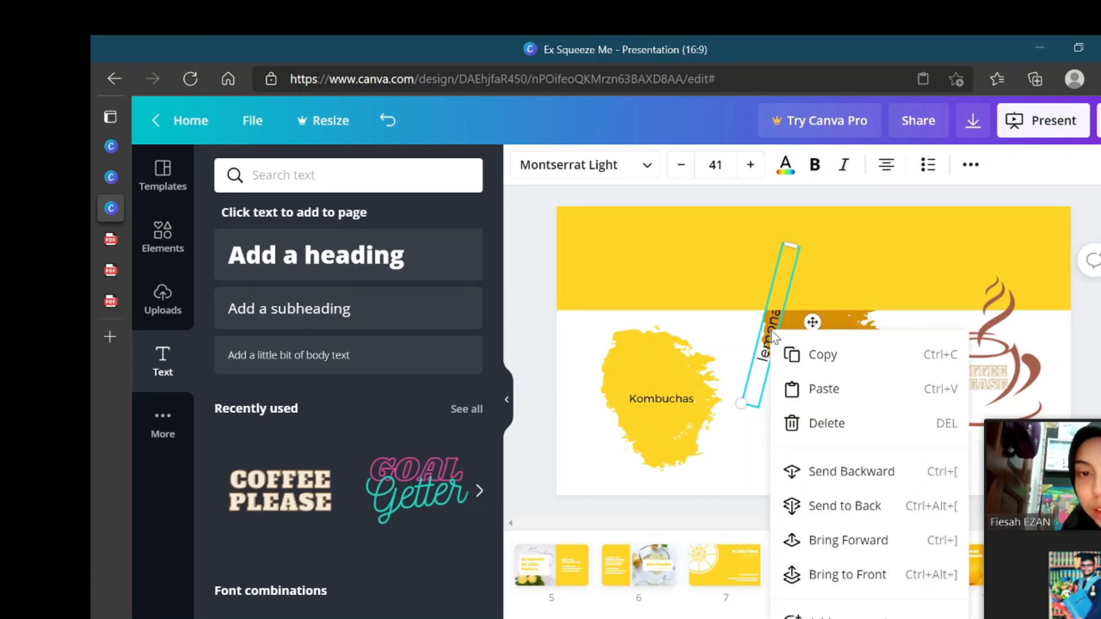
{"action": "left_click", "coordinate": [830, 508]}
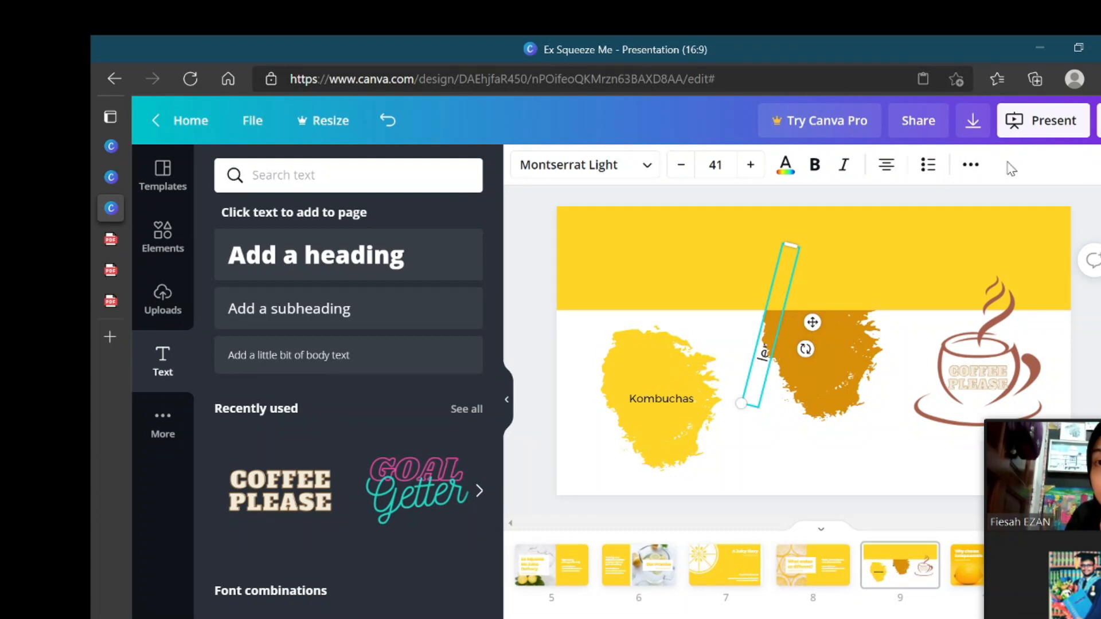
Step: Open the download options of the Ex Squeeze Me presentation and review the file type, page selection, premium image charge and draft choice
{"action": "left_click", "coordinate": [974, 122]}
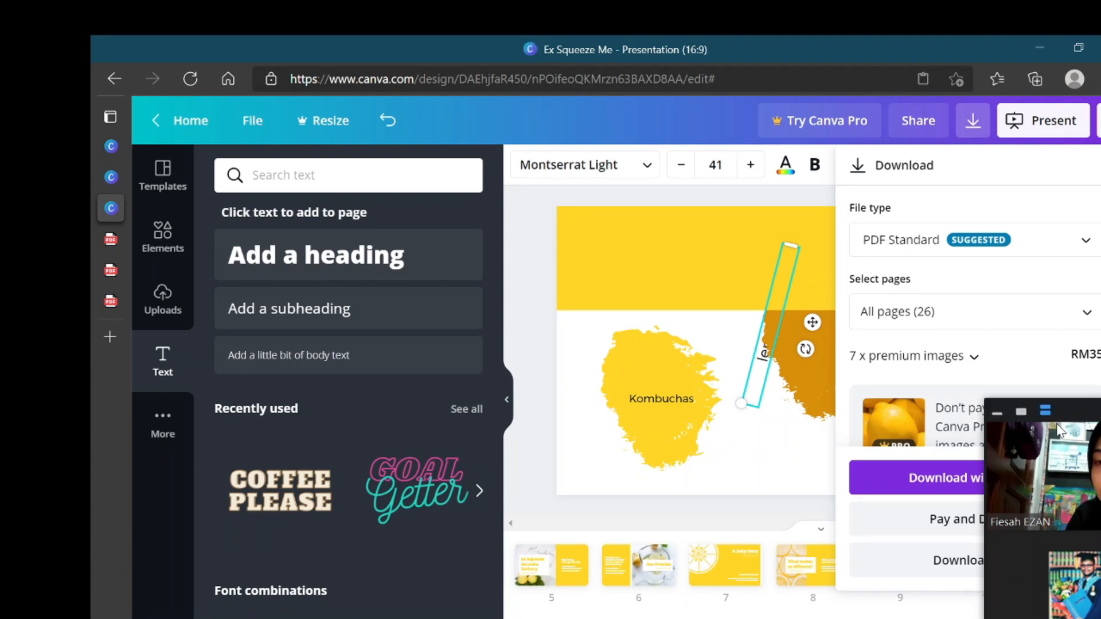
{"action": "left_click_drag", "start_coordinate": [1078, 427], "coordinate": [666, 390]}
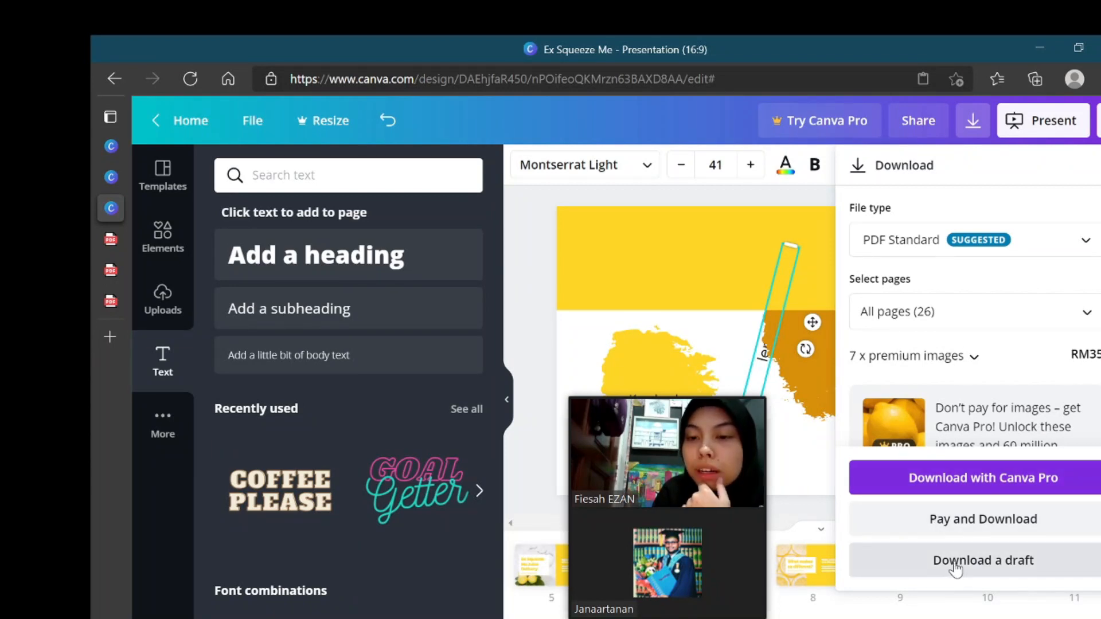
{"action": "scroll", "coordinate": [972, 362], "scroll_direction": "down", "scroll_amount": 1}
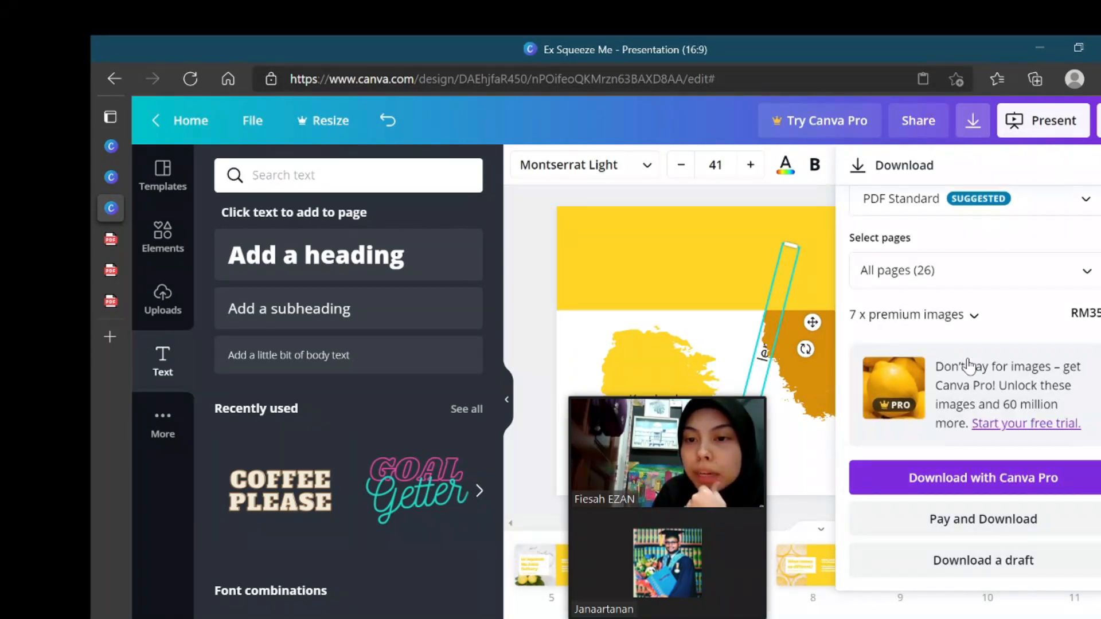
{"action": "scroll", "coordinate": [969, 365], "scroll_direction": "up", "scroll_amount": 1}
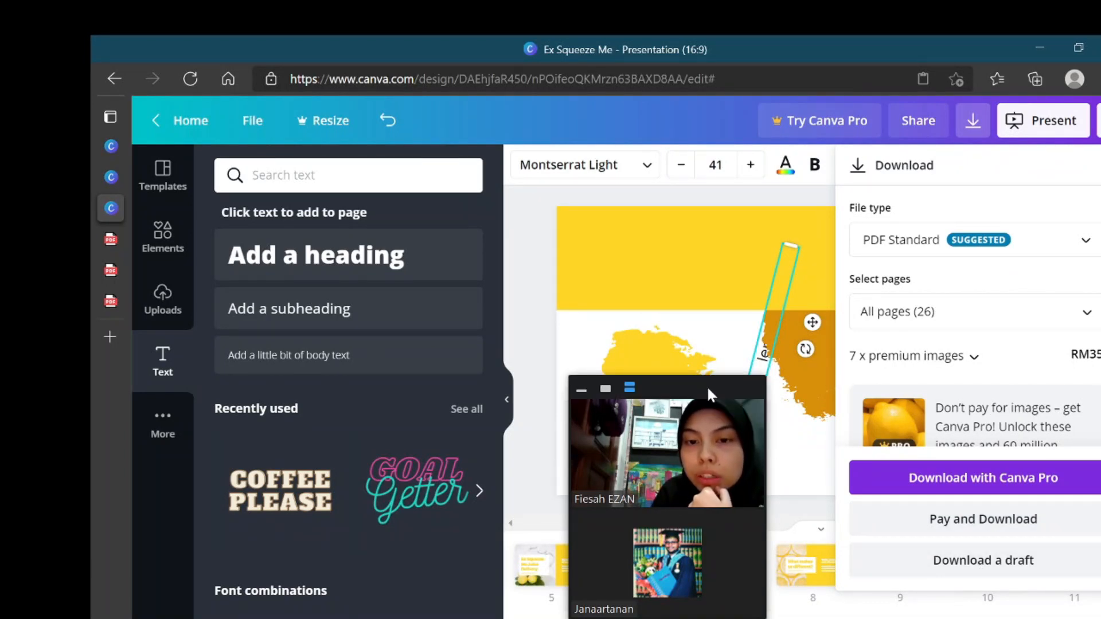
{"action": "left_click_drag", "start_coordinate": [710, 382], "coordinate": [1048, 357]}
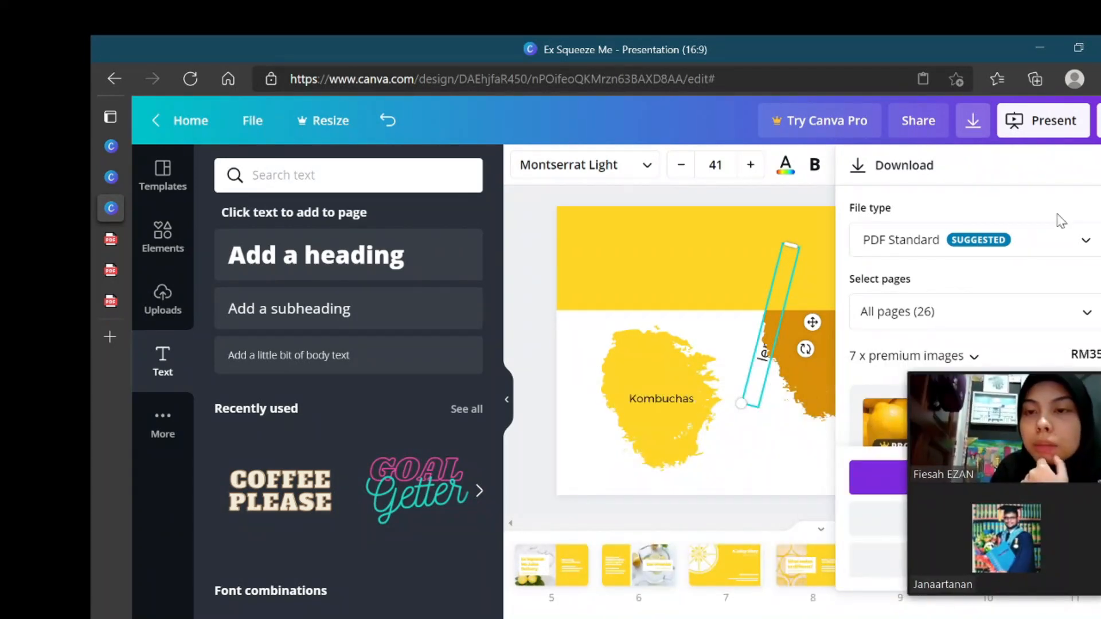
{"action": "left_click", "coordinate": [807, 216]}
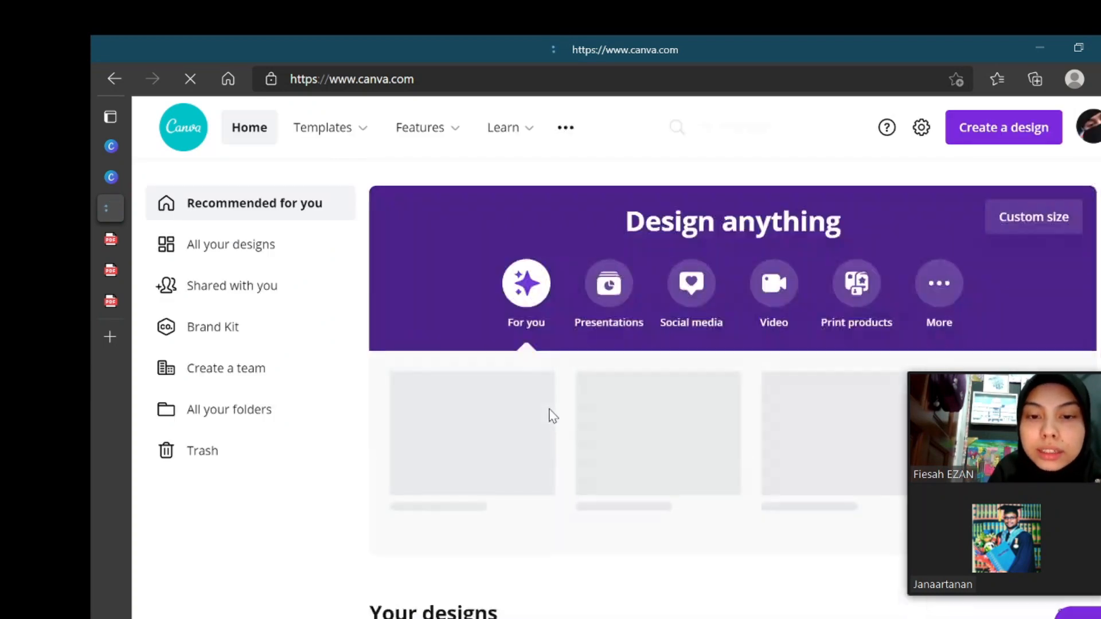
Step: Find the PEMULIHAN presentation among your designs on the home page and open it
{"action": "scroll", "coordinate": [552, 415], "scroll_direction": "down", "scroll_amount": 5}
{"action": "scroll", "coordinate": [553, 416], "scroll_direction": "down", "scroll_amount": 3}
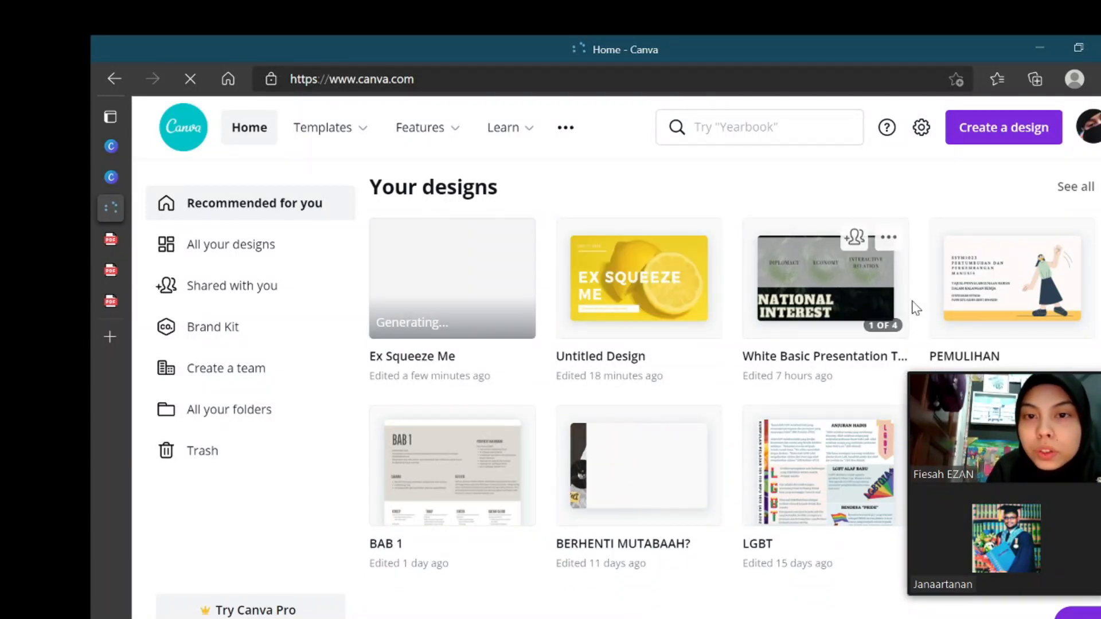
{"action": "left_click", "coordinate": [951, 302]}
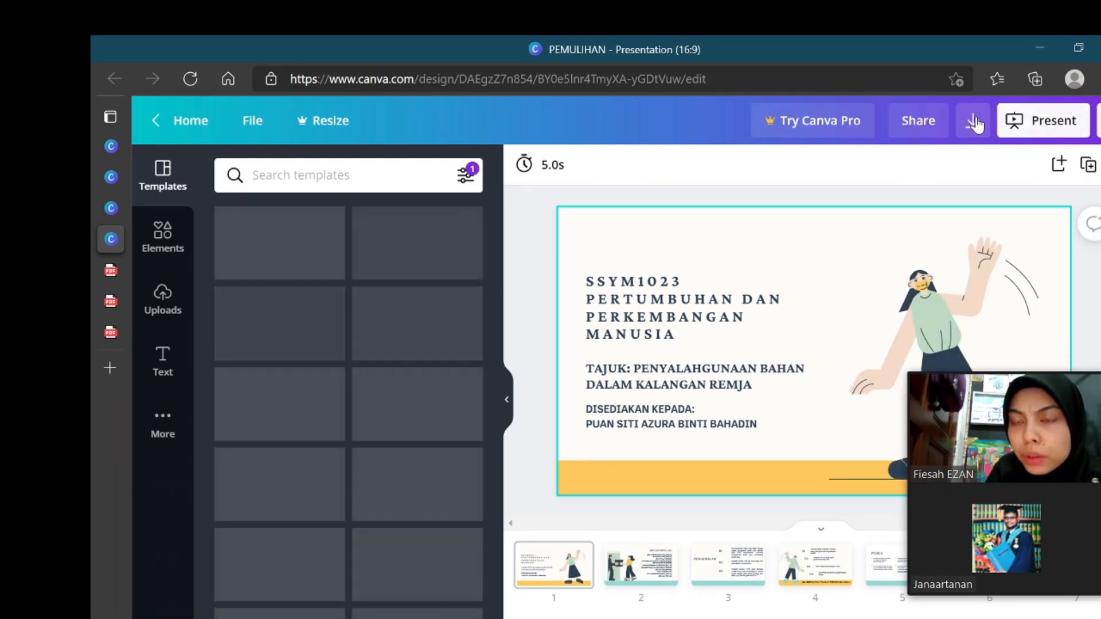
Step: Open the download options of the PEMULIHAN presentation and move the meeting video window clear of them
{"action": "left_click", "coordinate": [973, 121]}
{"action": "left_click_drag", "start_coordinate": [992, 370], "coordinate": [749, 386]}
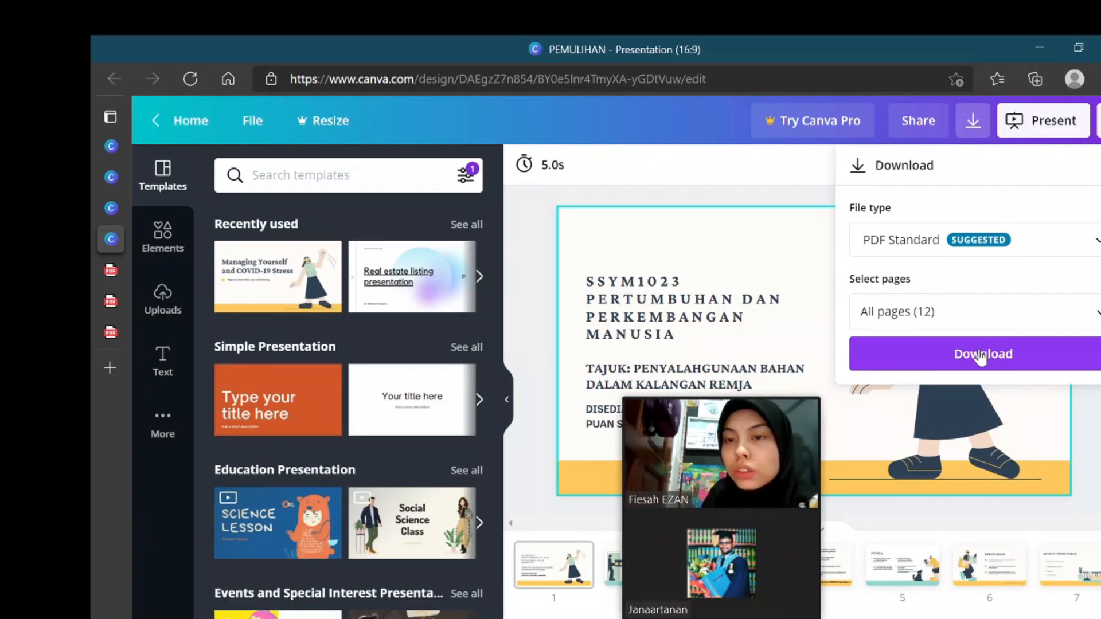
{"action": "mouse_move", "coordinate": [768, 419]}
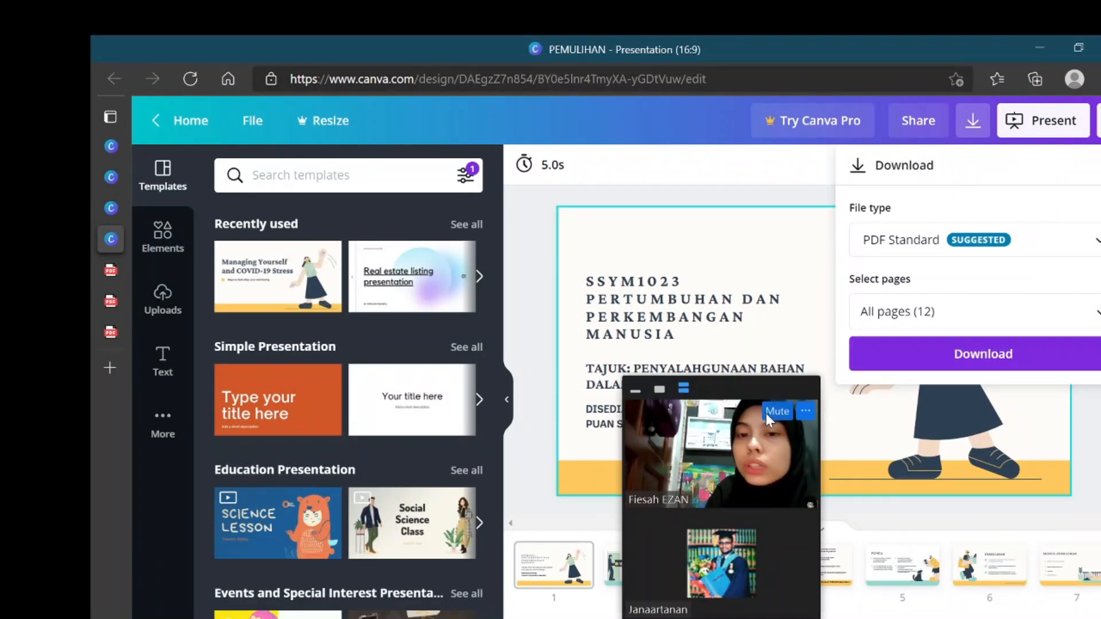
Step: Close the download options and look back through the pages of 2. slides.pdf to the Fruit Powder slide
{"action": "left_click_drag", "start_coordinate": [762, 387], "coordinate": [1022, 386]}
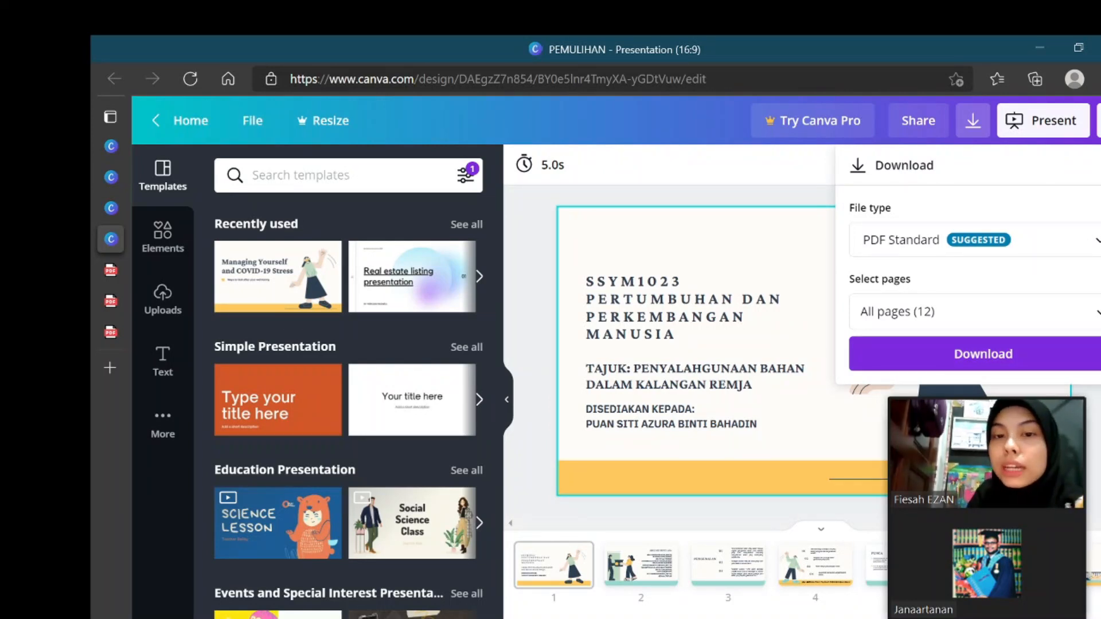
{"action": "key", "text": "Escape"}
{"action": "mouse_move", "coordinate": [109, 277]}
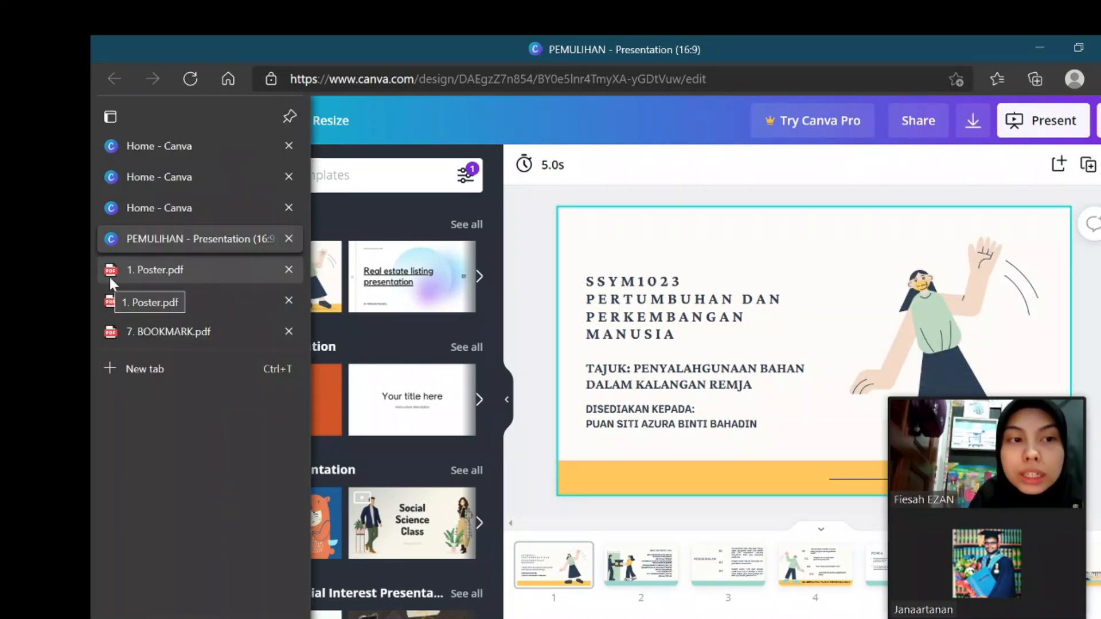
{"action": "left_click", "coordinate": [197, 338]}
{"action": "left_click", "coordinate": [202, 303]}
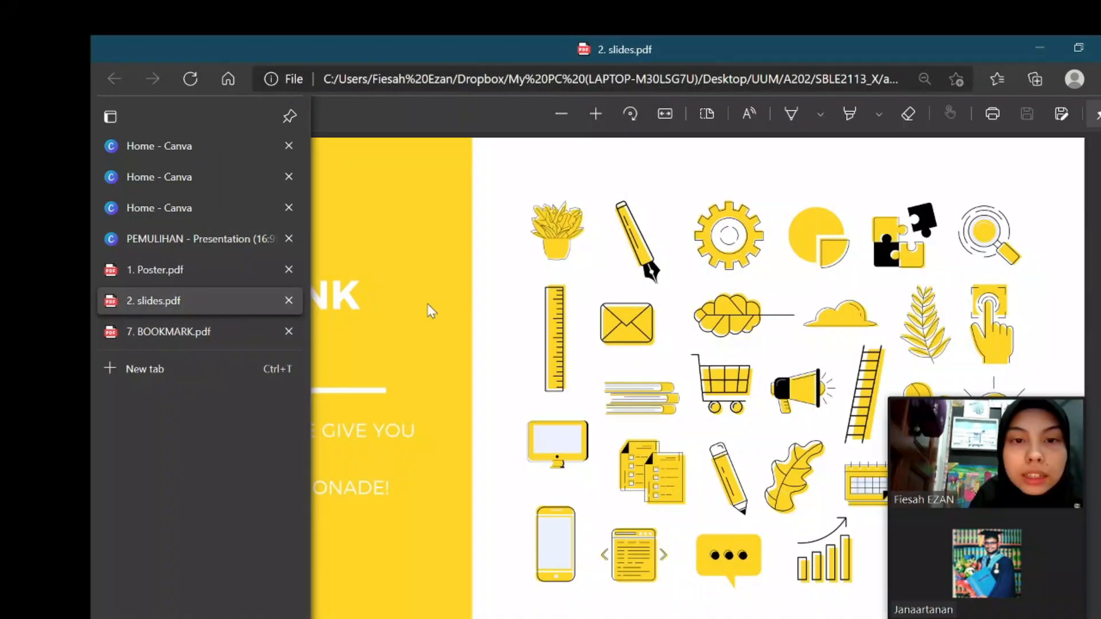
{"action": "scroll", "coordinate": [502, 314], "scroll_direction": "up", "scroll_amount": 15}
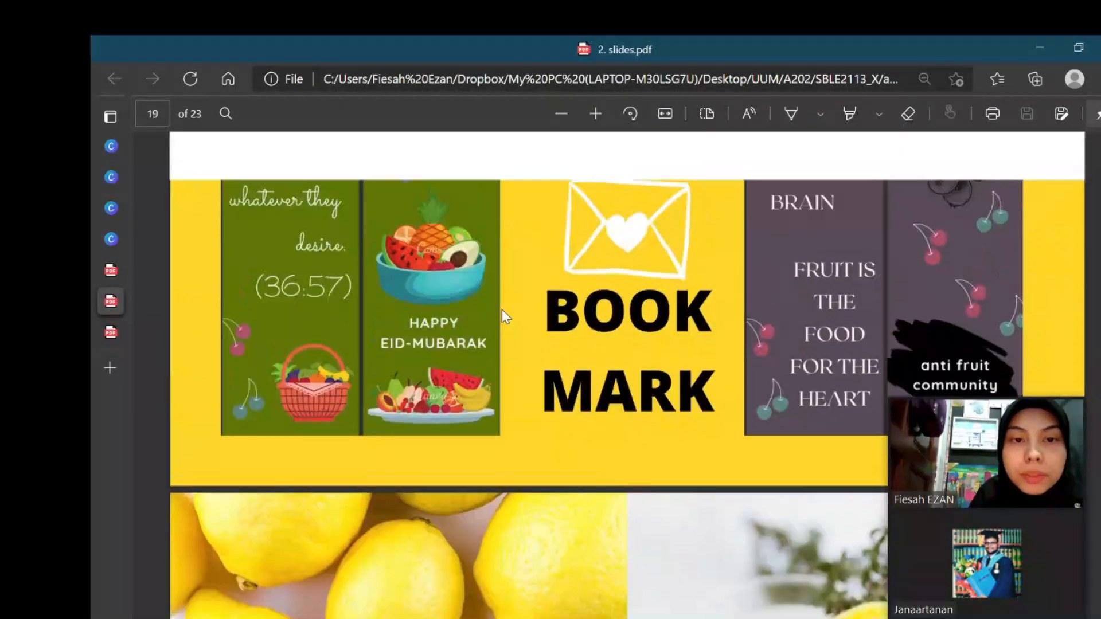
{"action": "scroll", "coordinate": [502, 314], "scroll_direction": "up", "scroll_amount": 20}
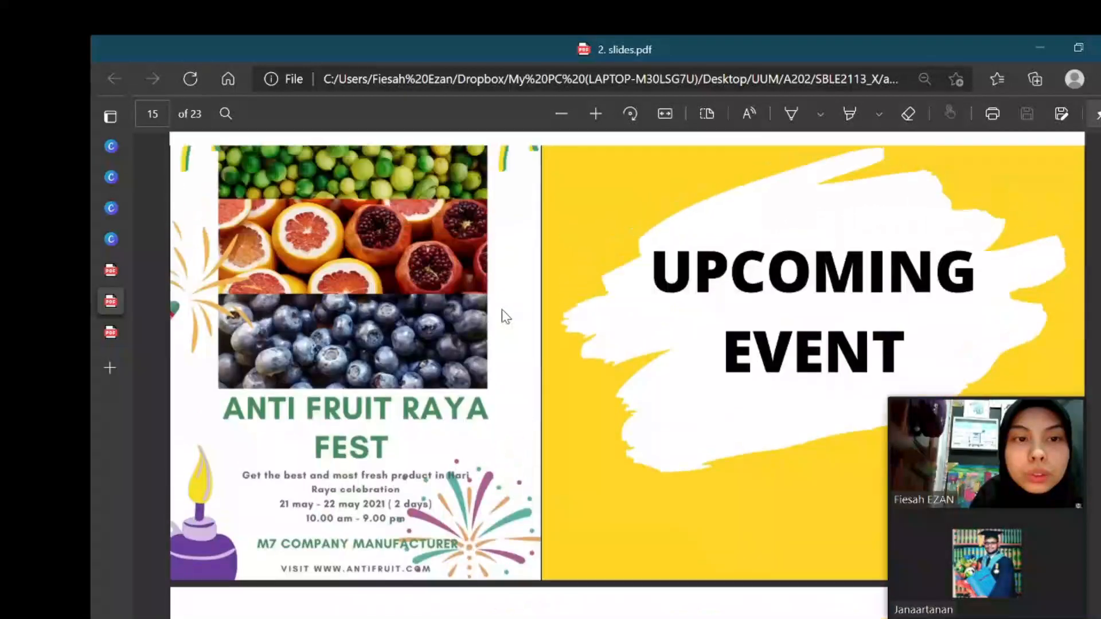
{"action": "scroll", "coordinate": [505, 317], "scroll_direction": "up", "scroll_amount": 15}
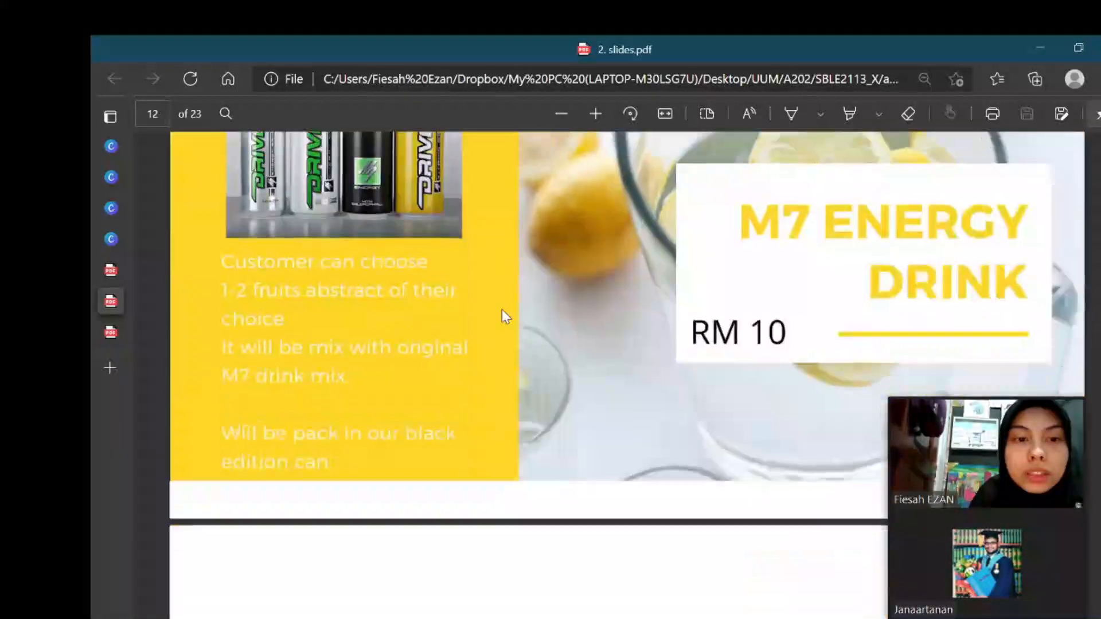
{"action": "scroll", "coordinate": [501, 308], "scroll_direction": "down", "scroll_amount": 5}
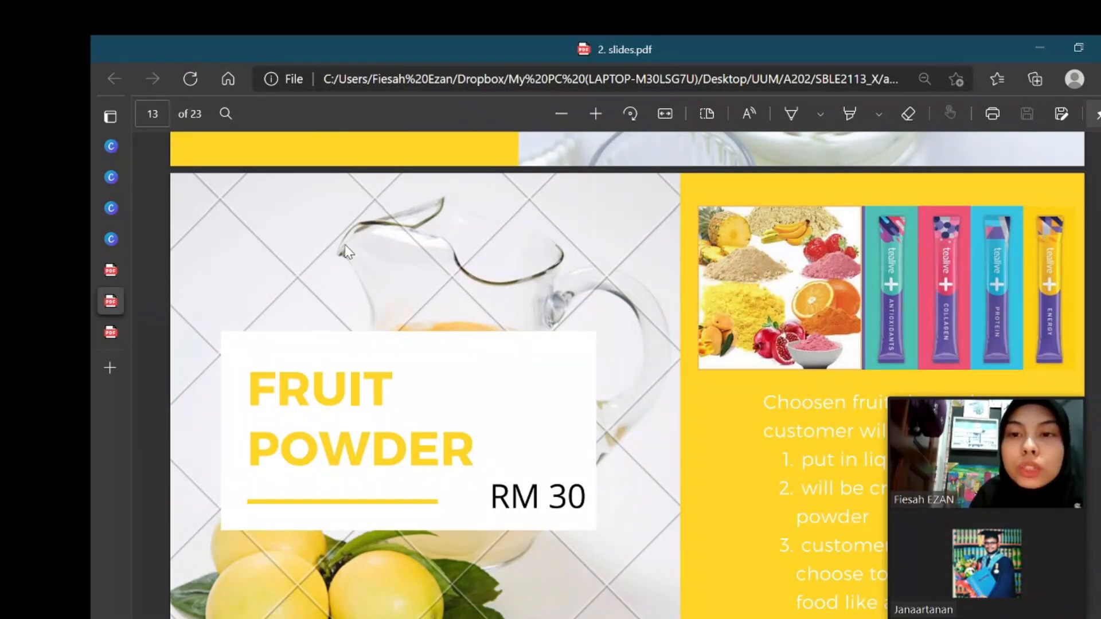
Step: Close the PEMULIHAN presentation and create a new poster design from the home page
{"action": "mouse_move", "coordinate": [116, 271]}
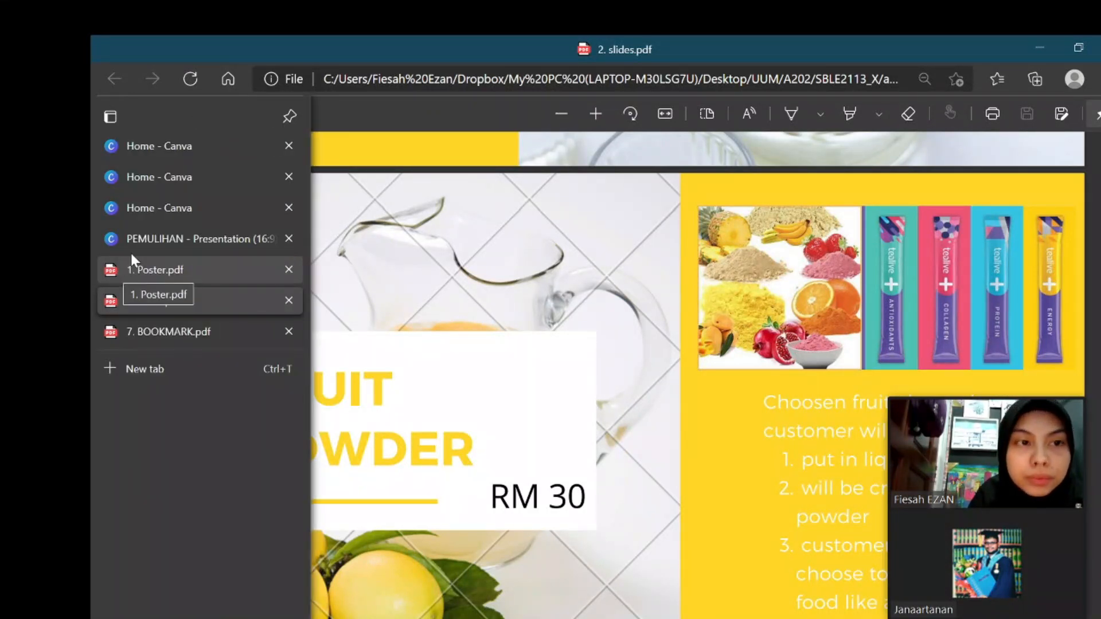
{"action": "left_click", "coordinate": [211, 205]}
{"action": "left_click", "coordinate": [289, 238]}
{"action": "scroll", "coordinate": [560, 210], "scroll_direction": "up", "scroll_amount": 5}
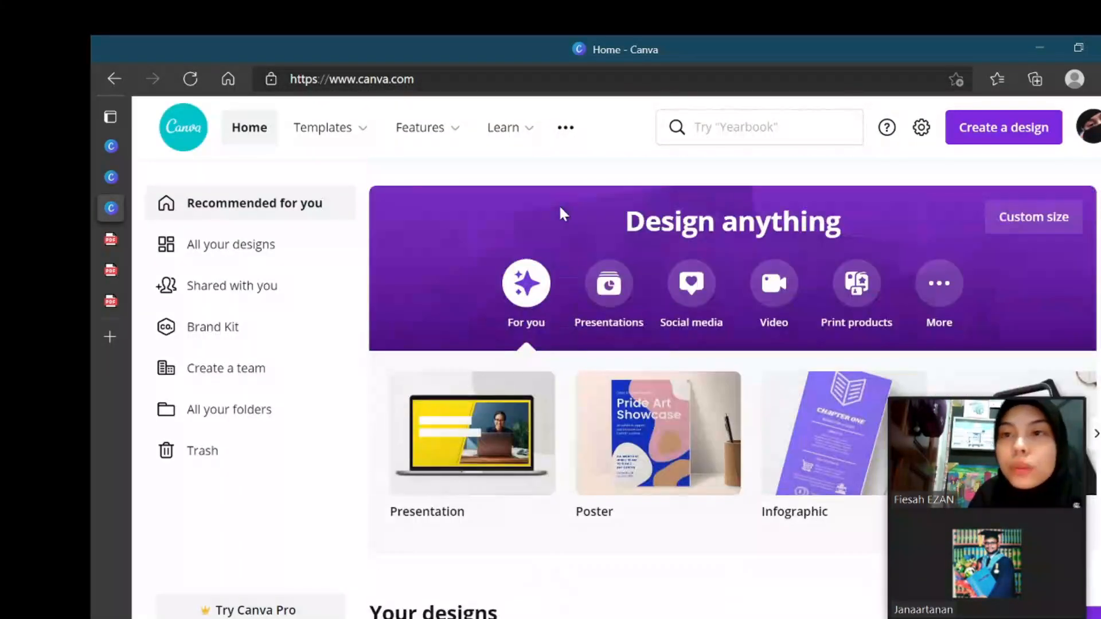
{"action": "left_click", "coordinate": [975, 137]}
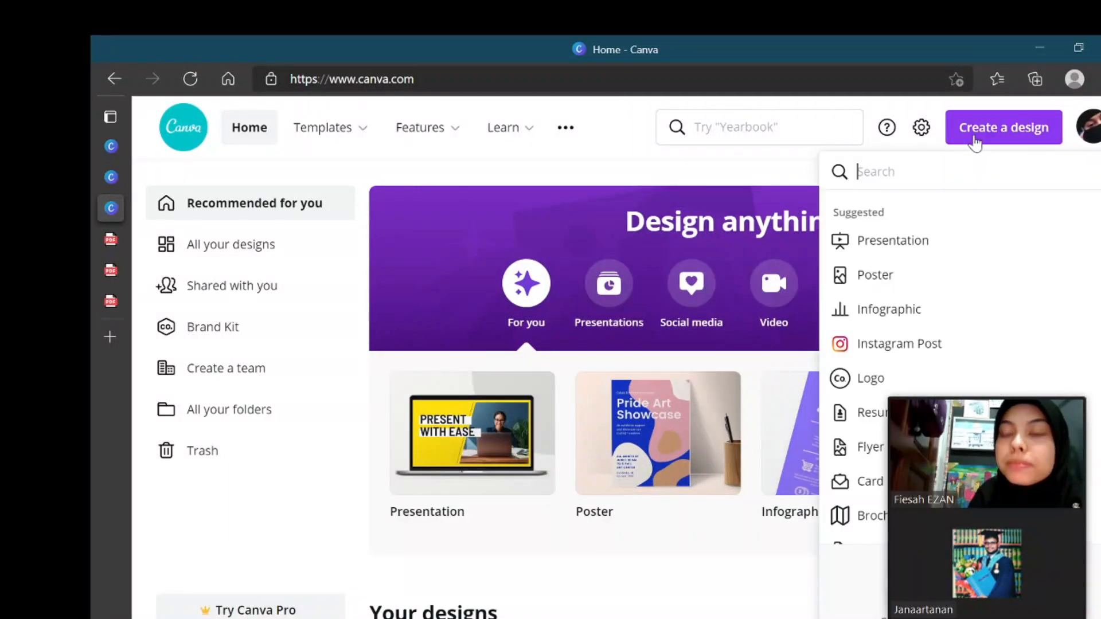
{"action": "left_click", "coordinate": [878, 276]}
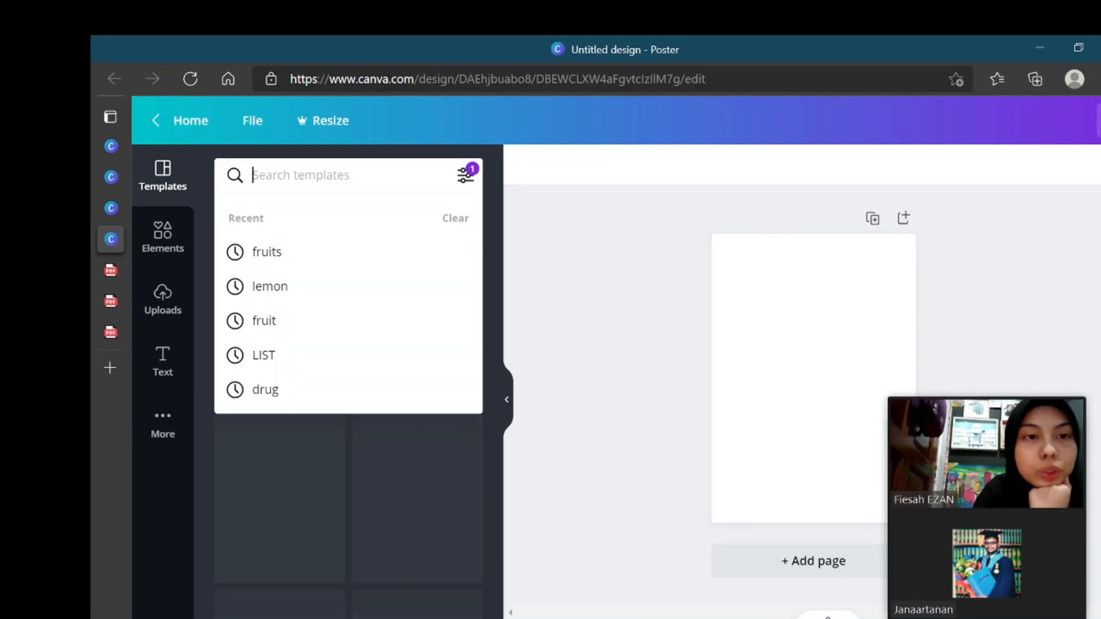
Step: Search the poster templates for "fruits" and apply the dark Healthy Eating Habits template to the blank page
{"action": "left_click", "coordinate": [287, 253]}
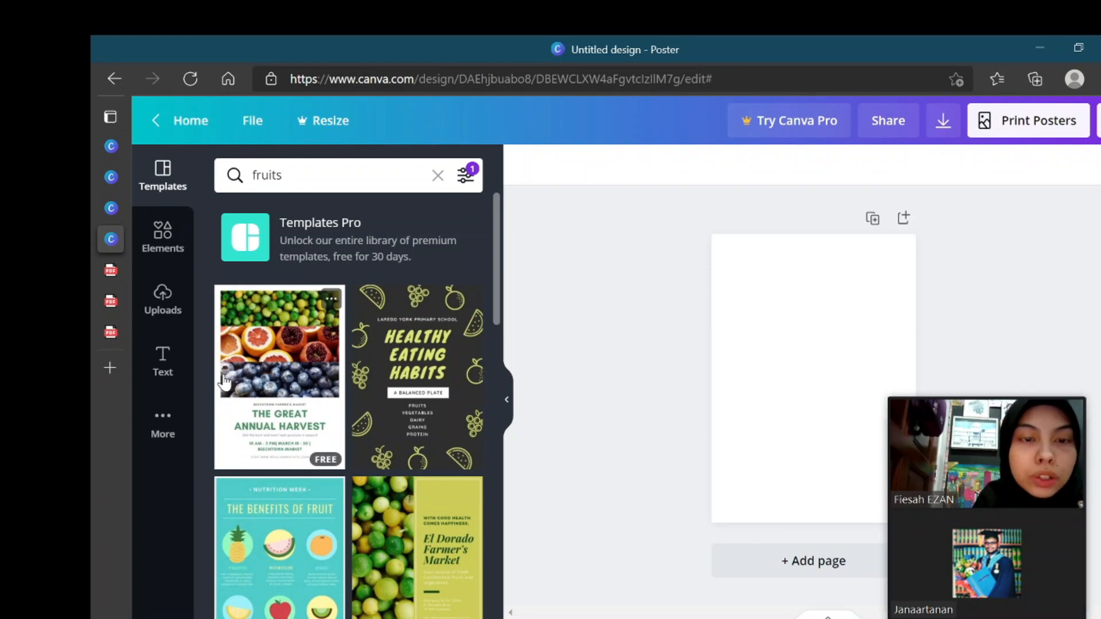
{"action": "scroll", "coordinate": [223, 381], "scroll_direction": "down", "scroll_amount": 8}
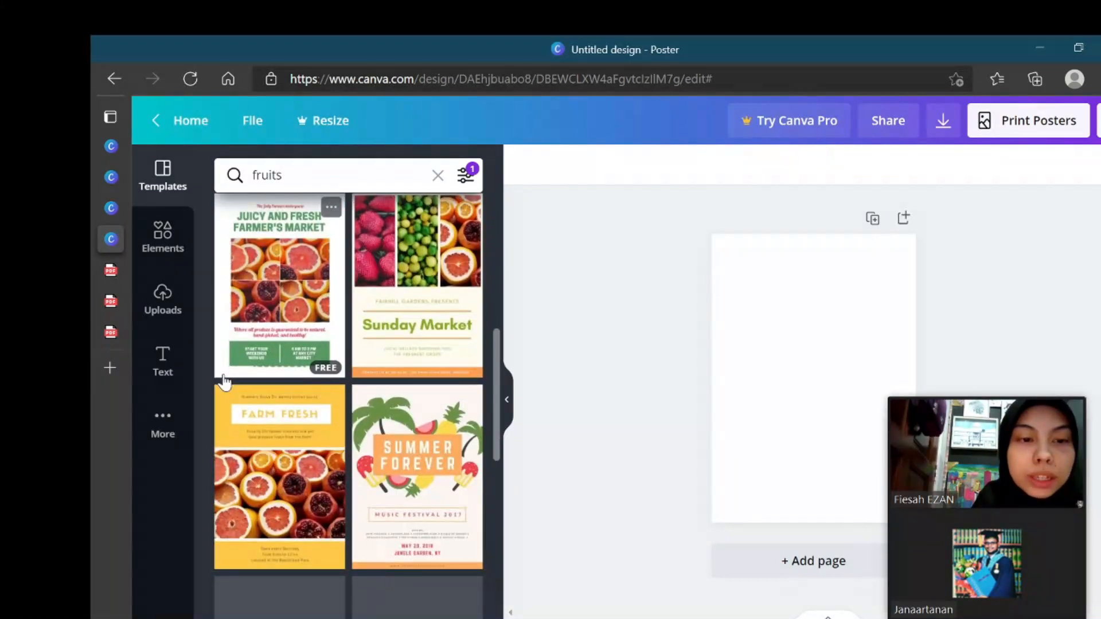
{"action": "scroll", "coordinate": [224, 382], "scroll_direction": "down", "scroll_amount": 5}
{"action": "scroll", "coordinate": [223, 382], "scroll_direction": "down", "scroll_amount": 6}
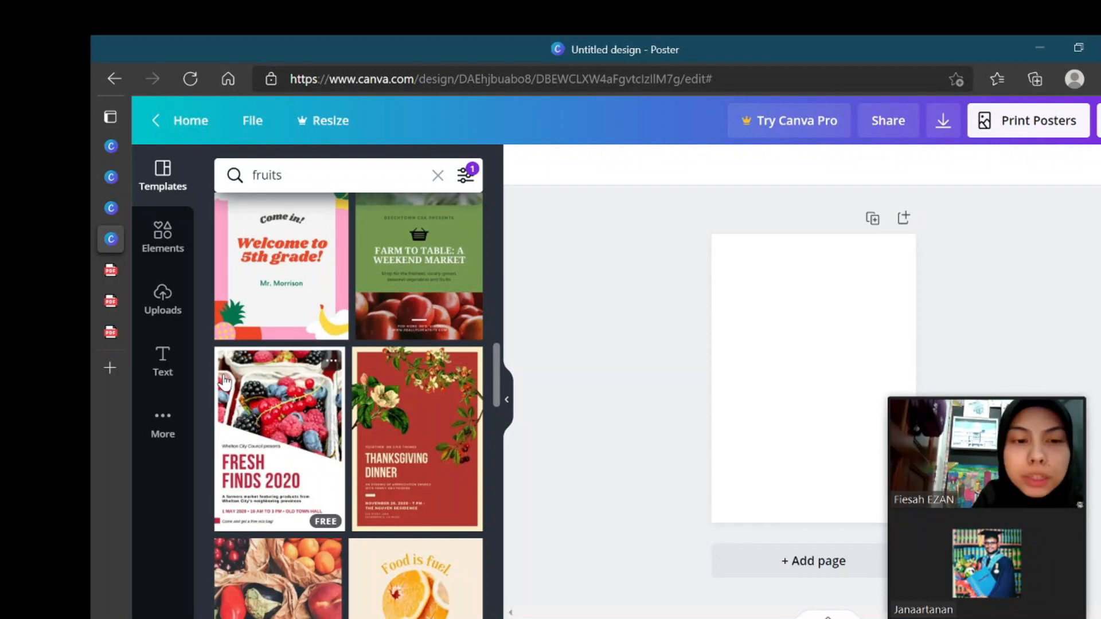
{"action": "scroll", "coordinate": [223, 381], "scroll_direction": "down", "scroll_amount": 6}
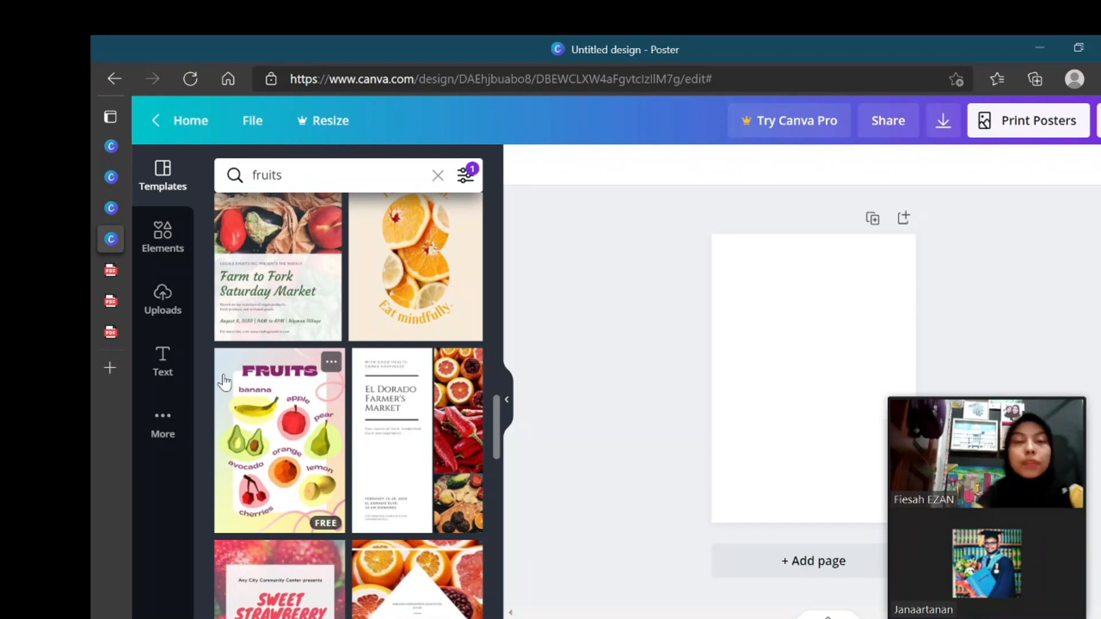
{"action": "scroll", "coordinate": [291, 436], "scroll_direction": "up", "scroll_amount": 10}
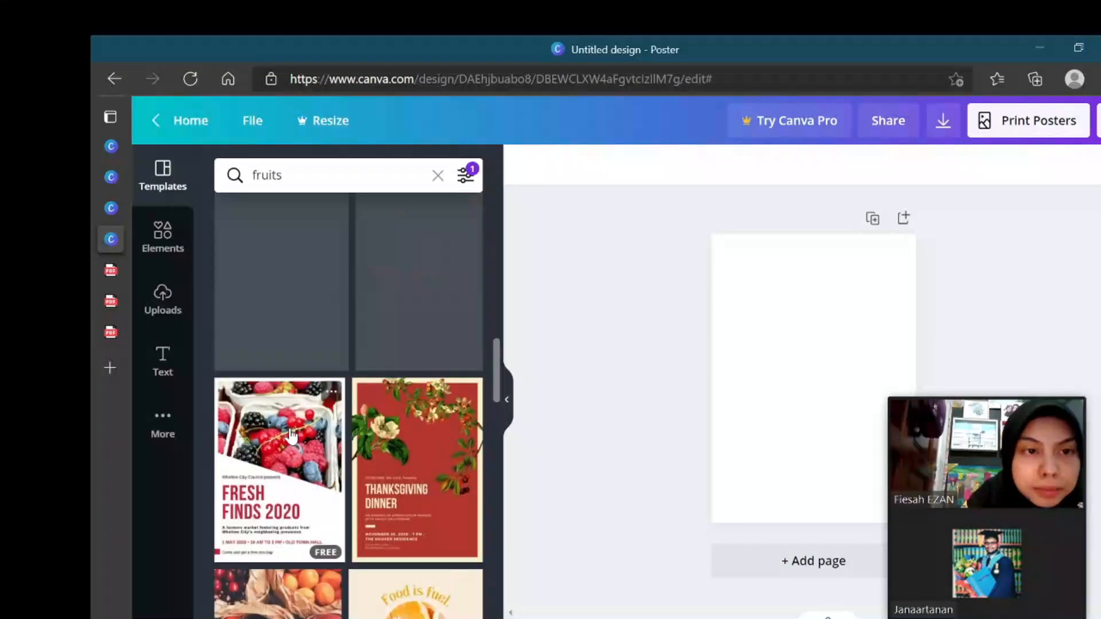
{"action": "scroll", "coordinate": [291, 436], "scroll_direction": "up", "scroll_amount": 3}
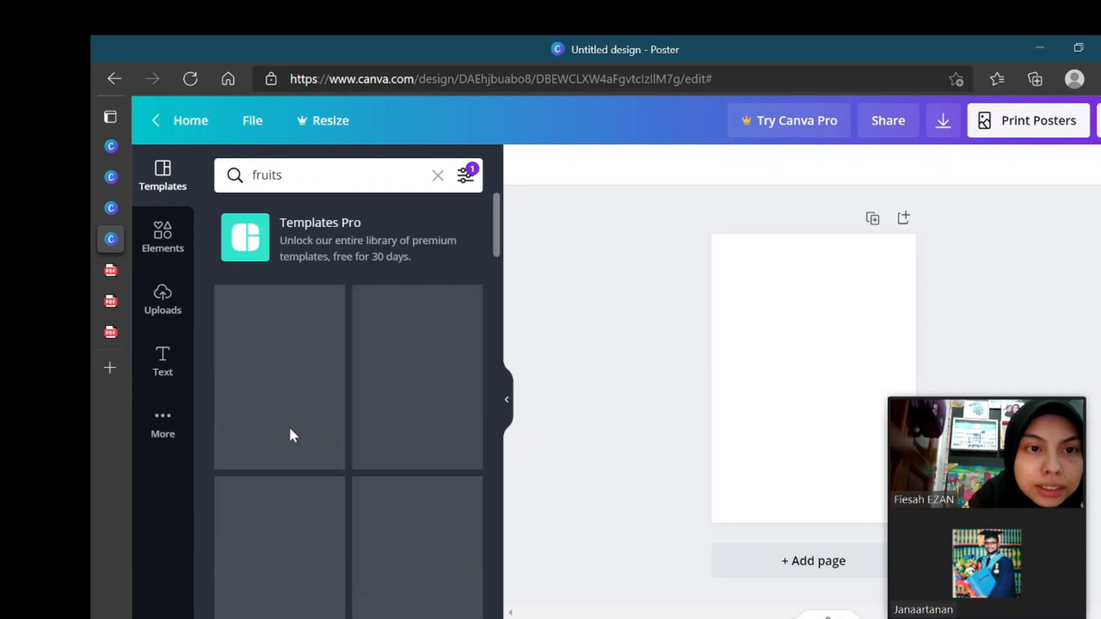
{"action": "scroll", "coordinate": [291, 436], "scroll_direction": "down", "scroll_amount": 1}
{"action": "scroll", "coordinate": [291, 436], "scroll_direction": "down", "scroll_amount": 1}
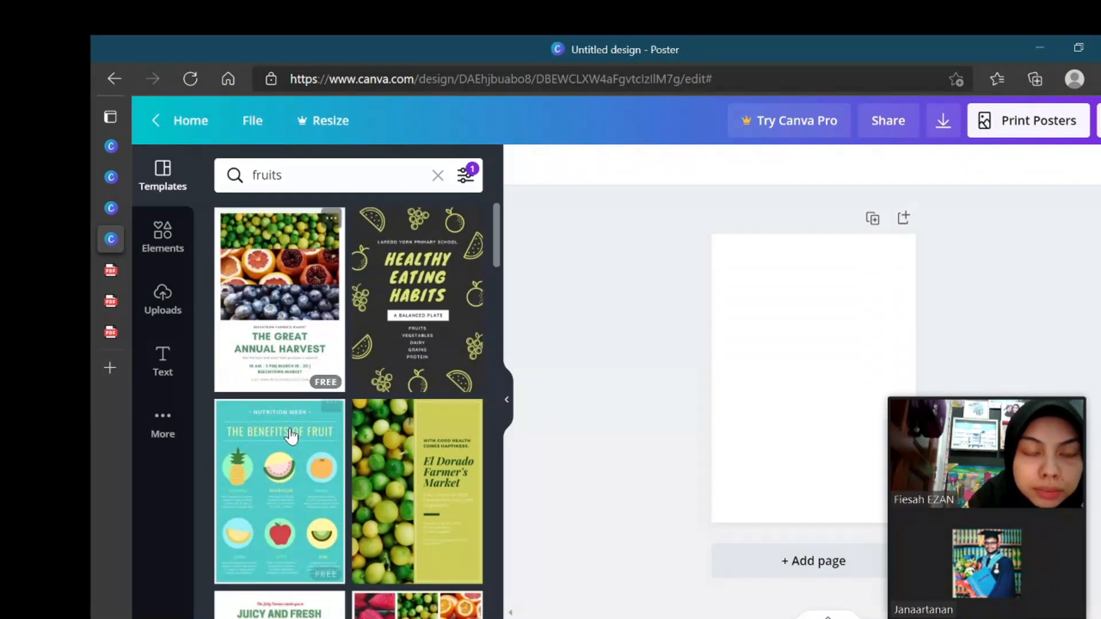
{"action": "left_click", "coordinate": [381, 339]}
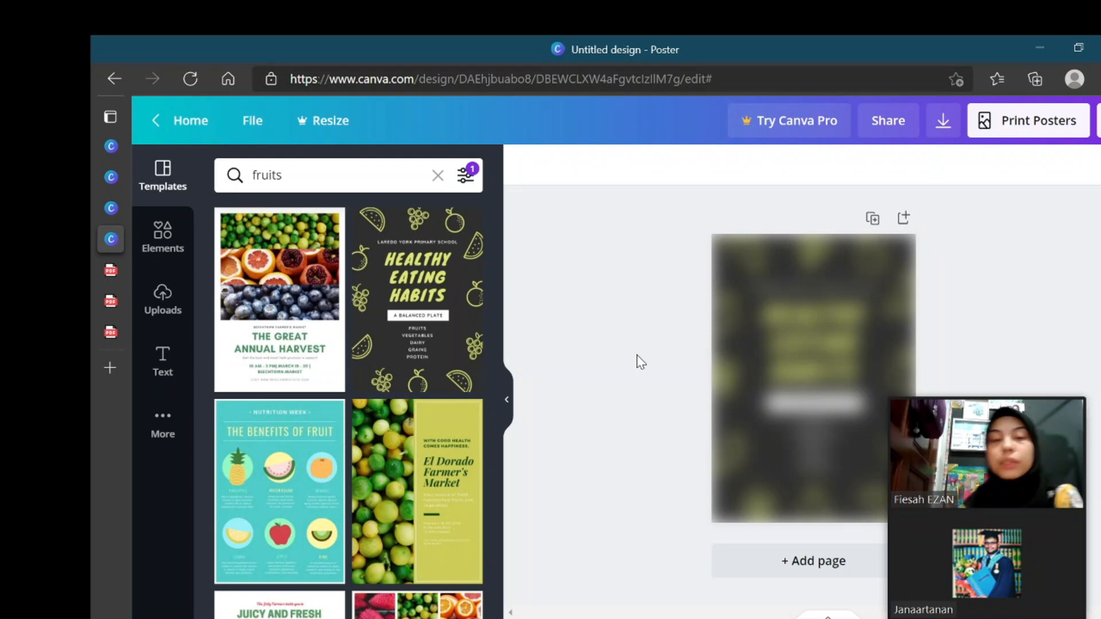
{"action": "scroll", "coordinate": [470, 410], "scroll_direction": "down", "scroll_amount": 4}
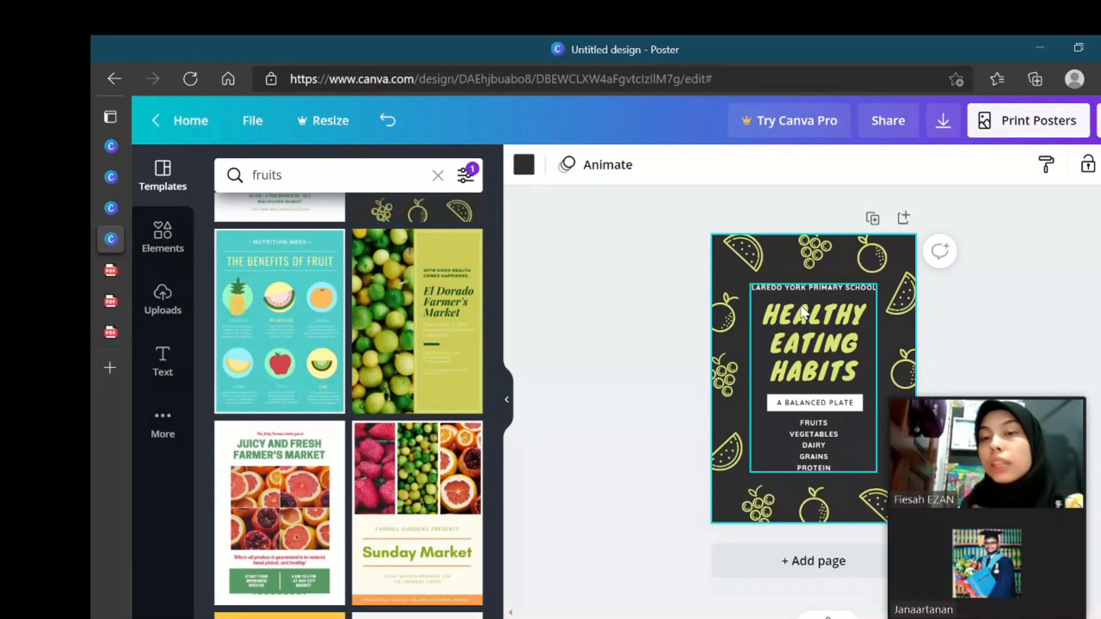
Step: Delete the watermelon slice and the grapes along the poster's top edge, and undo both deletions
{"action": "left_click", "coordinate": [744, 259]}
{"action": "key", "text": "Delete"}
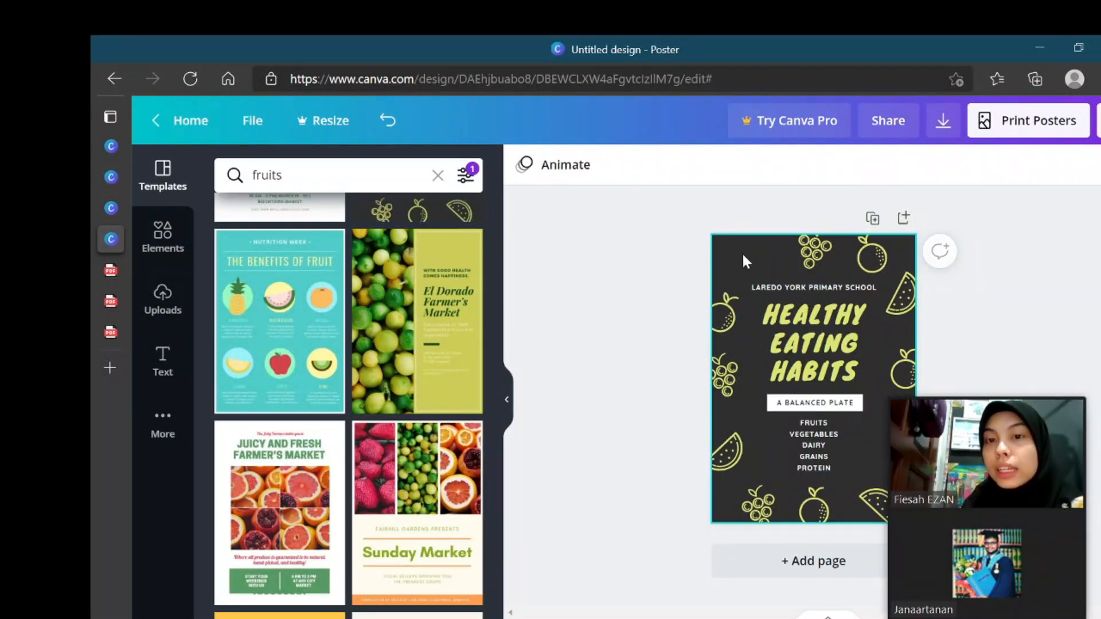
{"action": "left_click", "coordinate": [823, 254]}
{"action": "key", "text": "Delete"}
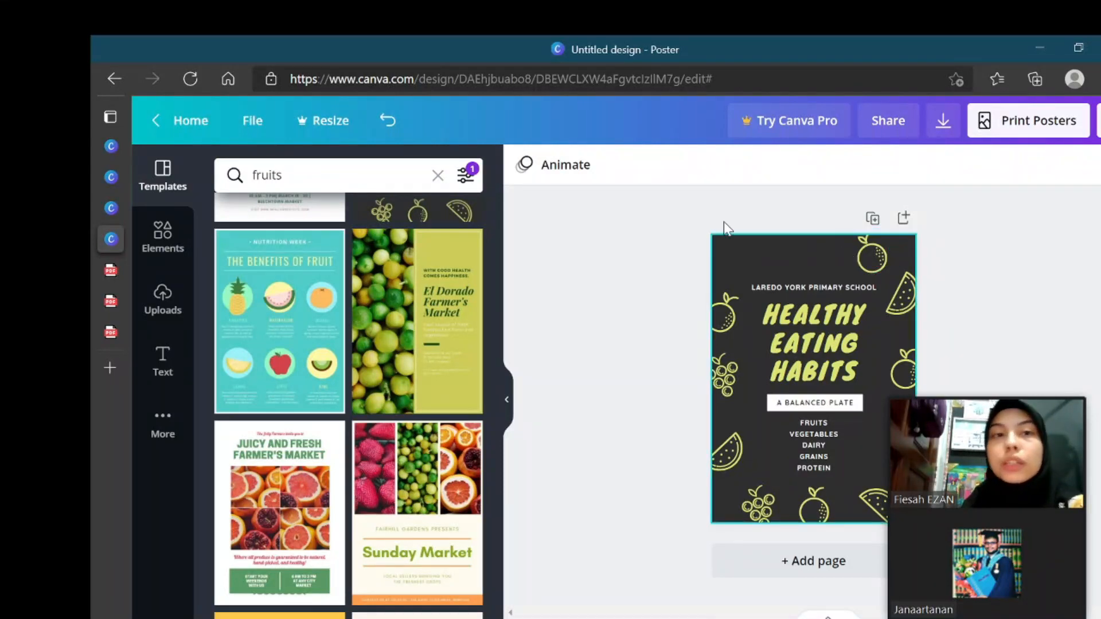
{"action": "left_click", "coordinate": [388, 124]}
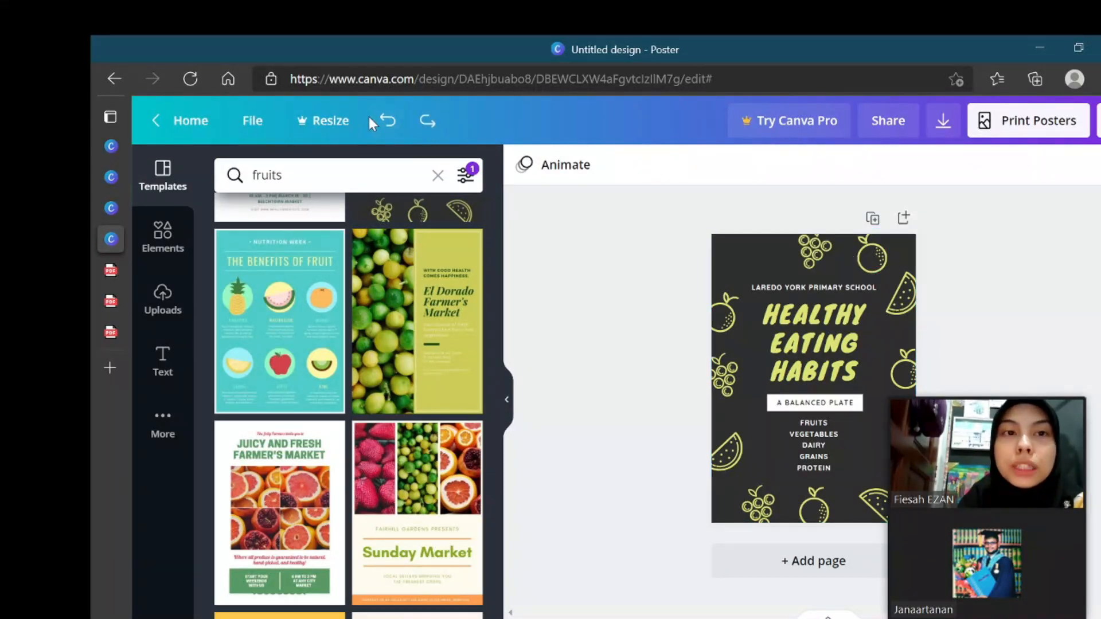
{"action": "left_click", "coordinate": [386, 121]}
Step: Shift the watermelon slice in the poster's upper-left corner slightly left and recolour it bright yellow #FAF804
{"action": "left_click", "coordinate": [754, 263]}
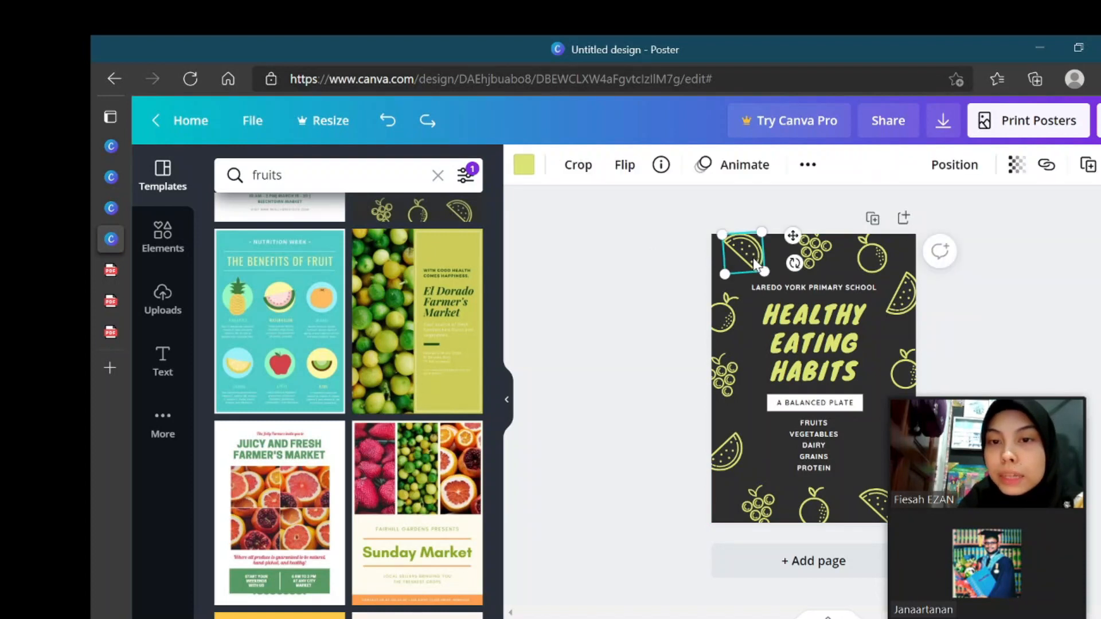
{"action": "mouse_move", "coordinate": [755, 264]}
{"action": "left_mouse_down"}
{"action": "mouse_move", "coordinate": [885, 369]}
{"action": "mouse_move", "coordinate": [745, 256]}
{"action": "mouse_move", "coordinate": [756, 268]}
{"action": "left_mouse_up"}
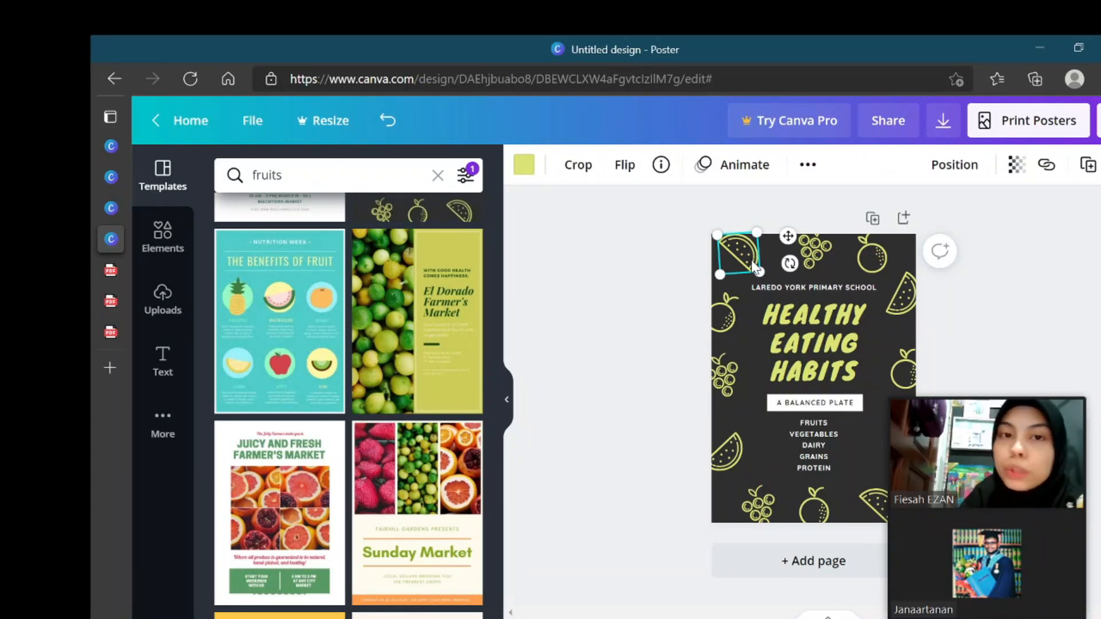
{"action": "left_click", "coordinate": [523, 167]}
{"action": "scroll", "coordinate": [341, 479], "scroll_direction": "down", "scroll_amount": 1}
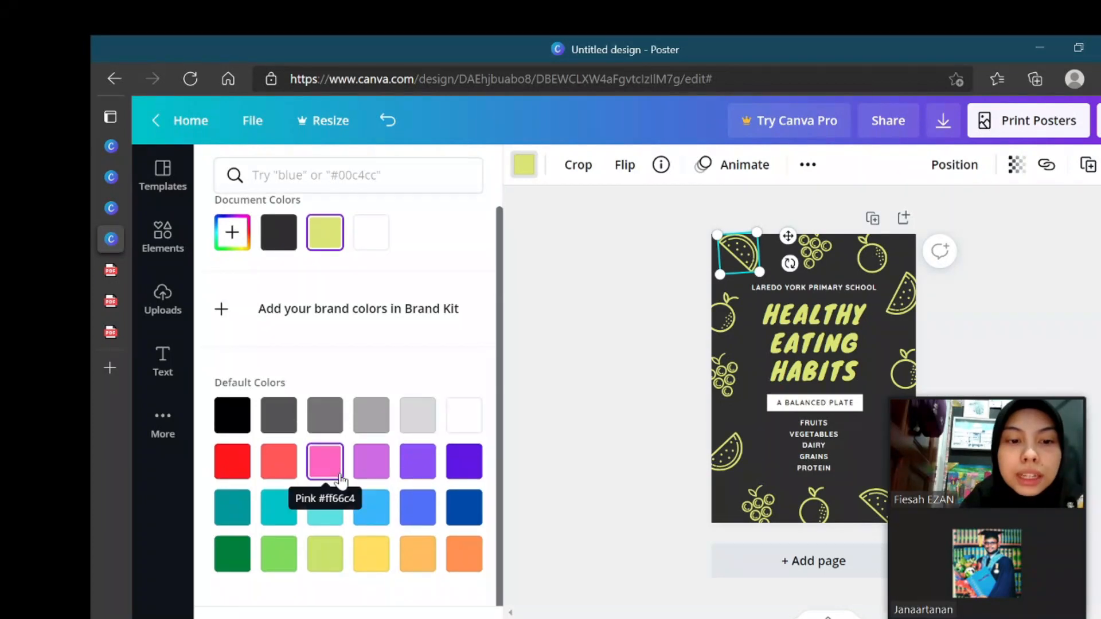
{"action": "left_click", "coordinate": [232, 234]}
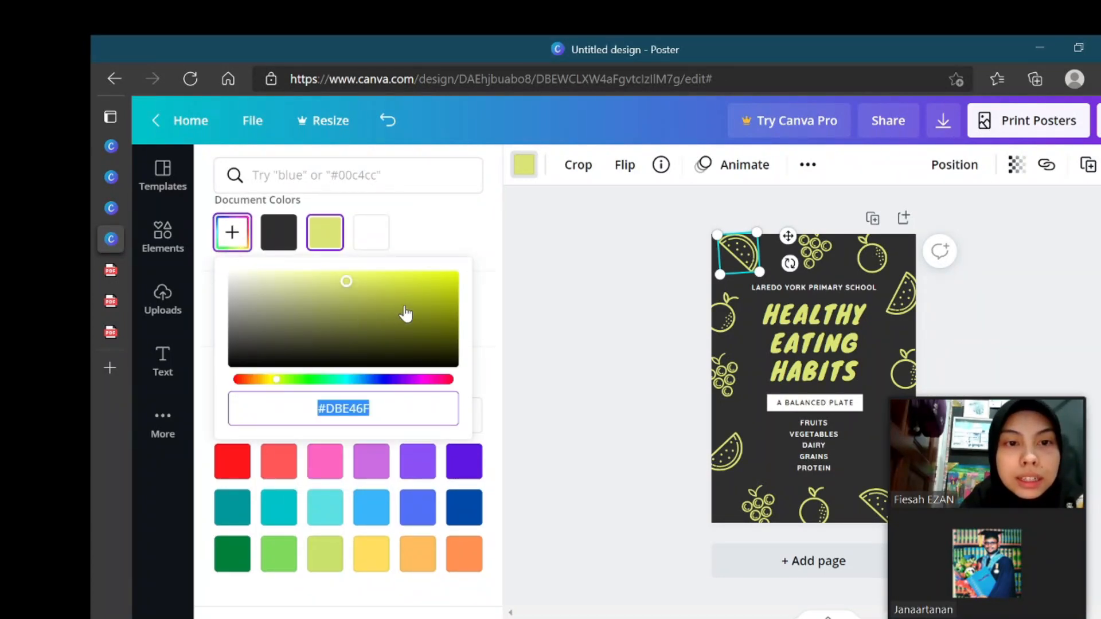
{"action": "left_click", "coordinate": [269, 382]}
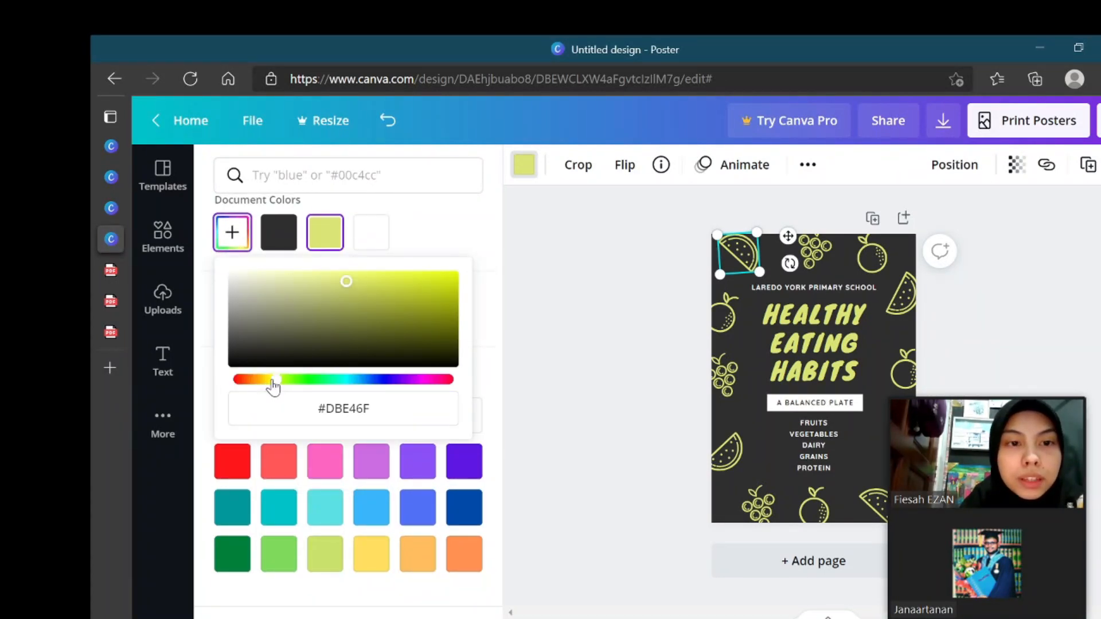
{"action": "mouse_move", "coordinate": [275, 388]}
{"action": "left_mouse_down"}
{"action": "mouse_move", "coordinate": [263, 386]}
{"action": "mouse_move", "coordinate": [273, 387]}
{"action": "left_mouse_up"}
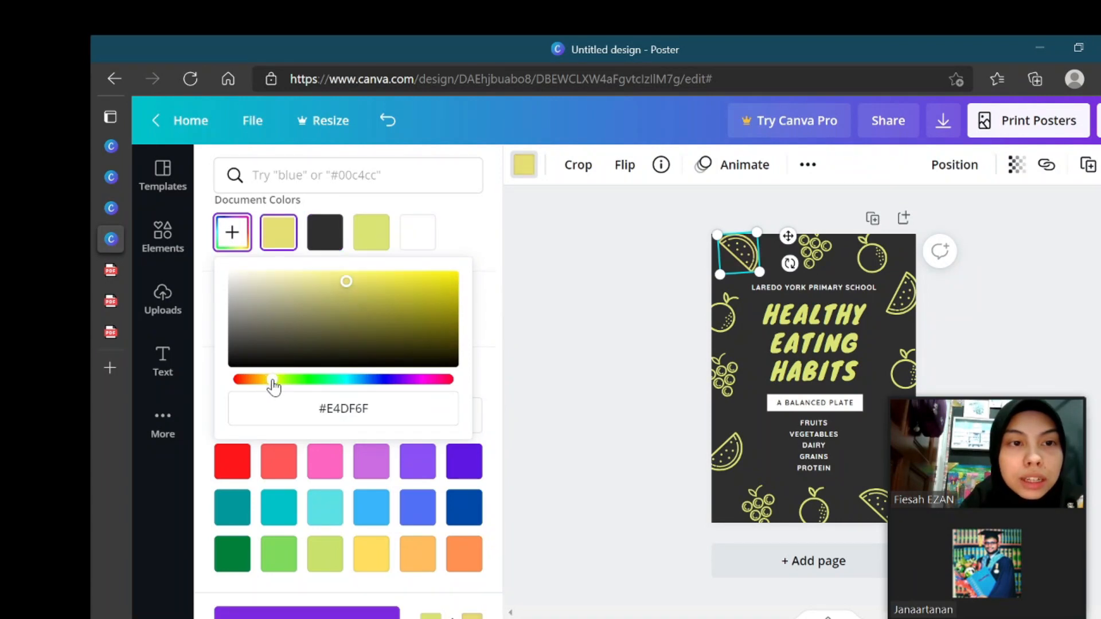
{"action": "left_click", "coordinate": [455, 276]}
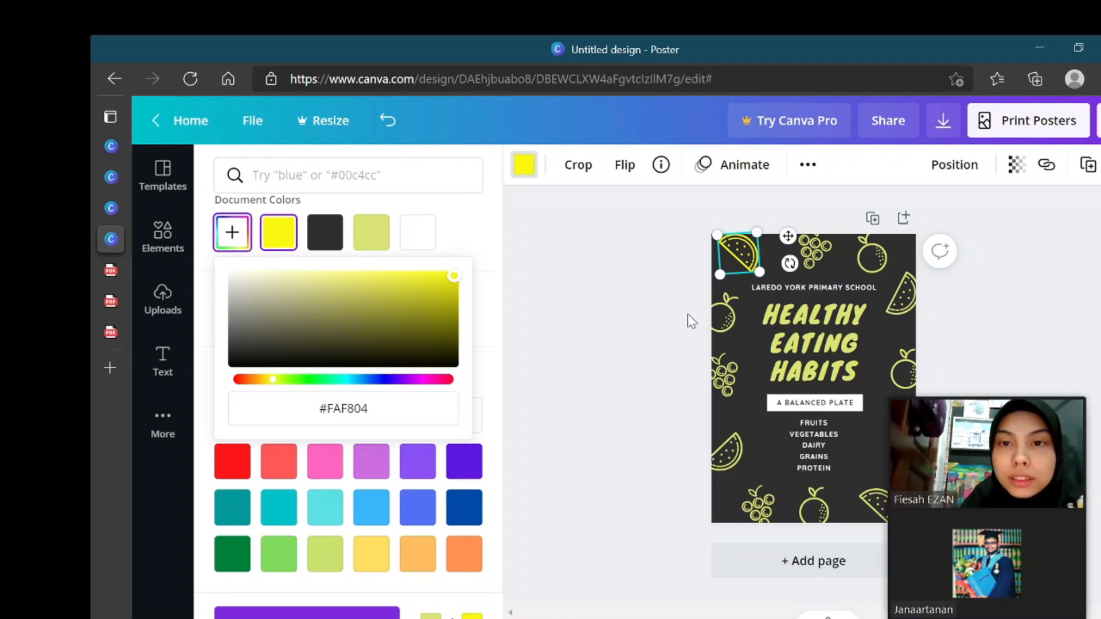
Step: Recolour the orange and the grapes along the poster's left edge with the bright yellow document colour
{"action": "left_click", "coordinate": [723, 320]}
{"action": "left_click", "coordinate": [278, 233]}
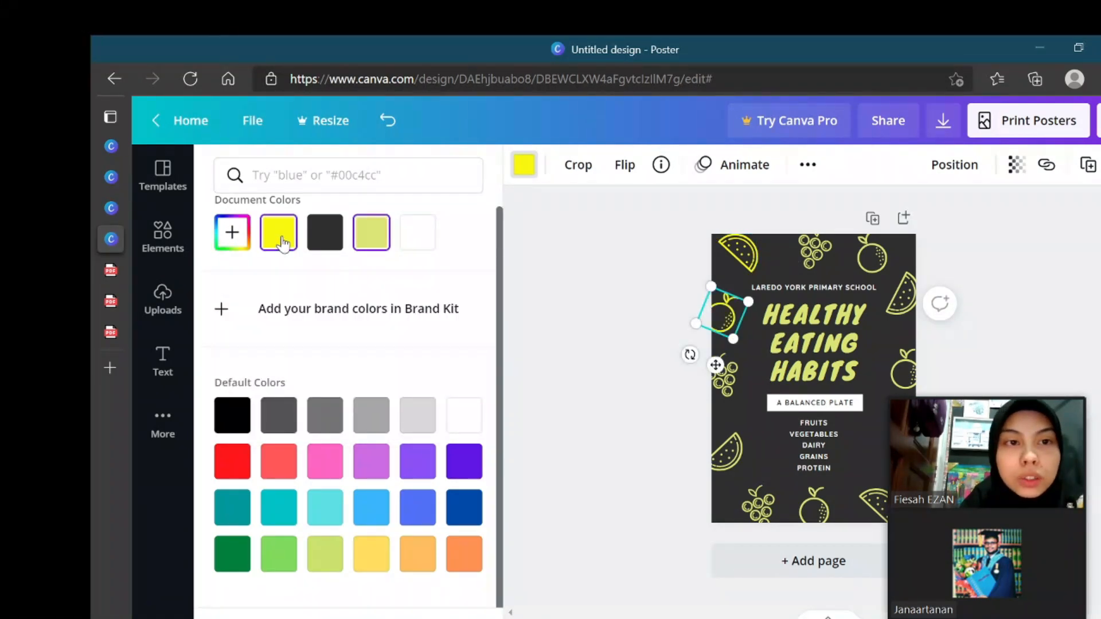
{"action": "left_click", "coordinate": [725, 377]}
{"action": "left_click", "coordinate": [290, 238]}
Step: Change the text colour of the HEALTHY EATING HABITS heading to the bright yellow document colour
{"action": "left_click", "coordinate": [795, 342]}
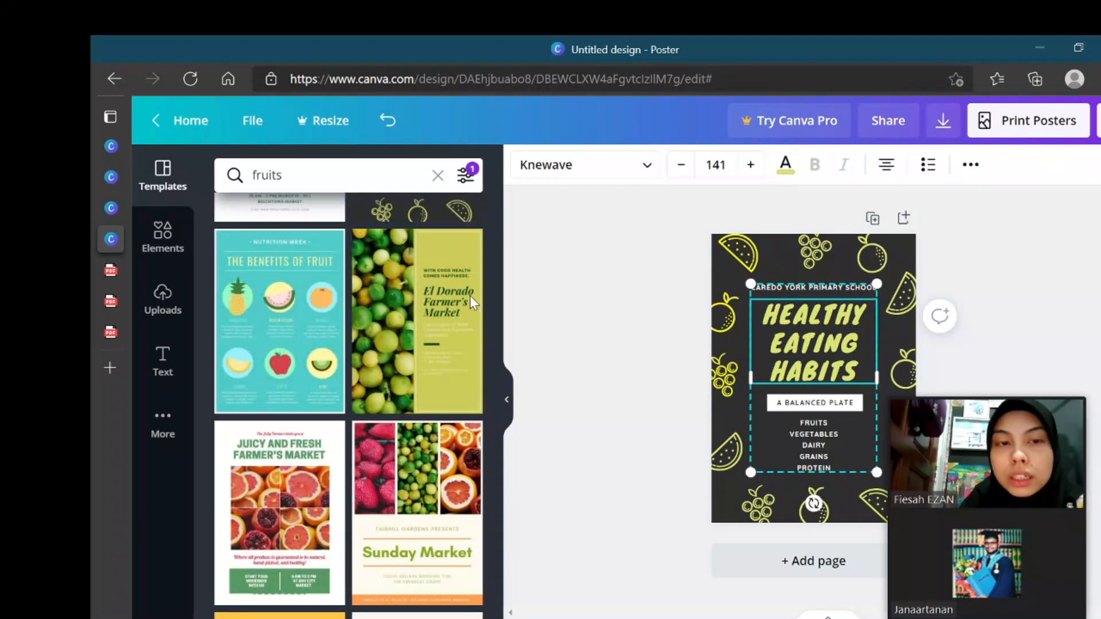
{"action": "left_click", "coordinate": [784, 165]}
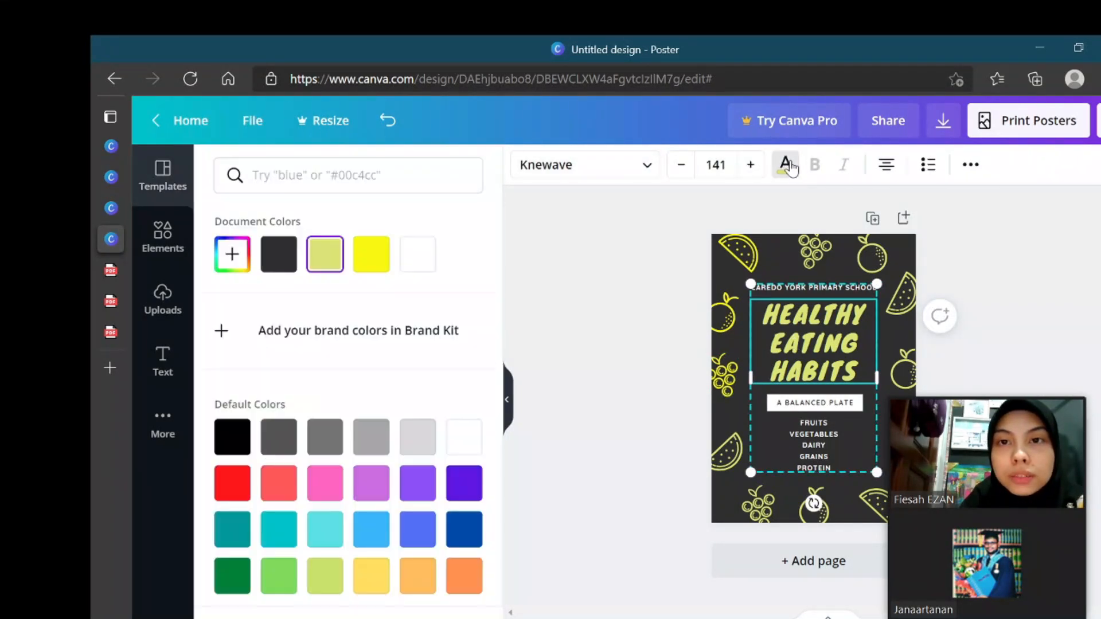
{"action": "left_click", "coordinate": [379, 264]}
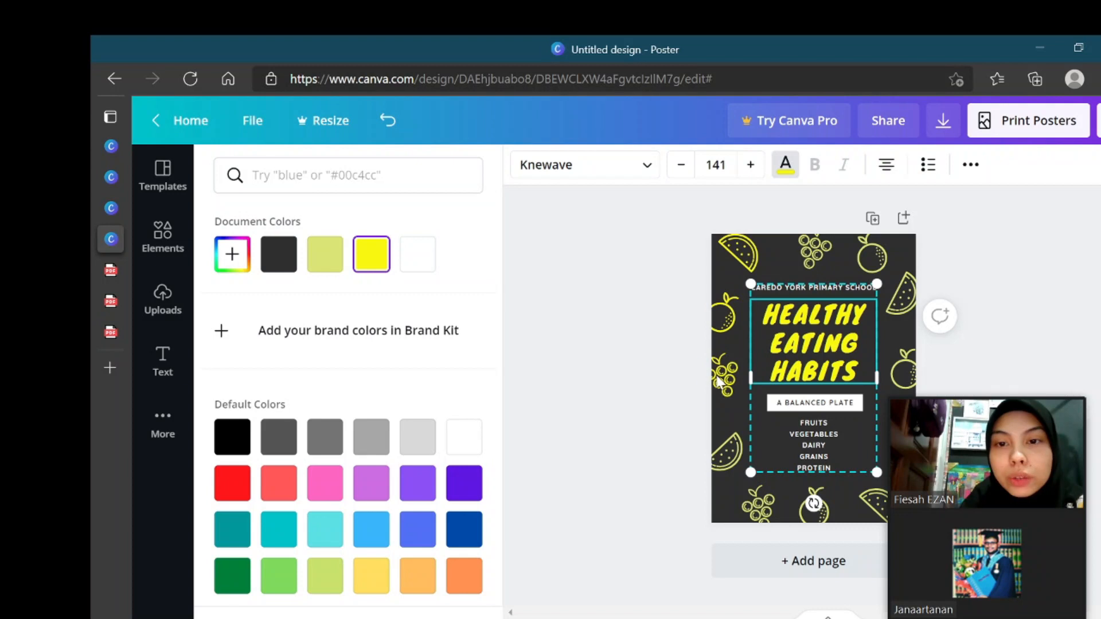
Step: Recolour the watermelon slice near the poster's lower-left corner with the bright yellow document colour
{"action": "left_click", "coordinate": [722, 439]}
{"action": "left_click", "coordinate": [523, 164]}
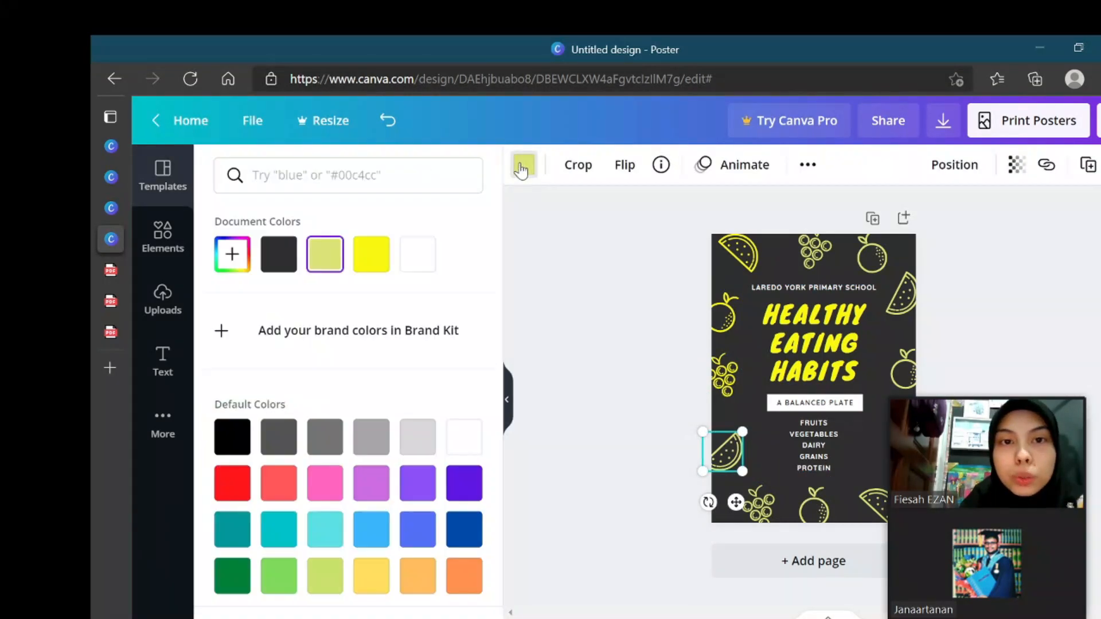
{"action": "left_click", "coordinate": [372, 256]}
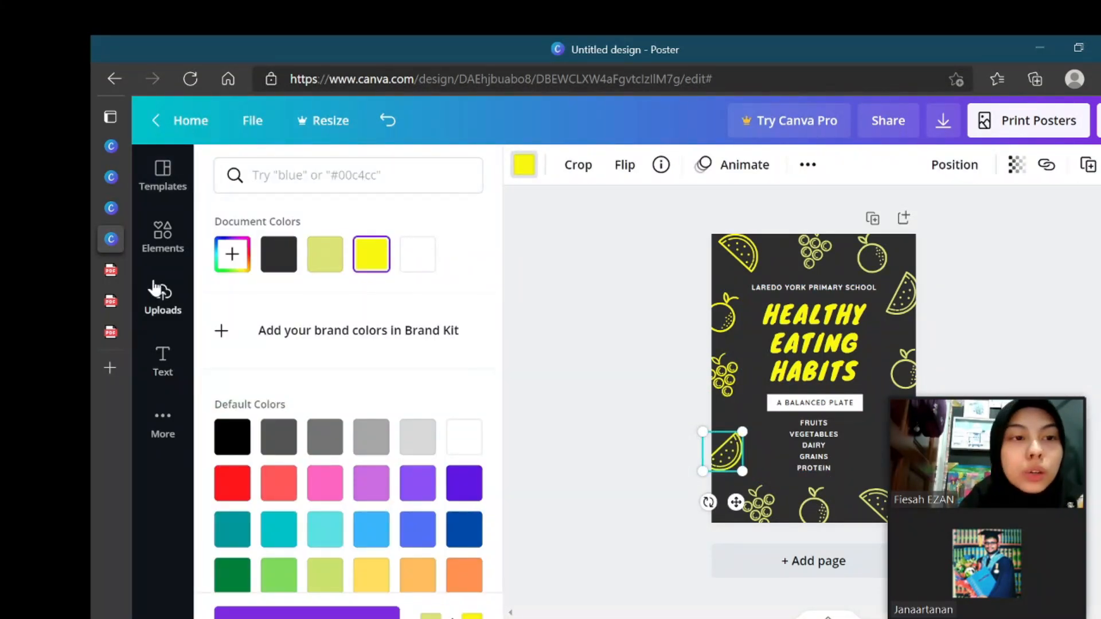
Step: Search the elements library for "fruit"
{"action": "left_click", "coordinate": [162, 246]}
{"action": "left_click", "coordinate": [284, 175]}
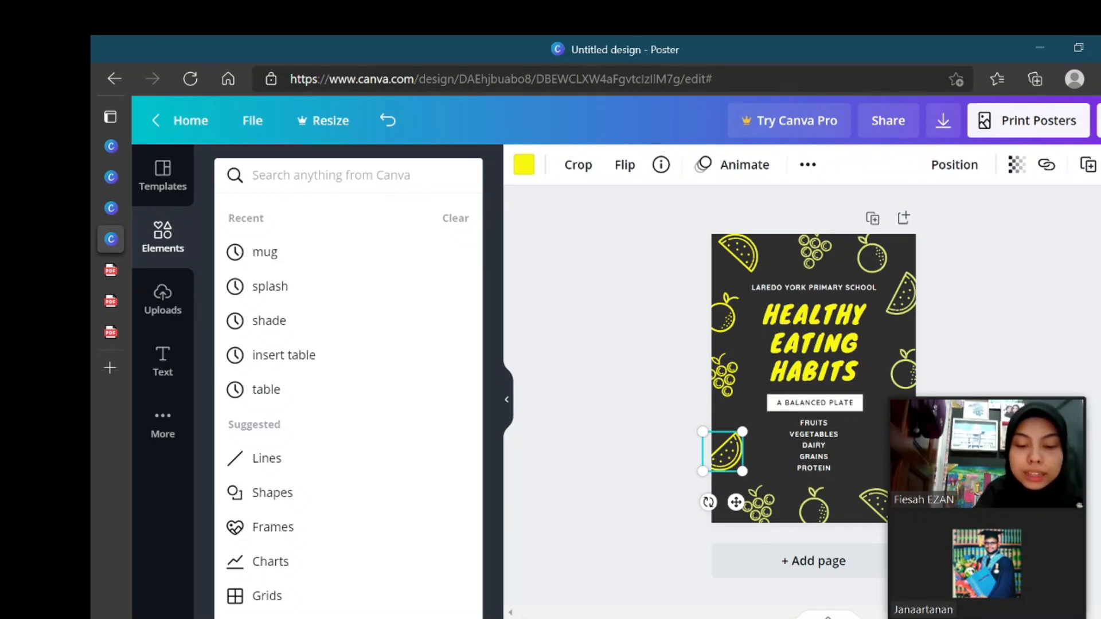
{"action": "type", "text": "fruit"}
{"action": "left_click", "coordinate": [323, 285]}
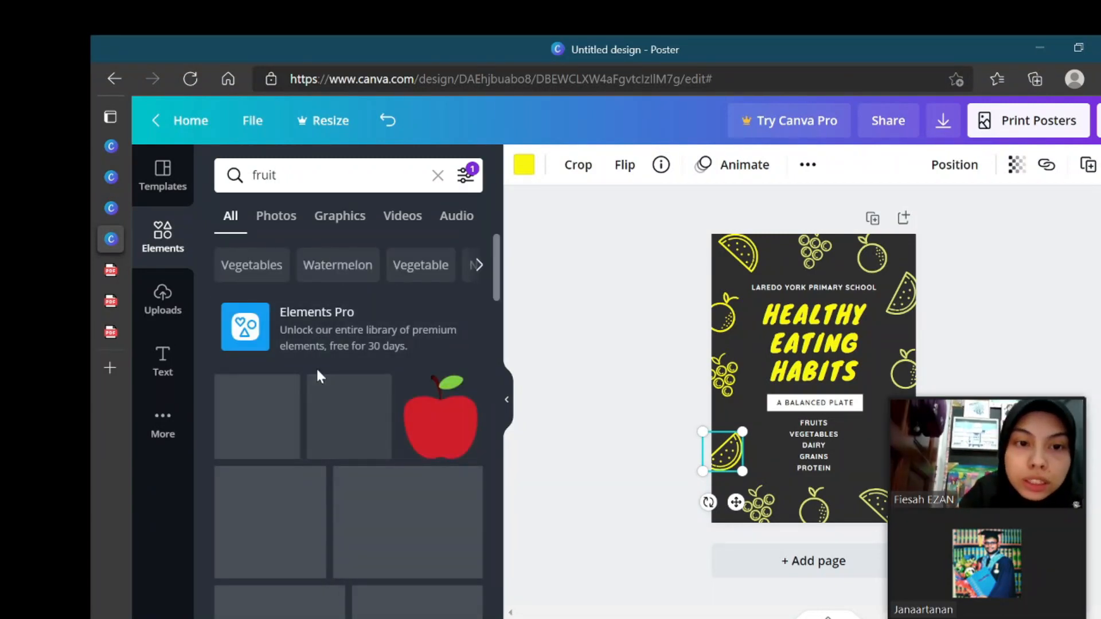
{"action": "scroll", "coordinate": [296, 466], "scroll_direction": "down", "scroll_amount": 1}
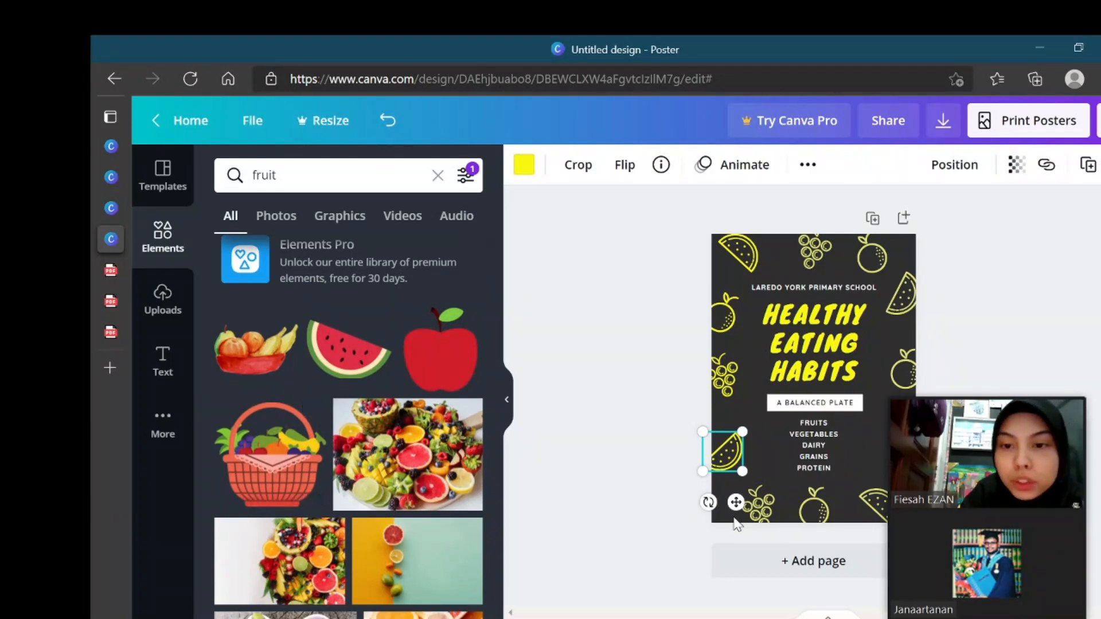
Step: Delete the watermelon slice and grapes in the poster's lower-right area and the orange along its bottom edge
{"action": "mouse_move", "coordinate": [982, 399]}
{"action": "left_click_drag", "start_coordinate": [981, 398], "coordinate": [1031, 389]}
{"action": "left_click", "coordinate": [881, 510]}
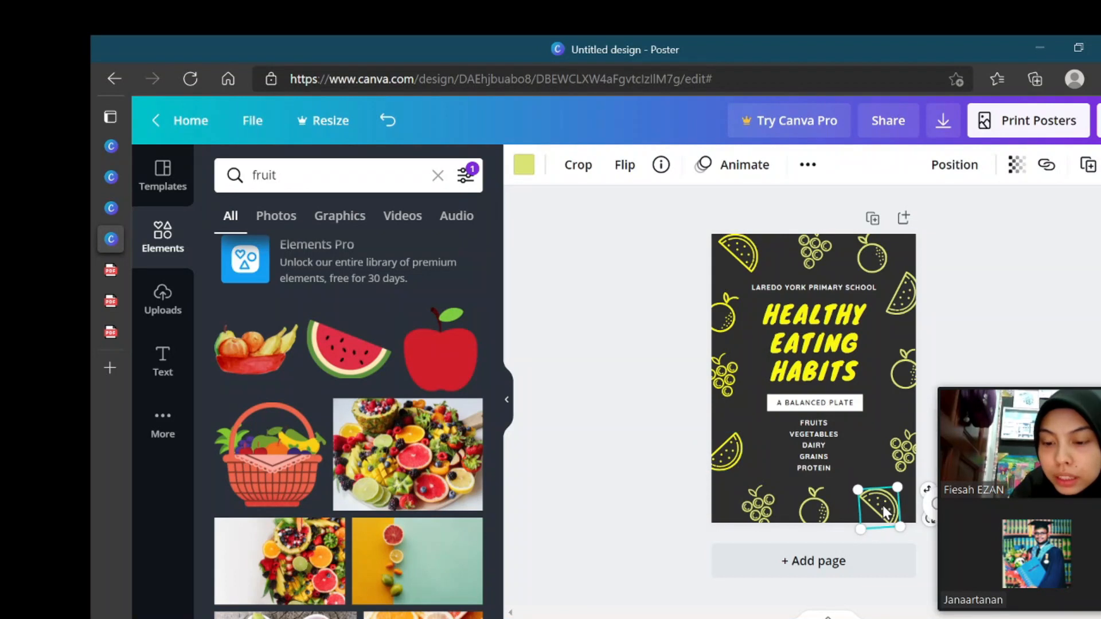
{"action": "key", "text": "Delete"}
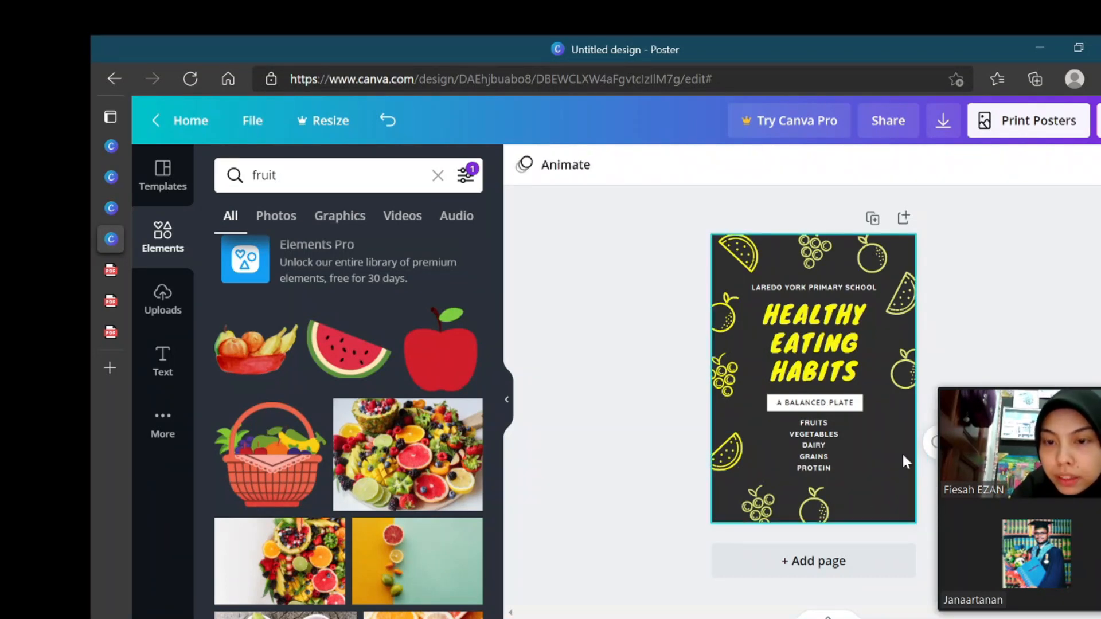
{"action": "left_click", "coordinate": [809, 509]}
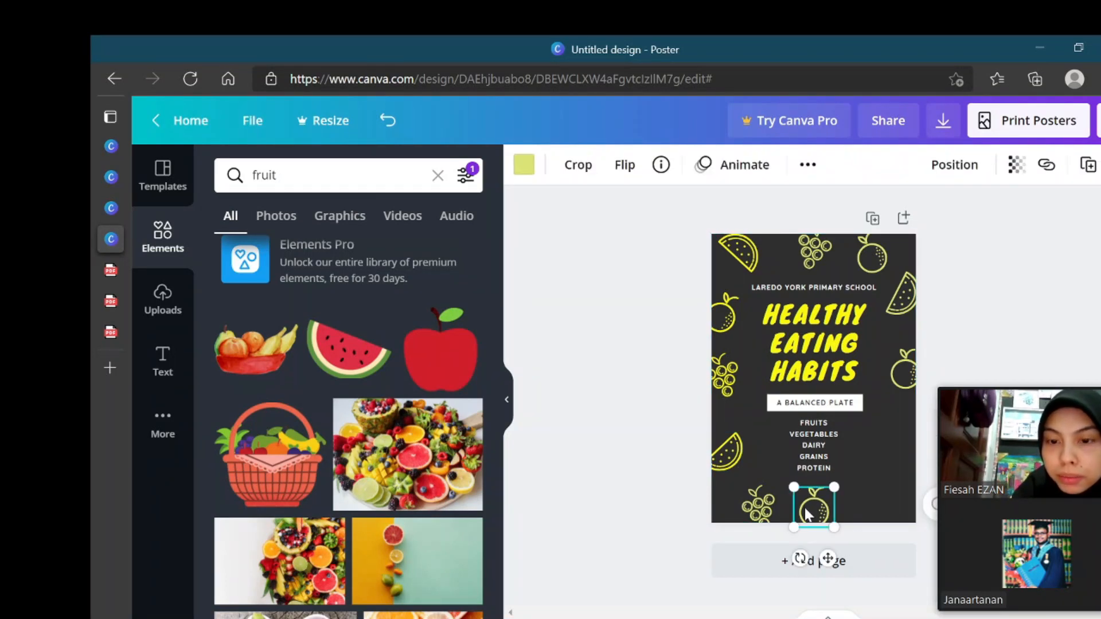
{"action": "key", "text": "Delete"}
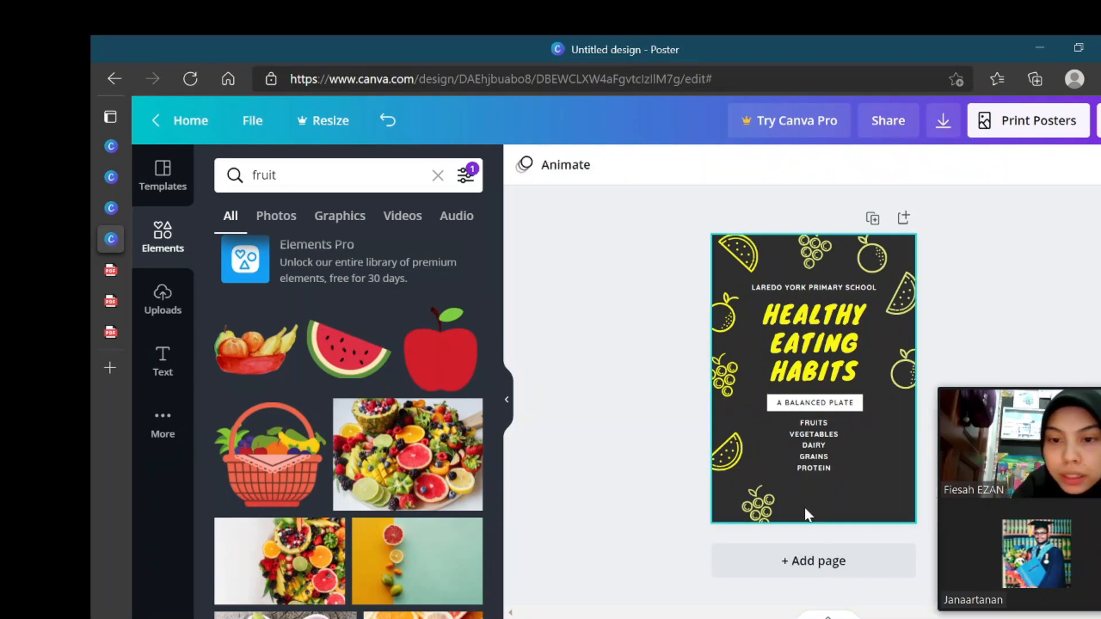
Step: Try to place the fruit basket graphic in the poster's lower-right corner, and undo the attempt
{"action": "left_click", "coordinate": [292, 466]}
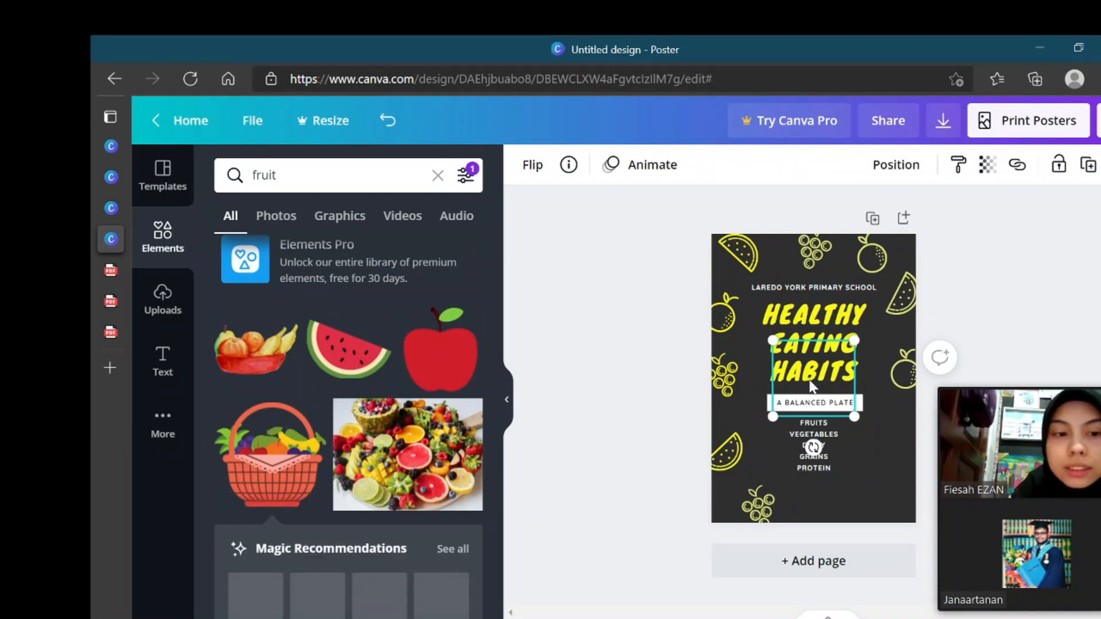
{"action": "left_click_drag", "start_coordinate": [824, 376], "coordinate": [877, 474]}
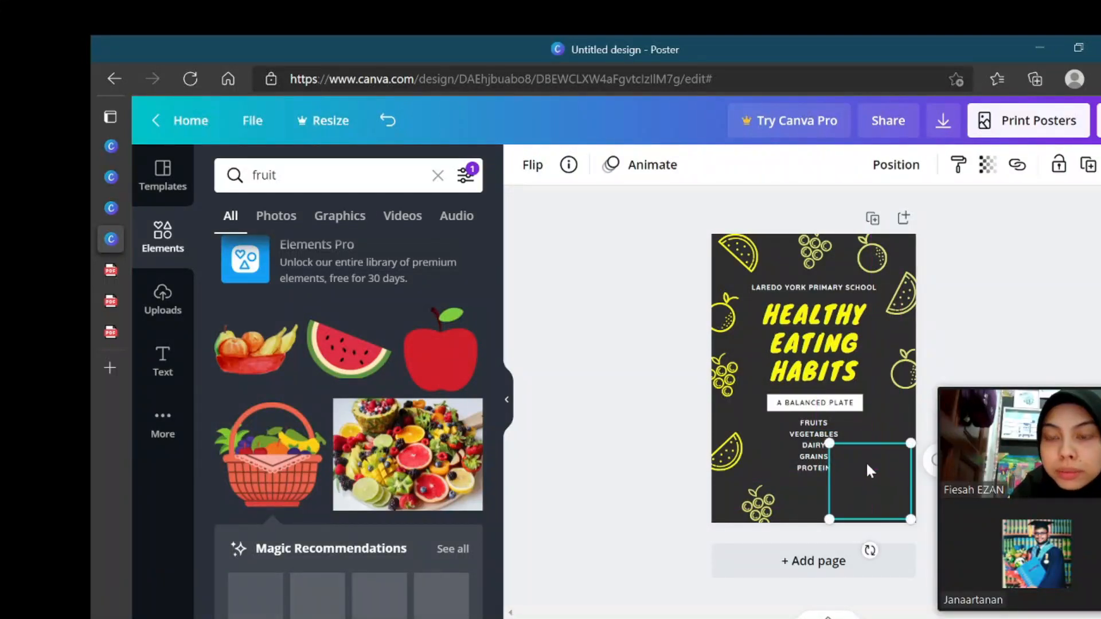
{"action": "left_click", "coordinate": [283, 482]}
{"action": "left_click_drag", "start_coordinate": [813, 370], "coordinate": [869, 474]}
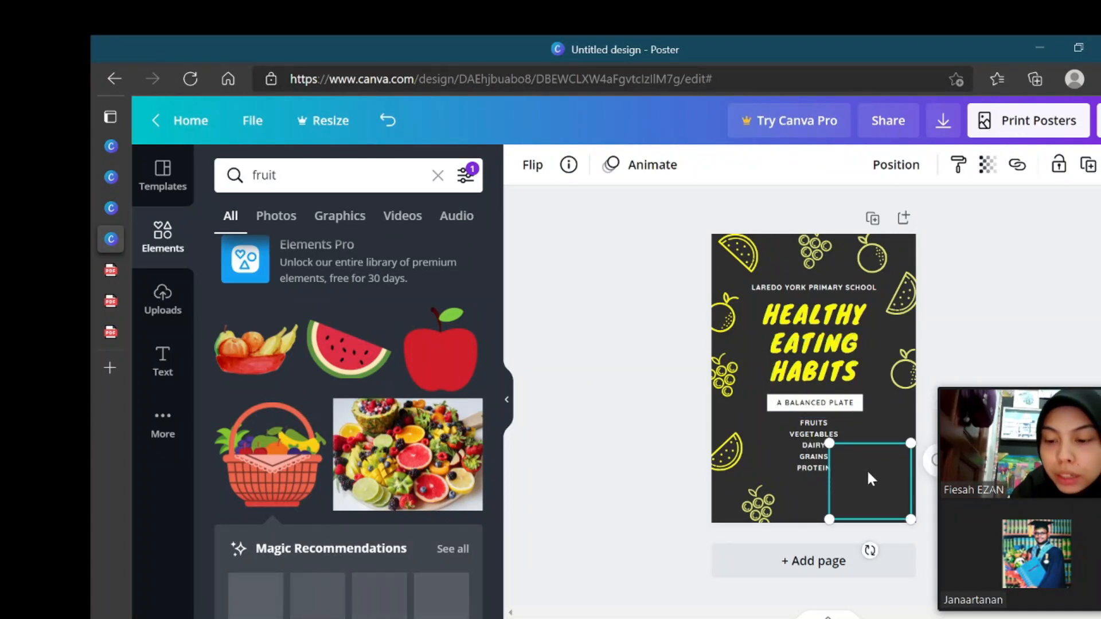
{"action": "key", "text": "ctrl+z"}
{"action": "key", "text": "ctrl+z"}
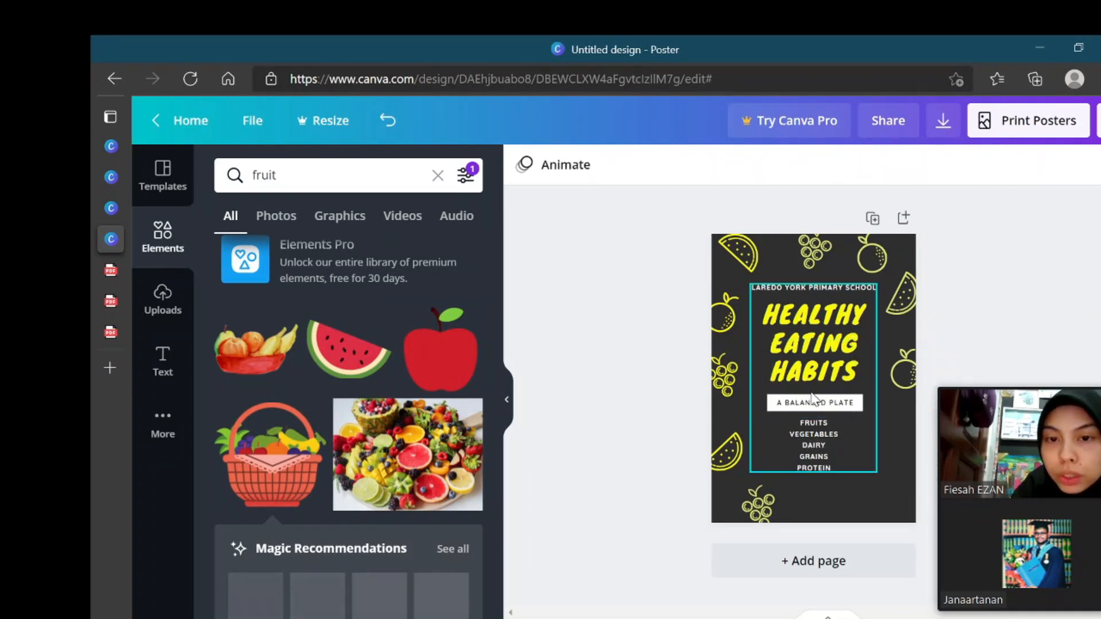
Step: Insert the assorted fruit photo, scaled down in the poster's lower-right corner, and nudge the text group slightly right
{"action": "left_click", "coordinate": [400, 447]}
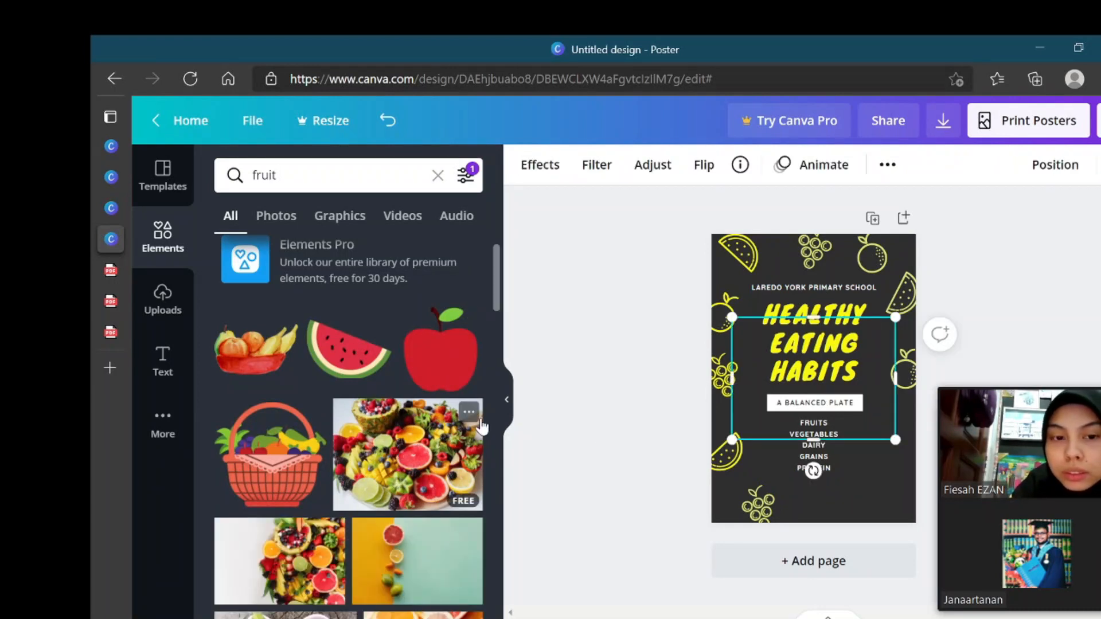
{"action": "scroll", "coordinate": [363, 473], "scroll_direction": "down", "scroll_amount": 4}
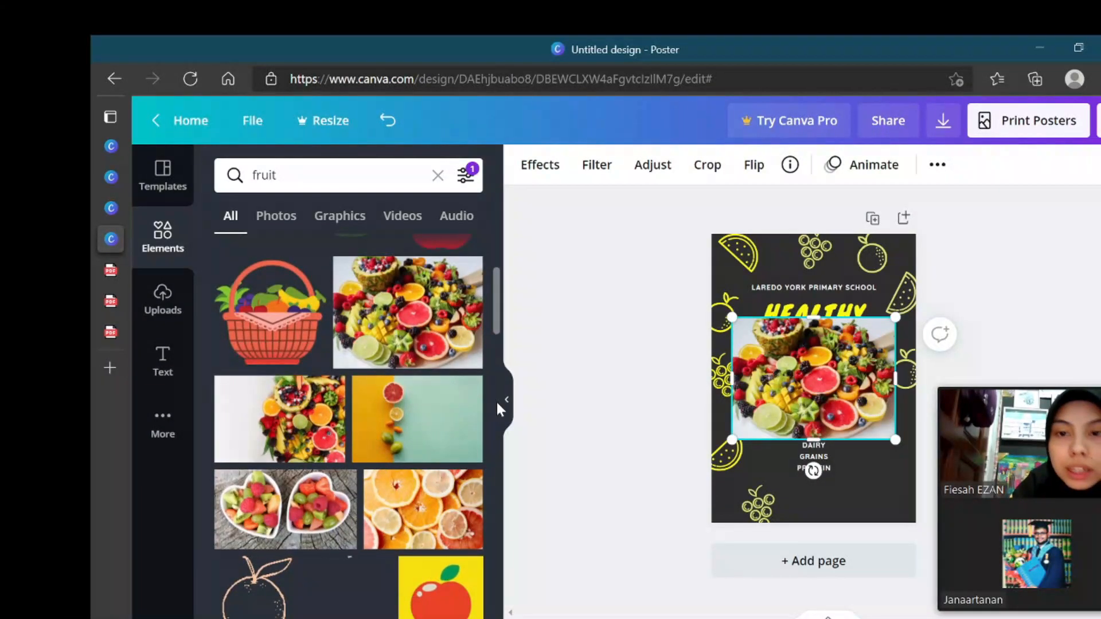
{"action": "left_click_drag", "start_coordinate": [732, 440], "coordinate": [867, 488]}
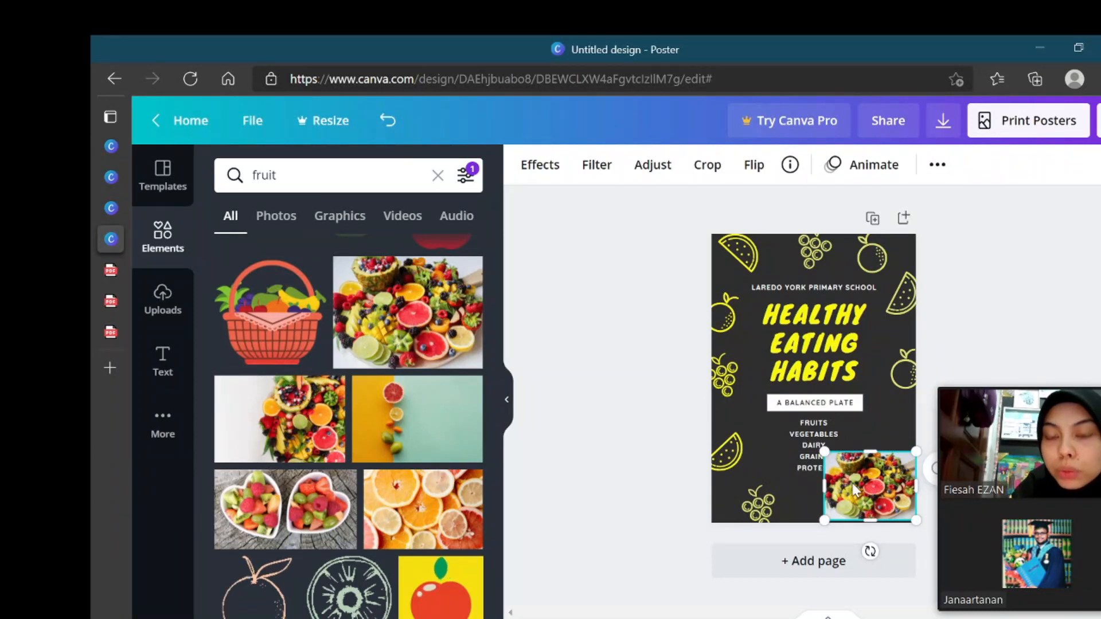
{"action": "left_click", "coordinate": [802, 448]}
{"action": "mouse_move", "coordinate": [803, 448]}
{"action": "left_mouse_down"}
{"action": "mouse_move", "coordinate": [806, 407]}
{"action": "mouse_move", "coordinate": [805, 439]}
{"action": "left_mouse_up"}
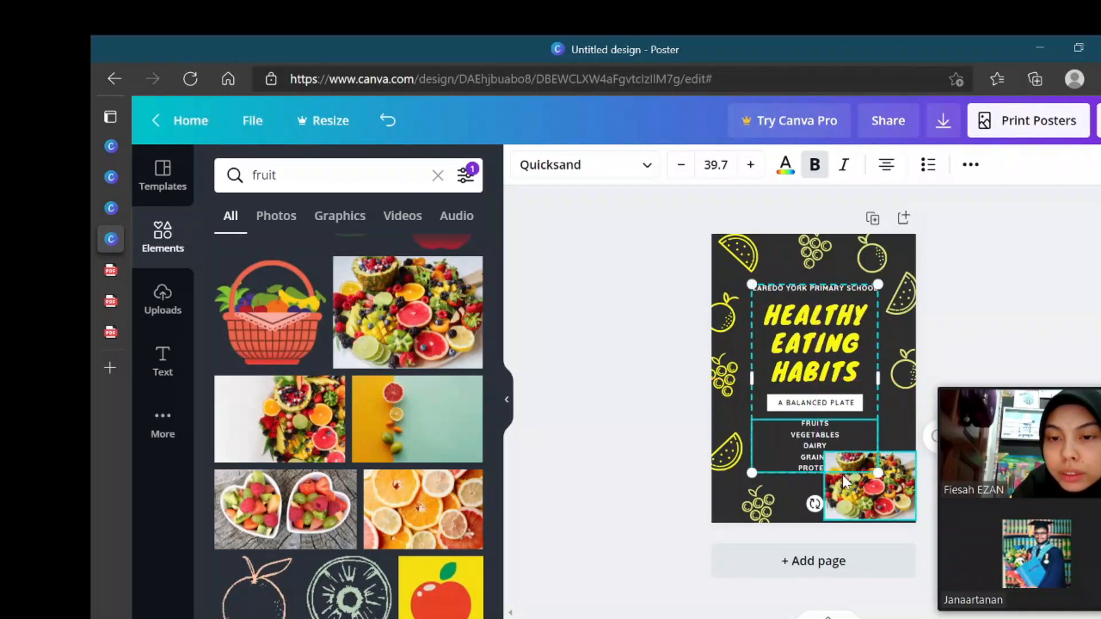
Step: Widen the fruit photo into a strip across the poster's full bottom edge, and delete the grapes in the lower-left corner
{"action": "left_click", "coordinate": [872, 497]}
{"action": "left_click_drag", "start_coordinate": [825, 487], "coordinate": [703, 495]}
{"action": "left_click_drag", "start_coordinate": [835, 466], "coordinate": [905, 471]}
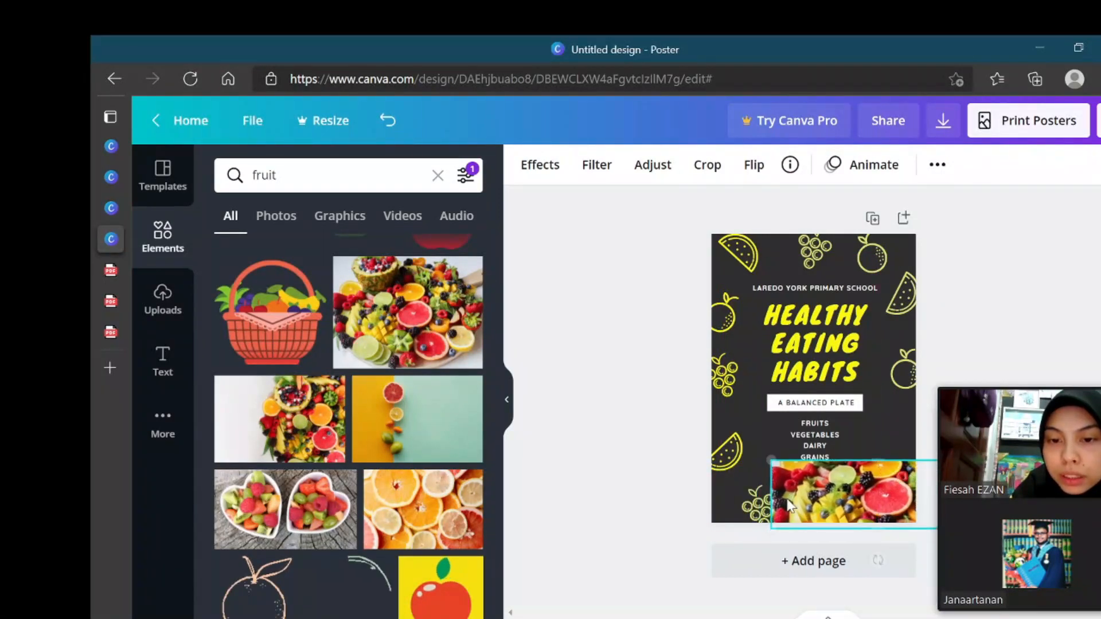
{"action": "left_click", "coordinate": [754, 502]}
{"action": "key", "text": "Delete"}
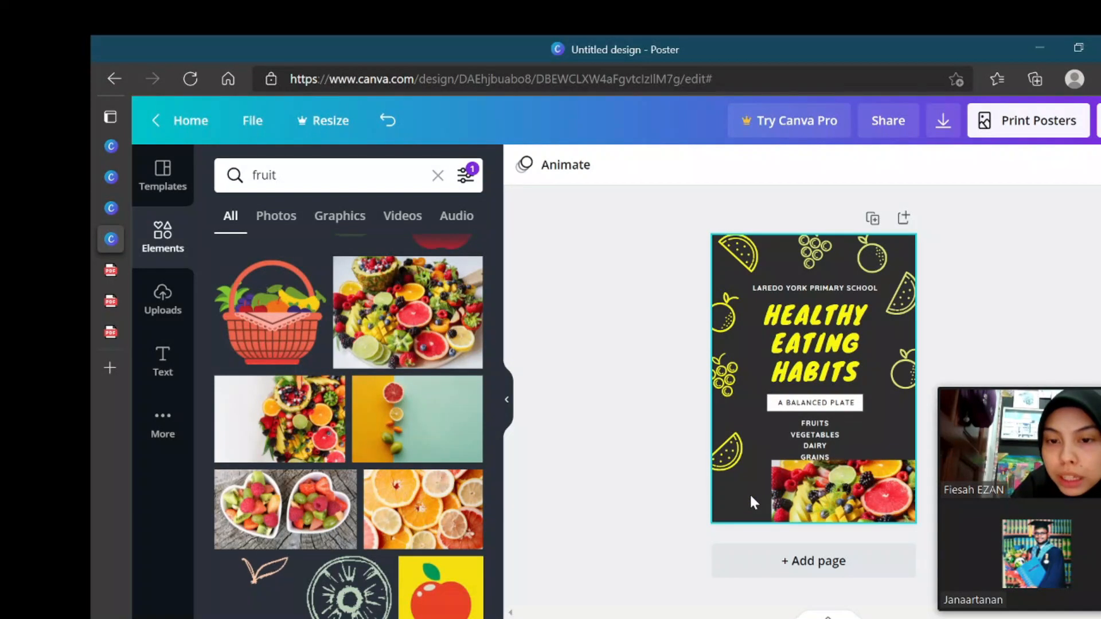
{"action": "left_click_drag", "start_coordinate": [824, 493], "coordinate": [767, 510]}
{"action": "left_click", "coordinate": [663, 446]}
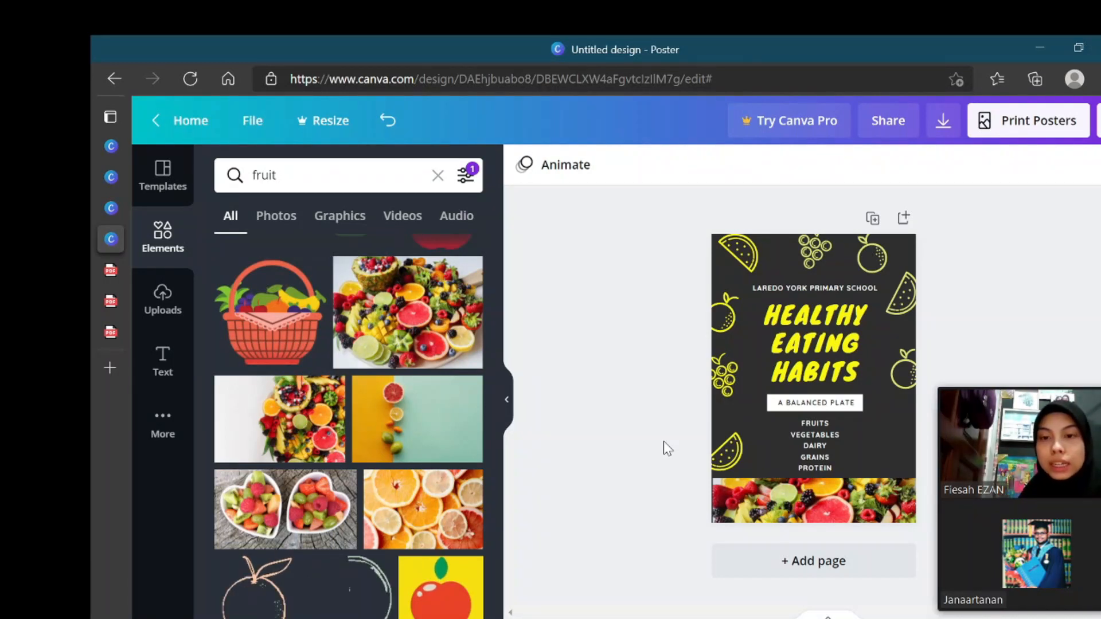
Step: Set the transparency of the fruit photo strip to 36
{"action": "left_click", "coordinate": [824, 515]}
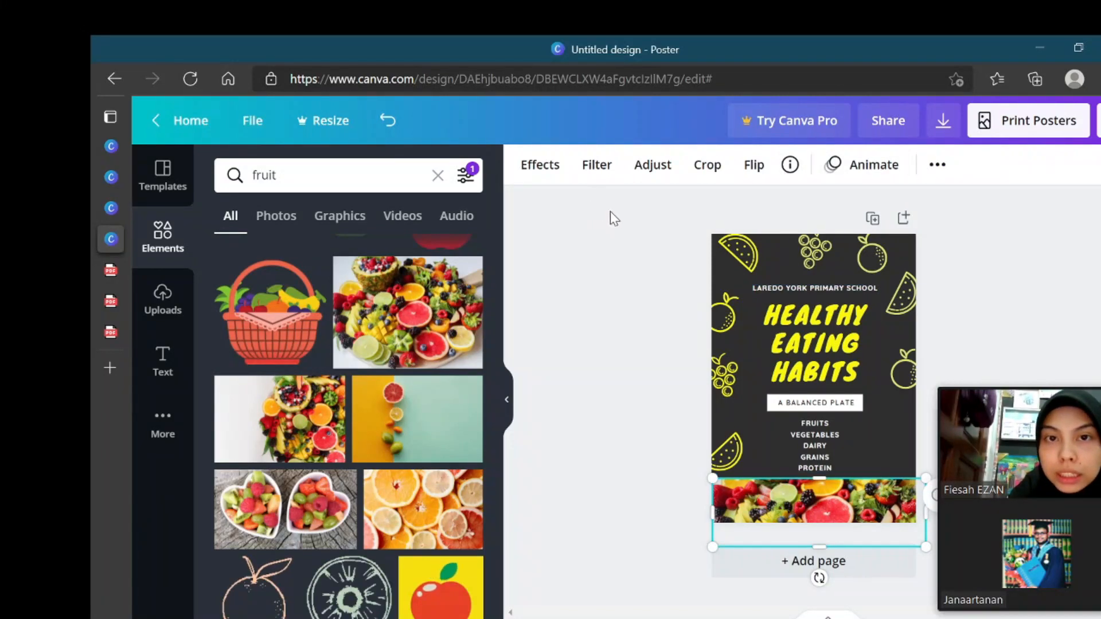
{"action": "left_click", "coordinate": [939, 167]}
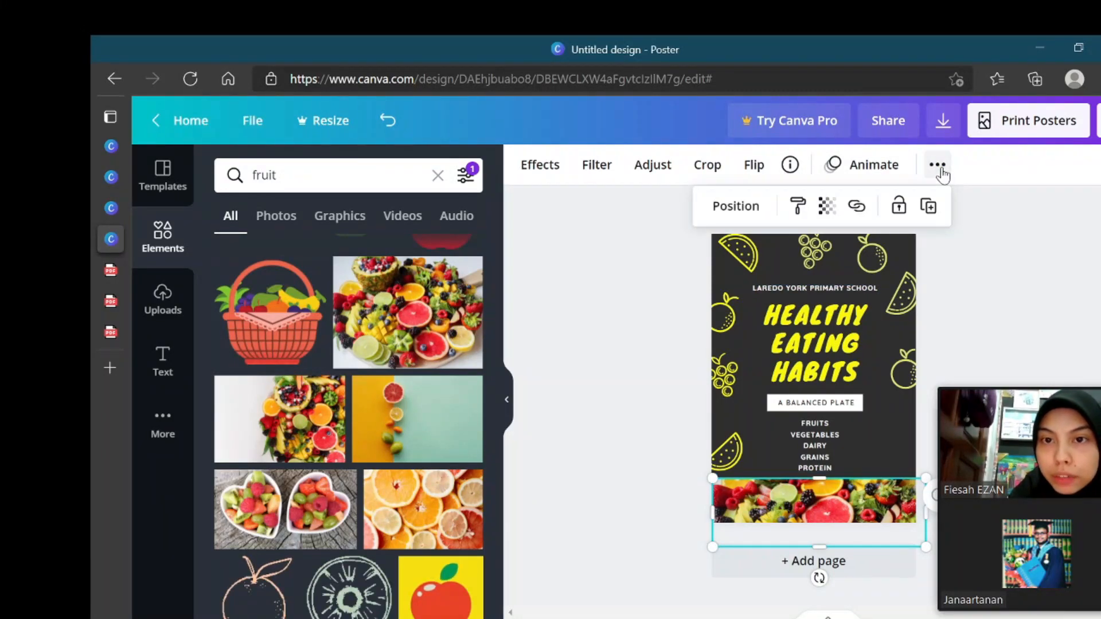
{"action": "left_click", "coordinate": [826, 207]}
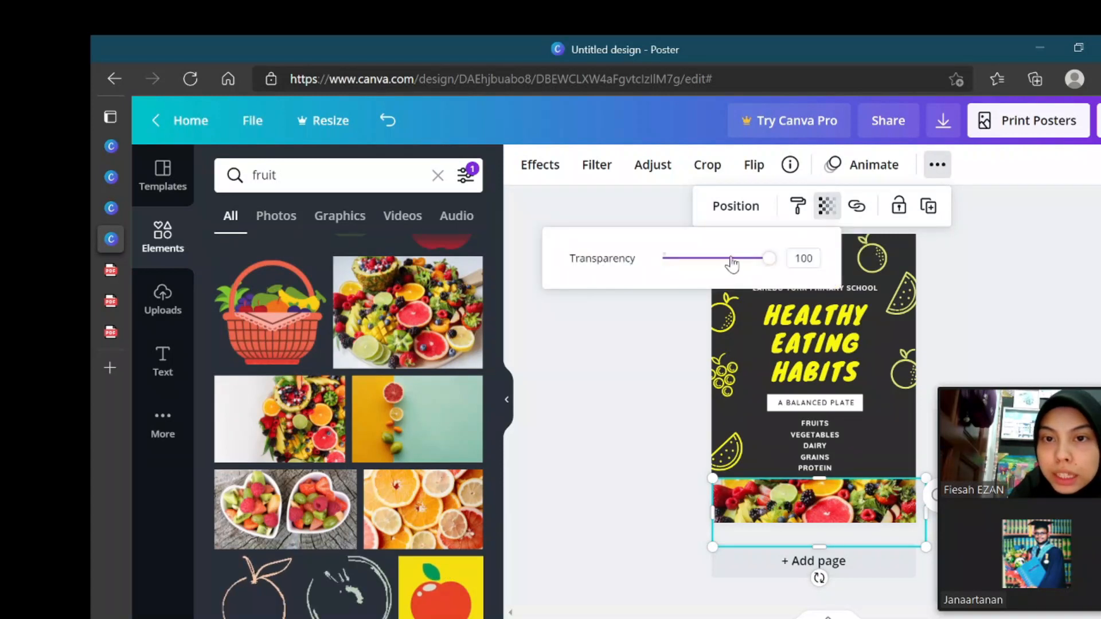
{"action": "left_click_drag", "start_coordinate": [767, 265], "coordinate": [703, 274]}
{"action": "left_click", "coordinate": [665, 395]}
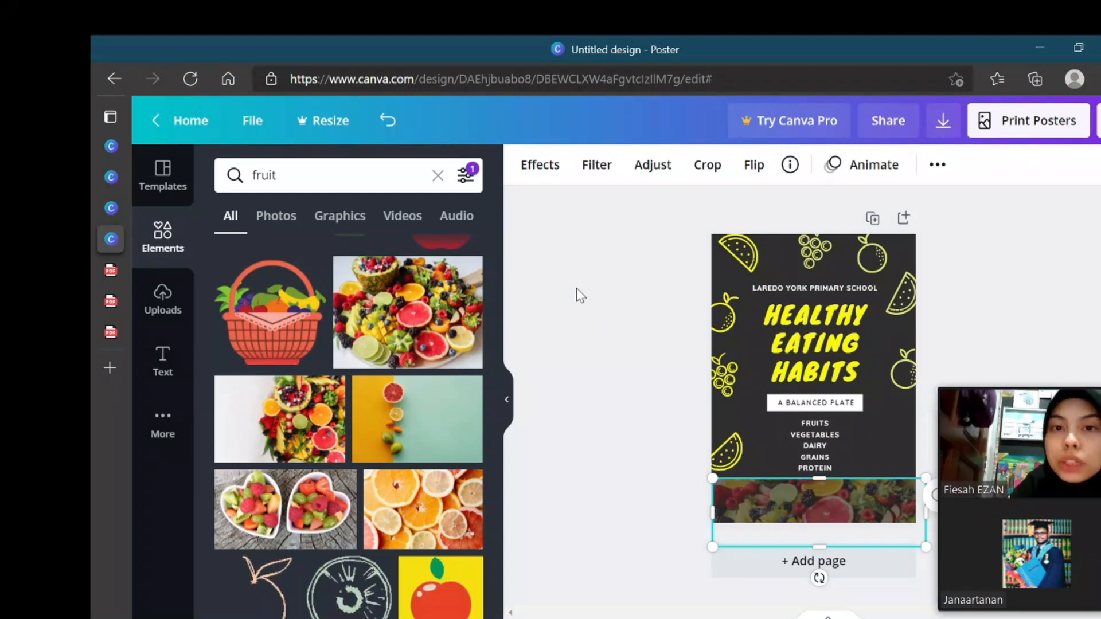
Step: Restore the fruit photo strip's transparency value to 100
{"action": "left_click", "coordinate": [937, 165]}
{"action": "left_click", "coordinate": [827, 207]}
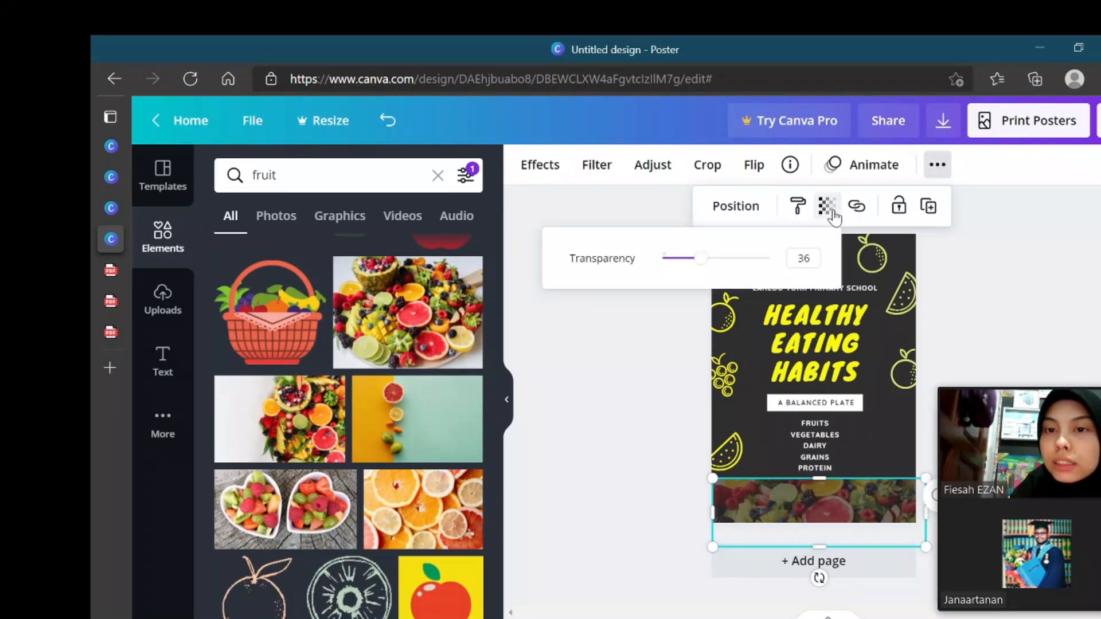
{"action": "left_click_drag", "start_coordinate": [765, 265], "coordinate": [770, 257]}
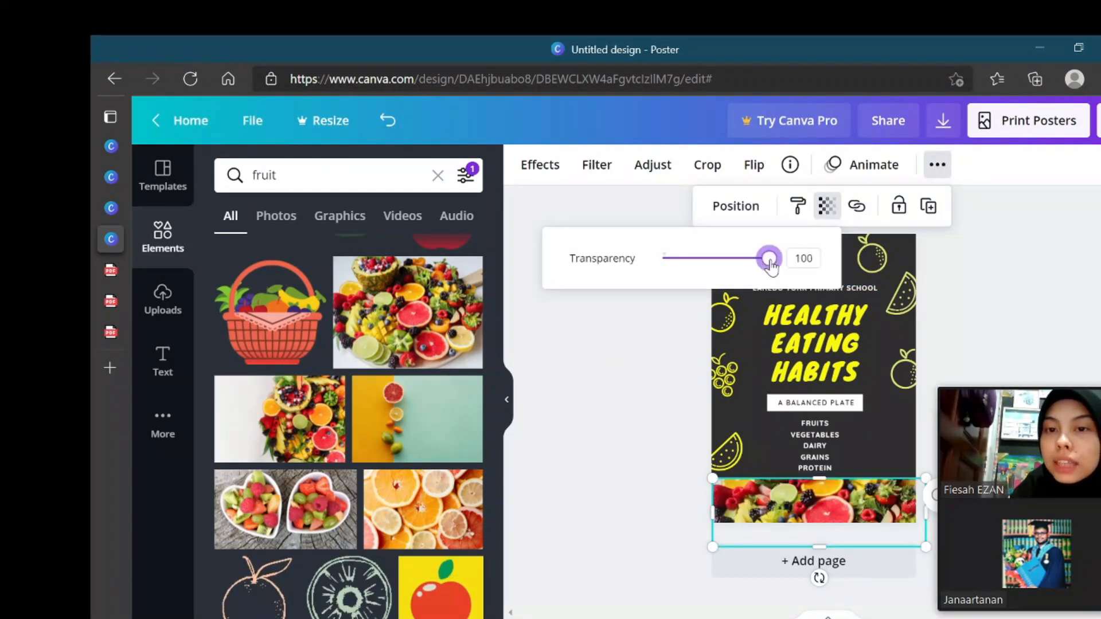
{"action": "left_click", "coordinate": [602, 404]}
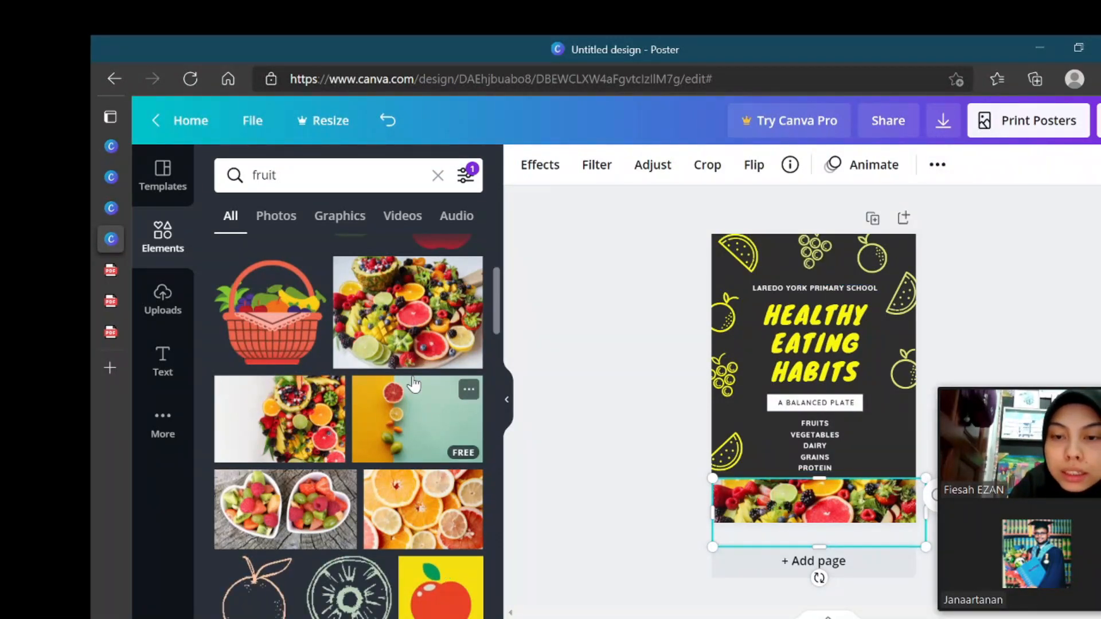
Step: Insert the apple, lemon and orange slices graphic and rotate it diagonally beside the food list, just above the photo strip
{"action": "scroll", "coordinate": [413, 384], "scroll_direction": "down", "scroll_amount": 6}
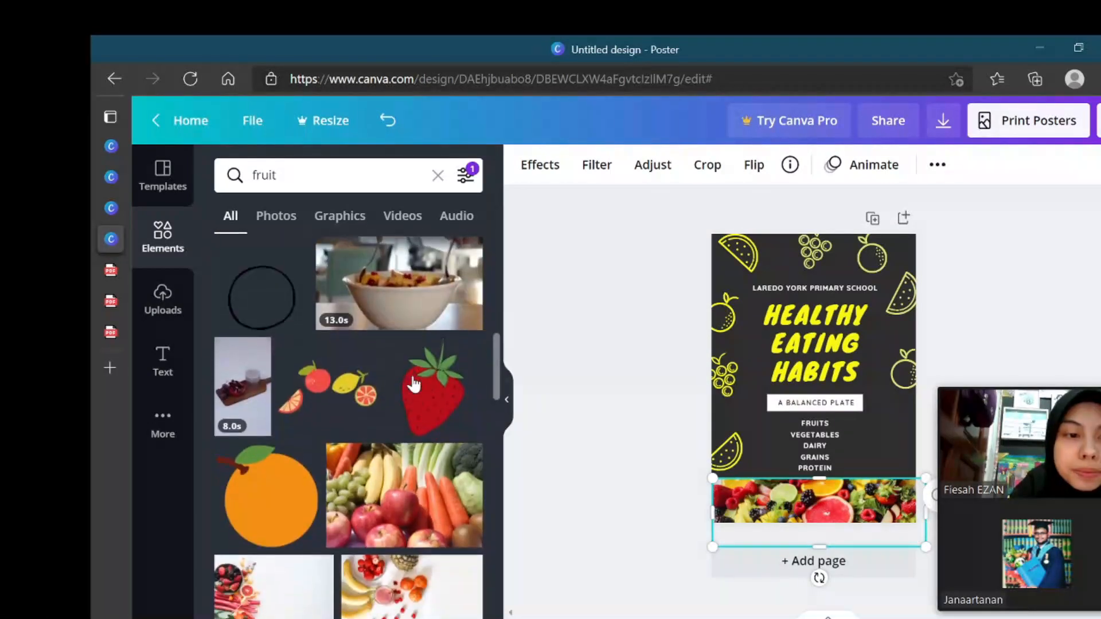
{"action": "left_click", "coordinate": [343, 388]}
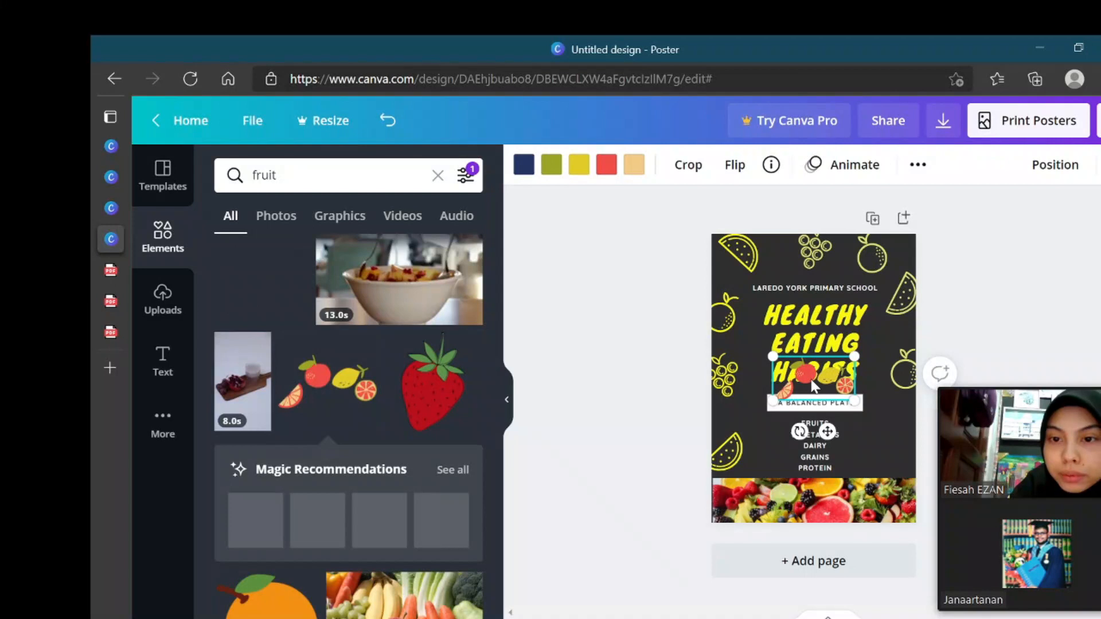
{"action": "left_click_drag", "start_coordinate": [827, 429], "coordinate": [856, 421]}
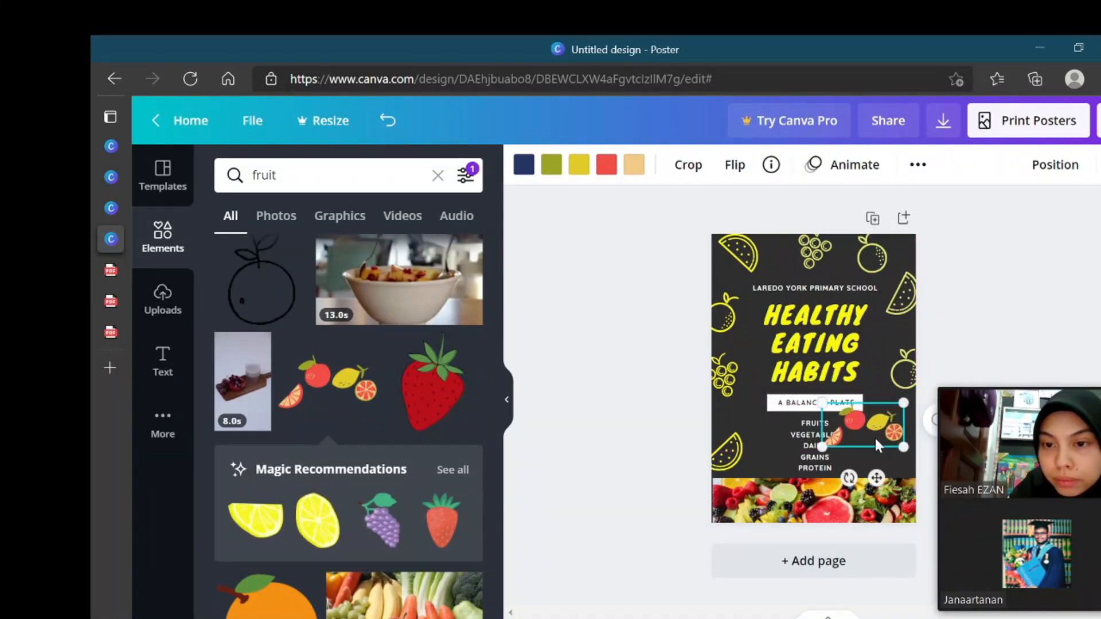
{"action": "left_click_drag", "start_coordinate": [849, 478], "coordinate": [836, 377]}
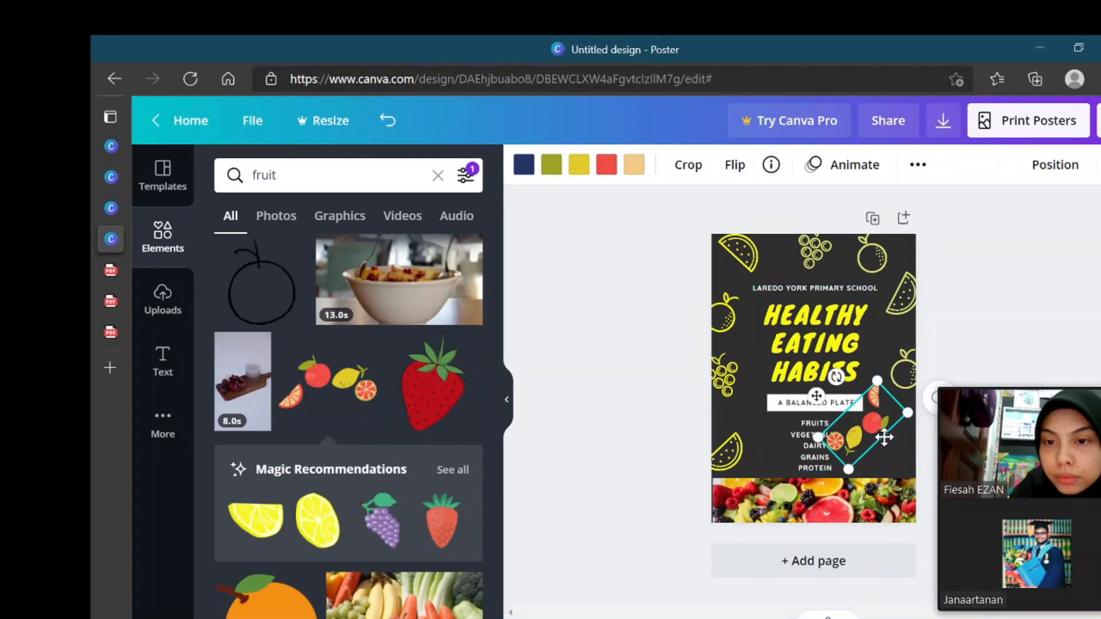
{"action": "left_click_drag", "start_coordinate": [875, 431], "coordinate": [895, 446]}
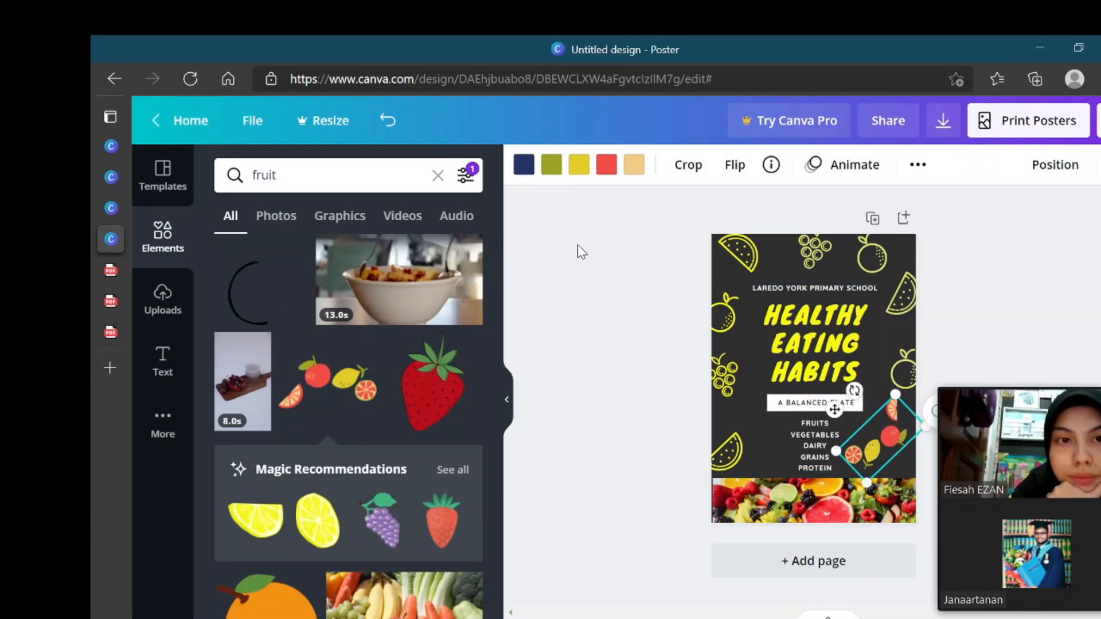
{"action": "left_click", "coordinate": [510, 403]}
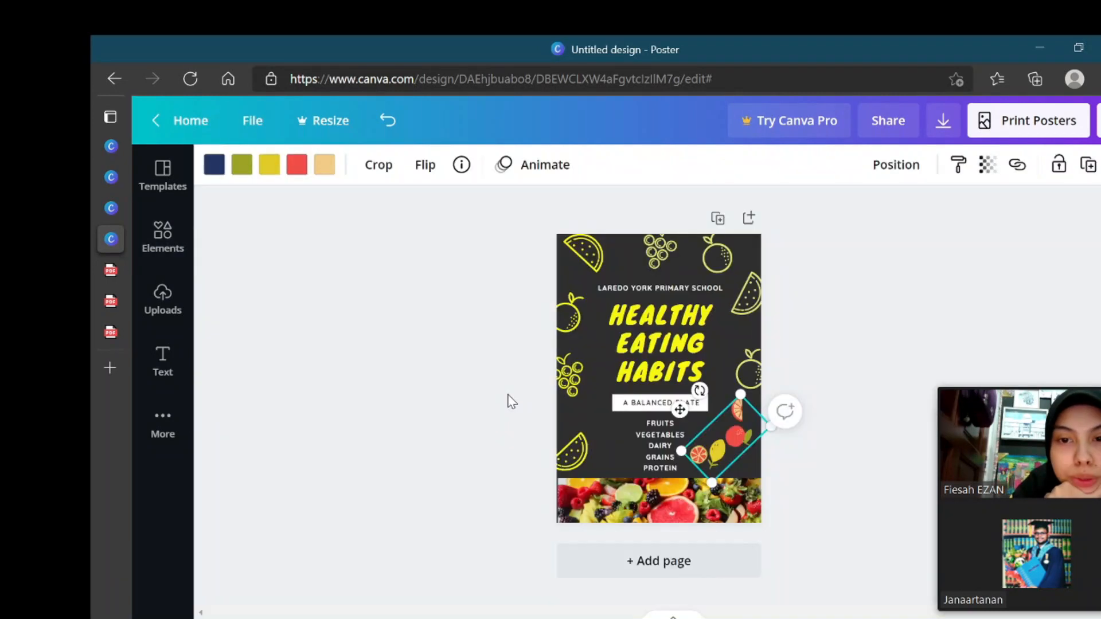
Step: Browse the available fonts for the HEALTHY EATING HABITS heading, including the premium ones, without changing the font
{"action": "left_click", "coordinate": [664, 330]}
{"action": "double_click", "coordinate": [664, 330]}
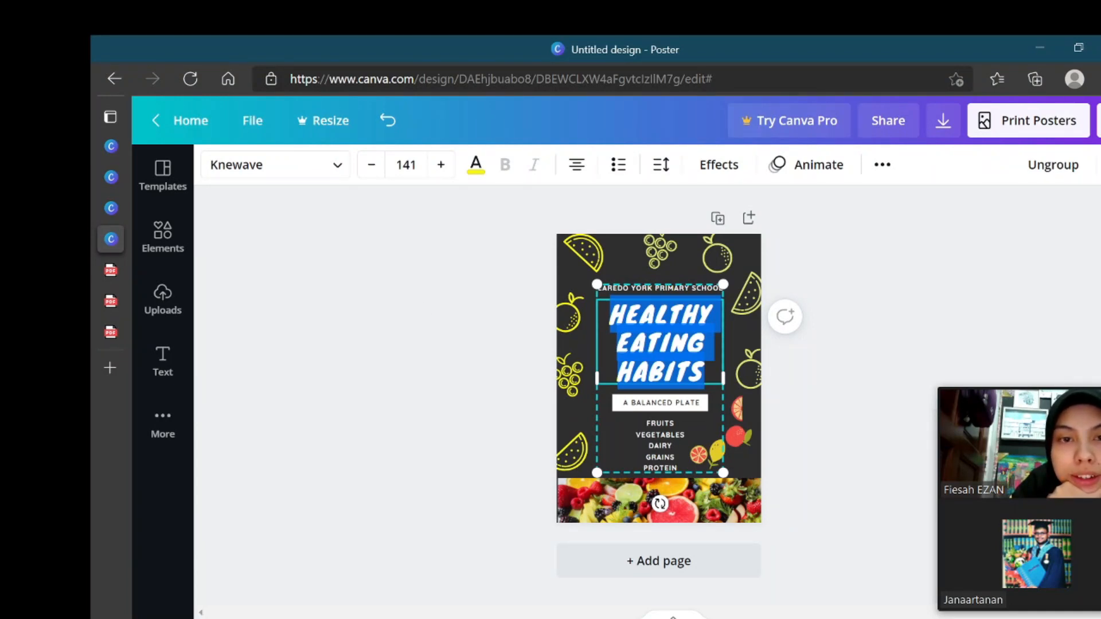
{"action": "left_click", "coordinate": [337, 165]}
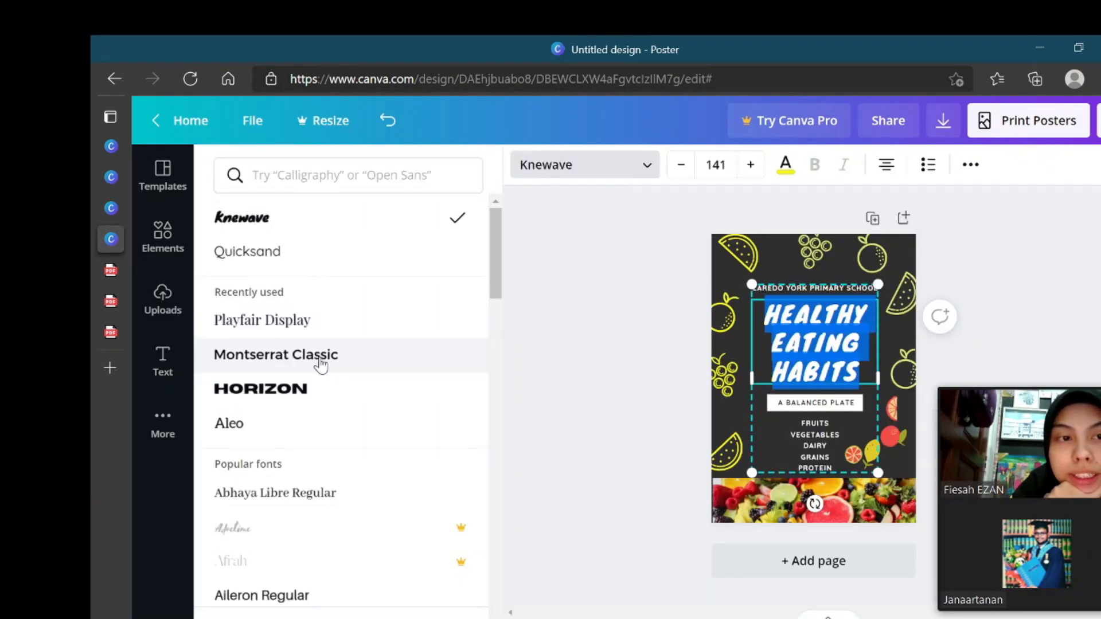
{"action": "scroll", "coordinate": [320, 366], "scroll_direction": "down", "scroll_amount": 8}
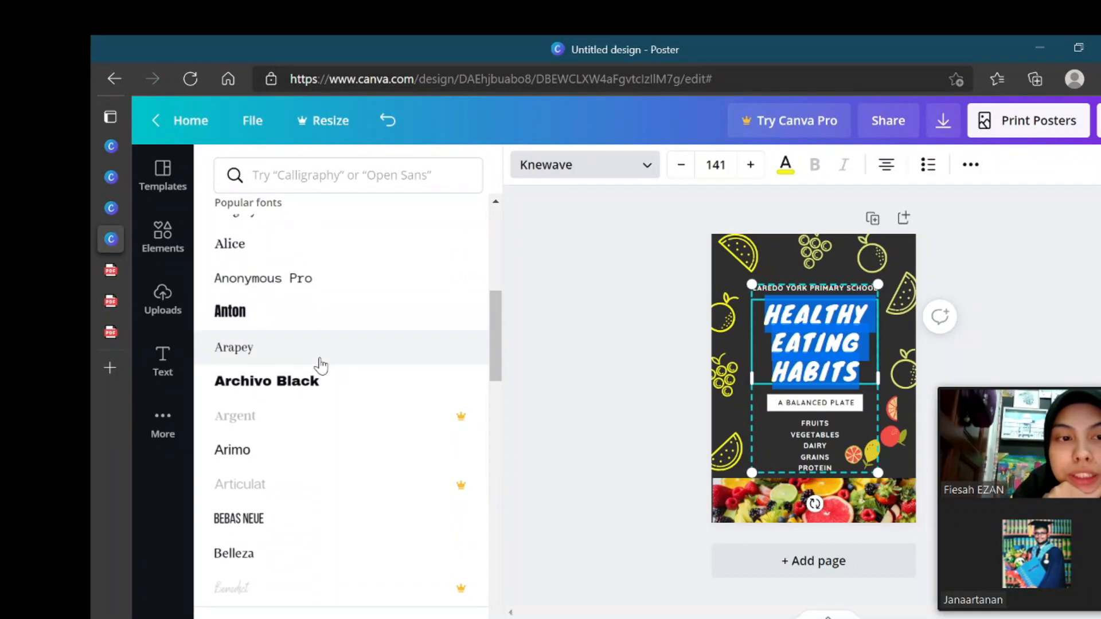
{"action": "scroll", "coordinate": [321, 365], "scroll_direction": "down", "scroll_amount": 1}
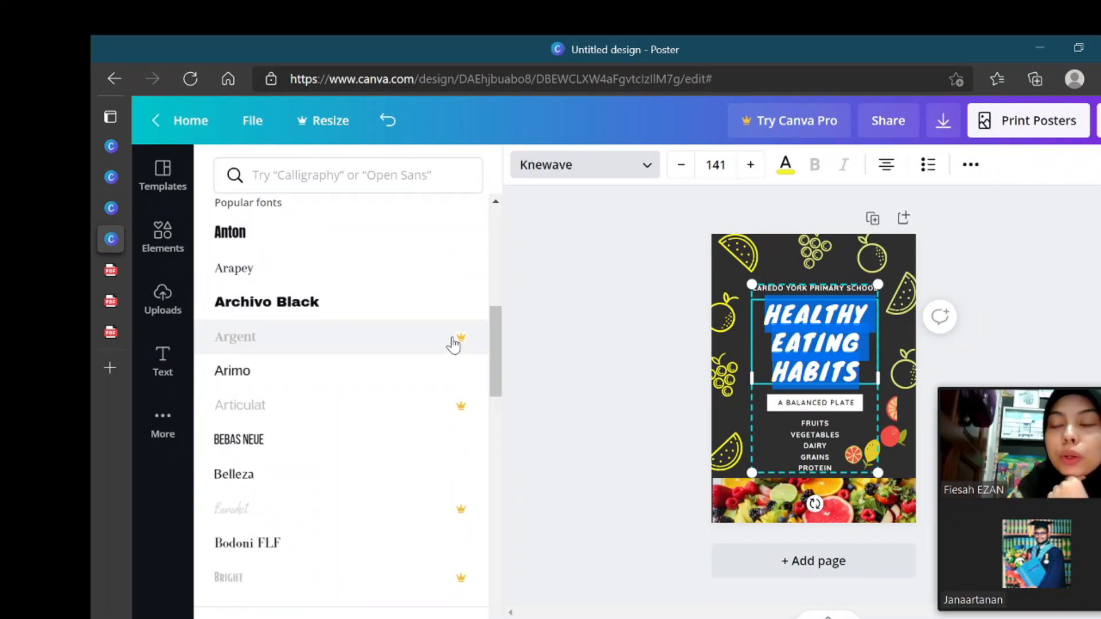
{"action": "key", "text": "Escape"}
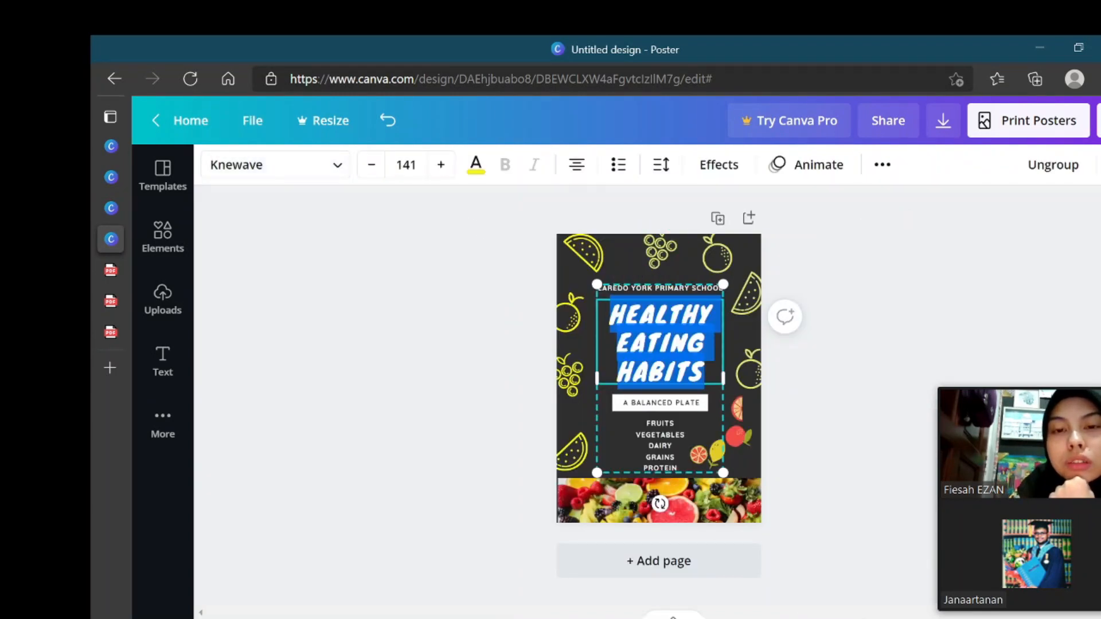
Step: Try to apply the premium Argent font to the HEALTHY EATING HABITS heading, and dismiss the subscription offer
{"action": "left_click", "coordinate": [671, 344]}
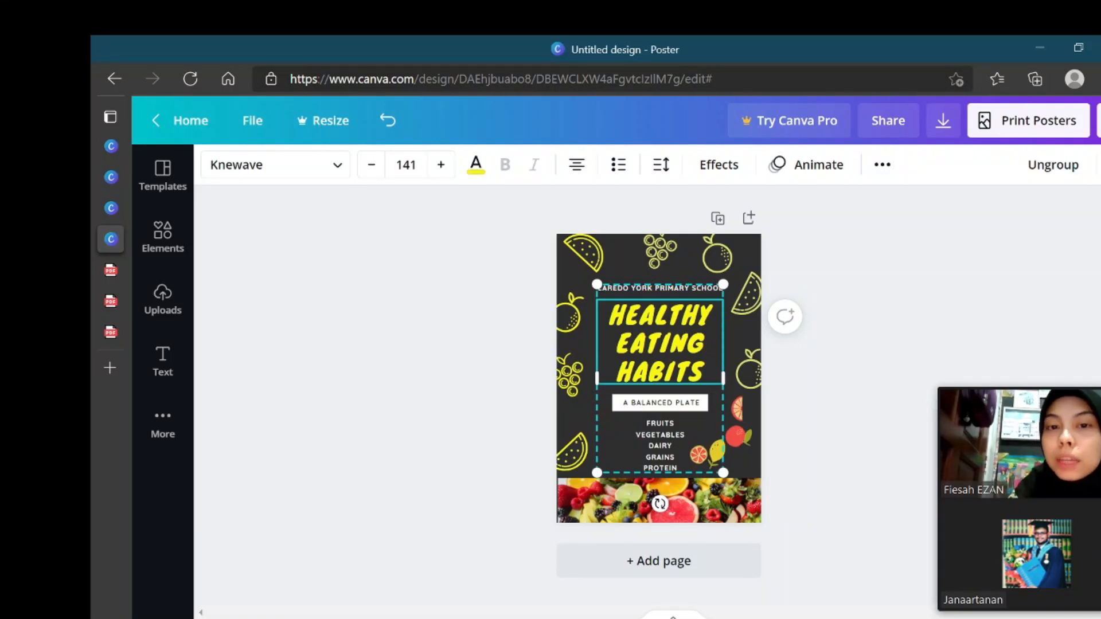
{"action": "left_click", "coordinate": [342, 172]}
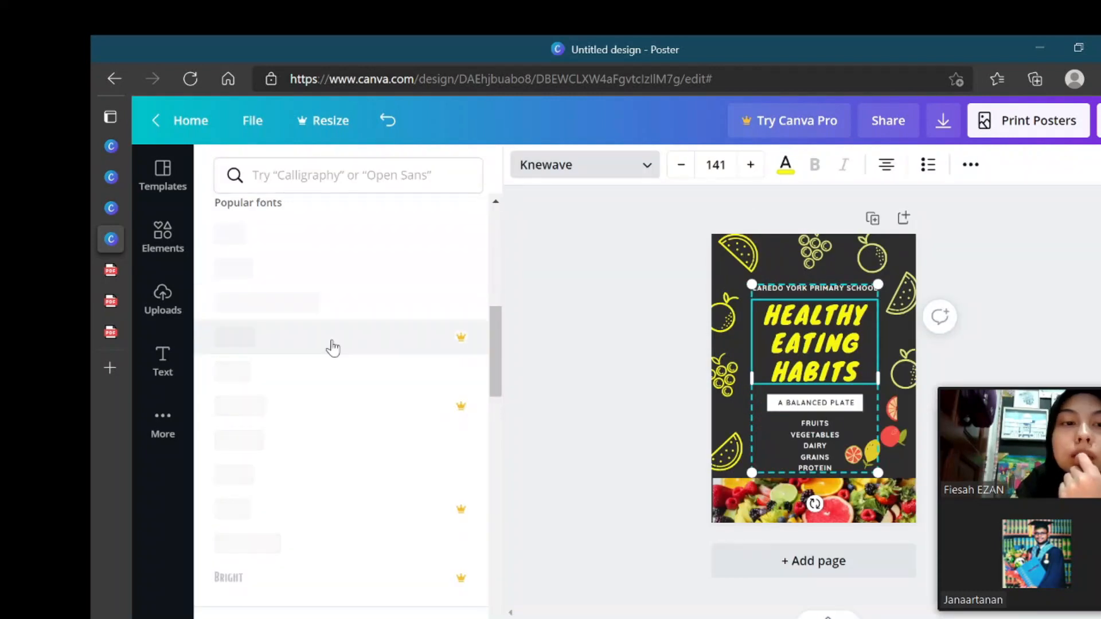
{"action": "left_click", "coordinate": [414, 344]}
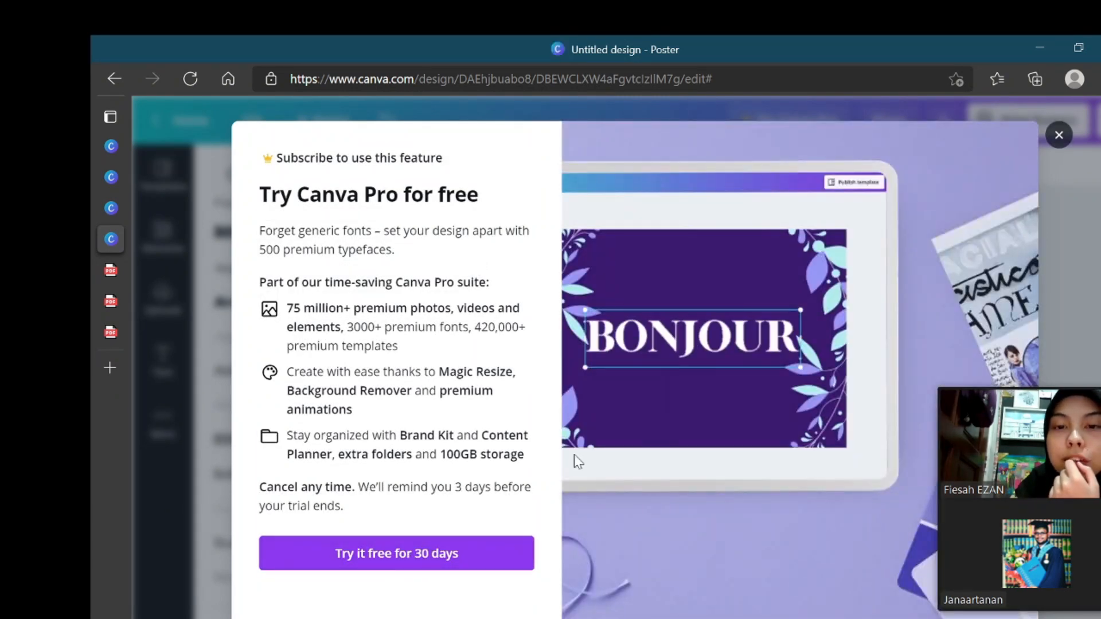
{"action": "left_click", "coordinate": [1059, 134]}
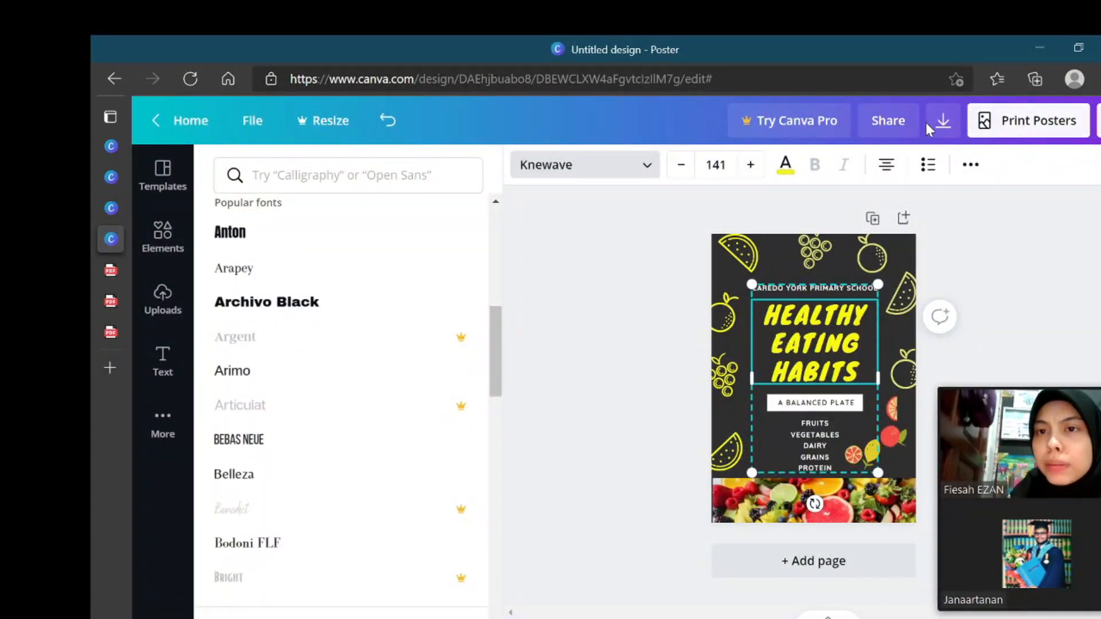
Step: Review the poster print order's size and quantity options, and close the order without buying
{"action": "left_click", "coordinate": [1001, 128]}
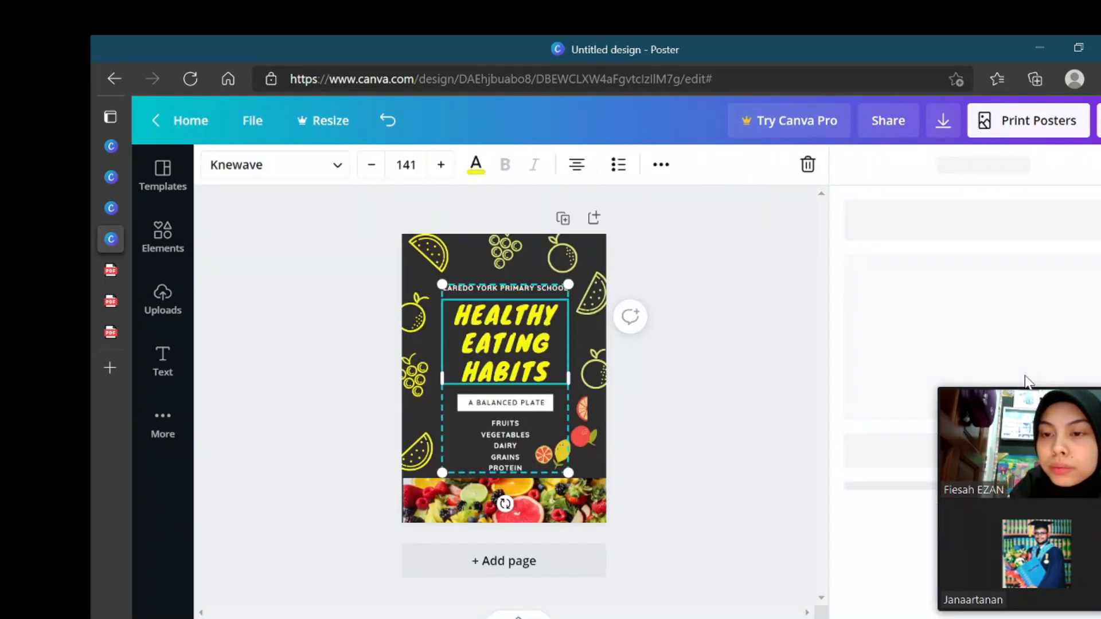
{"action": "left_click_drag", "start_coordinate": [1020, 396], "coordinate": [728, 380]}
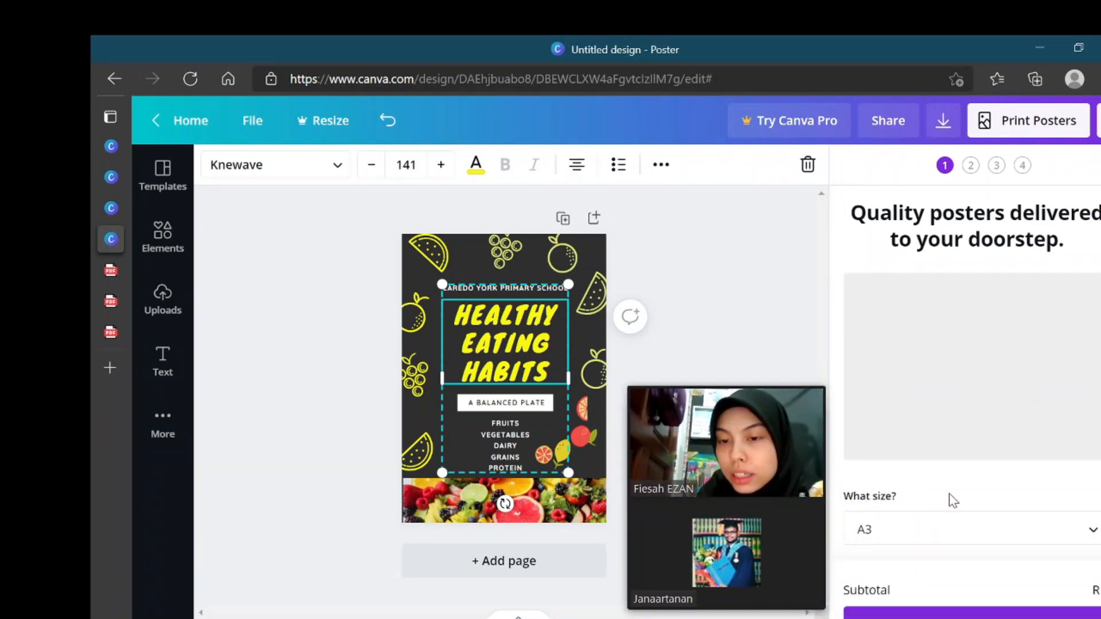
{"action": "scroll", "coordinate": [951, 499], "scroll_direction": "down", "scroll_amount": 3}
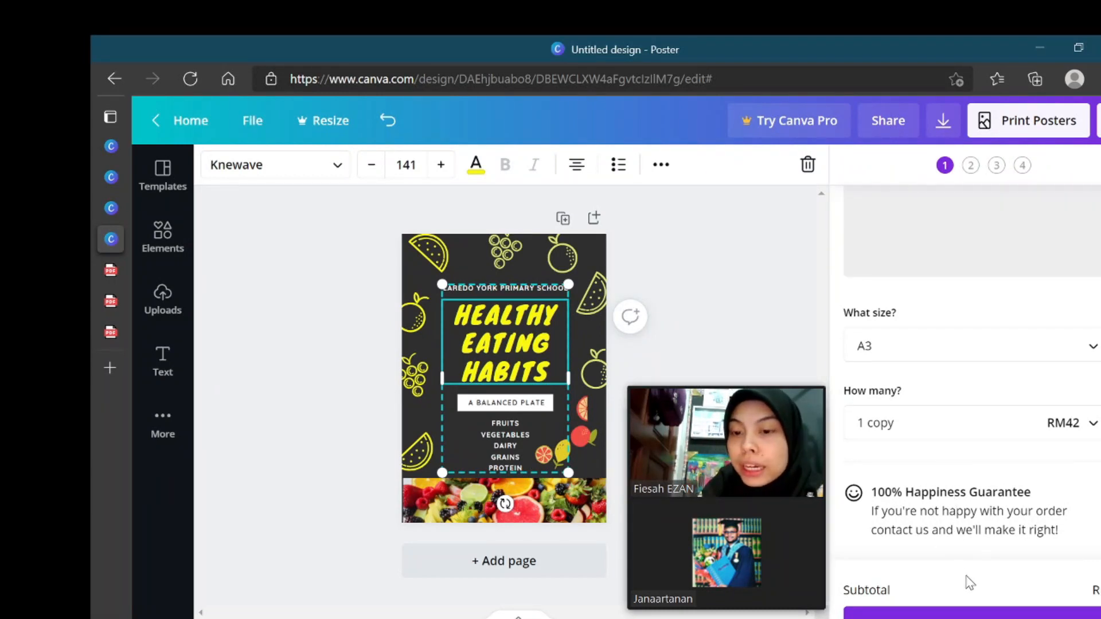
{"action": "scroll", "coordinate": [972, 419], "scroll_direction": "up", "scroll_amount": 3}
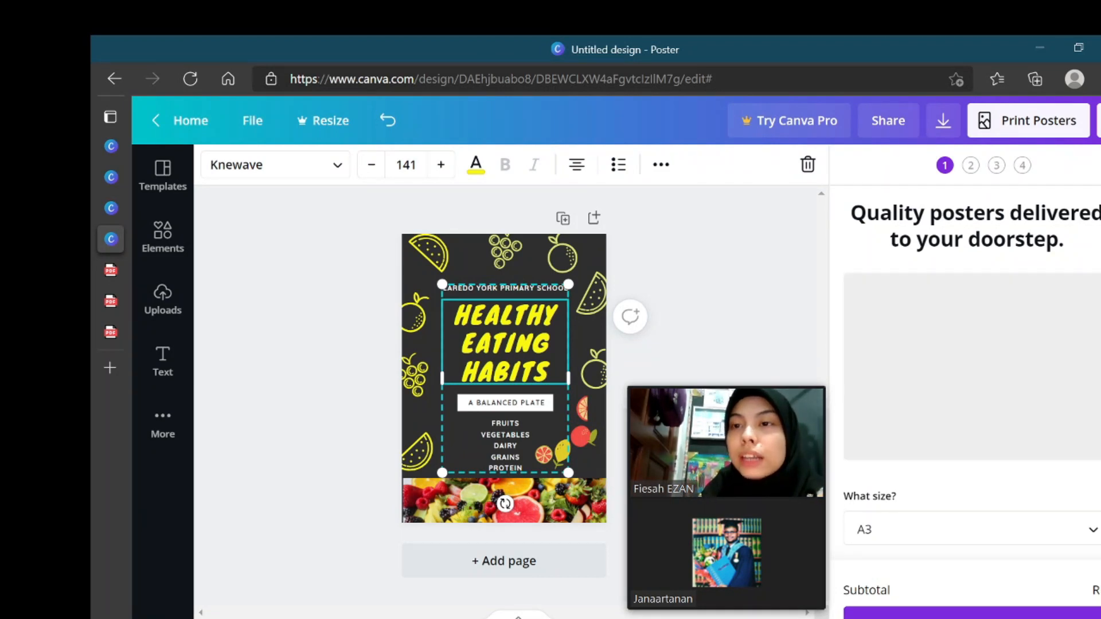
{"action": "left_click", "coordinate": [1100, 166]}
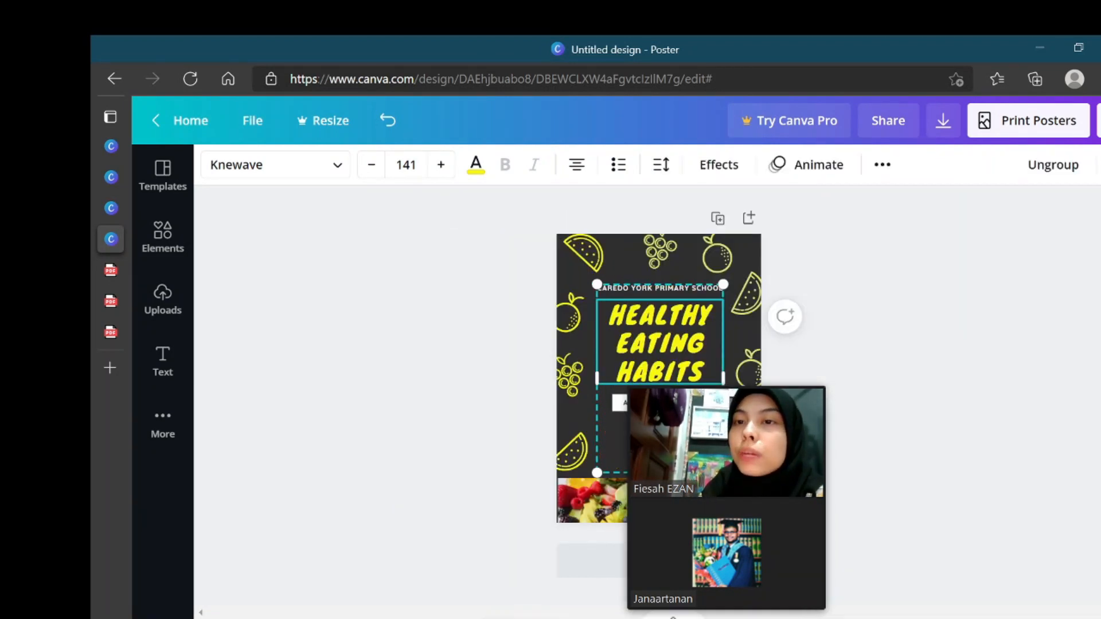
Step: Examine the file types offered for downloading the poster, keeping PDF Print selected
{"action": "left_click", "coordinate": [942, 123]}
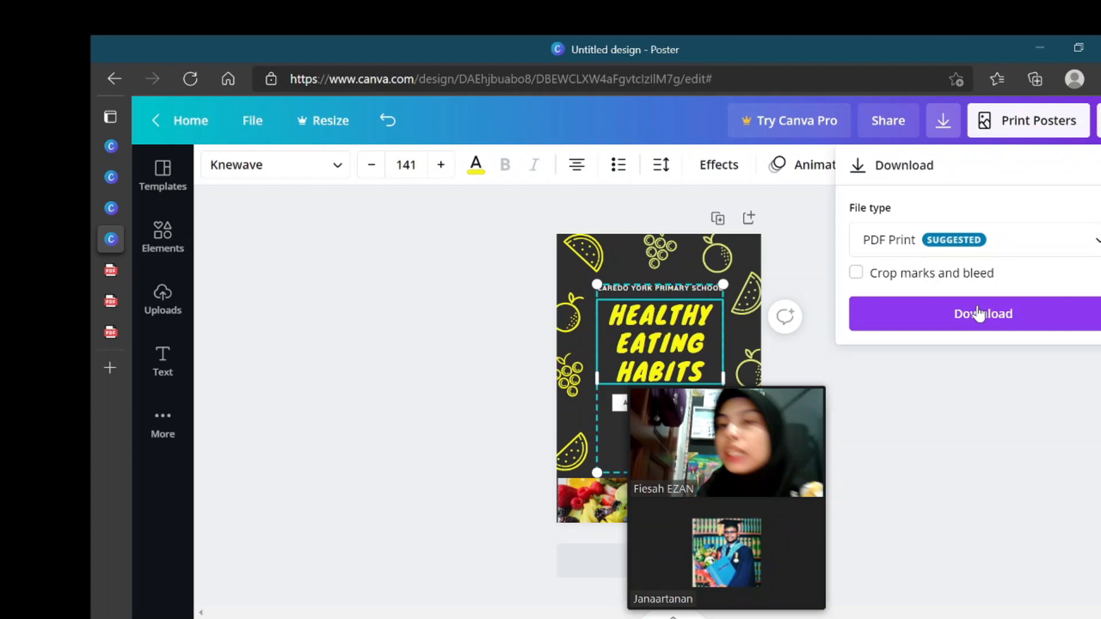
{"action": "left_click", "coordinate": [1006, 246]}
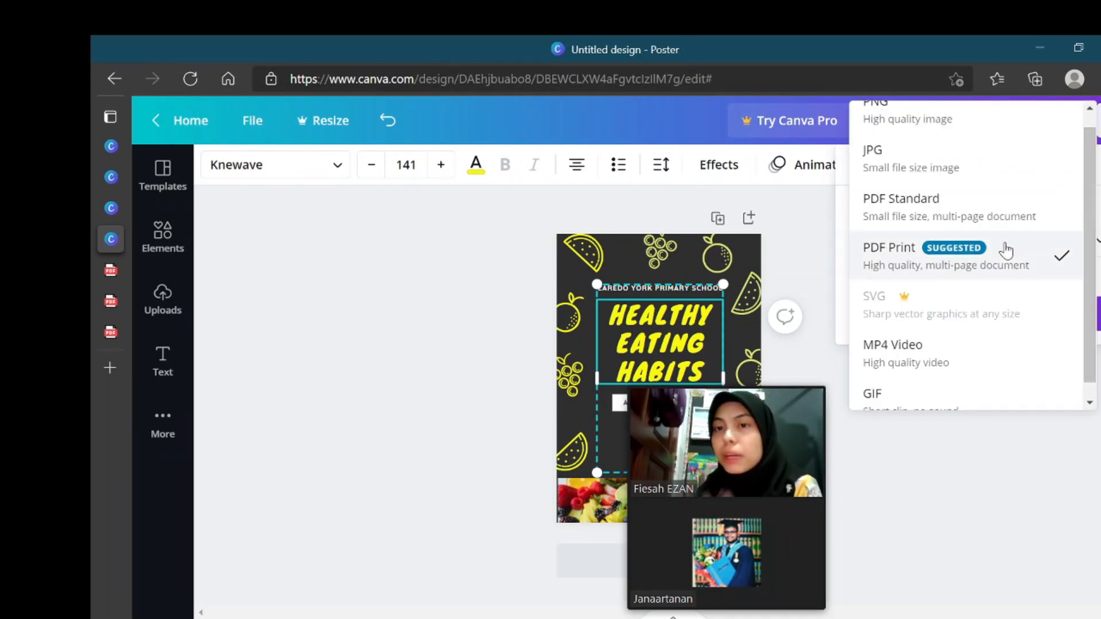
{"action": "scroll", "coordinate": [1010, 224], "scroll_direction": "up", "scroll_amount": 1}
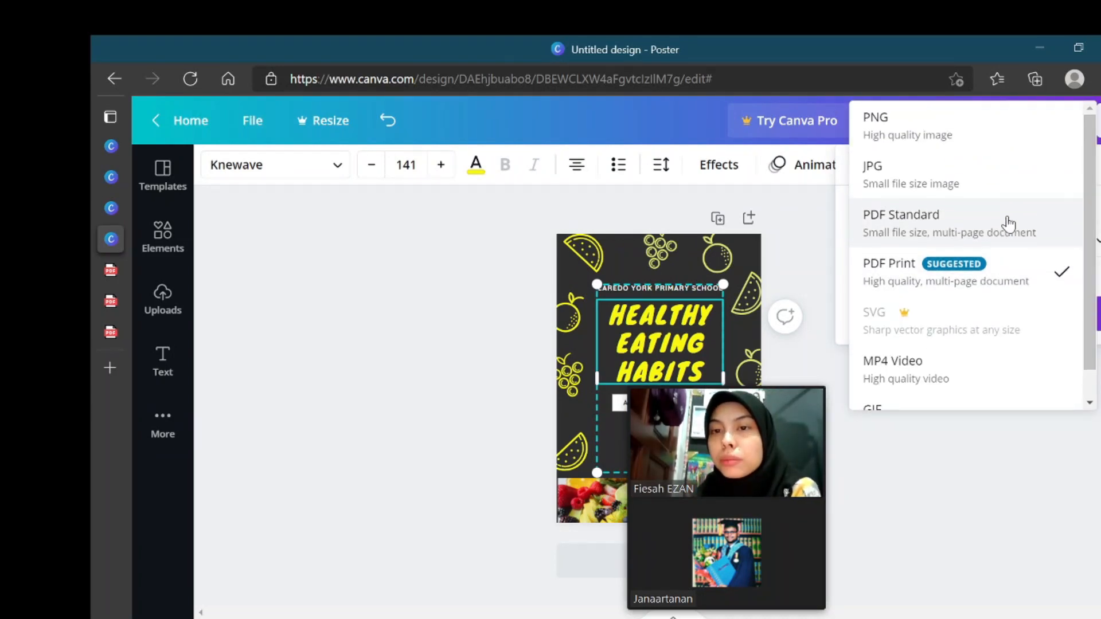
{"action": "scroll", "coordinate": [1009, 220], "scroll_direction": "down", "scroll_amount": 1}
{"action": "left_click", "coordinate": [1004, 448]}
{"action": "left_click_drag", "start_coordinate": [777, 387], "coordinate": [1040, 395]}
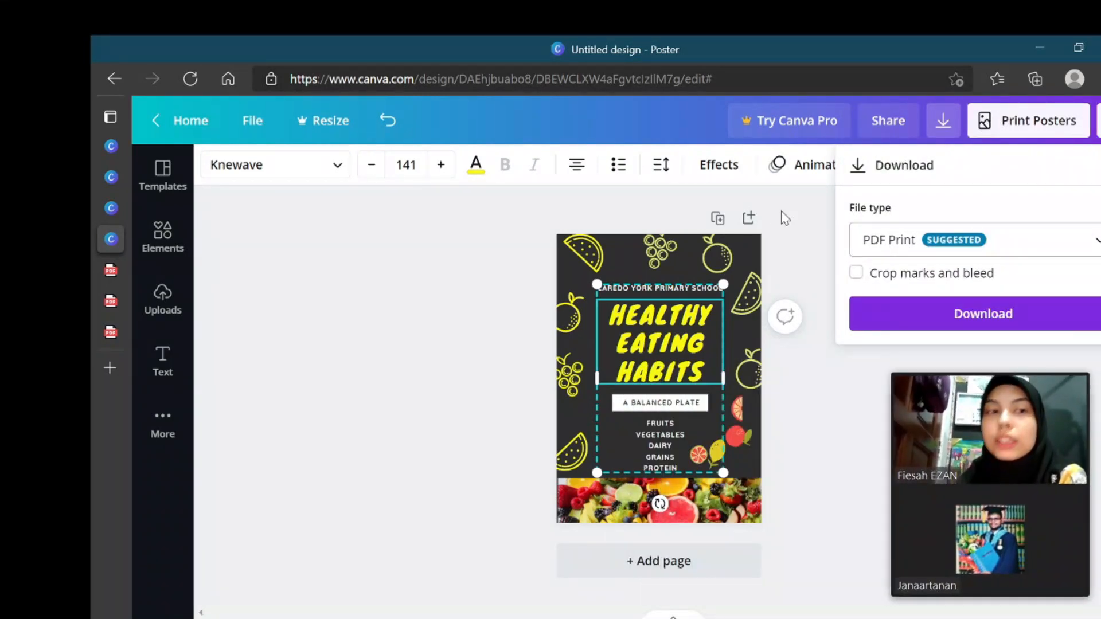
Step: Leave the poster design, and close its browser tab and the two surplus Canva home page tabs
{"action": "left_click", "coordinate": [183, 120]}
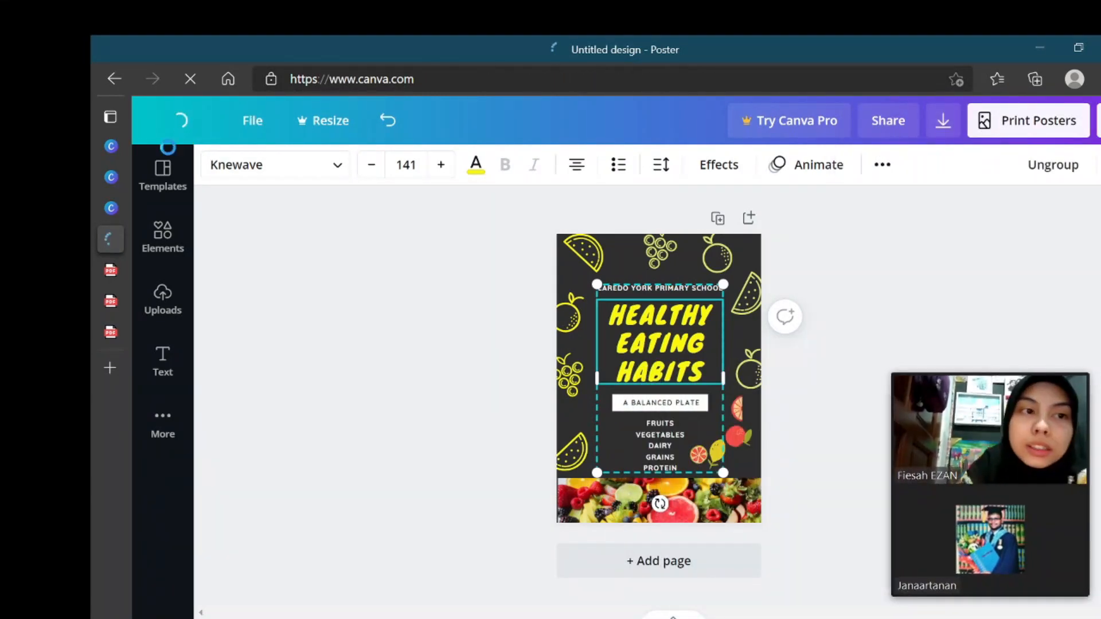
{"action": "mouse_move", "coordinate": [122, 239]}
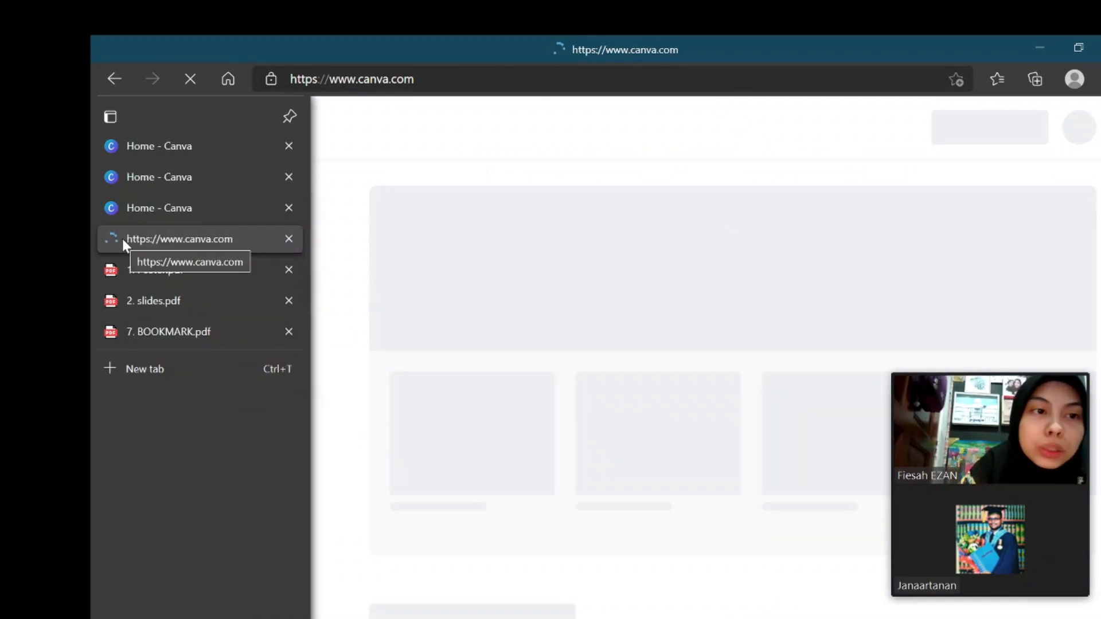
{"action": "left_click", "coordinate": [288, 239]}
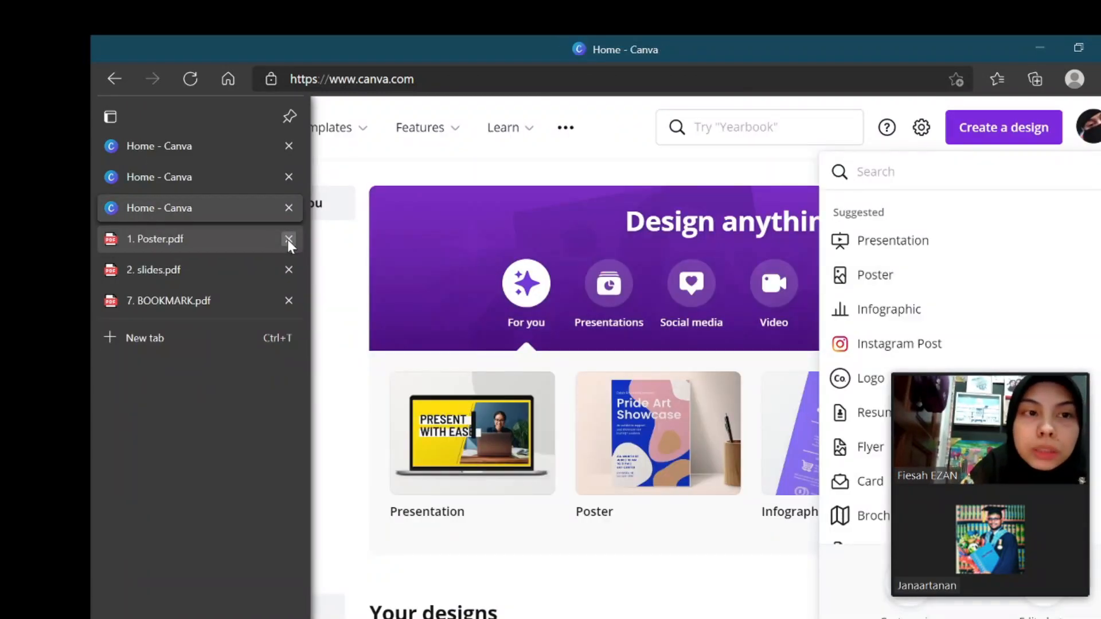
{"action": "left_click", "coordinate": [289, 176]}
{"action": "left_click", "coordinate": [289, 175]}
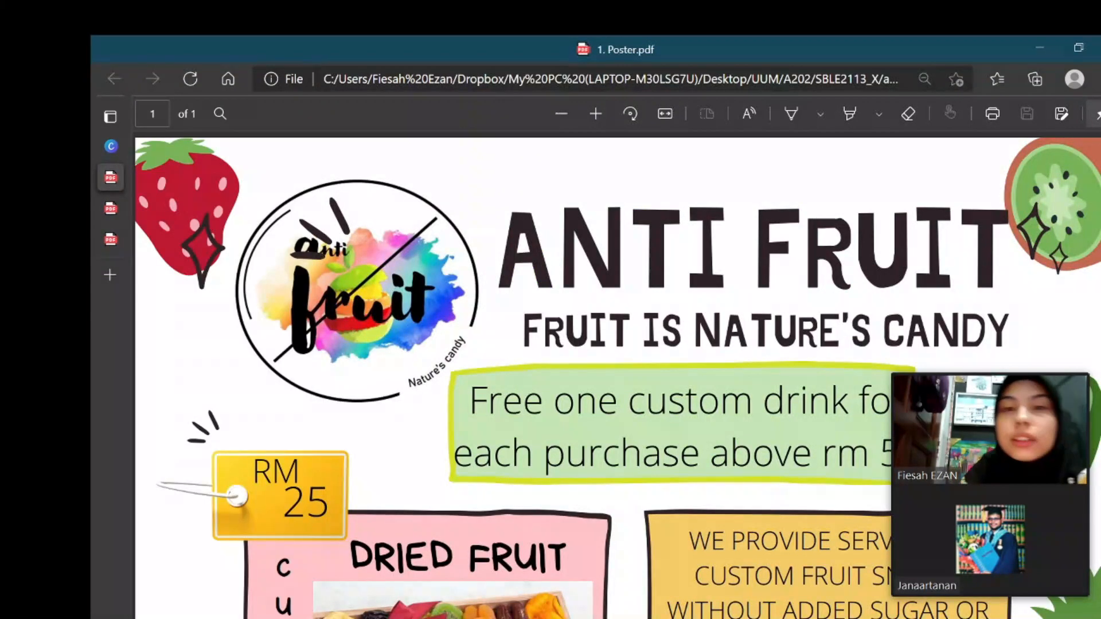
Step: Fit the Anti Fruit poster in 1. Poster.pdf to the page view
{"action": "left_click", "coordinate": [666, 112]}
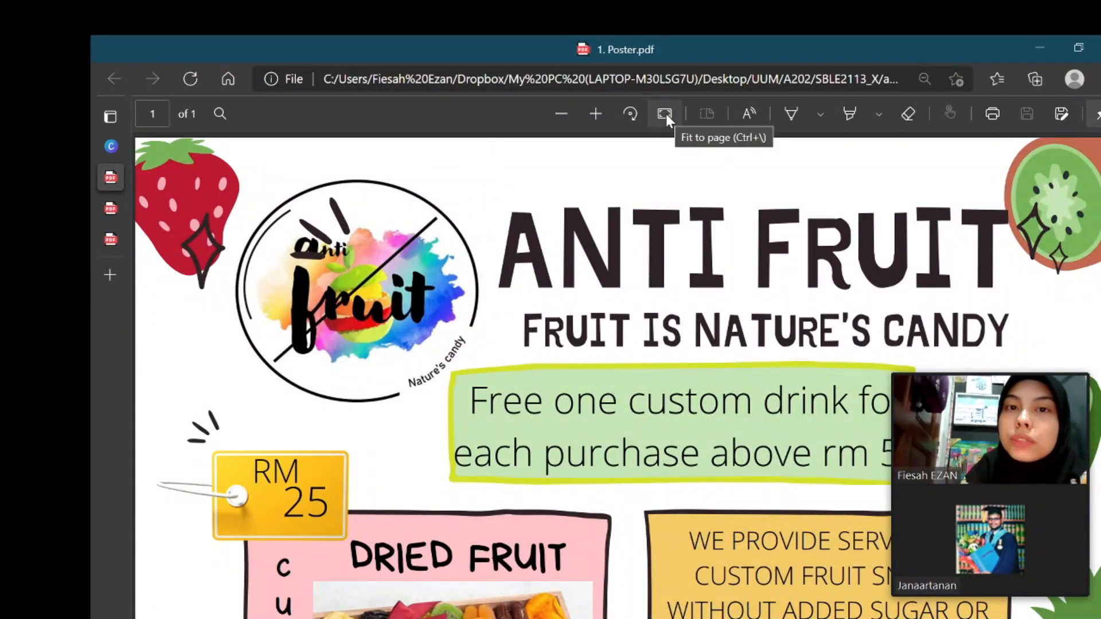
{"action": "left_click", "coordinate": [666, 114]}
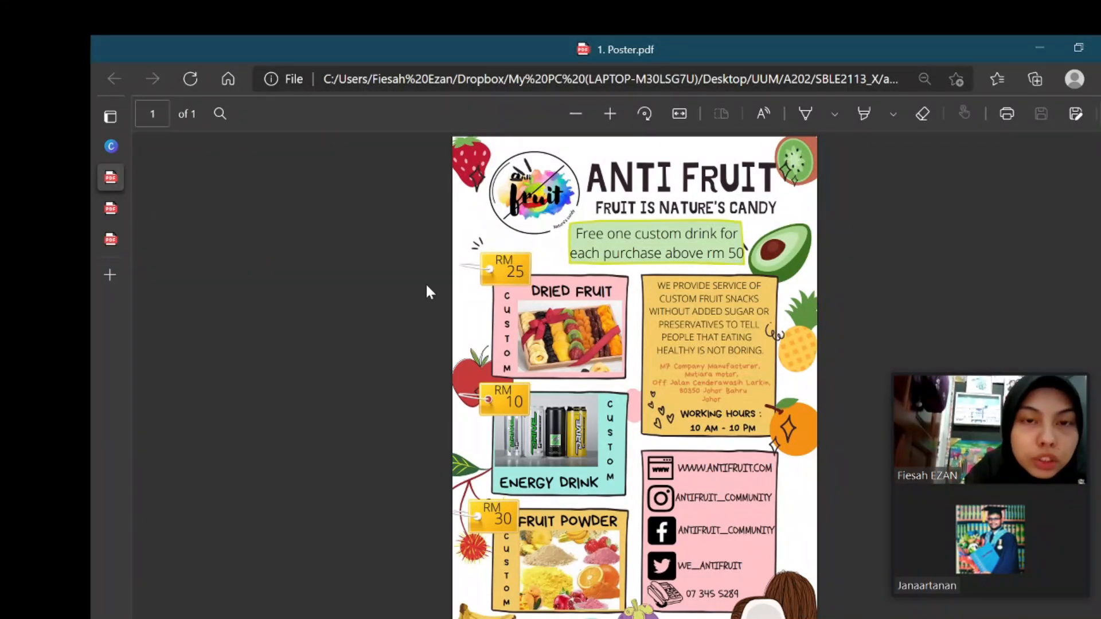
Step: Return to the Canva home page and create a blank infographic design
{"action": "mouse_move", "coordinate": [118, 224]}
{"action": "left_click", "coordinate": [162, 150]}
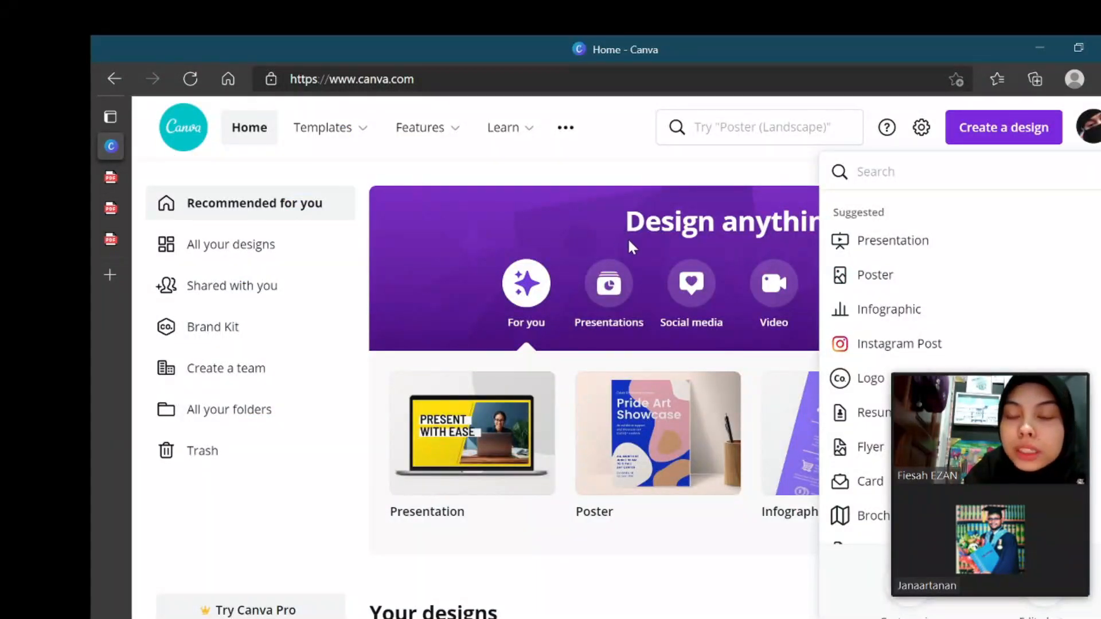
{"action": "left_click", "coordinate": [876, 312]}
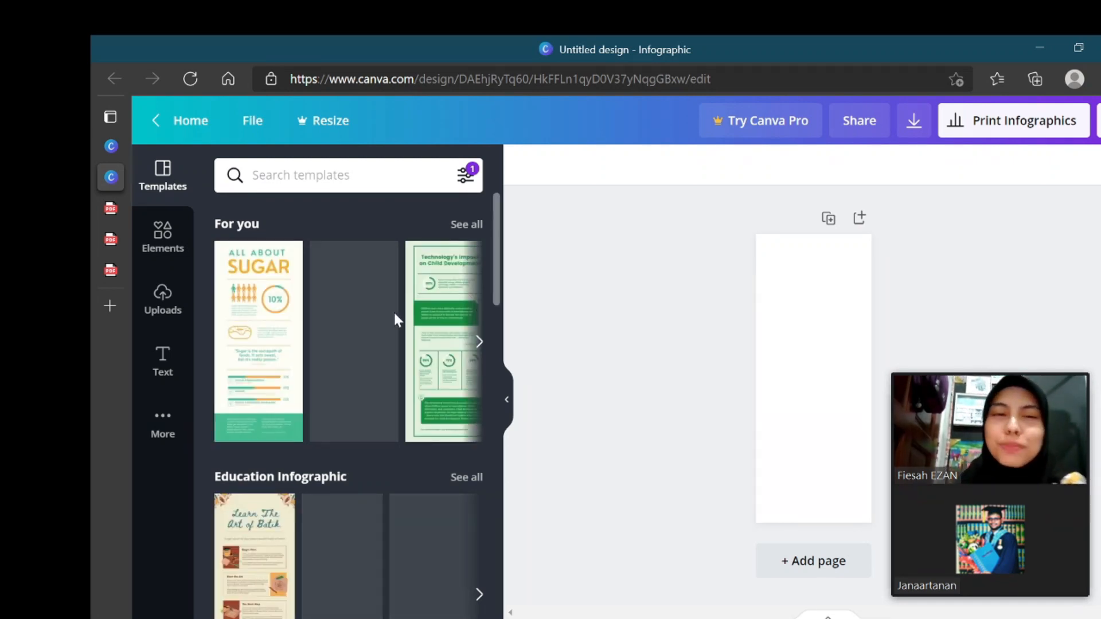
Step: Browse the infographic templates and apply the dark Human Resources Management: The Process template to the blank page
{"action": "scroll", "coordinate": [395, 315], "scroll_direction": "right", "scroll_amount": 2}
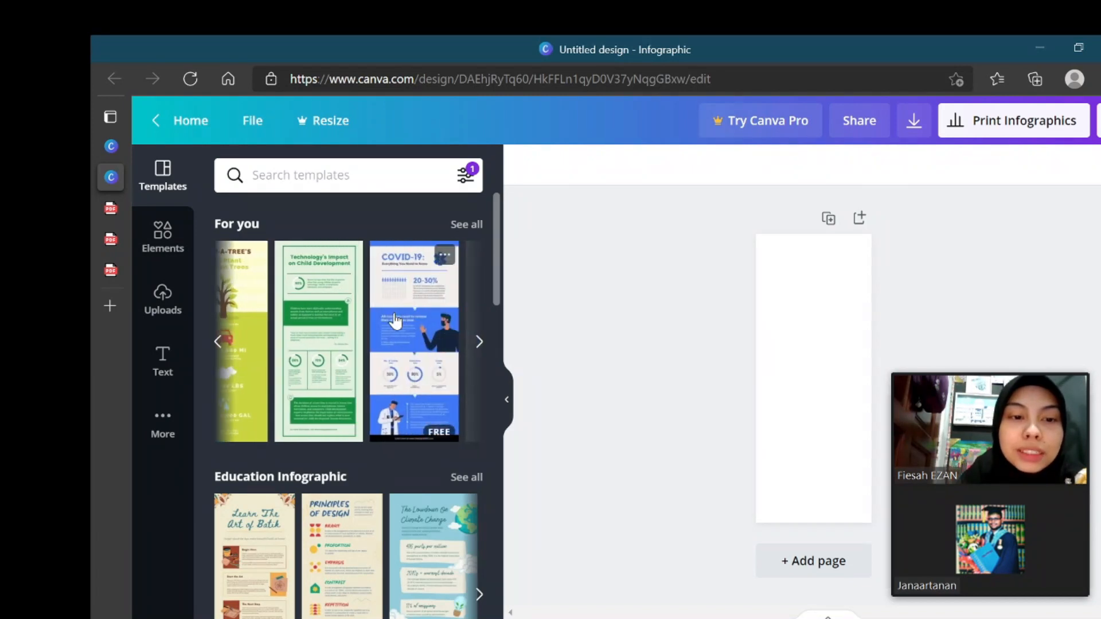
{"action": "scroll", "coordinate": [368, 347], "scroll_direction": "right", "scroll_amount": 3}
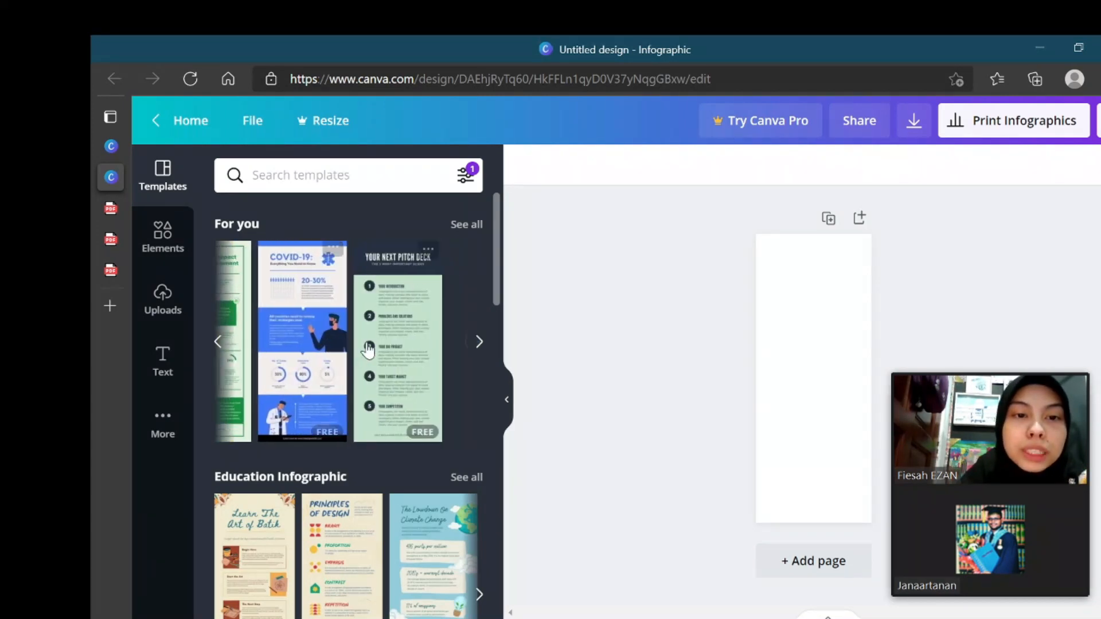
{"action": "scroll", "coordinate": [333, 557], "scroll_direction": "down", "scroll_amount": 10}
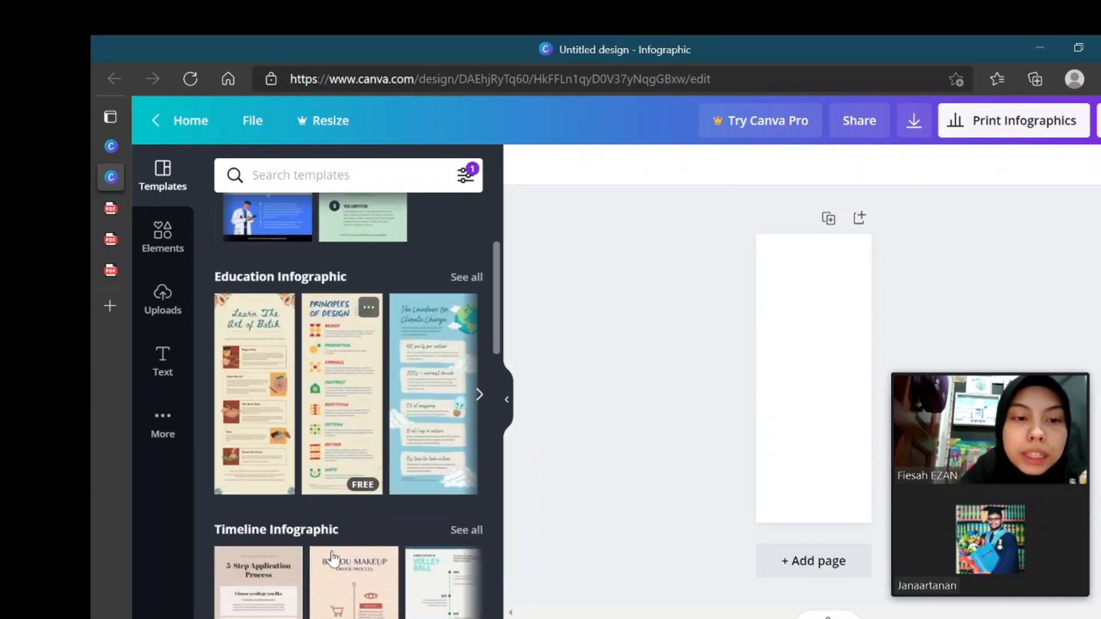
{"action": "scroll", "coordinate": [333, 557], "scroll_direction": "down", "scroll_amount": 3}
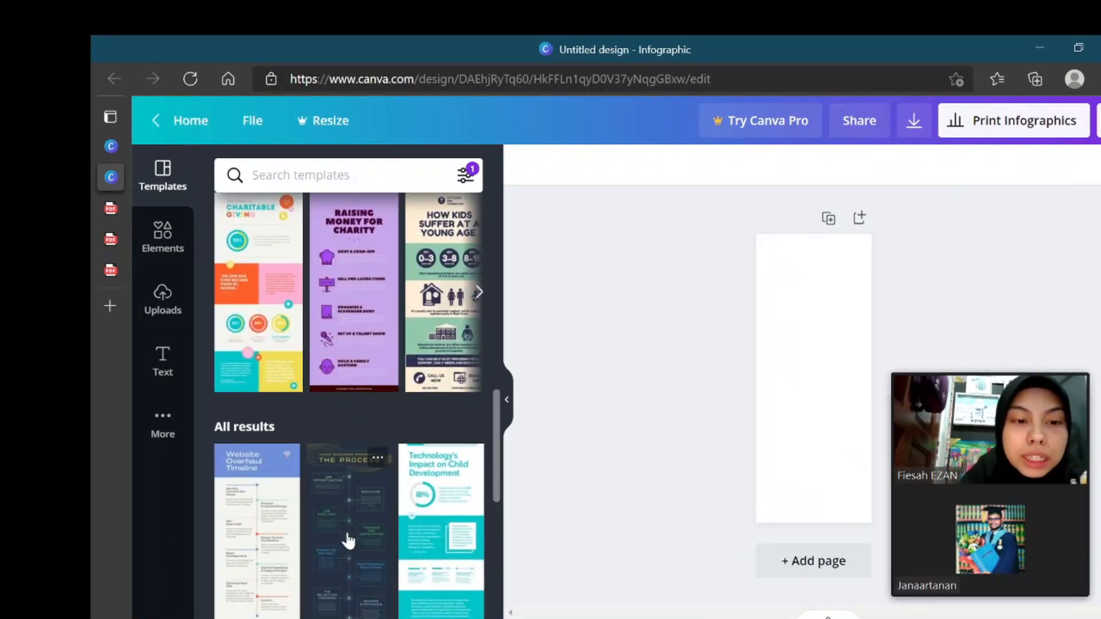
{"action": "scroll", "coordinate": [344, 539], "scroll_direction": "down", "scroll_amount": 1}
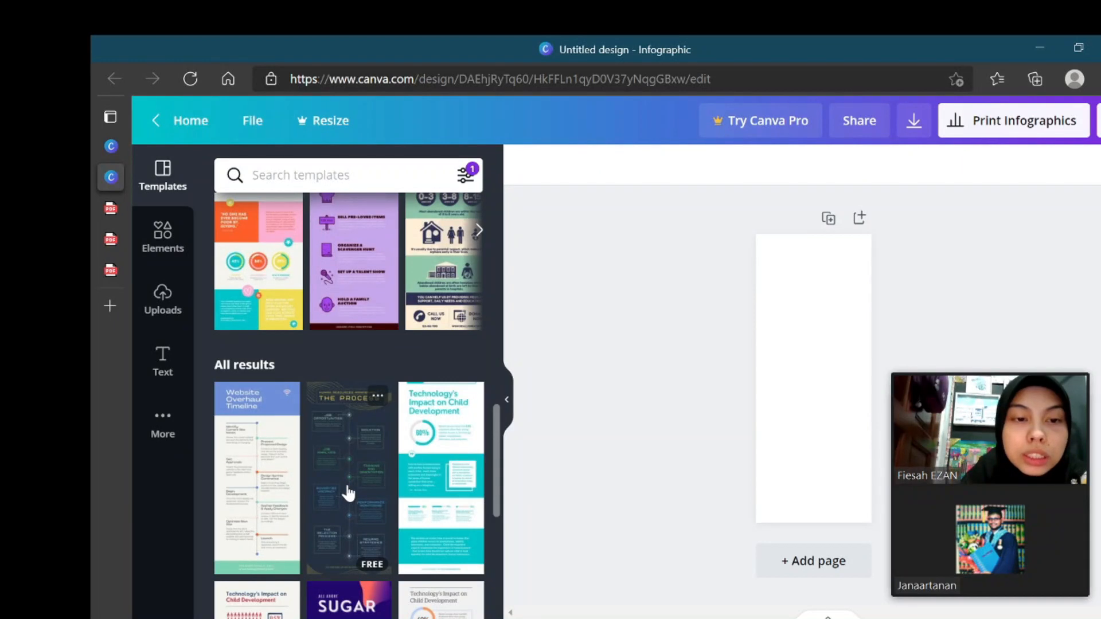
{"action": "left_click", "coordinate": [348, 492]}
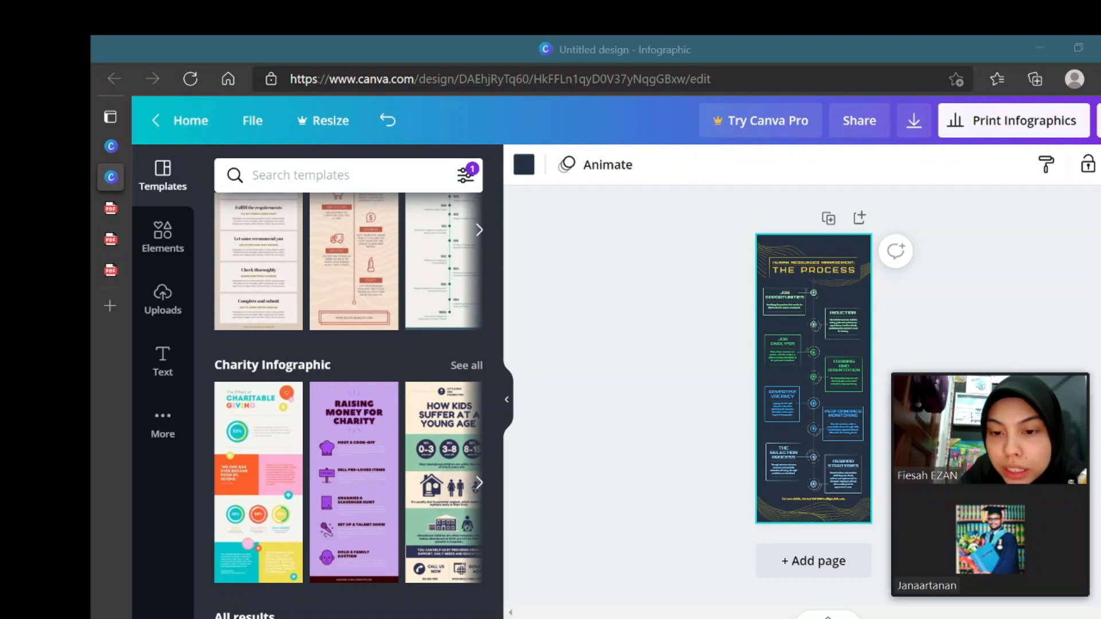
Step: Examine the process boxes and timeline of the applied infographic template up close
{"action": "scroll", "coordinate": [814, 378], "scroll_direction": "up", "scroll_amount": 5}
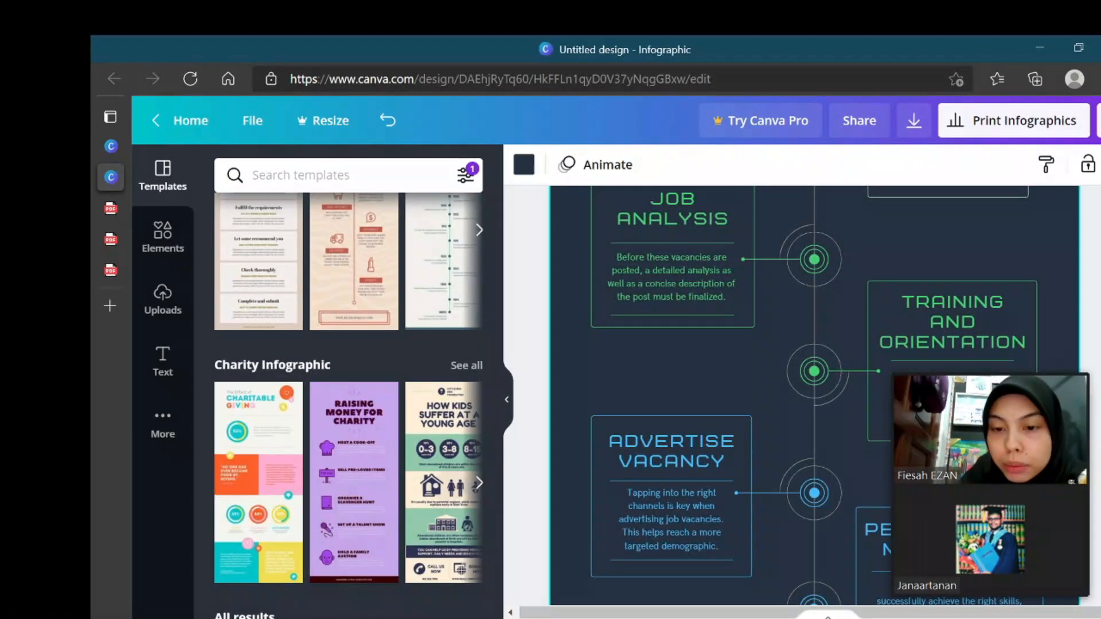
{"action": "scroll", "coordinate": [814, 379], "scroll_direction": "down", "scroll_amount": 8}
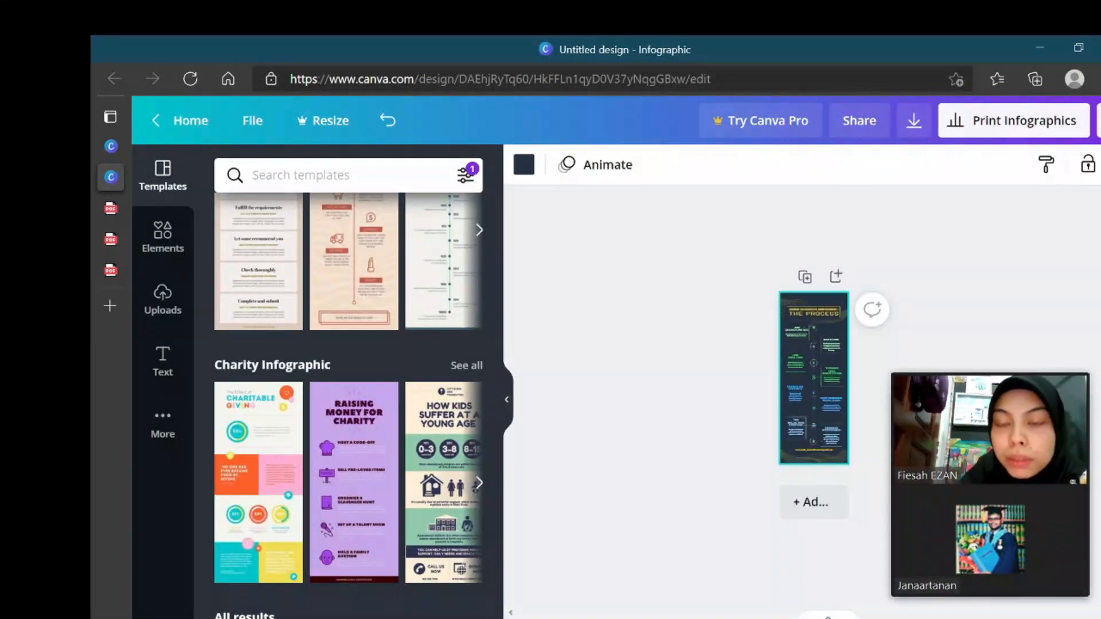
{"action": "scroll", "coordinate": [814, 379], "scroll_direction": "up", "scroll_amount": 5}
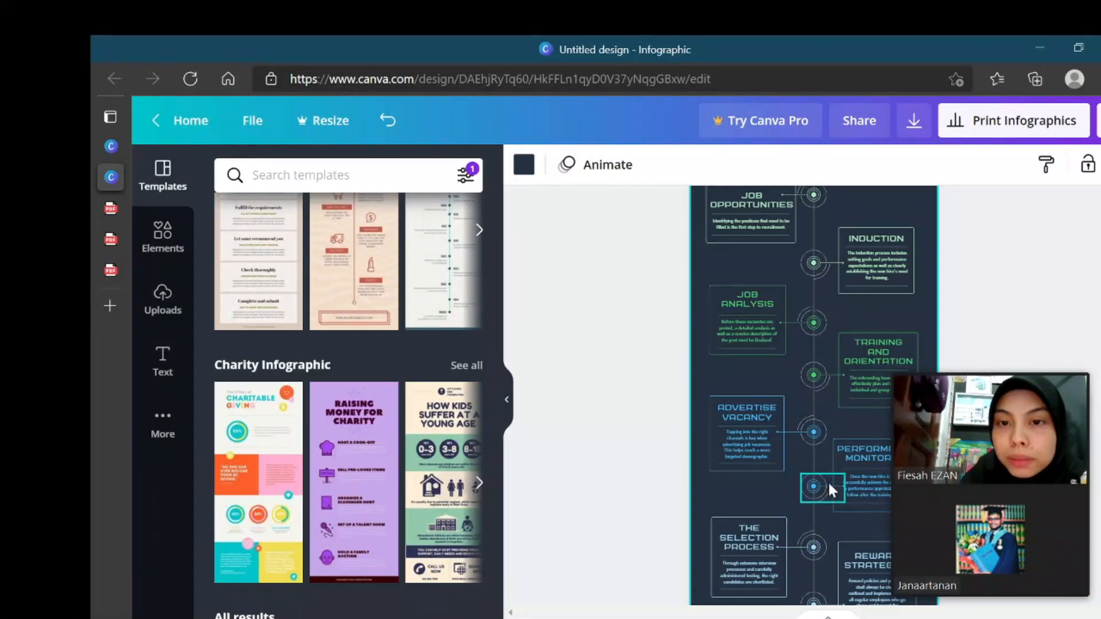
Step: Examine the infographic's process boxes up close and open the main title The Process for text editing, leaving it unedited
{"action": "scroll", "coordinate": [780, 381], "scroll_direction": "up", "scroll_amount": 5}
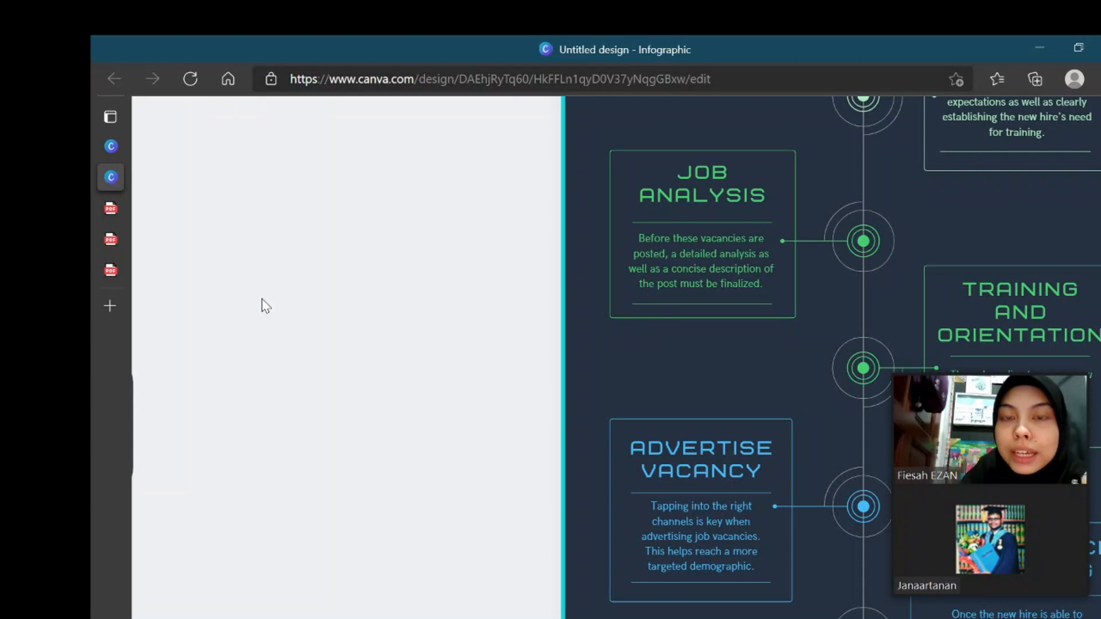
{"action": "scroll", "coordinate": [266, 306], "scroll_direction": "down", "scroll_amount": 5}
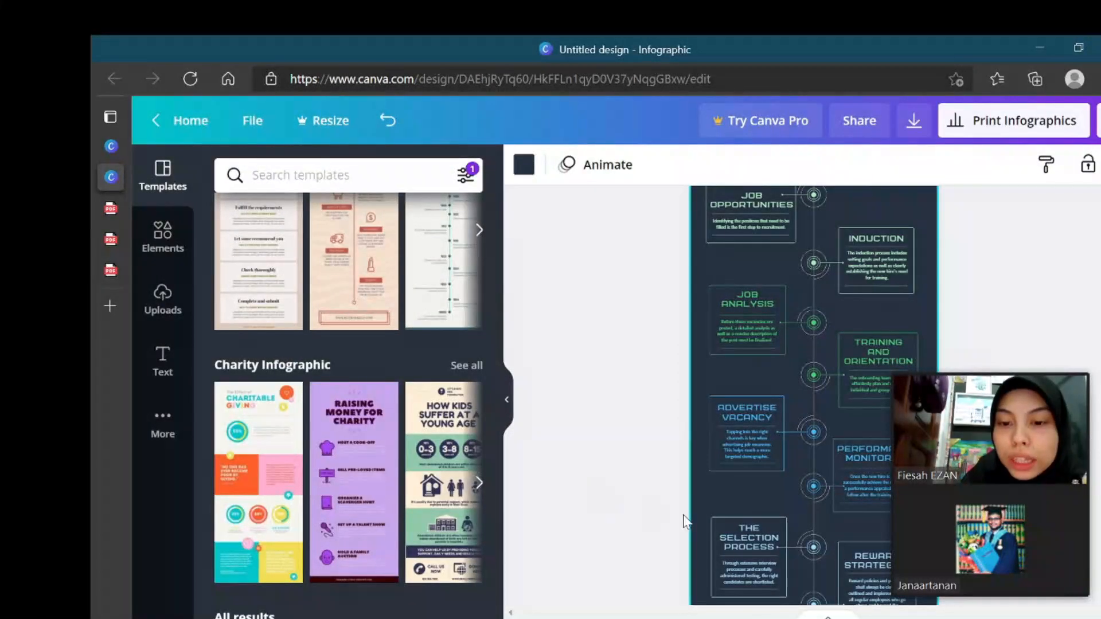
{"action": "scroll", "coordinate": [813, 378], "scroll_direction": "up", "scroll_amount": 2}
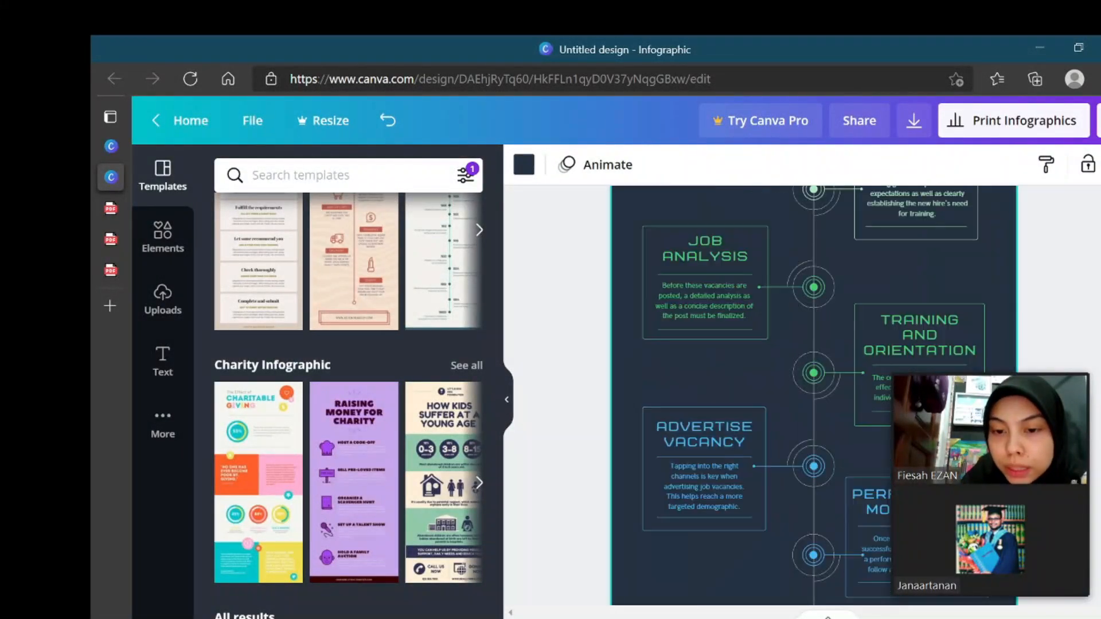
{"action": "scroll", "coordinate": [756, 429], "scroll_direction": "up", "scroll_amount": 5}
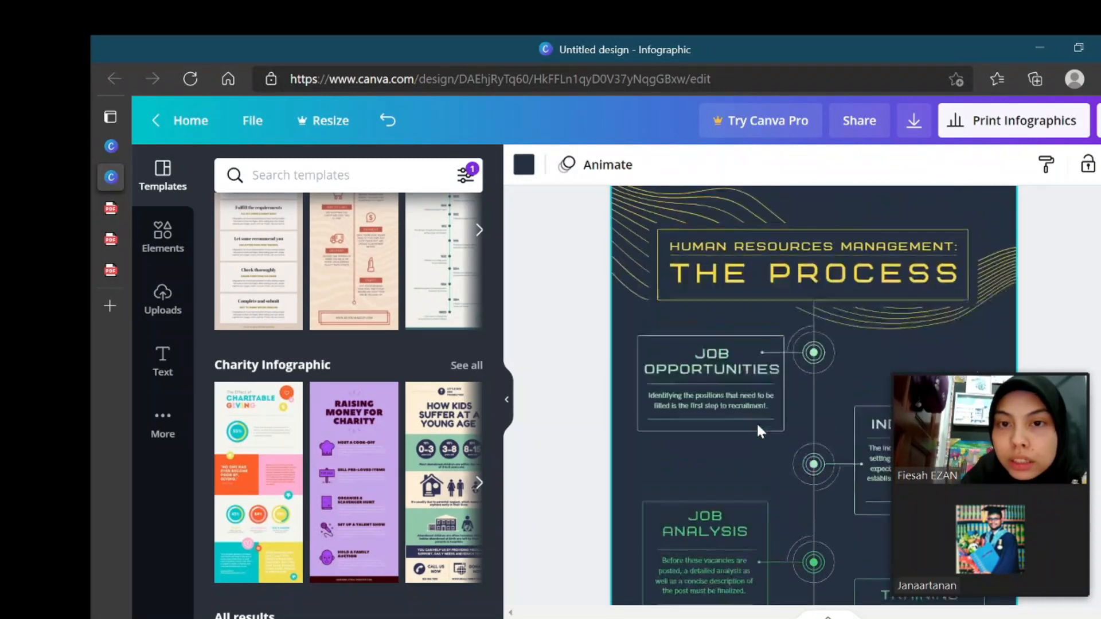
{"action": "left_click", "coordinate": [773, 355]}
{"action": "left_click", "coordinate": [773, 353]}
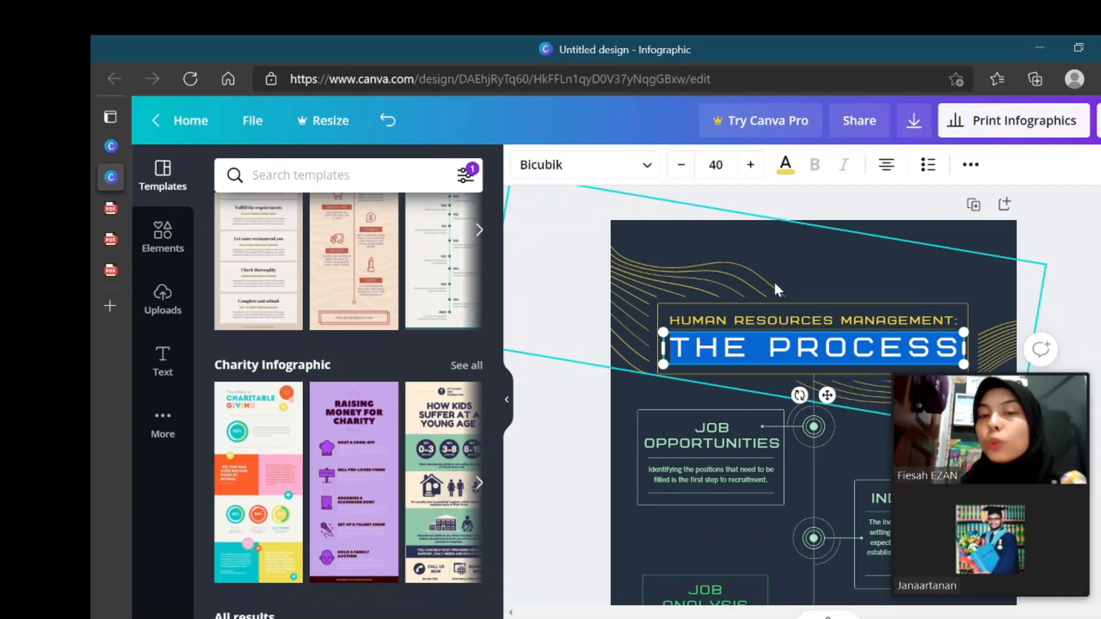
{"action": "left_click", "coordinate": [564, 325]}
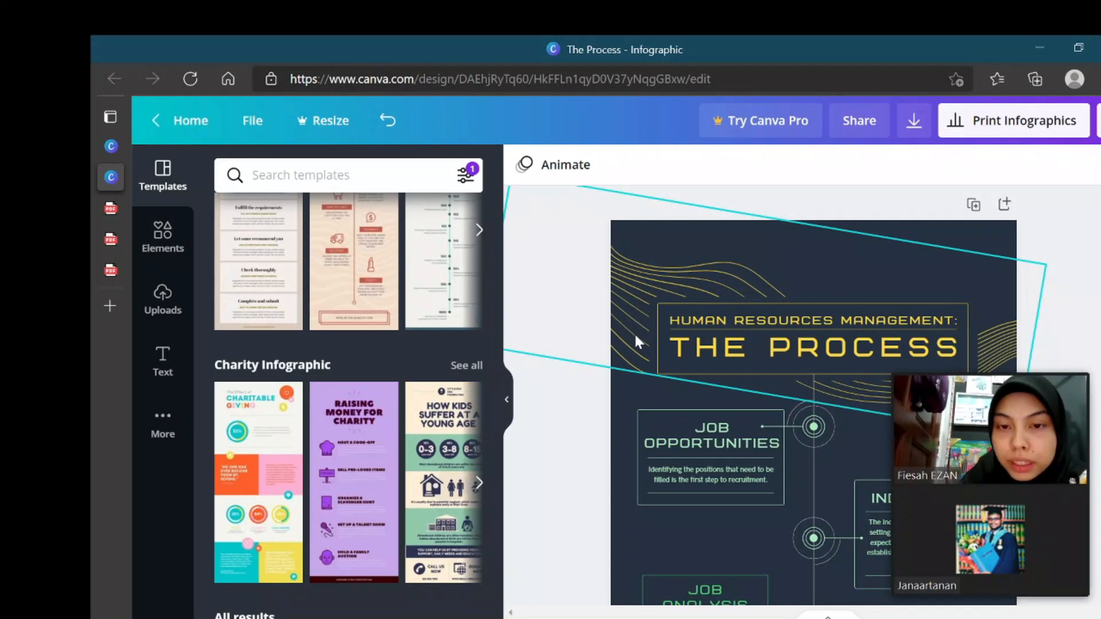
Step: Replace the Job Analysis heading in the green process box with the placeholder text dhfvvvbuugb
{"action": "scroll", "coordinate": [634, 333], "scroll_direction": "down", "scroll_amount": 5}
{"action": "scroll", "coordinate": [634, 332], "scroll_direction": "up", "scroll_amount": 1}
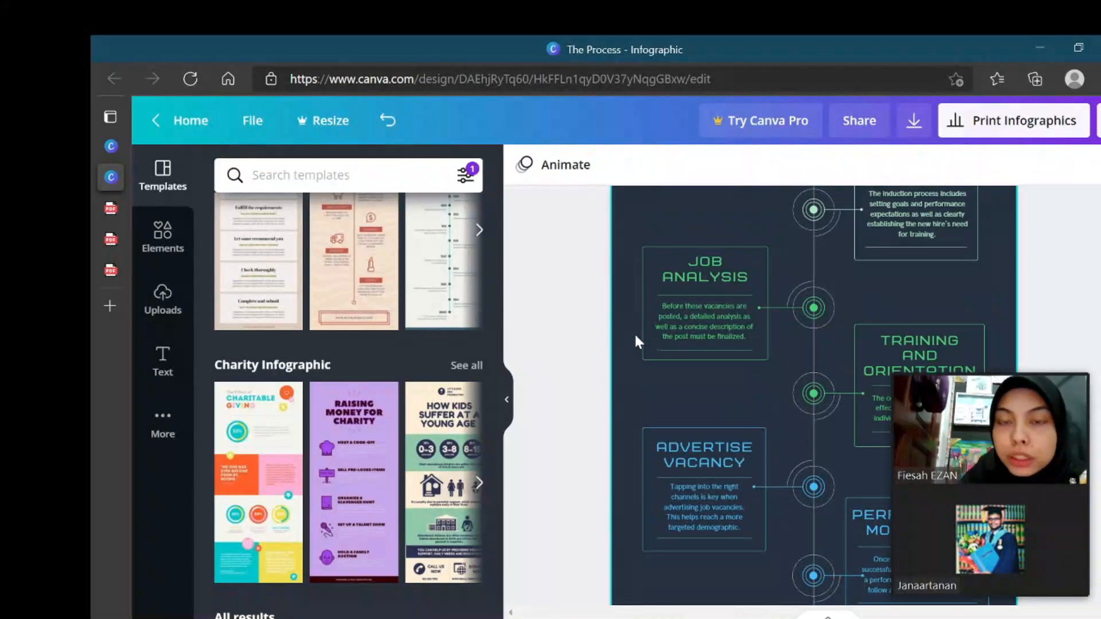
{"action": "double_click", "coordinate": [713, 287]}
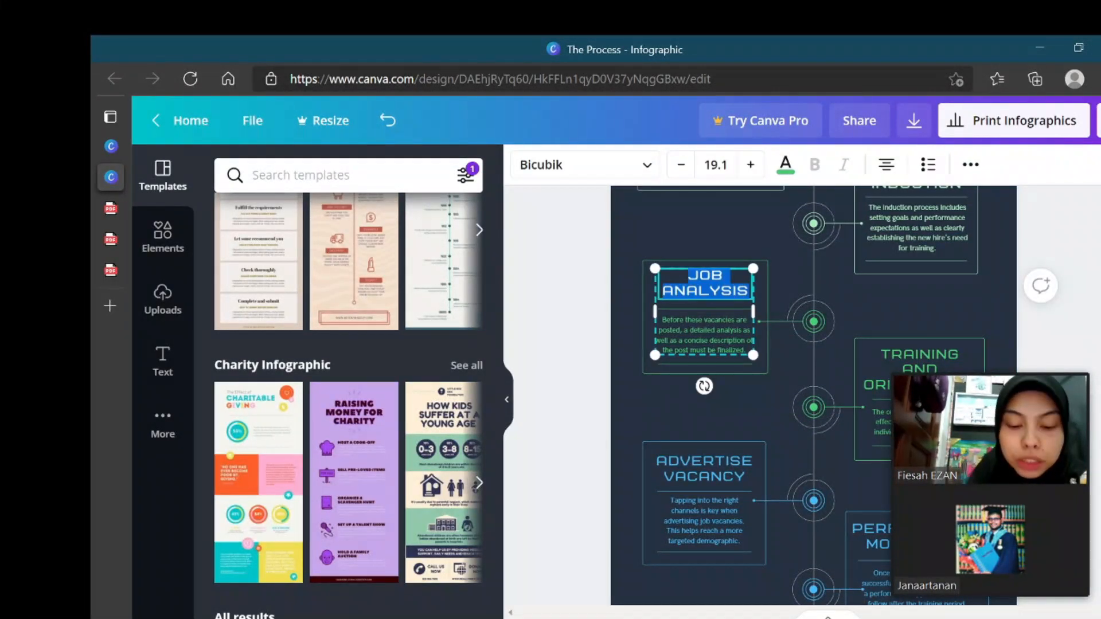
{"action": "type", "text": "dhfvvvbuugb"}
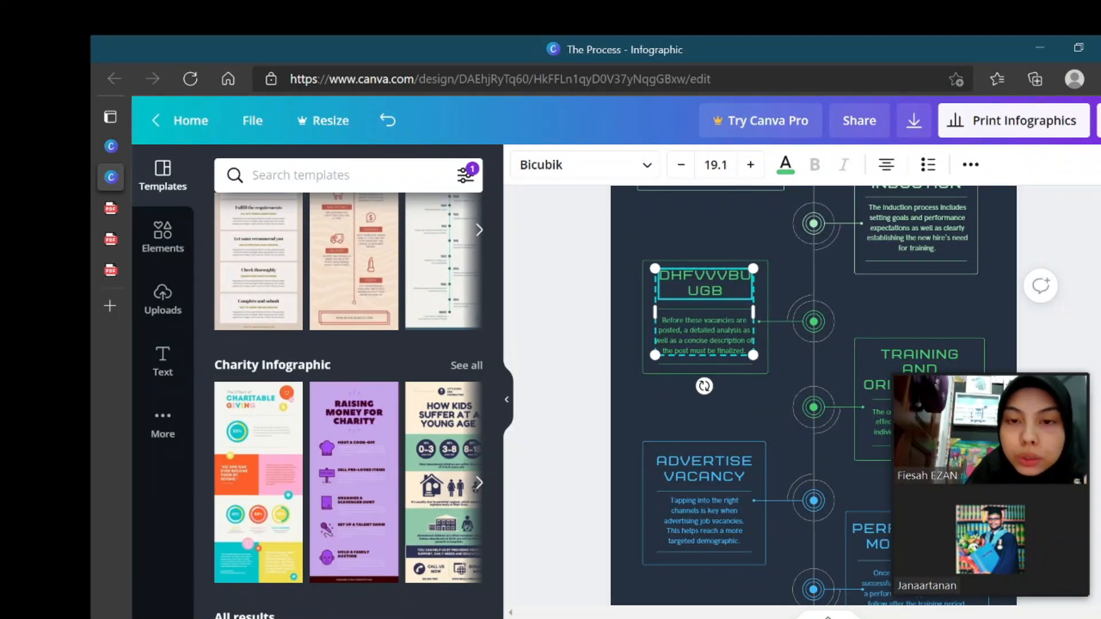
Step: Set the font of the paragraph beneath the replaced green heading to Playfair Display
{"action": "left_click", "coordinate": [703, 335]}
{"action": "left_click", "coordinate": [703, 335]}
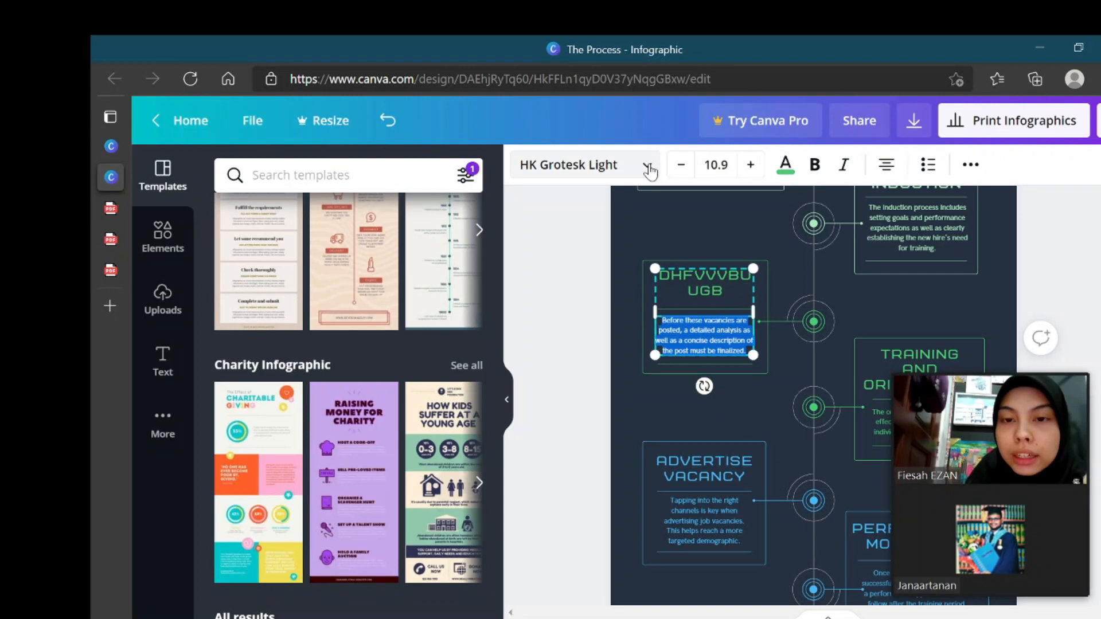
{"action": "left_click", "coordinate": [648, 168]}
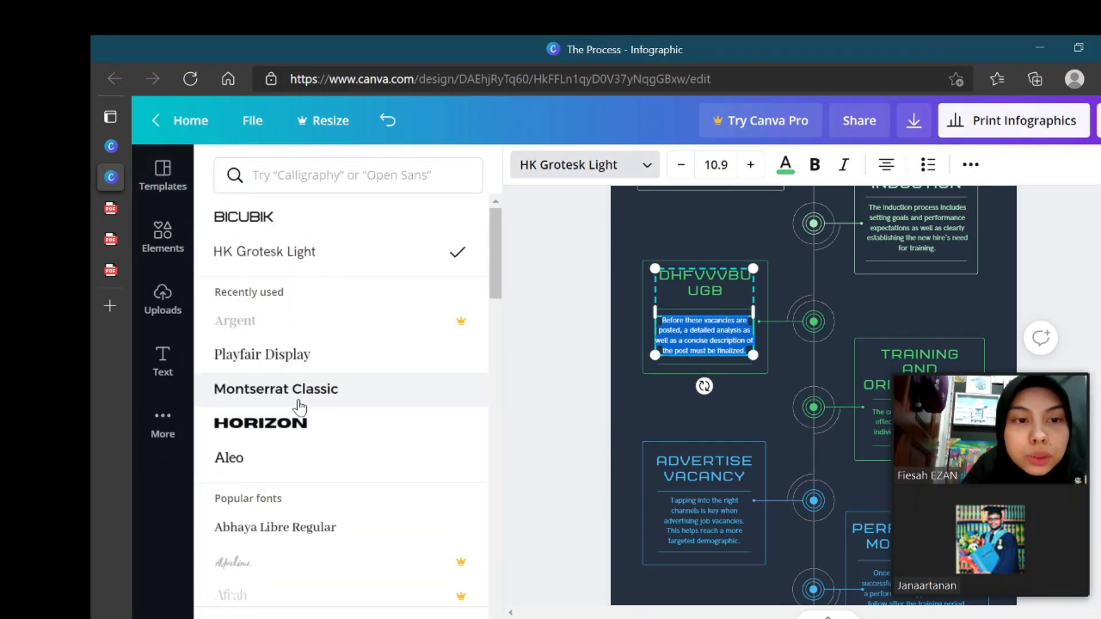
{"action": "left_click", "coordinate": [306, 363]}
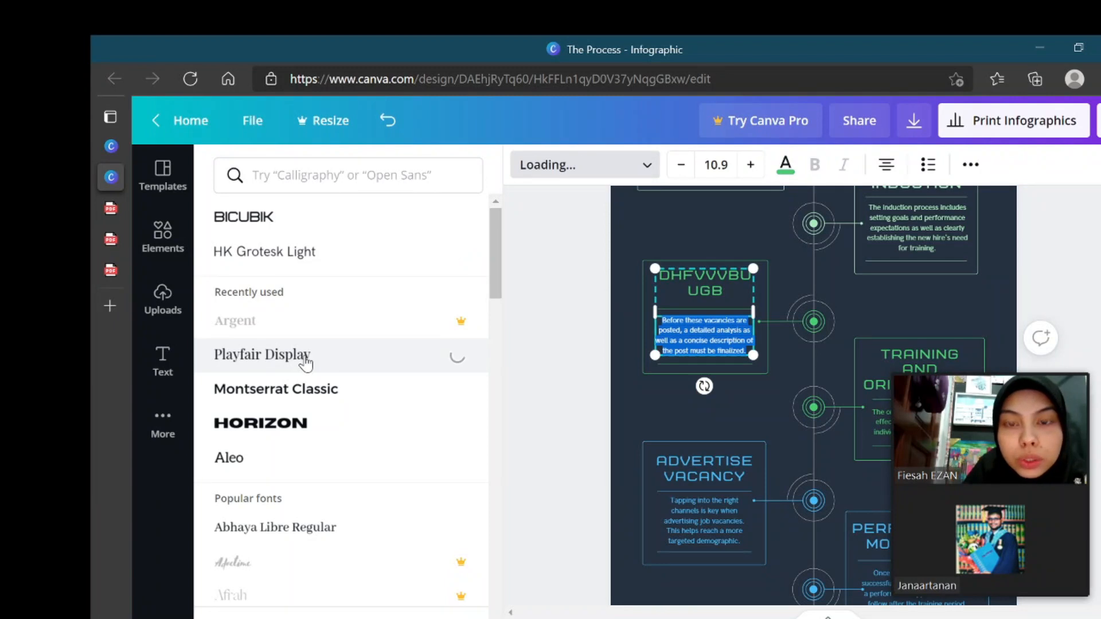
{"action": "left_click", "coordinate": [527, 339]}
{"action": "left_click", "coordinate": [718, 408]}
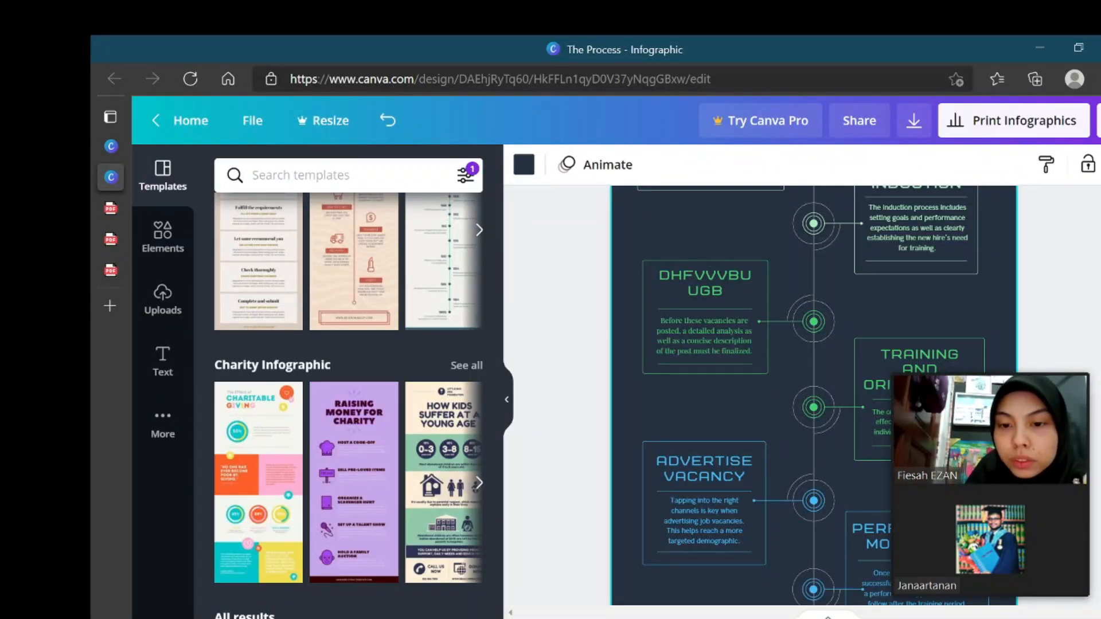
Step: Look over the whole infographic page and browse the other available infographic templates
{"action": "key", "text": "ctrl+minus"}
{"action": "scroll", "coordinate": [737, 429], "scroll_direction": "down", "scroll_amount": 2}
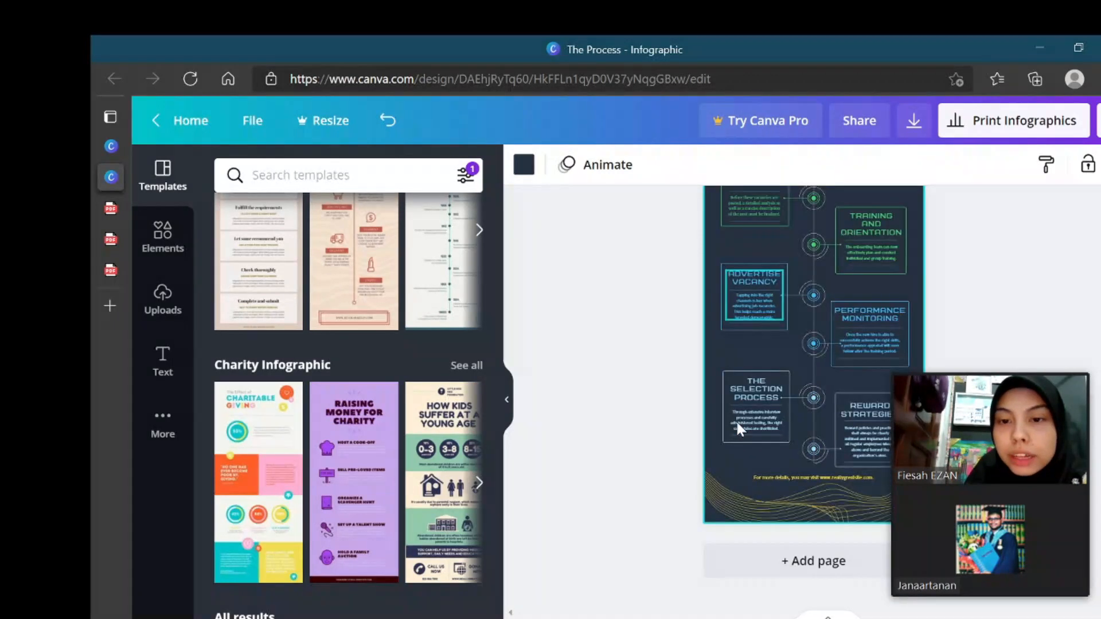
{"action": "scroll", "coordinate": [737, 429], "scroll_direction": "up", "scroll_amount": 3}
{"action": "scroll", "coordinate": [339, 436], "scroll_direction": "down", "scroll_amount": 5}
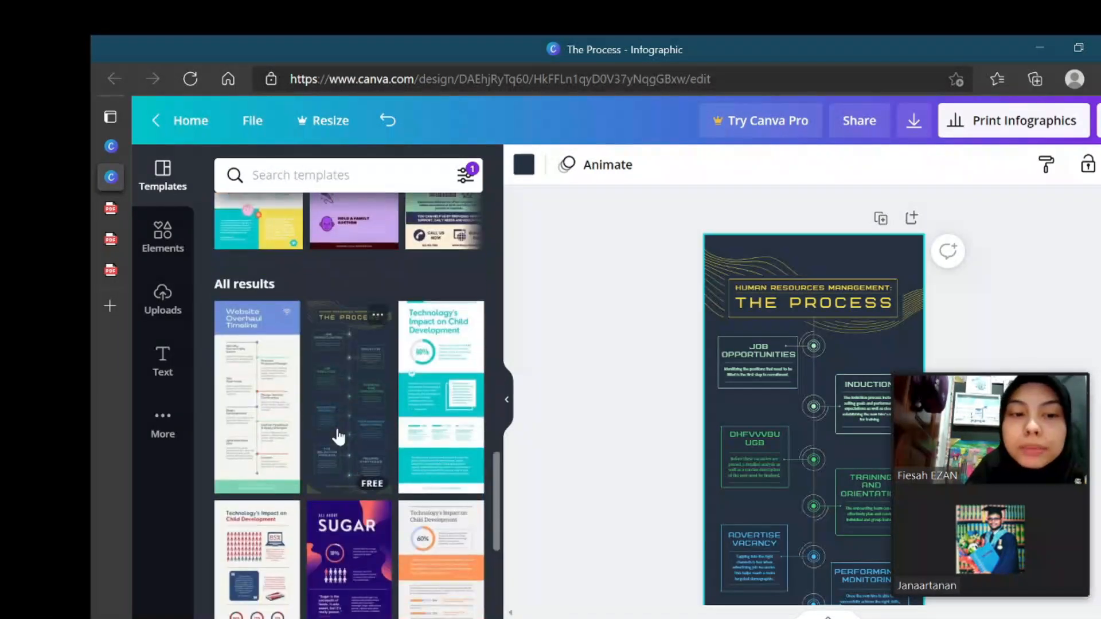
{"action": "scroll", "coordinate": [338, 436], "scroll_direction": "down", "scroll_amount": 5}
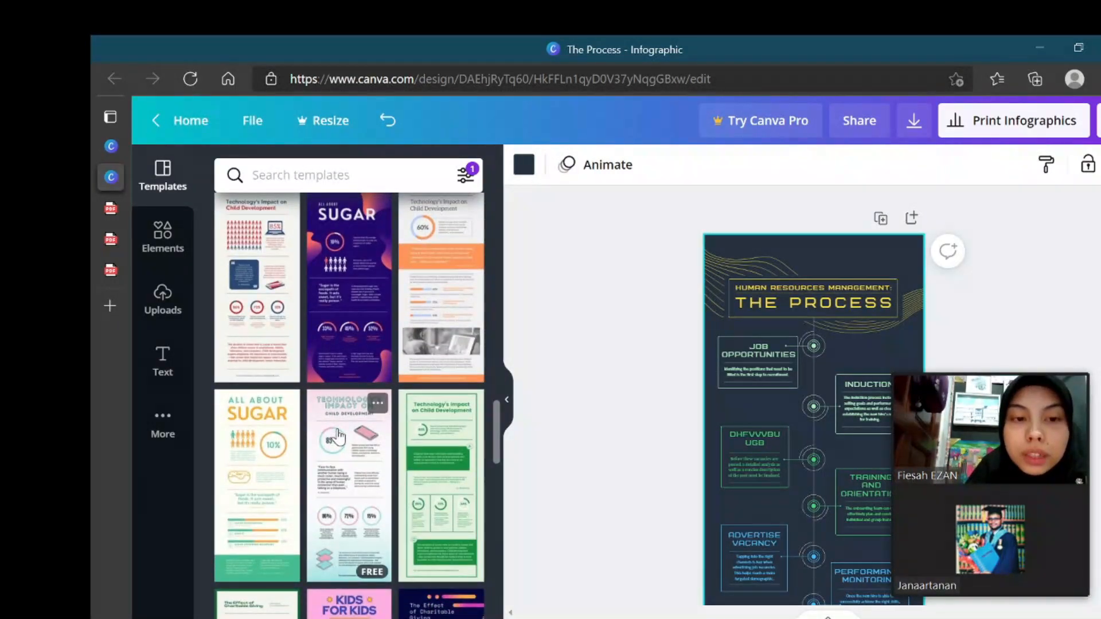
{"action": "scroll", "coordinate": [338, 436], "scroll_direction": "down", "scroll_amount": 10}
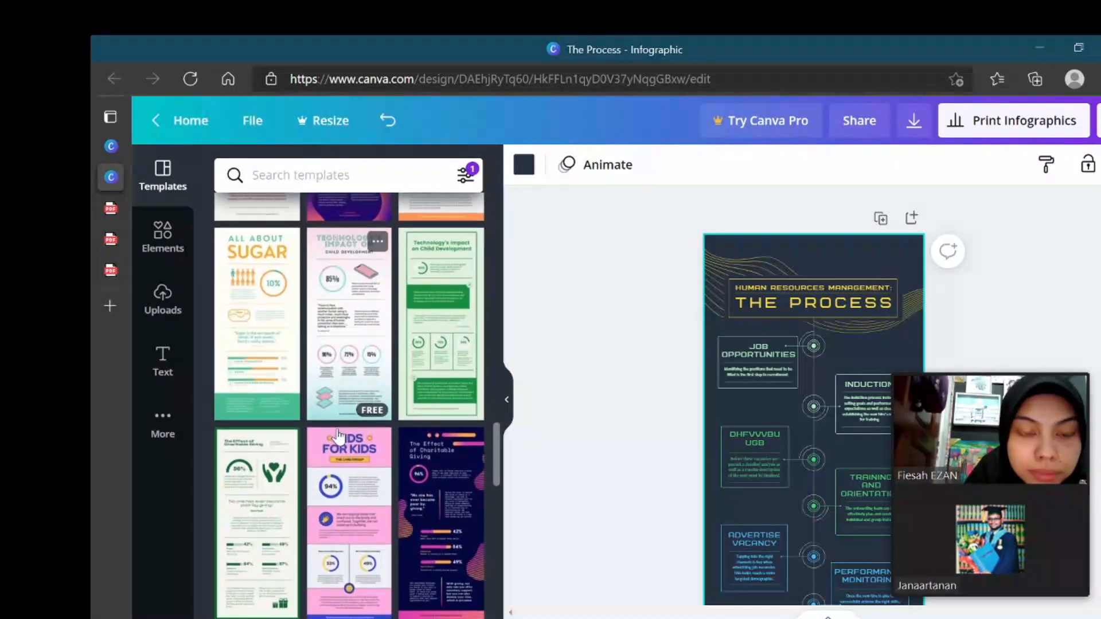
{"action": "scroll", "coordinate": [334, 349], "scroll_direction": "up", "scroll_amount": 6}
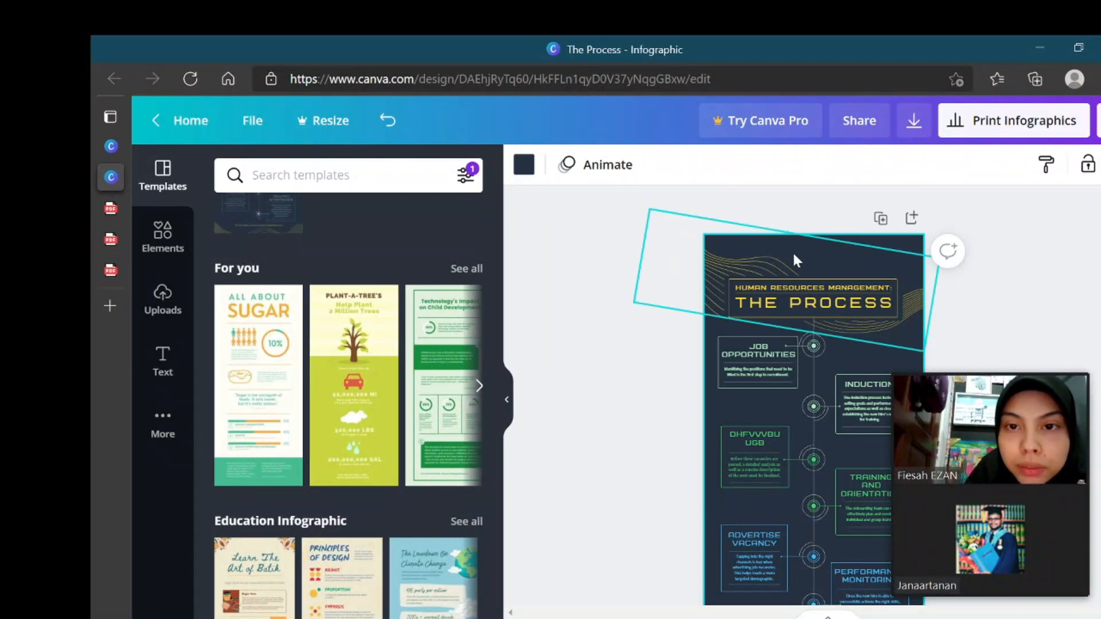
Step: Try light blue, light green and yellow as the infographic's background colour, and restore the dark navy background
{"action": "left_click", "coordinate": [548, 242]}
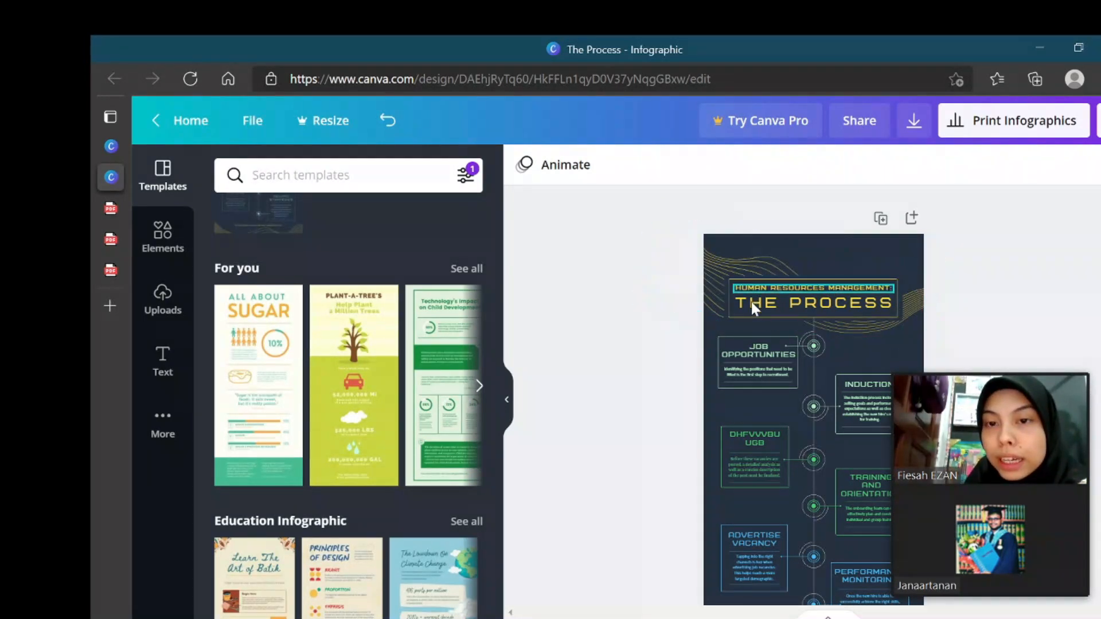
{"action": "left_click", "coordinate": [885, 240]}
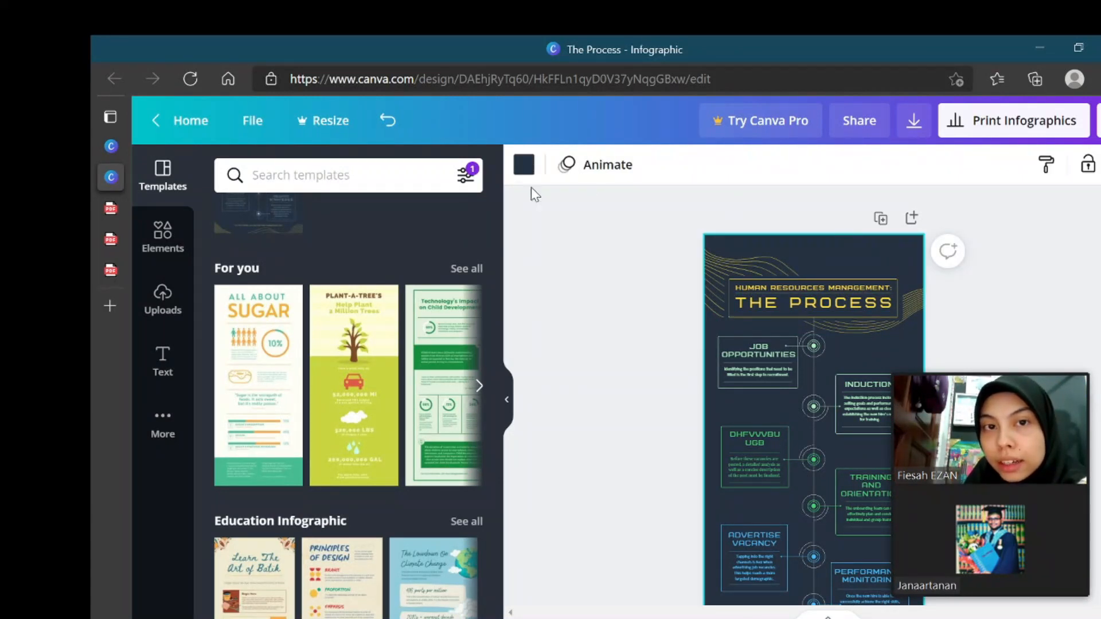
{"action": "left_click", "coordinate": [523, 167]}
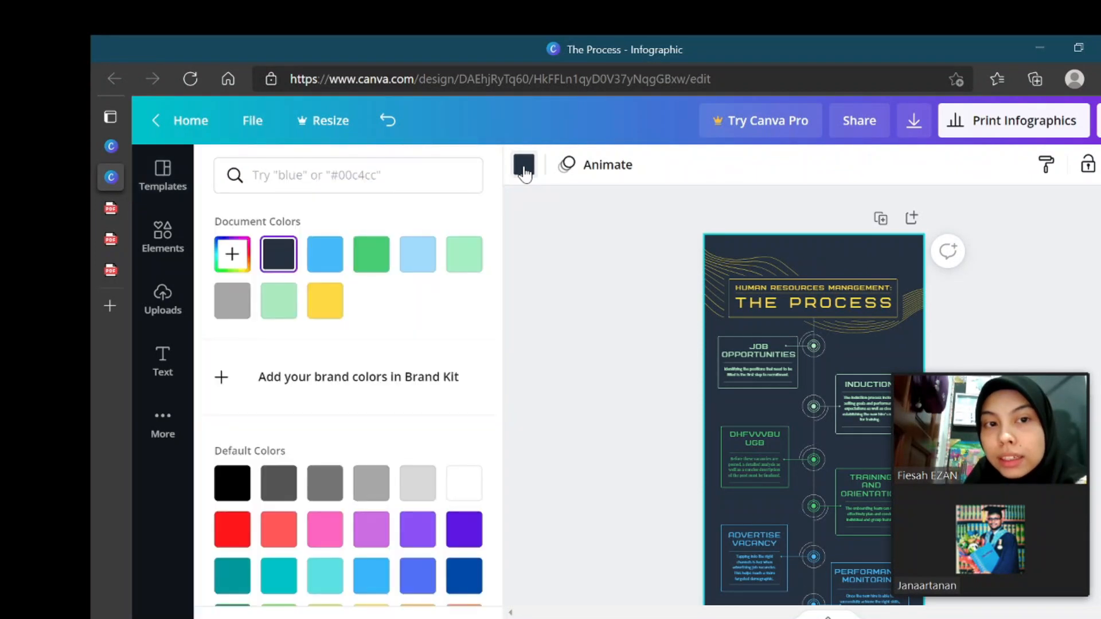
{"action": "left_click", "coordinate": [416, 261]}
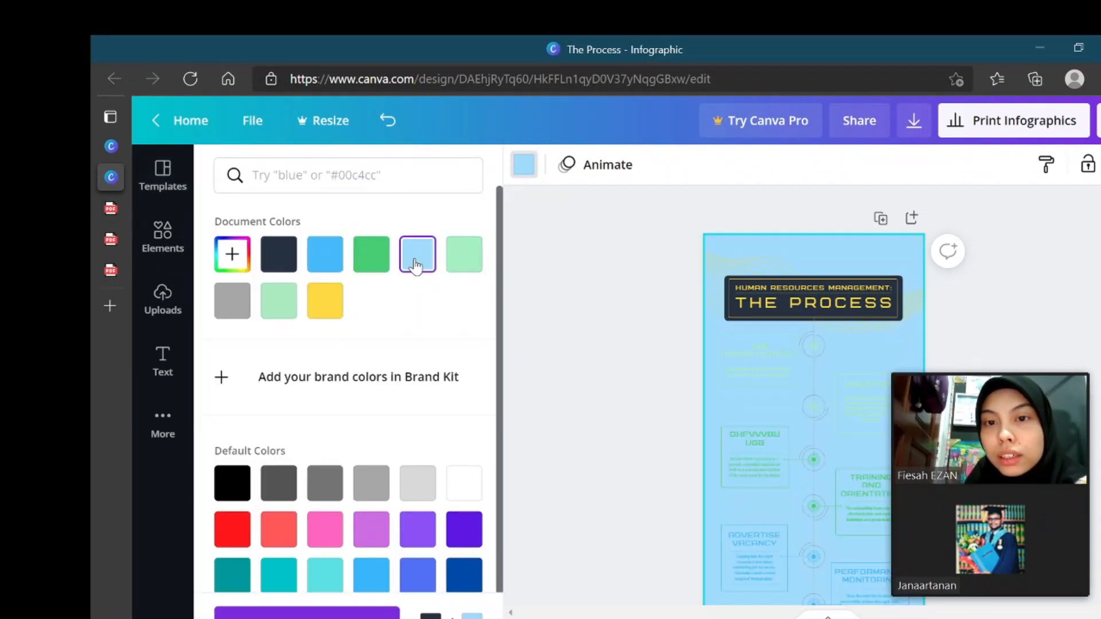
{"action": "left_click", "coordinate": [474, 261]}
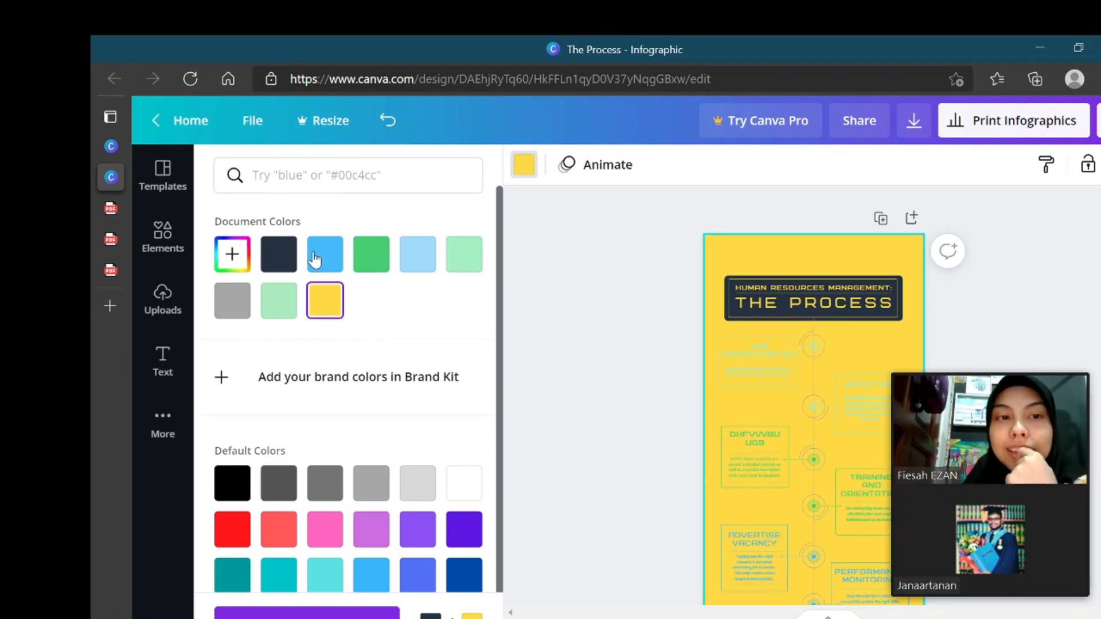
{"action": "left_click", "coordinate": [277, 256]}
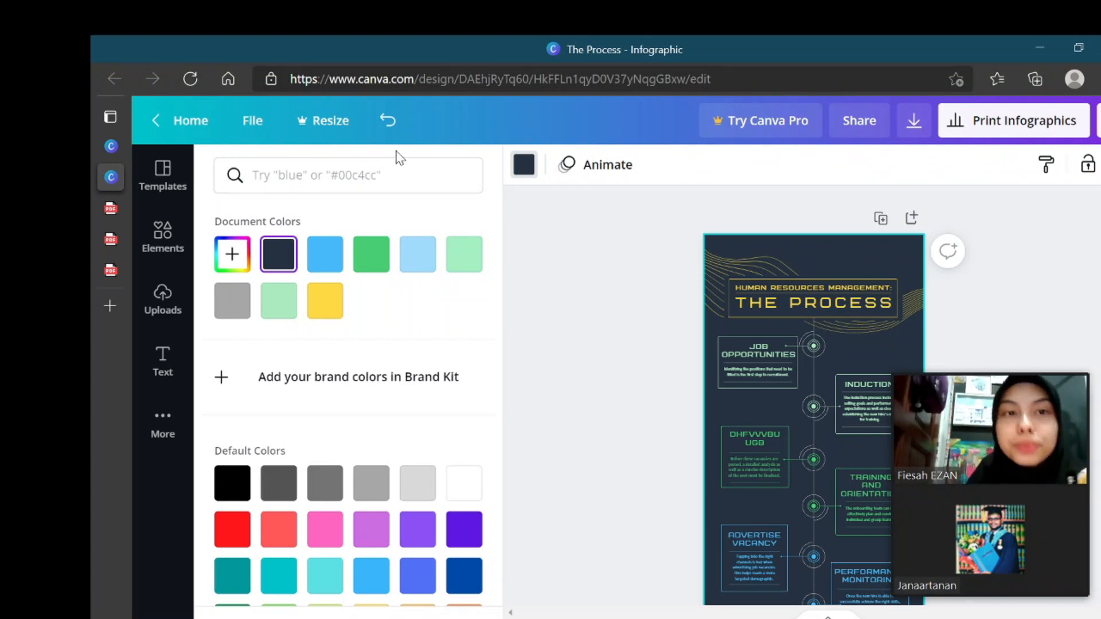
Step: Return to the Canva home page and look through the design types and the recently edited designs
{"action": "left_click", "coordinate": [161, 127]}
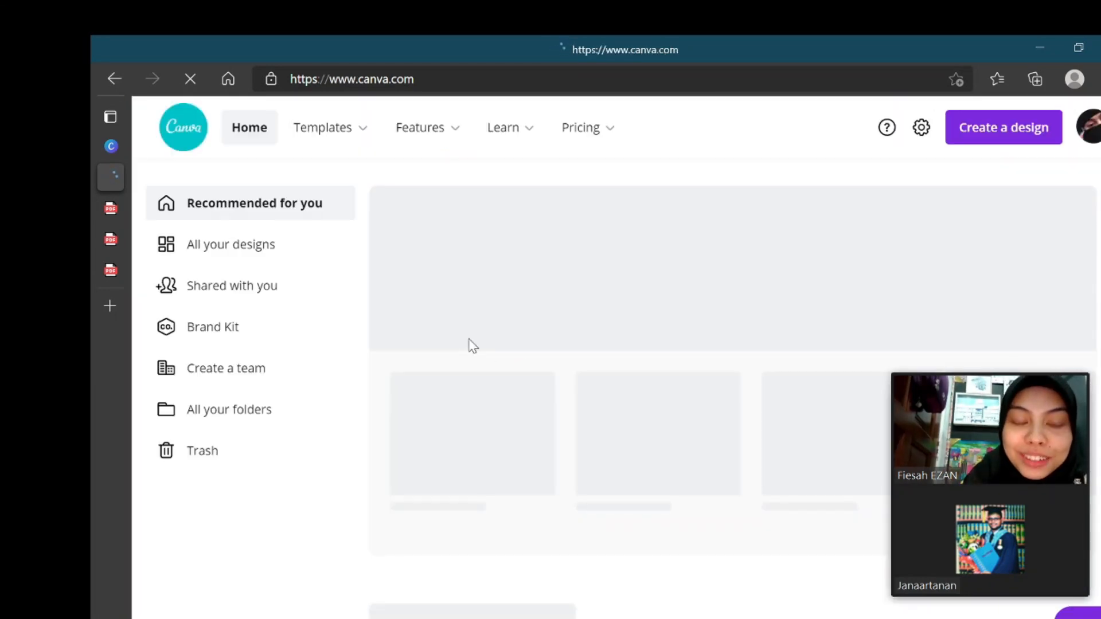
{"action": "scroll", "coordinate": [472, 345], "scroll_direction": "down", "scroll_amount": 5}
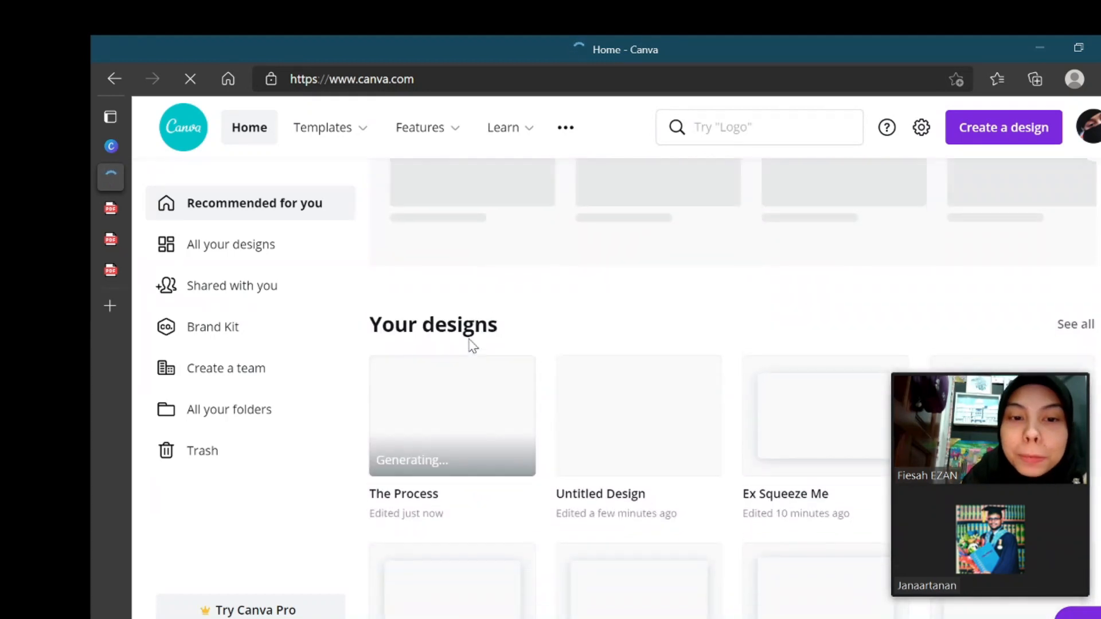
{"action": "scroll", "coordinate": [471, 346], "scroll_direction": "down", "scroll_amount": 1}
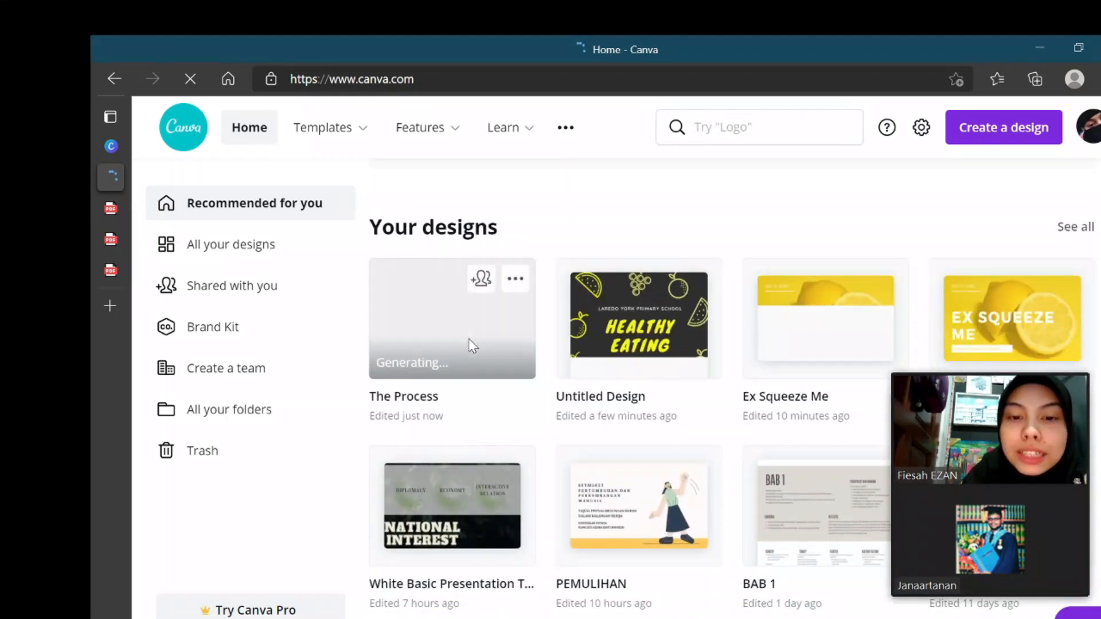
{"action": "scroll", "coordinate": [471, 346], "scroll_direction": "up", "scroll_amount": 6}
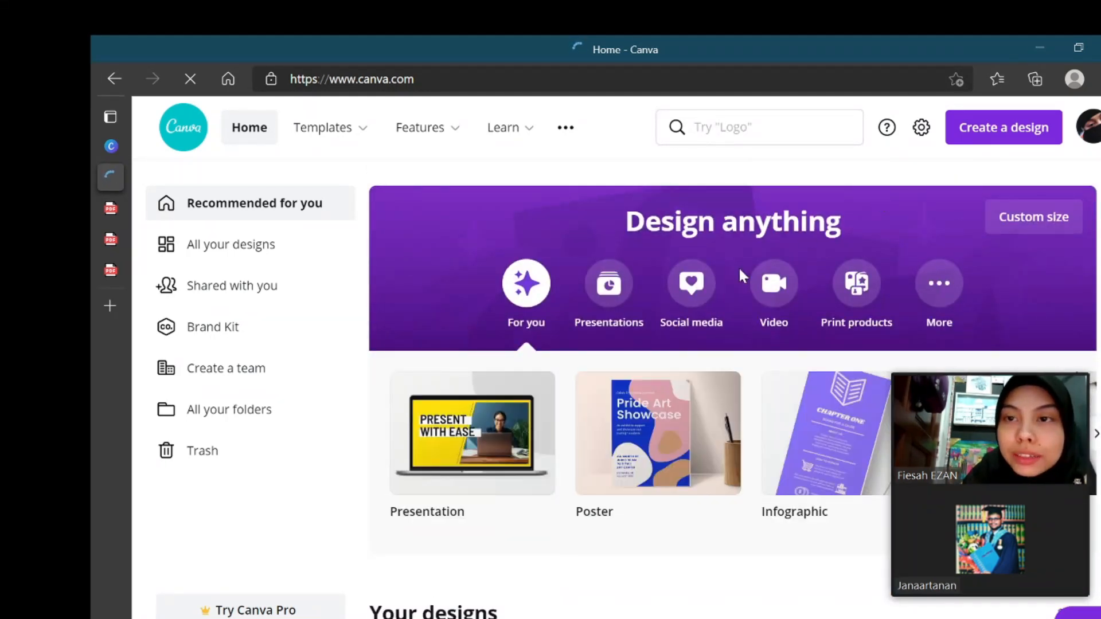
{"action": "scroll", "coordinate": [740, 269], "scroll_direction": "down", "scroll_amount": 6}
{"action": "scroll", "coordinate": [740, 277], "scroll_direction": "down", "scroll_amount": 1}
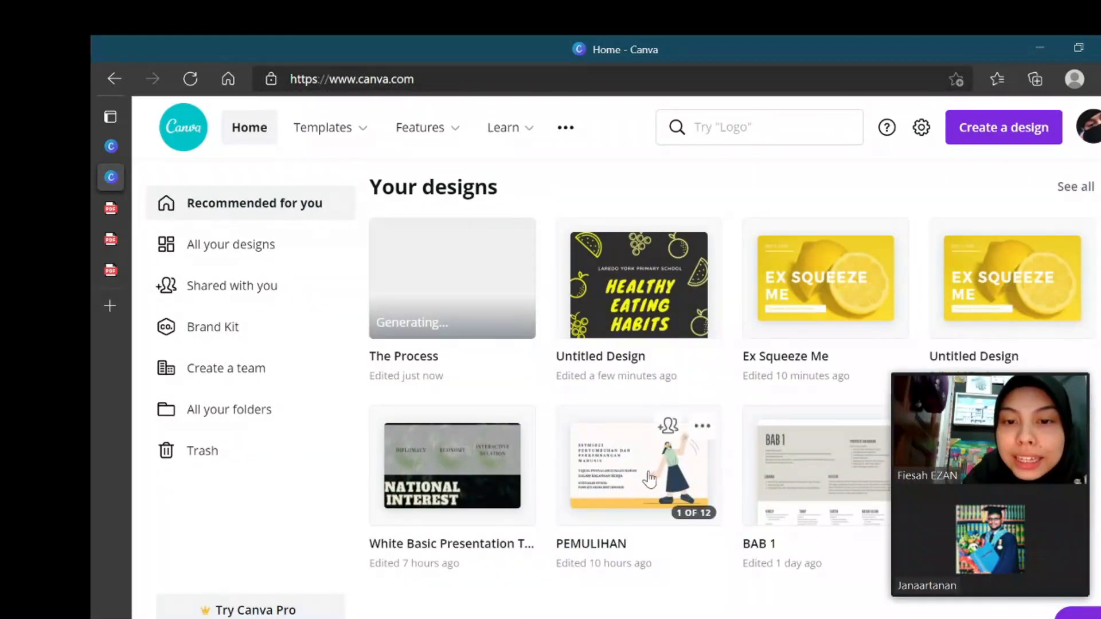
Step: Create a blank presentation and apply the Take a break from the news page of the recently used Managing Yourself and COVID-19 Stress template
{"action": "left_click", "coordinate": [1010, 125]}
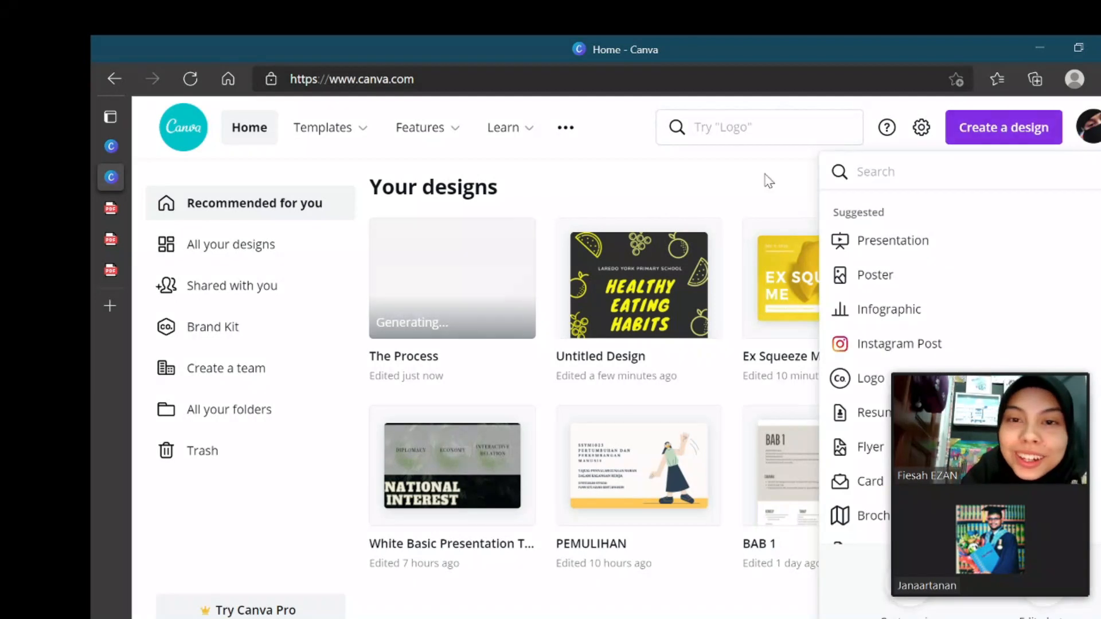
{"action": "left_click", "coordinate": [852, 242]}
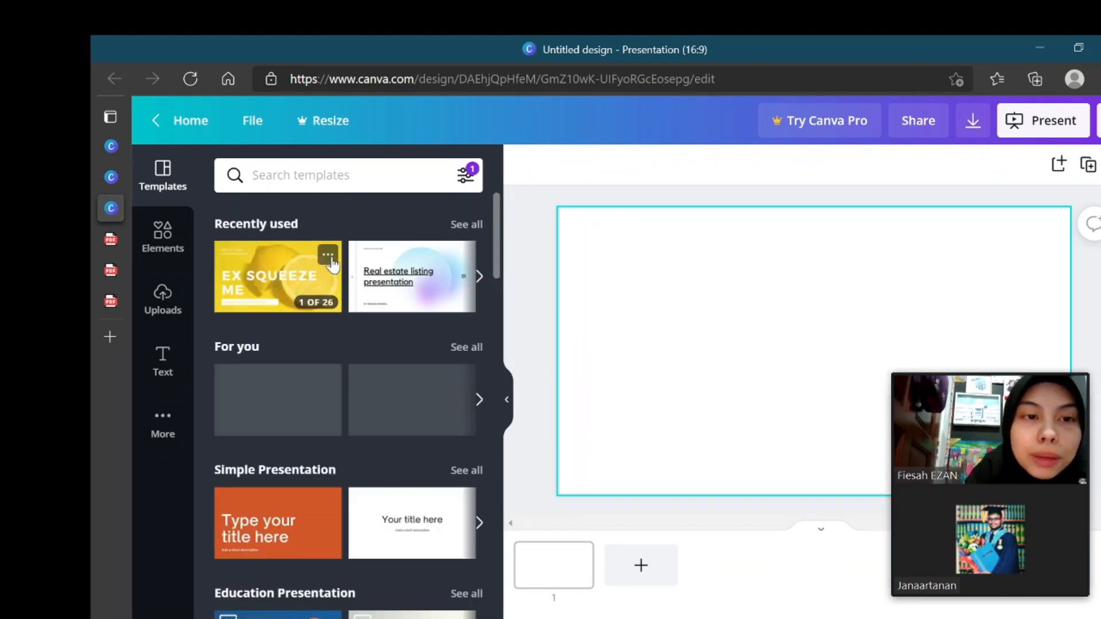
{"action": "left_click", "coordinate": [476, 228]}
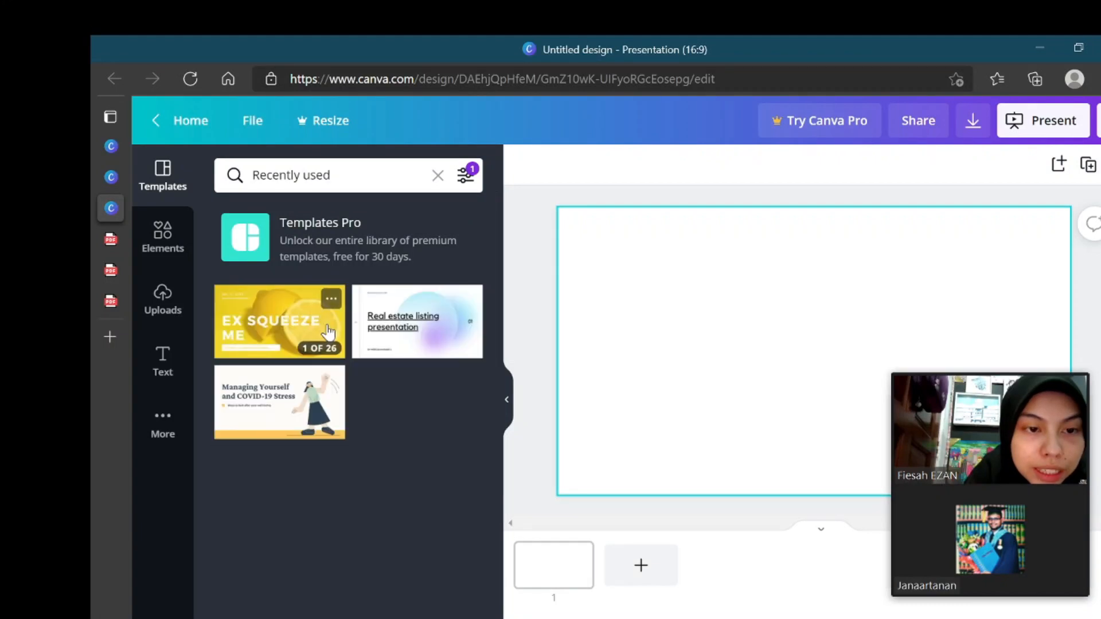
{"action": "left_click", "coordinate": [297, 390]}
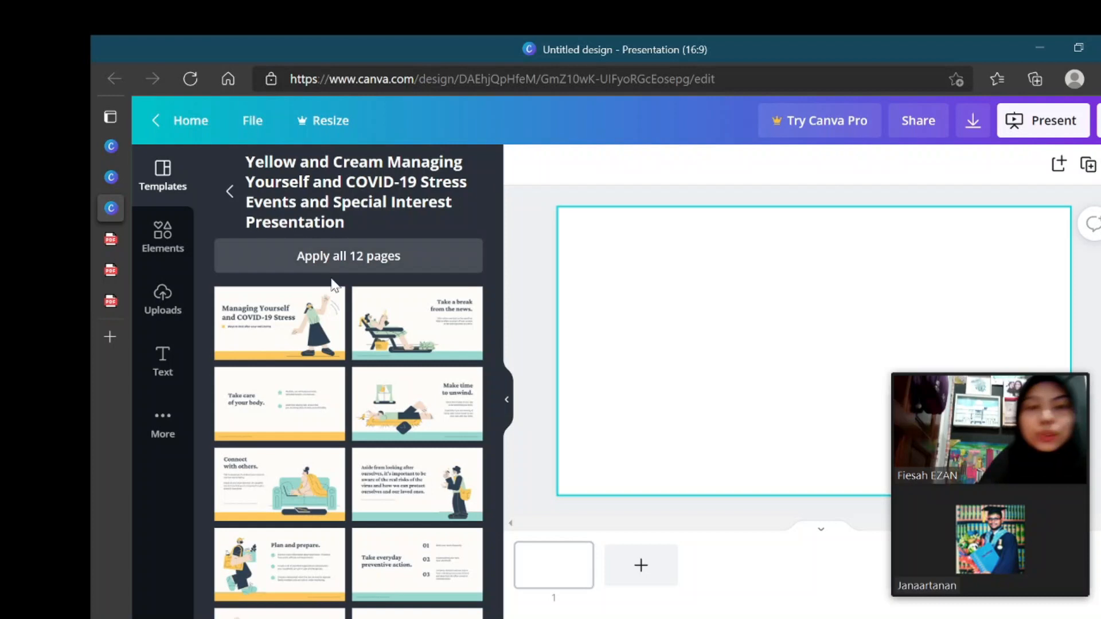
{"action": "left_click", "coordinate": [390, 333]}
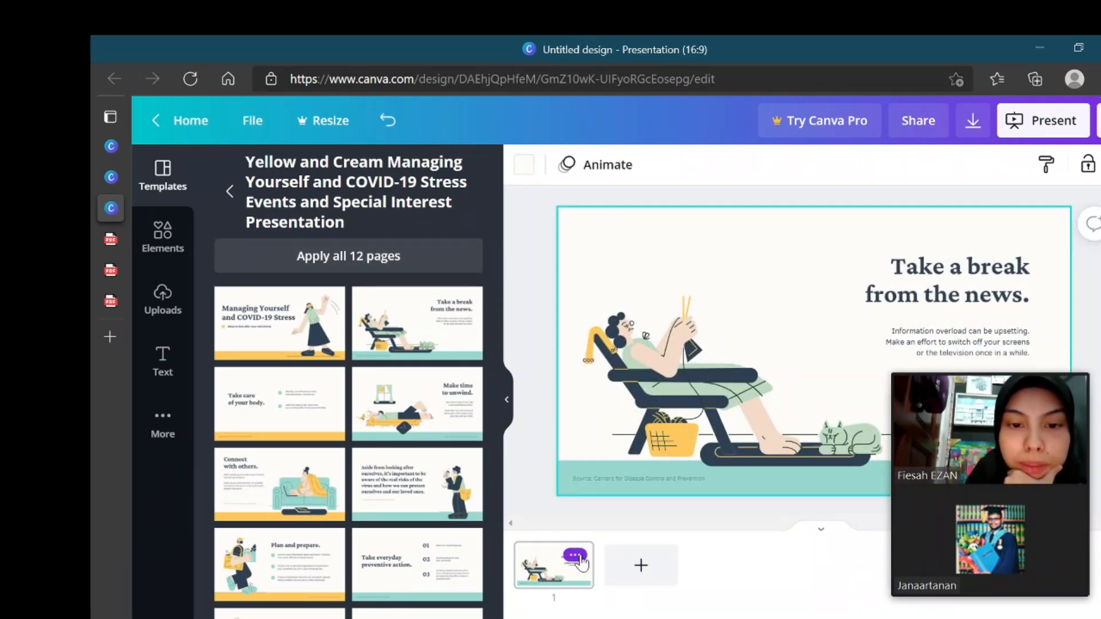
Step: Duplicate the Take a break from the news page as the presentation's second page
{"action": "left_click", "coordinate": [575, 557]}
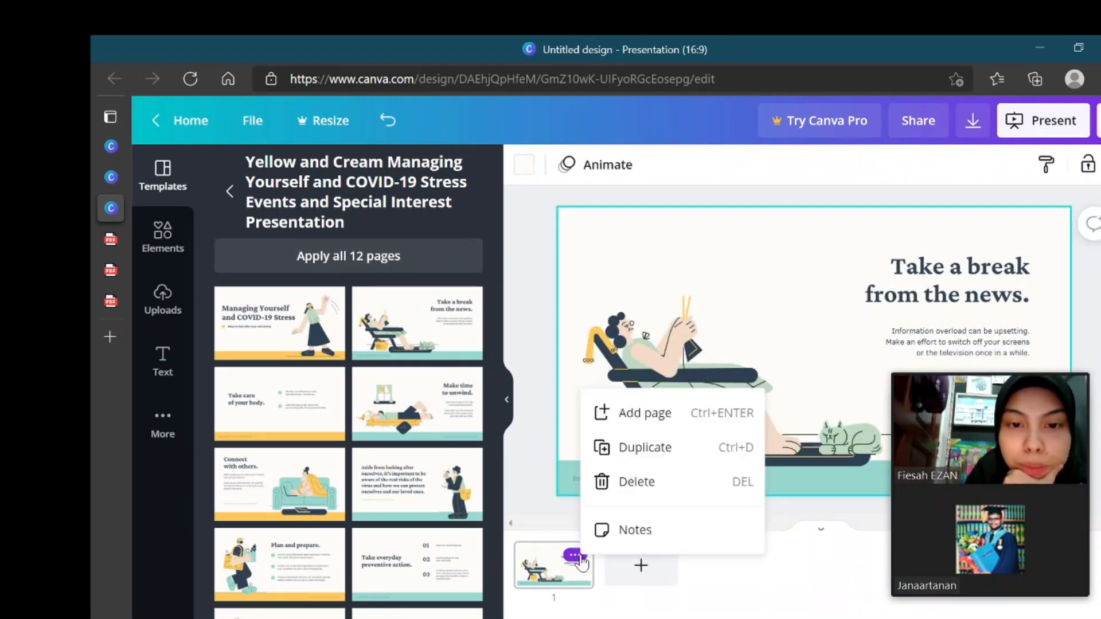
{"action": "left_click", "coordinate": [627, 458]}
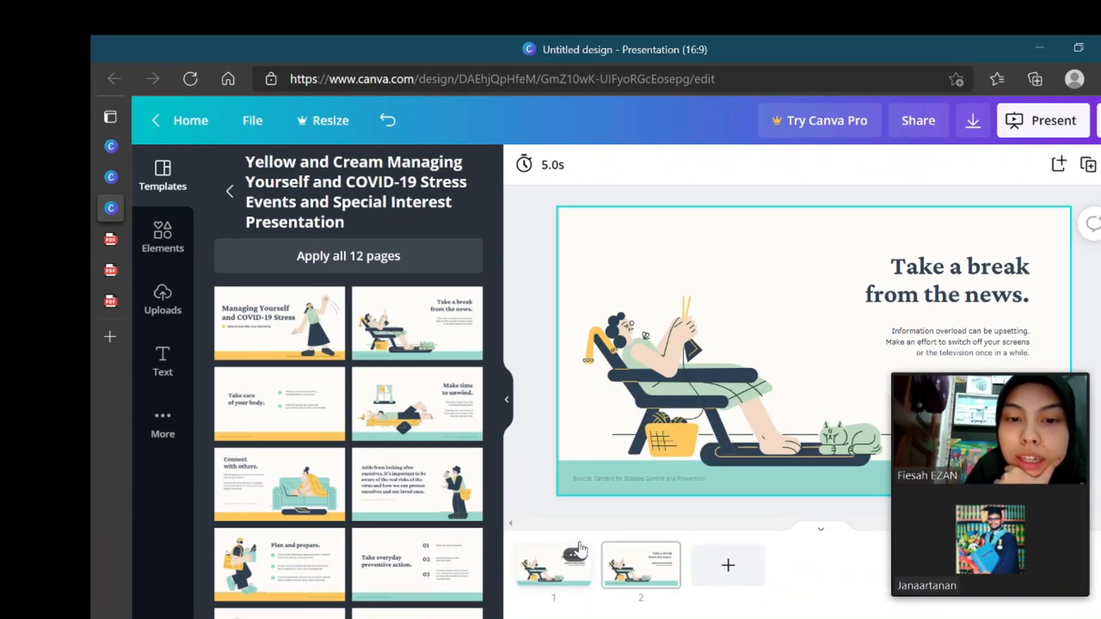
Step: Insert a blank page after the first page and delete it again
{"action": "left_click", "coordinate": [581, 557]}
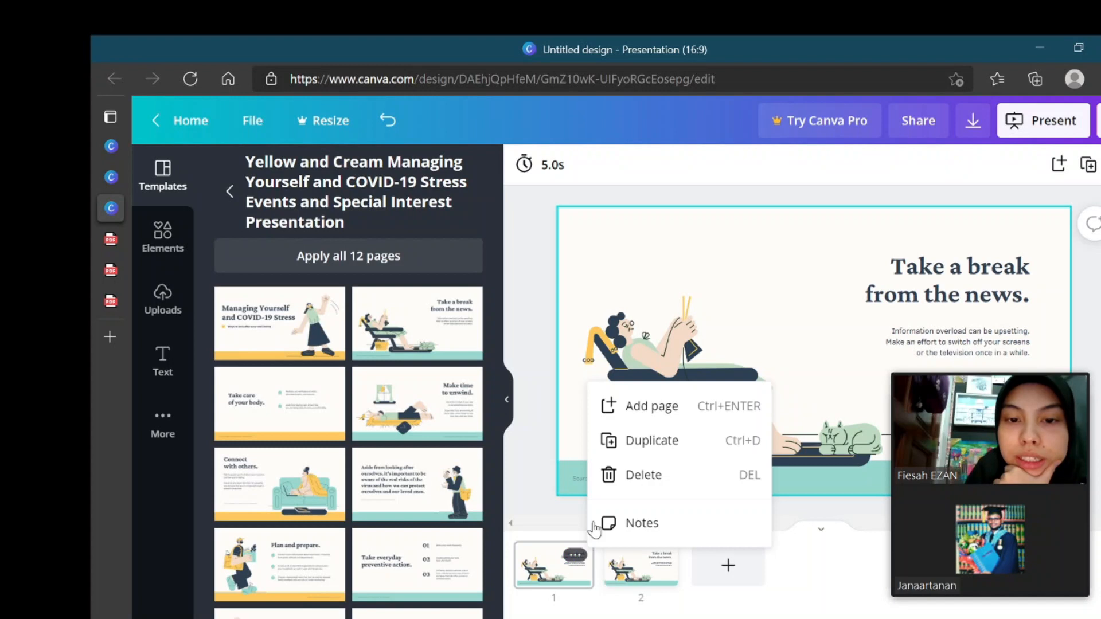
{"action": "left_click", "coordinate": [644, 418]}
{"action": "mouse_move", "coordinate": [658, 559]}
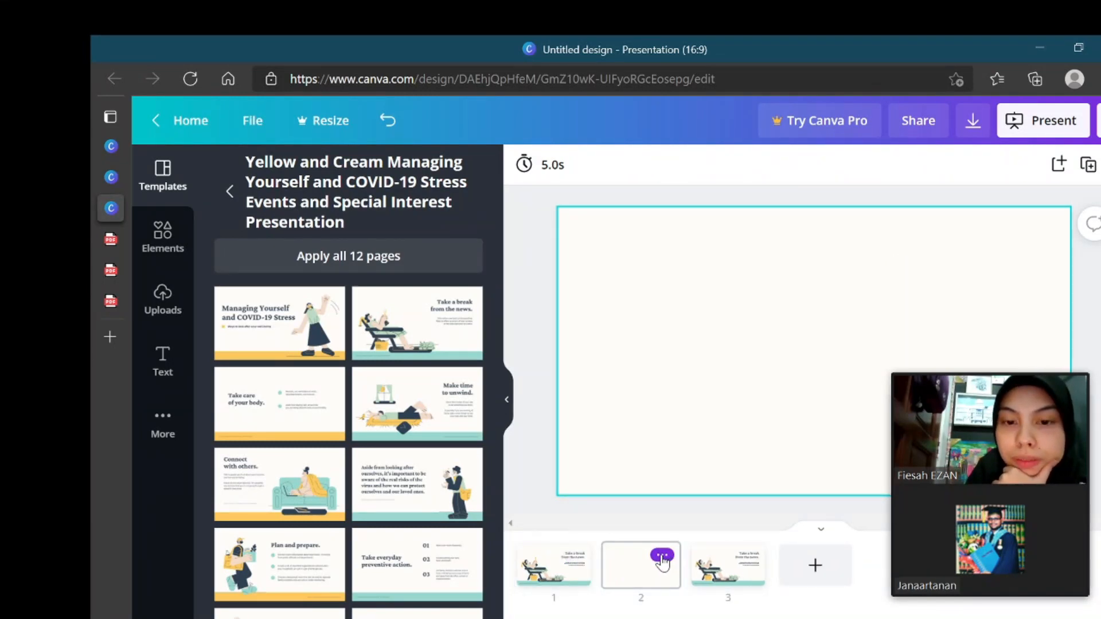
{"action": "key", "text": "Delete"}
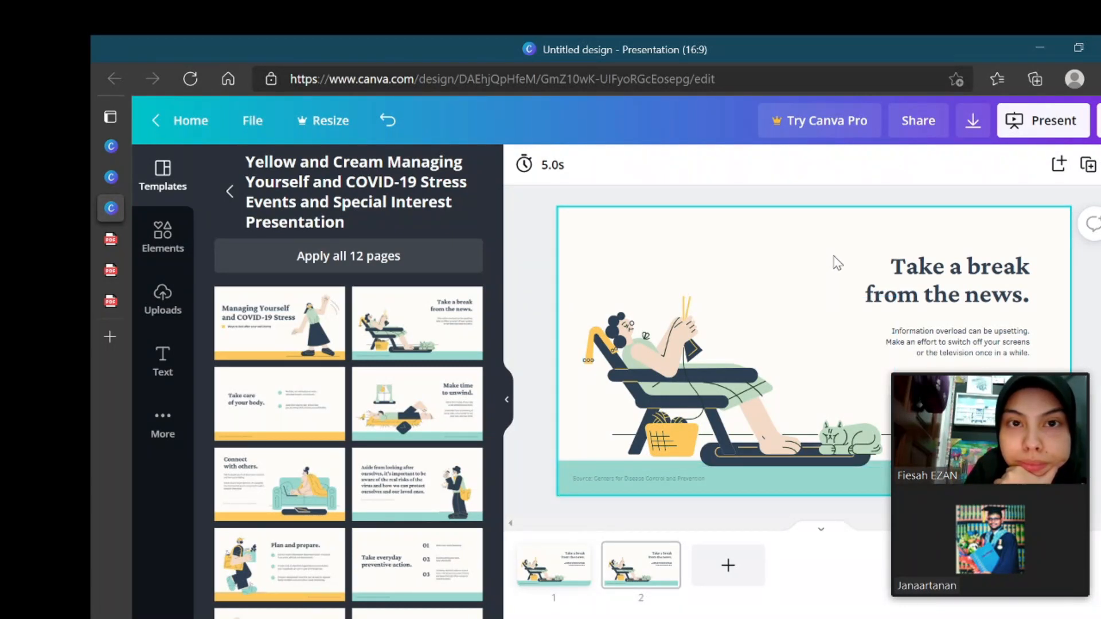
Step: Move the meeting video window away from the slide and apply the Make time to unwind template page to page 2
{"action": "mouse_move", "coordinate": [1033, 401]}
{"action": "left_click_drag", "start_coordinate": [1026, 363], "coordinate": [1066, 394]}
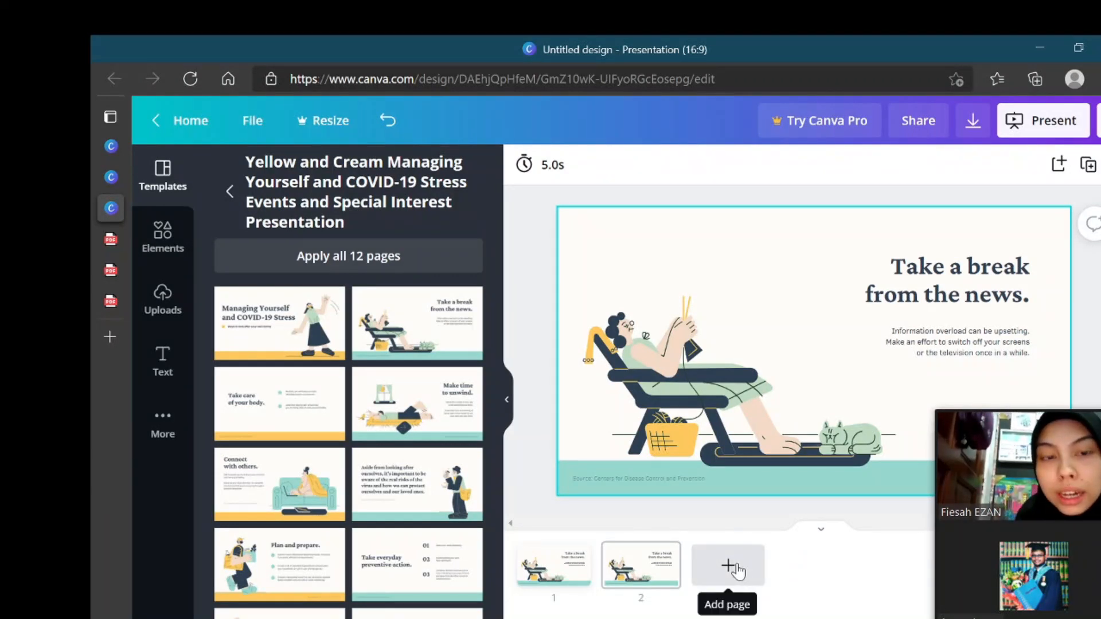
{"action": "left_click", "coordinate": [433, 415]}
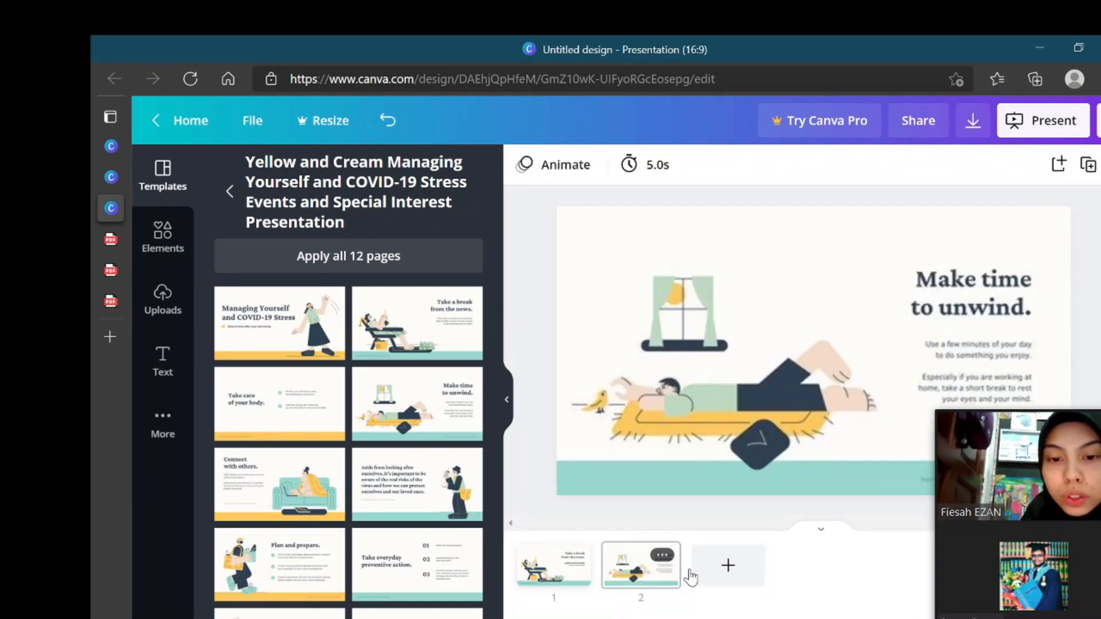
Step: Add a third page and apply the Aside from looking after ourselves template page to pages 2 and 3
{"action": "left_click", "coordinate": [724, 567]}
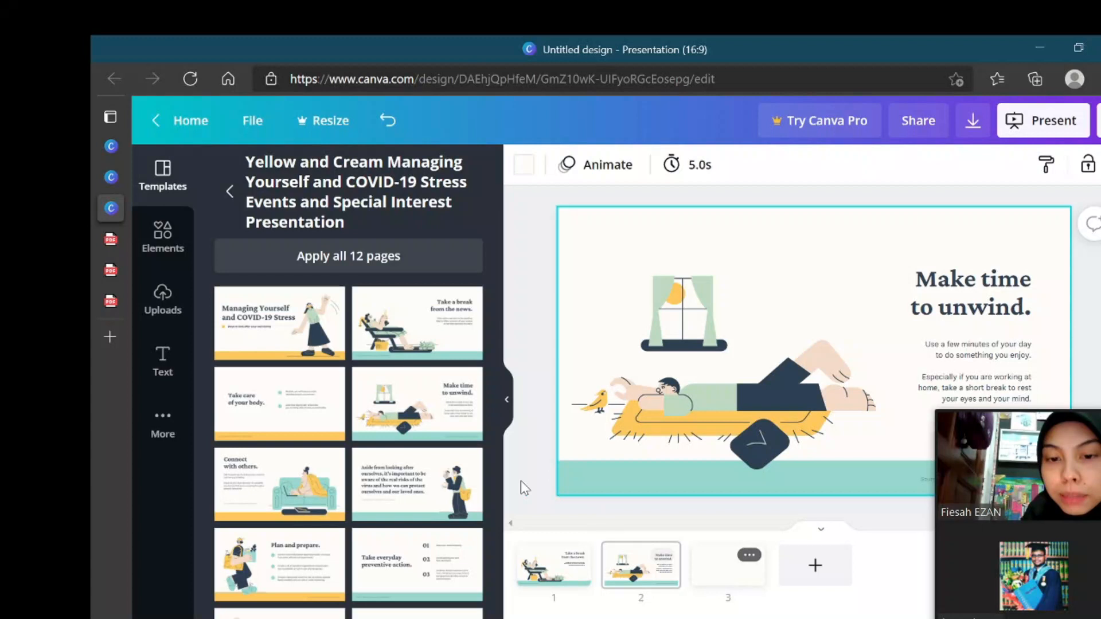
{"action": "left_click", "coordinate": [436, 468]}
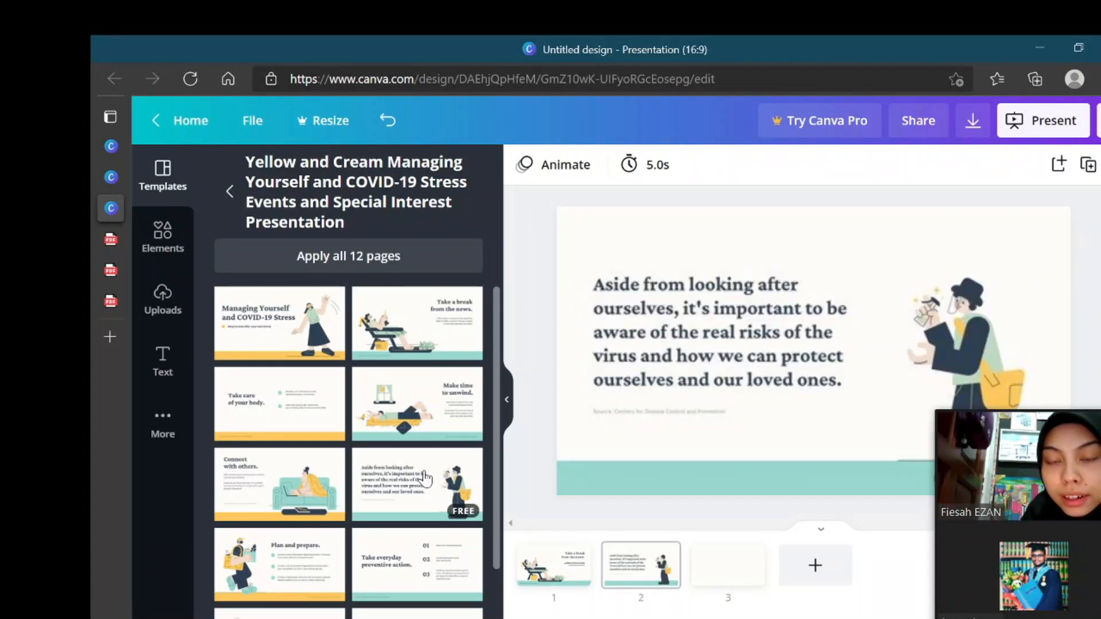
{"action": "left_click", "coordinate": [730, 573]}
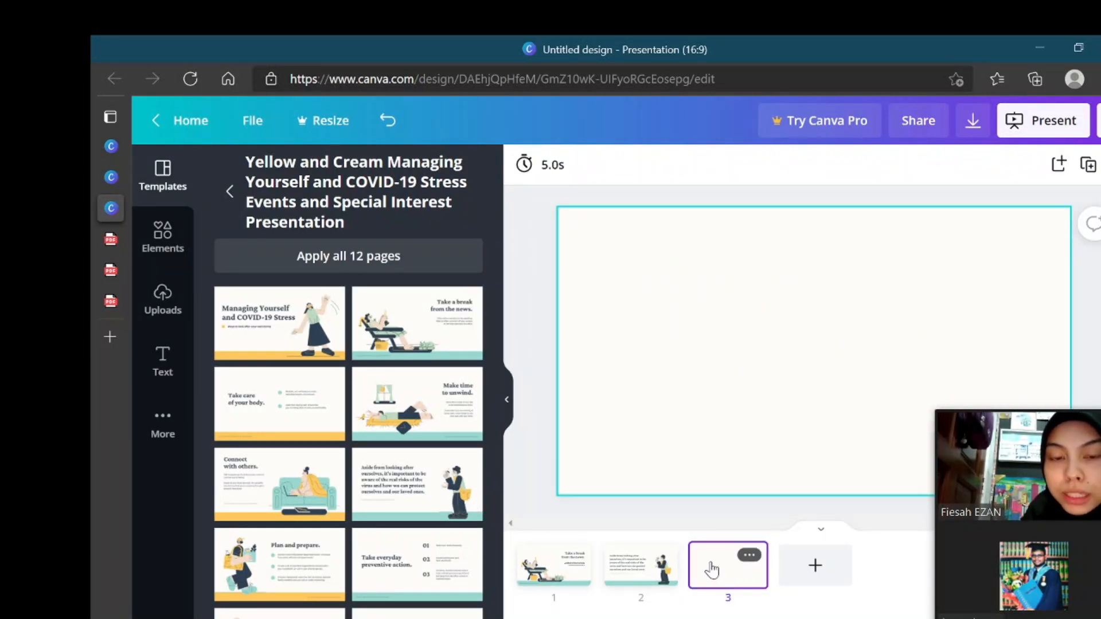
{"action": "left_click", "coordinate": [433, 493]}
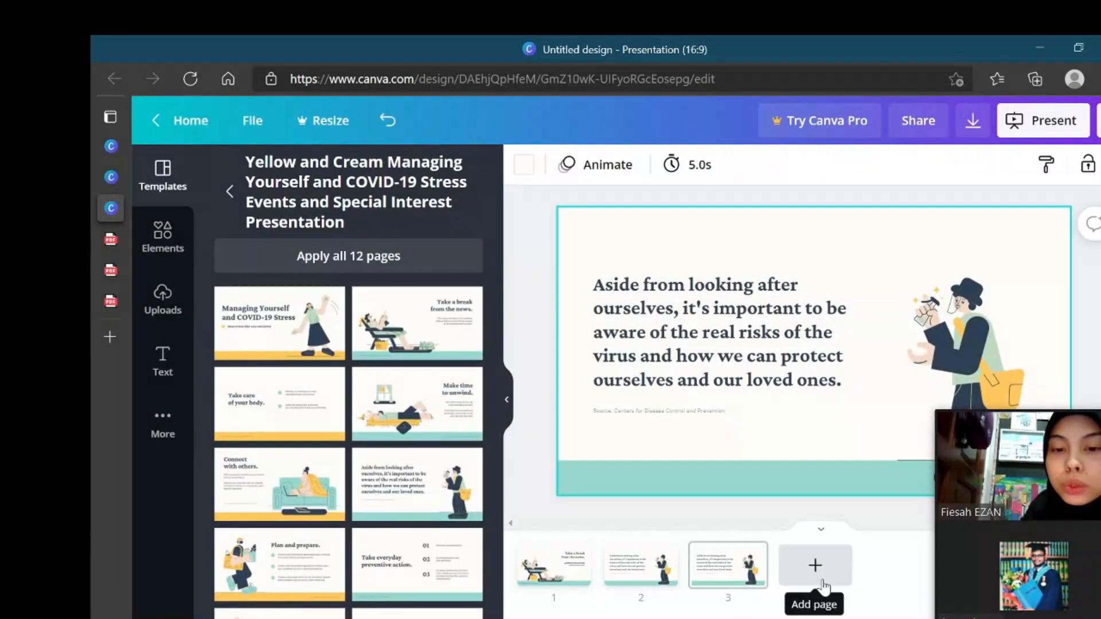
Step: Apply the Make time to unwind template page to page 2 again and add a fourth page with the Take everyday preventive action layout
{"action": "left_click", "coordinate": [647, 574]}
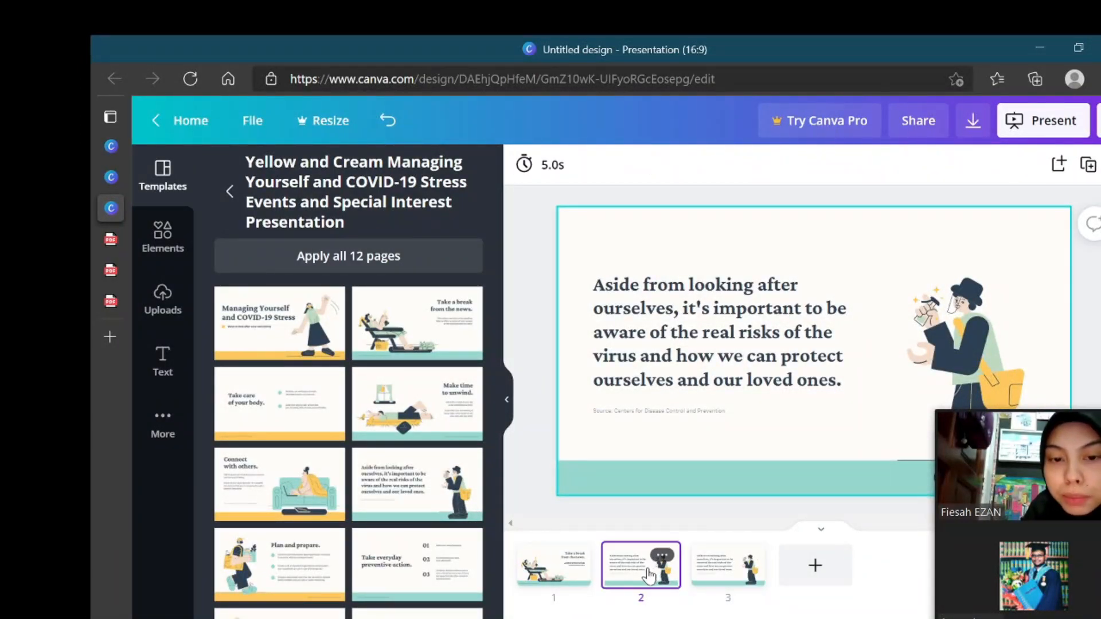
{"action": "left_click", "coordinate": [443, 404]}
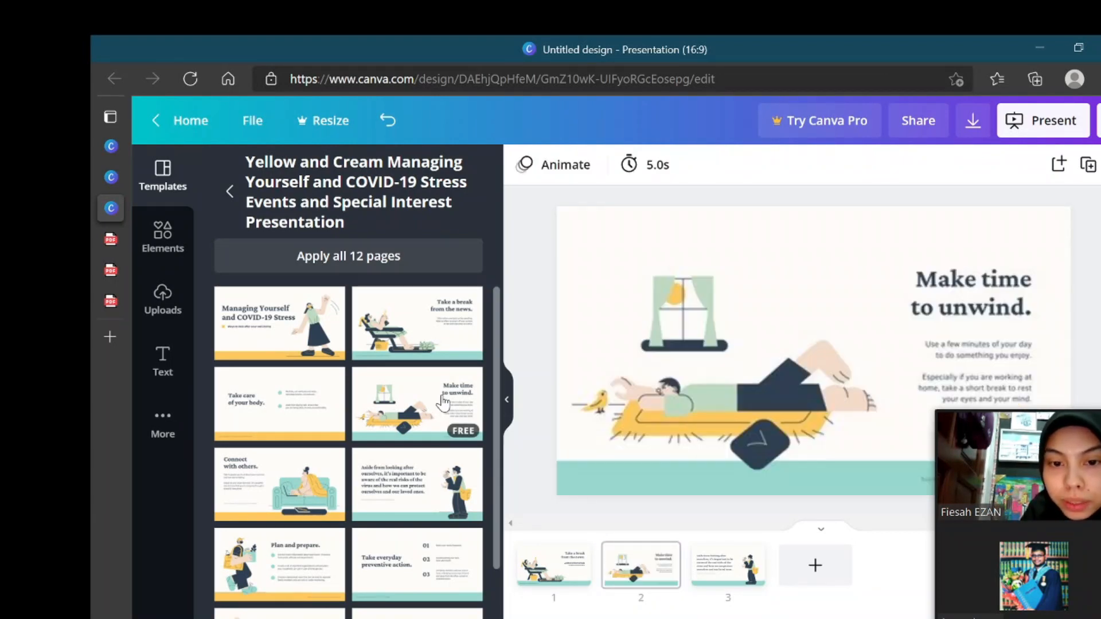
{"action": "left_click", "coordinate": [812, 569]}
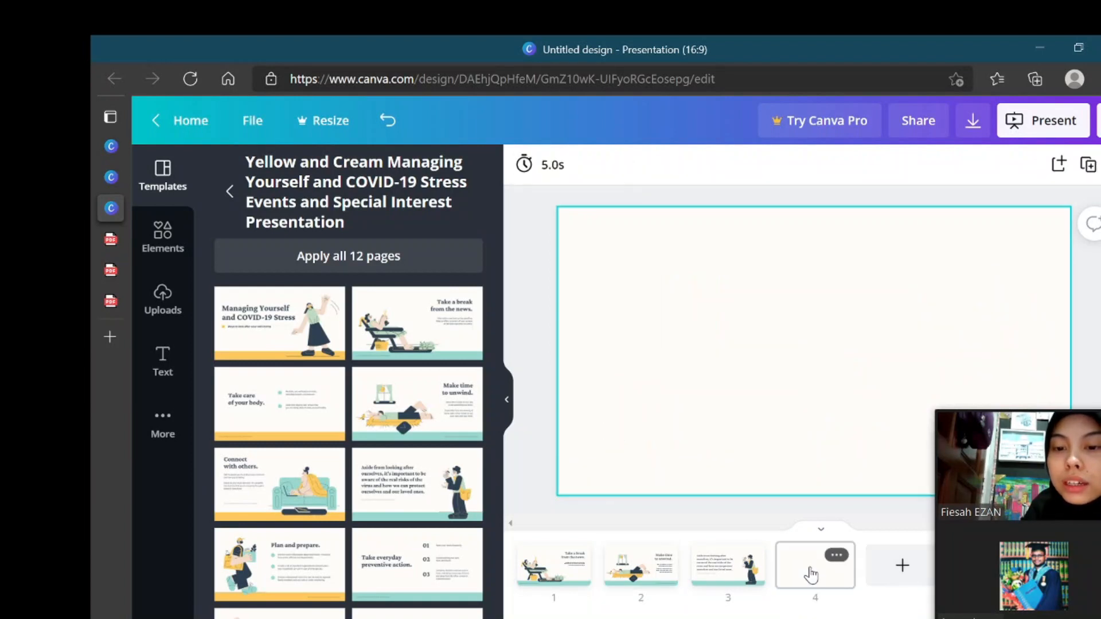
{"action": "left_click", "coordinate": [405, 560]}
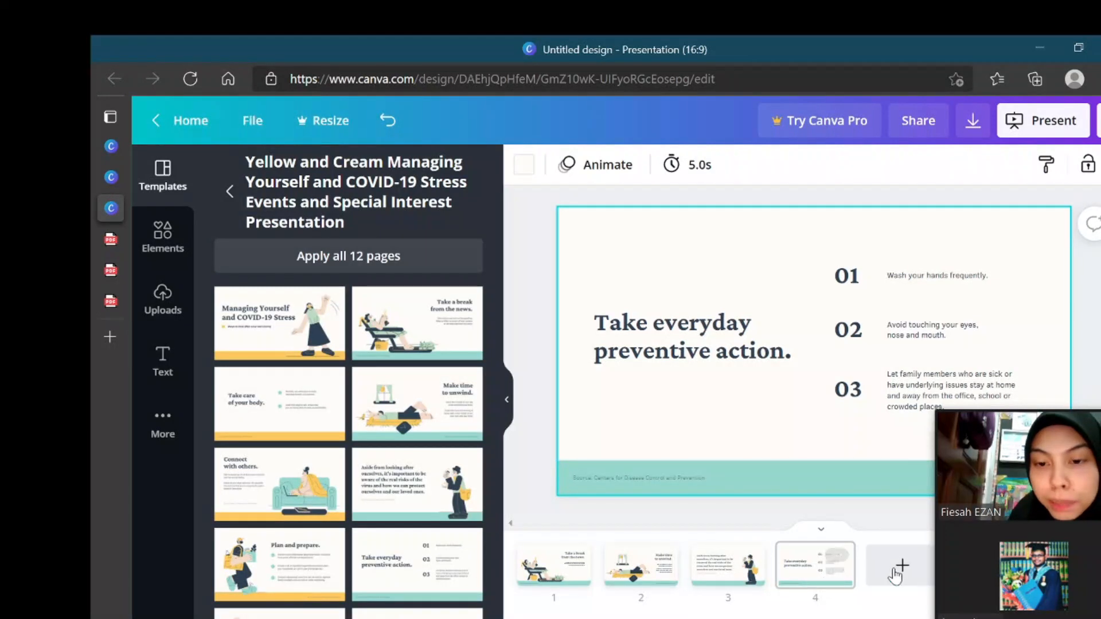
Step: Leave the template's page list and return to the Canva home page
{"action": "left_click", "coordinate": [230, 191]}
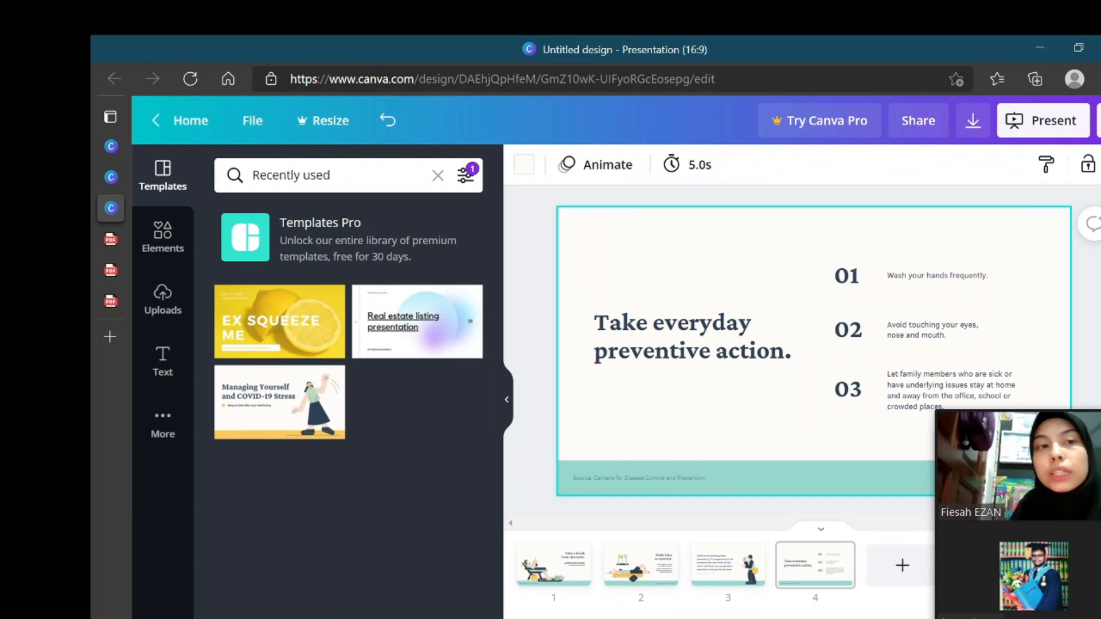
{"action": "left_click", "coordinate": [180, 122]}
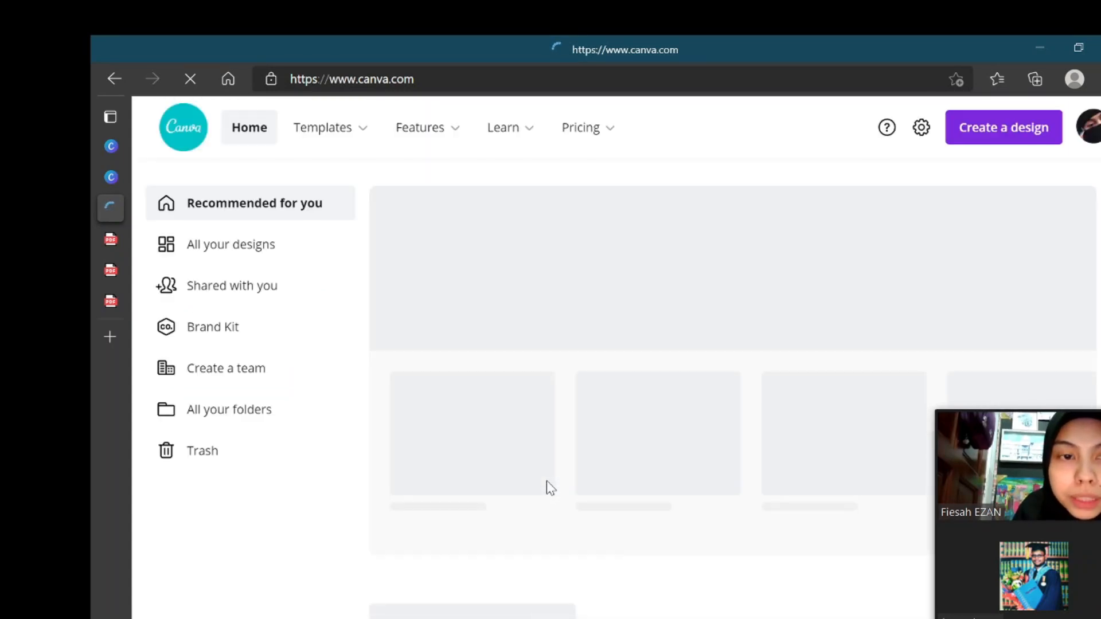
Step: Open the first presentation in the recent designs and add a blank fifth page
{"action": "scroll", "coordinate": [546, 481], "scroll_direction": "down", "scroll_amount": 5}
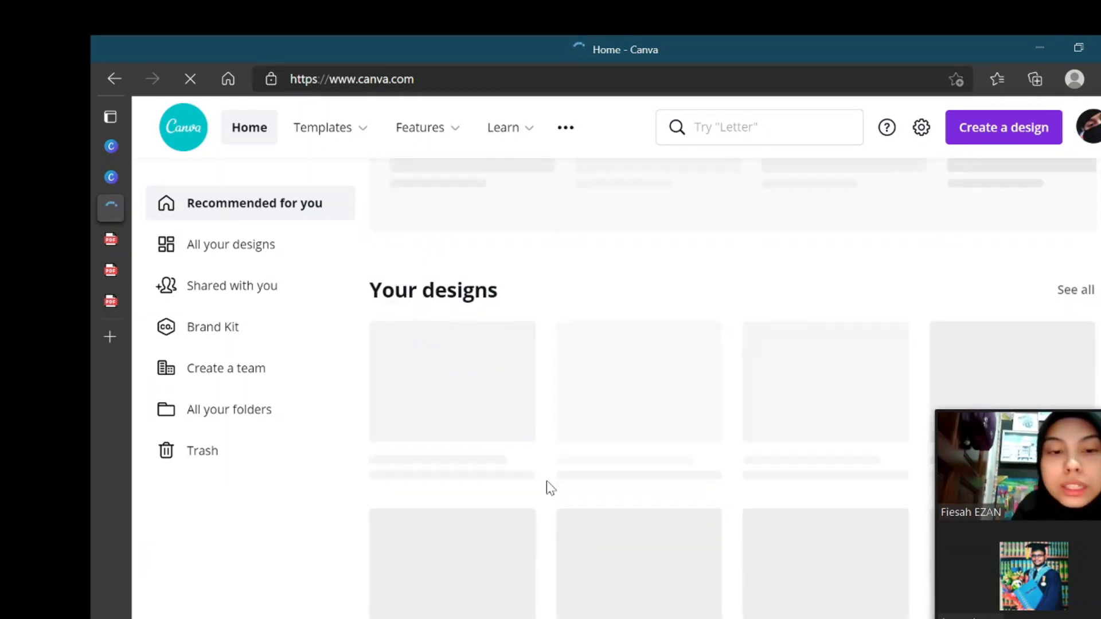
{"action": "left_click", "coordinate": [465, 401]}
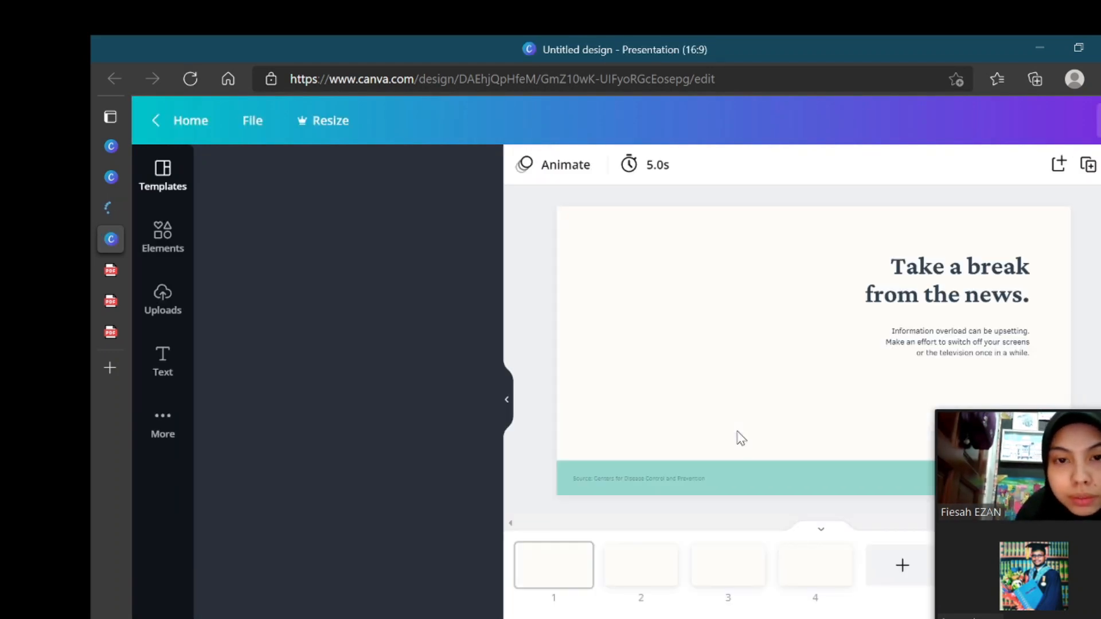
{"action": "left_click", "coordinate": [902, 569]}
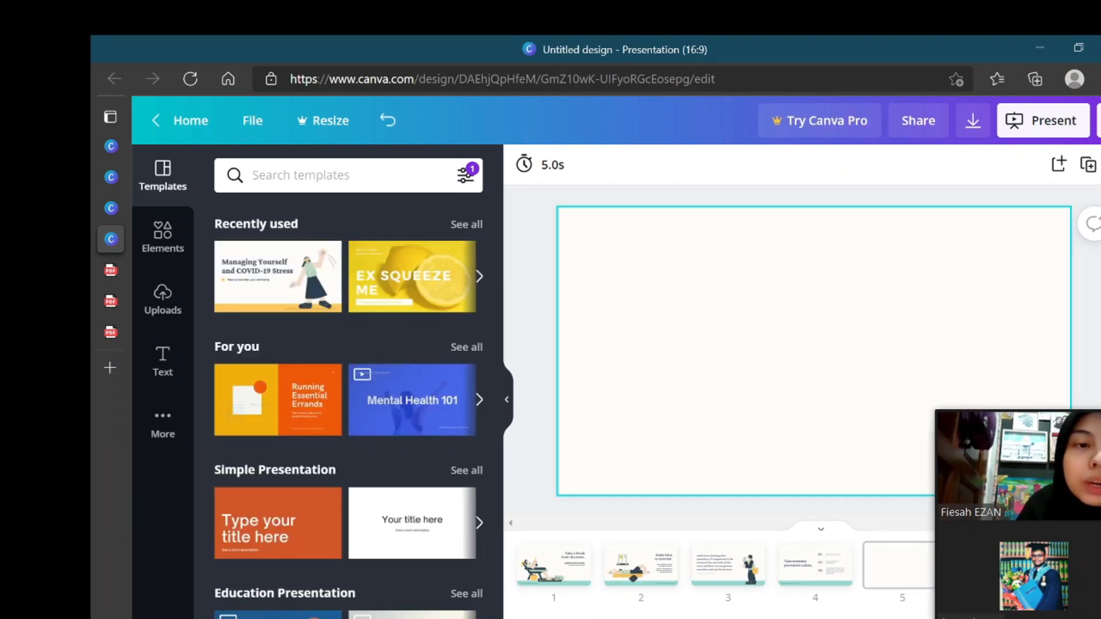
Step: Apply the "Disinfect the shopping cart" layout from the Yellow and Orange Running Essential Errands template to page 5
{"action": "scroll", "coordinate": [346, 350], "scroll_direction": "down", "scroll_amount": 2}
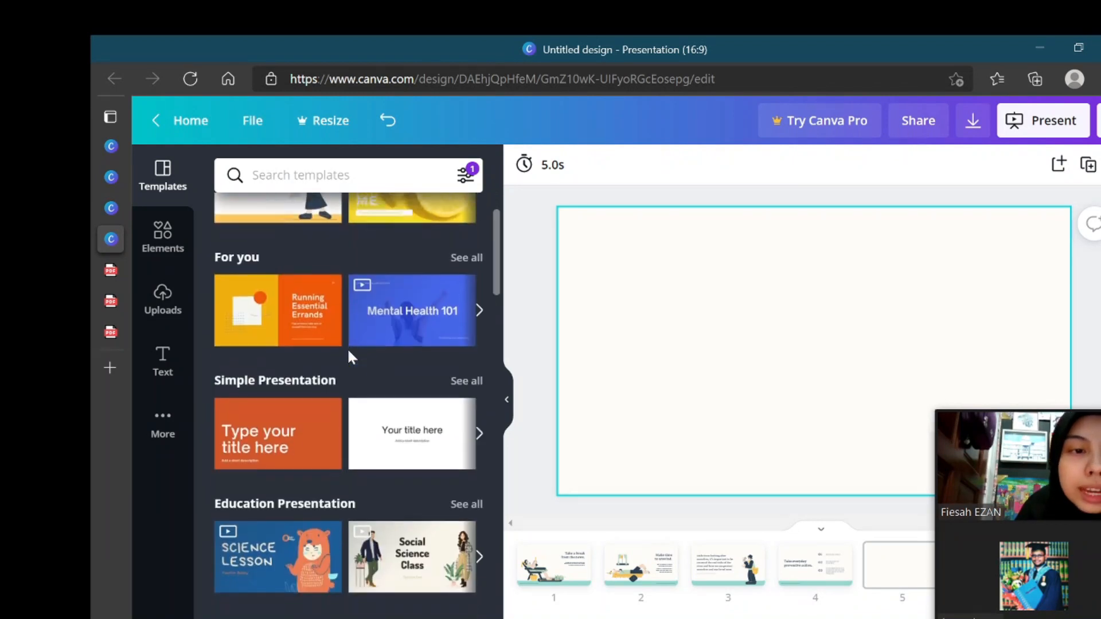
{"action": "left_click", "coordinate": [309, 325]}
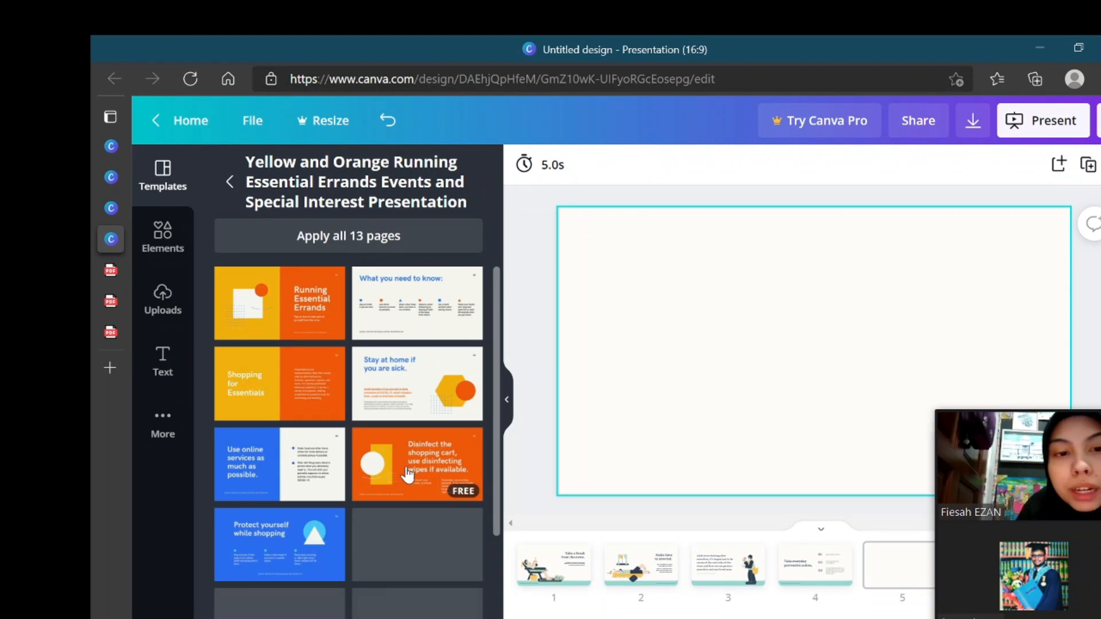
{"action": "left_click", "coordinate": [407, 475]}
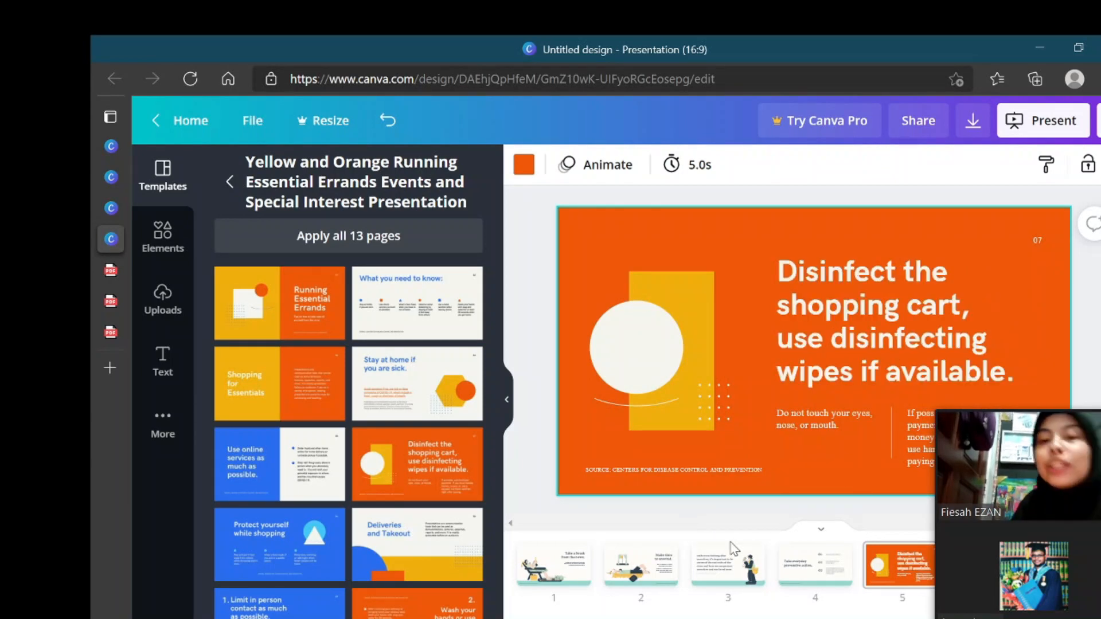
{"action": "left_click", "coordinate": [231, 182]}
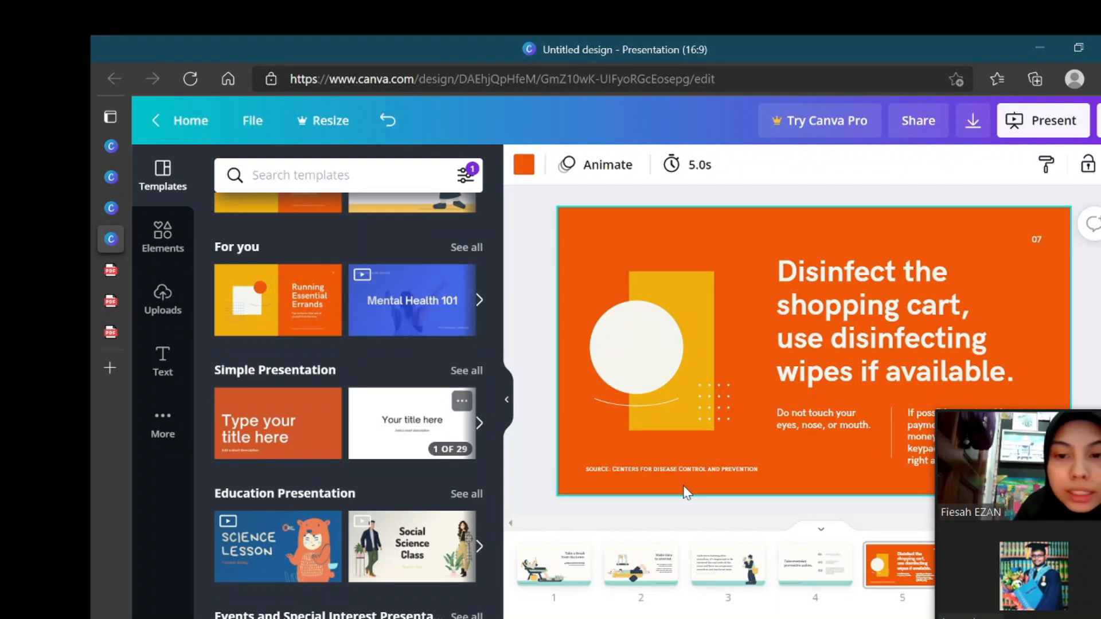
Step: Add a sixth page and apply the two-main-point "Write your topic or idea" layout from the White and Light Simple Presentation template
{"action": "left_click_drag", "start_coordinate": [990, 588], "coordinate": [996, 469]}
{"action": "left_click", "coordinate": [989, 565]}
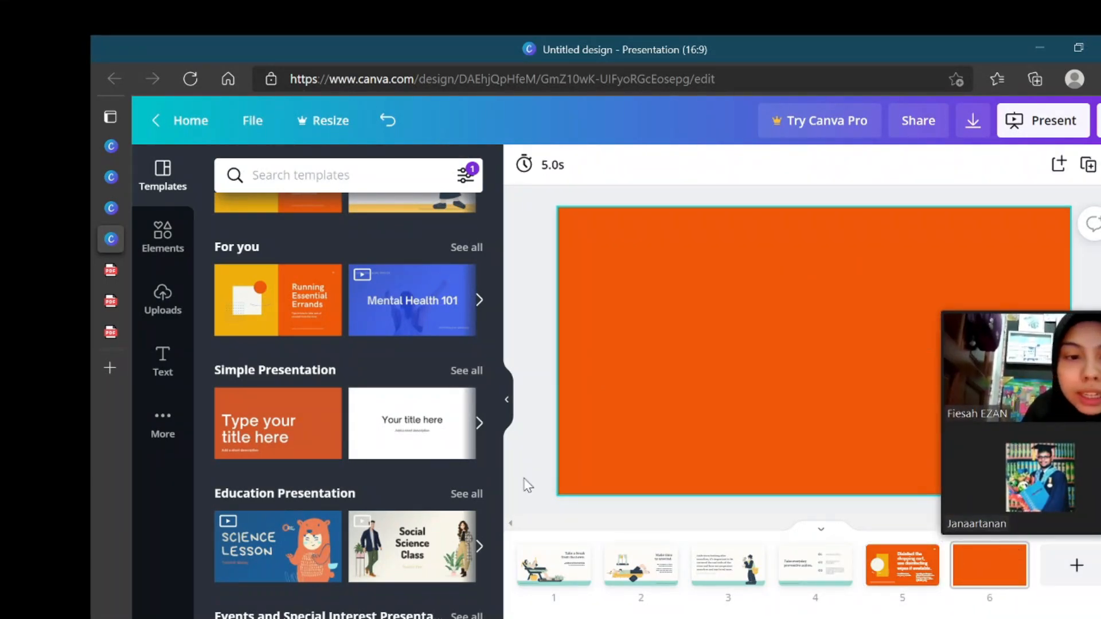
{"action": "left_click", "coordinate": [410, 441]}
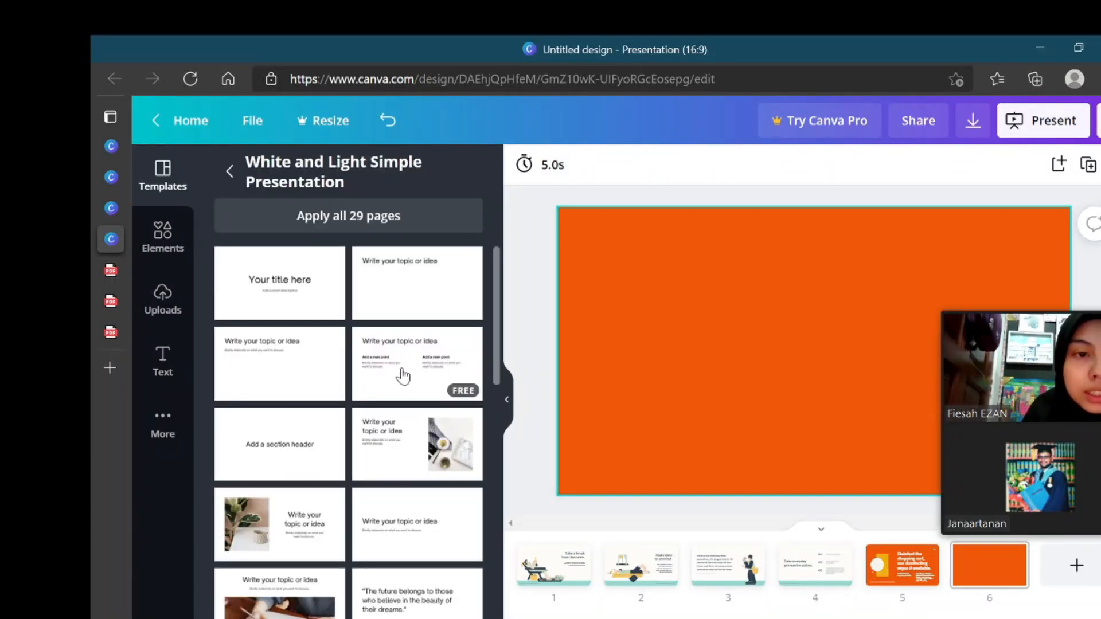
{"action": "left_click", "coordinate": [402, 374]}
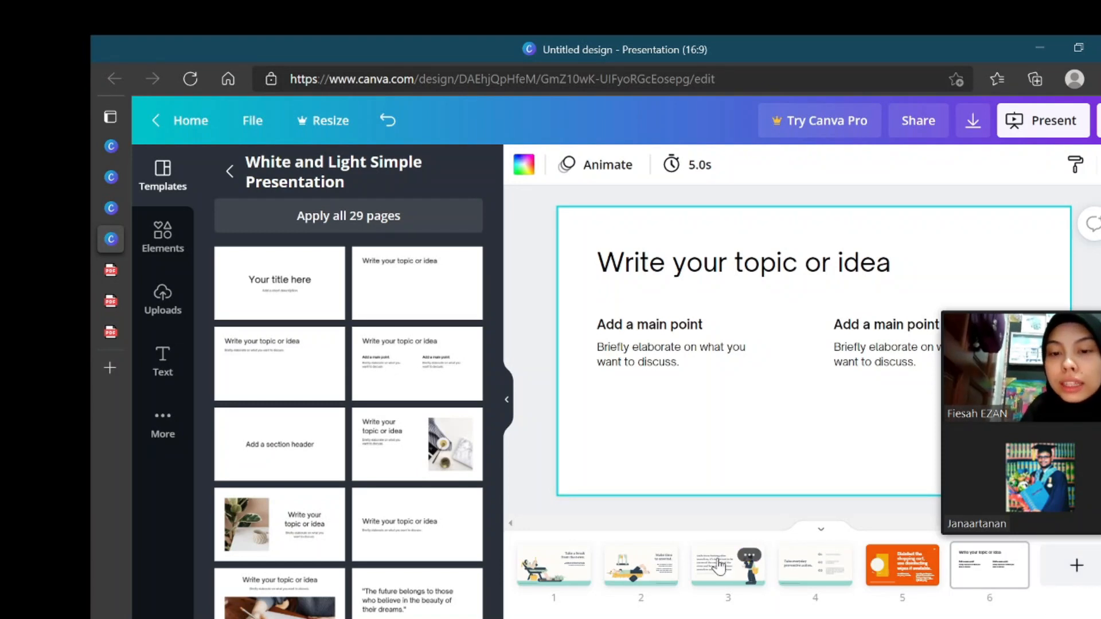
Step: Replace page 3 with the "Write your topic or idea" layout with a photo, and undo the replacement
{"action": "mouse_move", "coordinate": [772, 574]}
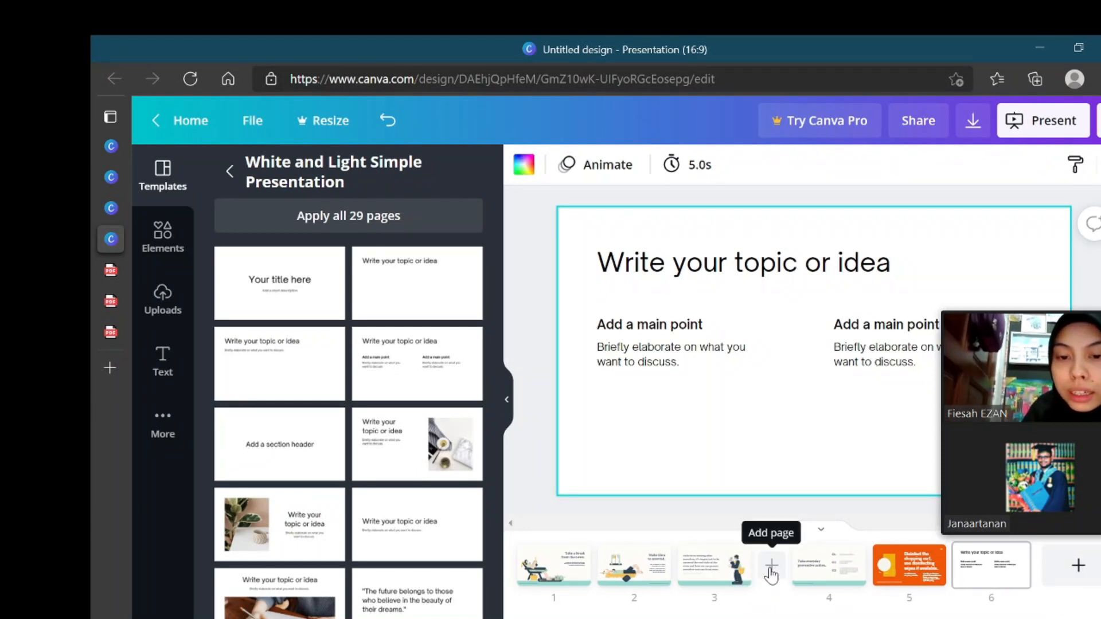
{"action": "left_click", "coordinate": [721, 572]}
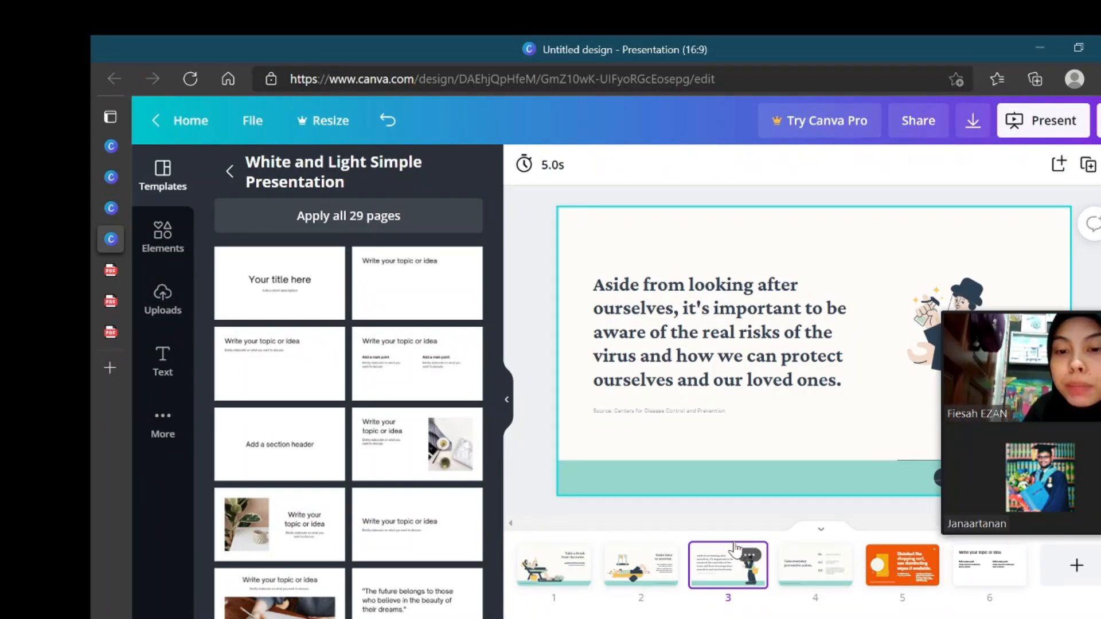
{"action": "left_click", "coordinate": [435, 432]}
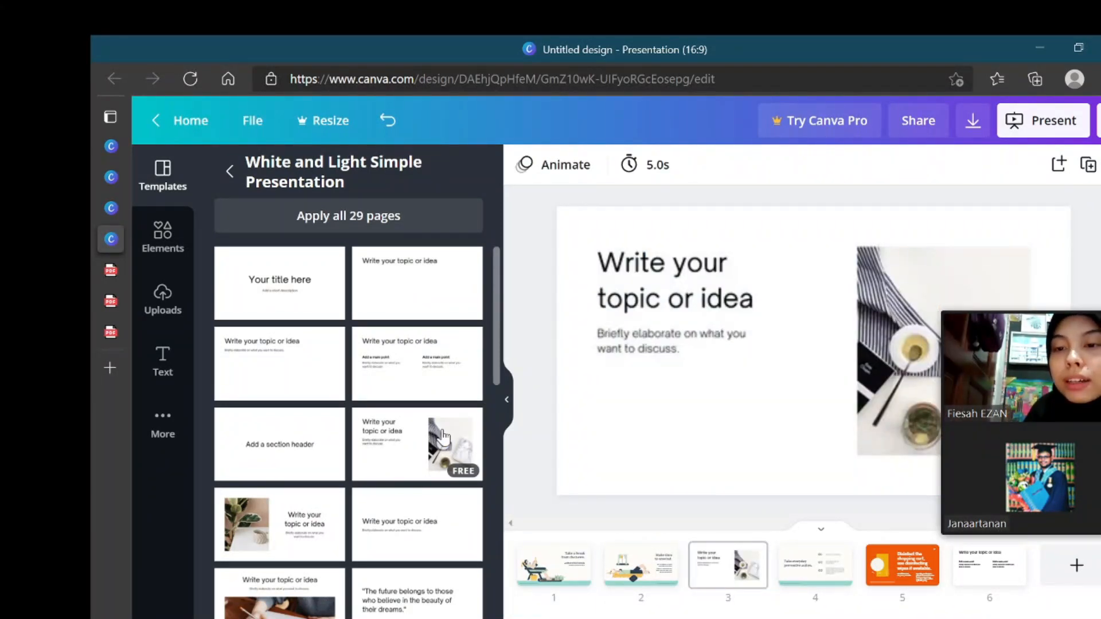
{"action": "left_click", "coordinate": [576, 419]}
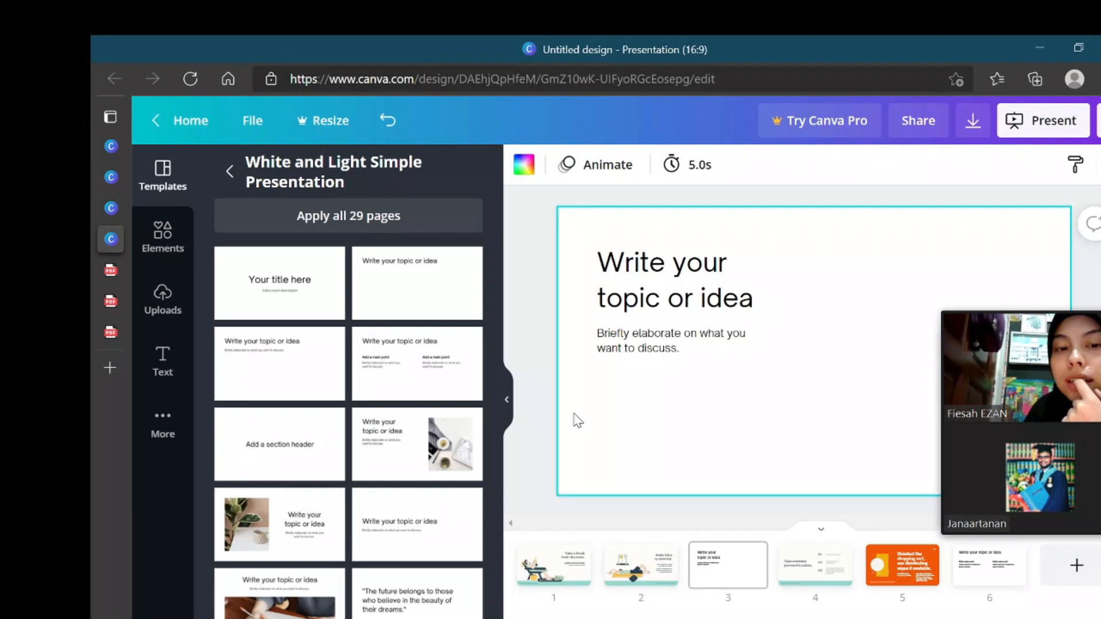
{"action": "left_click", "coordinate": [388, 120]}
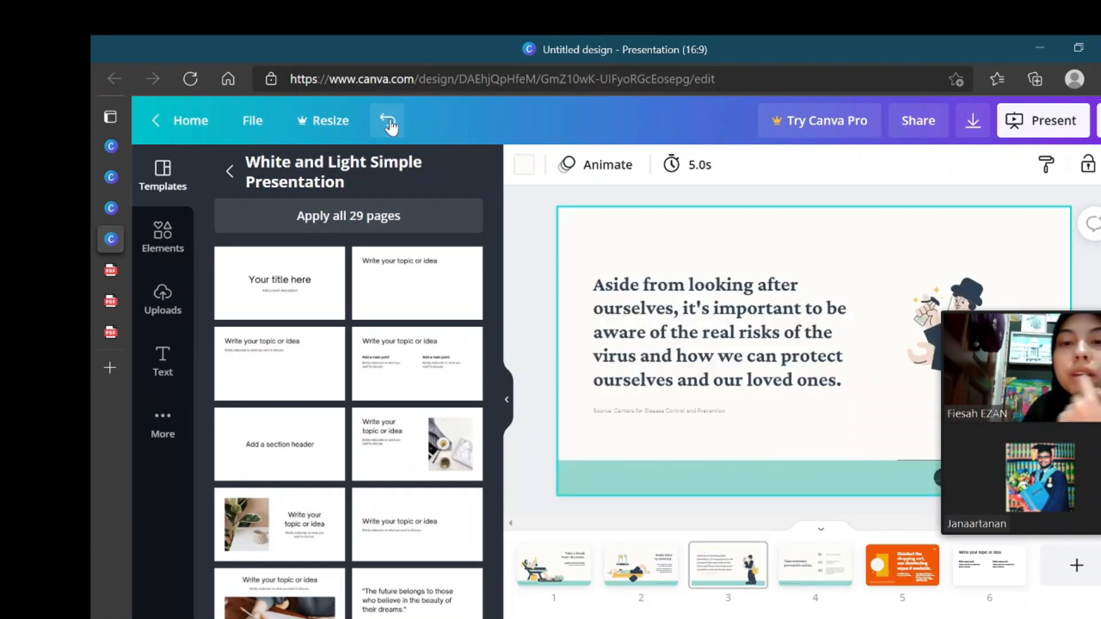
Step: Change page 1's background to the light off-white document color beside the peach swatch, after trying dark navy
{"action": "left_click", "coordinate": [509, 401]}
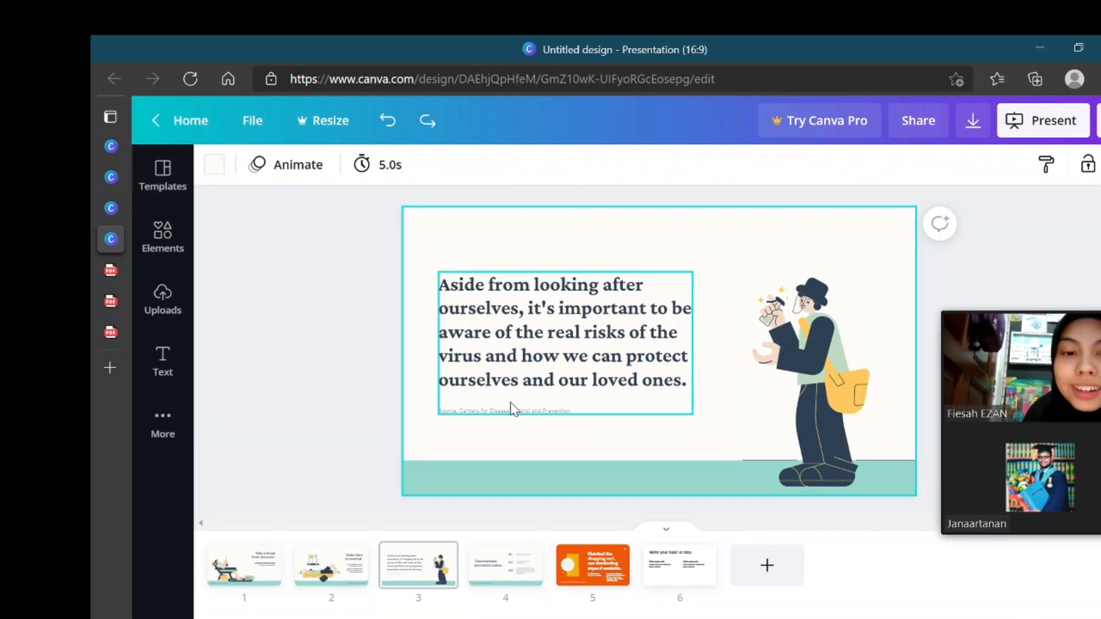
{"action": "left_click", "coordinate": [243, 567]}
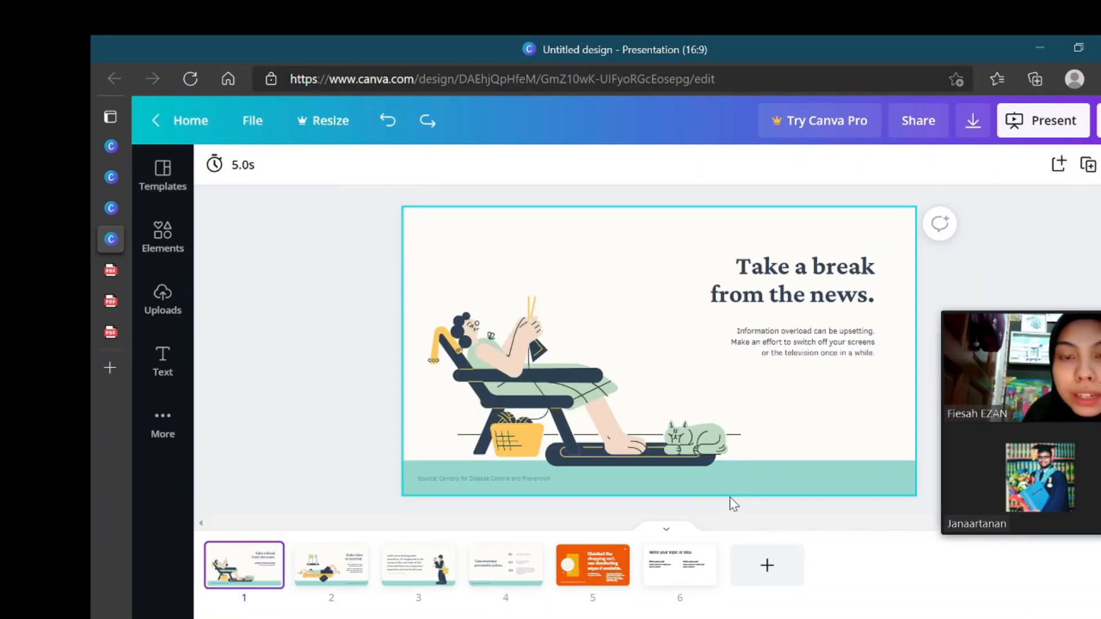
{"action": "left_click", "coordinate": [809, 425]}
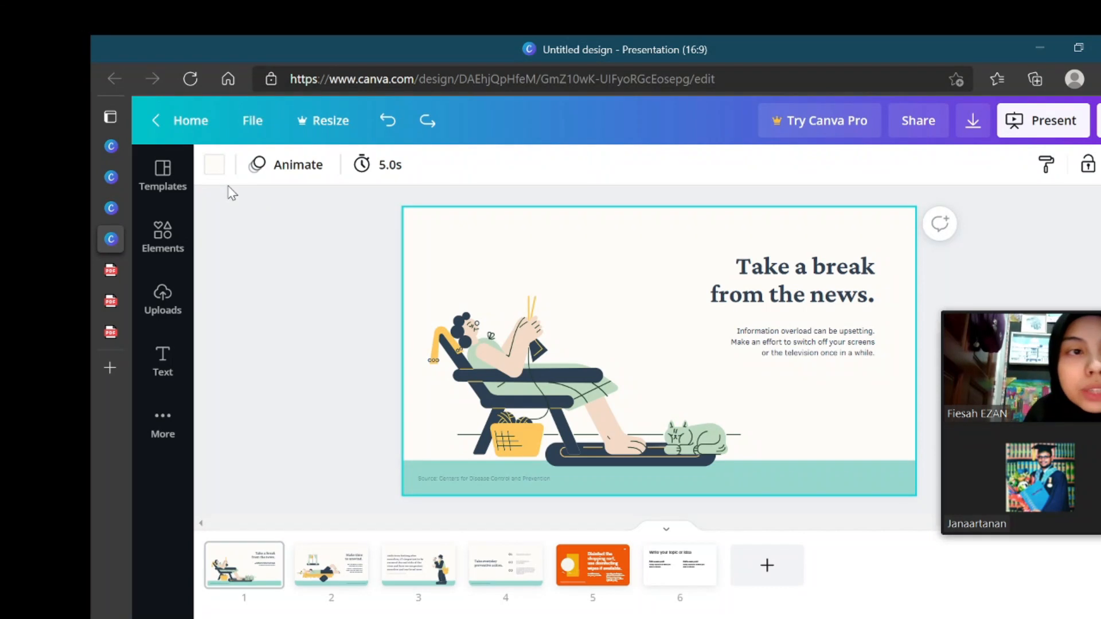
{"action": "left_click", "coordinate": [211, 165]}
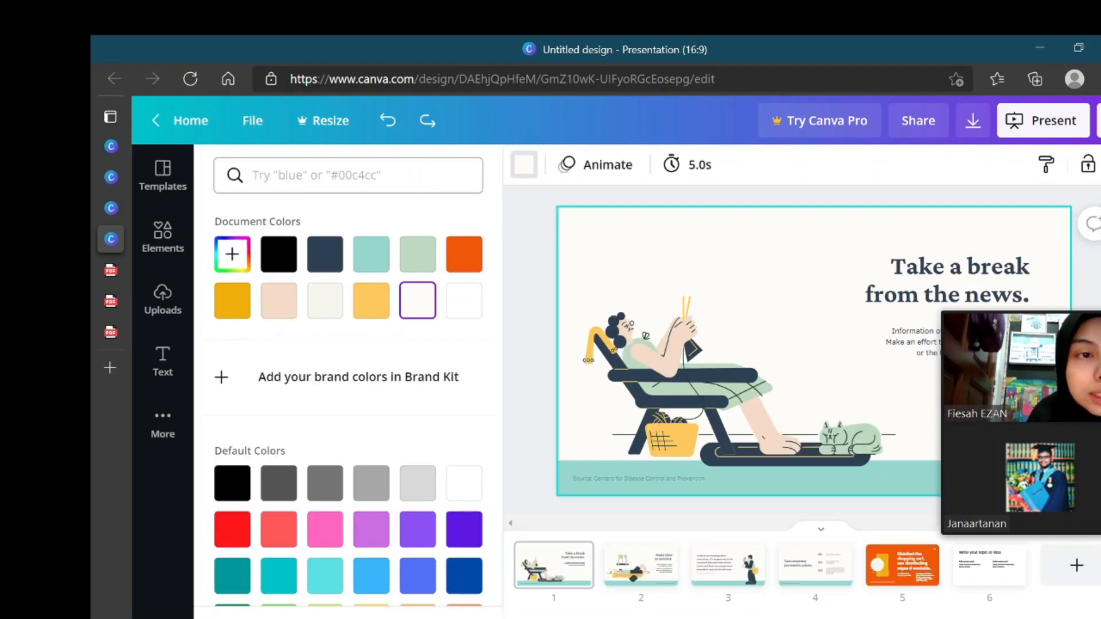
{"action": "left_click", "coordinate": [335, 262]}
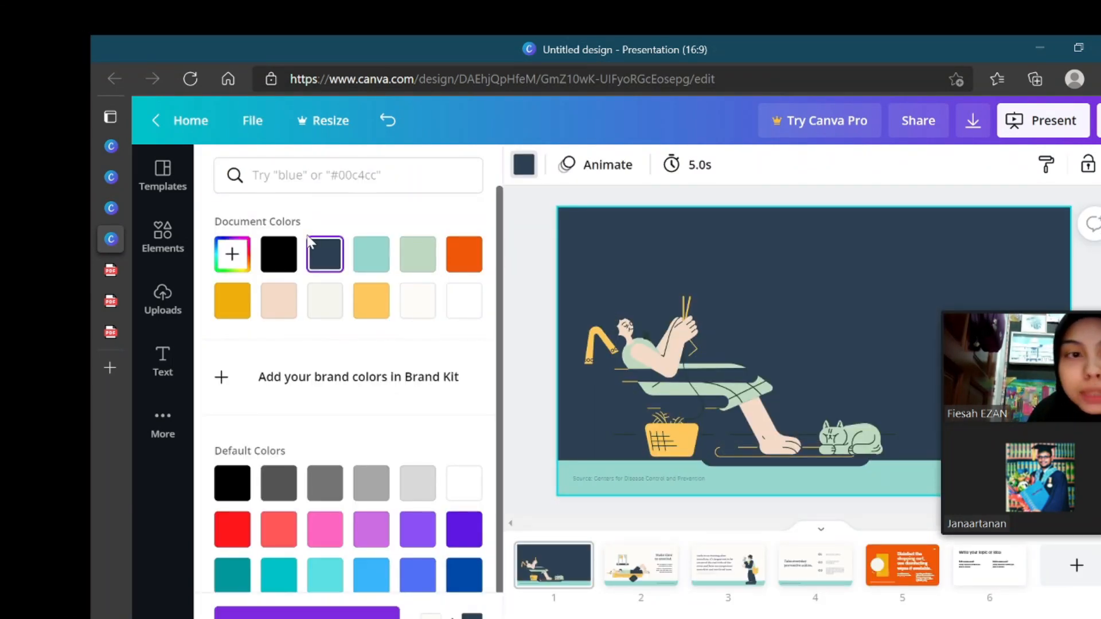
{"action": "left_click", "coordinate": [338, 298]}
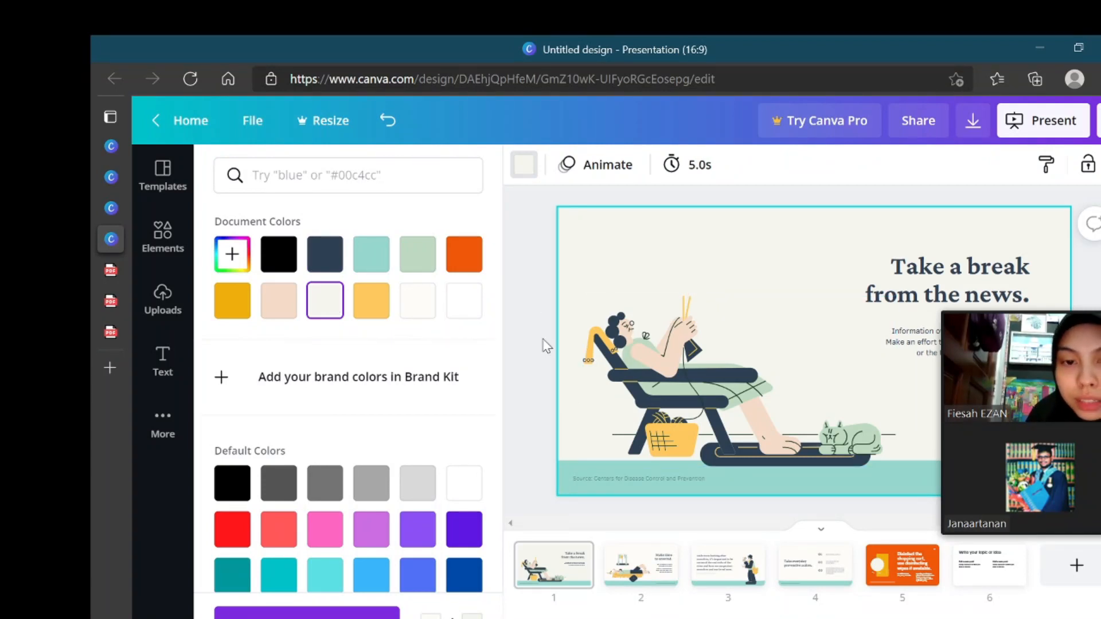
Step: Try orange, light green, teal, black and peach for the navy hair, knitting and mat in page 1's illustration, undoing the peach
{"action": "left_click", "coordinate": [559, 470]}
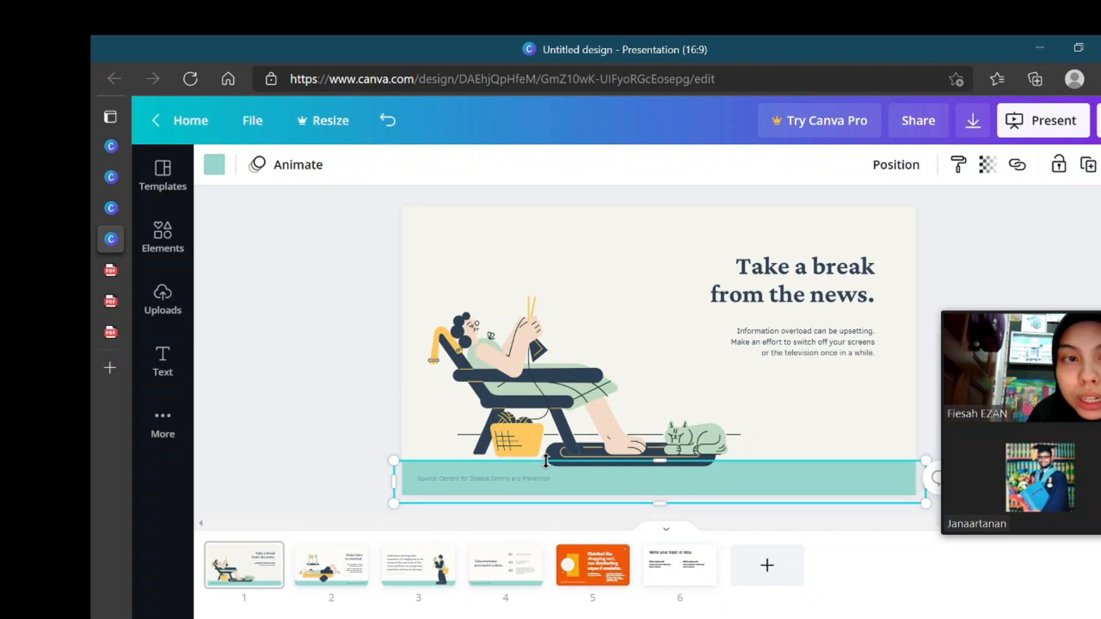
{"action": "left_click", "coordinate": [215, 165]}
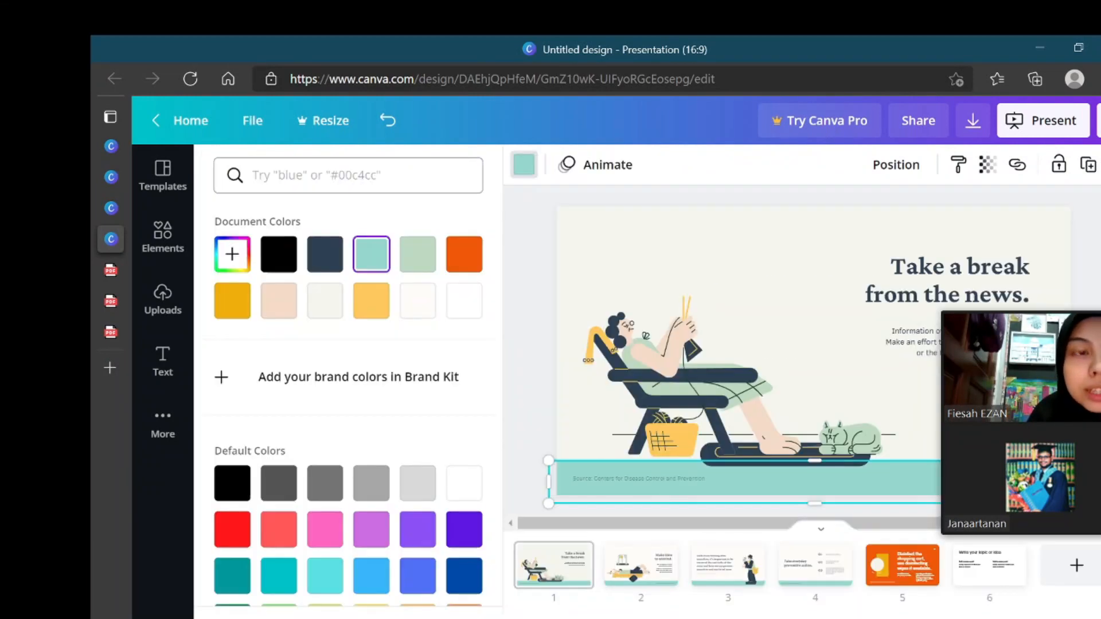
{"action": "left_click", "coordinate": [687, 389]}
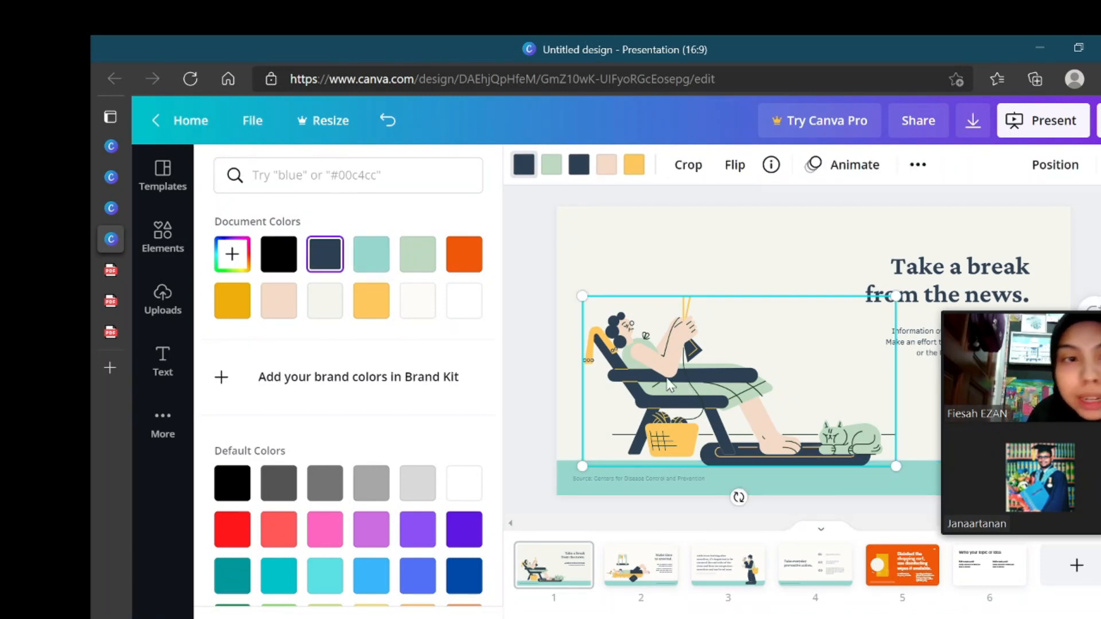
{"action": "left_click", "coordinate": [462, 256]}
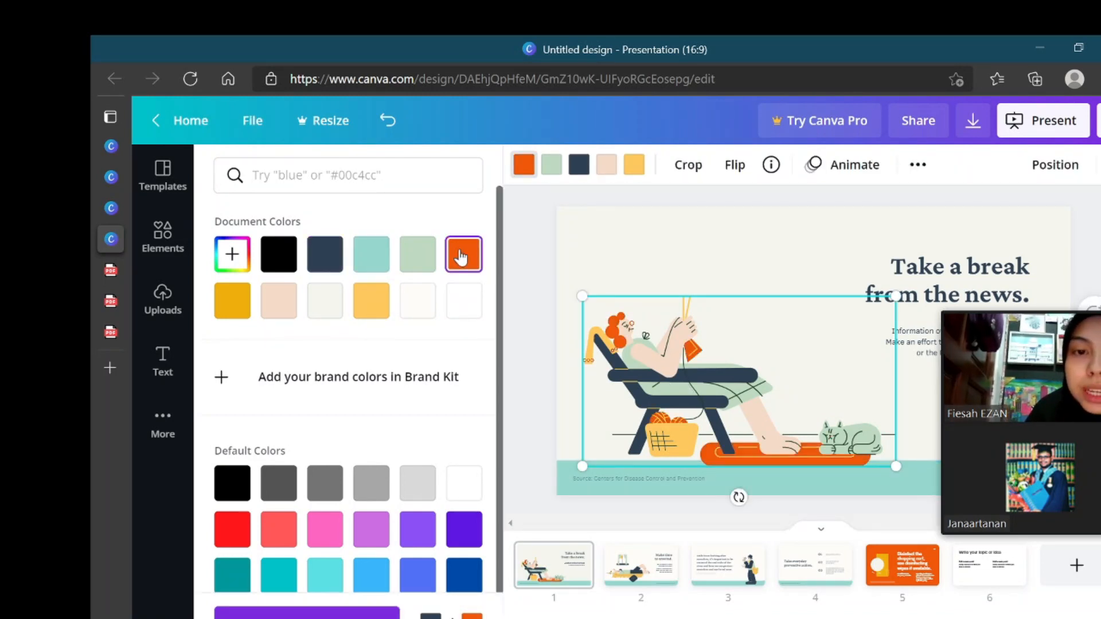
{"action": "left_click", "coordinate": [418, 260]}
{"action": "left_click", "coordinate": [370, 258]}
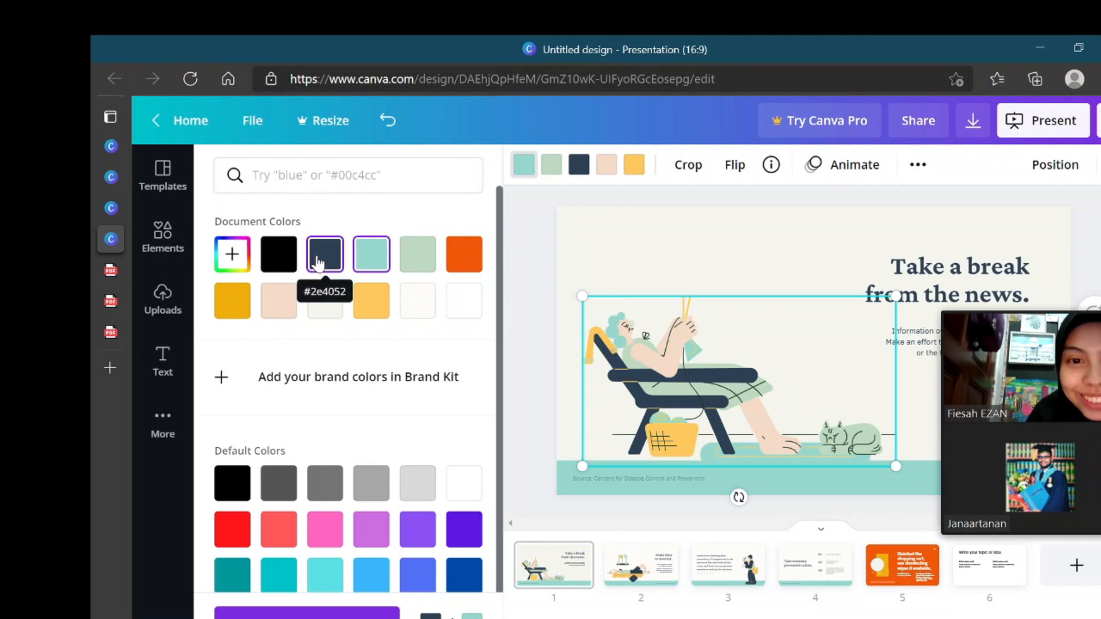
{"action": "left_click", "coordinate": [279, 261]}
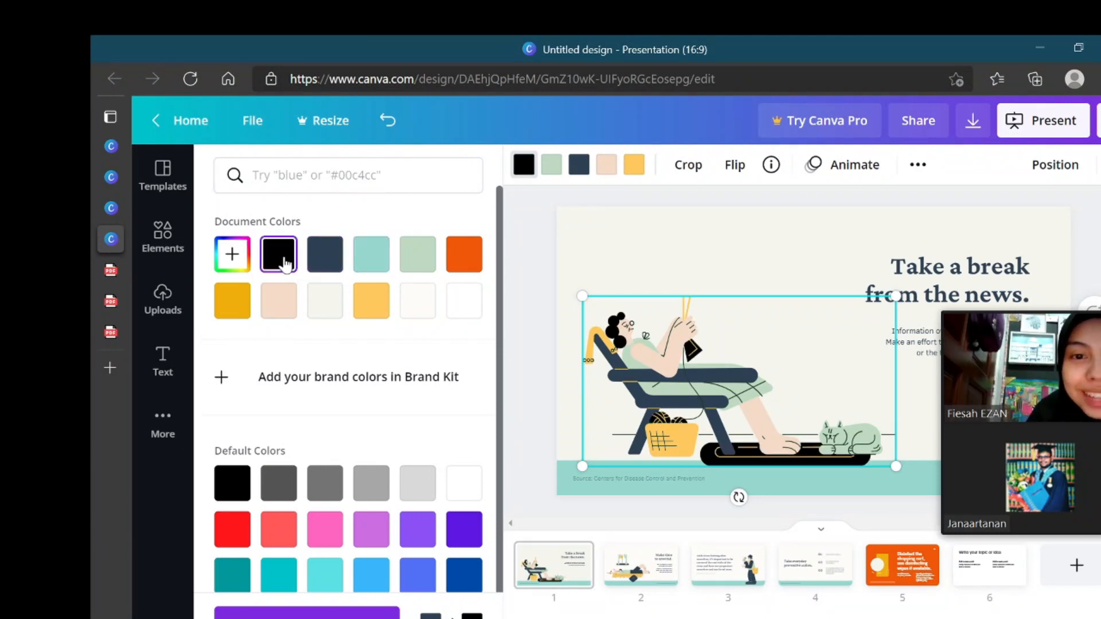
{"action": "left_click", "coordinate": [281, 302]}
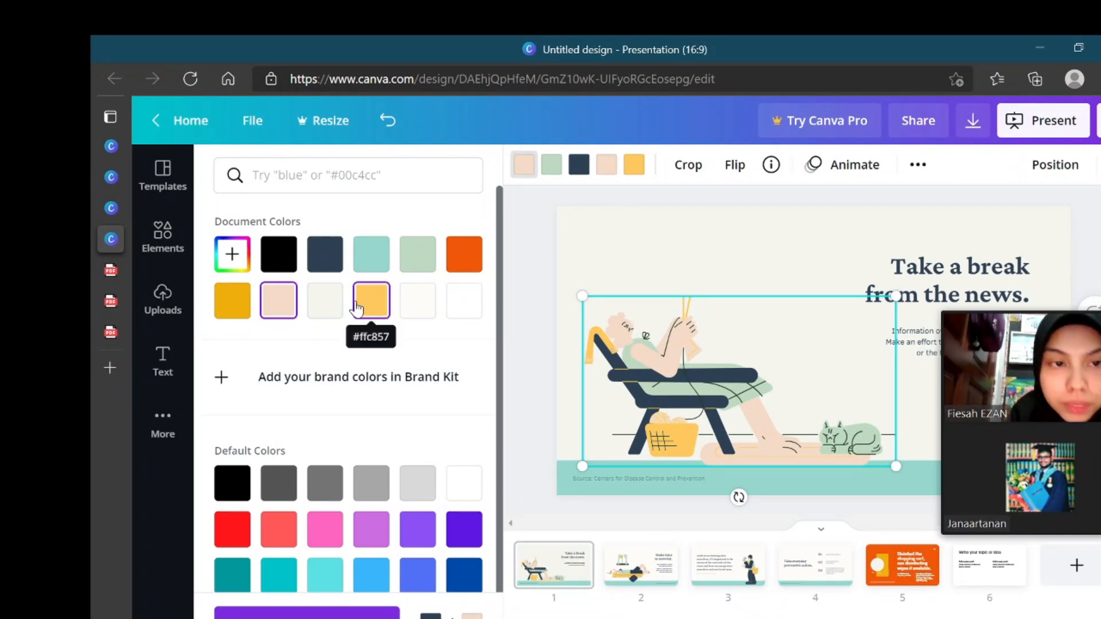
{"action": "left_click", "coordinate": [387, 121]}
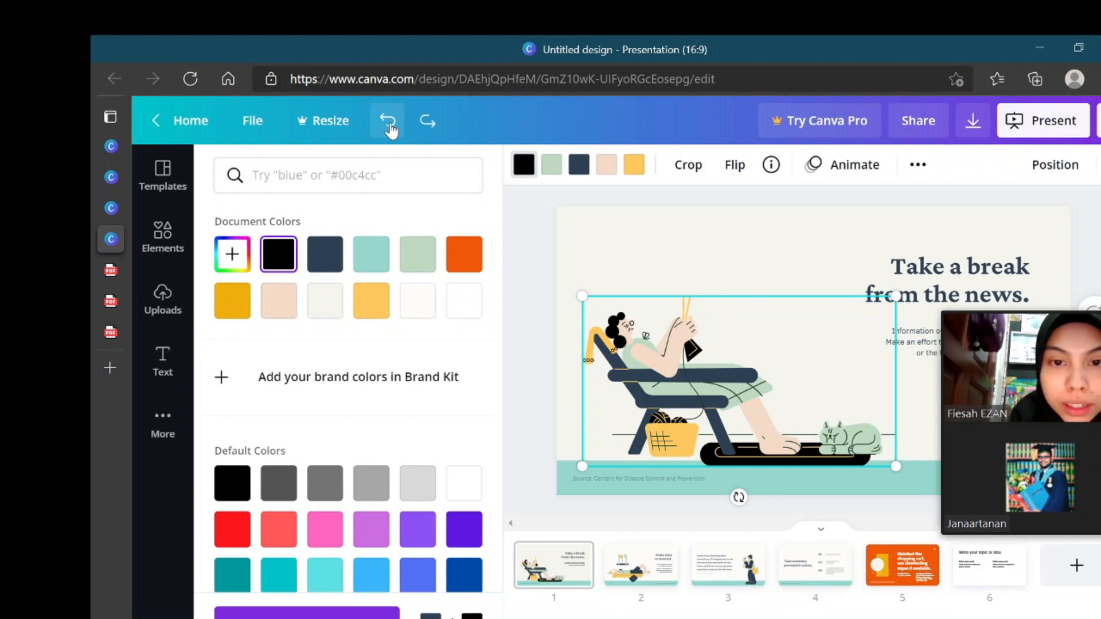
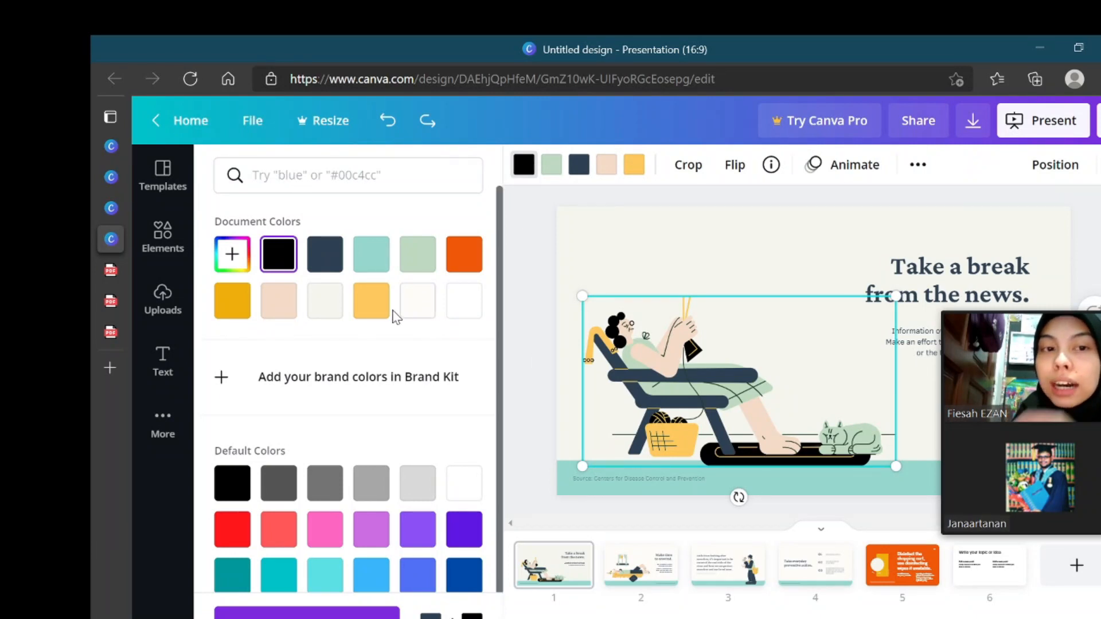
Step: Recolor the hair, knitting and mat in page 1's illustration orange, after trying teal and yellow
{"action": "left_click", "coordinate": [371, 255]}
{"action": "left_click", "coordinate": [362, 304]}
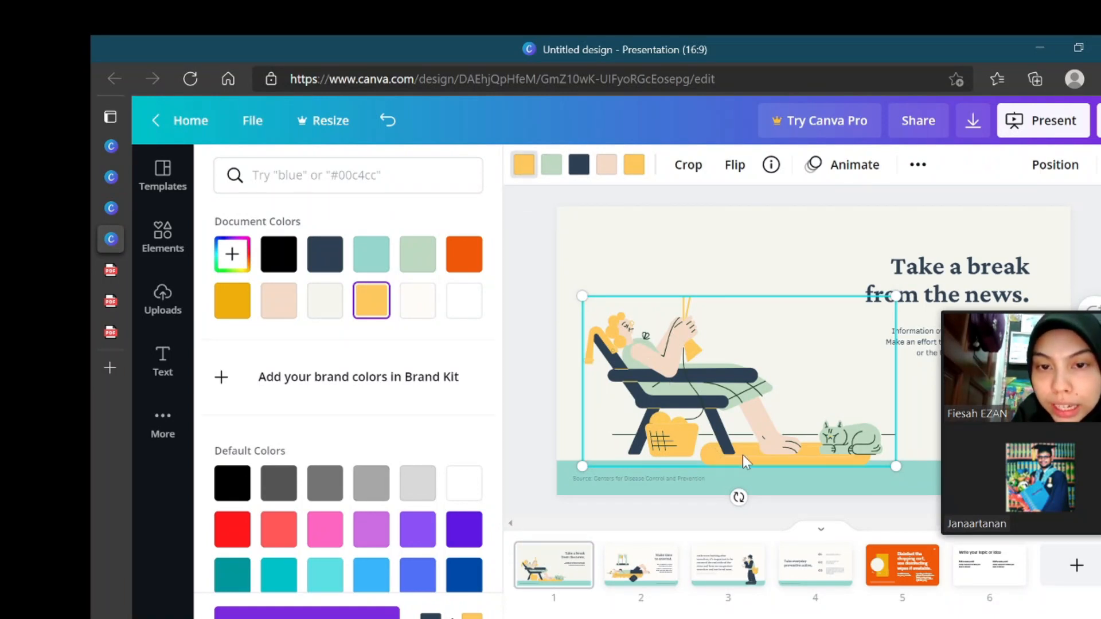
{"action": "left_click", "coordinate": [524, 166]}
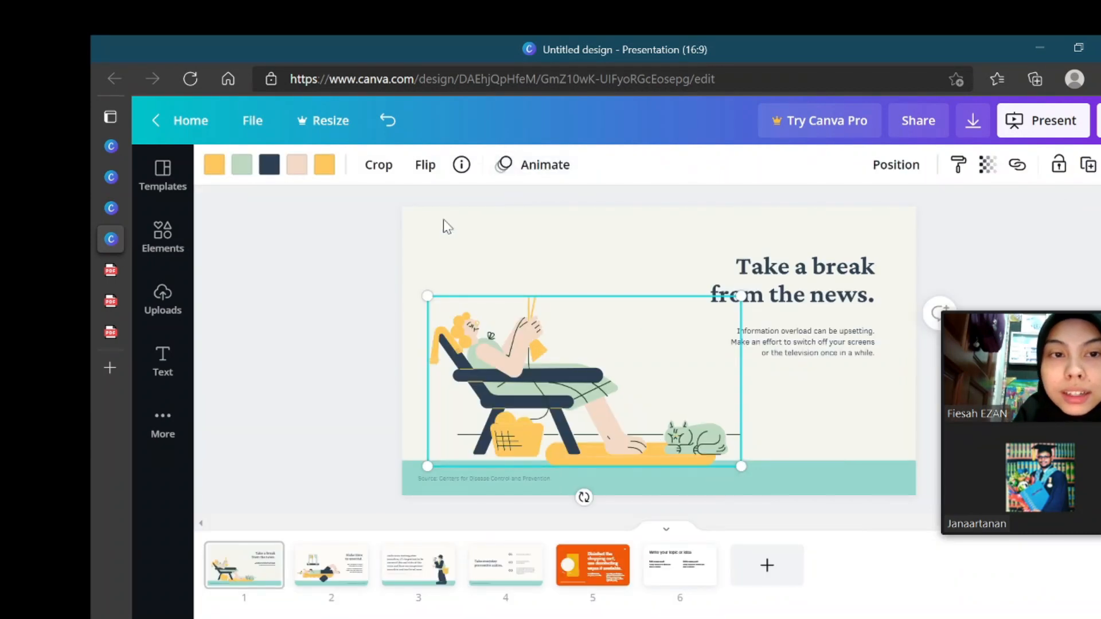
{"action": "left_click", "coordinate": [214, 165]}
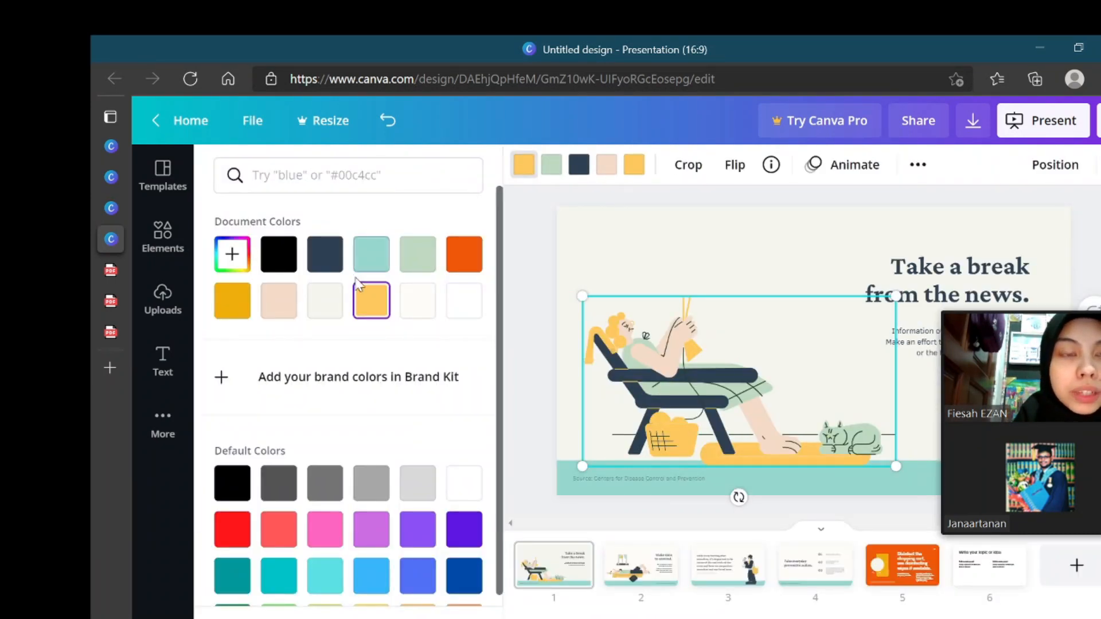
{"action": "left_click", "coordinate": [466, 262]}
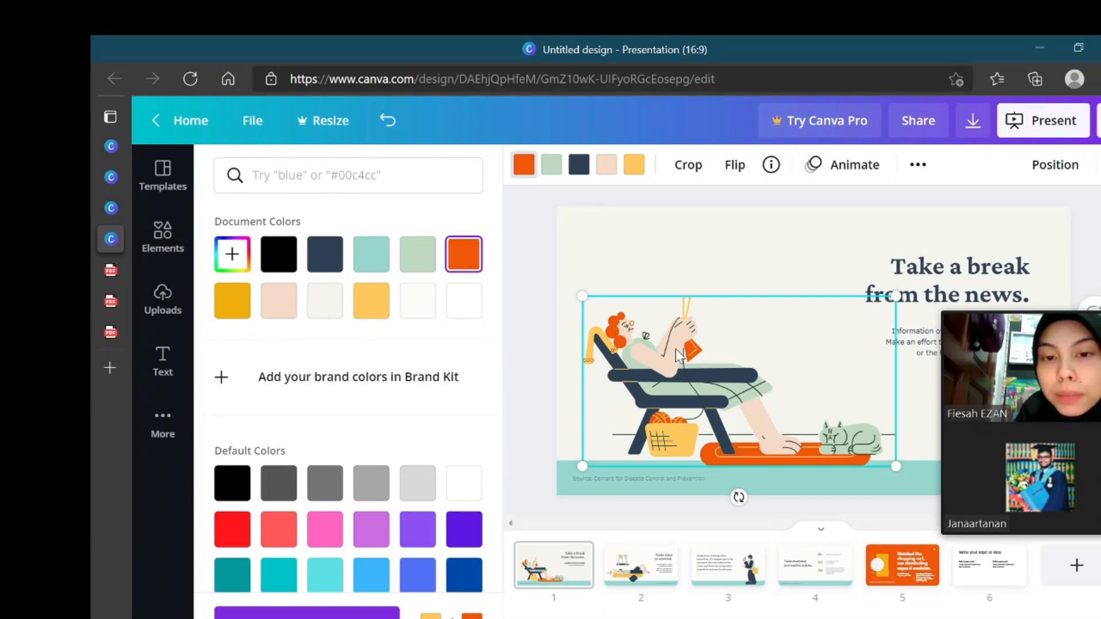
Step: Recolor the light green dress and cat in page 1's illustration off-white, after trying yellow
{"action": "left_click", "coordinate": [555, 172]}
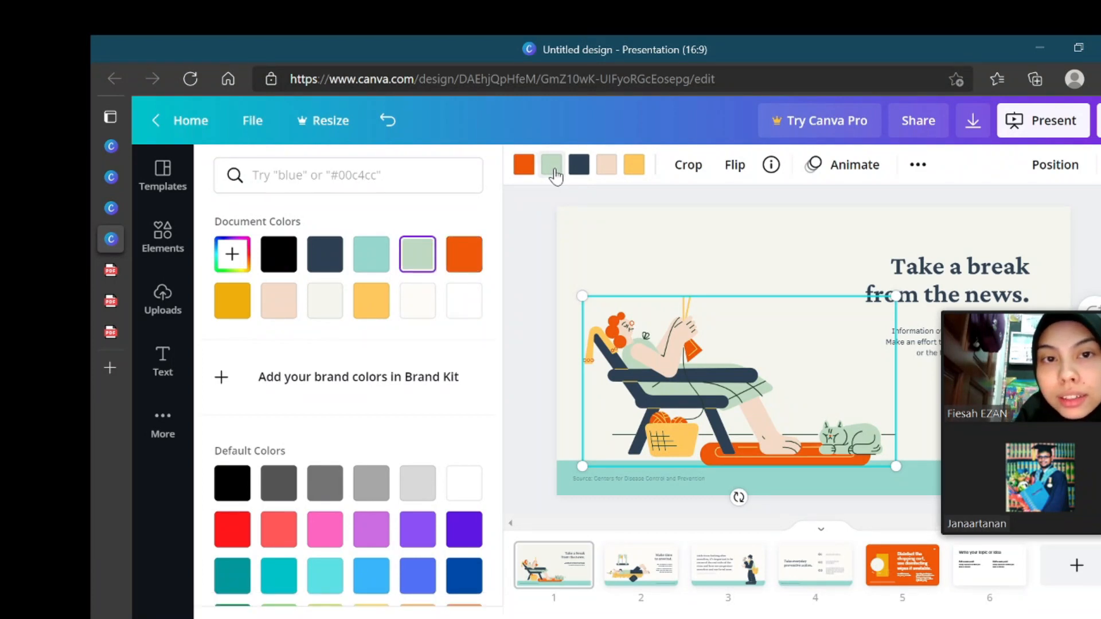
{"action": "left_click", "coordinate": [379, 300]}
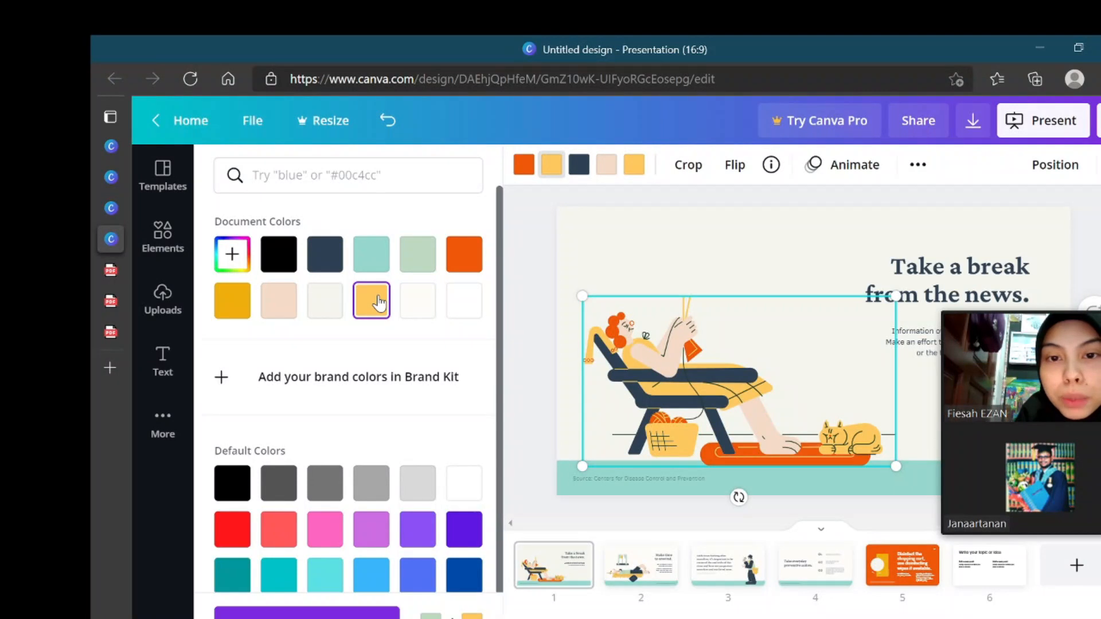
{"action": "left_click", "coordinate": [315, 306]}
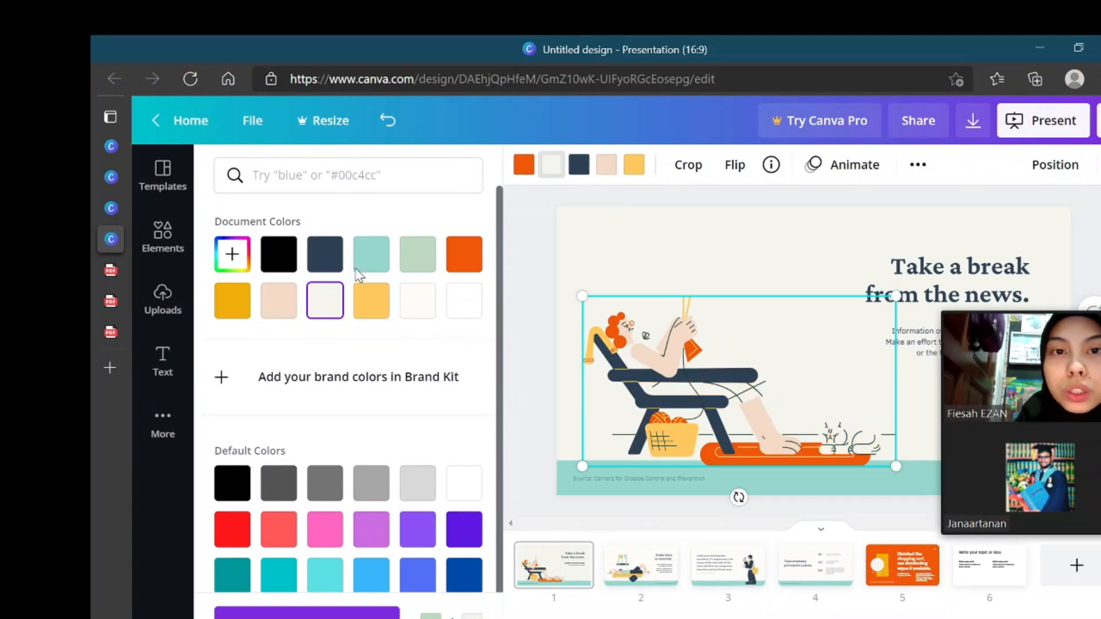
{"action": "left_click", "coordinate": [579, 167]}
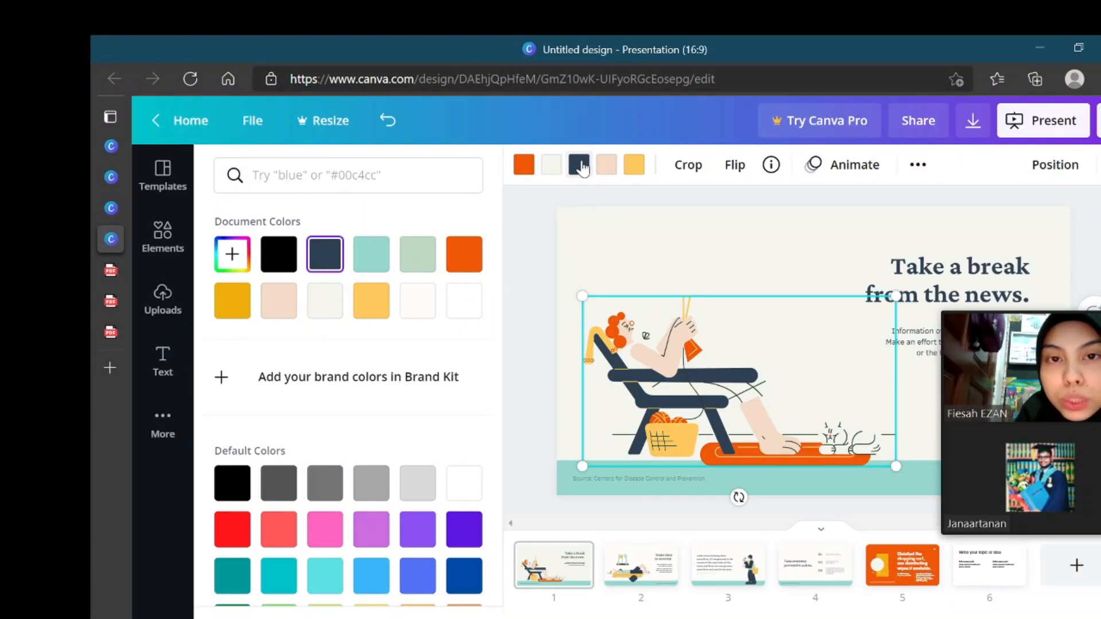
{"action": "left_click", "coordinate": [598, 174]}
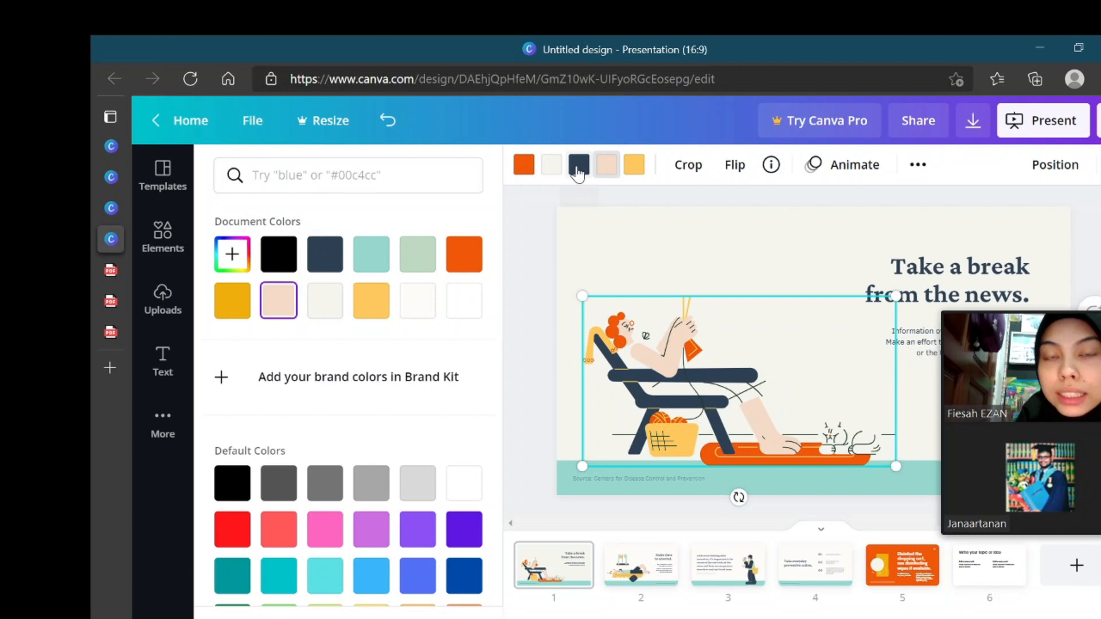
{"action": "left_click", "coordinate": [607, 166]}
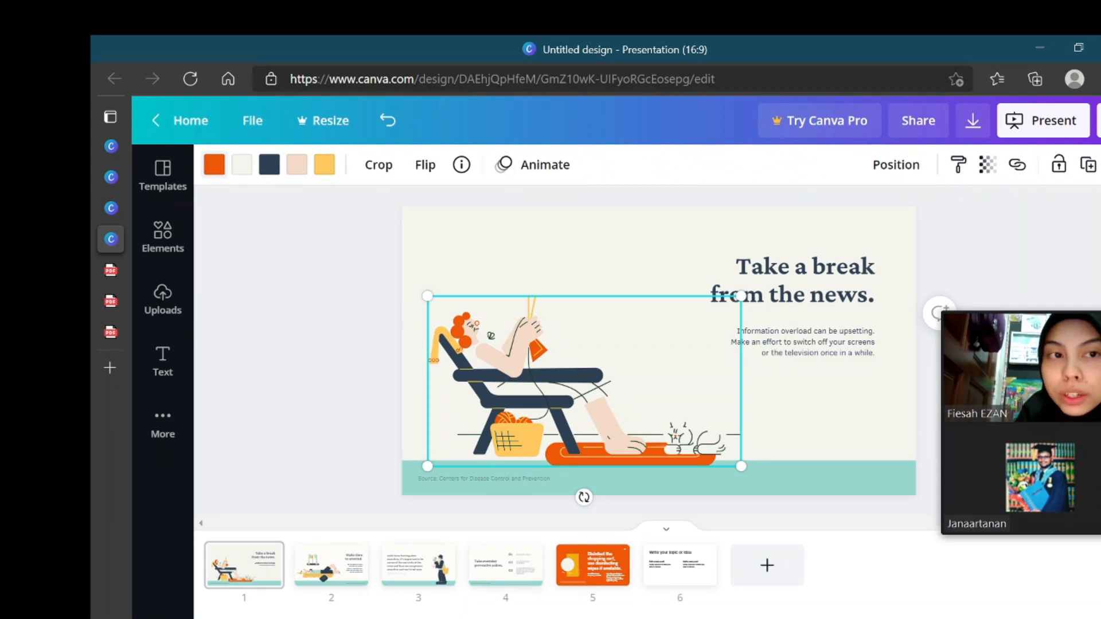
{"action": "left_click", "coordinate": [214, 165]}
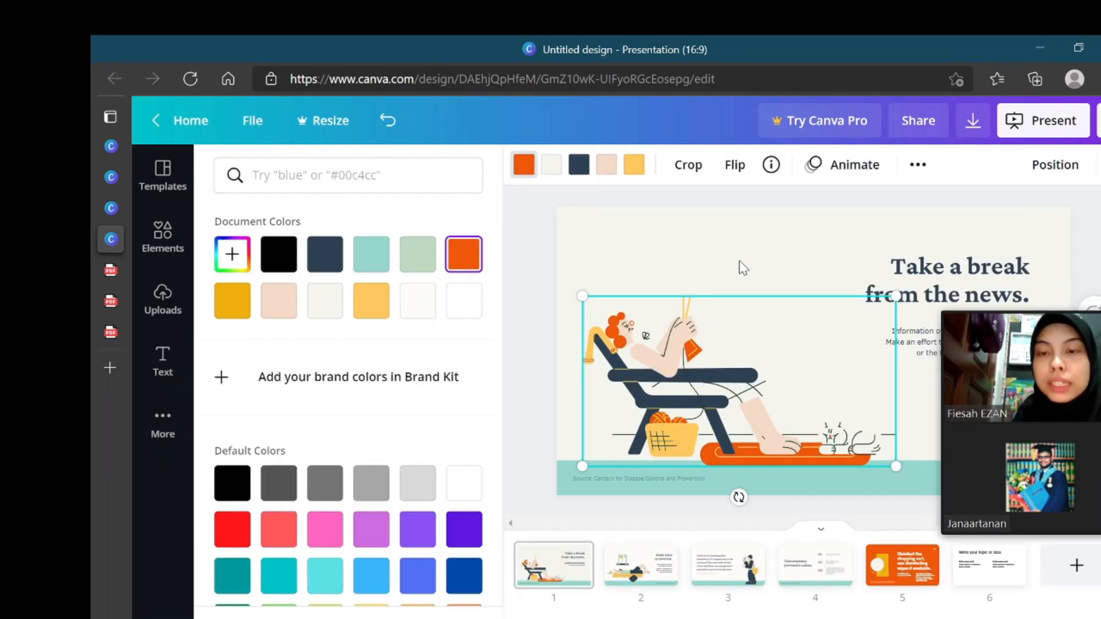
{"action": "left_click", "coordinate": [748, 242]}
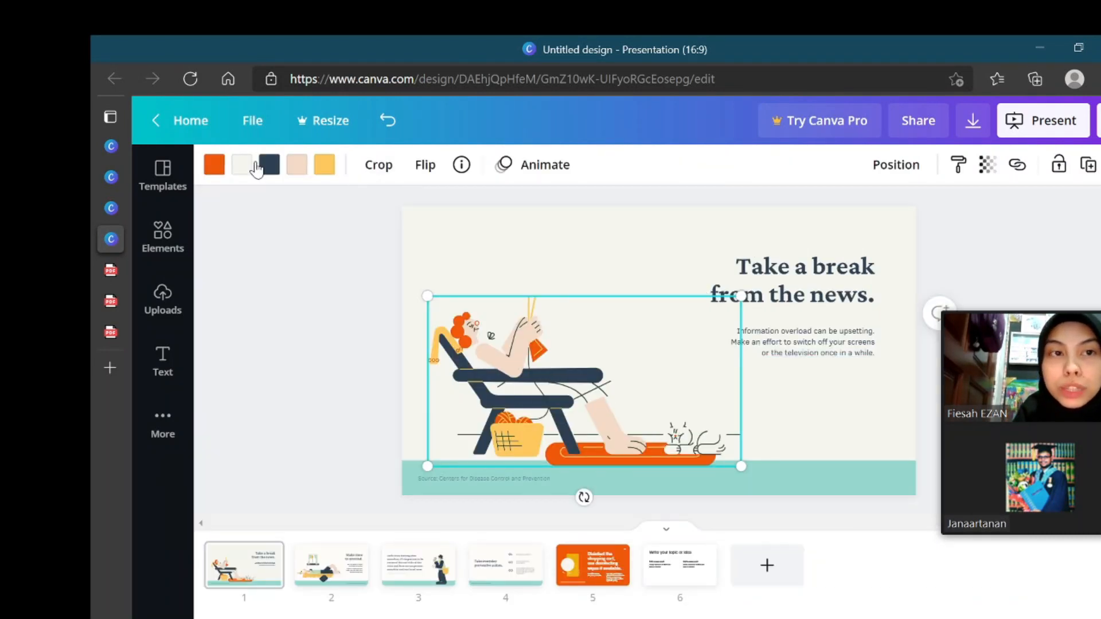
{"action": "left_click", "coordinate": [214, 166]}
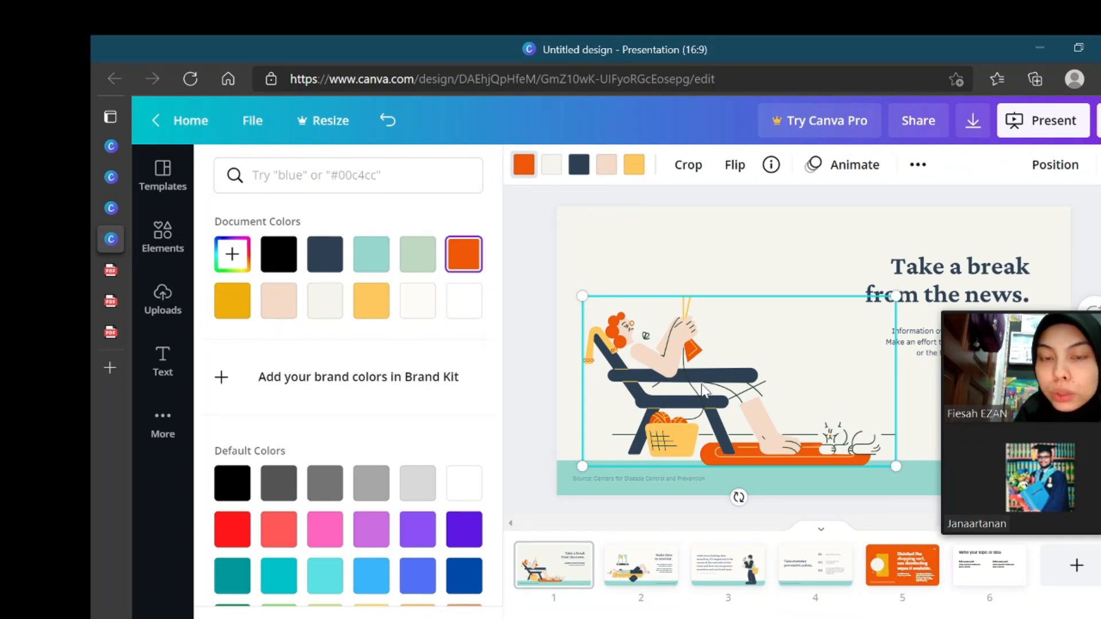
{"action": "left_click", "coordinate": [720, 245]}
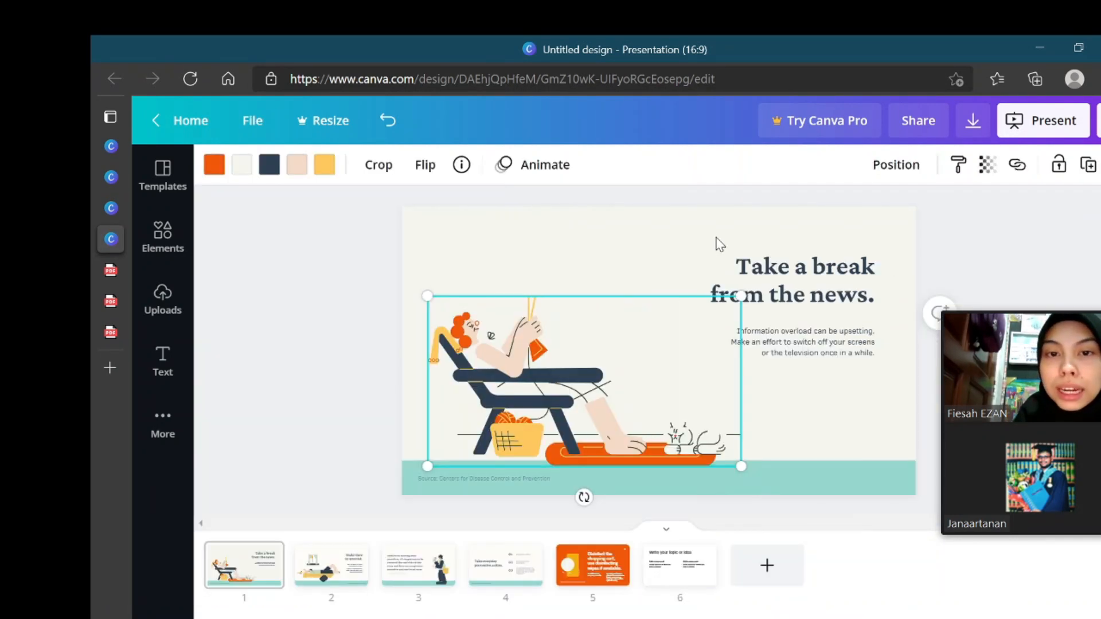
Step: Change page 1's background to the medium gray default color just darker than light gray
{"action": "left_click", "coordinate": [542, 239]}
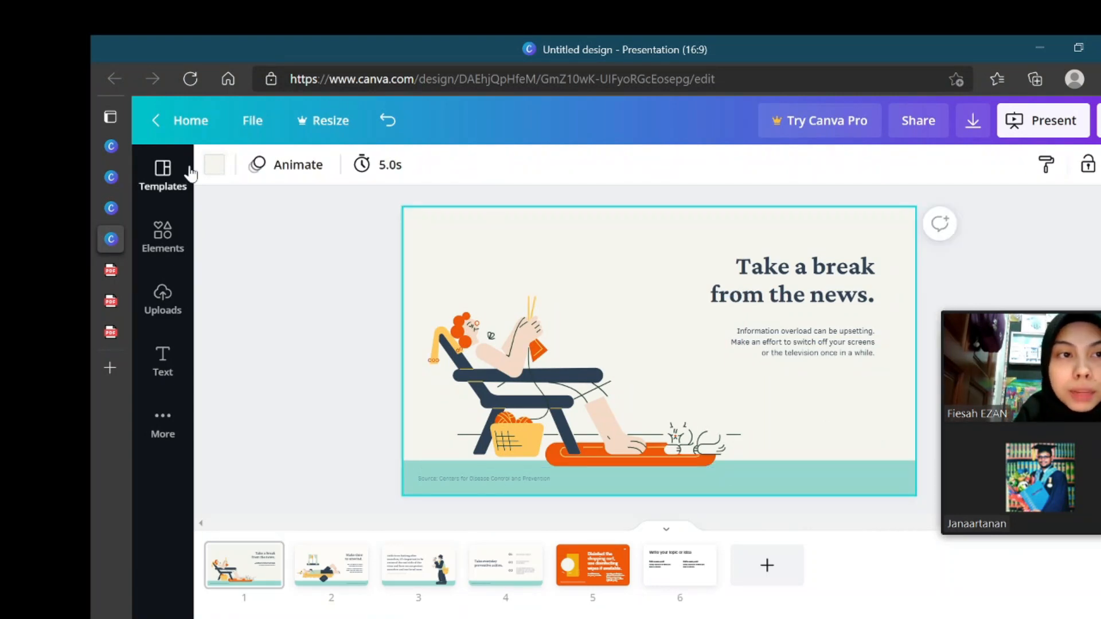
{"action": "left_click", "coordinate": [214, 165]}
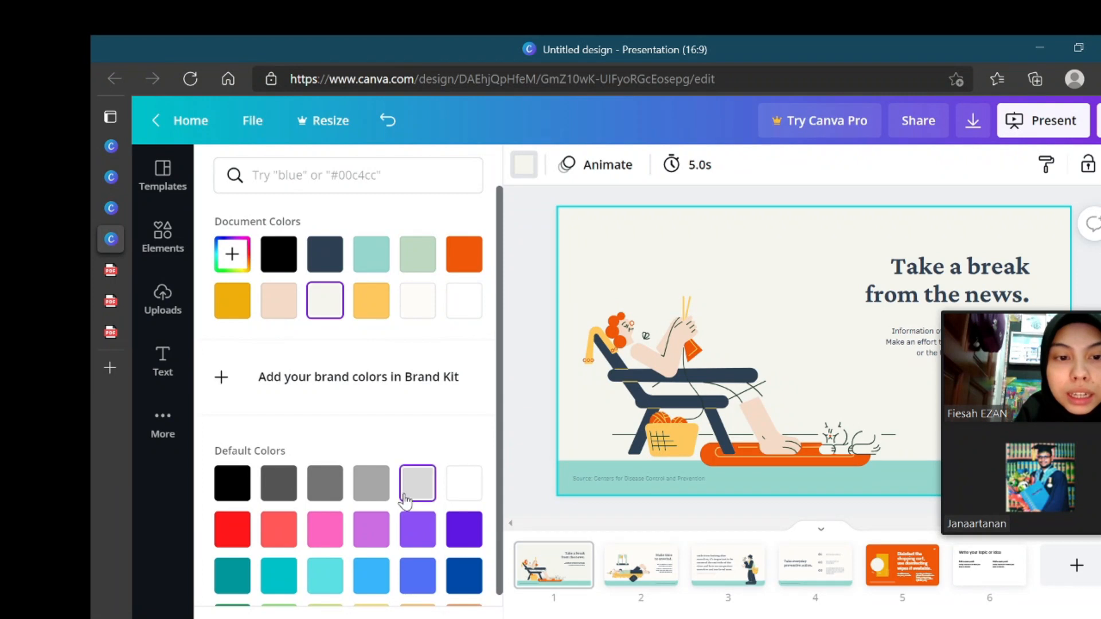
{"action": "left_click", "coordinate": [371, 483]}
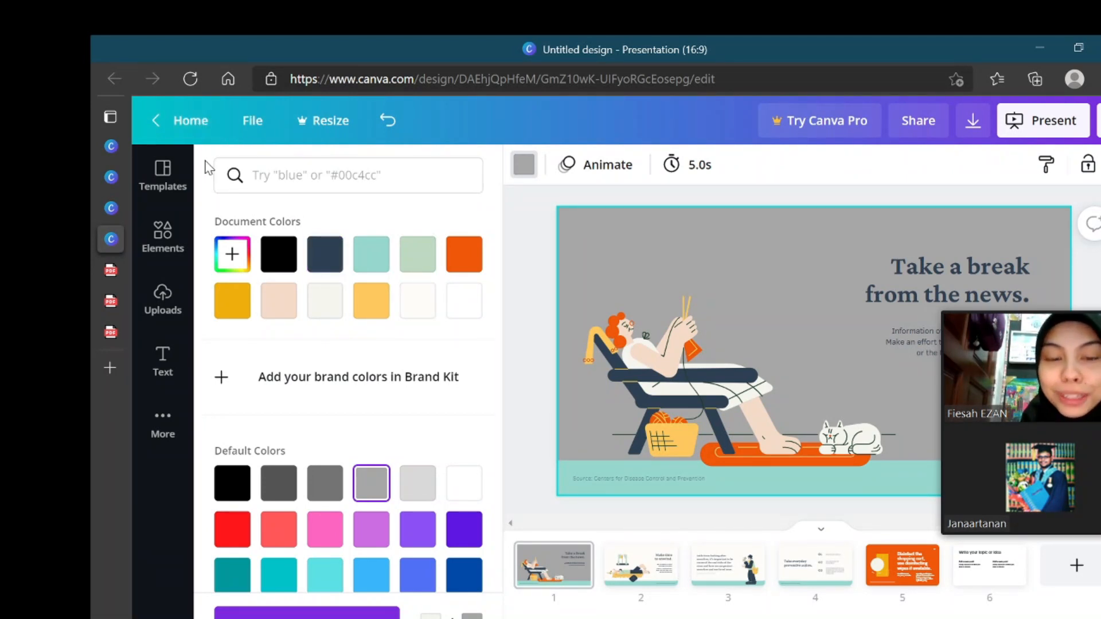
Step: Return to the home page and create a new resume design
{"action": "left_click", "coordinate": [182, 128]}
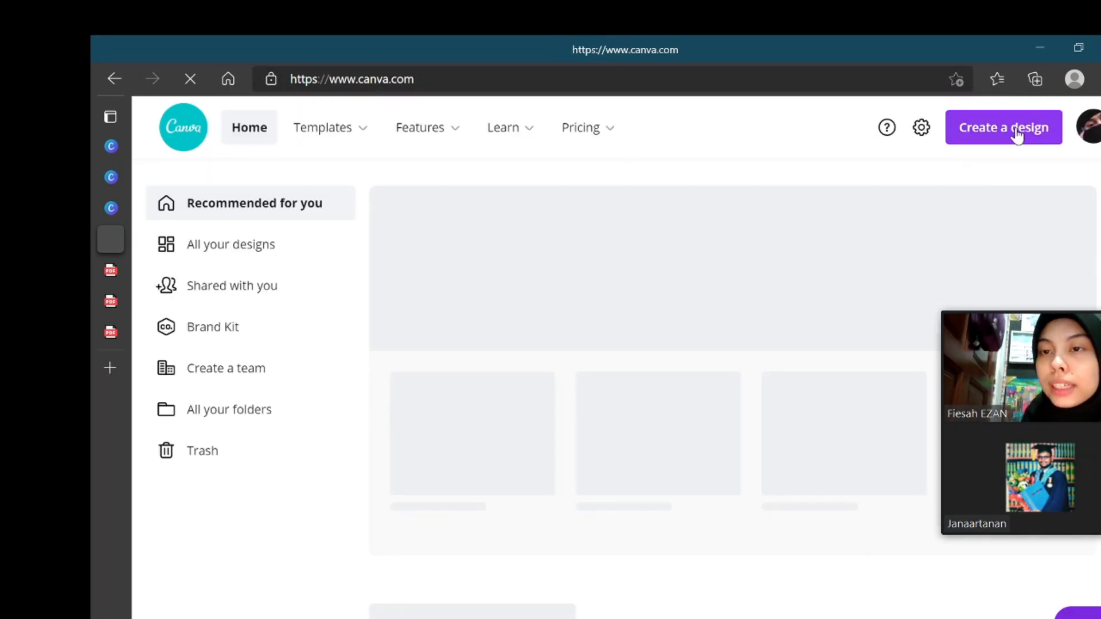
{"action": "left_click", "coordinate": [1017, 137]}
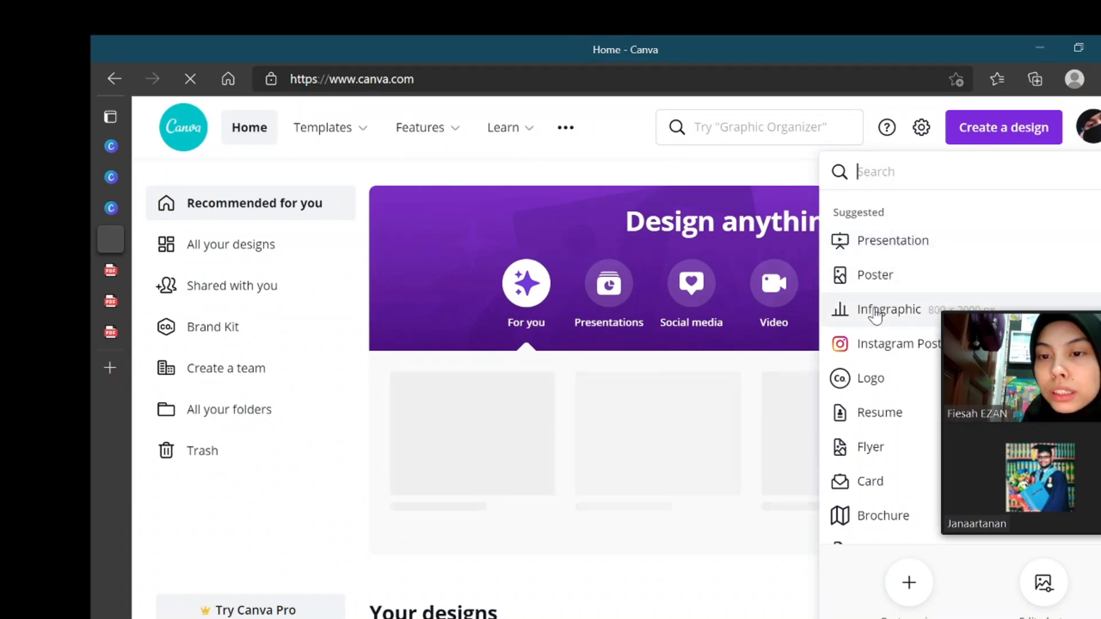
{"action": "scroll", "coordinate": [875, 320], "scroll_direction": "down", "scroll_amount": 3}
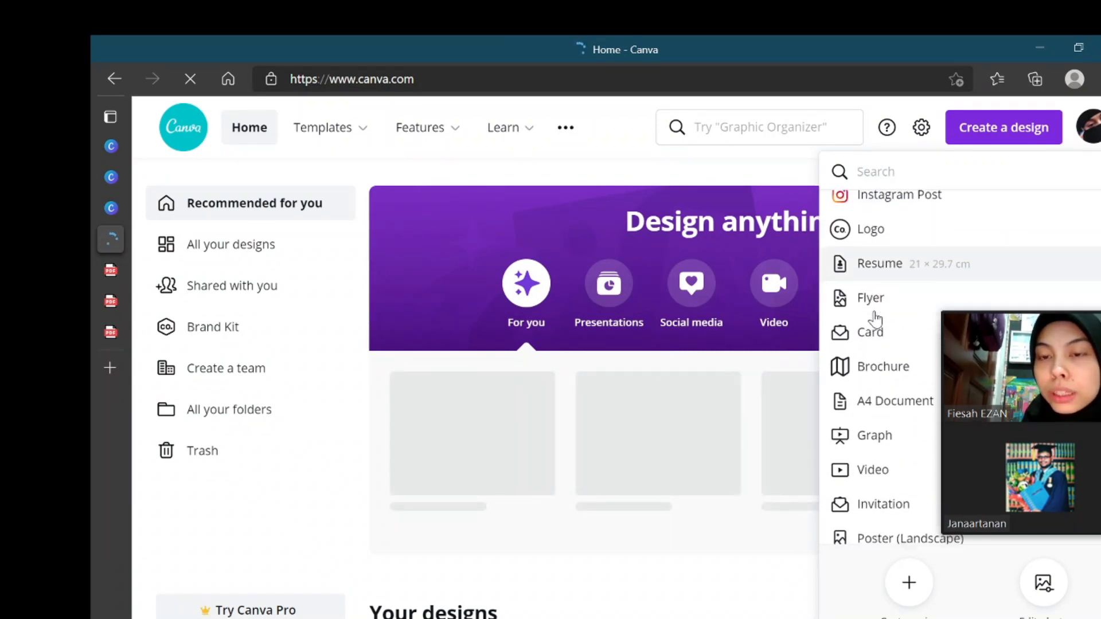
{"action": "left_click", "coordinate": [876, 250]}
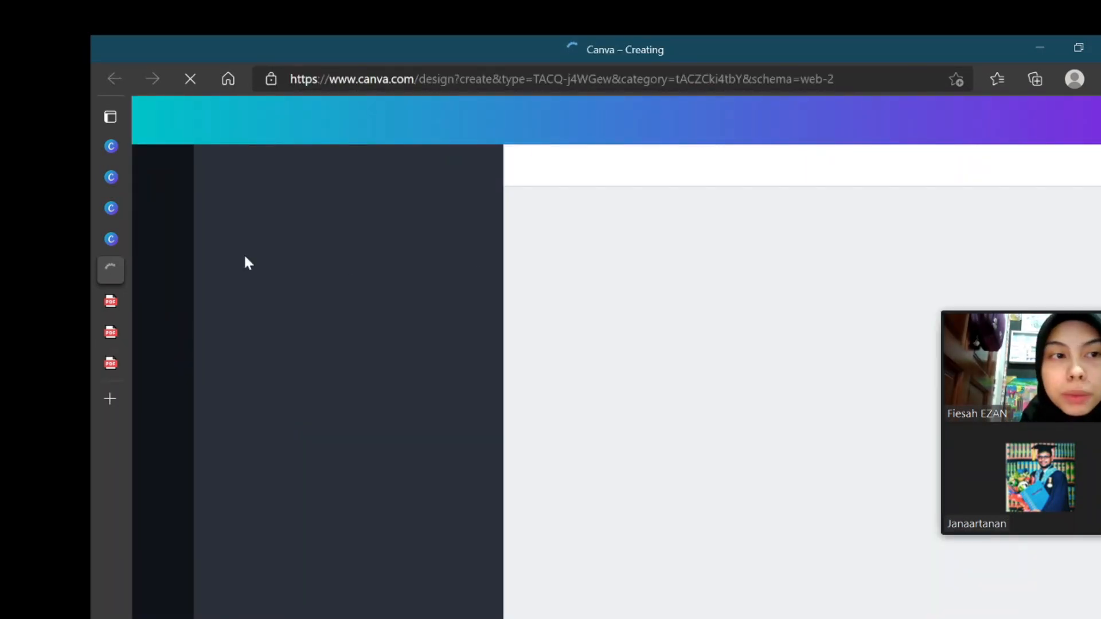
Step: Close three of the leftover Canva home page browser tabs, keeping the new resume design open
{"action": "mouse_move", "coordinate": [129, 233]}
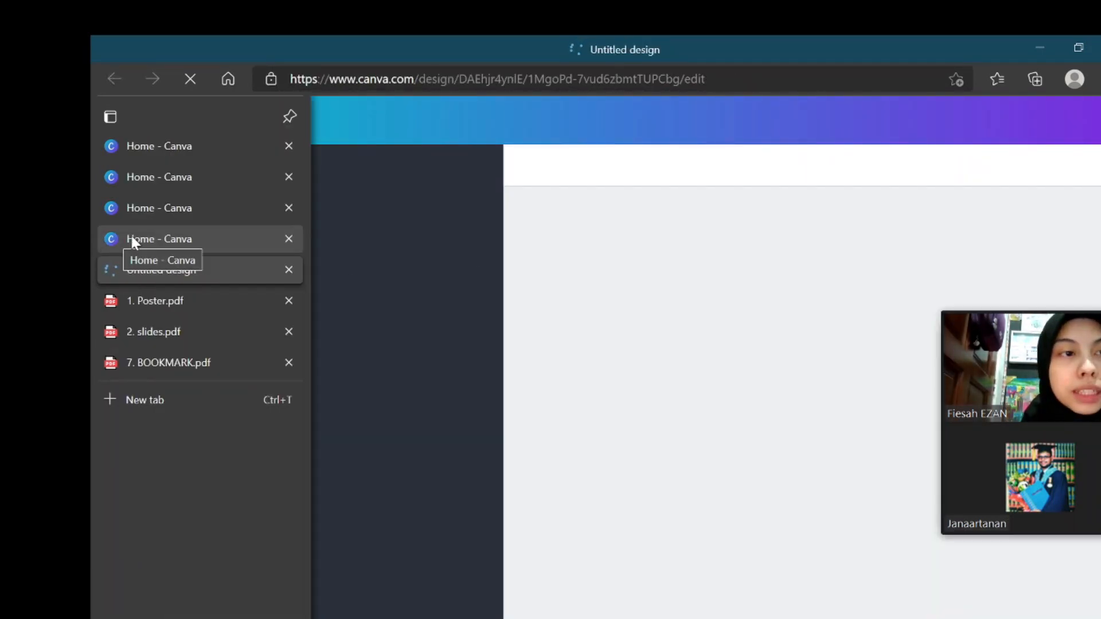
{"action": "left_click", "coordinate": [289, 239]}
{"action": "left_click", "coordinate": [288, 208]}
{"action": "left_click", "coordinate": [289, 177]}
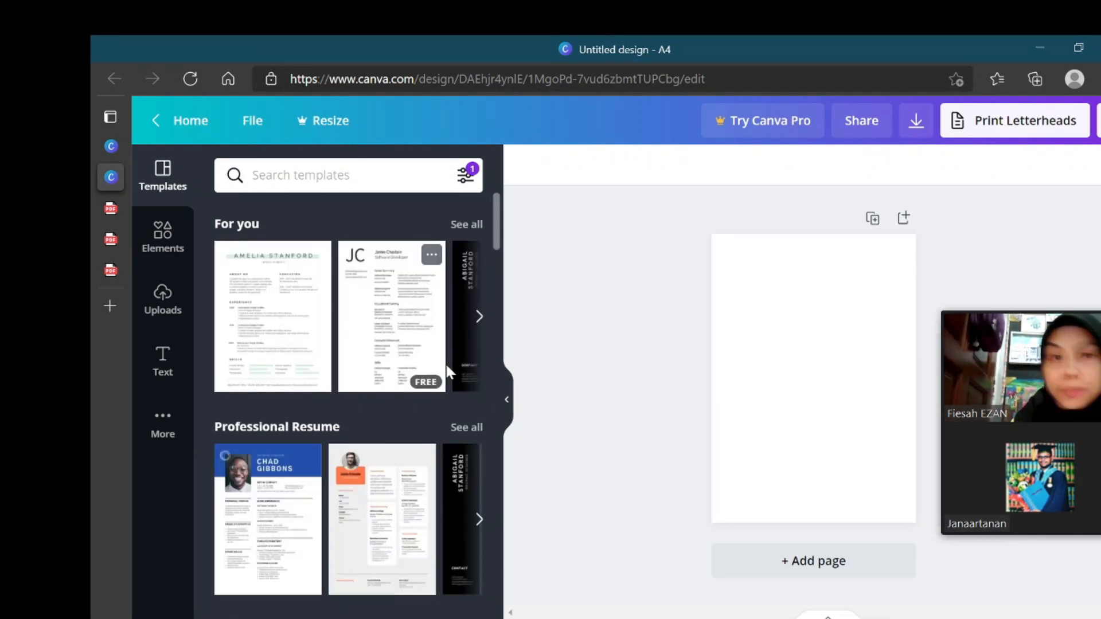
Step: Browse the resume templates, including the For you, Professional, Modern, Simple, Infographic and Minimalist collections
{"action": "scroll", "coordinate": [448, 372], "scroll_direction": "right", "scroll_amount": 5}
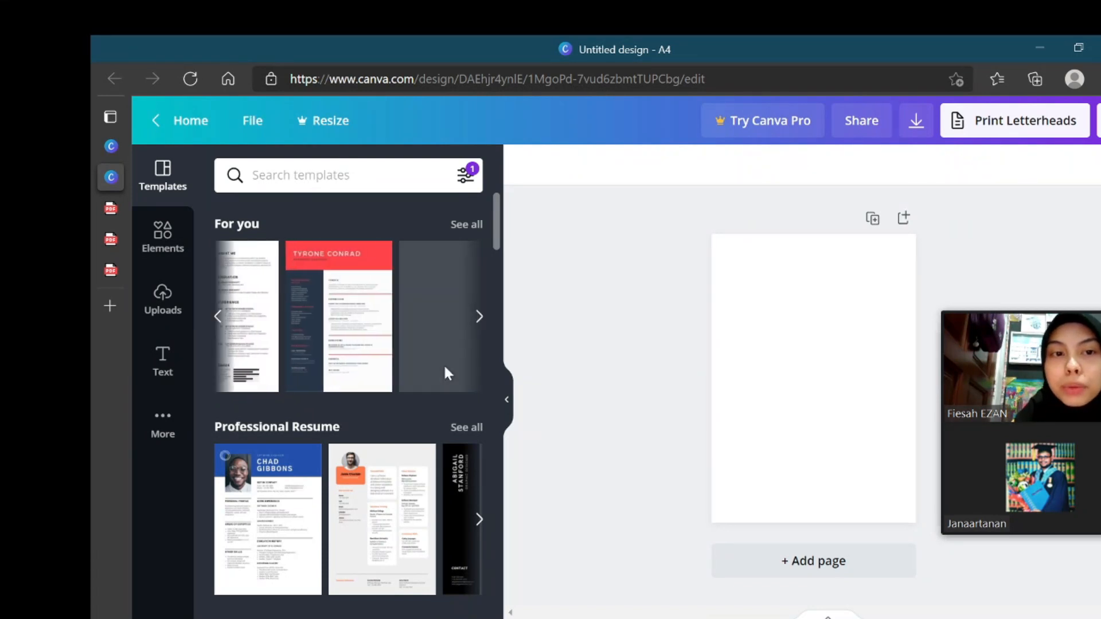
{"action": "scroll", "coordinate": [448, 373], "scroll_direction": "right", "scroll_amount": 2}
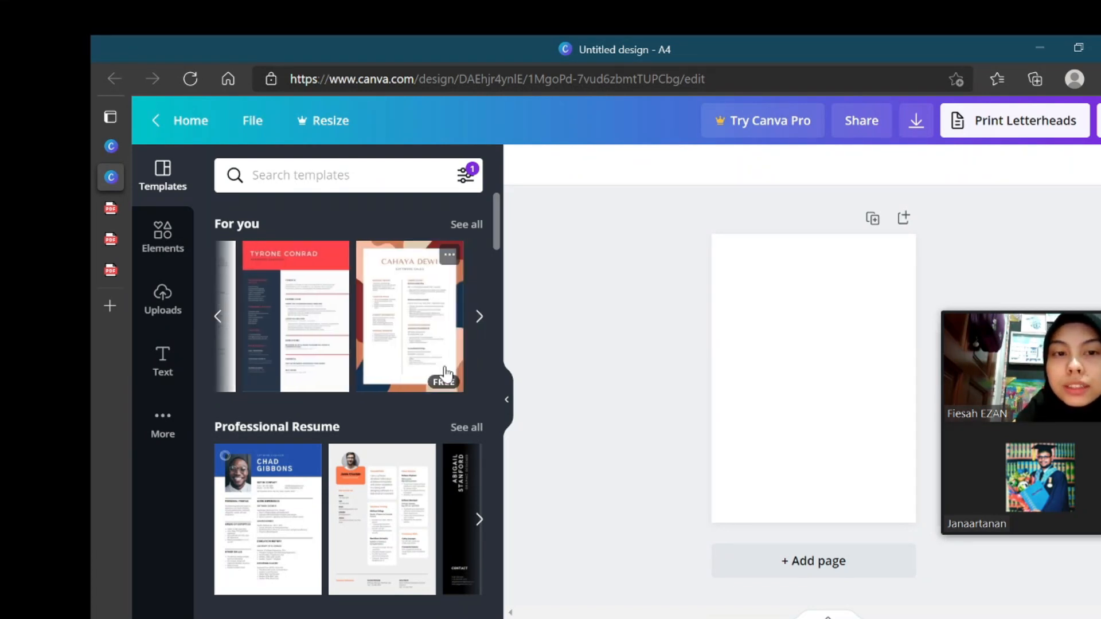
{"action": "scroll", "coordinate": [344, 461], "scroll_direction": "down", "scroll_amount": 1}
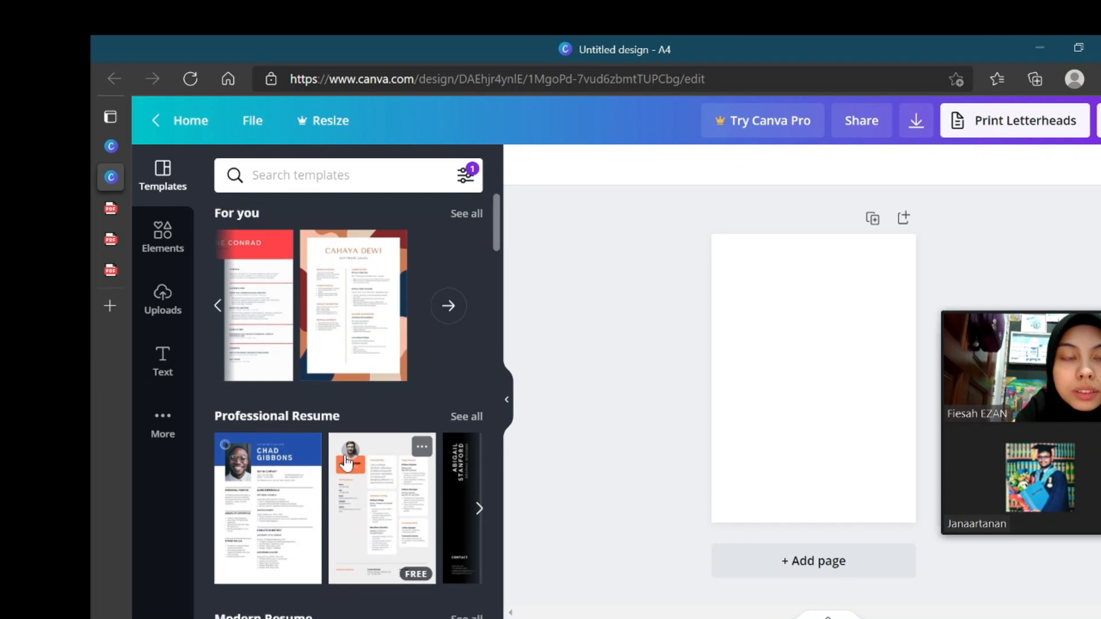
{"action": "scroll", "coordinate": [345, 462], "scroll_direction": "down", "scroll_amount": 2}
{"action": "scroll", "coordinate": [346, 462], "scroll_direction": "down", "scroll_amount": 6}
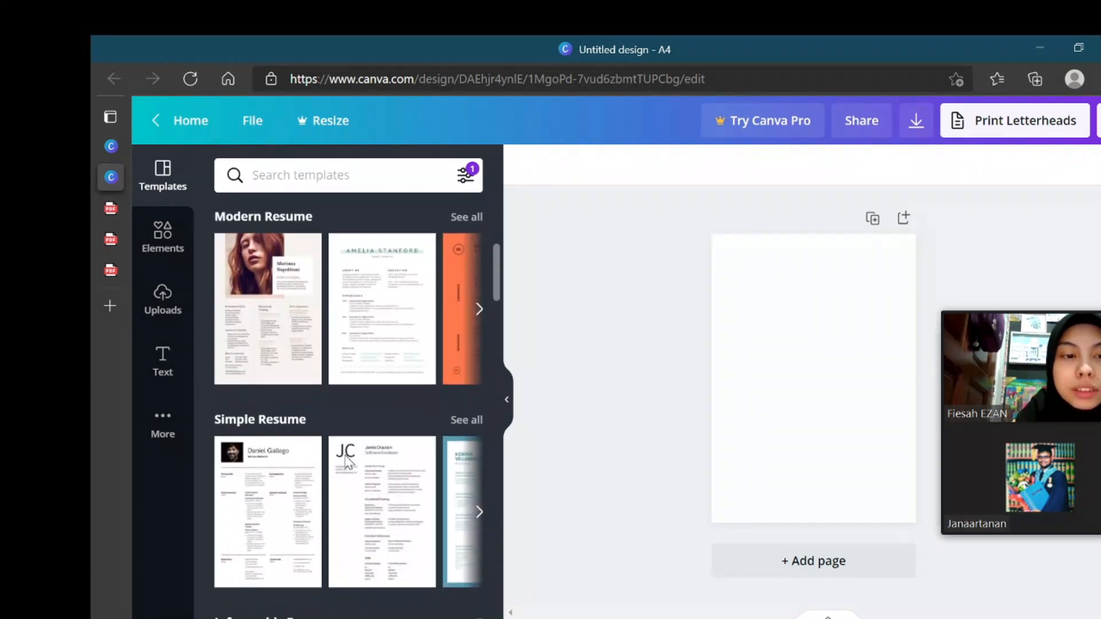
{"action": "scroll", "coordinate": [346, 462], "scroll_direction": "down", "scroll_amount": 3}
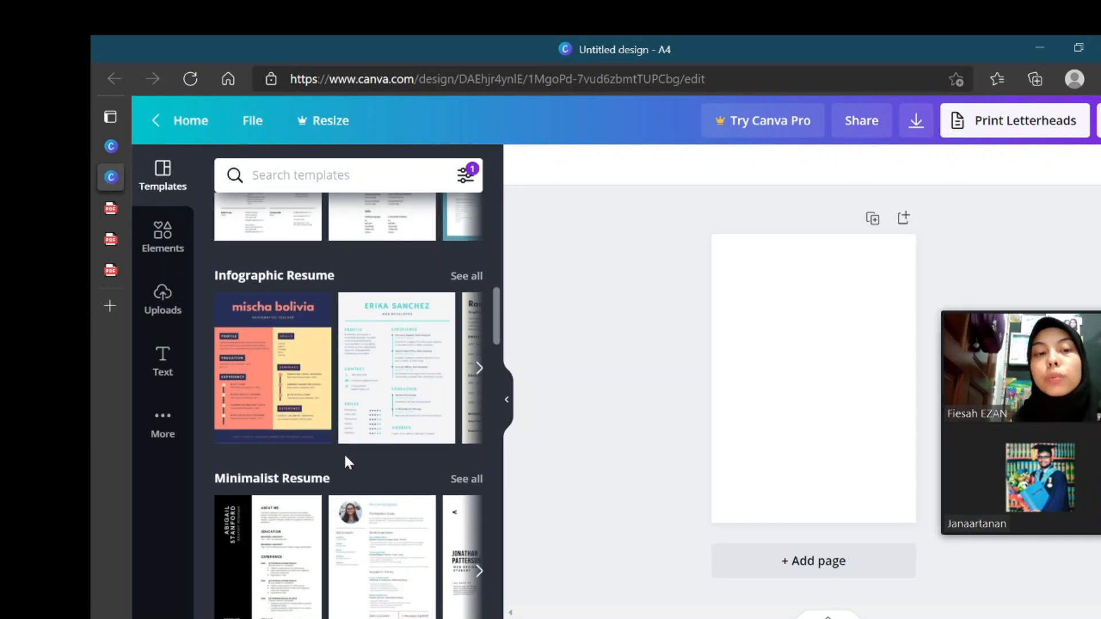
{"action": "scroll", "coordinate": [345, 459], "scroll_direction": "down", "scroll_amount": 1}
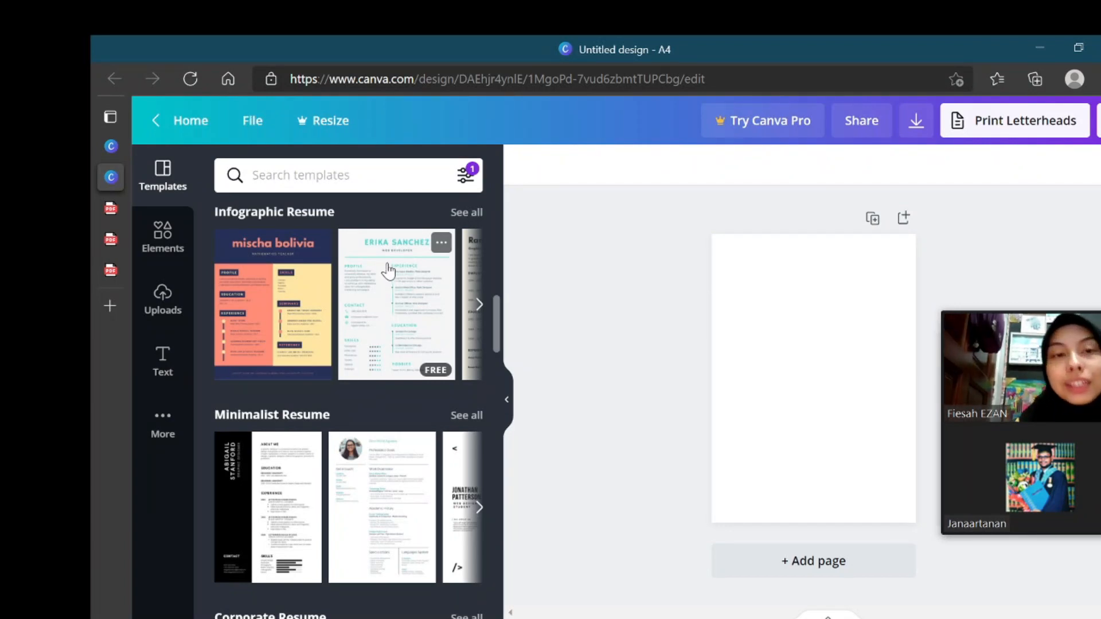
{"action": "scroll", "coordinate": [392, 304], "scroll_direction": "right", "scroll_amount": 5}
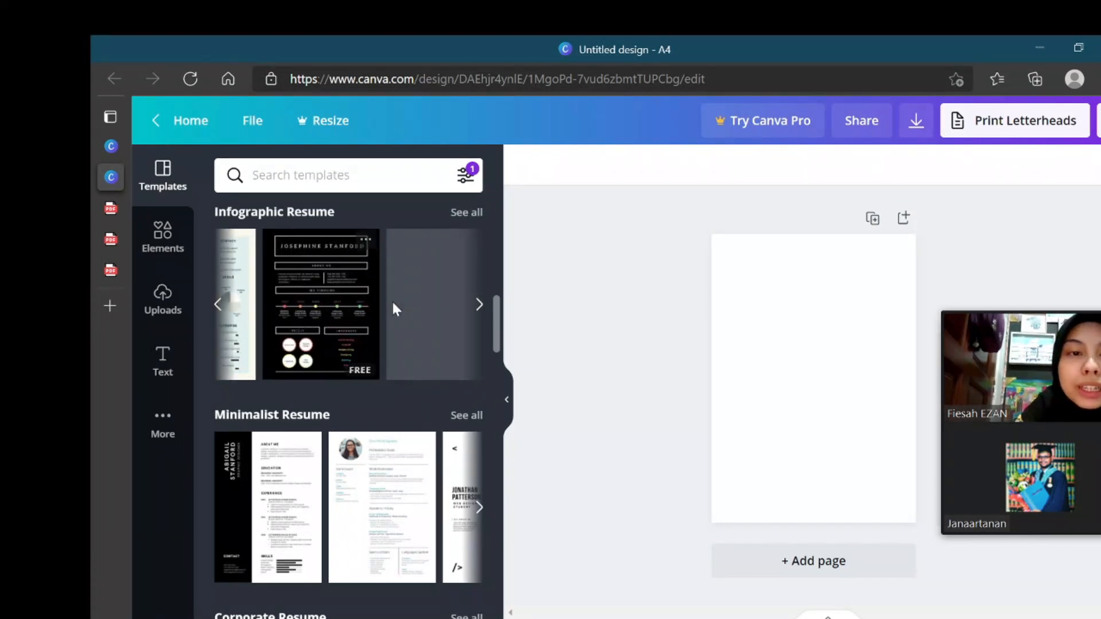
{"action": "scroll", "coordinate": [328, 293], "scroll_direction": "right", "scroll_amount": 2}
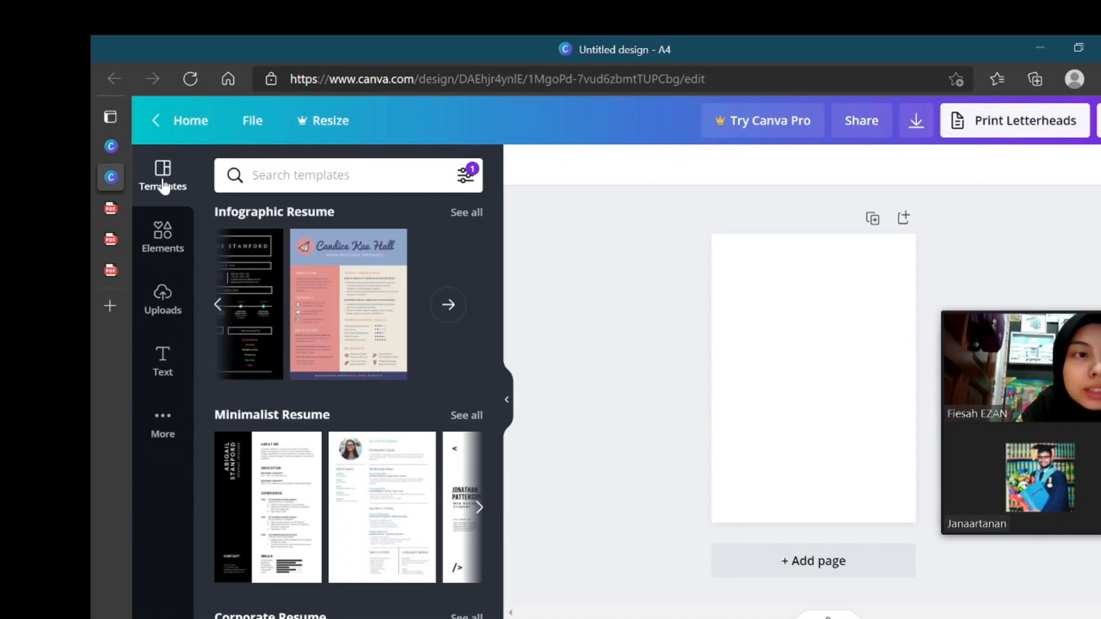
Step: Create another new resume design from the home page and look through its For you templates
{"action": "left_click", "coordinate": [166, 125]}
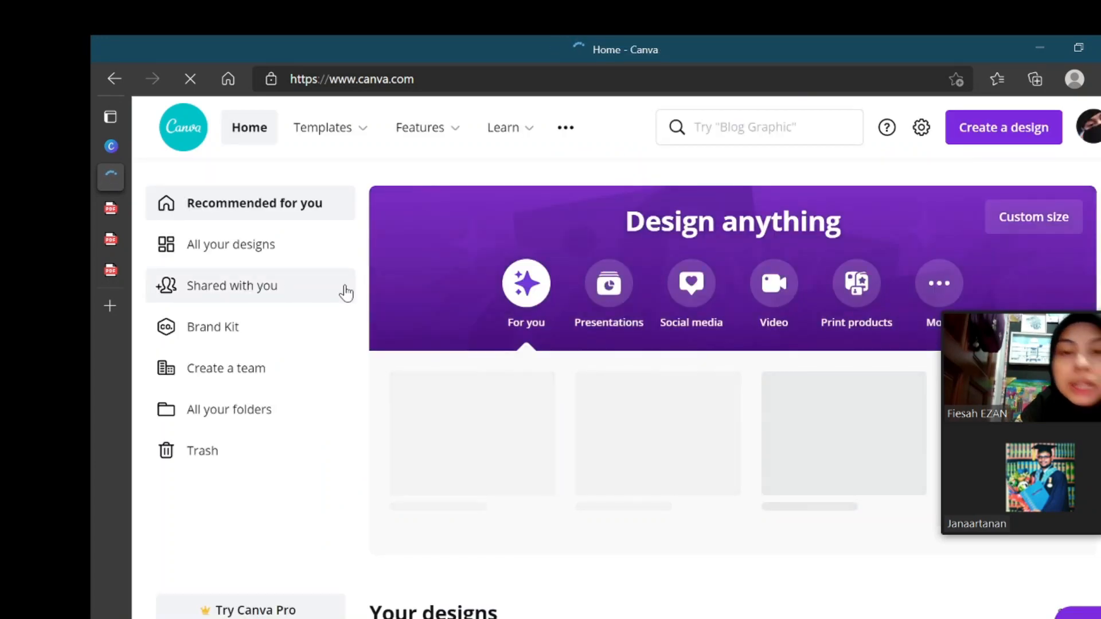
{"action": "left_click", "coordinate": [1003, 136]}
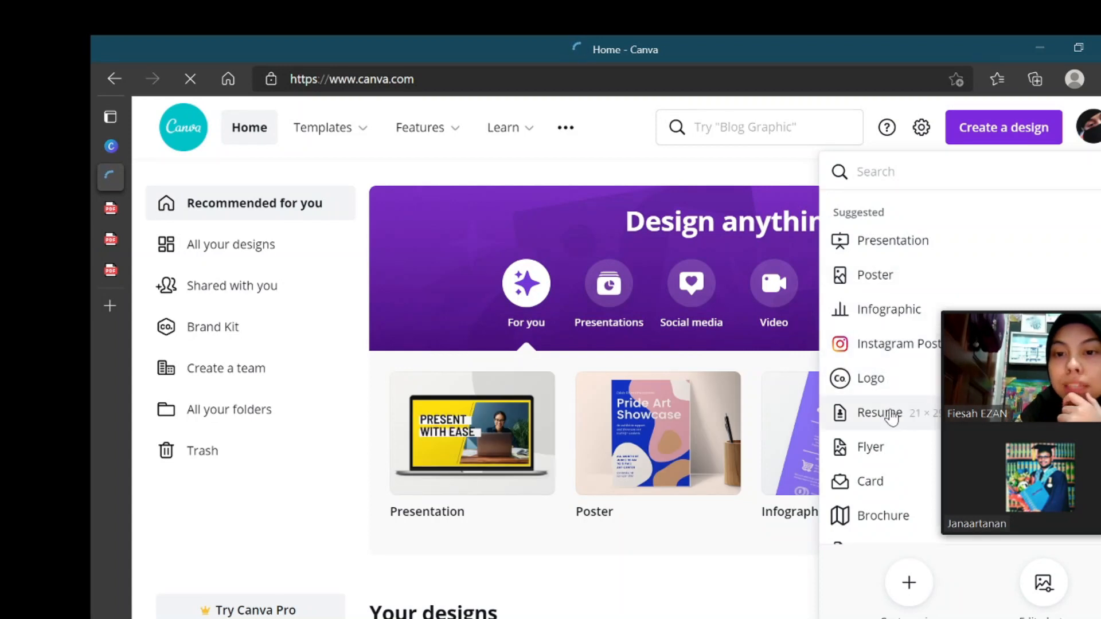
{"action": "left_click", "coordinate": [890, 415]}
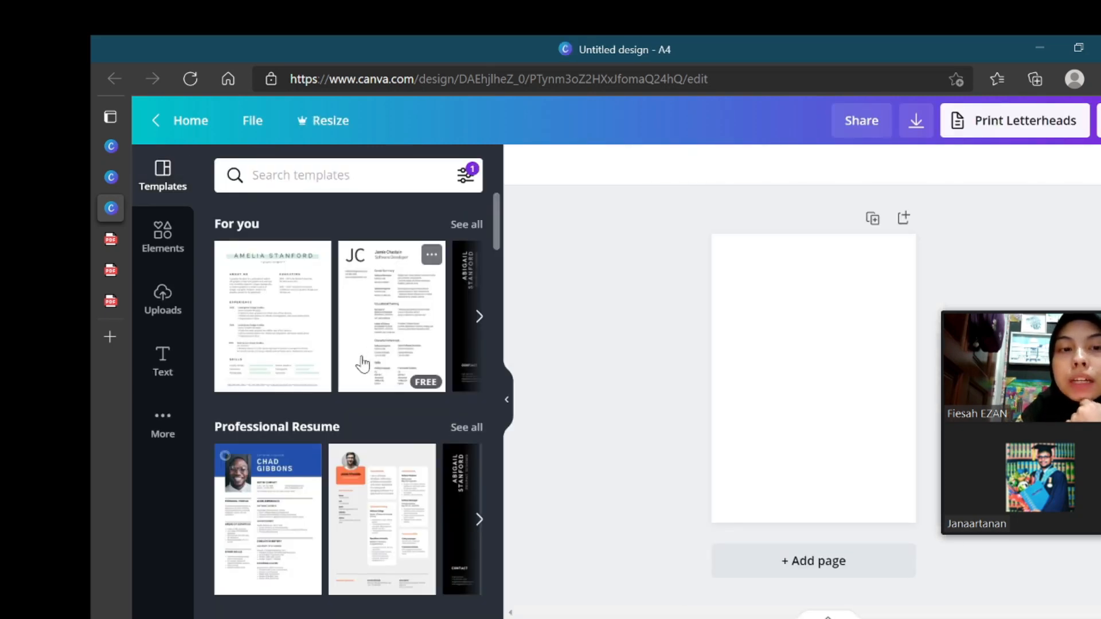
{"action": "scroll", "coordinate": [363, 364], "scroll_direction": "right", "scroll_amount": 1}
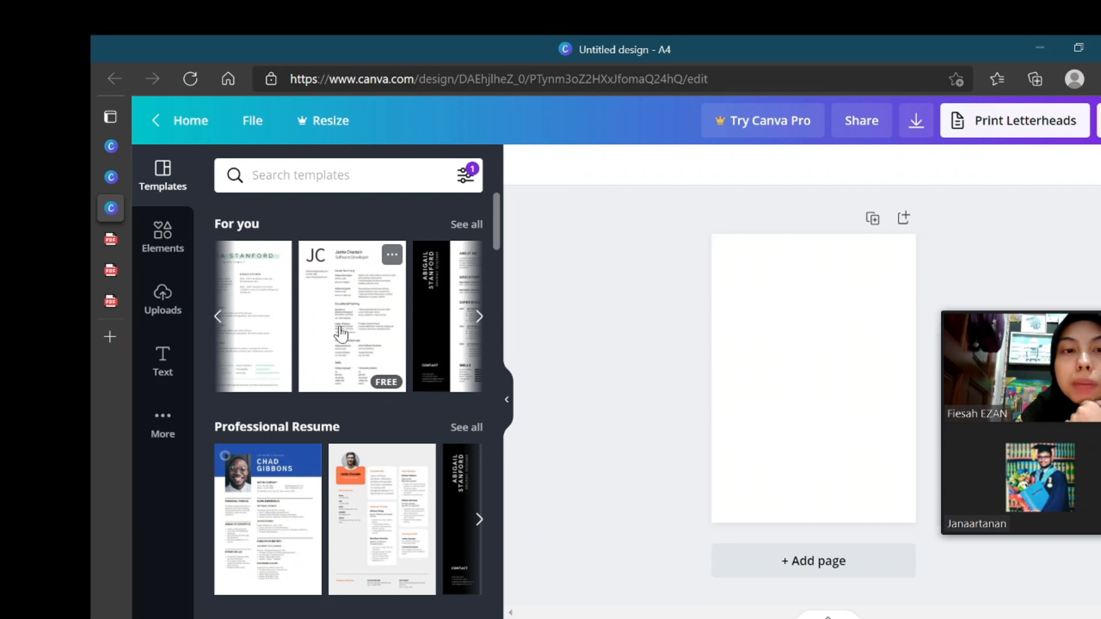
{"action": "scroll", "coordinate": [341, 333], "scroll_direction": "right", "scroll_amount": 3}
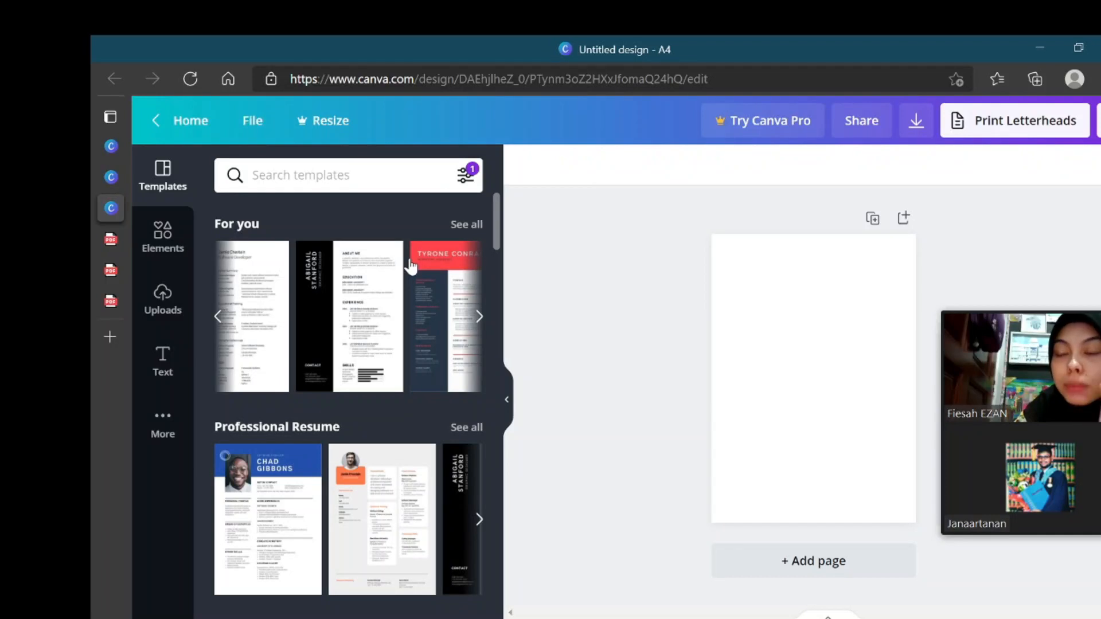
{"action": "scroll", "coordinate": [410, 266], "scroll_direction": "right", "scroll_amount": 3}
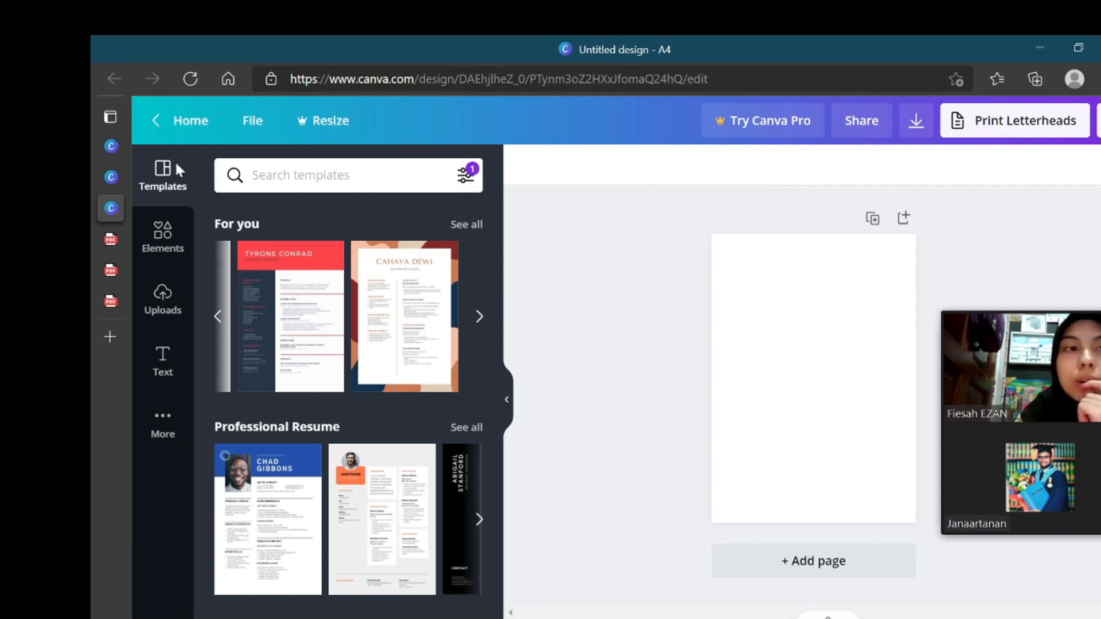
Step: Return to the home page, create a new poster design and open its template search
{"action": "left_click", "coordinate": [178, 126]}
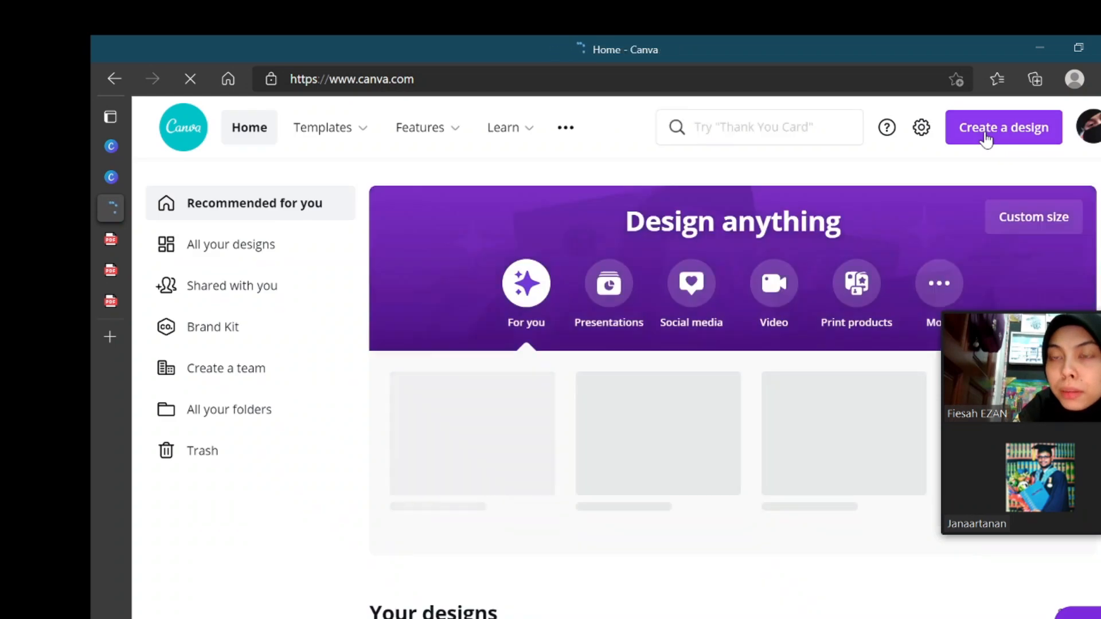
{"action": "left_click", "coordinate": [987, 138]}
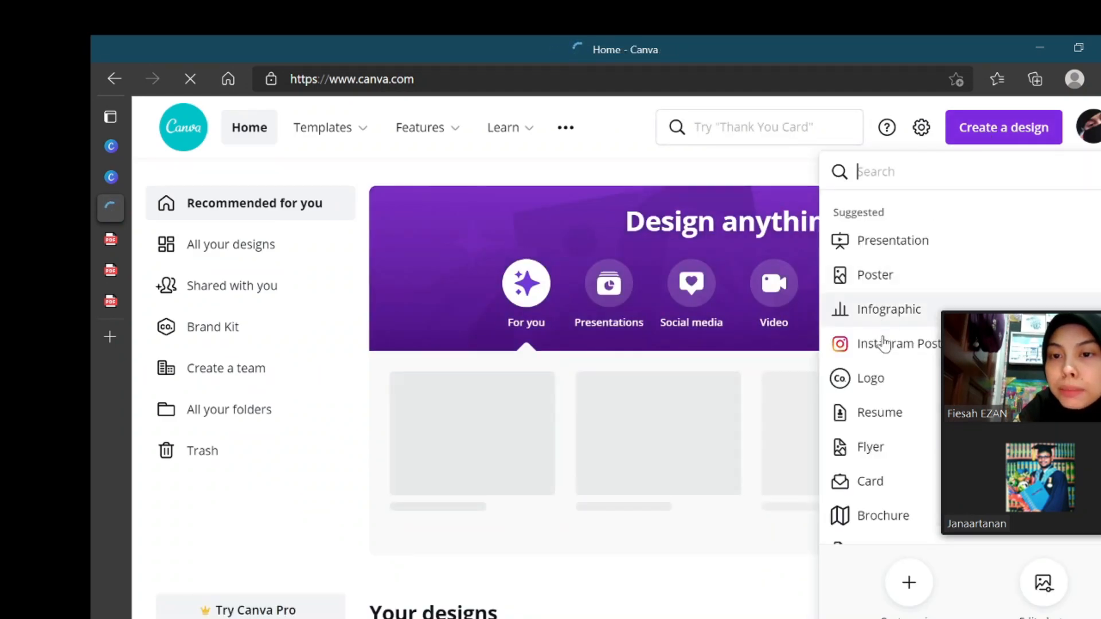
{"action": "left_click", "coordinate": [887, 279]}
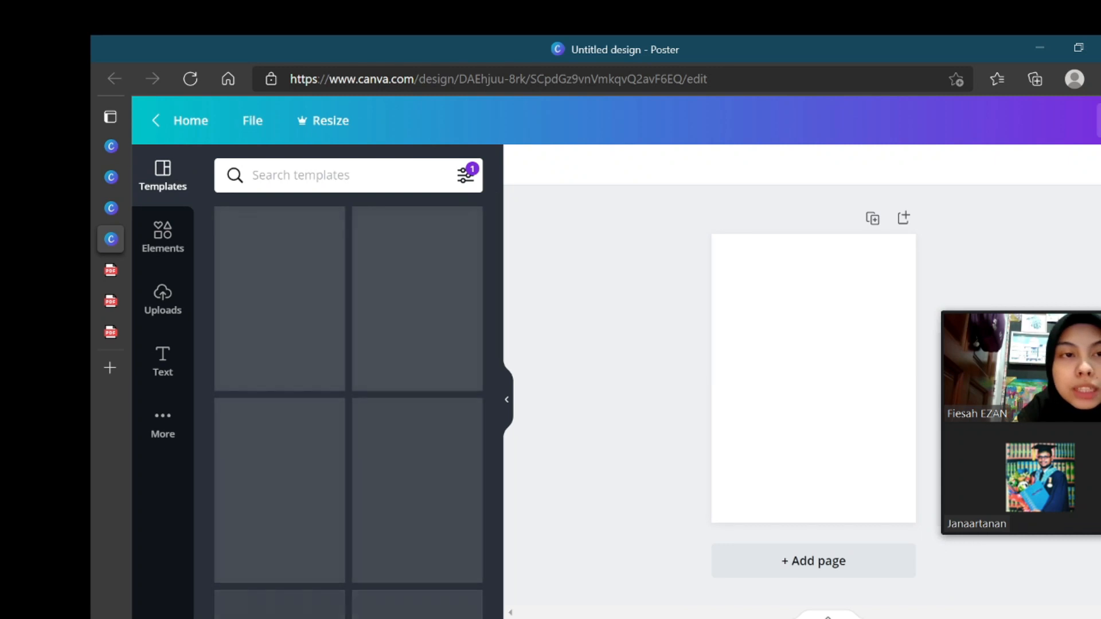
{"action": "left_click", "coordinate": [313, 189]}
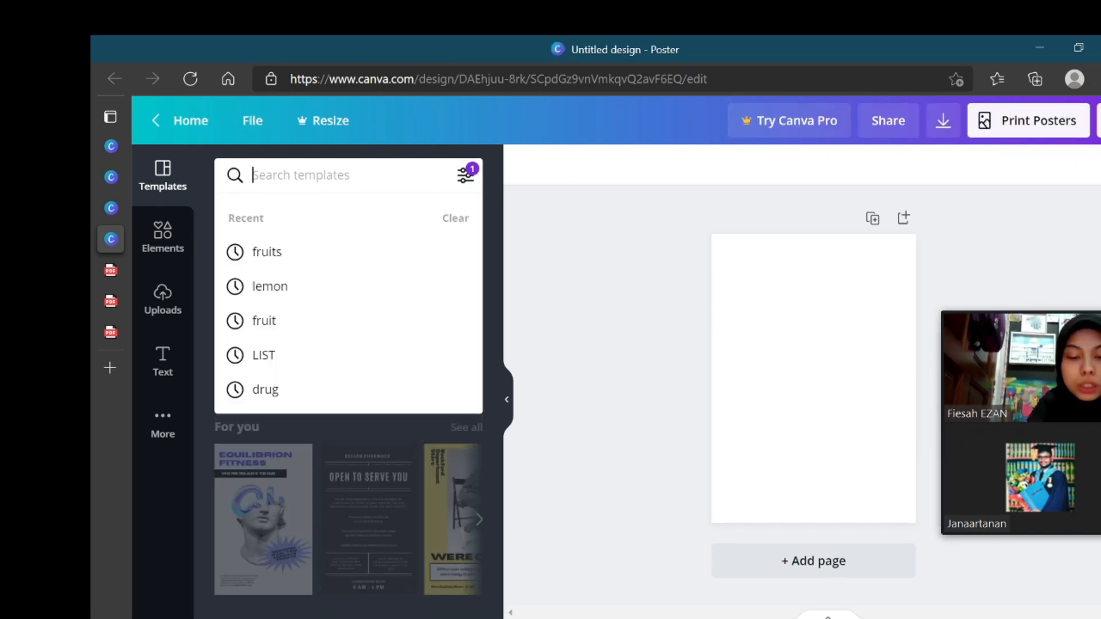
{"action": "type", "text": "education"}
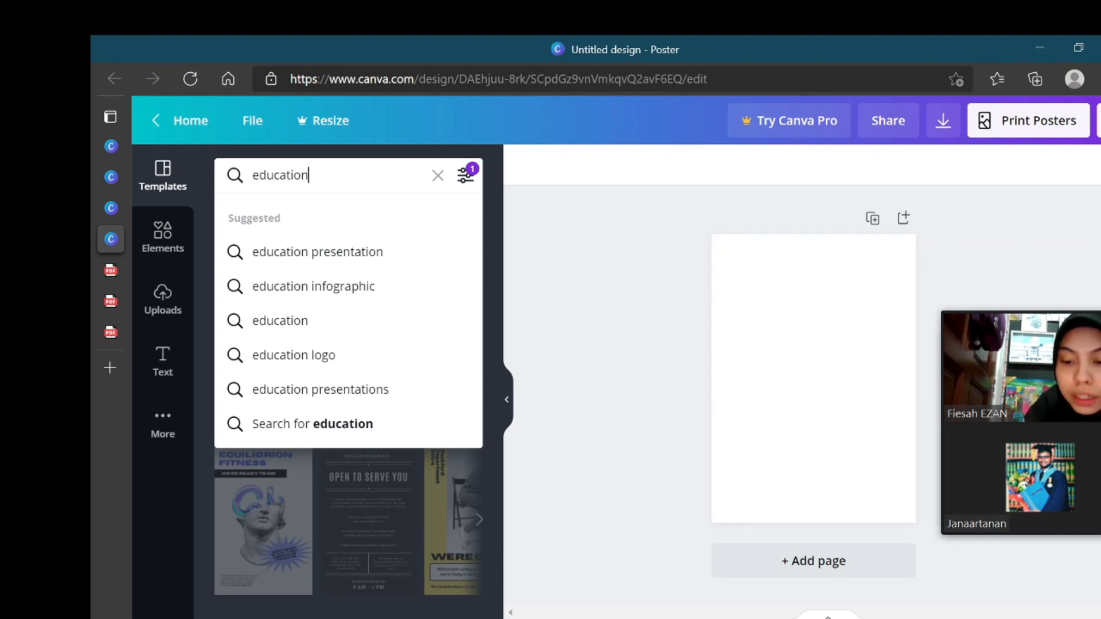
{"action": "key", "text": "BackSpace"}
{"action": "key", "text": "BackSpace"}
{"action": "key", "text": "BackSpace"}
{"action": "key", "text": "BackSpace"}
{"action": "key", "text": "BackSpace"}
{"action": "key", "text": "BackSpace"}
{"action": "key", "text": "BackSpace"}
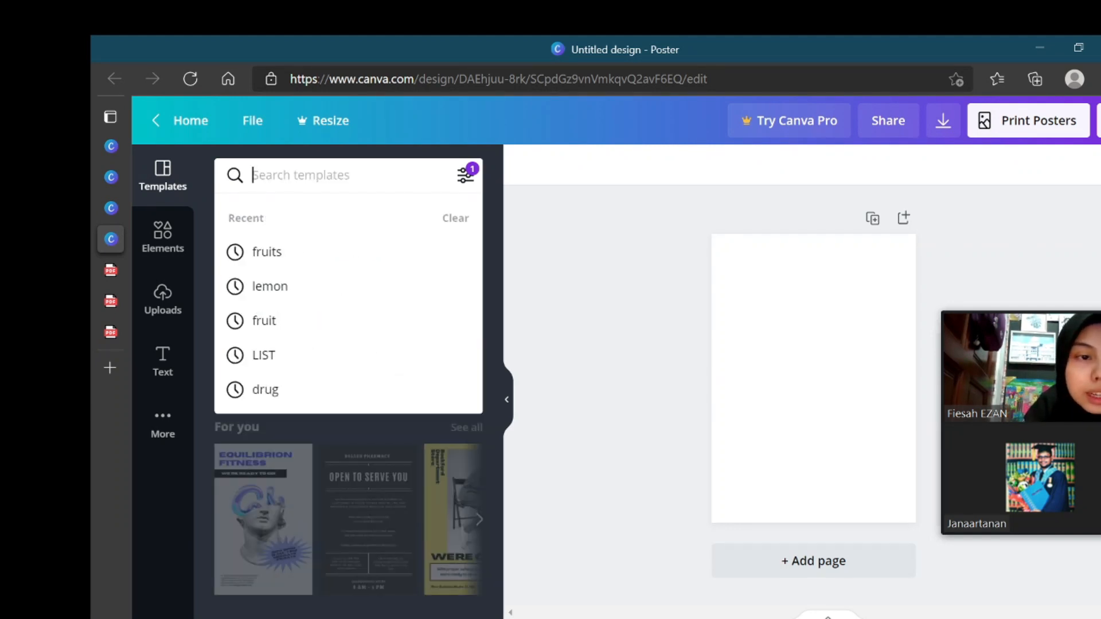
Step: Search the templates for Research Posters and apply the first page of the Orange and Cream Playful and Illustrative Portrait University Research Poster
{"action": "type", "text": "resea"}
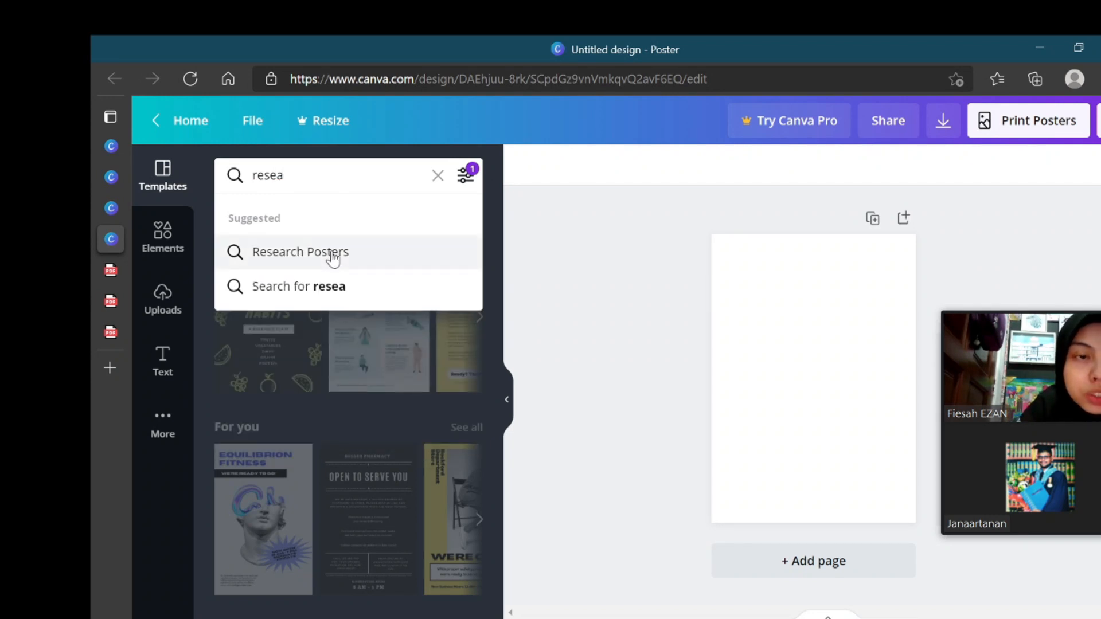
{"action": "left_click", "coordinate": [332, 256]}
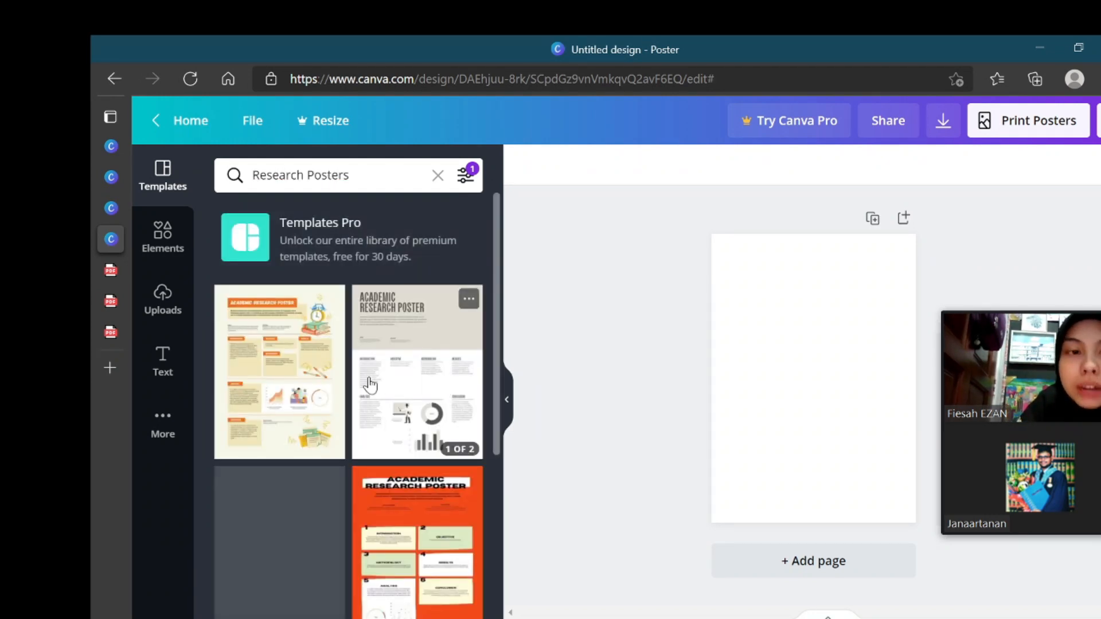
{"action": "scroll", "coordinate": [358, 379], "scroll_direction": "down", "scroll_amount": 6}
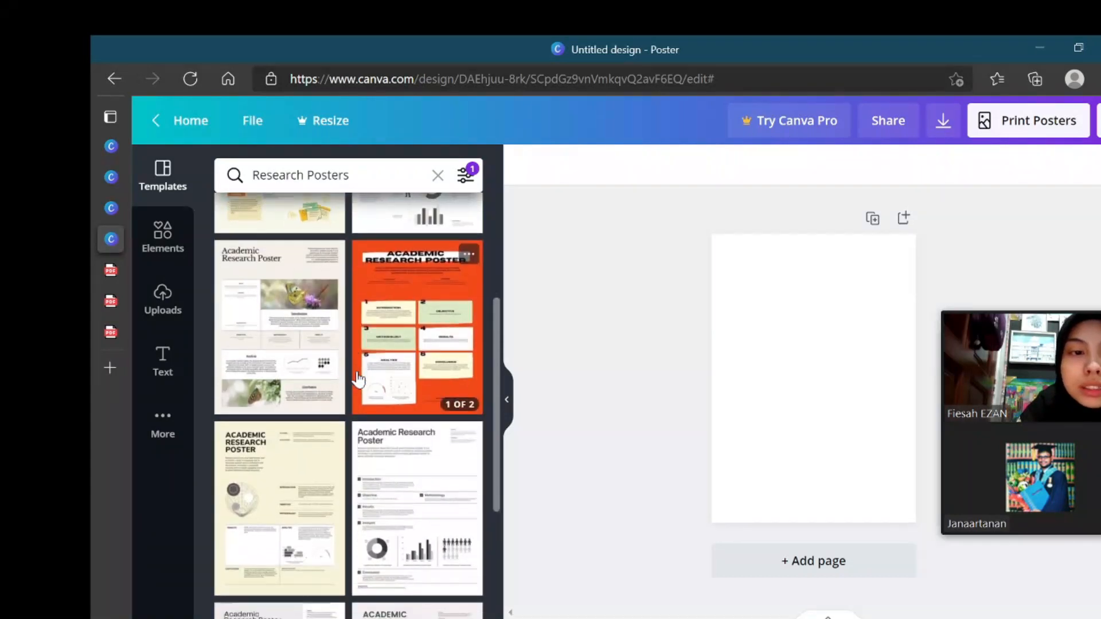
{"action": "scroll", "coordinate": [357, 380], "scroll_direction": "down", "scroll_amount": 3}
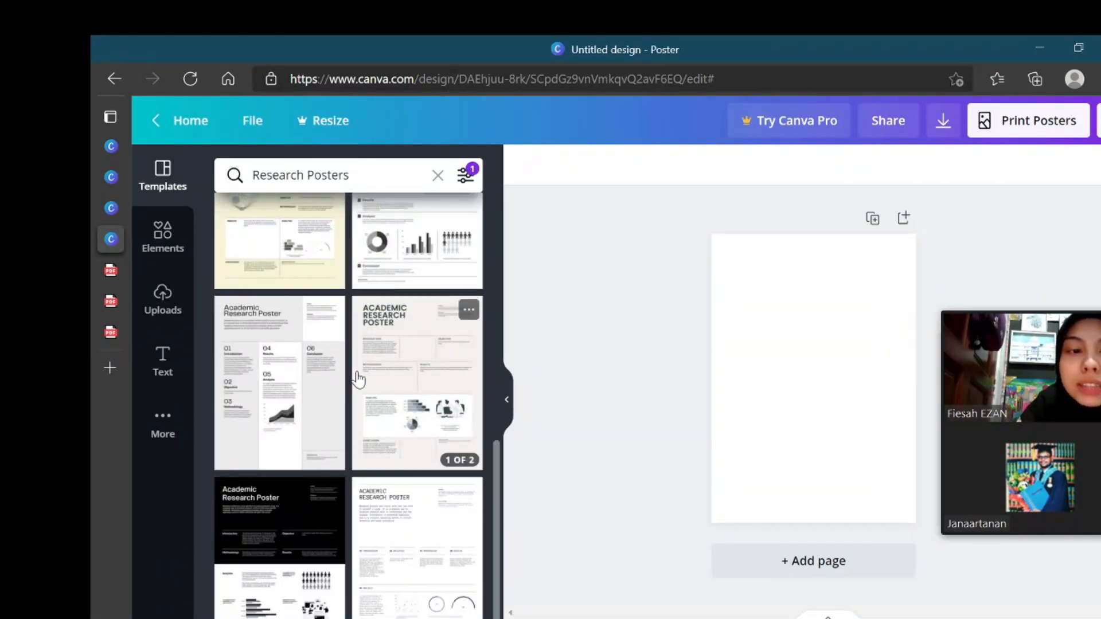
{"action": "scroll", "coordinate": [337, 396], "scroll_direction": "up", "scroll_amount": 3}
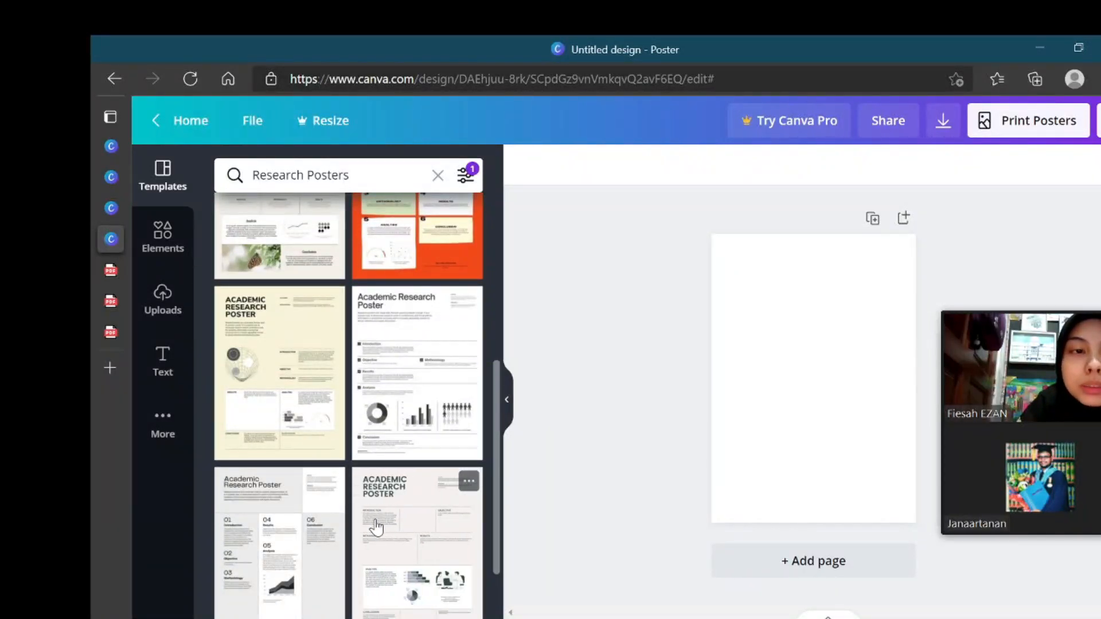
{"action": "scroll", "coordinate": [377, 526], "scroll_direction": "up", "scroll_amount": 5}
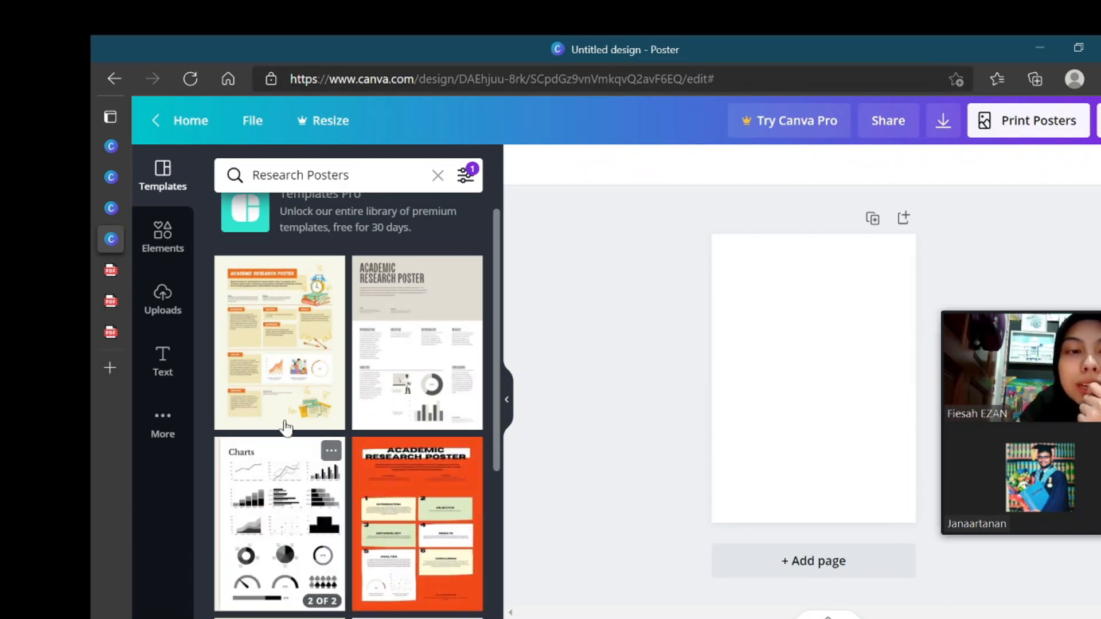
{"action": "scroll", "coordinate": [285, 372], "scroll_direction": "down", "scroll_amount": 3}
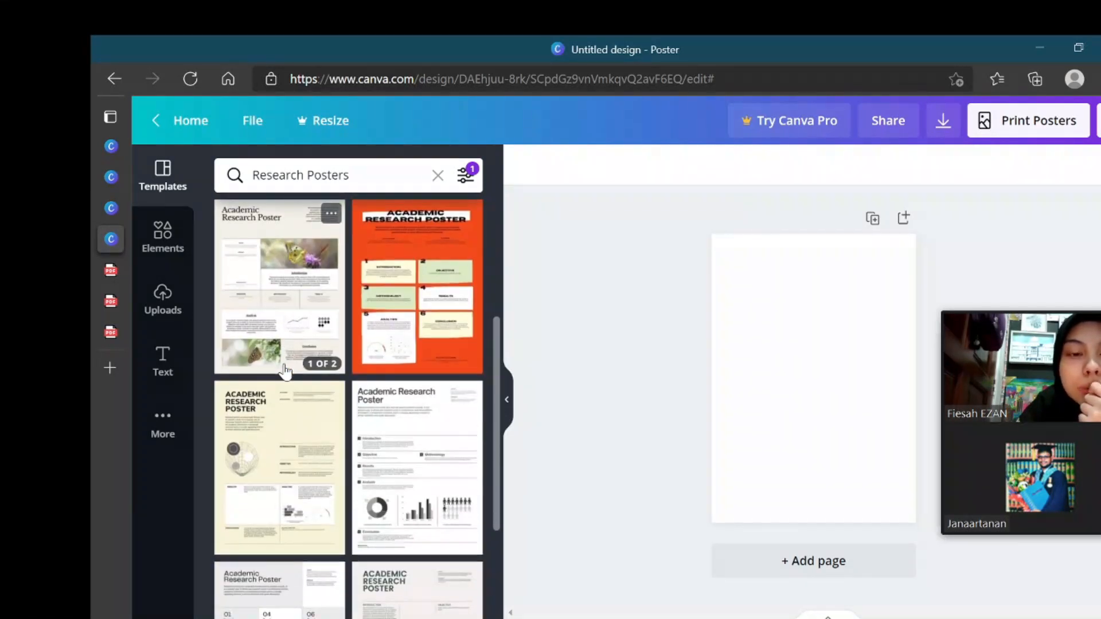
{"action": "scroll", "coordinate": [286, 371], "scroll_direction": "up", "scroll_amount": 3}
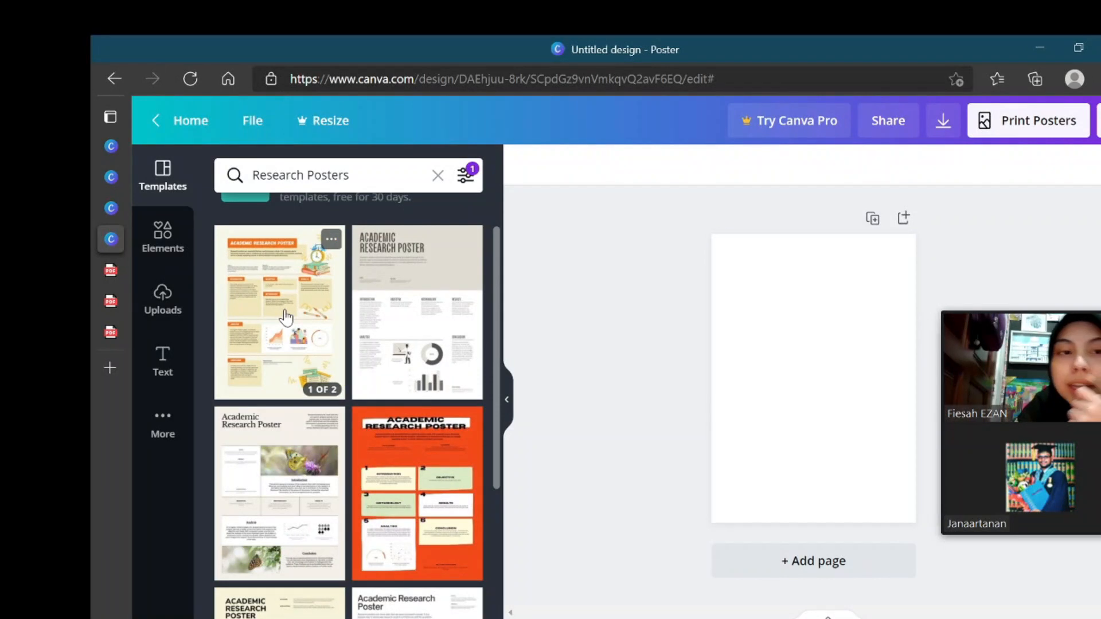
{"action": "left_click", "coordinate": [285, 317]}
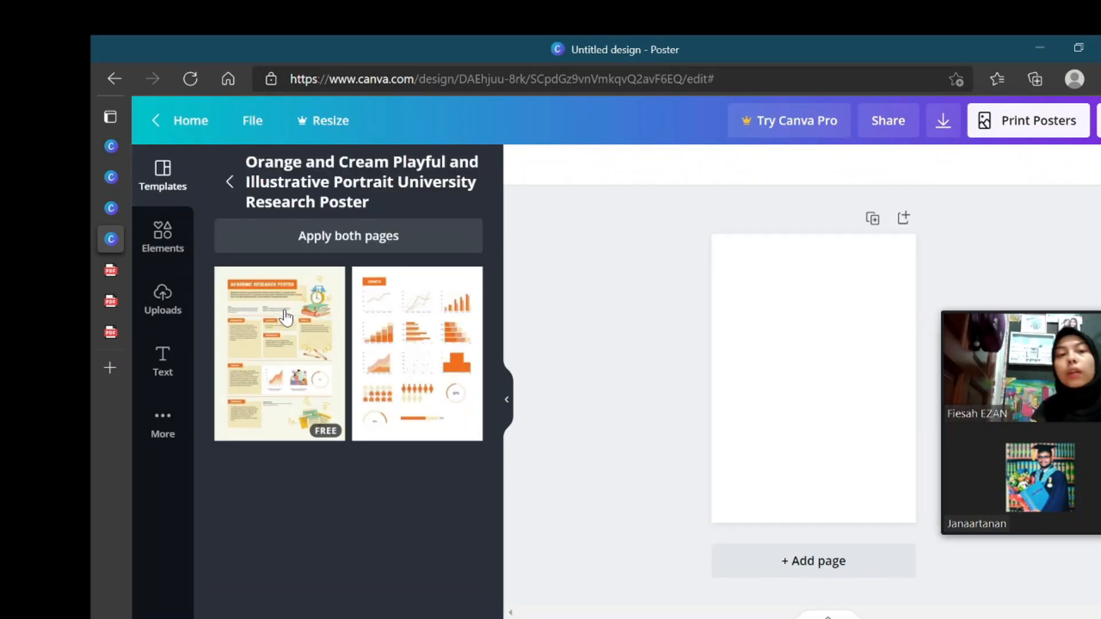
{"action": "left_click", "coordinate": [281, 358]}
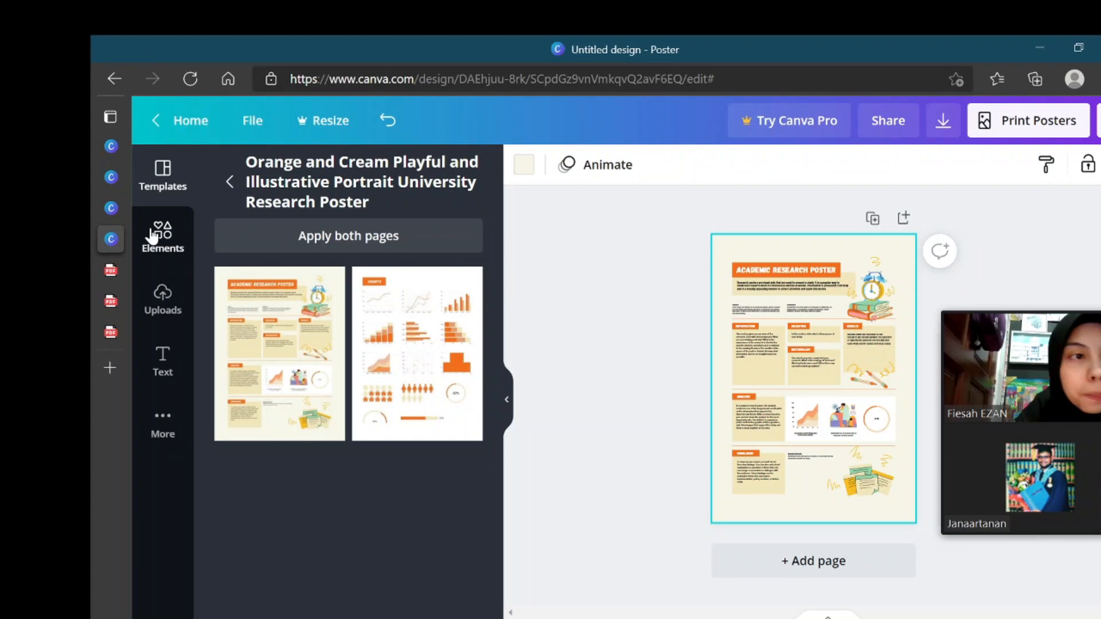
Step: Switch back to the Canva home page and open the existing BAB 1 design from Your designs
{"action": "left_click", "coordinate": [115, 206]}
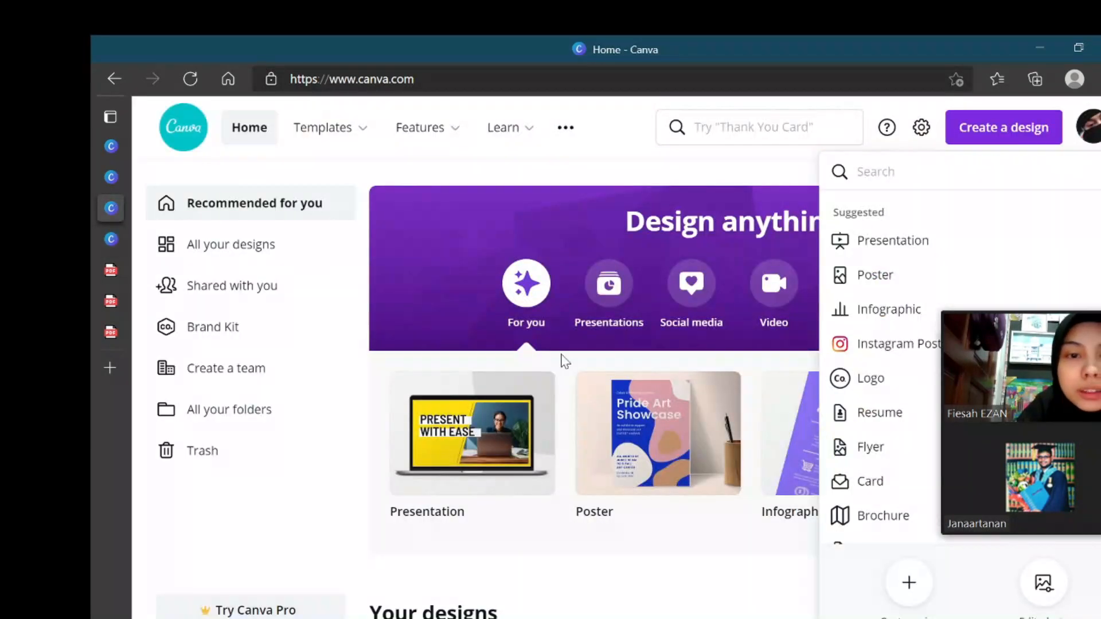
{"action": "scroll", "coordinate": [597, 394], "scroll_direction": "down", "scroll_amount": 3}
{"action": "scroll", "coordinate": [601, 395], "scroll_direction": "down", "scroll_amount": 2}
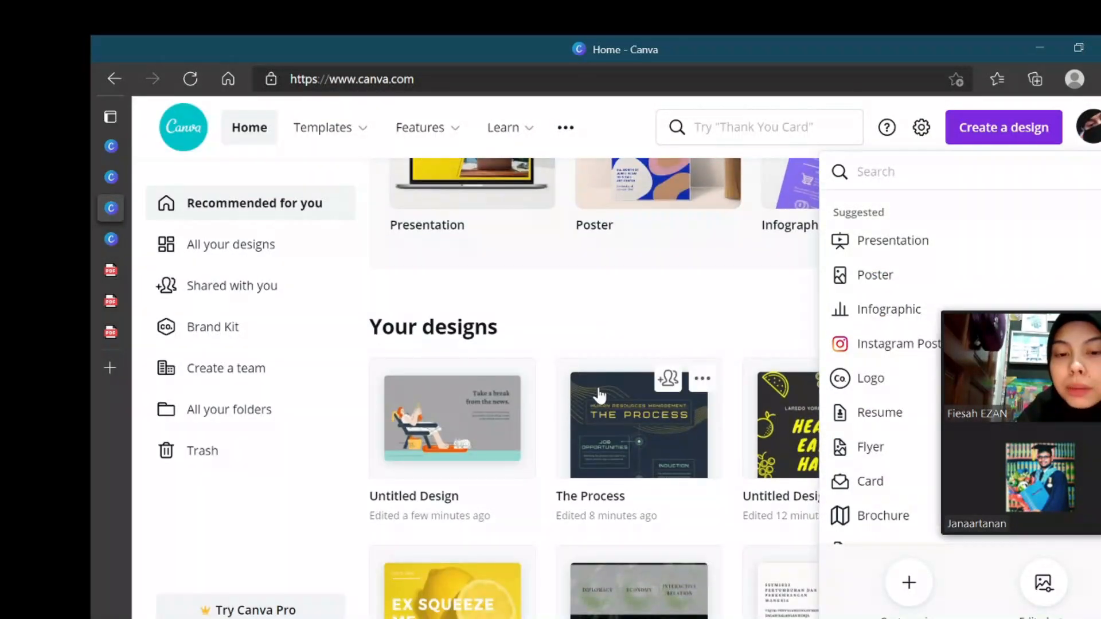
{"action": "scroll", "coordinate": [601, 395], "scroll_direction": "down", "scroll_amount": 2}
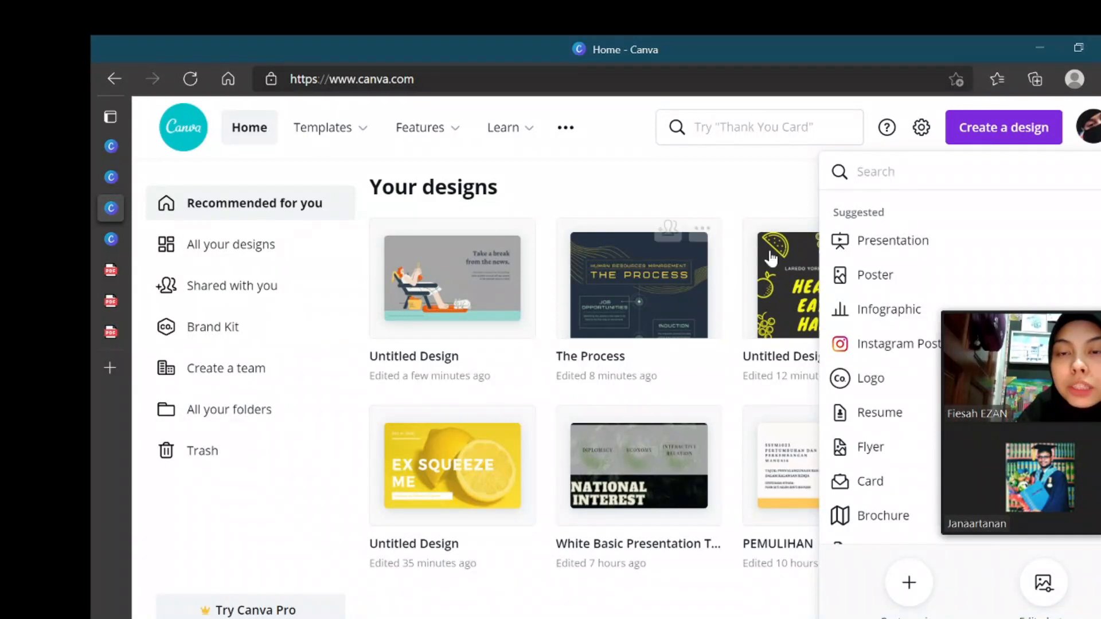
{"action": "left_click", "coordinate": [805, 197]}
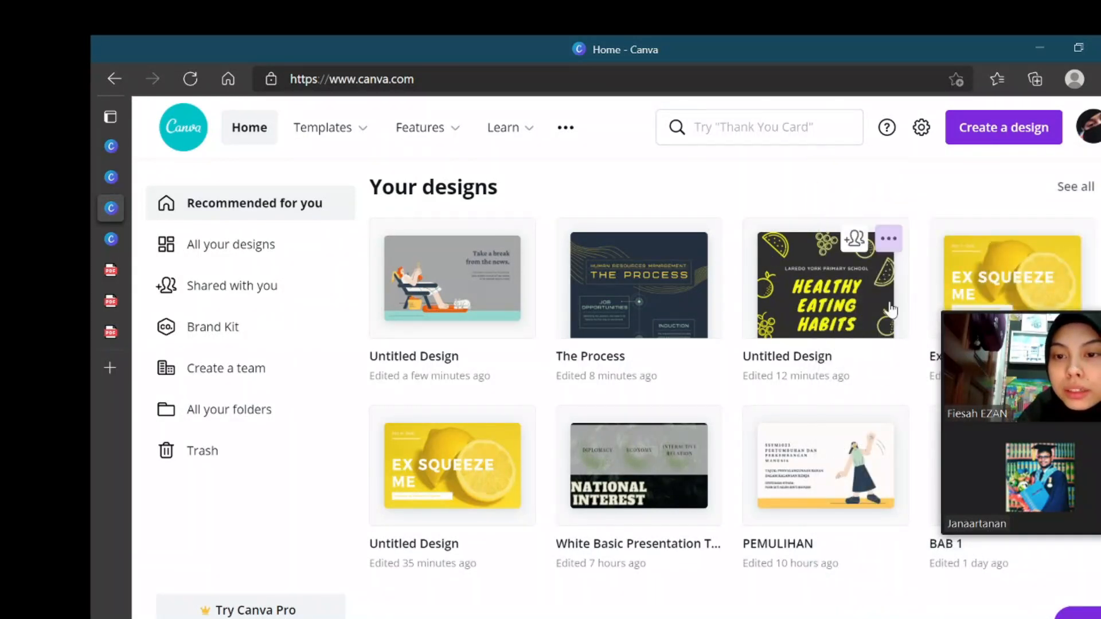
{"action": "left_click", "coordinate": [940, 505]}
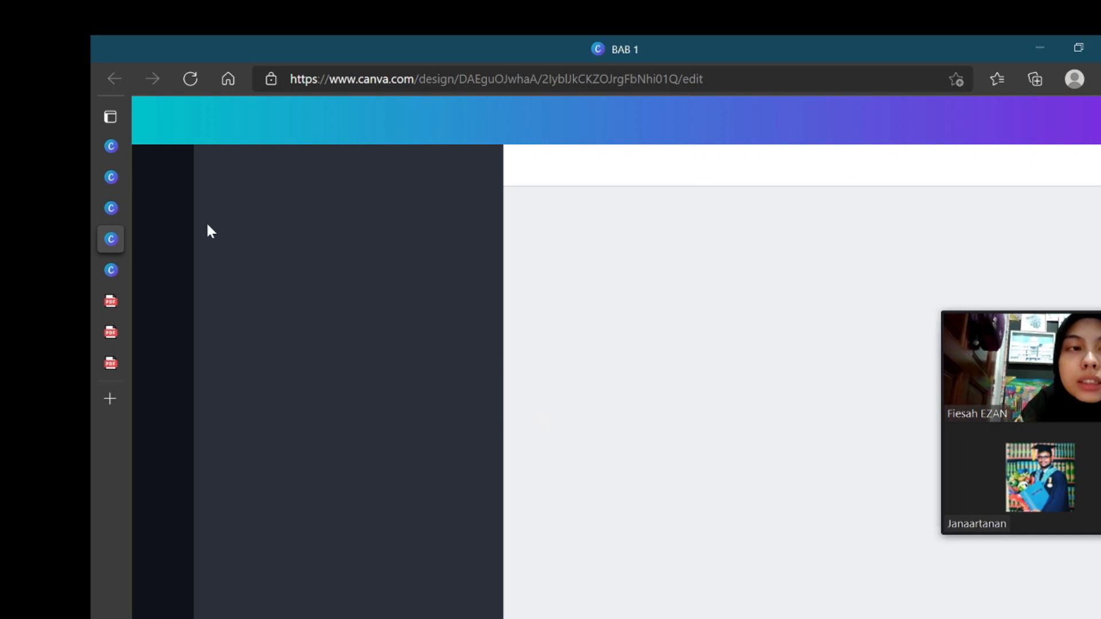
Step: Close the three leftover Canva home page browser tabs, keeping the BAB 1 and untitled poster designs open
{"action": "mouse_move", "coordinate": [115, 139]}
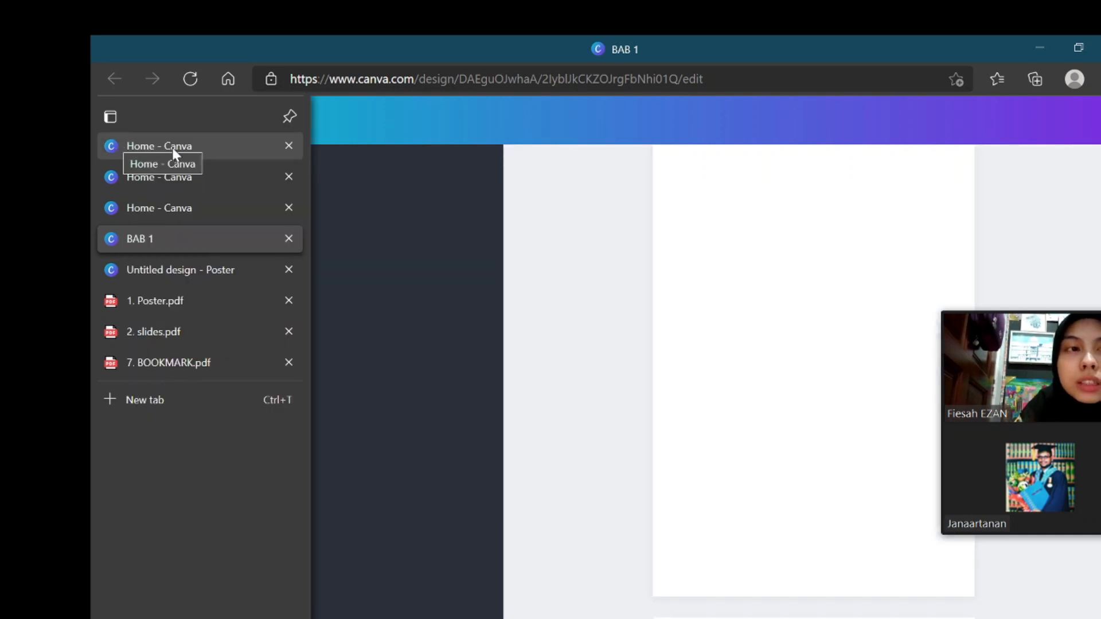
{"action": "left_click", "coordinate": [285, 145]}
{"action": "left_click", "coordinate": [286, 146]}
{"action": "left_click", "coordinate": [285, 145]}
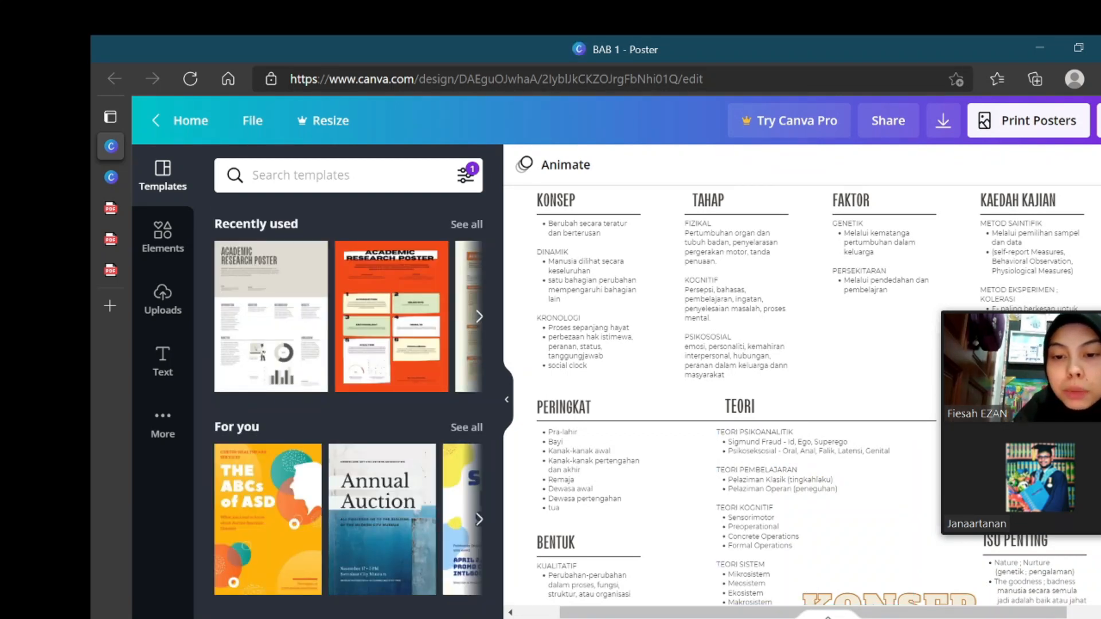
Step: Look through the pages of the BAB 1 poster design, examining how each chapter's research poster is laid out
{"action": "scroll", "coordinate": [693, 482], "scroll_direction": "down", "scroll_amount": 5}
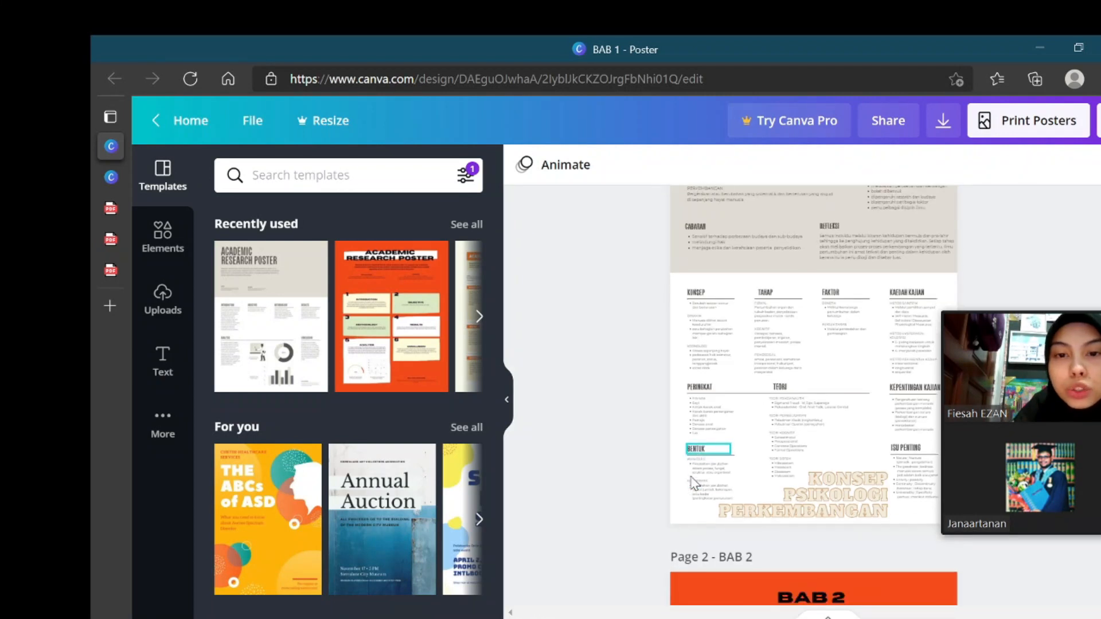
{"action": "scroll", "coordinate": [692, 483], "scroll_direction": "down", "scroll_amount": 10}
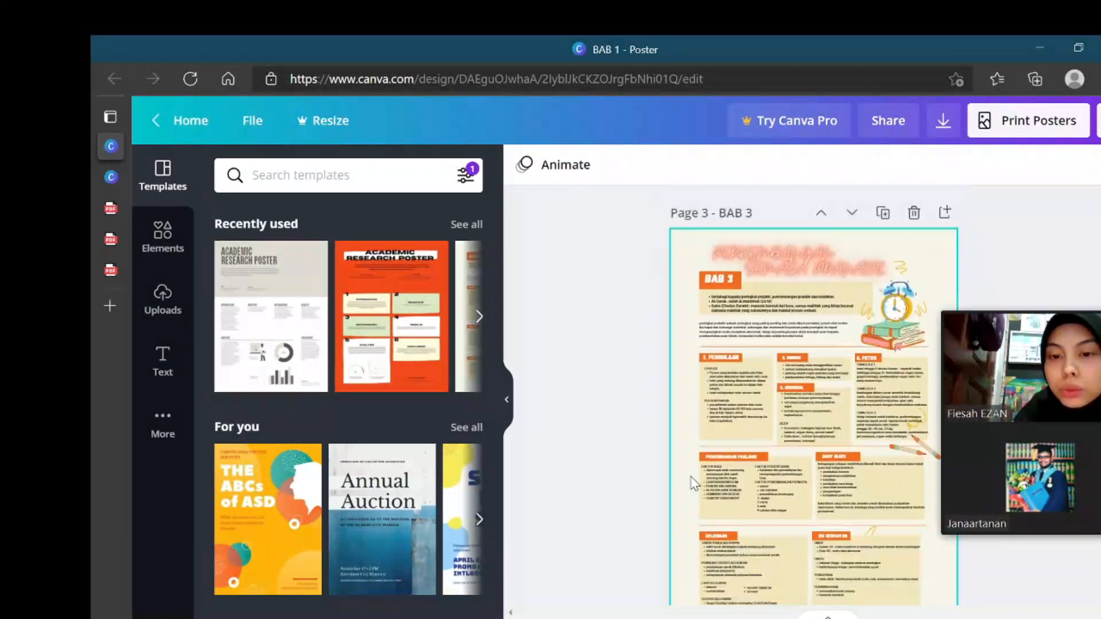
{"action": "scroll", "coordinate": [693, 483], "scroll_direction": "down", "scroll_amount": 10}
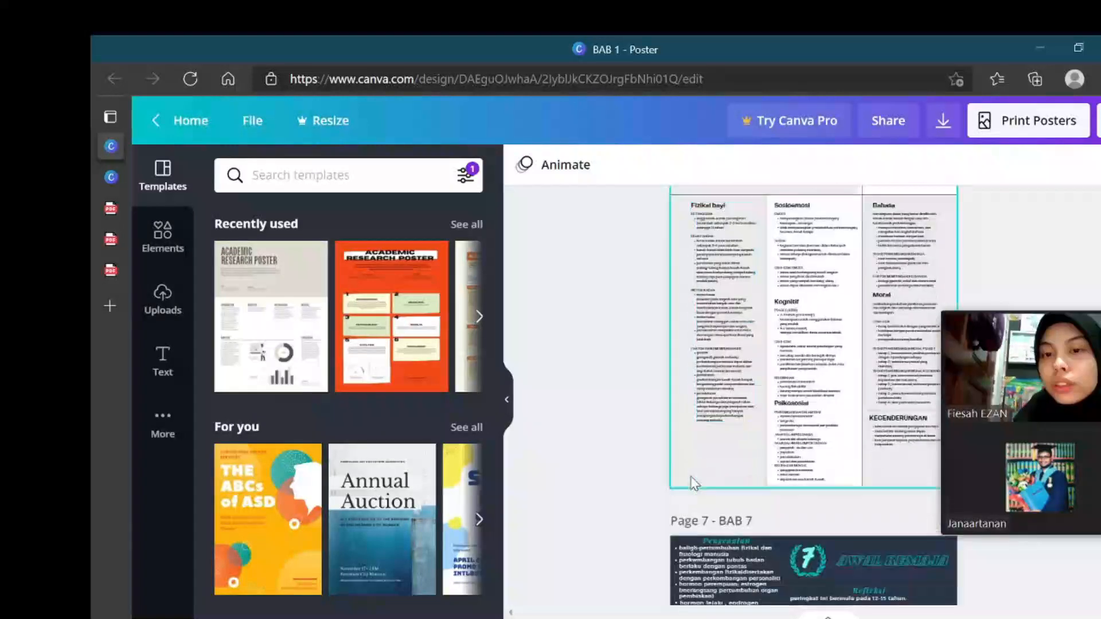
{"action": "scroll", "coordinate": [692, 483], "scroll_direction": "down", "scroll_amount": 10}
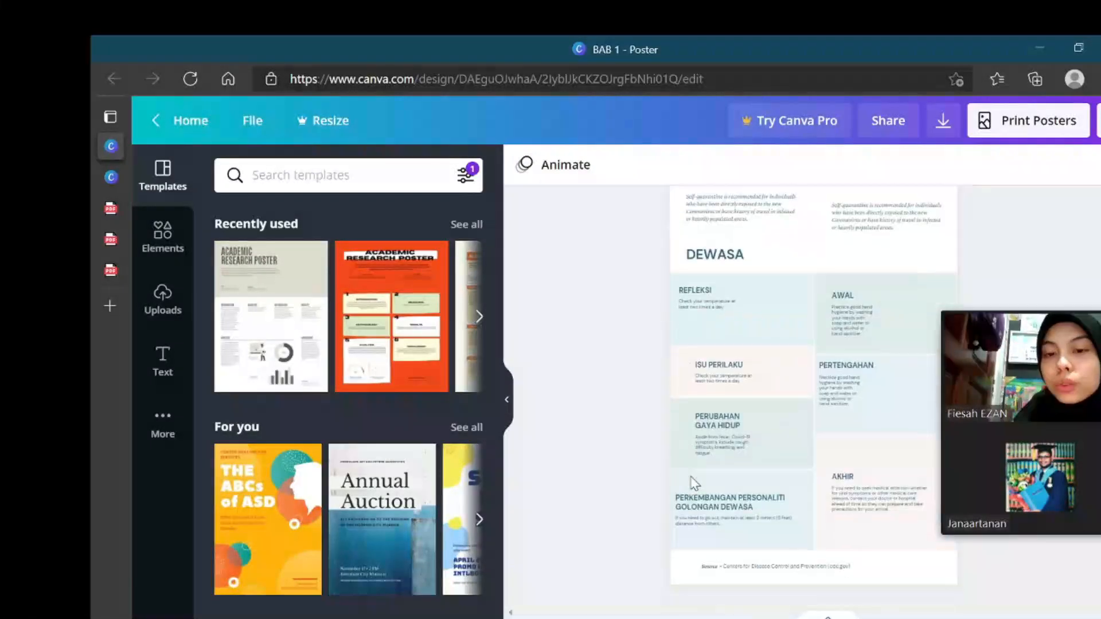
{"action": "scroll", "coordinate": [692, 483], "scroll_direction": "down", "scroll_amount": 10}
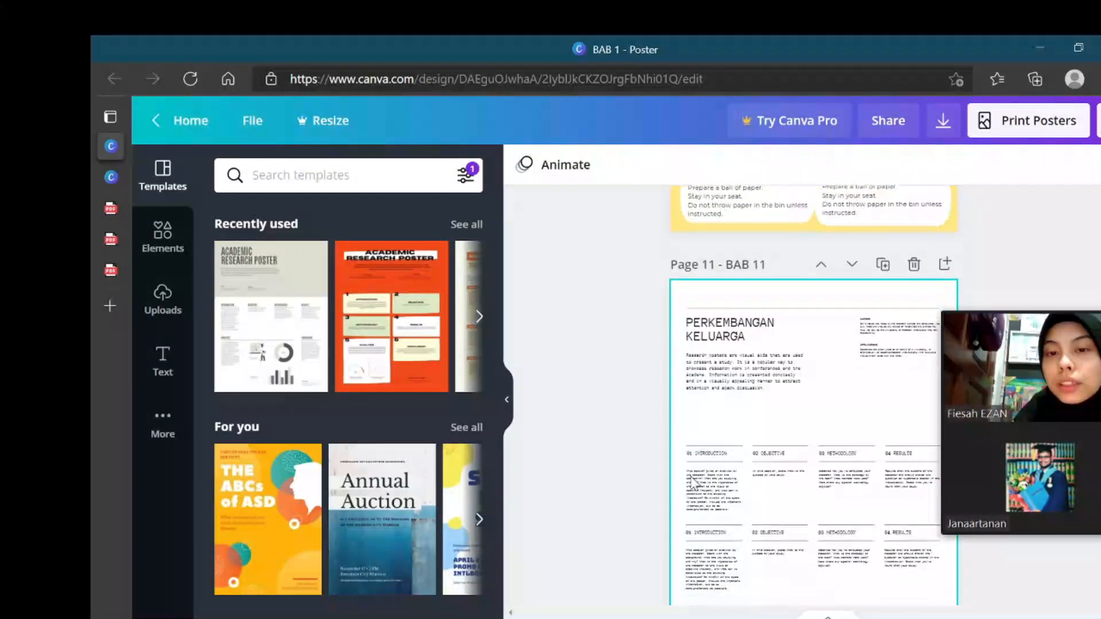
{"action": "scroll", "coordinate": [692, 483], "scroll_direction": "down", "scroll_amount": 8}
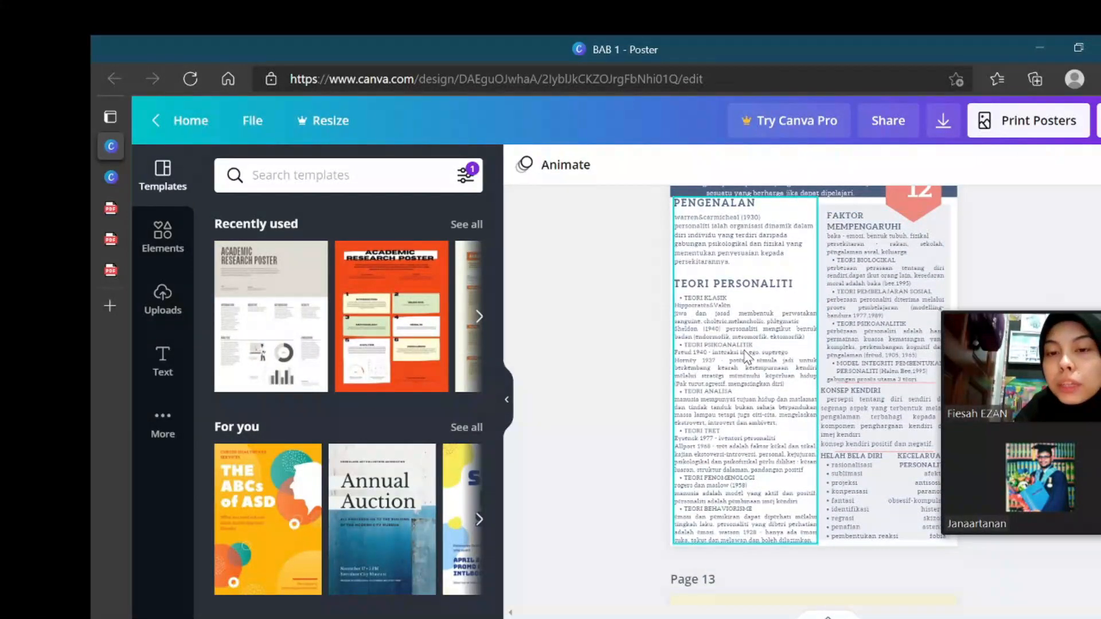
{"action": "scroll", "coordinate": [746, 360], "scroll_direction": "down", "scroll_amount": 1}
{"action": "scroll", "coordinate": [746, 360], "scroll_direction": "down", "scroll_amount": 10}
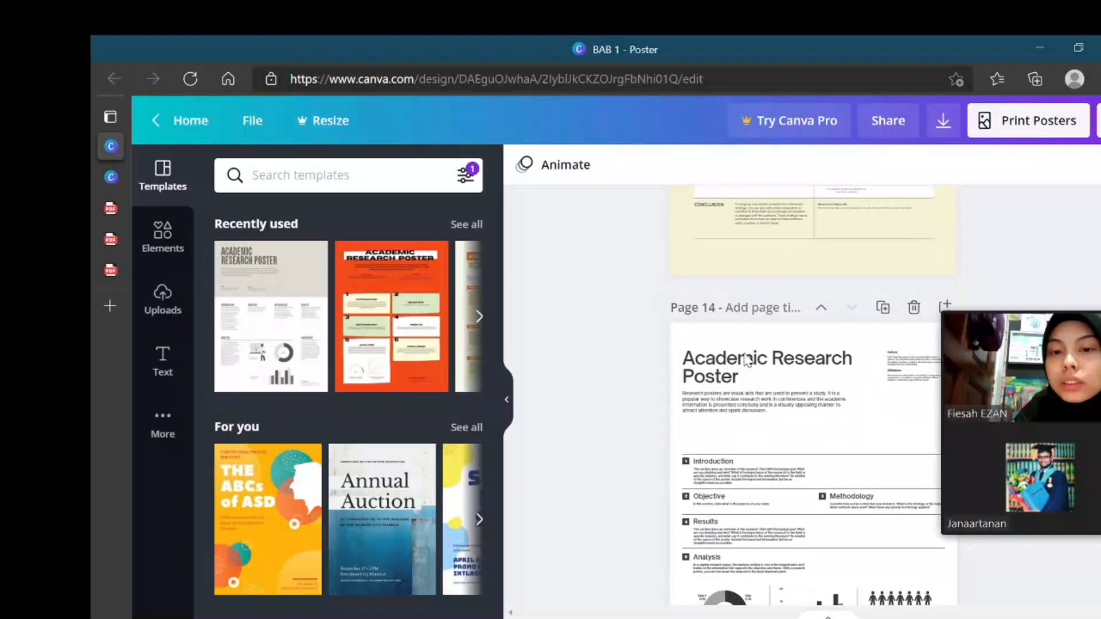
{"action": "scroll", "coordinate": [746, 360], "scroll_direction": "up", "scroll_amount": 12}
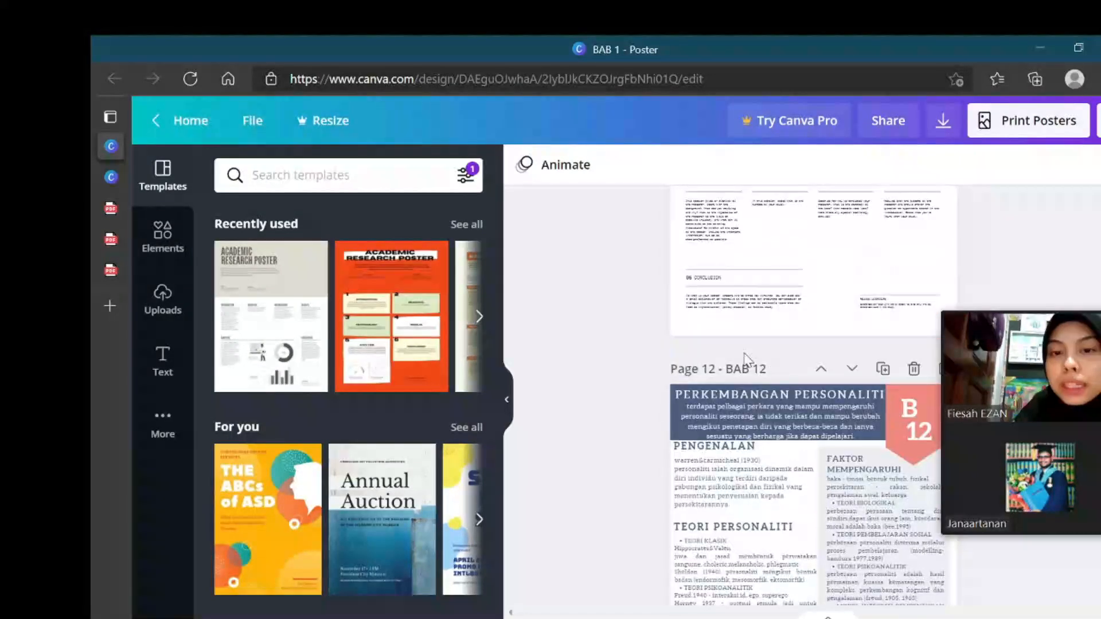
{"action": "scroll", "coordinate": [746, 360], "scroll_direction": "up", "scroll_amount": 10}
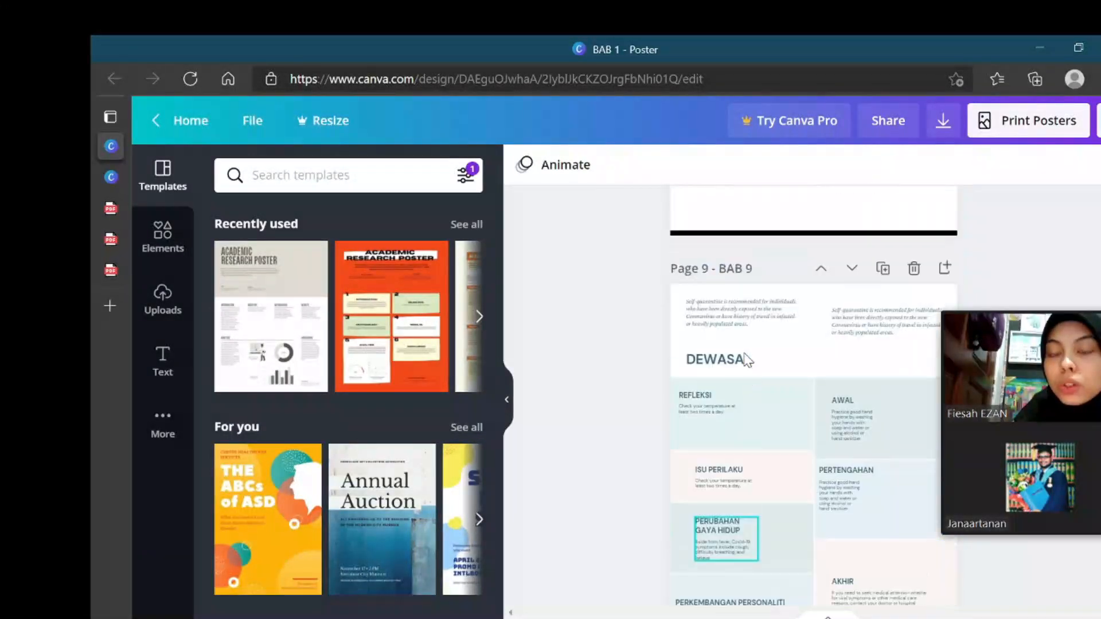
{"action": "scroll", "coordinate": [748, 361], "scroll_direction": "up", "scroll_amount": 8}
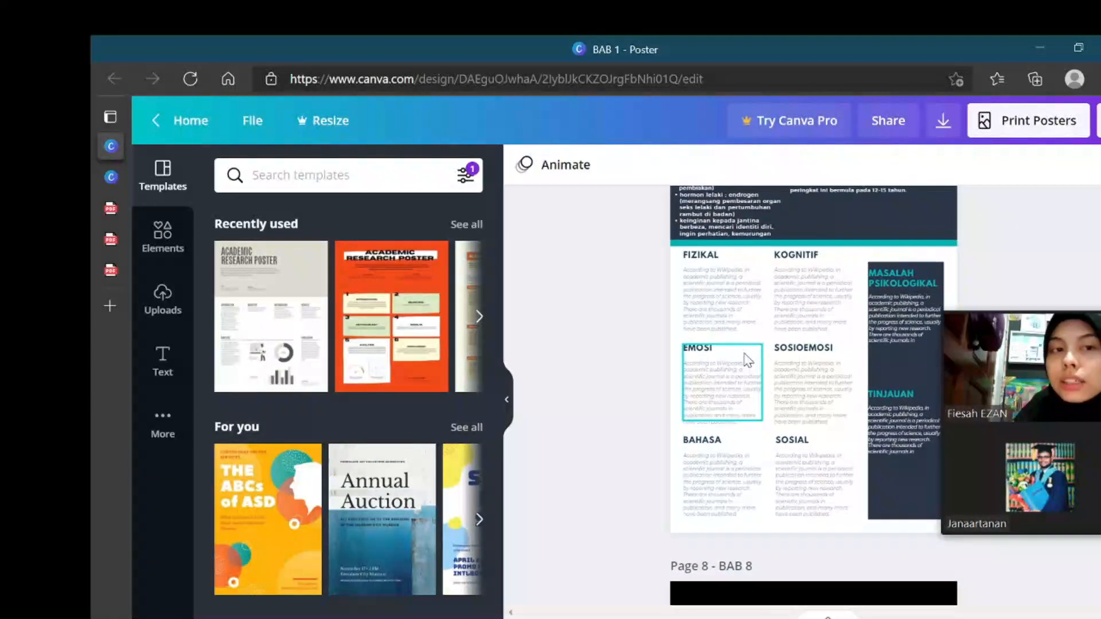
{"action": "scroll", "coordinate": [747, 360], "scroll_direction": "up", "scroll_amount": 2}
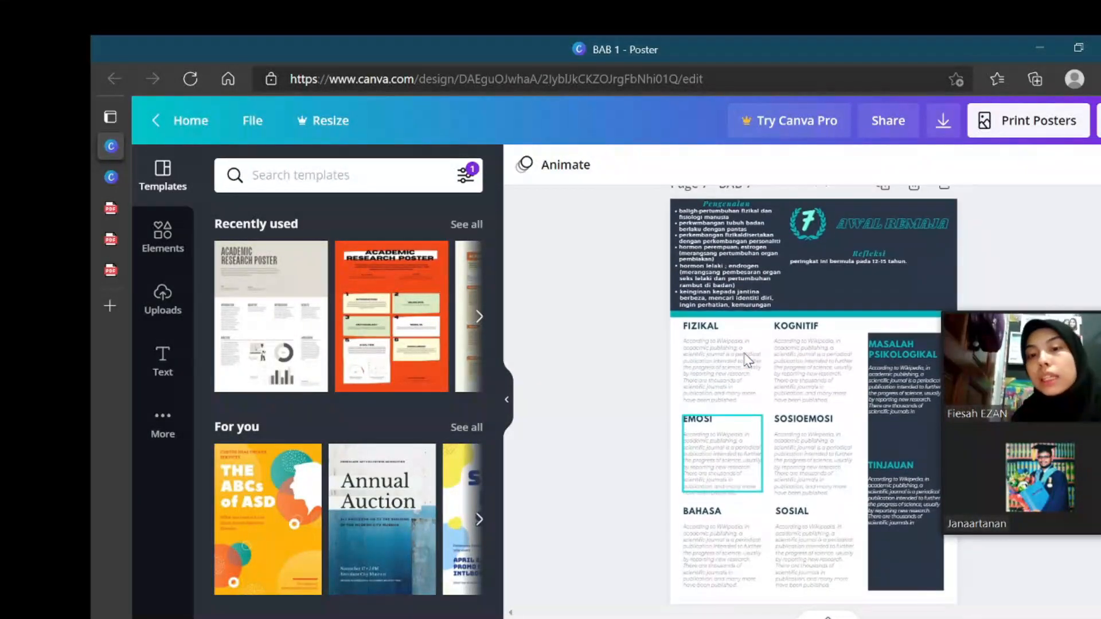
{"action": "scroll", "coordinate": [748, 360], "scroll_direction": "up", "scroll_amount": 8}
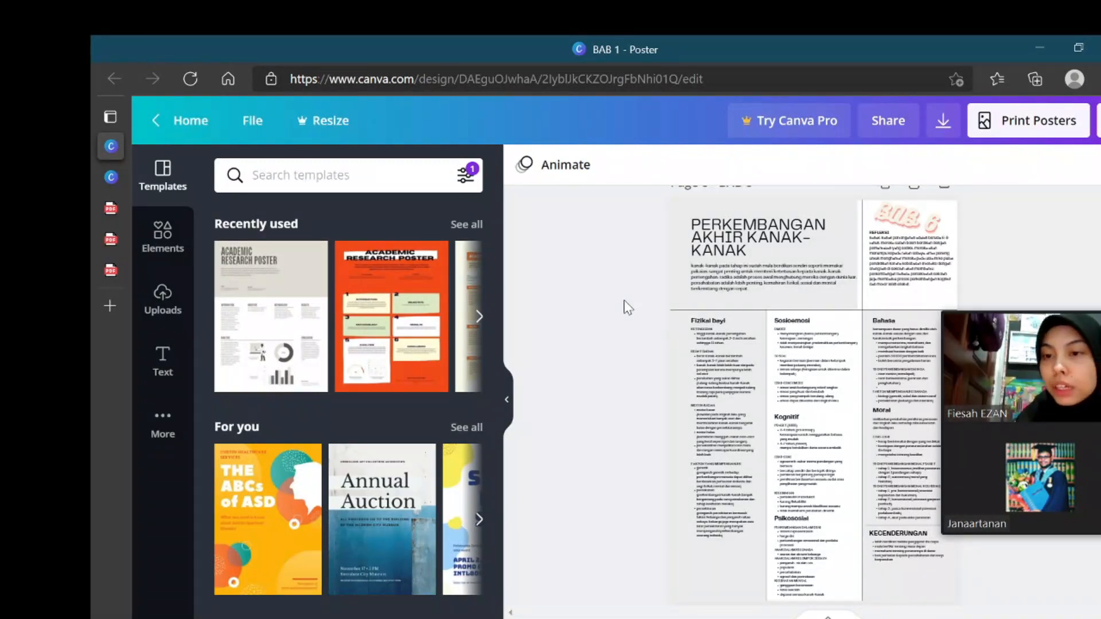
Step: Return to the Canva home page and create a new blank Video design from the design types
{"action": "left_click", "coordinate": [166, 131]}
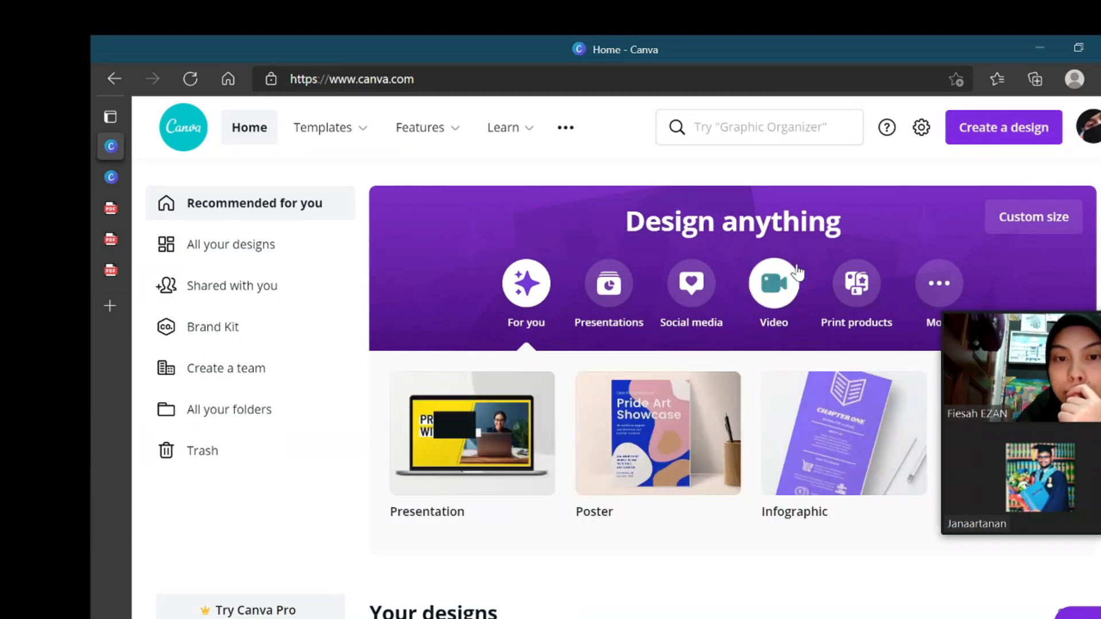
{"action": "scroll", "coordinate": [799, 271], "scroll_direction": "down", "scroll_amount": 4}
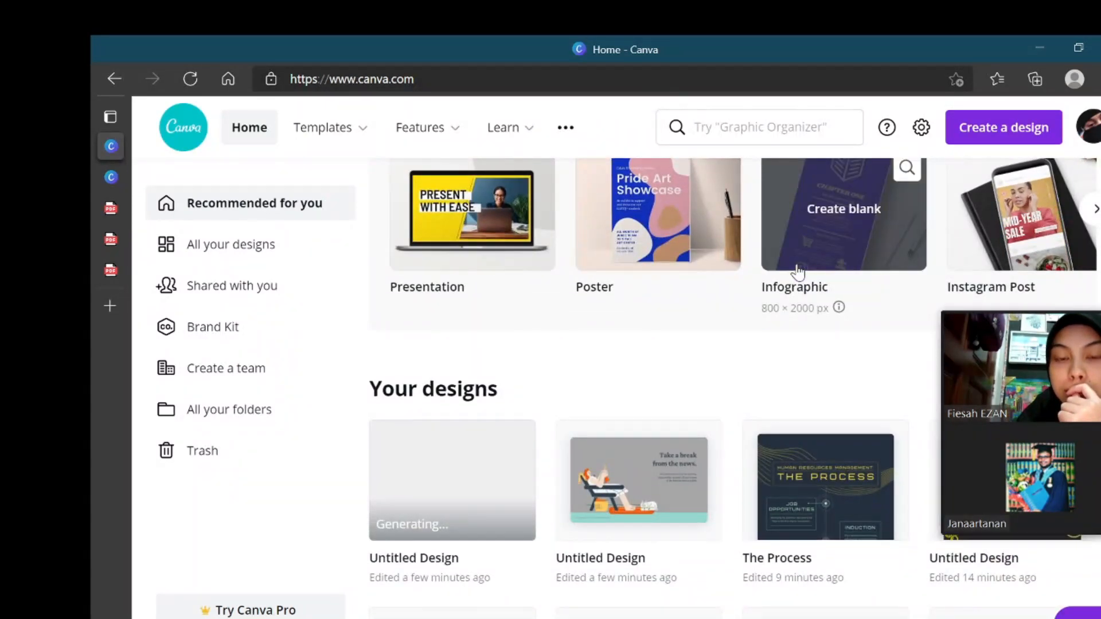
{"action": "scroll", "coordinate": [799, 271], "scroll_direction": "down", "scroll_amount": 2}
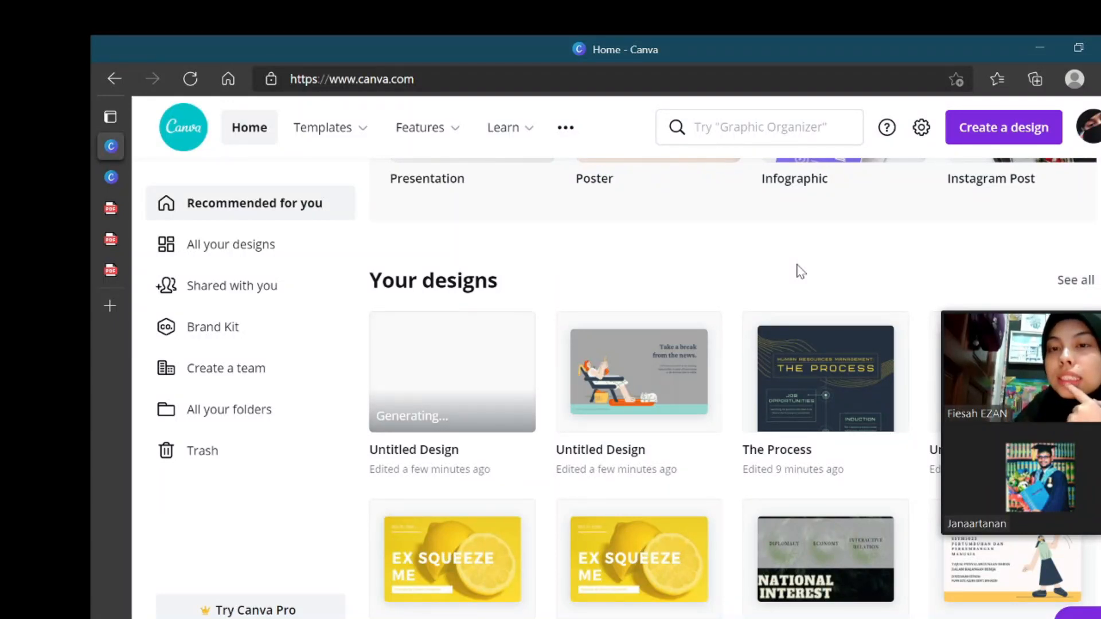
{"action": "left_click", "coordinate": [979, 143]}
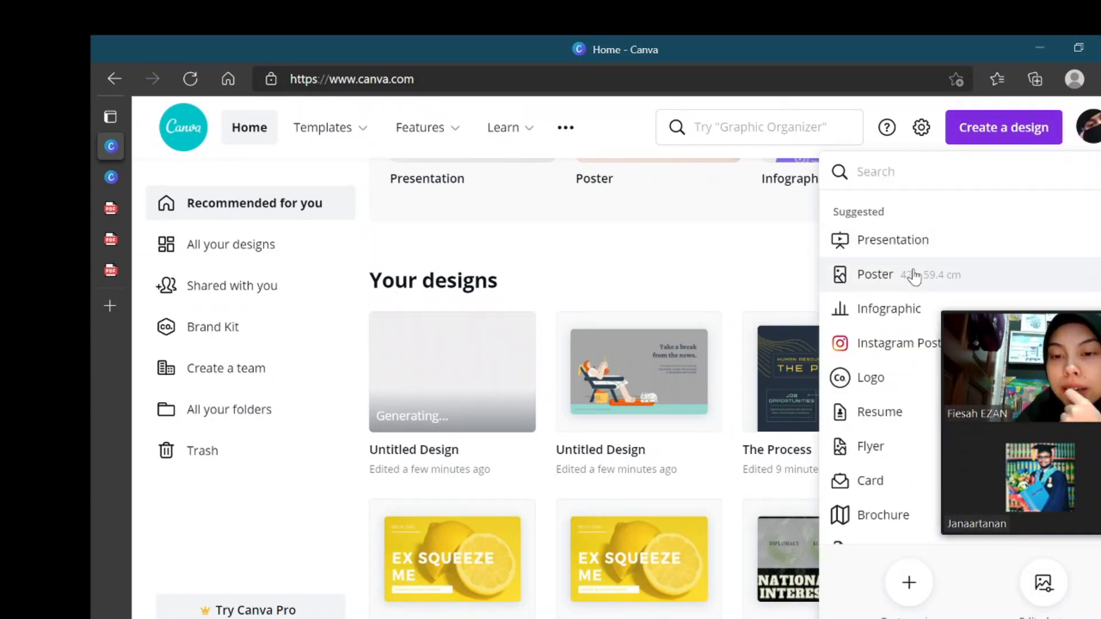
{"action": "scroll", "coordinate": [915, 276], "scroll_direction": "down", "scroll_amount": 3}
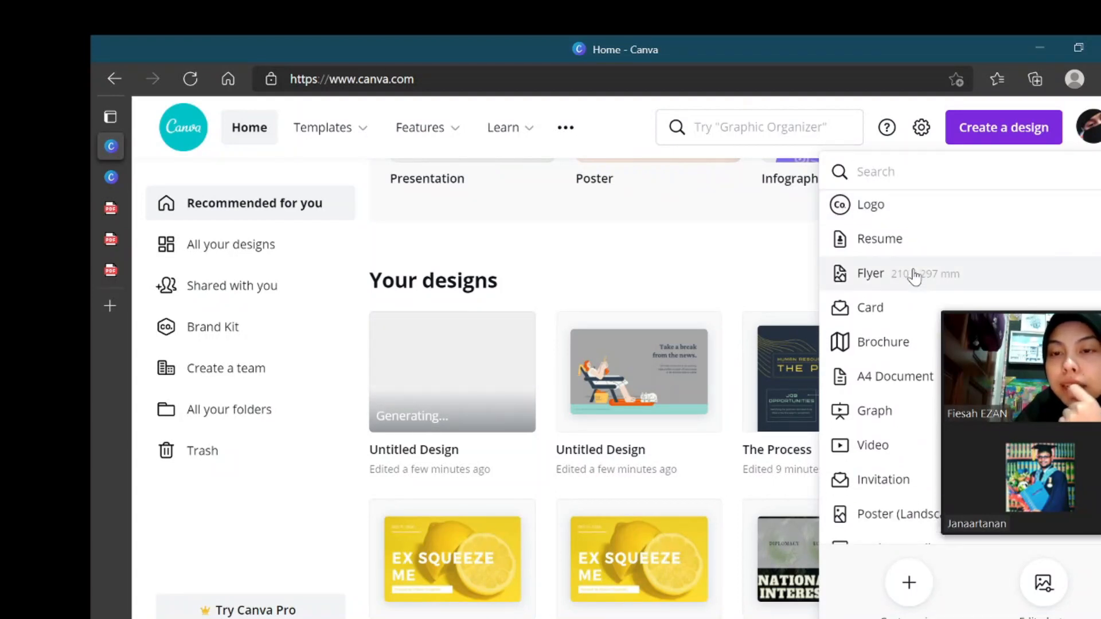
{"action": "scroll", "coordinate": [914, 276], "scroll_direction": "down", "scroll_amount": 1}
{"action": "scroll", "coordinate": [914, 278], "scroll_direction": "down", "scroll_amount": 1}
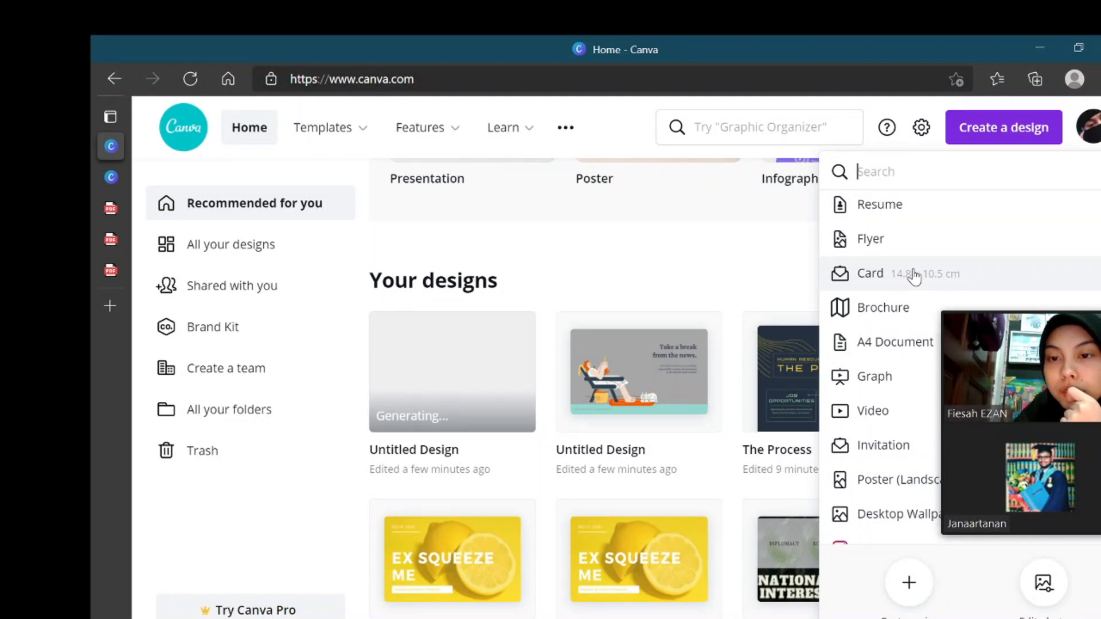
{"action": "scroll", "coordinate": [914, 277], "scroll_direction": "down", "scroll_amount": 3}
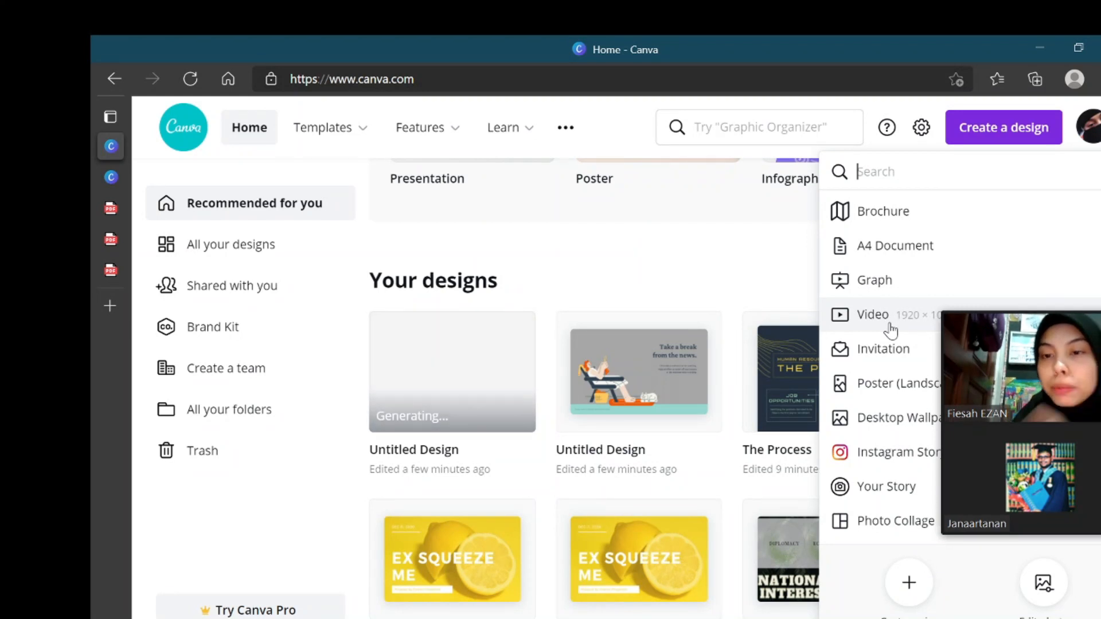
{"action": "left_click", "coordinate": [890, 325]}
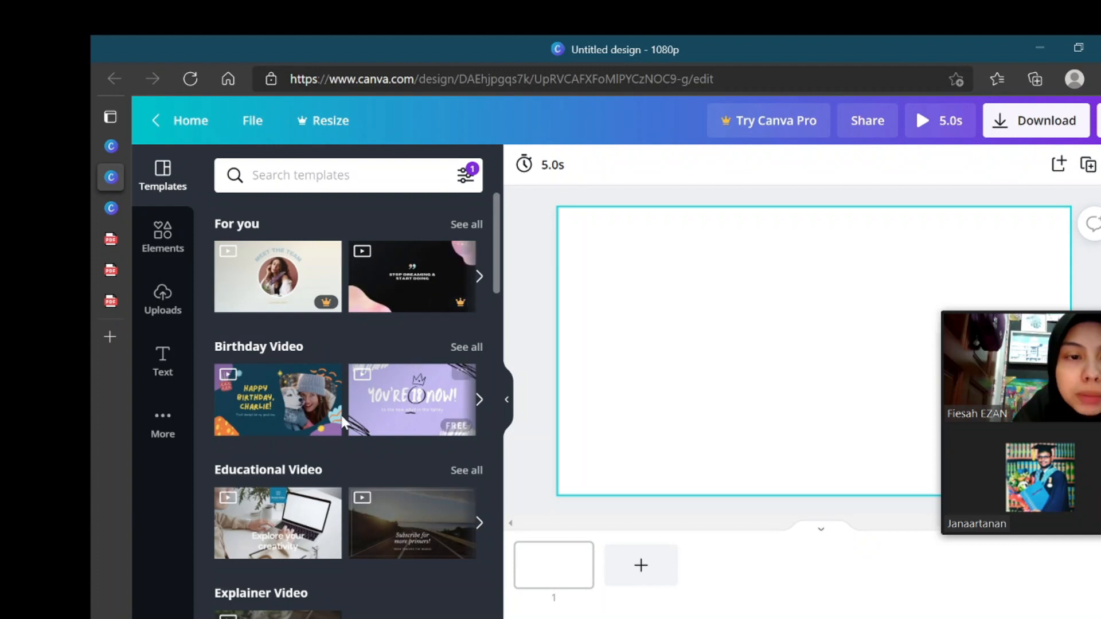
Step: Apply all 7 pages of the Blue Clean Minimalist Online Education YouTube Video Ad template and view the second page
{"action": "left_click", "coordinate": [287, 529]}
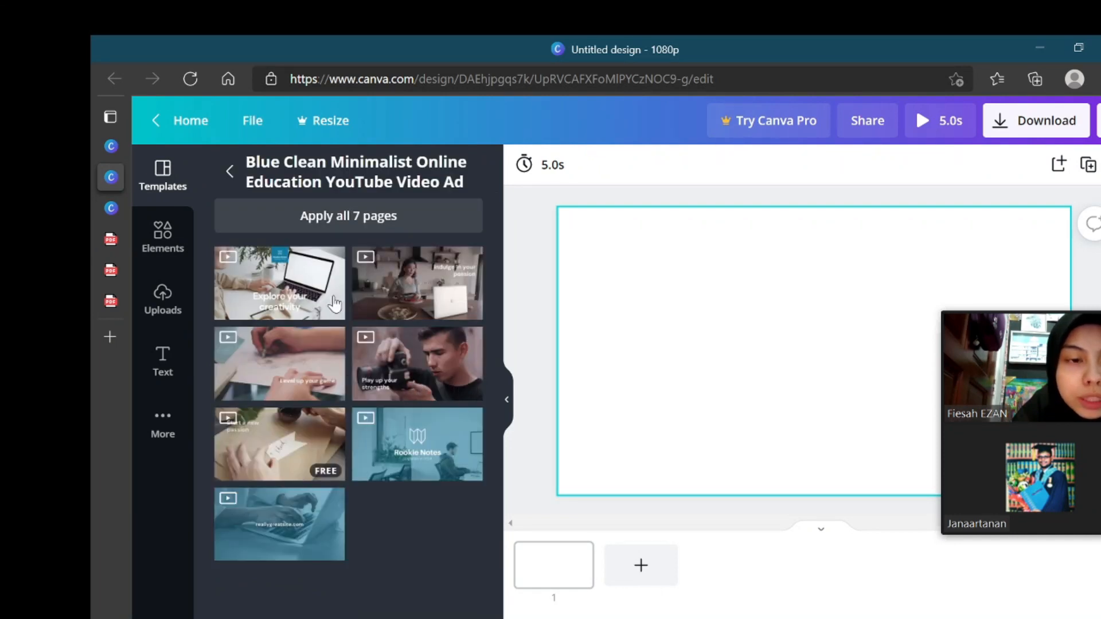
{"action": "left_click", "coordinate": [374, 218]}
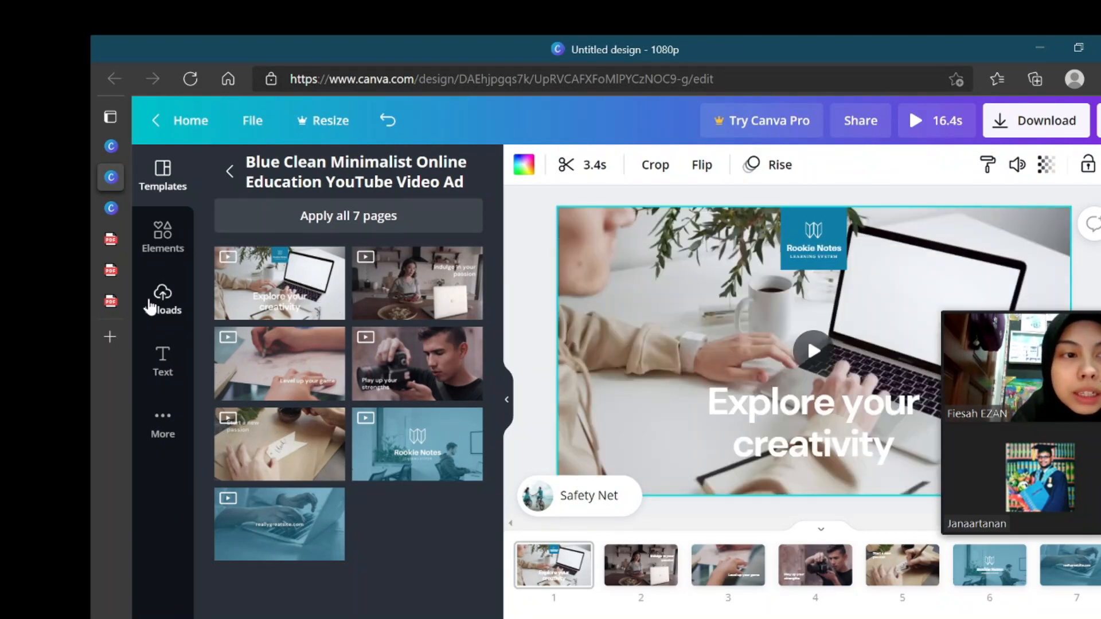
{"action": "left_click", "coordinate": [631, 565]}
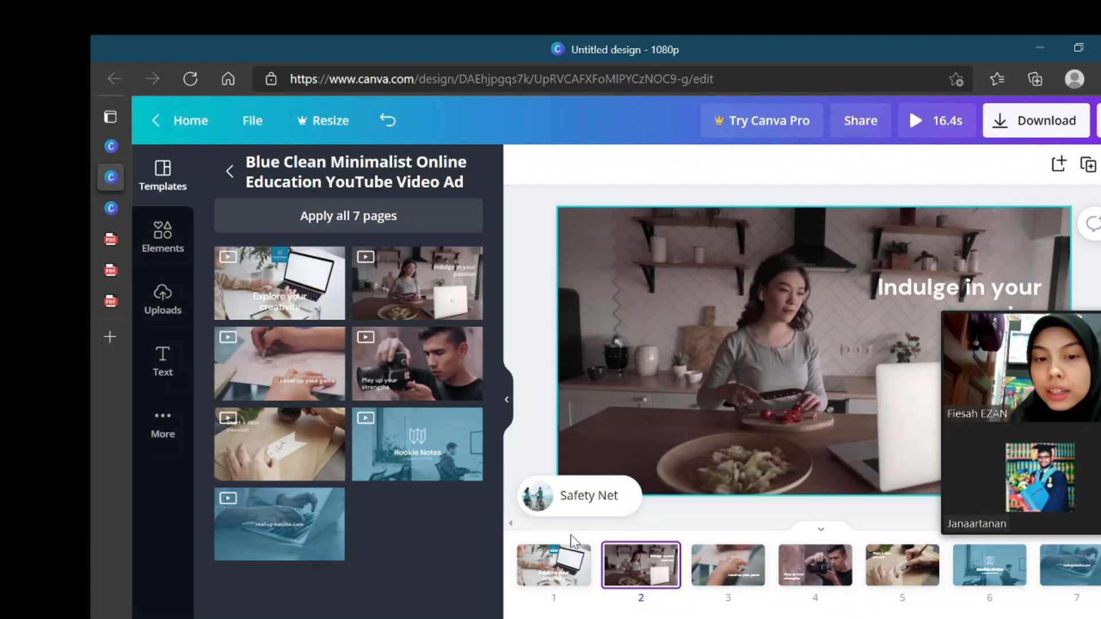
Step: Open the trim timeline of the first page's background video and pause its playback
{"action": "left_click", "coordinate": [571, 553]}
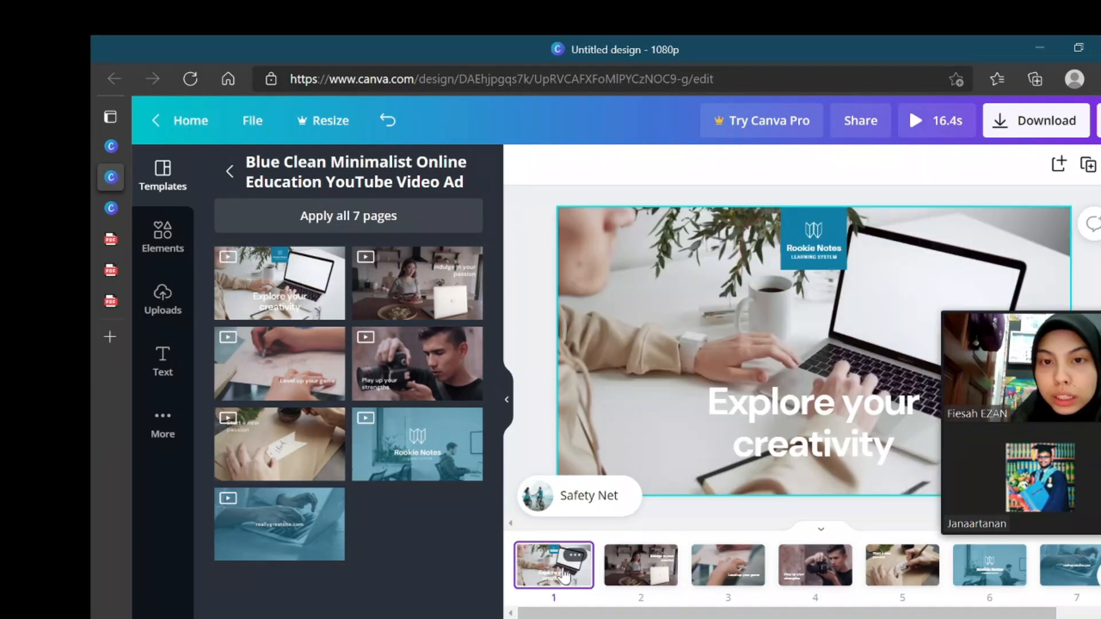
{"action": "left_click", "coordinate": [755, 299]}
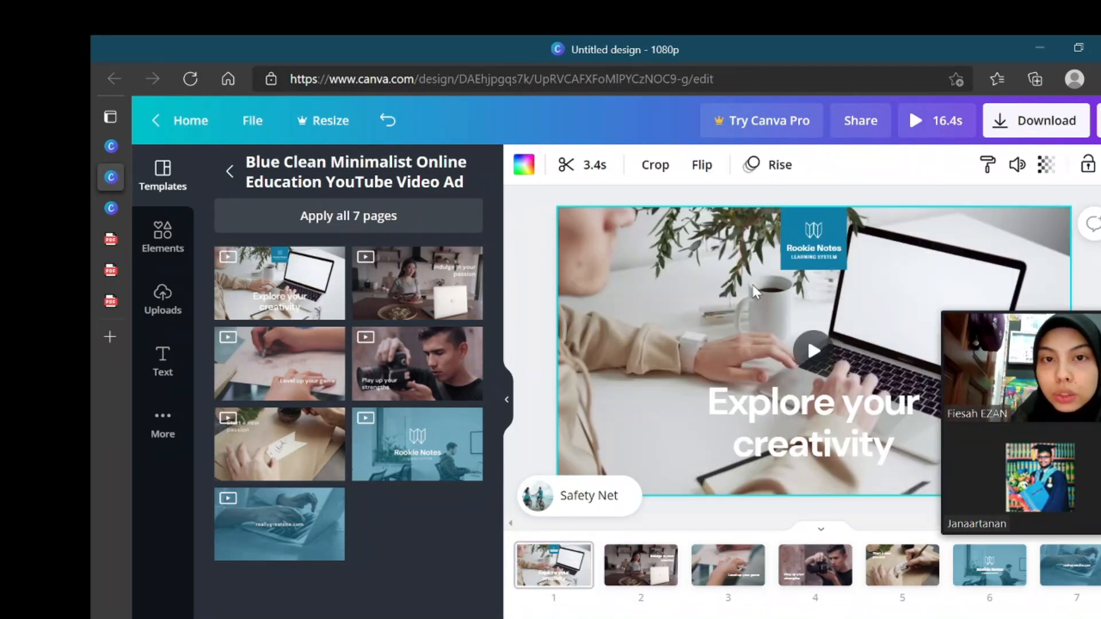
{"action": "left_click", "coordinate": [593, 167]}
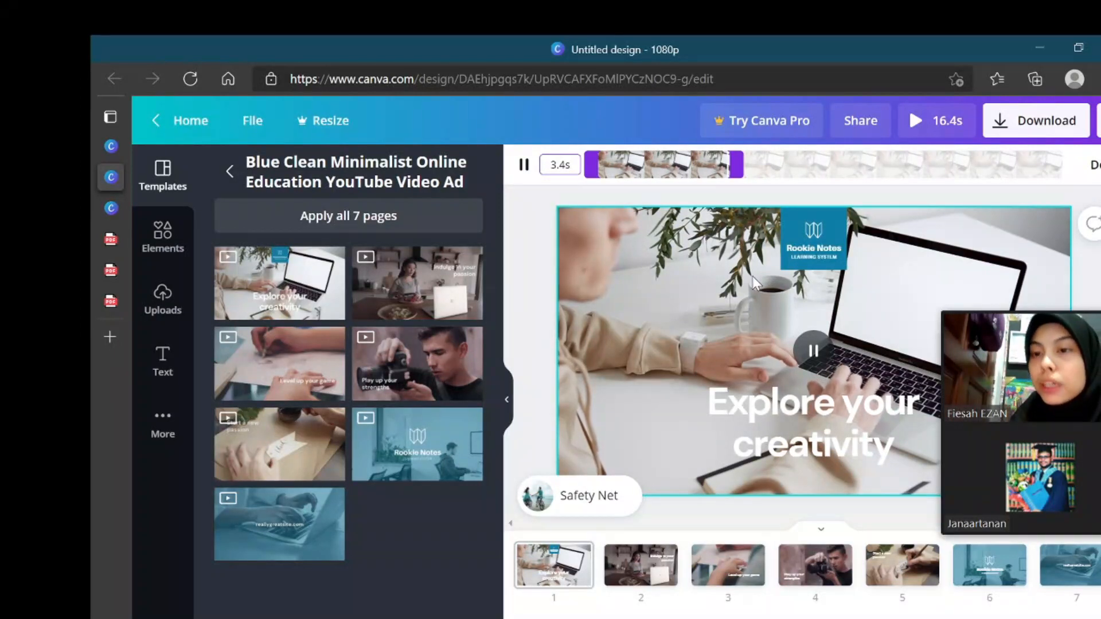
{"action": "key", "text": "space"}
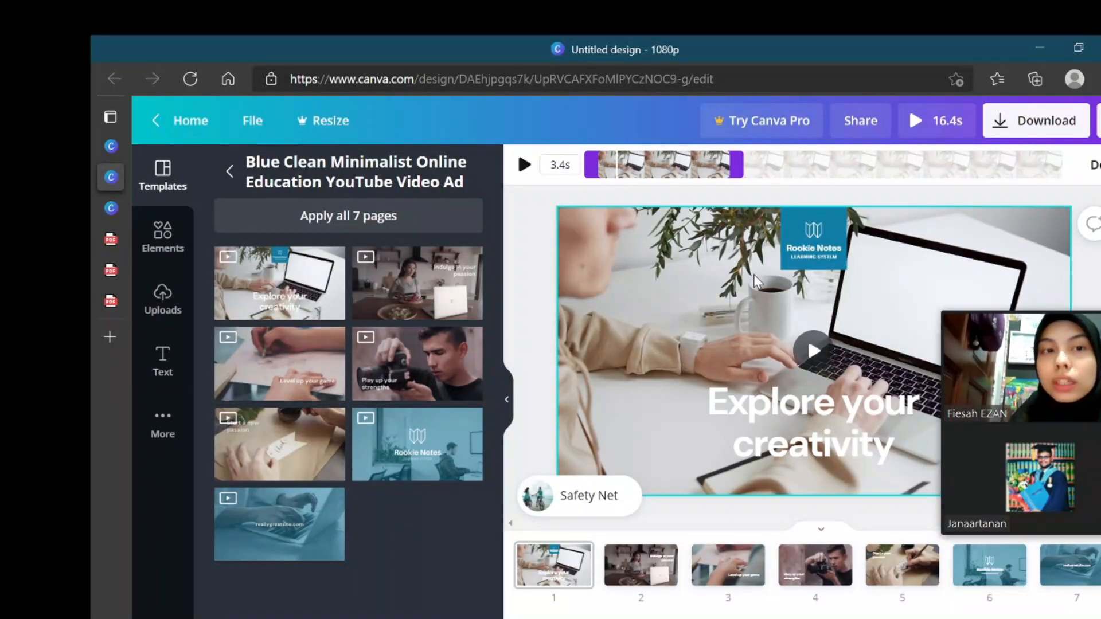
Step: Show the uploaded images and open the trim timeline of the "Play up your strengths" video on page 4
{"action": "left_click", "coordinate": [230, 171]}
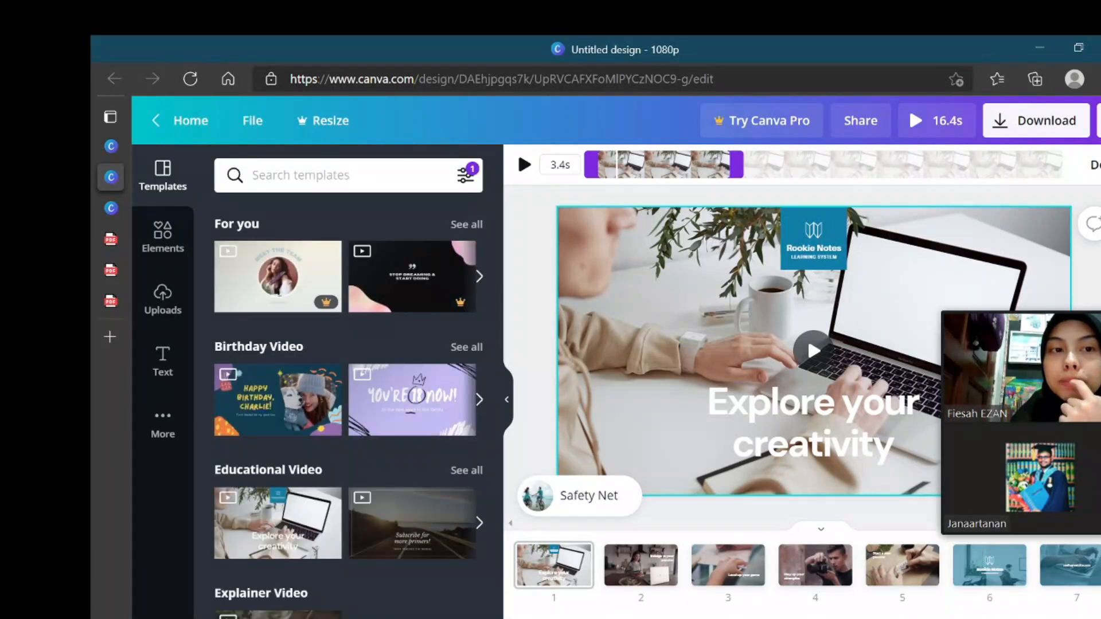
{"action": "left_click", "coordinate": [163, 296]}
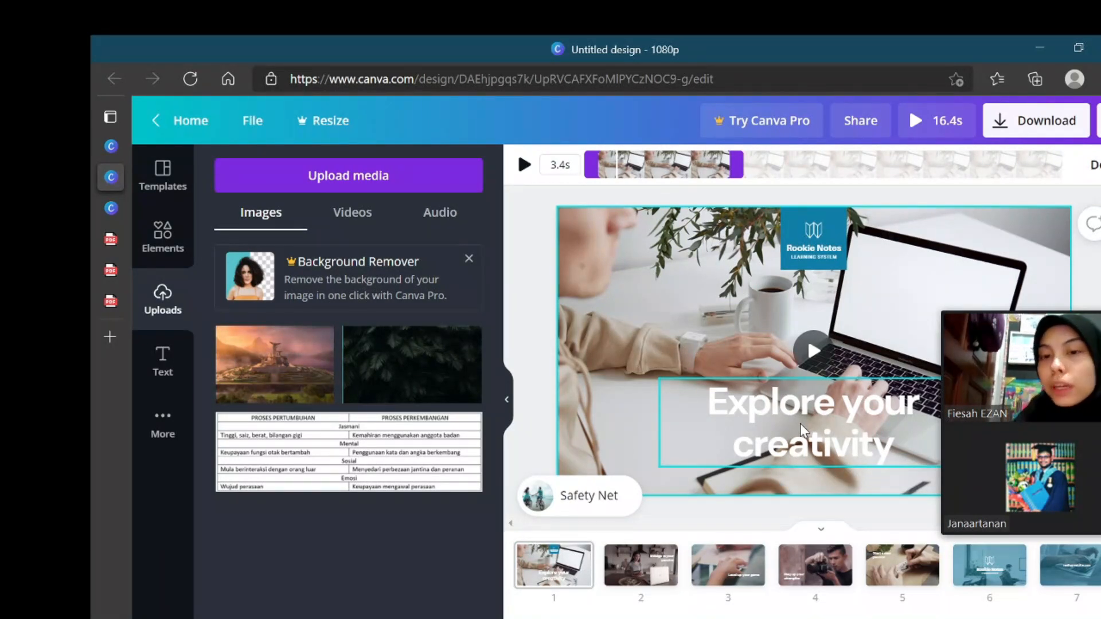
{"action": "left_click", "coordinate": [829, 577]}
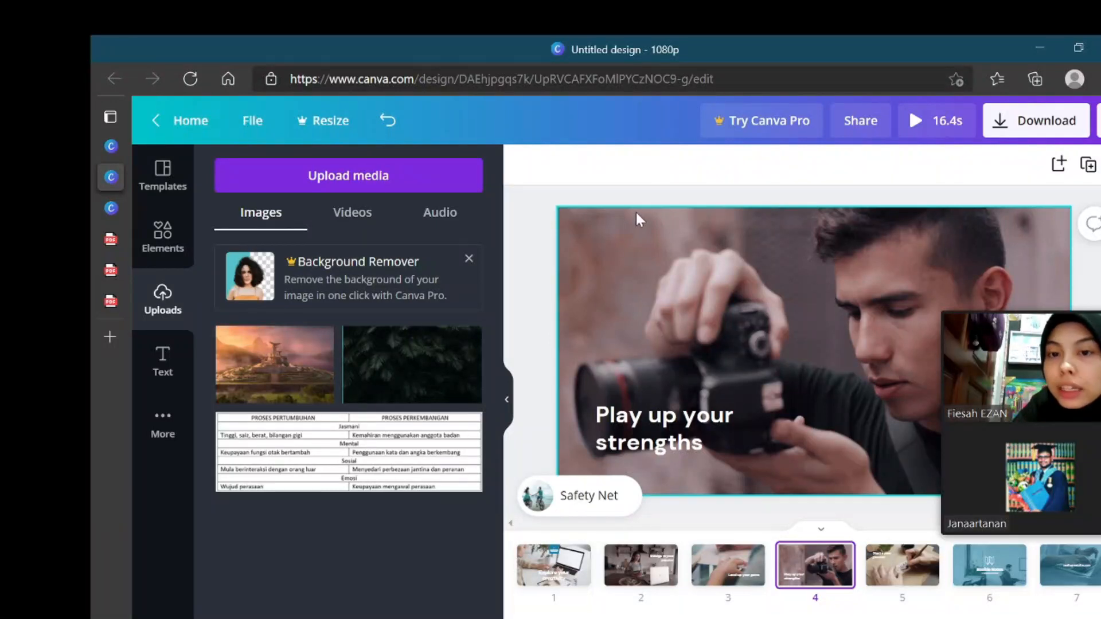
{"action": "left_click", "coordinate": [680, 300]}
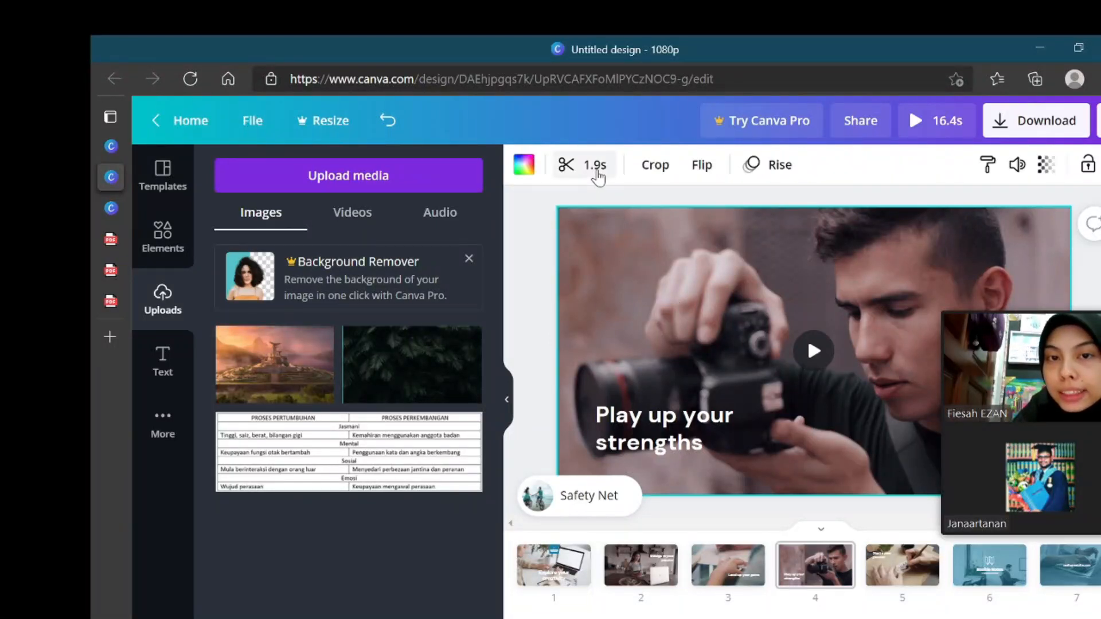
{"action": "left_click", "coordinate": [596, 169]}
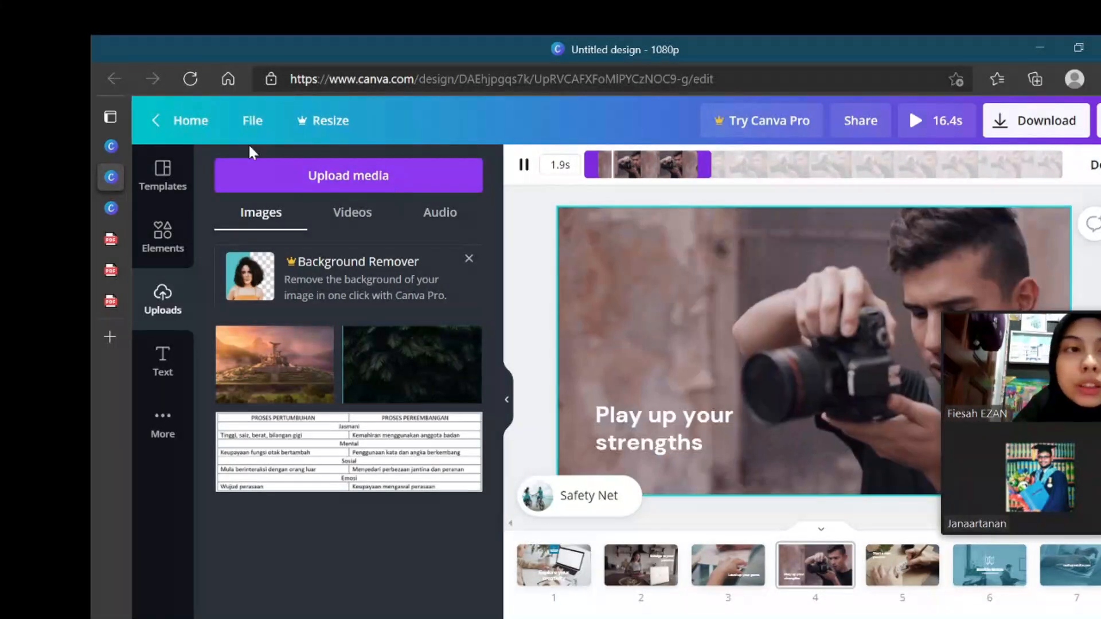
Step: Return to the Canva home page and create a new blank Logo design from the design types
{"action": "left_click", "coordinate": [187, 120]}
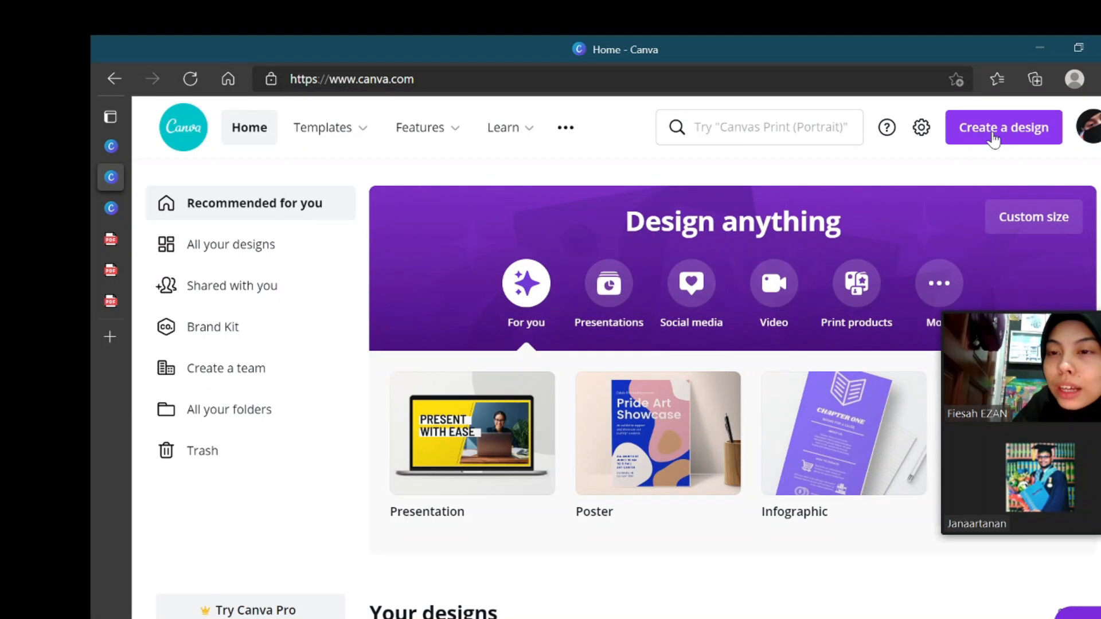
{"action": "scroll", "coordinate": [757, 290], "scroll_direction": "down", "scroll_amount": 3}
{"action": "scroll", "coordinate": [757, 290], "scroll_direction": "up", "scroll_amount": 3}
{"action": "left_click", "coordinate": [962, 133]}
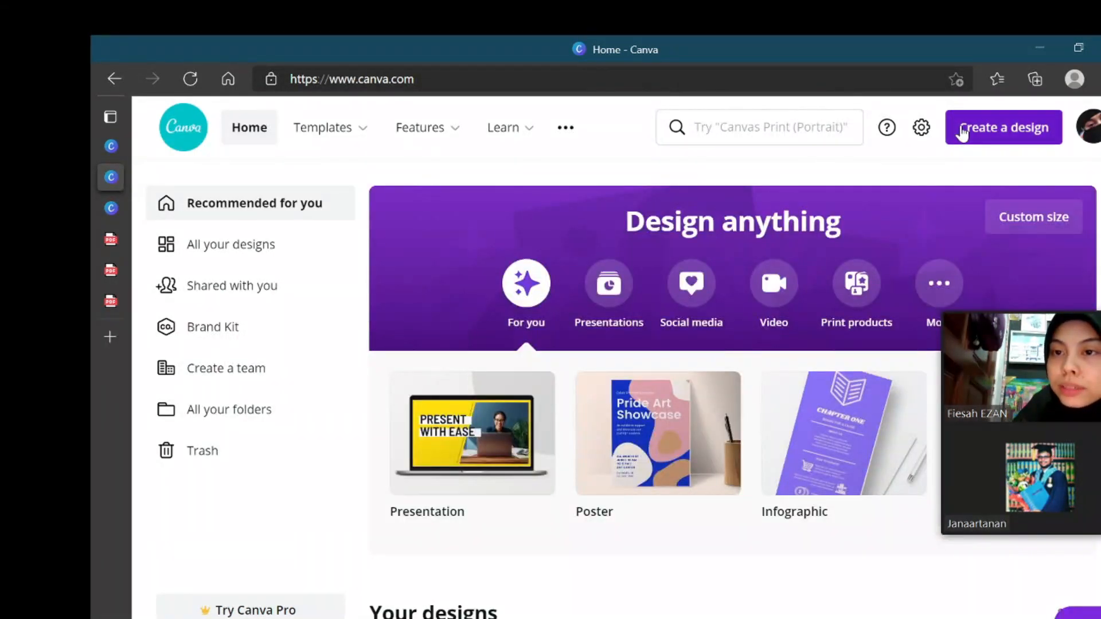
{"action": "left_click_drag", "start_coordinate": [1050, 302], "coordinate": [1043, 406]}
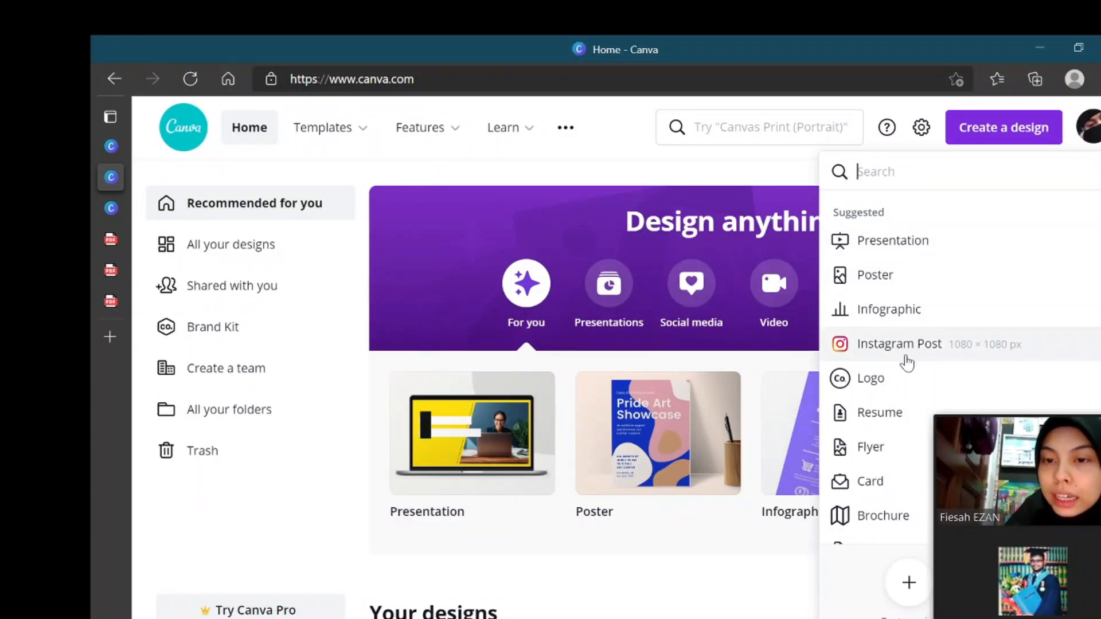
{"action": "scroll", "coordinate": [891, 381], "scroll_direction": "down", "scroll_amount": 2}
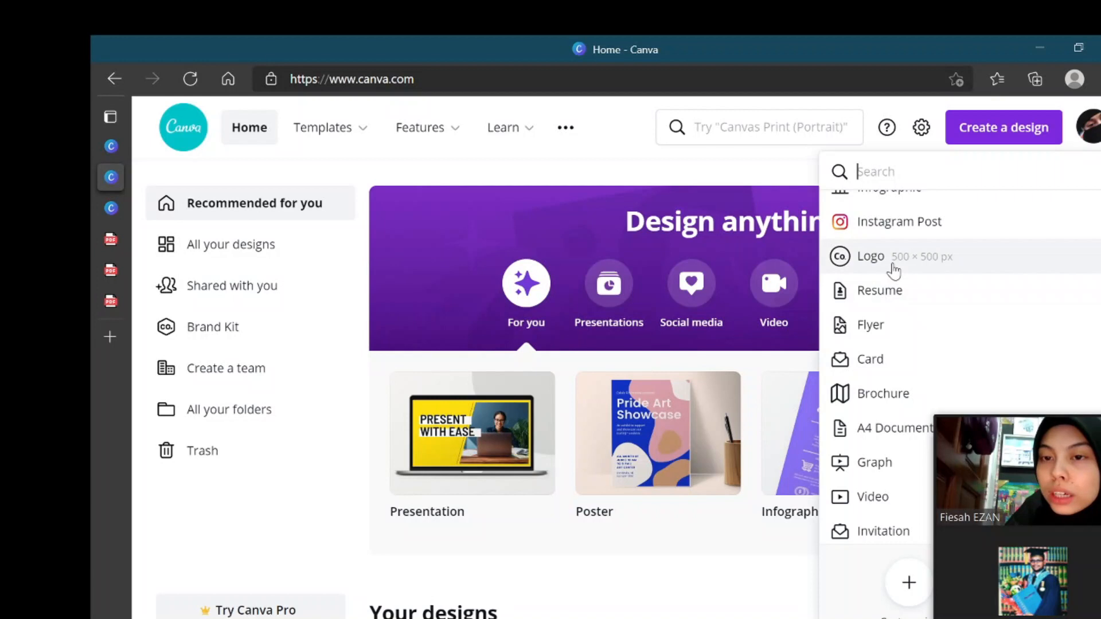
{"action": "left_click", "coordinate": [892, 257]}
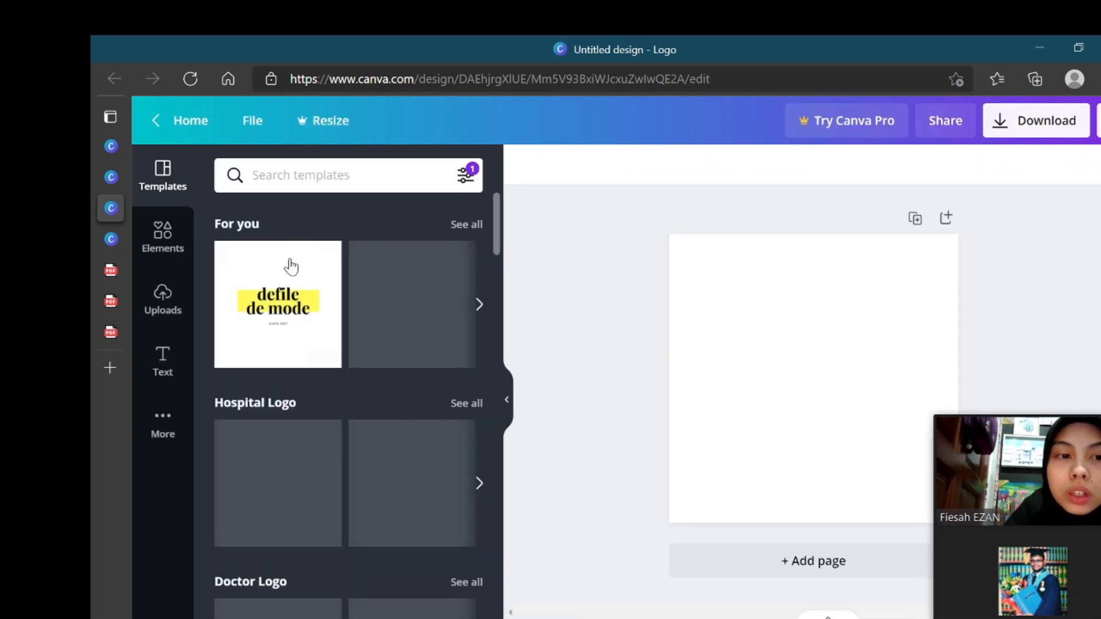
Step: Apply the yellow Beechtown Pediatric Center template from the Hospital Logo group to the blank logo page
{"action": "scroll", "coordinate": [360, 328], "scroll_direction": "right", "scroll_amount": 4}
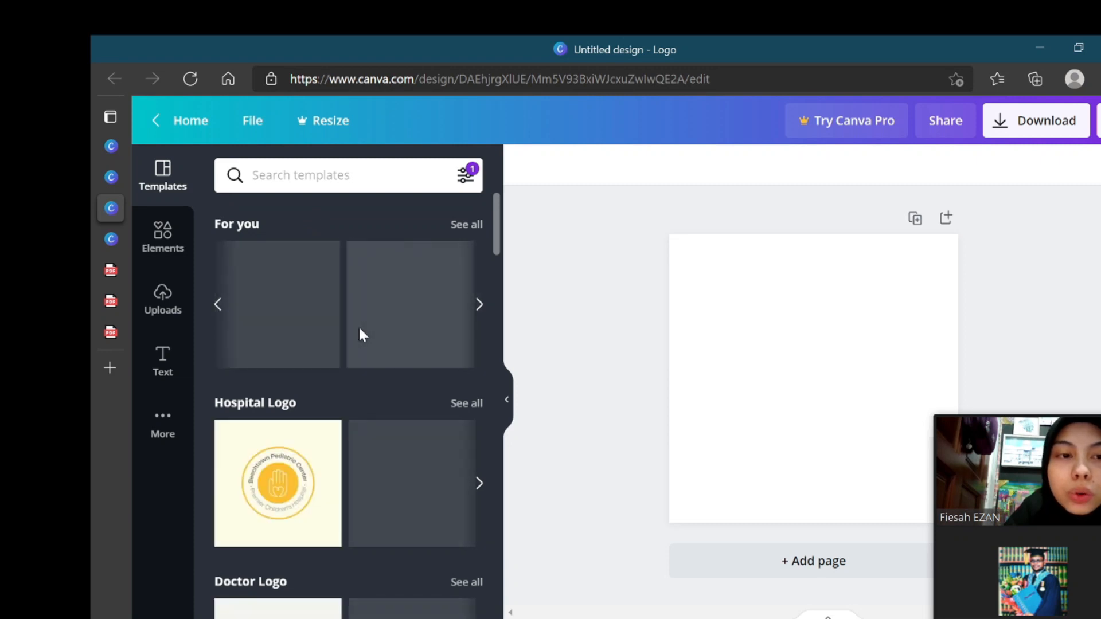
{"action": "left_click", "coordinate": [287, 488]}
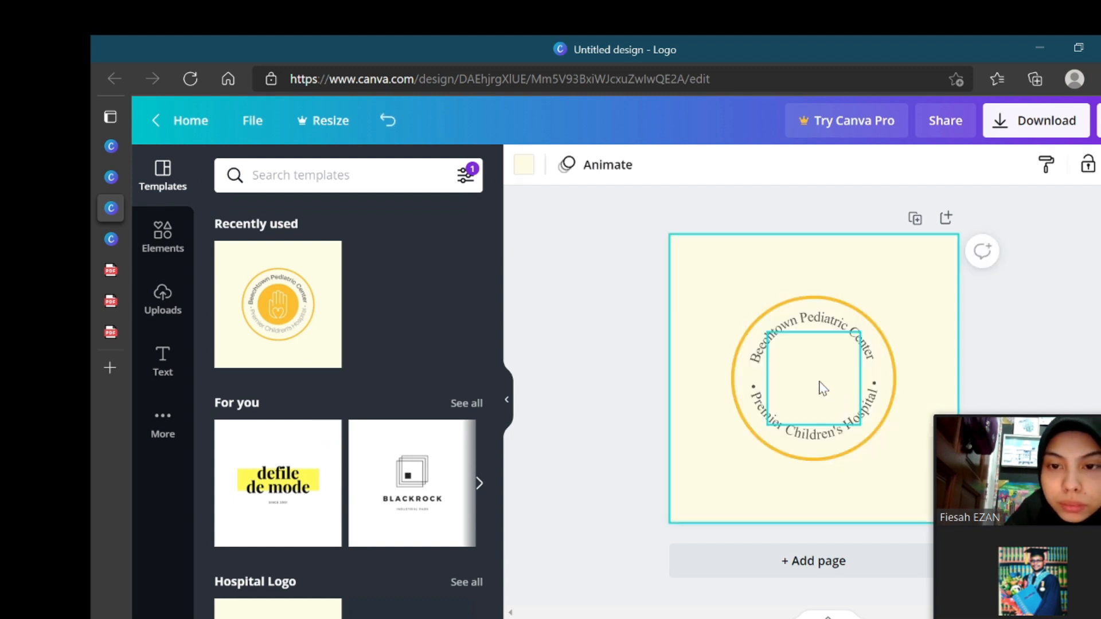
{"action": "left_click", "coordinate": [585, 413]}
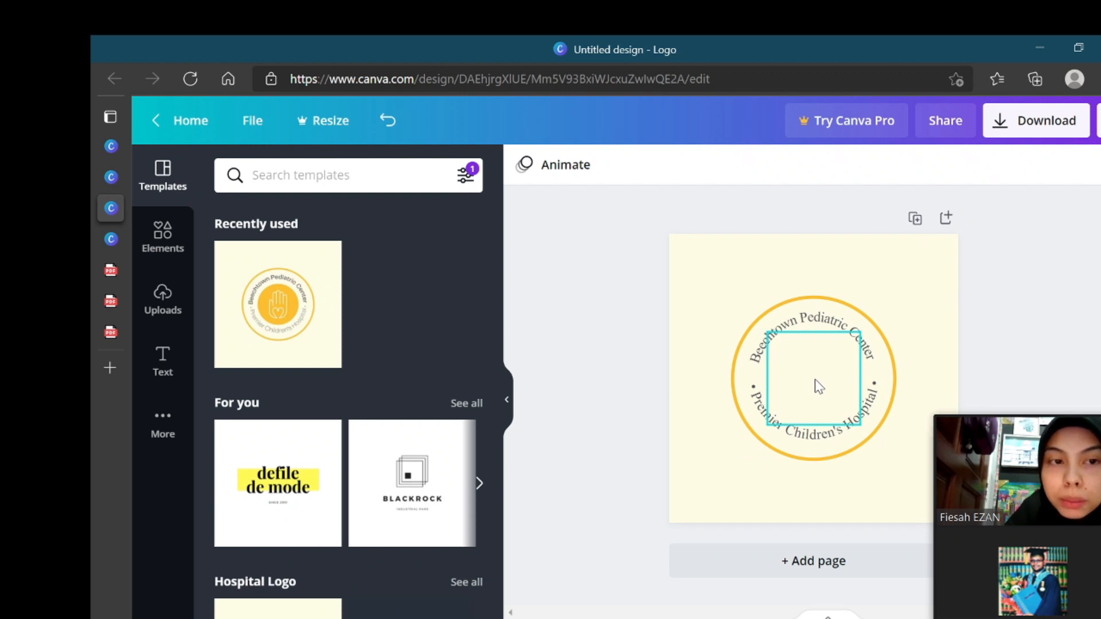
Step: Replace the lower curved text "Premier Children's Hospital" in the logo with "human education"
{"action": "left_click", "coordinate": [804, 434]}
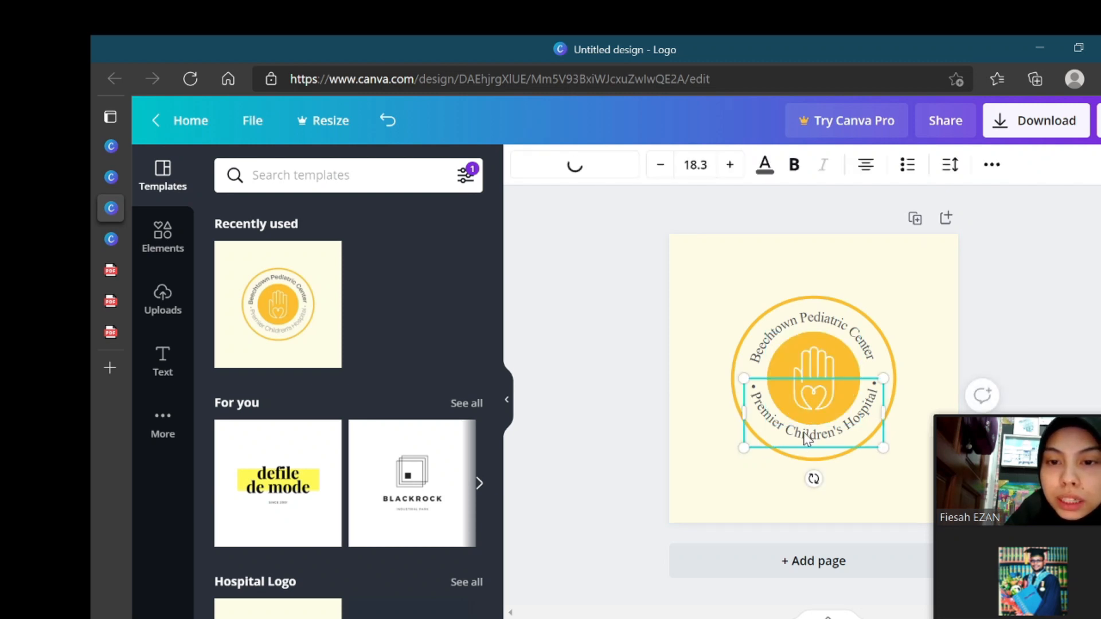
{"action": "left_click", "coordinate": [806, 438]}
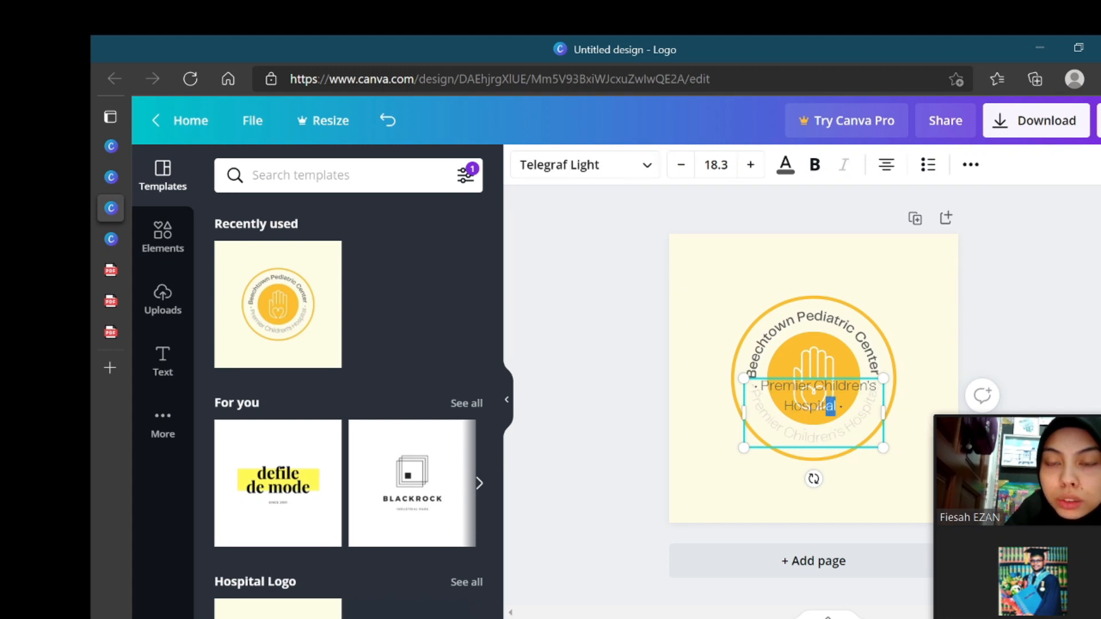
{"action": "left_click_drag", "start_coordinate": [826, 406], "coordinate": [769, 386]}
{"action": "left_click", "coordinate": [761, 385]}
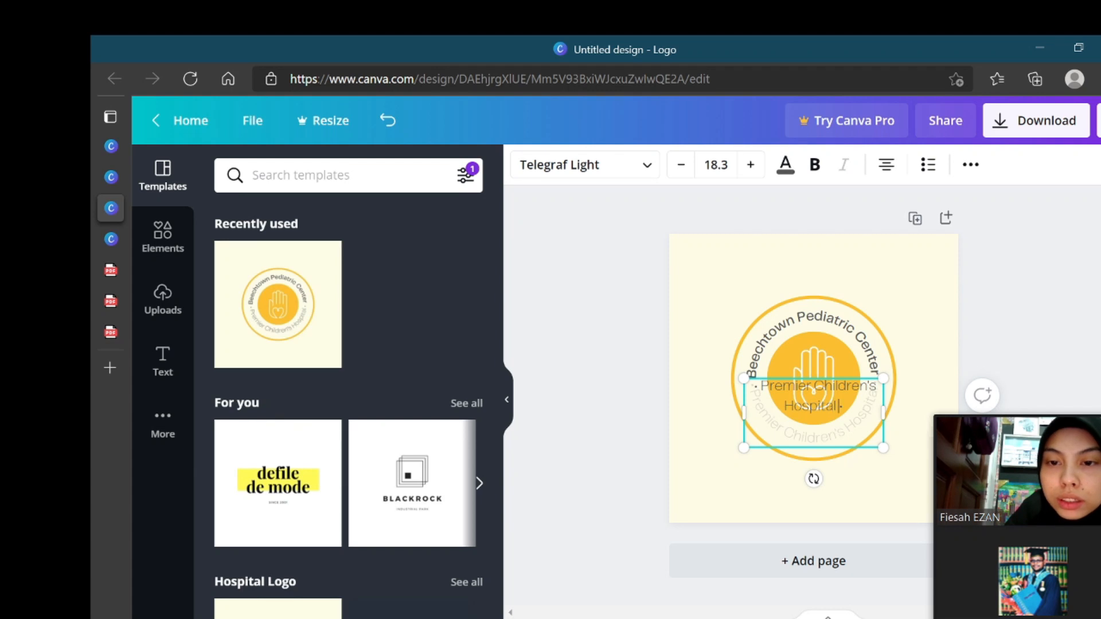
{"action": "left_click_drag", "start_coordinate": [840, 406], "coordinate": [814, 386]}
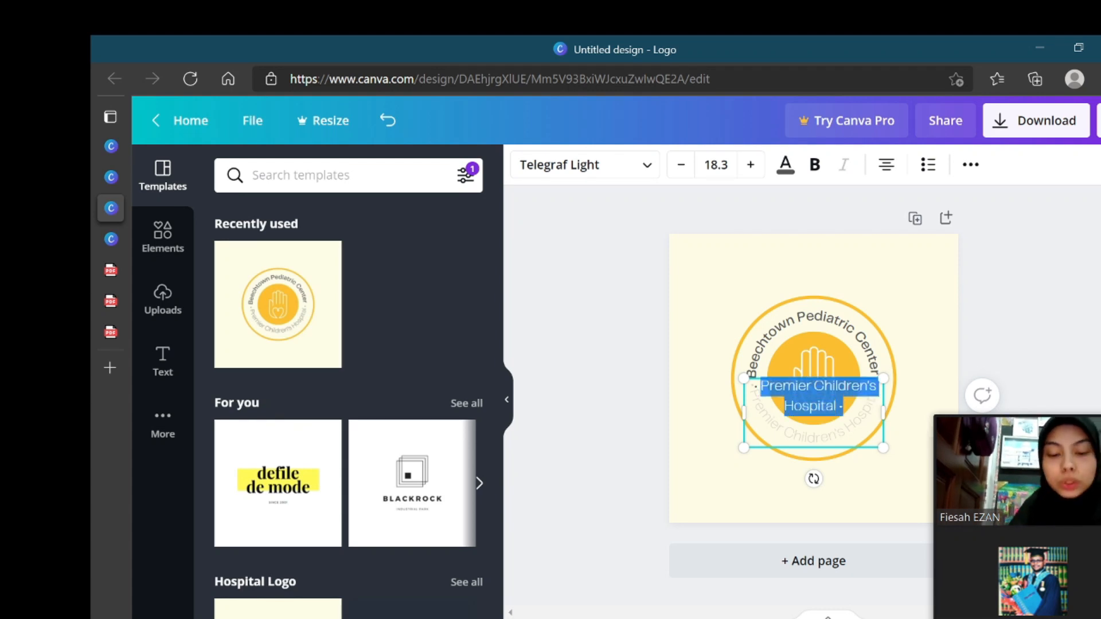
{"action": "type", "text": "human"}
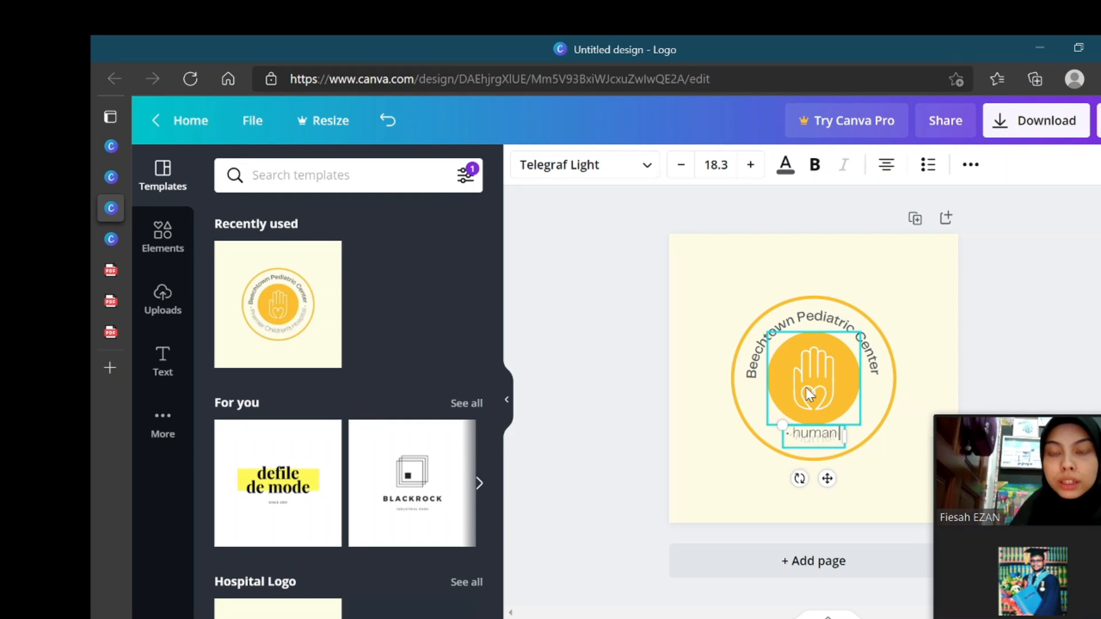
{"action": "type", "text": " edu"}
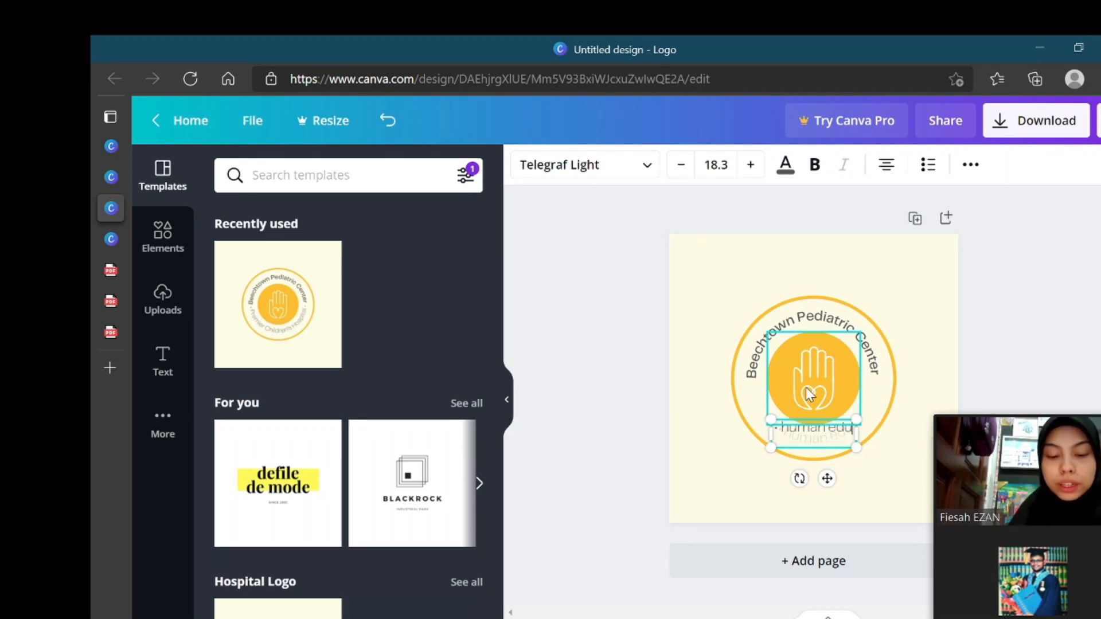
{"action": "type", "text": "cation"}
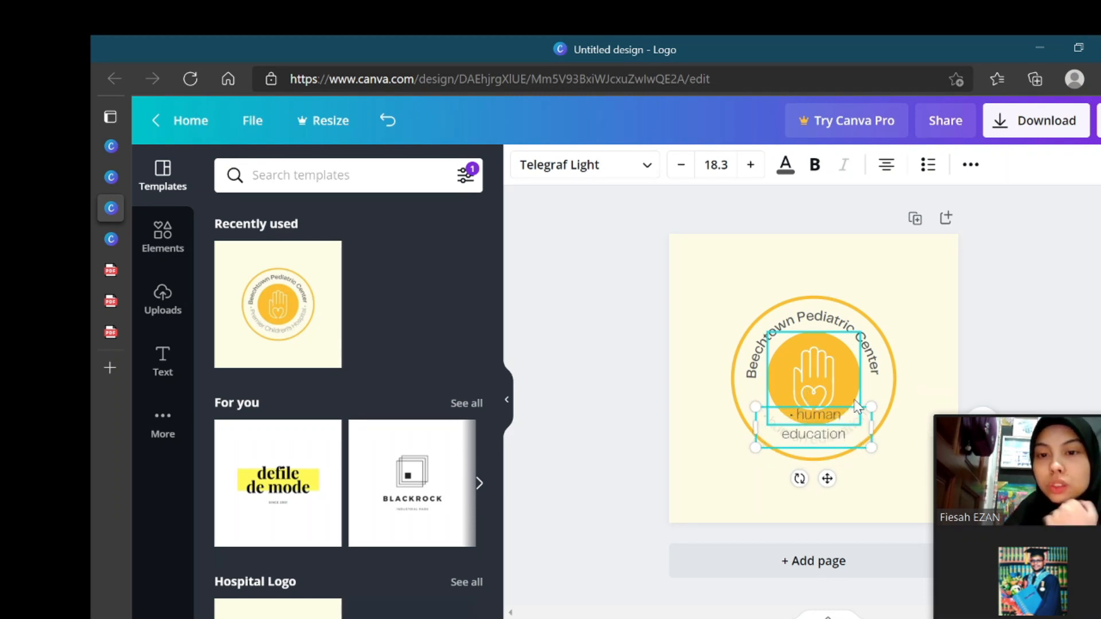
{"action": "left_click", "coordinate": [993, 379]}
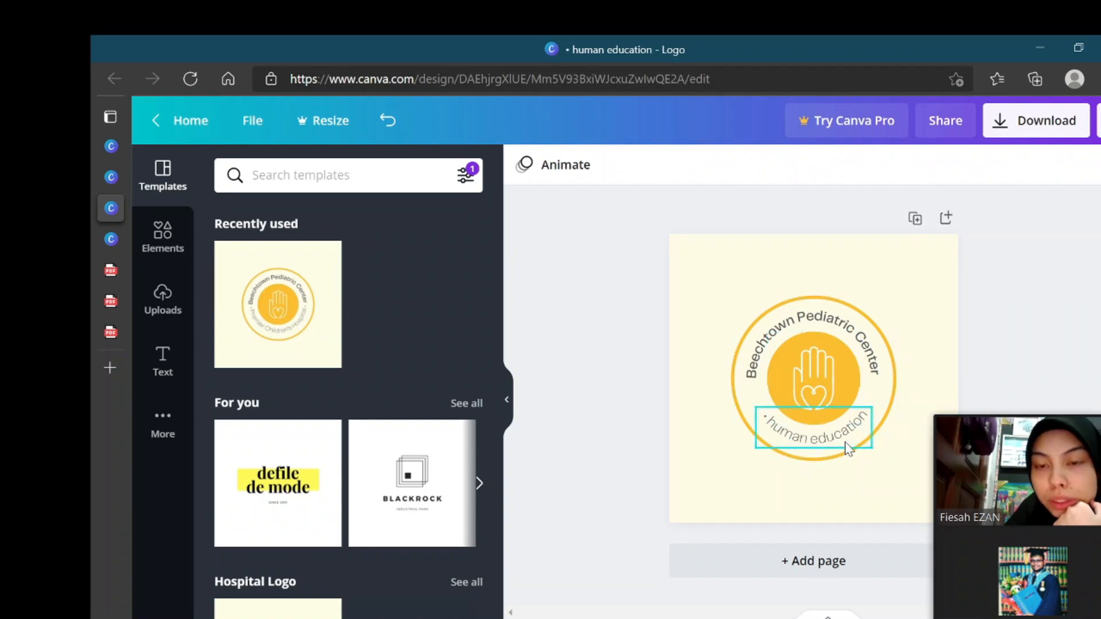
{"action": "left_click", "coordinate": [817, 387]}
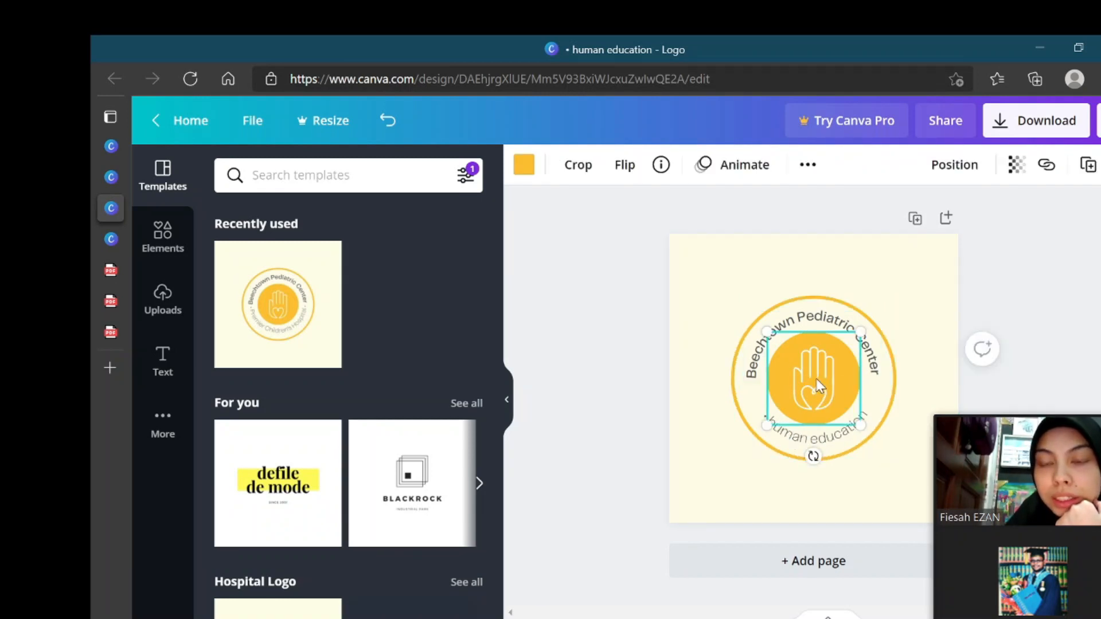
{"action": "double_click", "coordinate": [817, 384]}
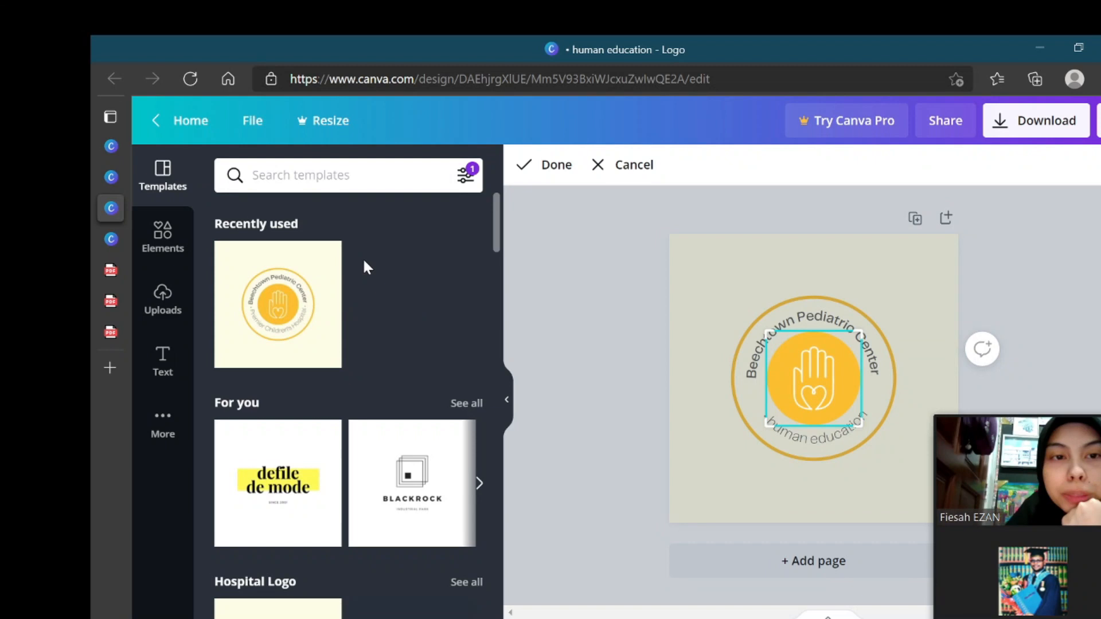
{"action": "left_click", "coordinate": [614, 362]}
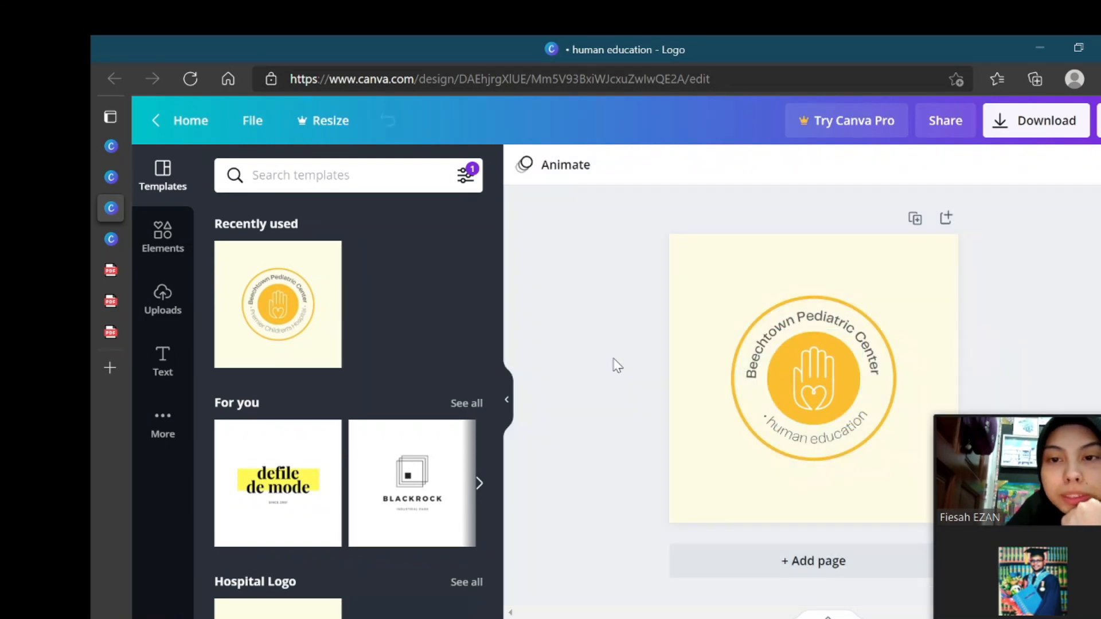
Step: Recolor the yellow circle with the hand icon at the logo's center to dark blue from the default colors
{"action": "left_click", "coordinate": [821, 363]}
{"action": "left_click", "coordinate": [521, 162]}
{"action": "left_click", "coordinate": [520, 162]}
{"action": "left_click", "coordinate": [521, 162]}
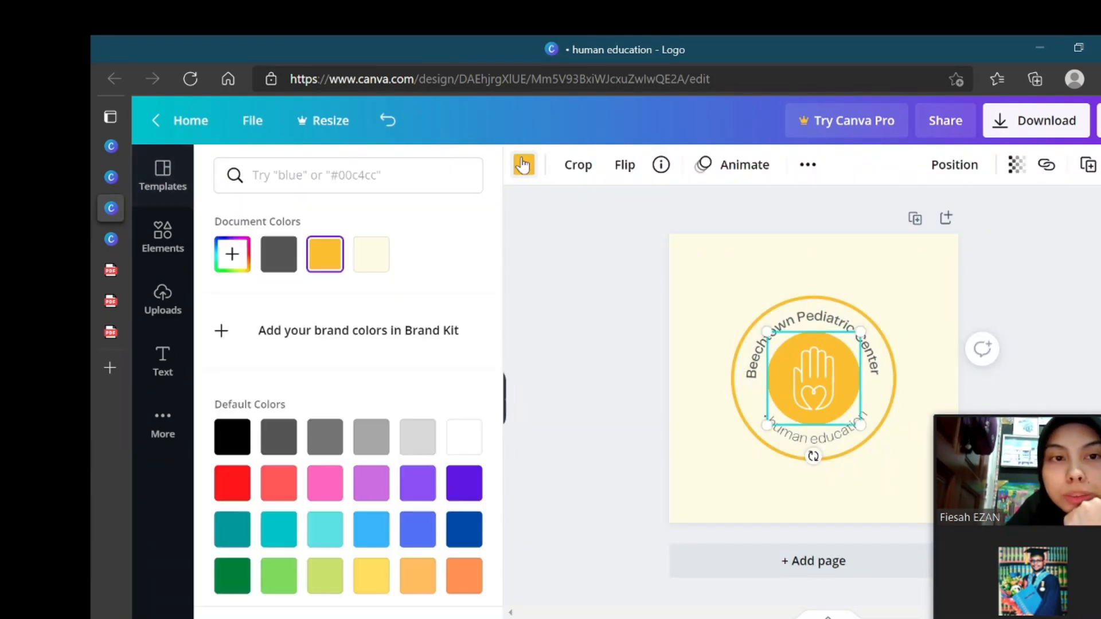
{"action": "left_click", "coordinate": [370, 530]}
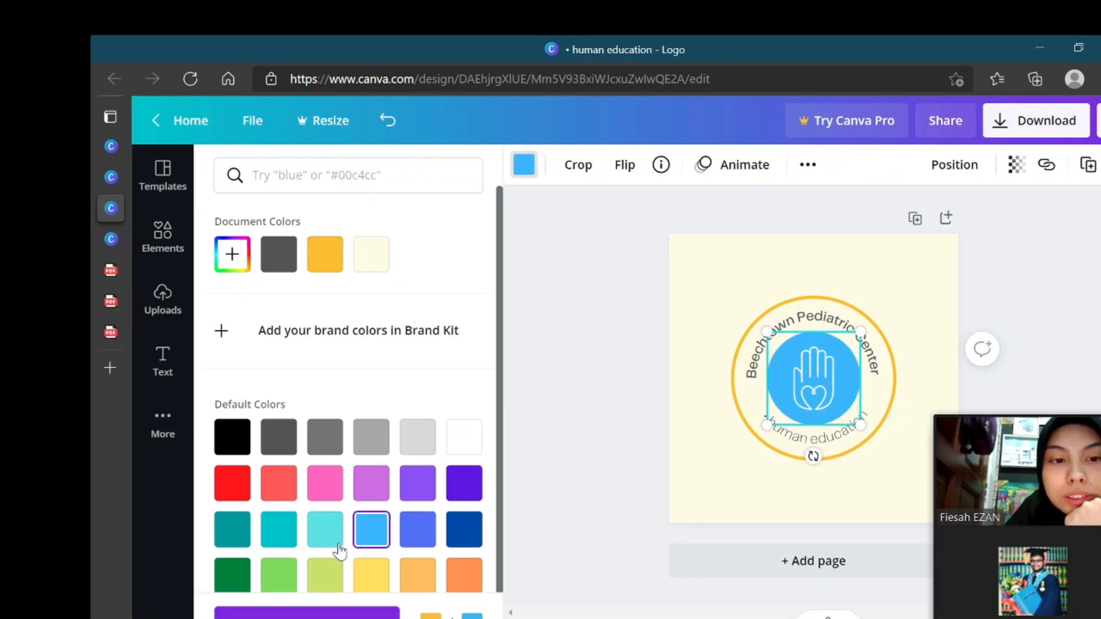
{"action": "left_click", "coordinate": [458, 529]}
{"action": "left_click", "coordinate": [584, 375]}
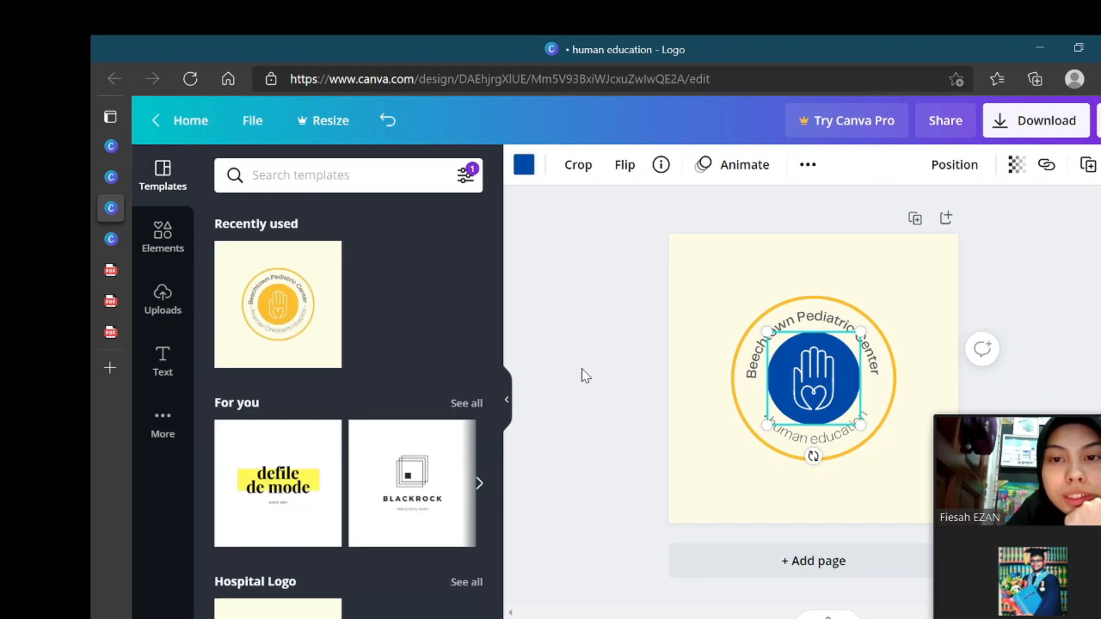
Step: Try dark blue and dark grey on the logo's large background circle, then restore its cream color
{"action": "left_click", "coordinate": [747, 329]}
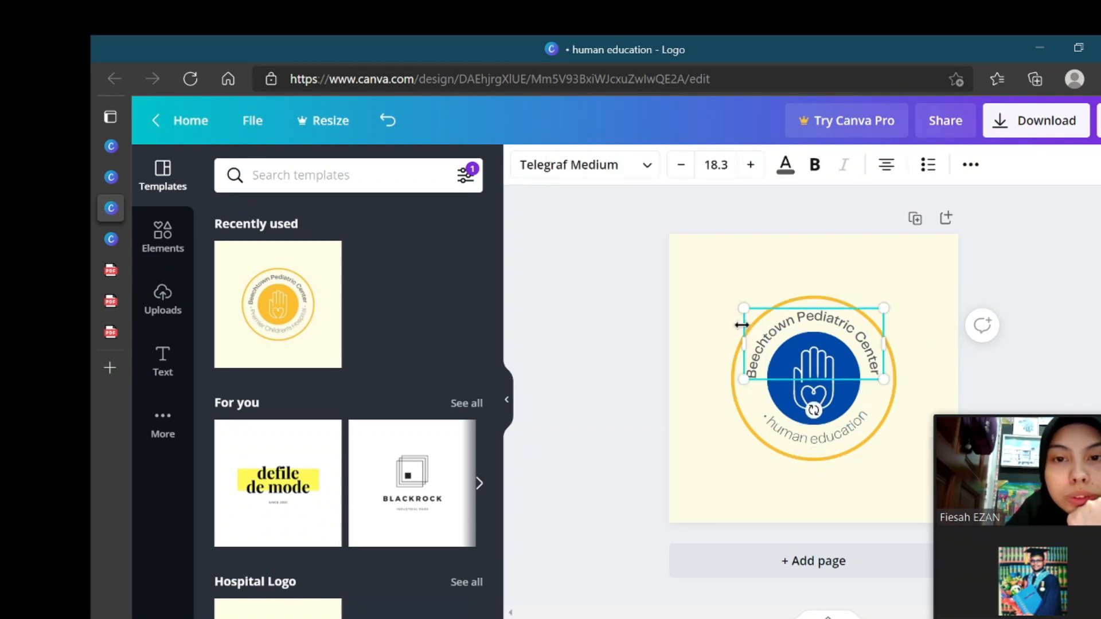
{"action": "left_click", "coordinate": [560, 361]}
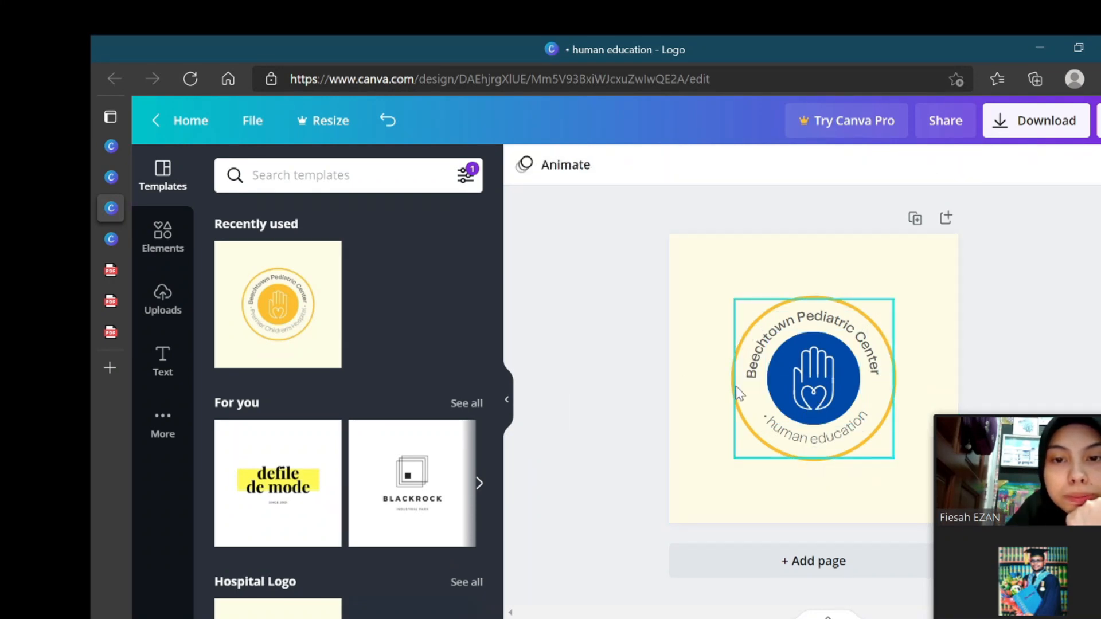
{"action": "left_click", "coordinate": [735, 386]}
{"action": "left_click", "coordinate": [524, 165]}
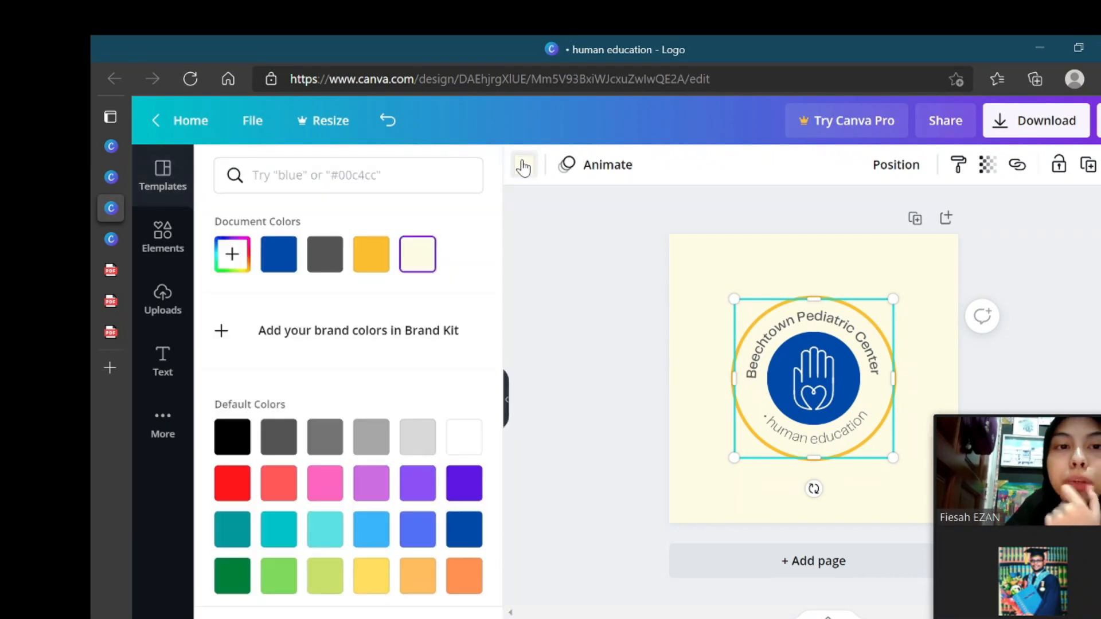
{"action": "left_click", "coordinate": [281, 259]}
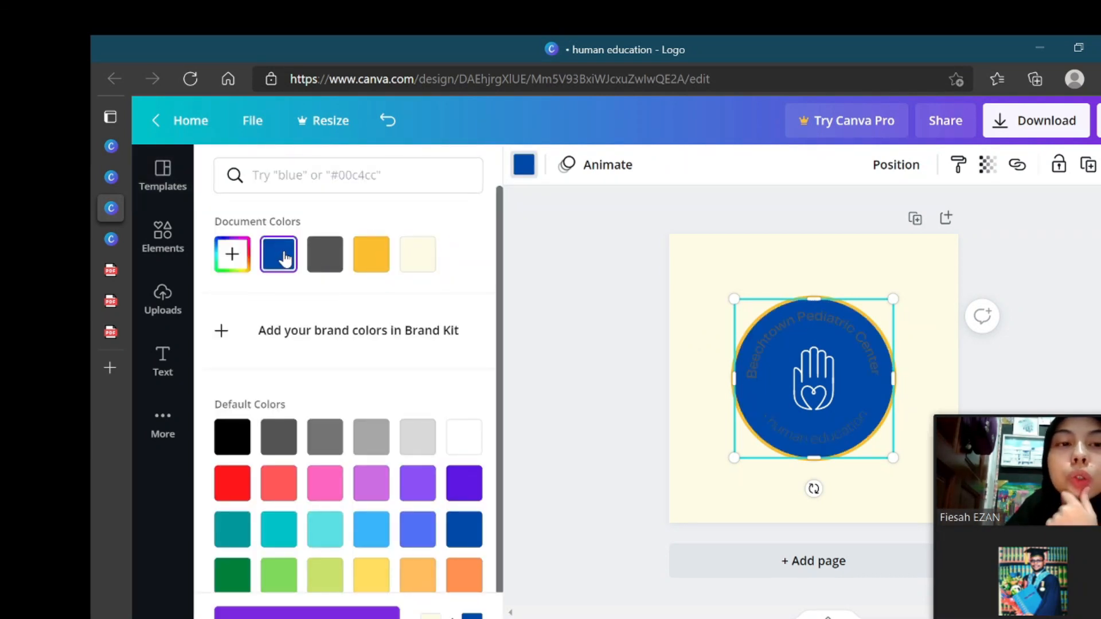
{"action": "left_click", "coordinate": [325, 267]}
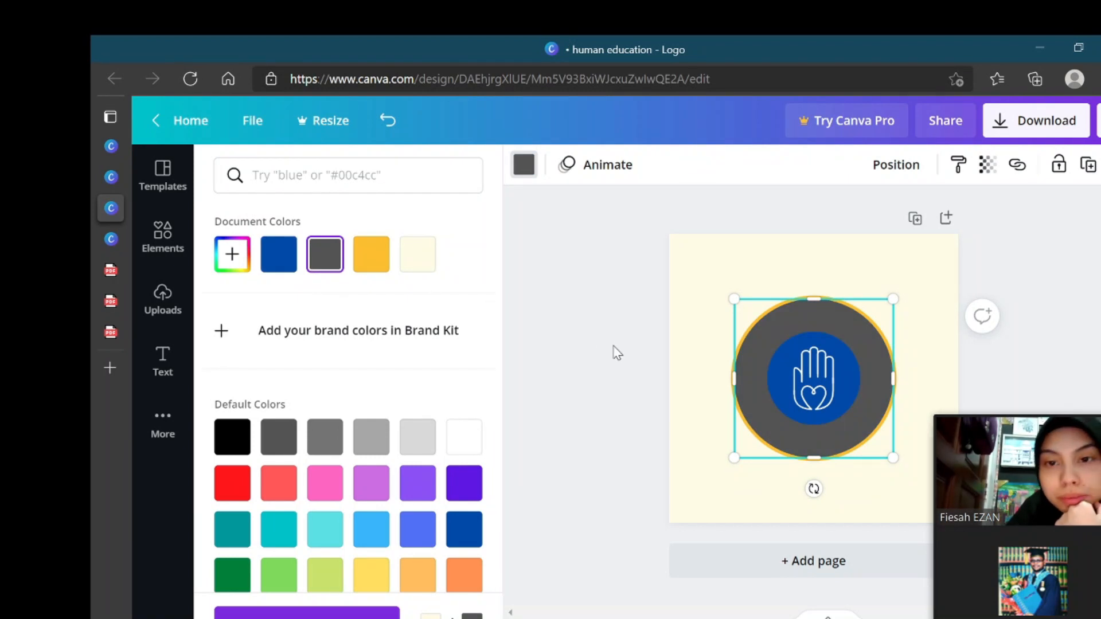
{"action": "left_click", "coordinate": [421, 264]}
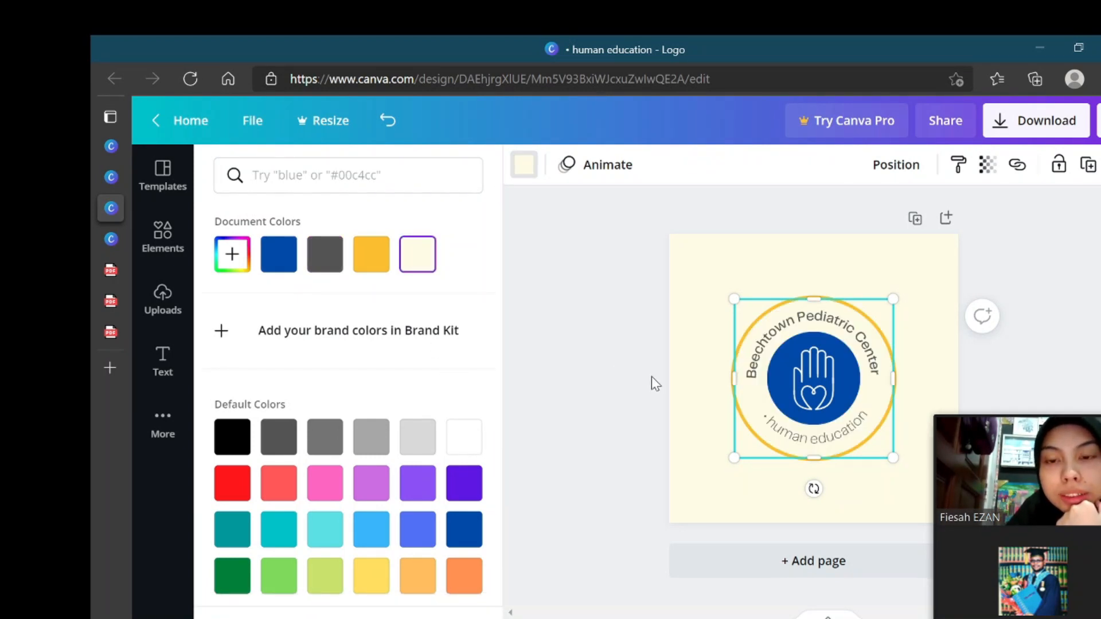
{"action": "left_click", "coordinate": [642, 410]}
{"action": "left_click", "coordinate": [568, 363]}
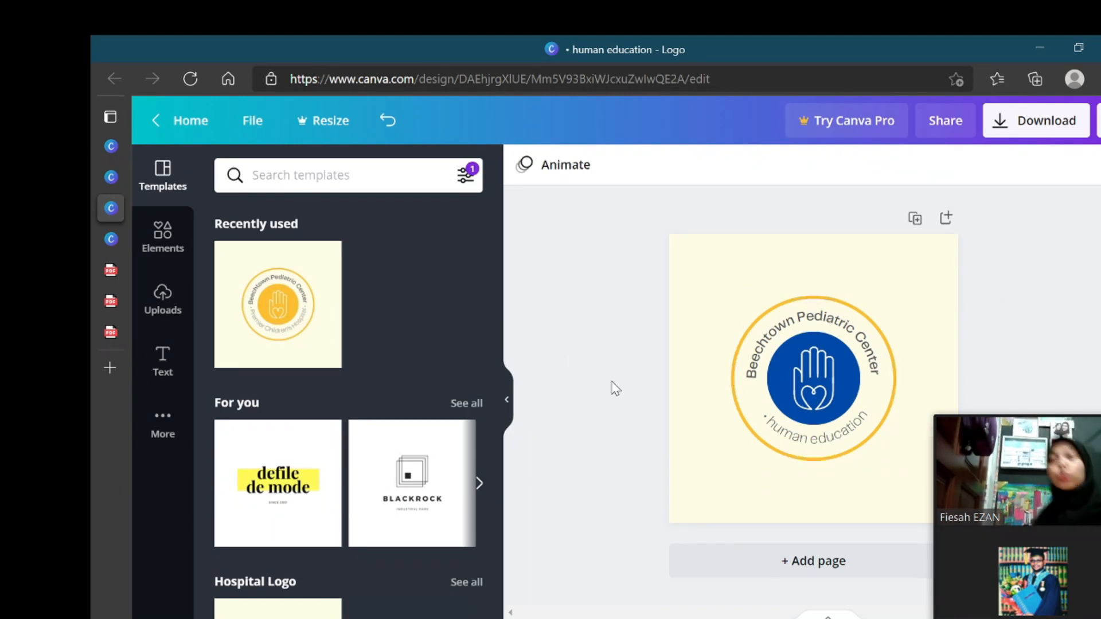
Step: Search the elements for "love" and add the "Love is Love" ribbon graphic to the logo
{"action": "left_click", "coordinate": [167, 248]}
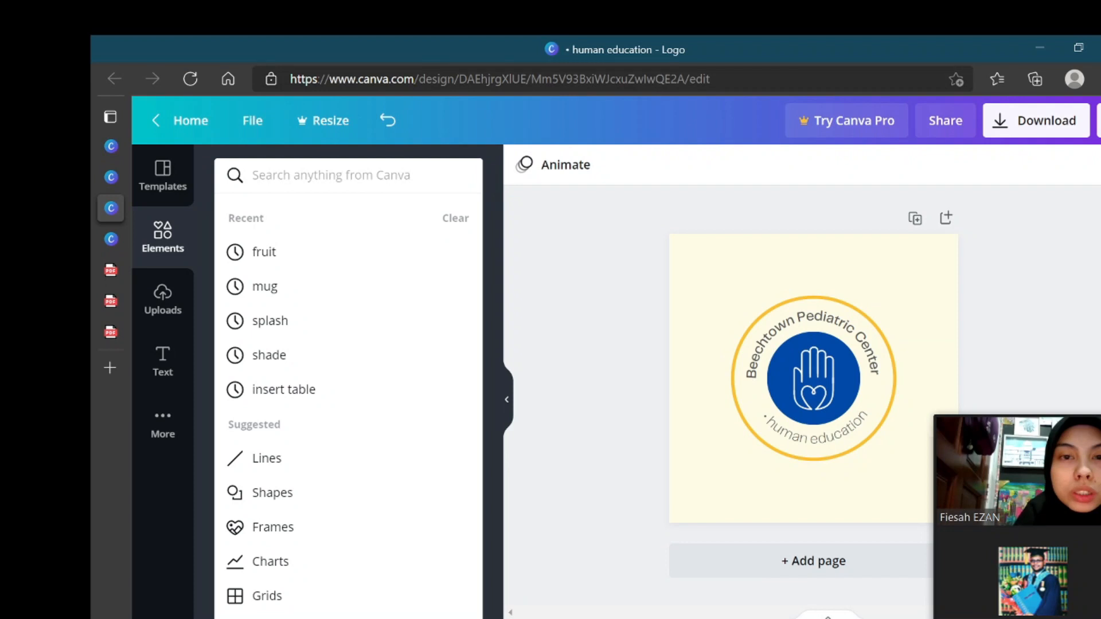
{"action": "type", "text": "love"}
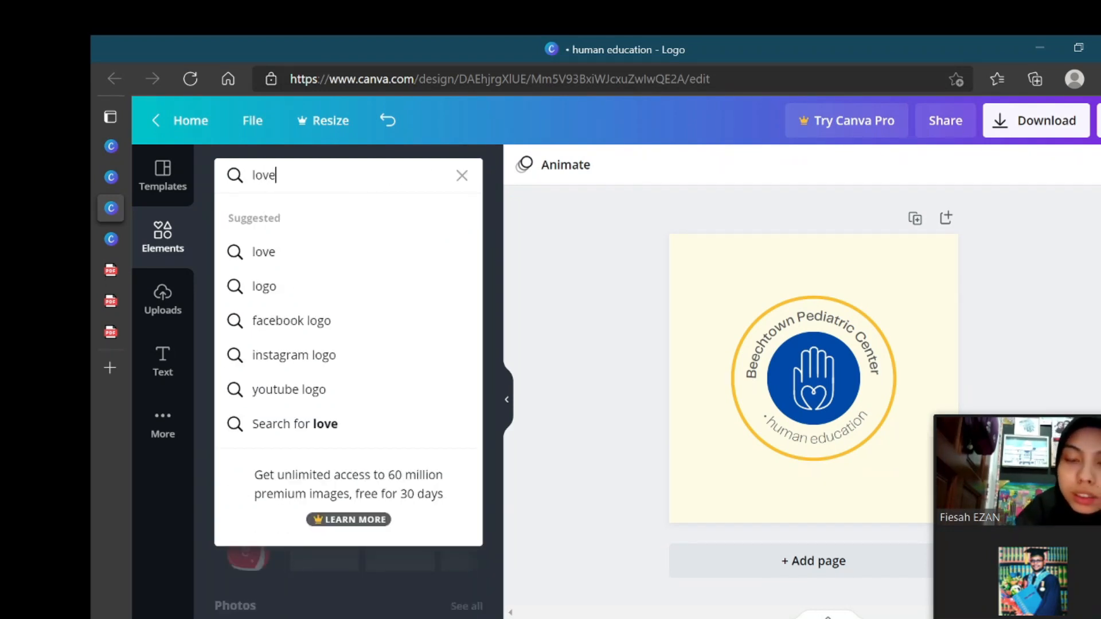
{"action": "key", "text": "Return"}
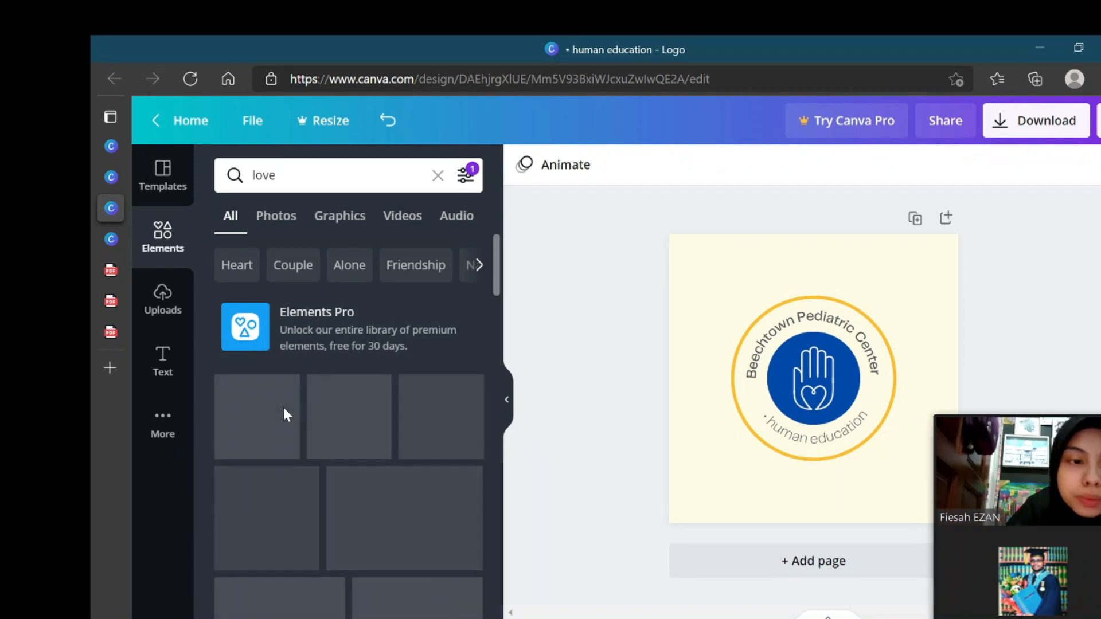
{"action": "scroll", "coordinate": [283, 404], "scroll_direction": "down", "scroll_amount": 1}
{"action": "scroll", "coordinate": [284, 405], "scroll_direction": "down", "scroll_amount": 1}
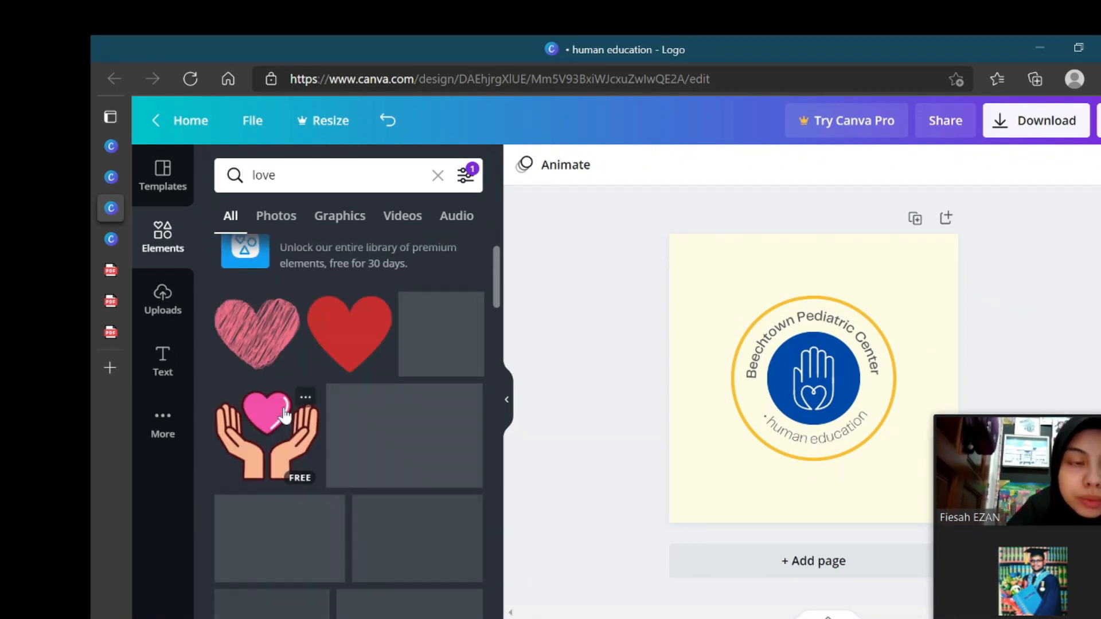
{"action": "scroll", "coordinate": [284, 410], "scroll_direction": "down", "scroll_amount": 1}
{"action": "scroll", "coordinate": [285, 413], "scroll_direction": "down", "scroll_amount": 2}
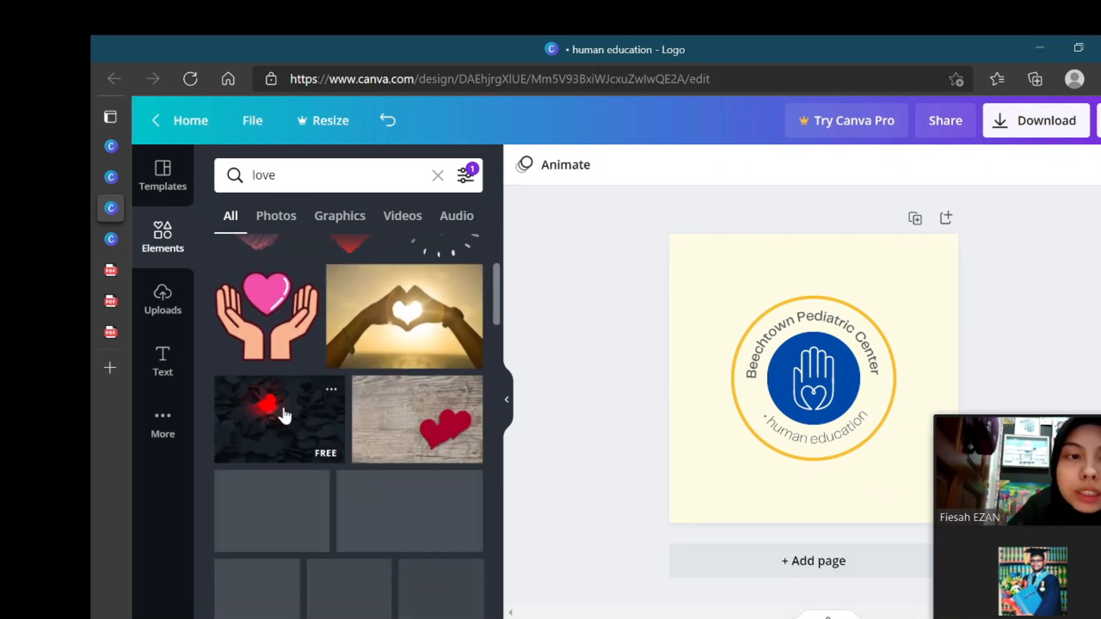
{"action": "scroll", "coordinate": [284, 412], "scroll_direction": "down", "scroll_amount": 2}
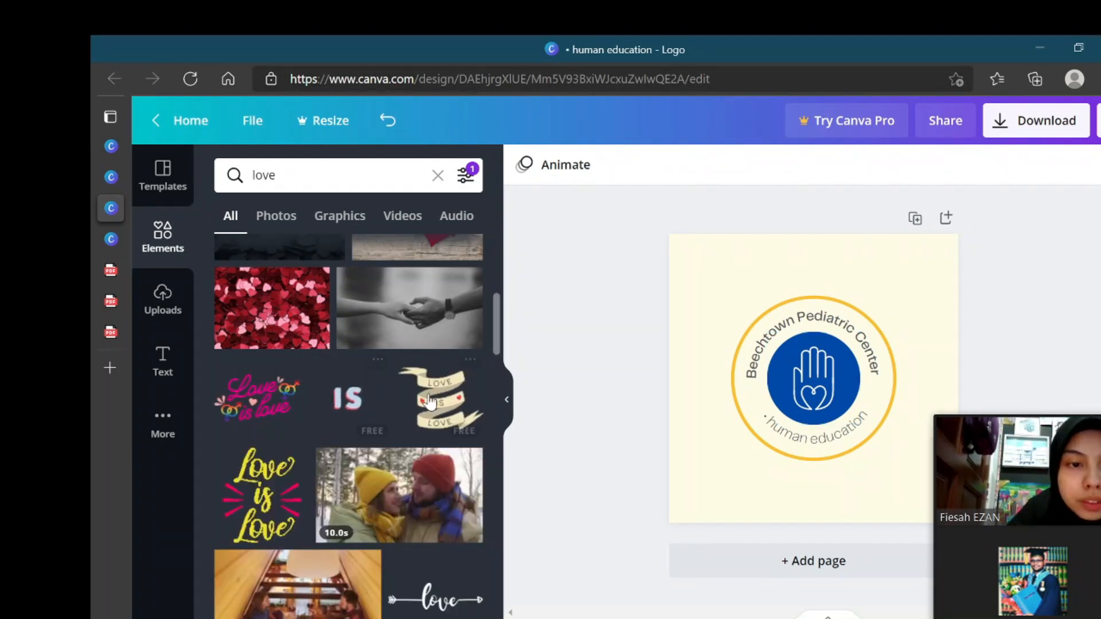
{"action": "left_click", "coordinate": [434, 403]}
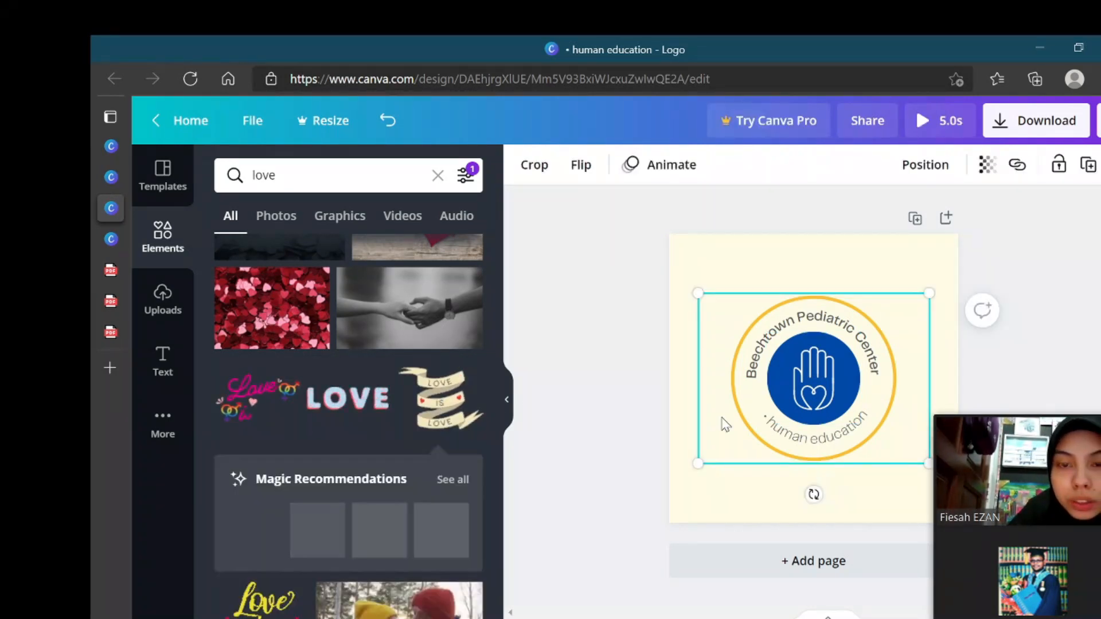
Step: Shift the ribbon graphic downward and delete the blue circle with the hand icon from the logo's center
{"action": "left_click_drag", "start_coordinate": [890, 301], "coordinate": [881, 400]}
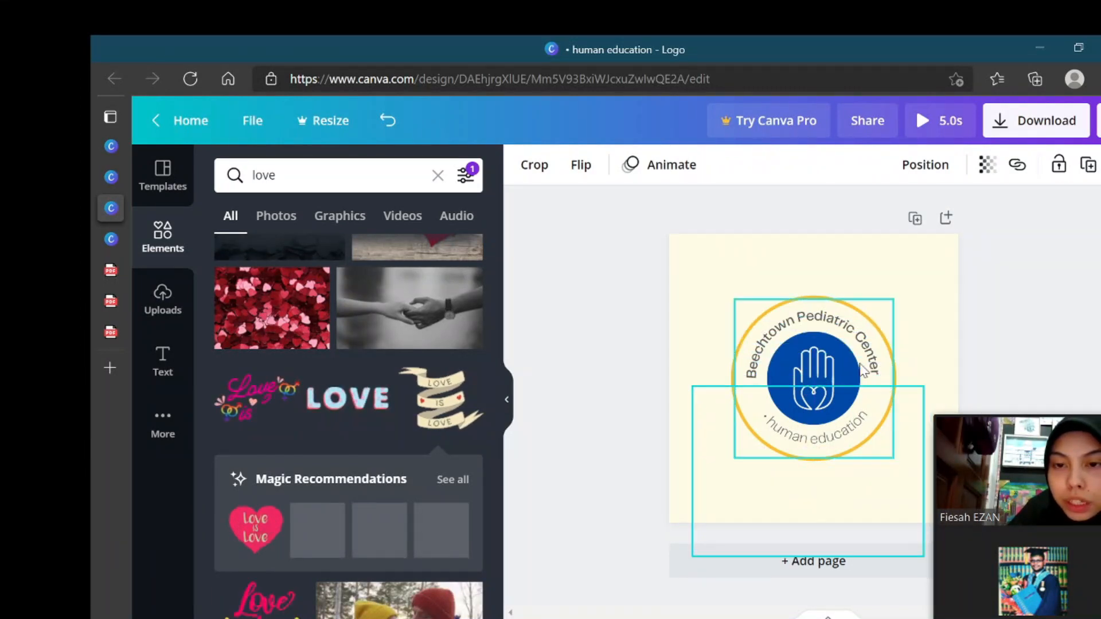
{"action": "left_click", "coordinate": [823, 343]}
{"action": "key", "text": "Delete"}
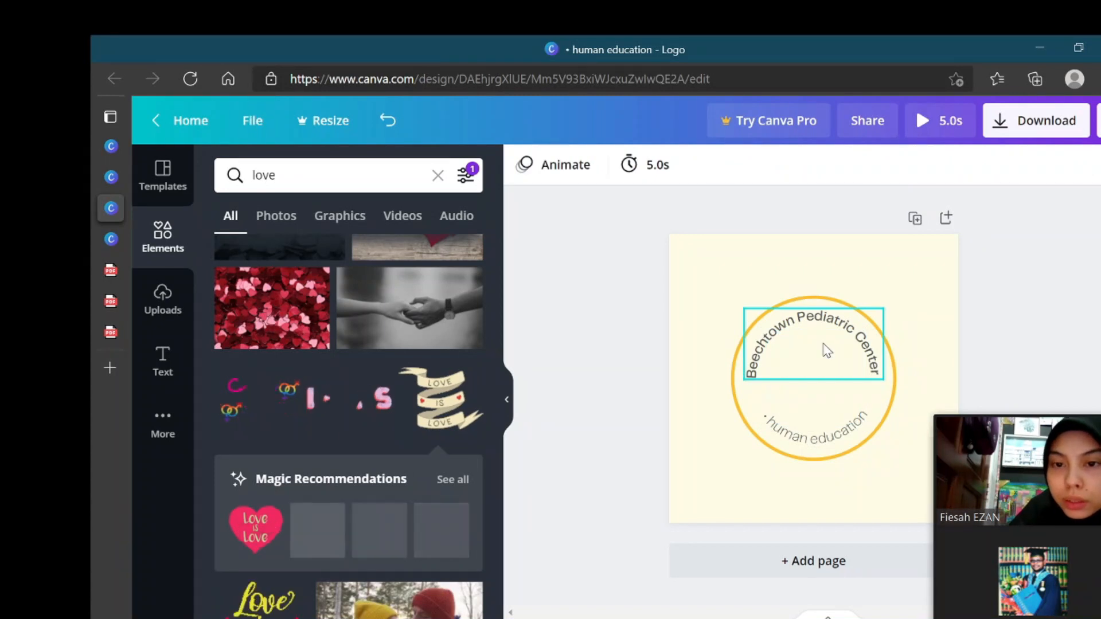
Step: Shrink the "Love is Love" ribbon and center it inside the yellow ring between the two curved texts
{"action": "left_click", "coordinate": [792, 470]}
{"action": "left_click_drag", "start_coordinate": [796, 450], "coordinate": [826, 423]}
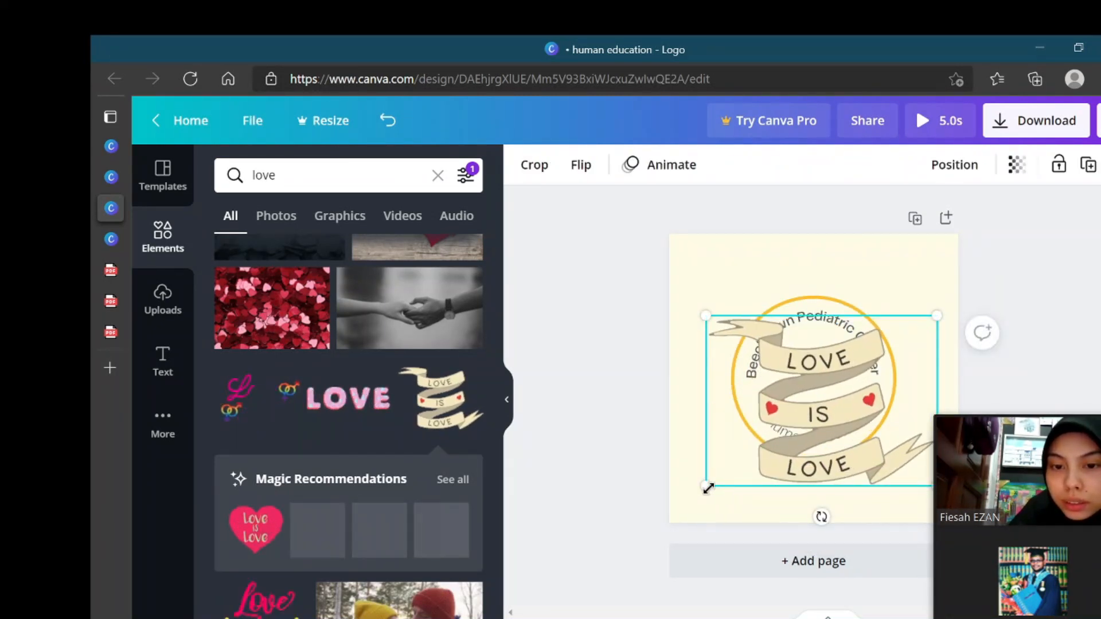
{"action": "left_click_drag", "start_coordinate": [706, 486], "coordinate": [832, 398]}
{"action": "left_click_drag", "start_coordinate": [887, 363], "coordinate": [824, 387]}
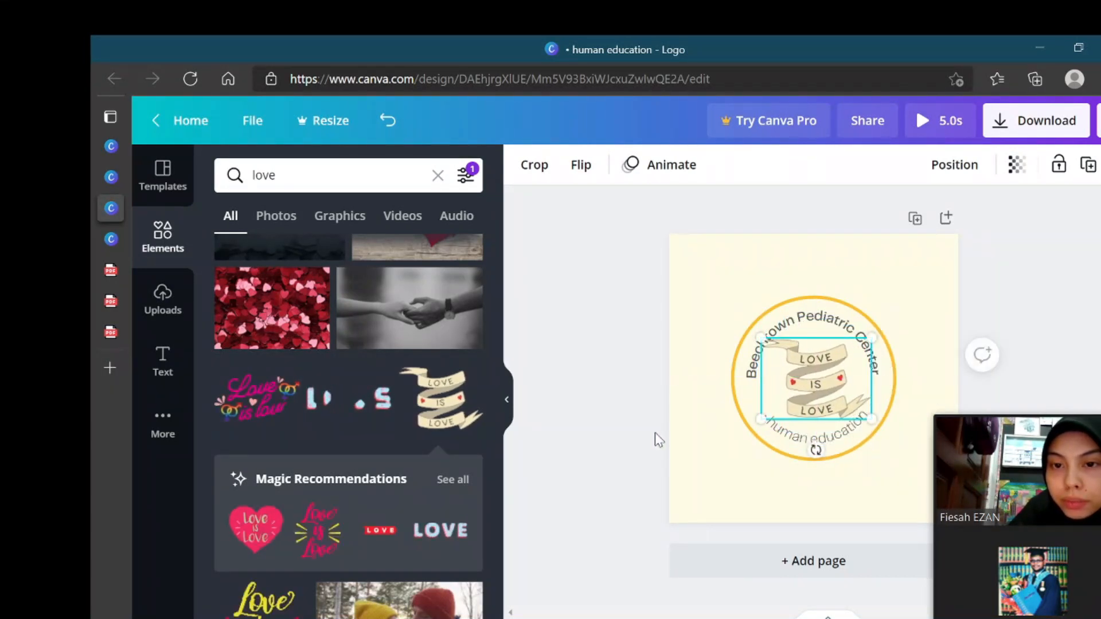
{"action": "left_click", "coordinate": [612, 444]}
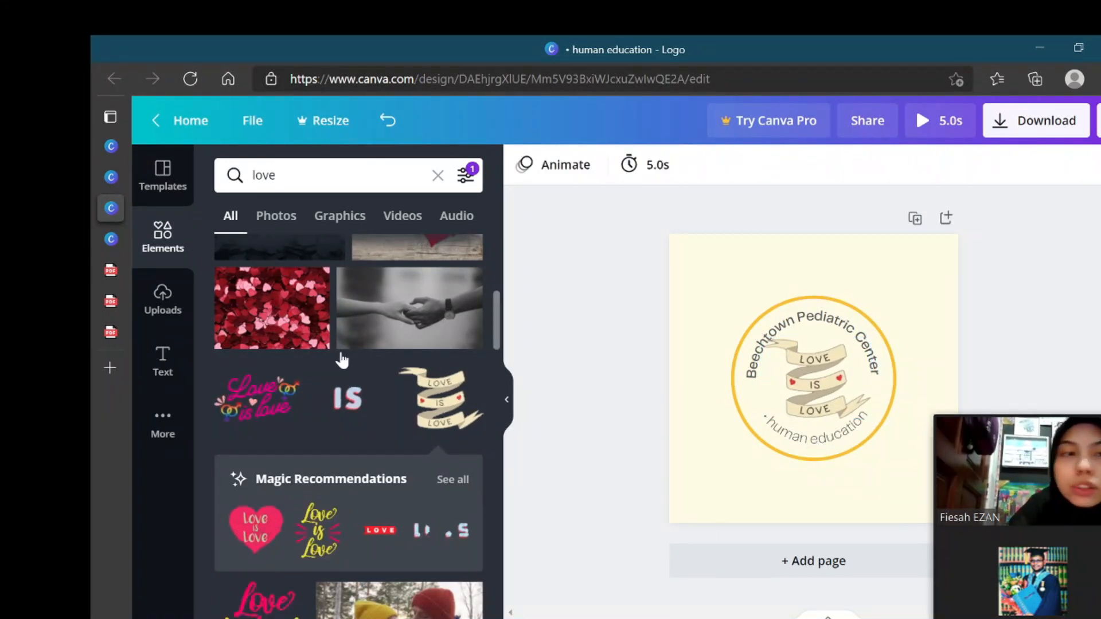
Step: Return to the Canva home page and create a new blank Card design from the design types
{"action": "left_click", "coordinate": [170, 129]}
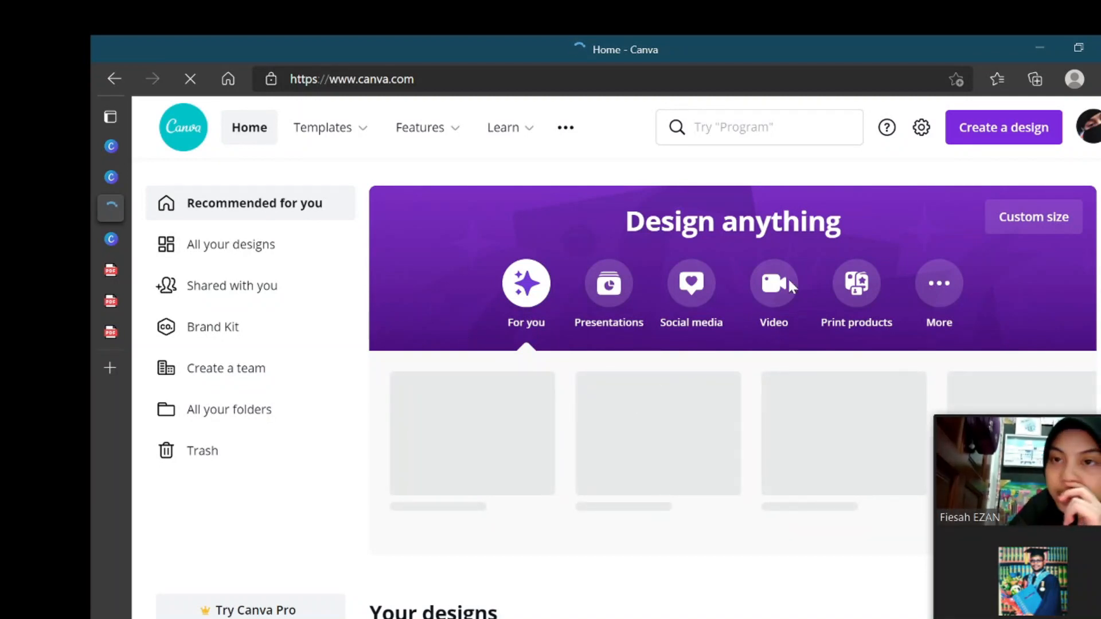
{"action": "left_click", "coordinate": [973, 135]}
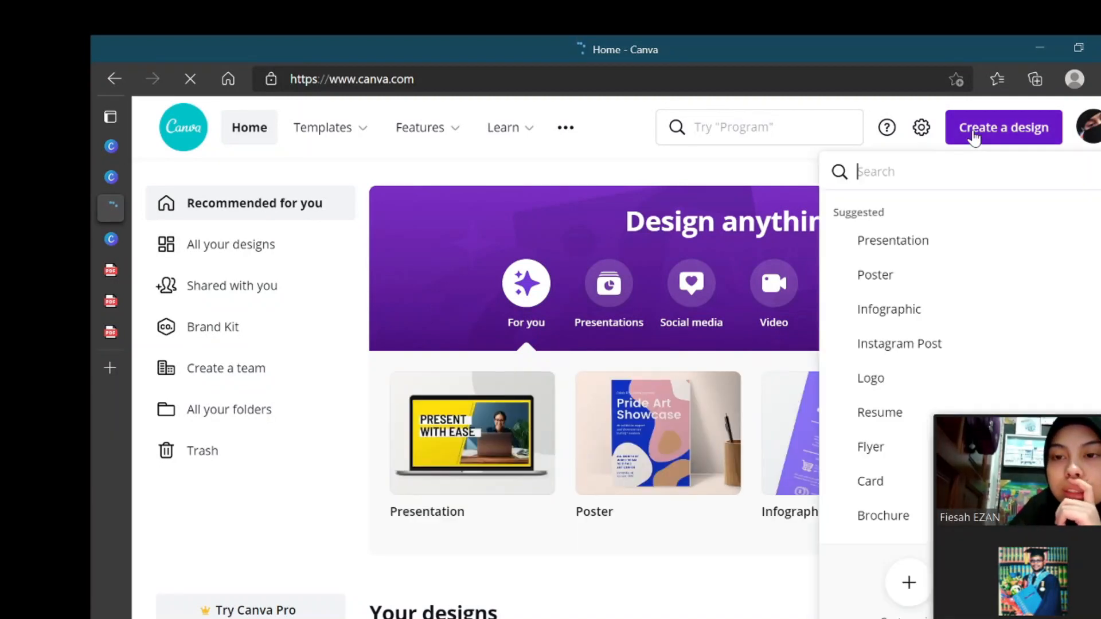
{"action": "scroll", "coordinate": [881, 344], "scroll_direction": "down", "scroll_amount": 2}
{"action": "scroll", "coordinate": [882, 347], "scroll_direction": "down", "scroll_amount": 2}
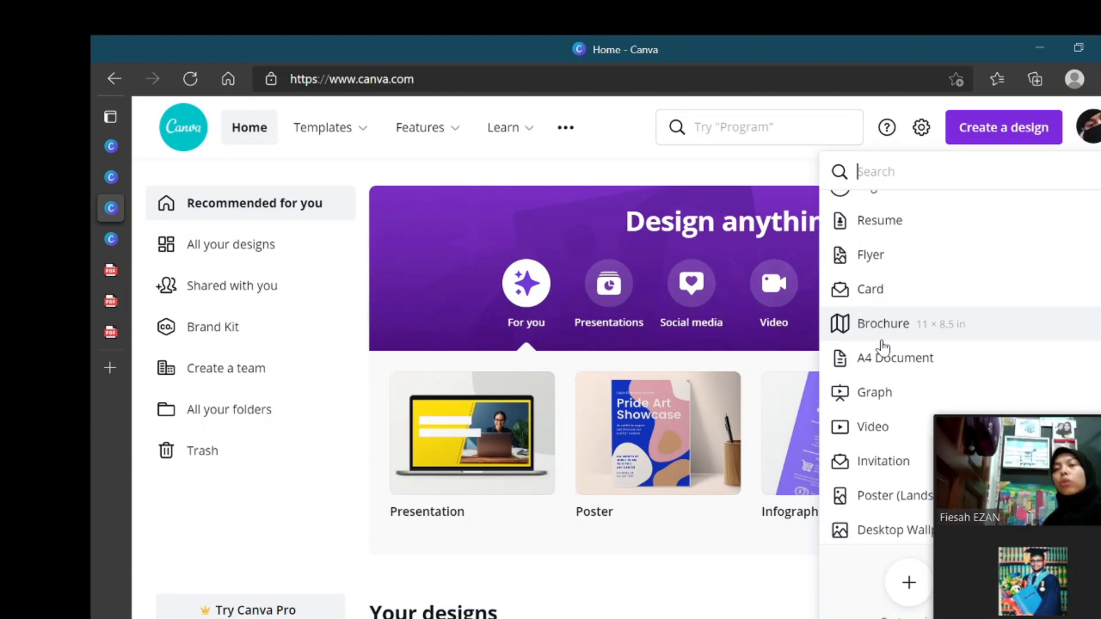
{"action": "left_click", "coordinate": [884, 297]}
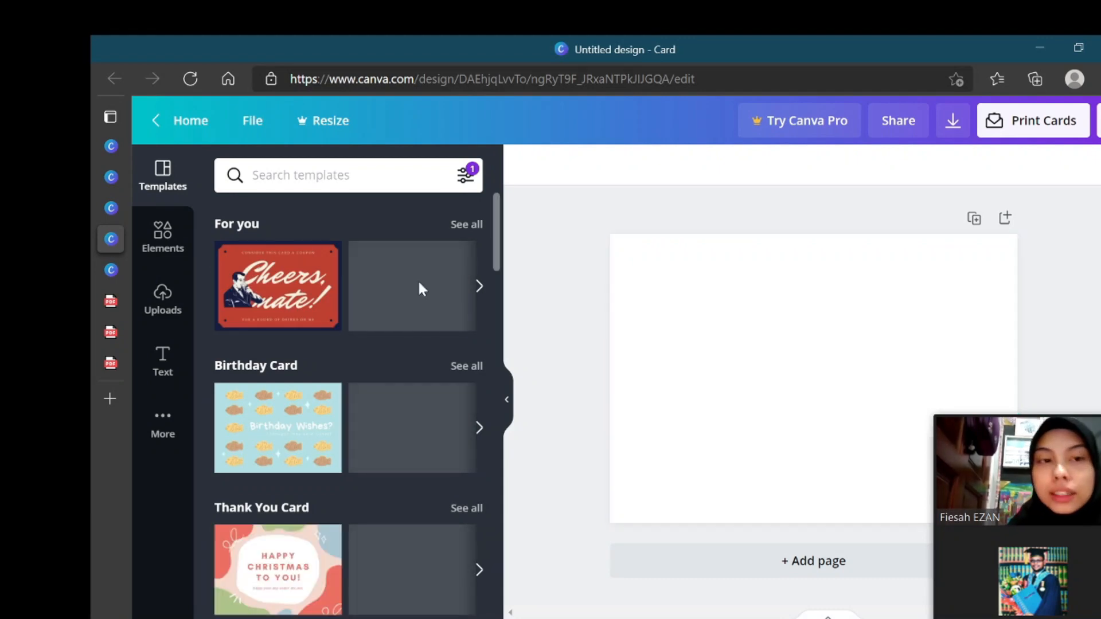
Step: Apply both pages of the red and blue "Cheers, mate!" vintage Father's Day template to the card
{"action": "left_click", "coordinate": [298, 293]}
{"action": "left_click", "coordinate": [331, 240]}
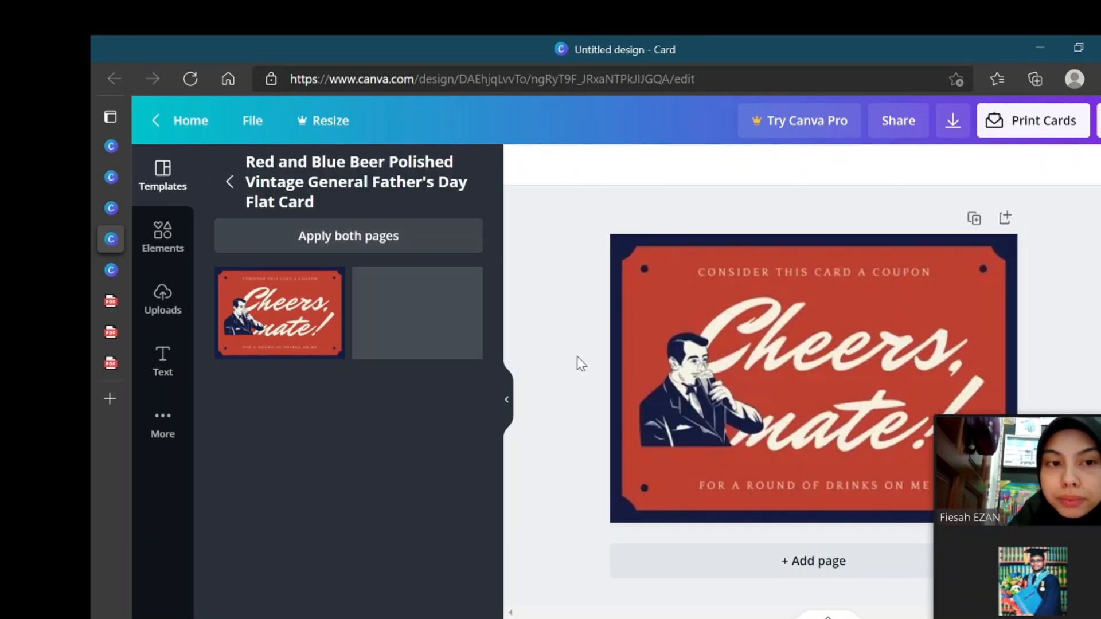
{"action": "left_click", "coordinate": [395, 252]}
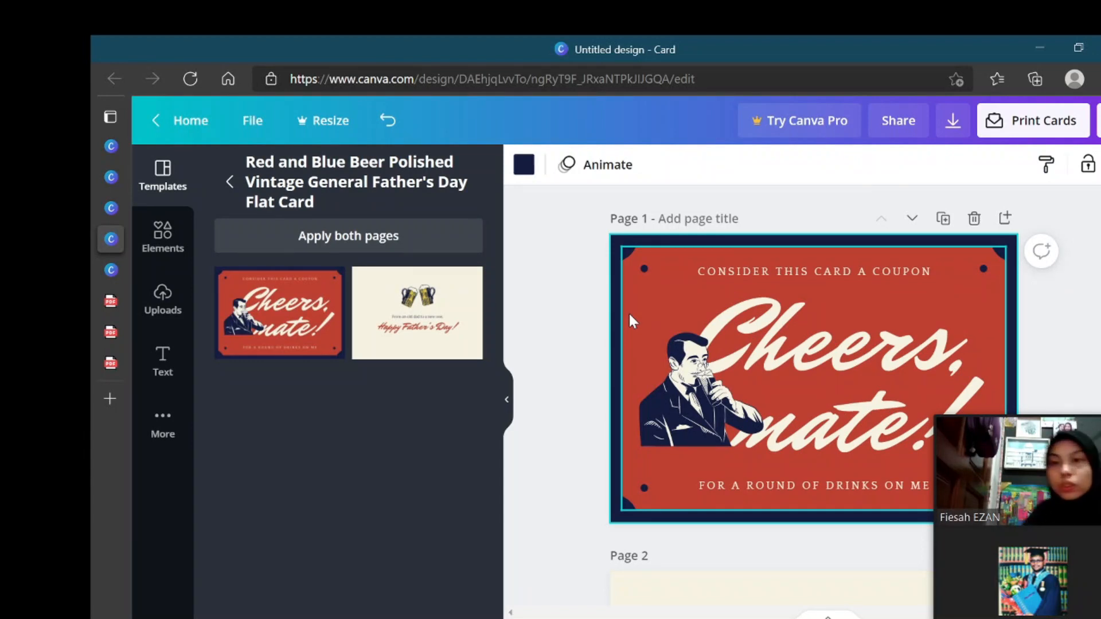
Step: Recolor the red background panel on the card's first page with the document's yellow
{"action": "scroll", "coordinate": [803, 325], "scroll_direction": "down", "scroll_amount": 5}
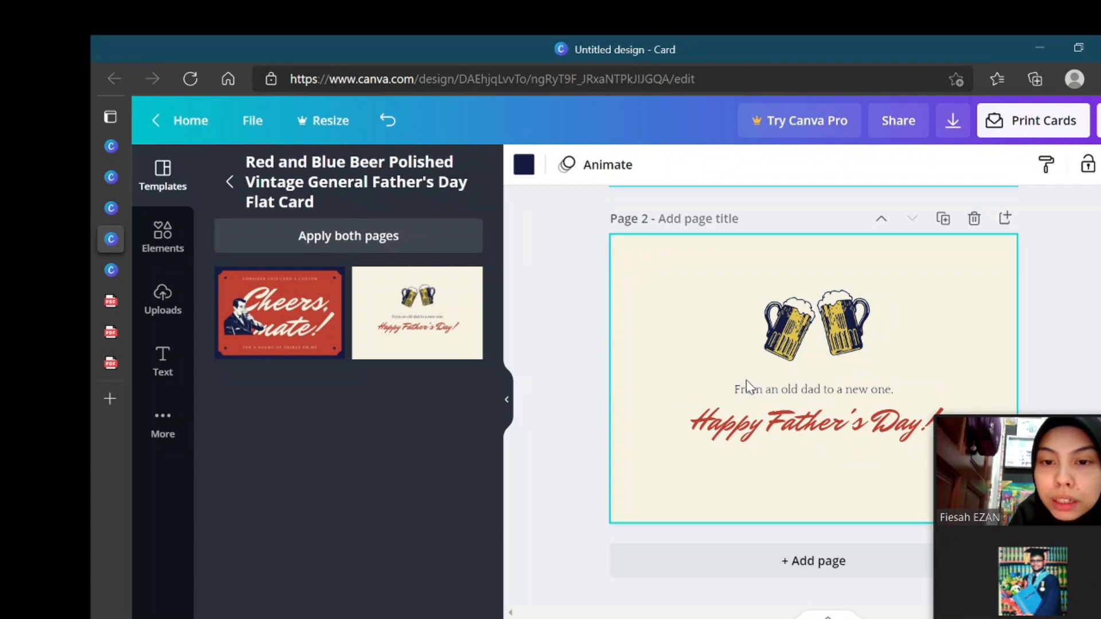
{"action": "scroll", "coordinate": [732, 343], "scroll_direction": "up", "scroll_amount": 5}
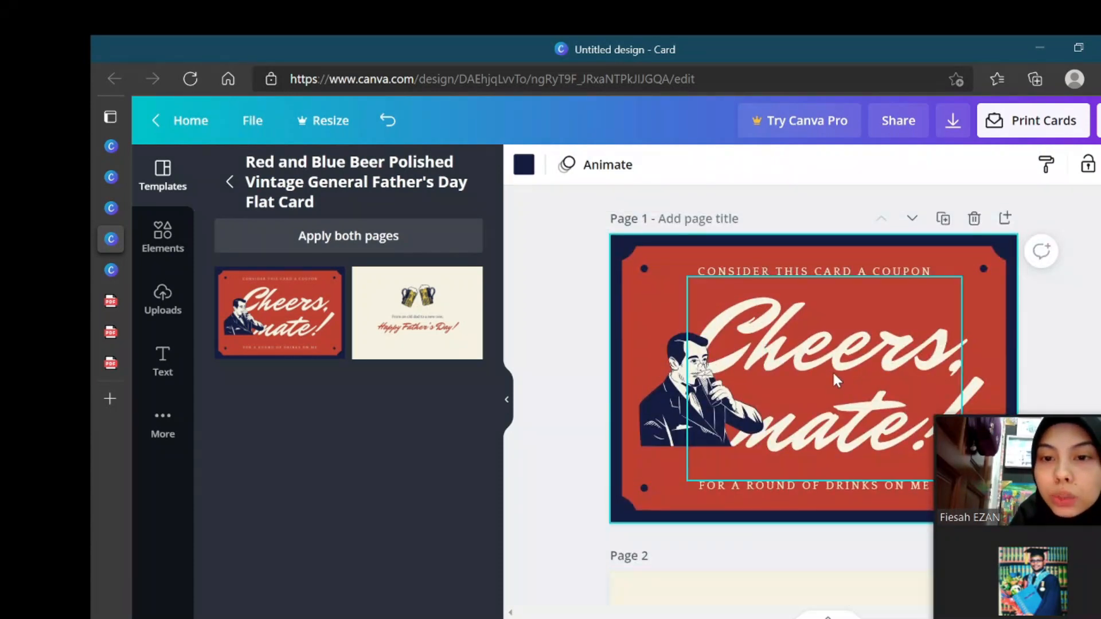
{"action": "left_click", "coordinate": [681, 383]}
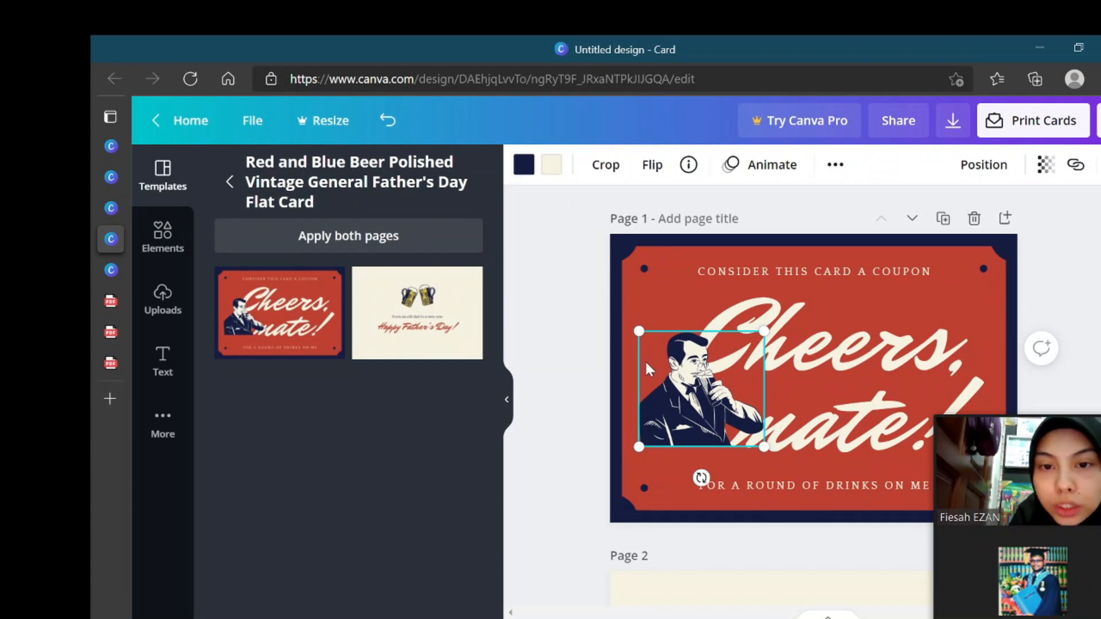
{"action": "left_click", "coordinate": [663, 284]}
{"action": "left_click", "coordinate": [527, 170]}
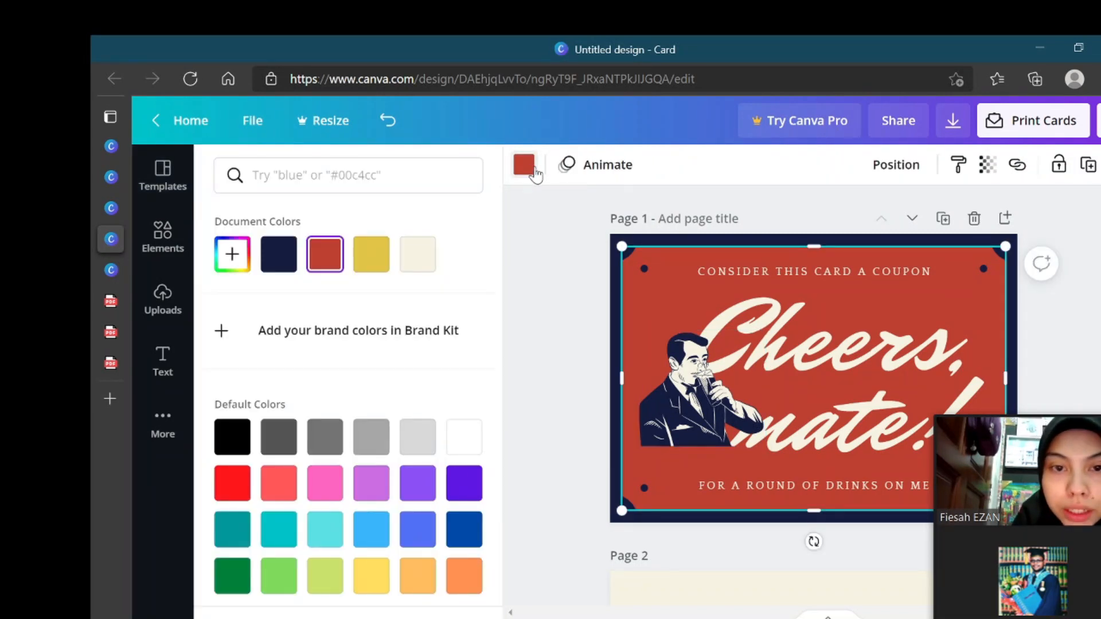
{"action": "left_click", "coordinate": [378, 269]}
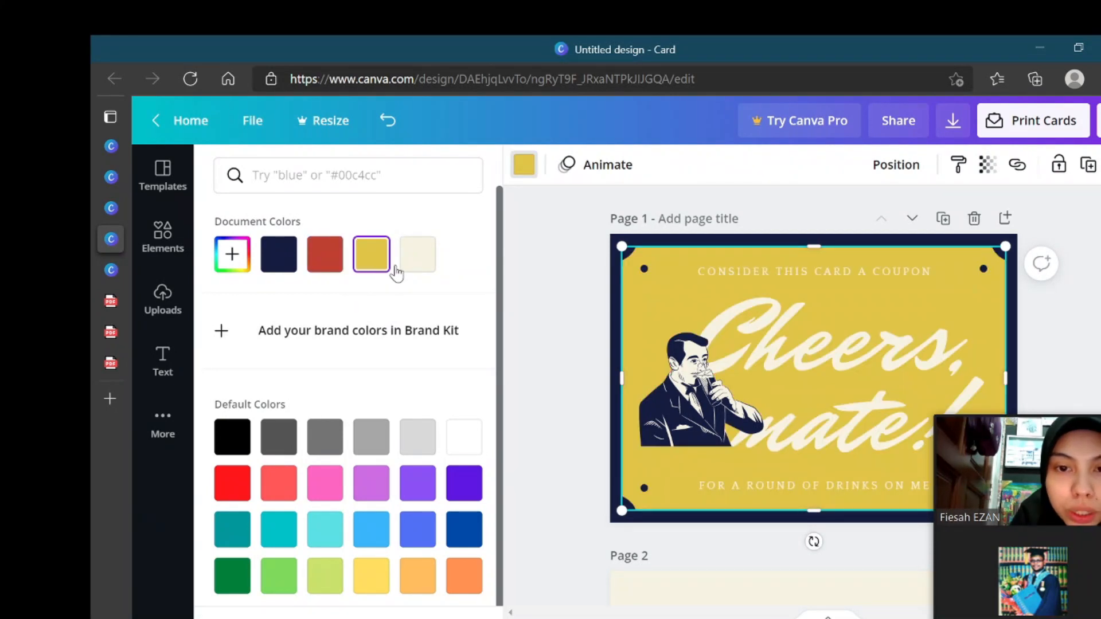
Step: Change the navy parts of the drinking man illustration to medium grey
{"action": "left_click", "coordinate": [699, 367]}
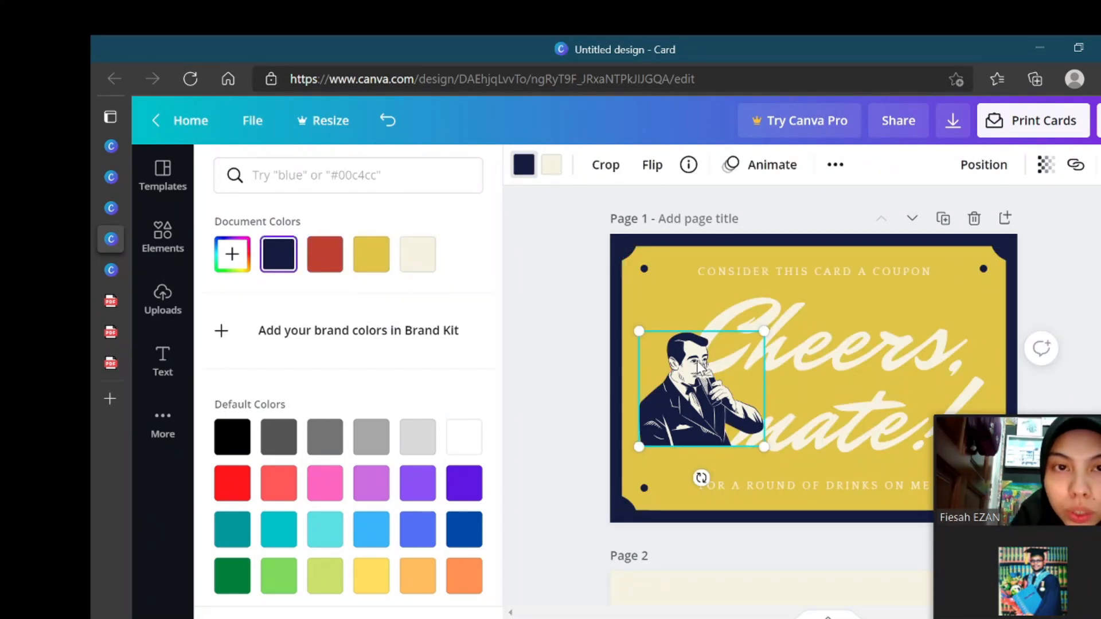
{"action": "left_click", "coordinate": [244, 476]}
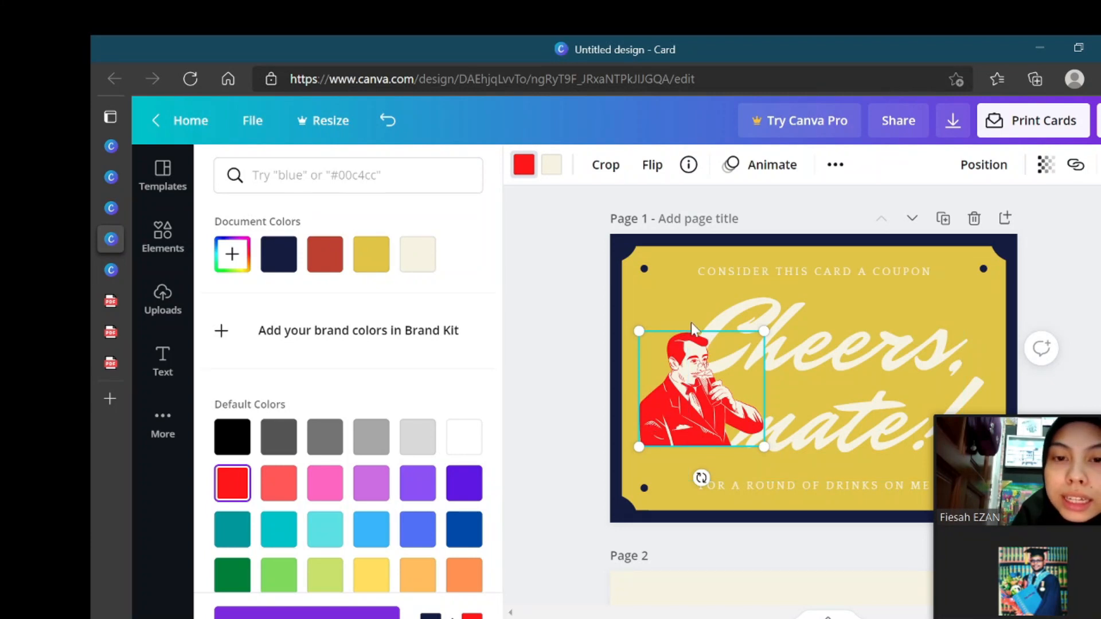
{"action": "scroll", "coordinate": [395, 473], "scroll_direction": "down", "scroll_amount": 1}
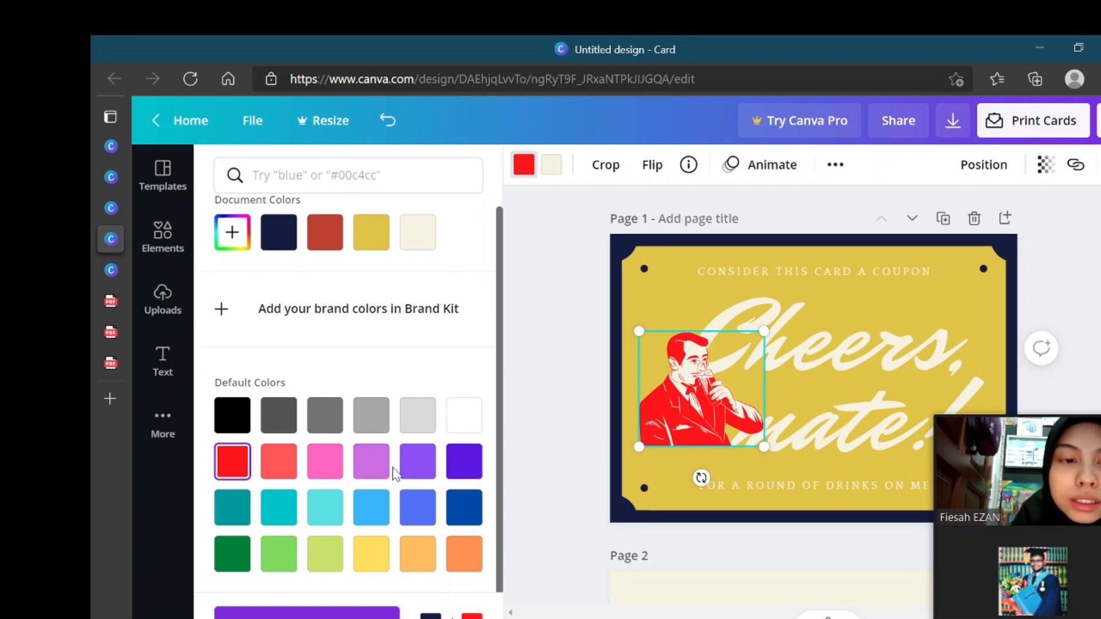
{"action": "left_click", "coordinate": [371, 417]}
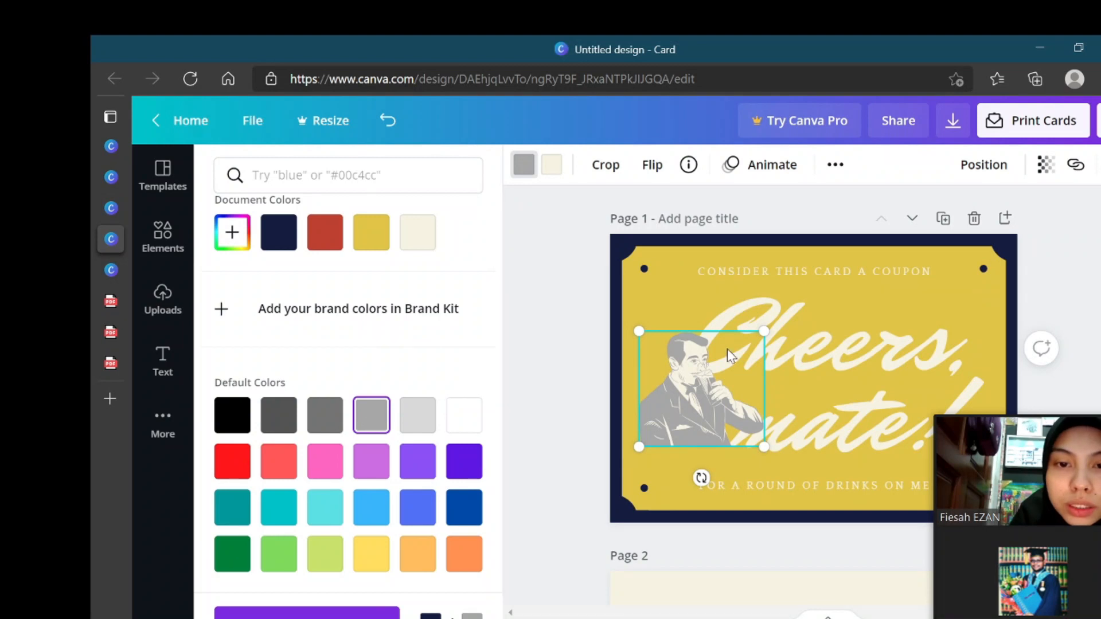
Step: Move the man illustration into the lower-left corner of the yellow panel
{"action": "left_click_drag", "start_coordinate": [702, 392], "coordinate": [679, 456]}
{"action": "left_click", "coordinate": [532, 379]}
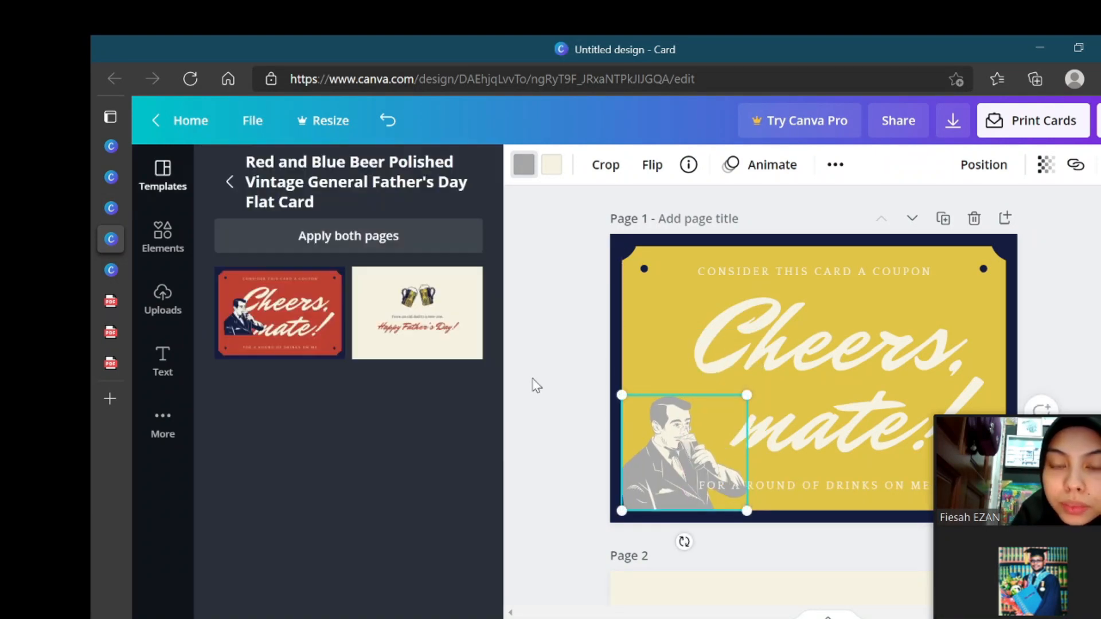
{"action": "left_click", "coordinate": [603, 534]}
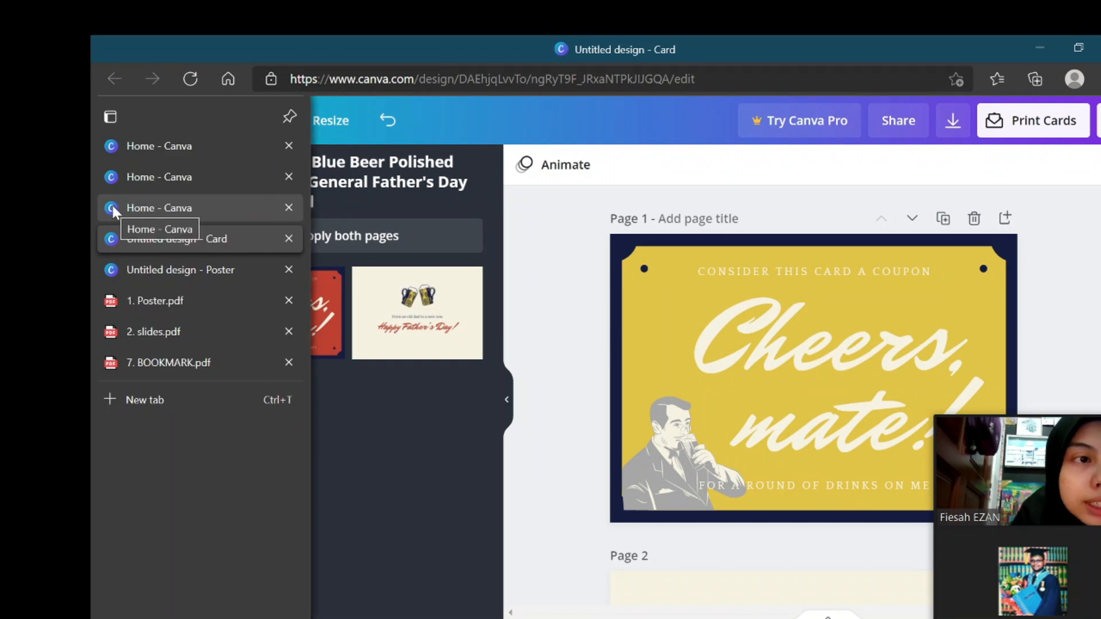
Step: Create a new Brochure design from the Canva home page and apply page 2 of the Navy Blue and Beige Nature Travel Trifold Brochure template
{"action": "left_click", "coordinate": [111, 206]}
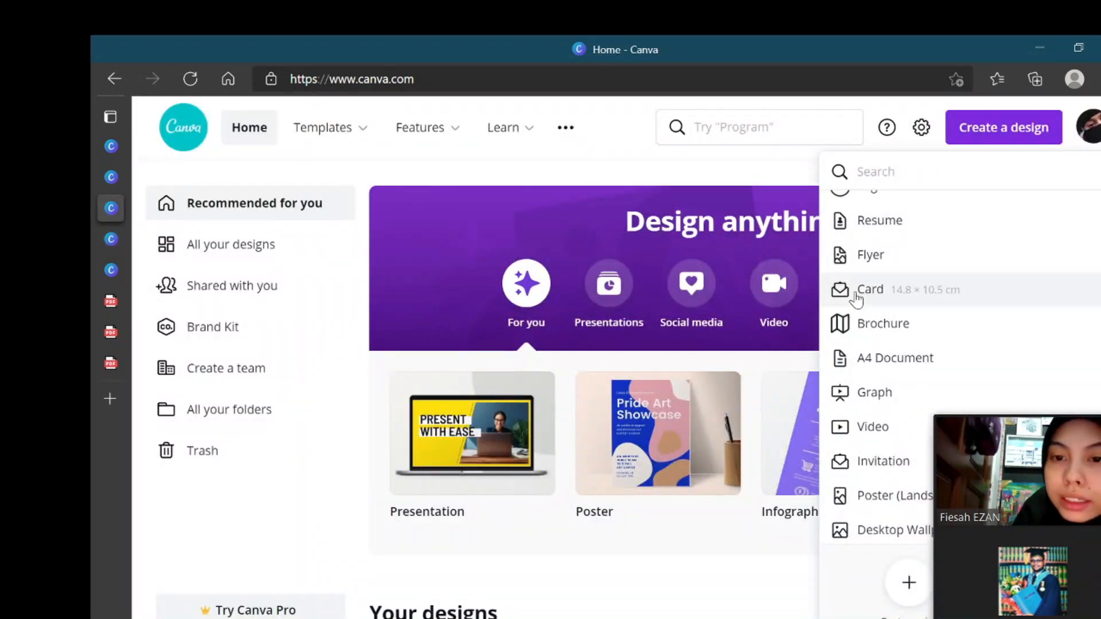
{"action": "left_click", "coordinate": [864, 332]}
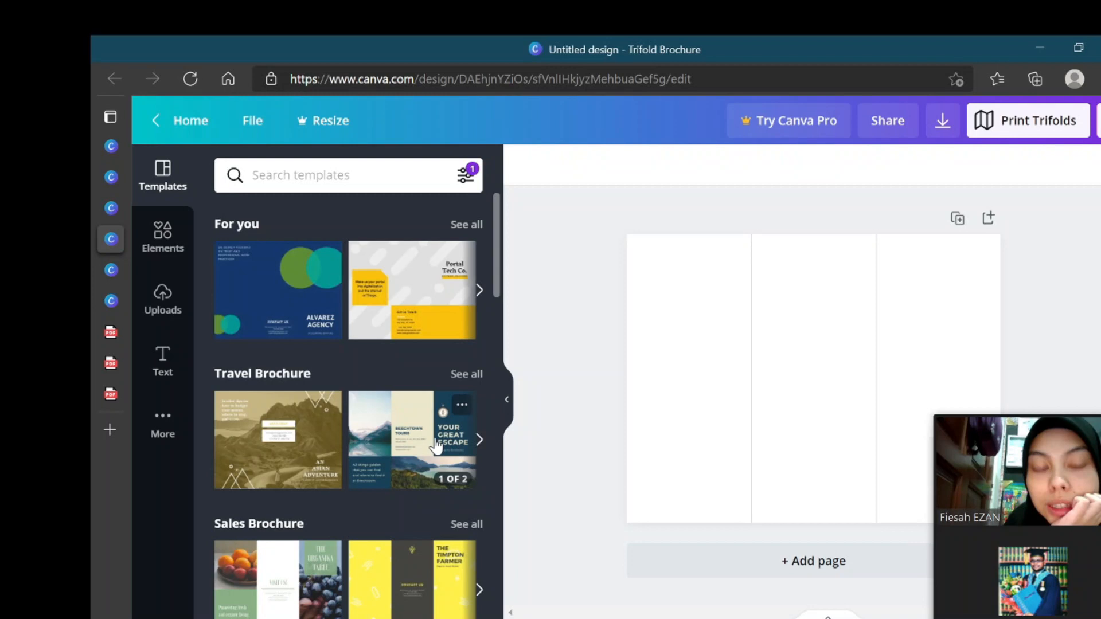
{"action": "left_click", "coordinate": [436, 445]}
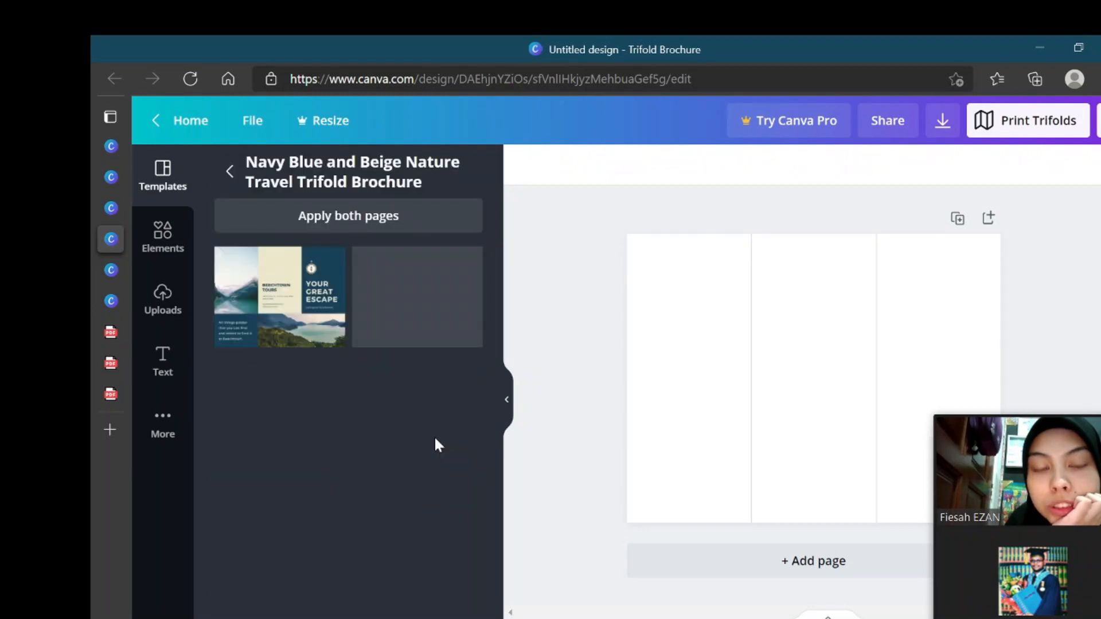
{"action": "left_click", "coordinate": [315, 331]}
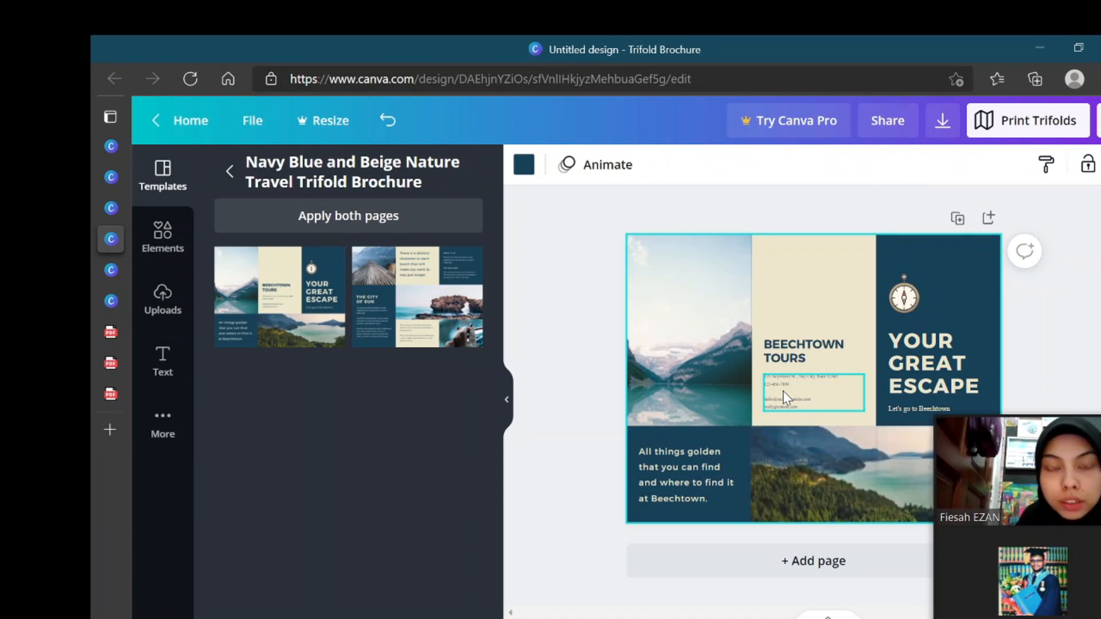
{"action": "left_click", "coordinate": [433, 295]}
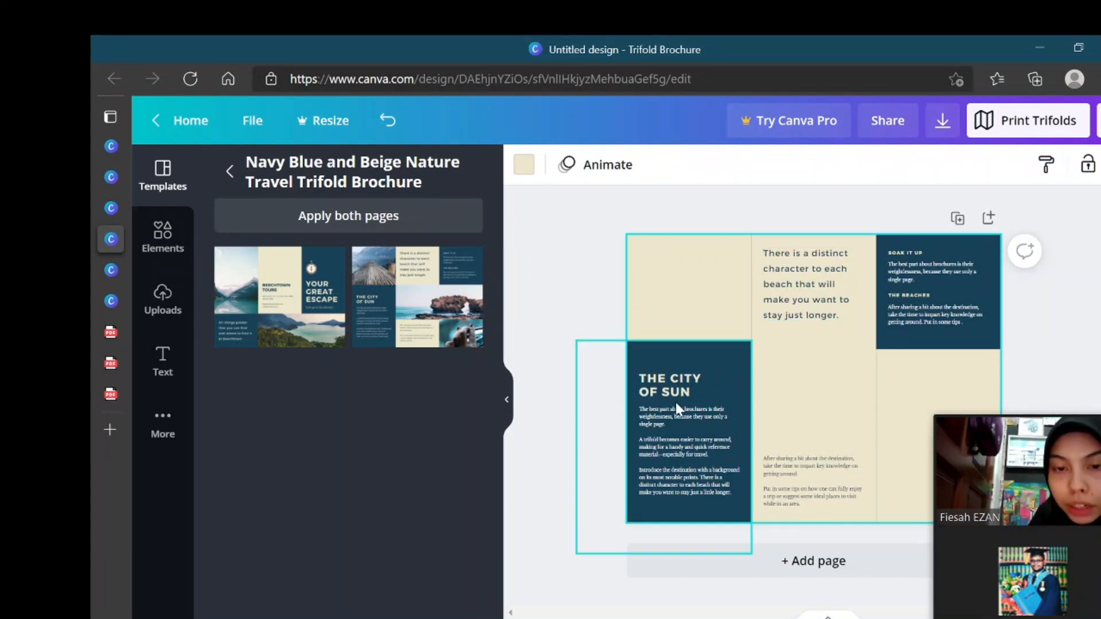
{"action": "double_click", "coordinate": [681, 385]}
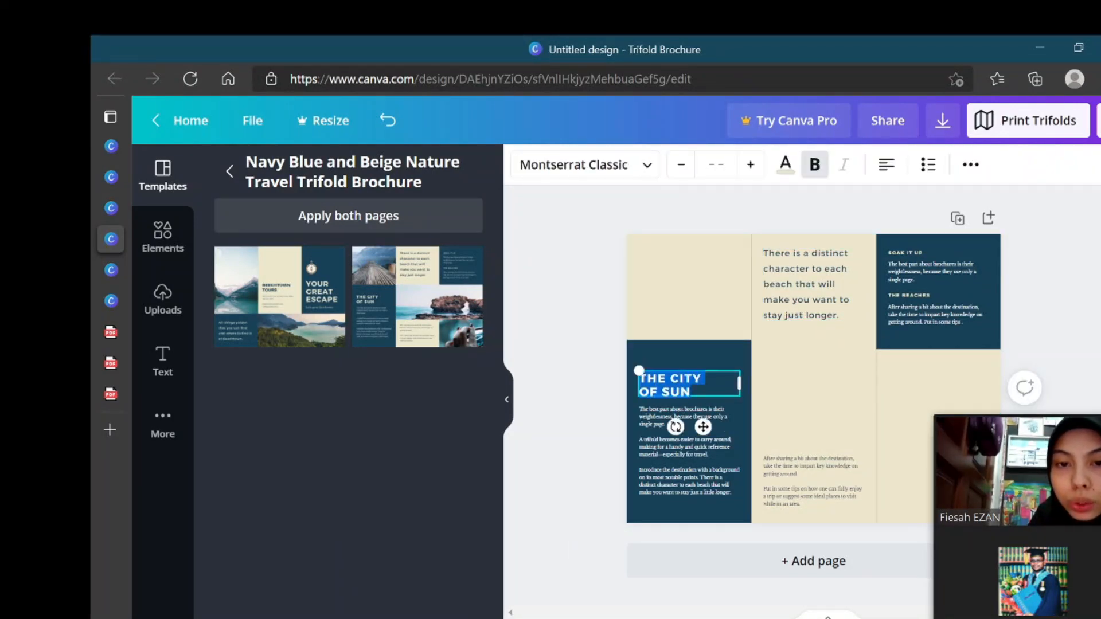
{"action": "left_click", "coordinate": [588, 389]}
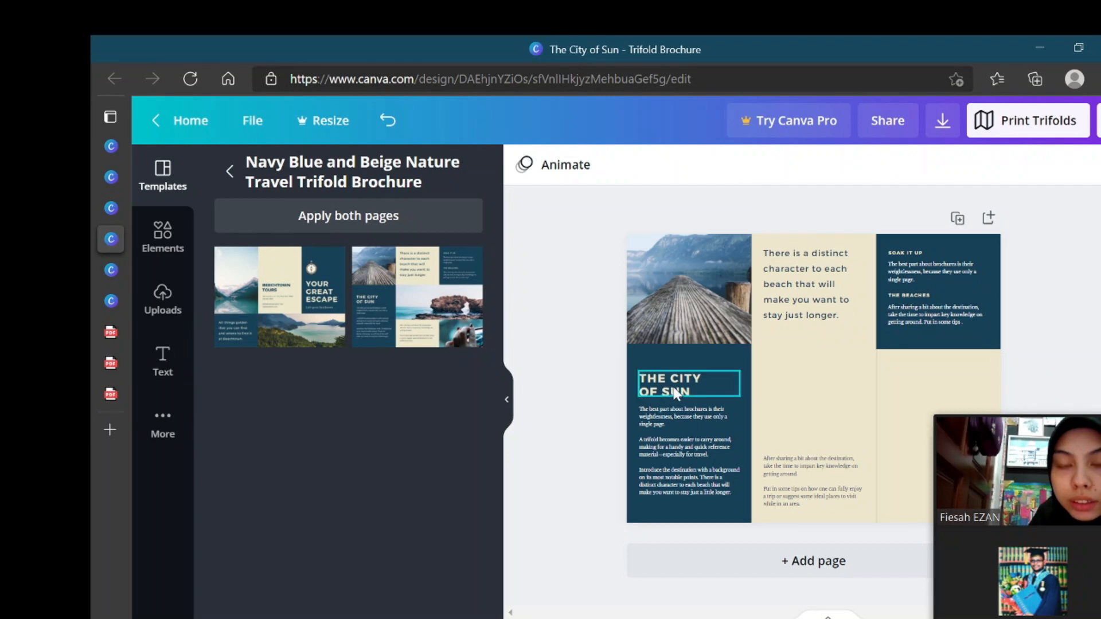
{"action": "left_click", "coordinate": [690, 308]}
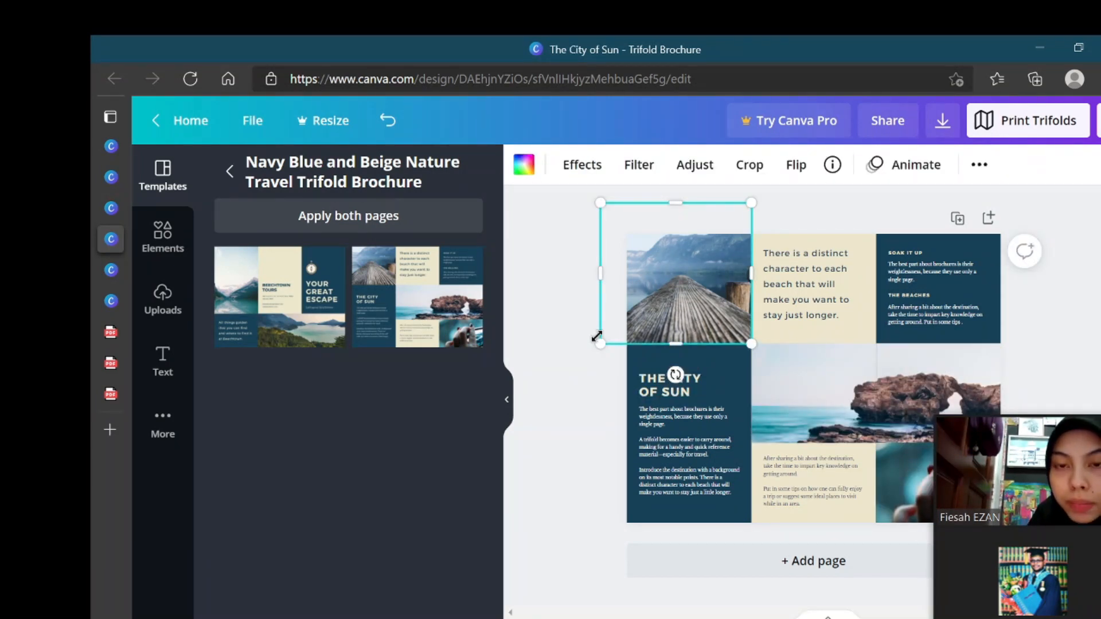
{"action": "left_click", "coordinate": [577, 377]}
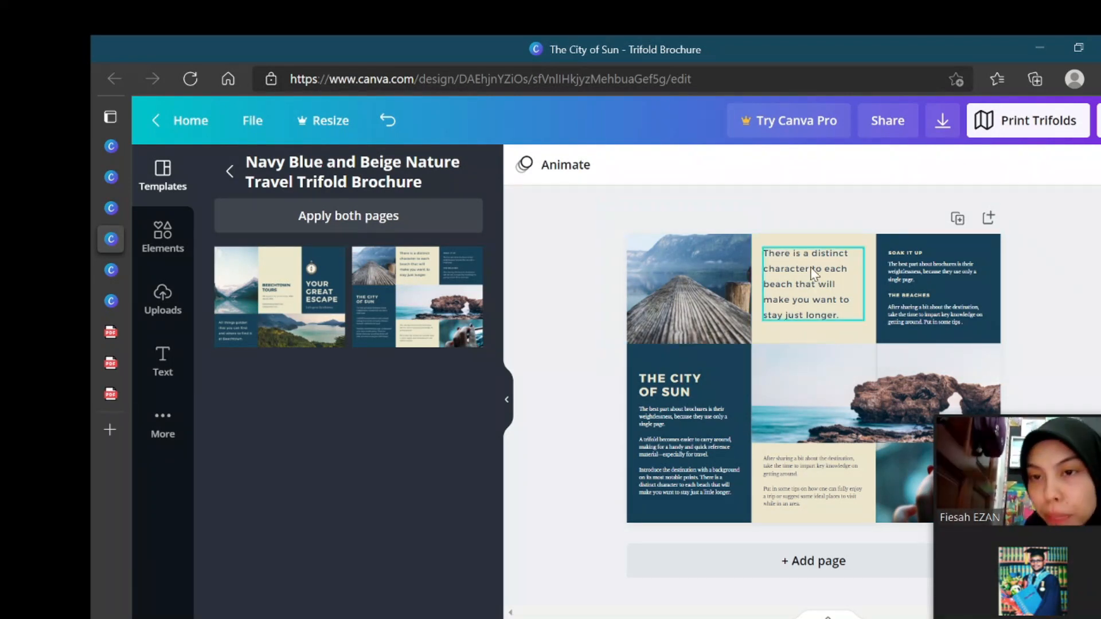
{"action": "double_click", "coordinate": [696, 280]}
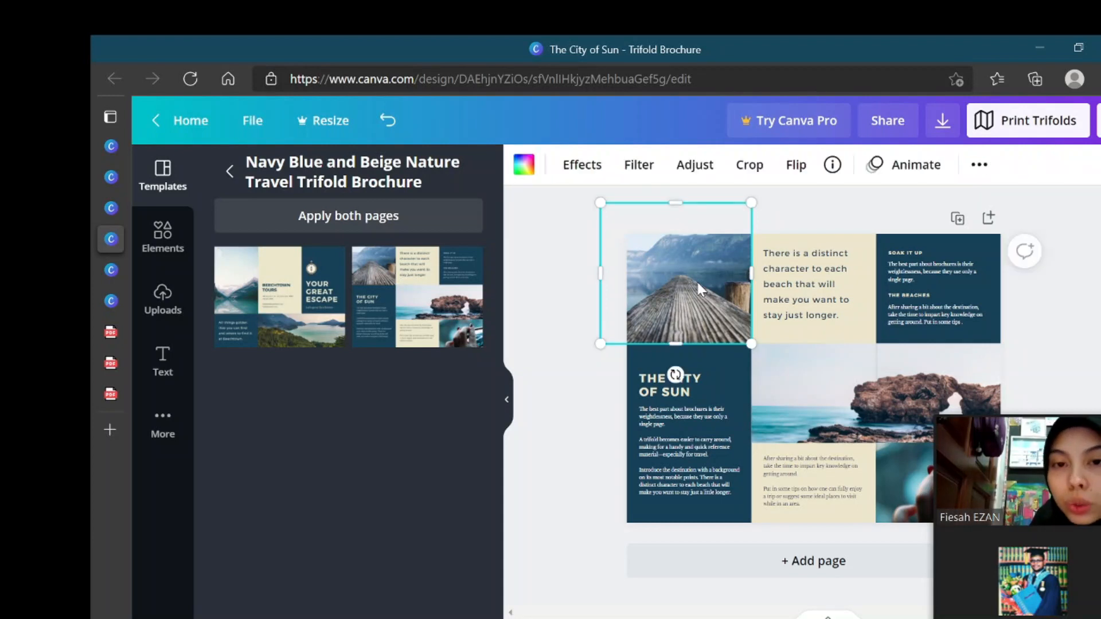
{"action": "left_click", "coordinate": [552, 453]}
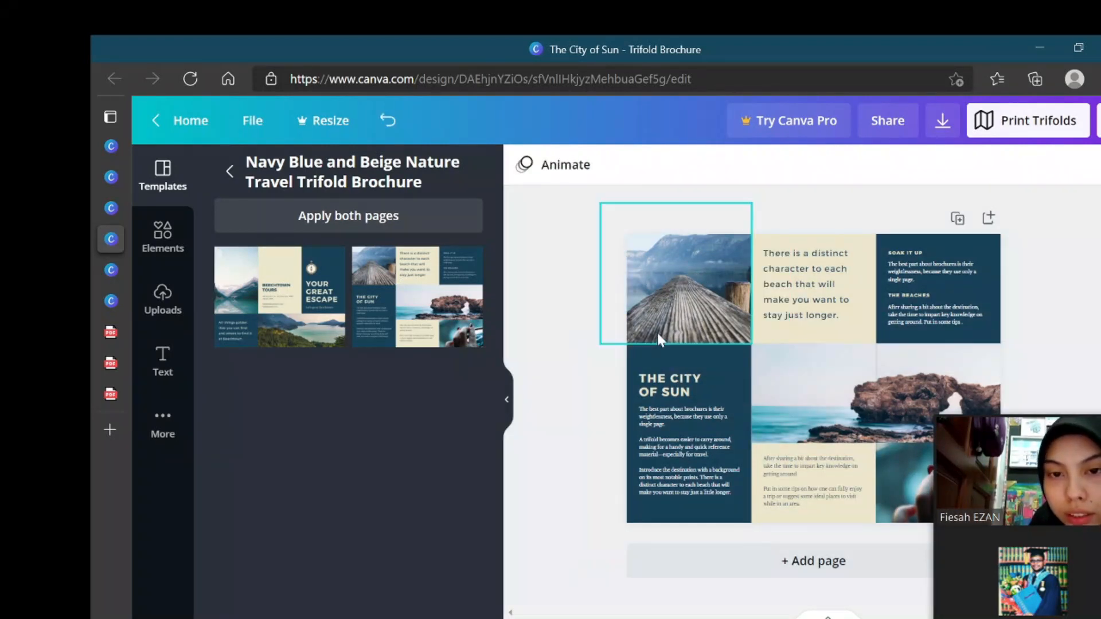
Step: Rotate the wooden pier photo and the "The City of Sun" heading about 90 degrees counterclockwise
{"action": "left_click", "coordinate": [664, 316]}
{"action": "left_click_drag", "start_coordinate": [676, 375], "coordinate": [757, 278]}
{"action": "left_click", "coordinate": [700, 373]}
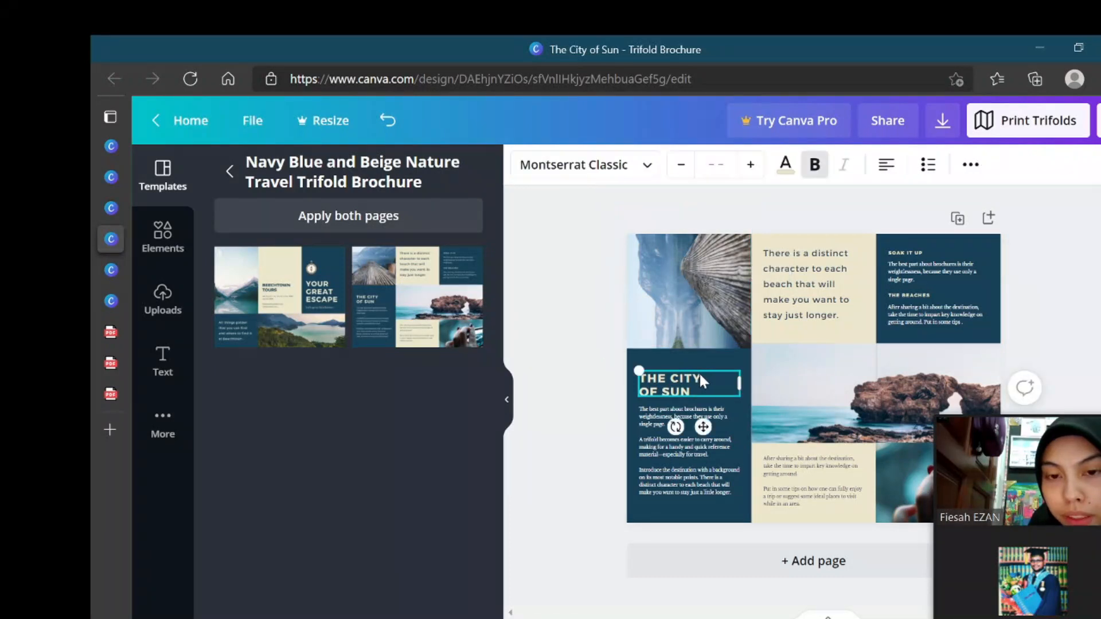
{"action": "left_click_drag", "start_coordinate": [675, 426], "coordinate": [645, 390]}
Step: Rotate the body text in the blue panel 90 degrees counterclockwise, lengthen its box and move it to the panel's right side
{"action": "left_click", "coordinate": [704, 445]}
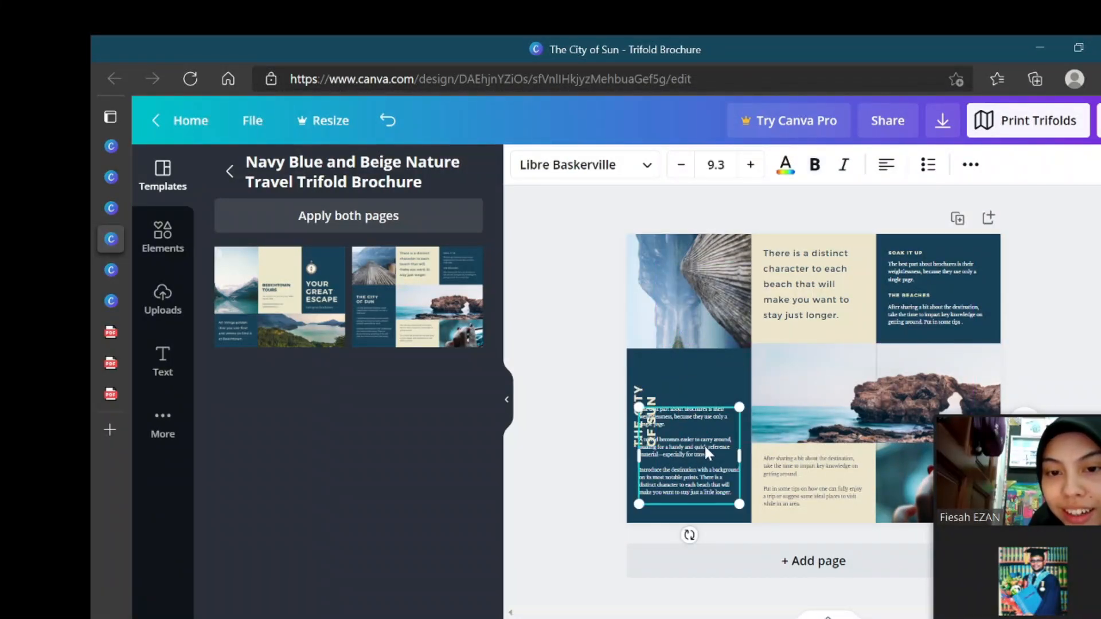
{"action": "left_click_drag", "start_coordinate": [687, 535], "coordinate": [754, 456]}
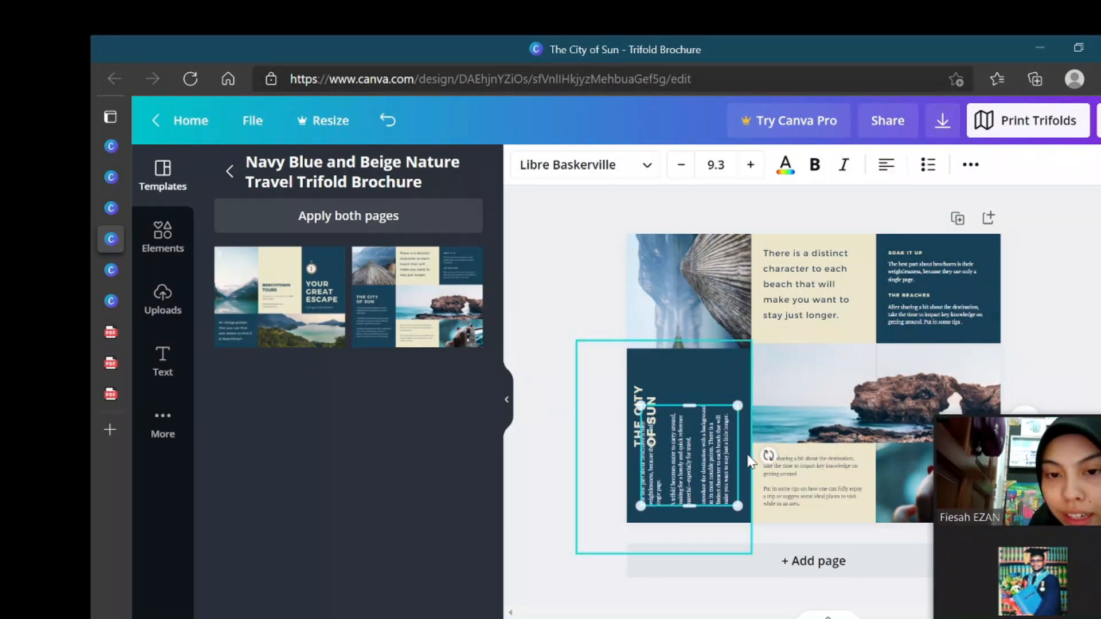
{"action": "left_click_drag", "start_coordinate": [690, 406], "coordinate": [699, 361]}
{"action": "left_click_drag", "start_coordinate": [678, 418], "coordinate": [715, 427]}
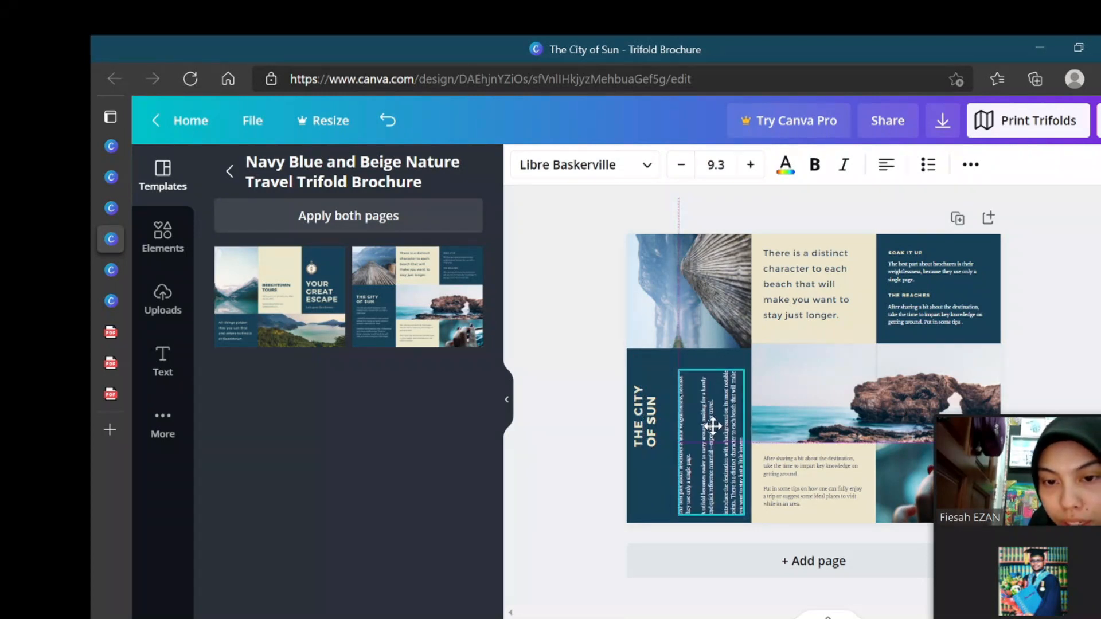
Step: Lengthen the vertical "The City of Sun" heading box to fit one line and place it upright beside the body text
{"action": "left_click", "coordinate": [648, 419]}
{"action": "left_click_drag", "start_coordinate": [648, 418], "coordinate": [648, 467]}
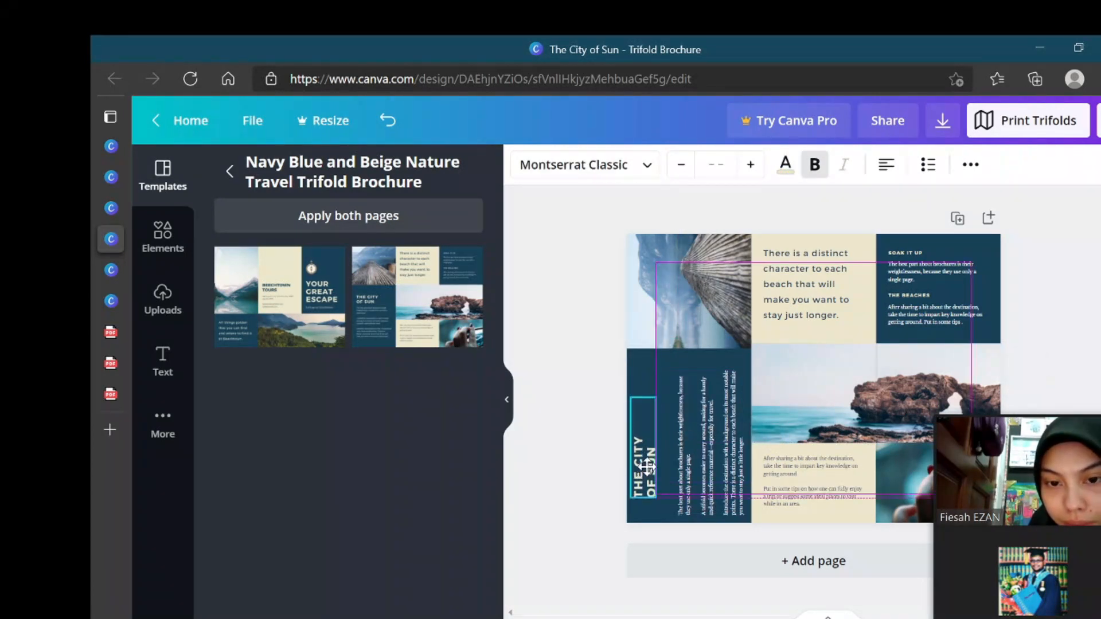
{"action": "left_click_drag", "start_coordinate": [647, 398], "coordinate": [648, 363]}
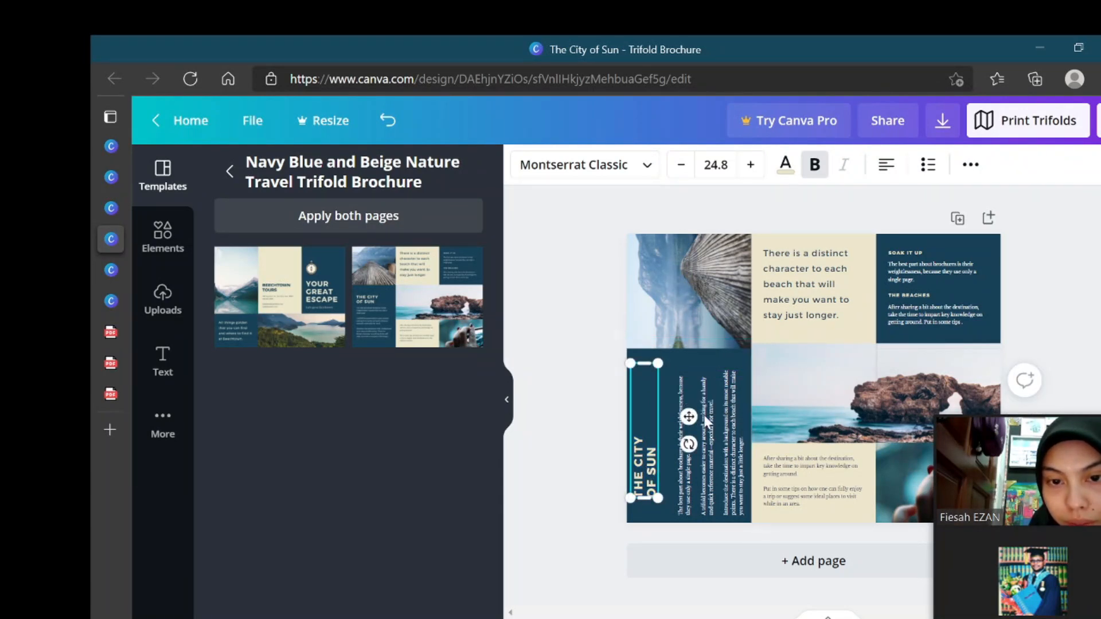
{"action": "left_click_drag", "start_coordinate": [688, 444], "coordinate": [714, 448]}
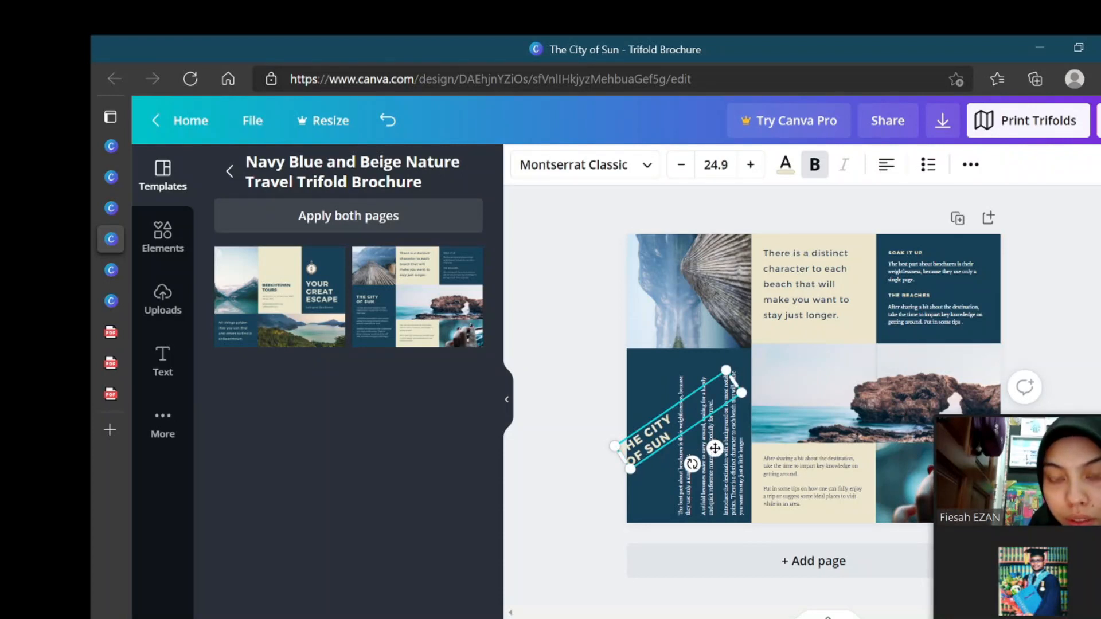
{"action": "left_click_drag", "start_coordinate": [633, 466], "coordinate": [690, 424]}
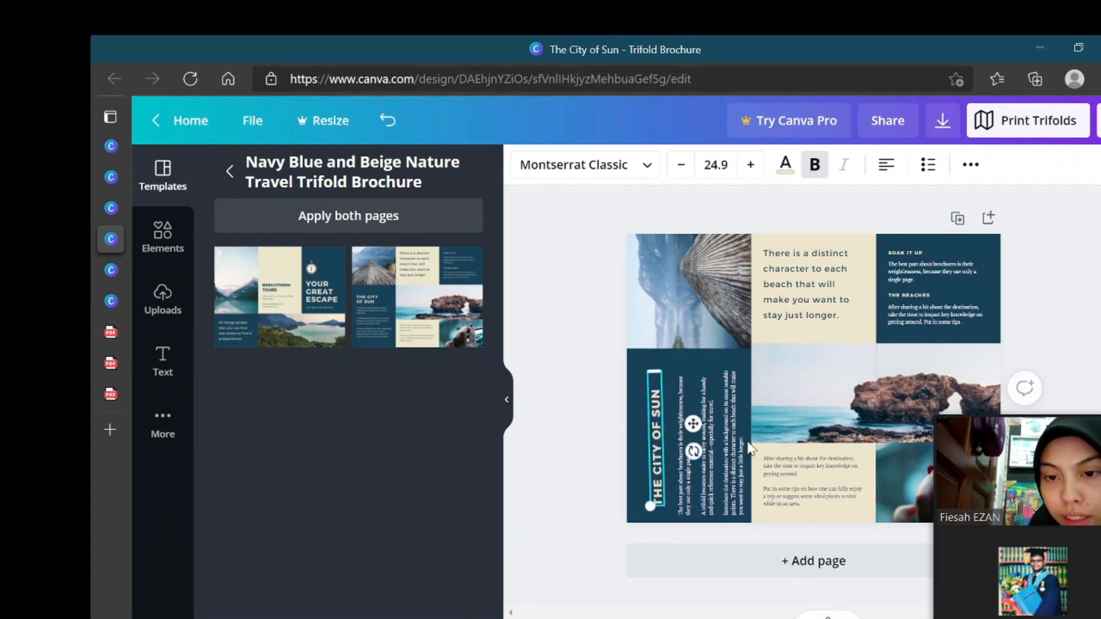
Step: Rotate the paragraph below the coast photo to near vertical, shorten its box and center it in the beige block
{"action": "left_click", "coordinate": [827, 485]}
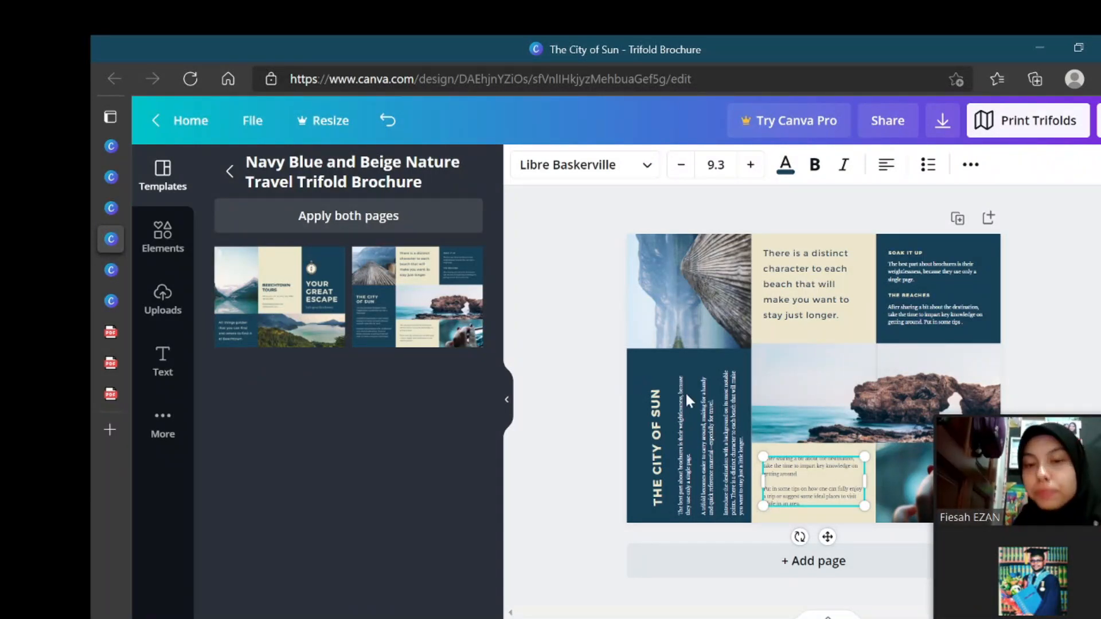
{"action": "left_click_drag", "start_coordinate": [799, 537], "coordinate": [846, 500]}
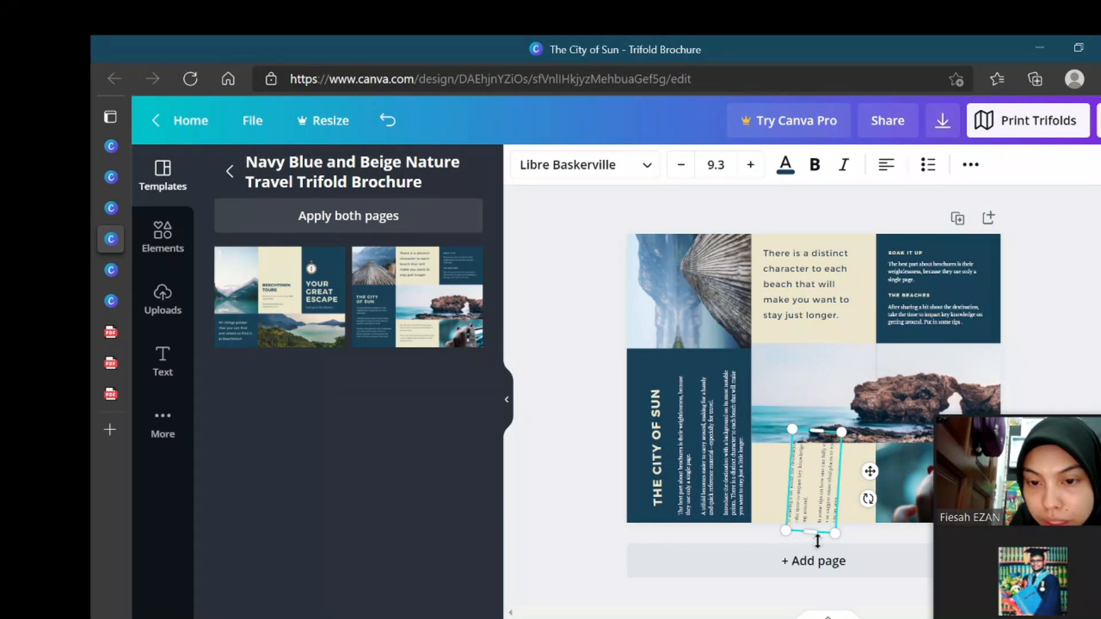
{"action": "left_click_drag", "start_coordinate": [814, 533], "coordinate": [813, 515]}
{"action": "left_click_drag", "start_coordinate": [817, 431], "coordinate": [818, 463]}
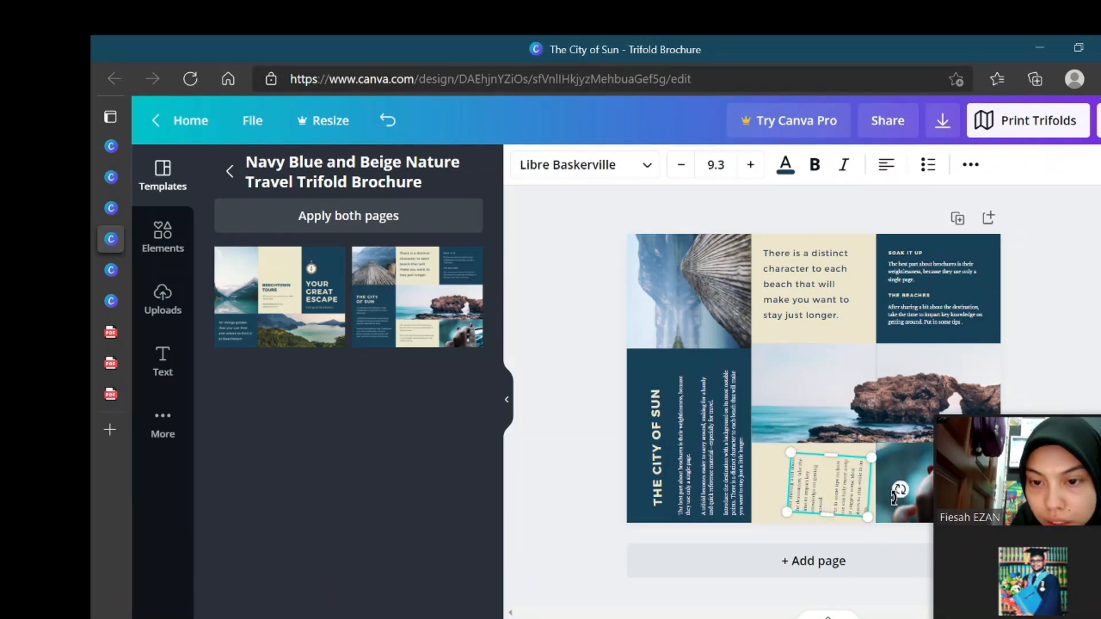
{"action": "left_click_drag", "start_coordinate": [901, 489], "coordinate": [902, 488]}
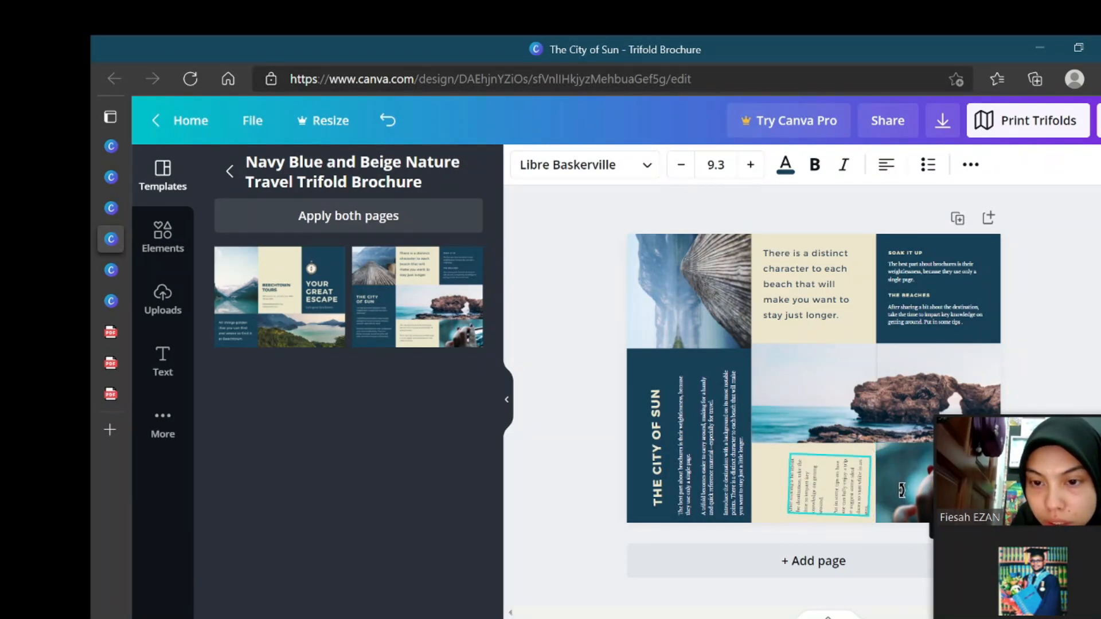
{"action": "left_click_drag", "start_coordinate": [835, 487], "coordinate": [818, 488]}
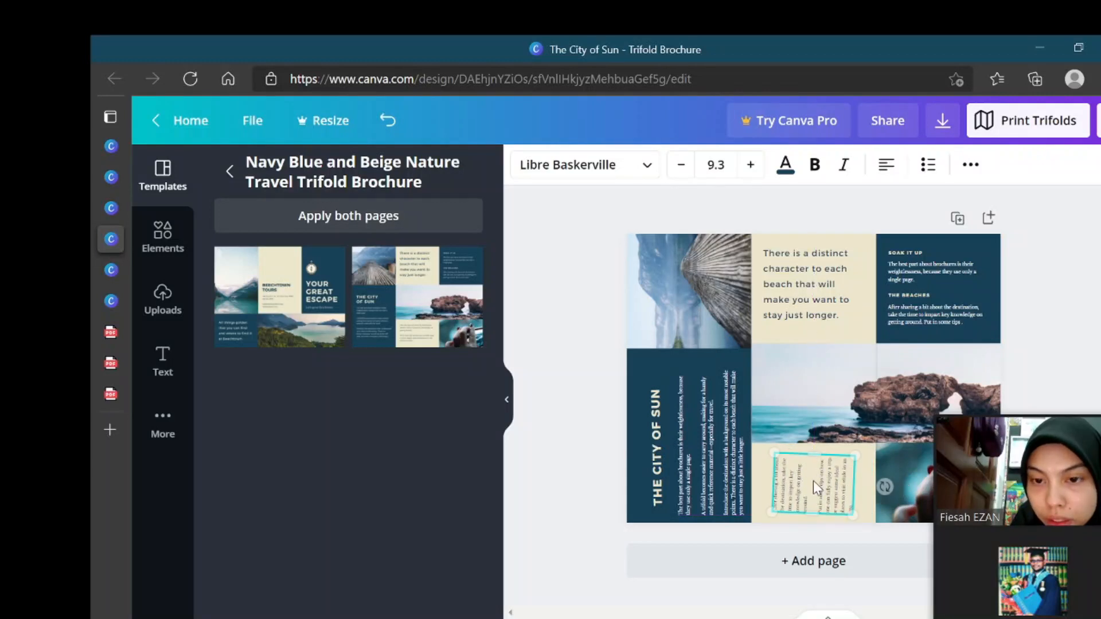
Step: Straighten the paragraph below the coast photo to vertical and rotate the "There is a distinct character" text 90 degrees counterclockwise
{"action": "left_click_drag", "start_coordinate": [885, 486], "coordinate": [887, 483]}
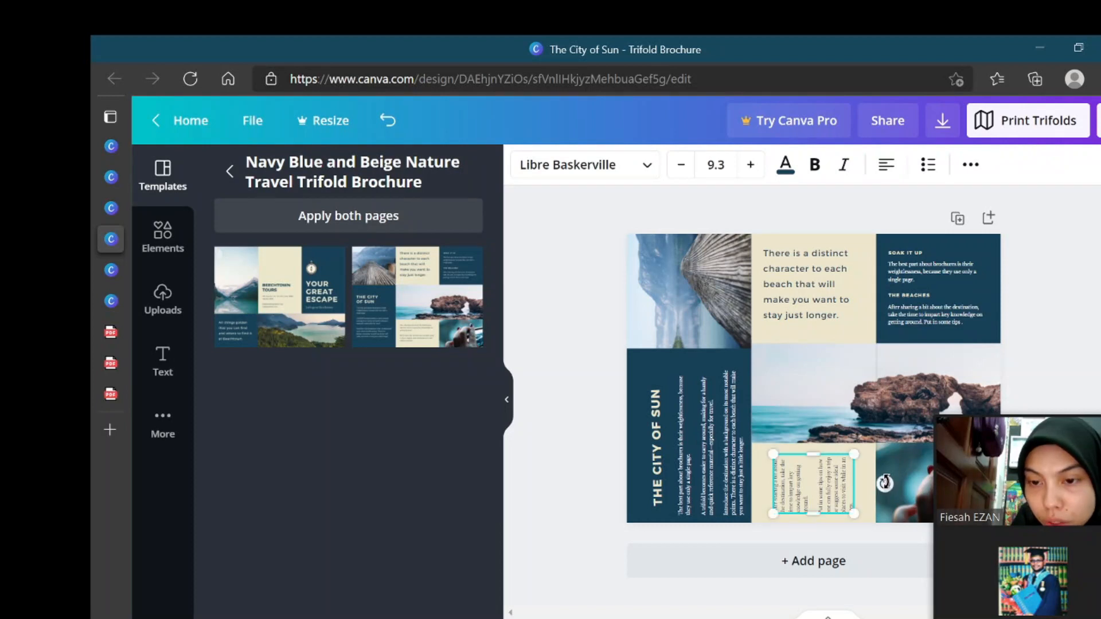
{"action": "left_click", "coordinate": [827, 302]}
{"action": "left_click_drag", "start_coordinate": [813, 350], "coordinate": [887, 281]}
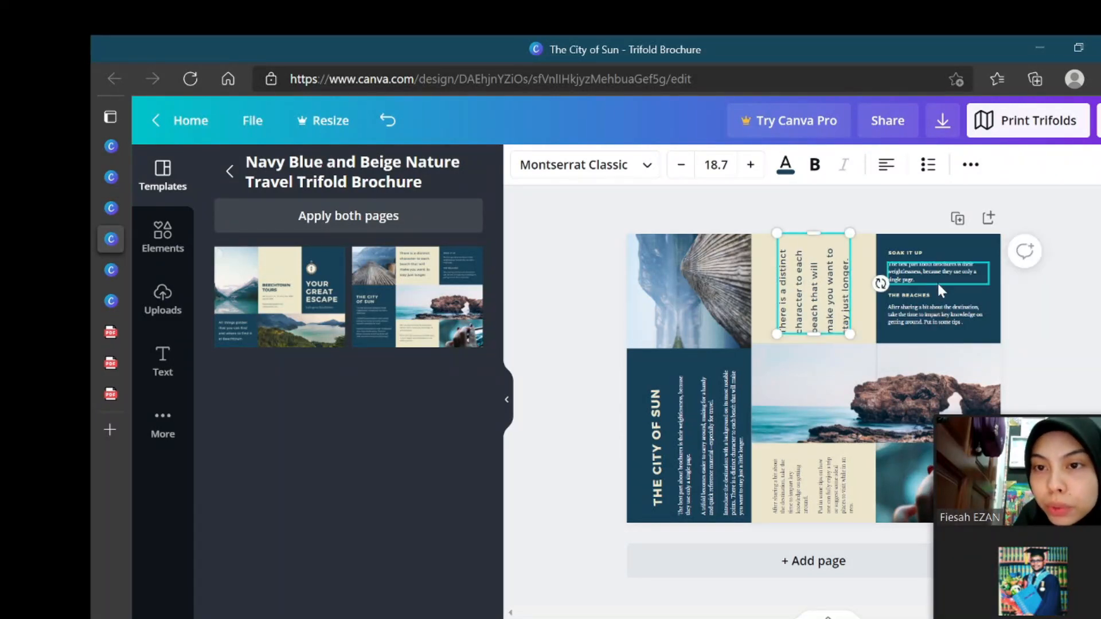
Step: Delete the "Soak It Up" and "The Beaches" headings and their paragraphs from the upper blue panel
{"action": "left_click", "coordinate": [935, 283]}
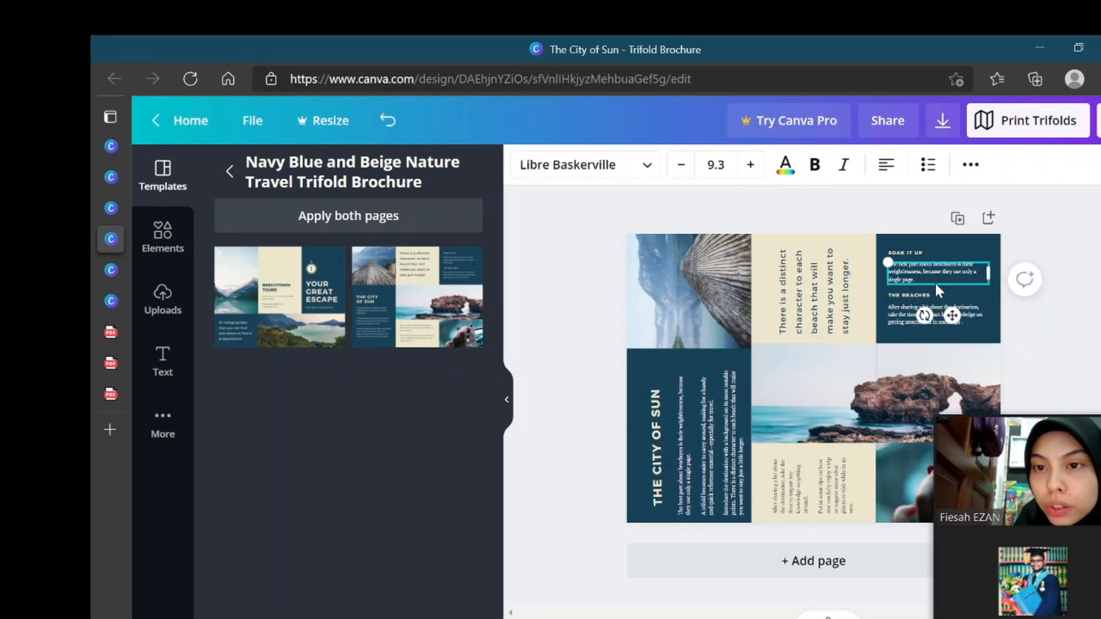
{"action": "left_click", "coordinate": [907, 250]}
{"action": "key", "text": "Delete"}
{"action": "left_click", "coordinate": [908, 268]}
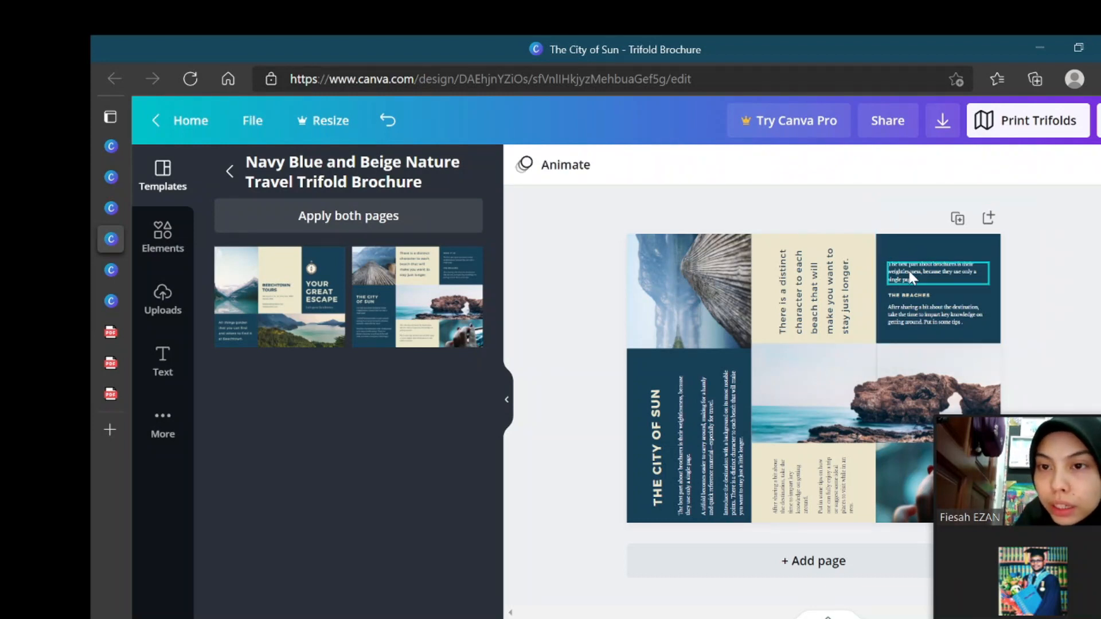
{"action": "key", "text": "Delete"}
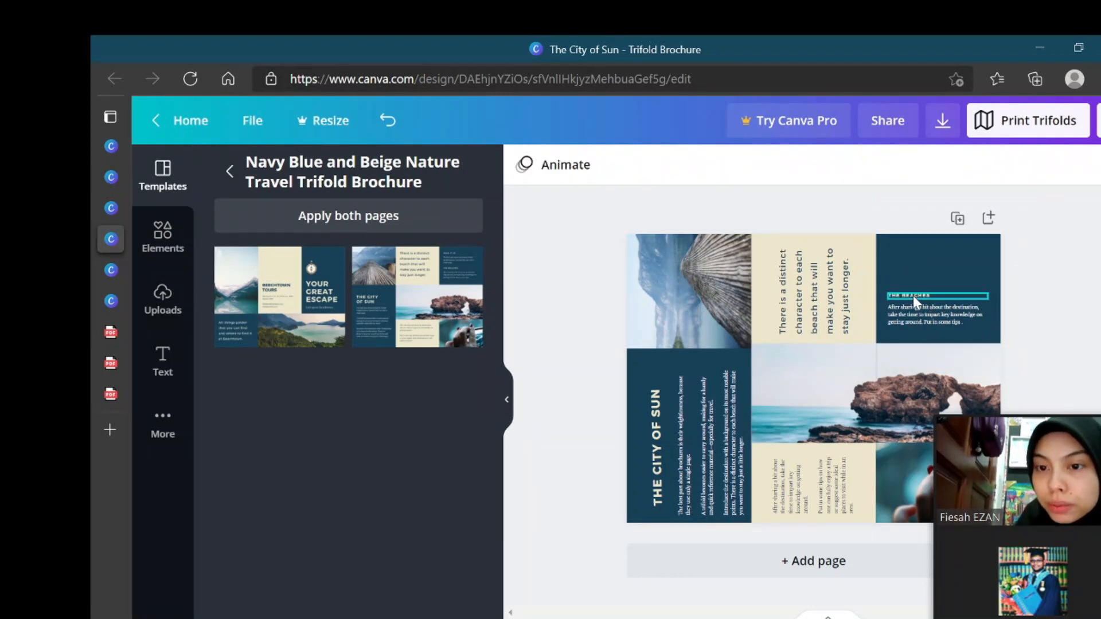
{"action": "left_click", "coordinate": [913, 295]}
{"action": "key", "text": "Delete"}
{"action": "left_click", "coordinate": [914, 309]}
{"action": "key", "text": "Delete"}
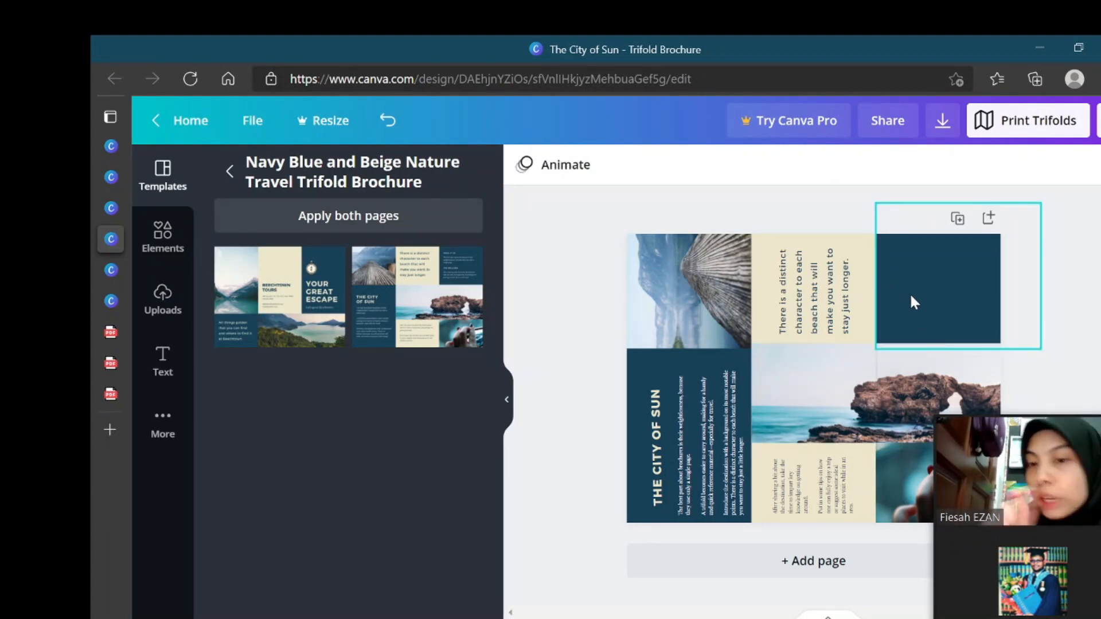
{"action": "left_click", "coordinate": [832, 392]}
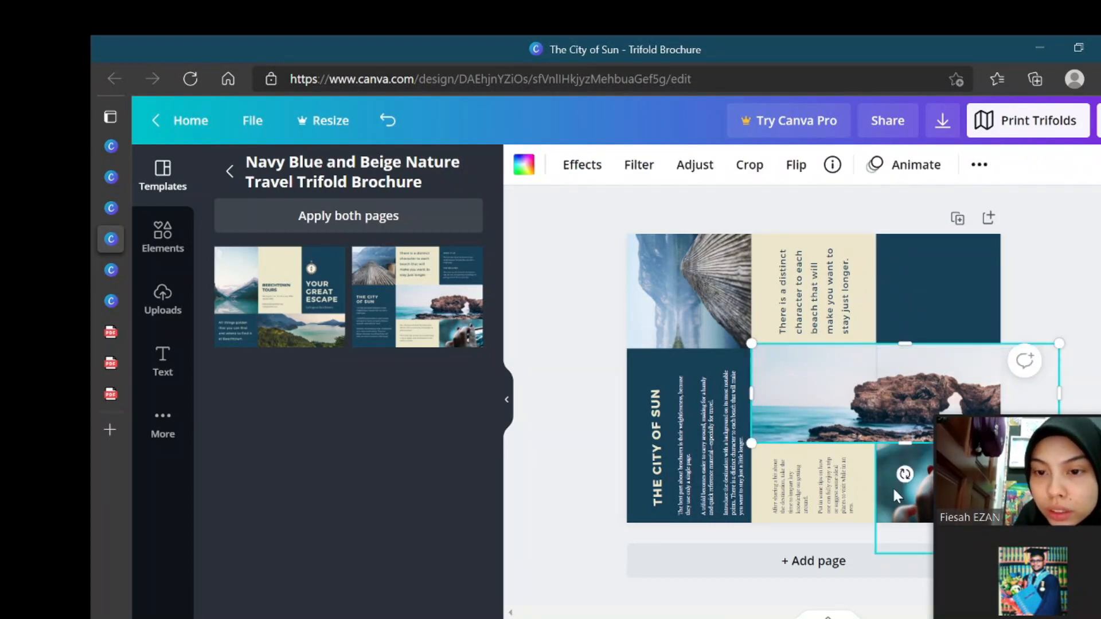
{"action": "mouse_move", "coordinate": [1073, 427]}
{"action": "left_click_drag", "start_coordinate": [1058, 407], "coordinate": [668, 419]}
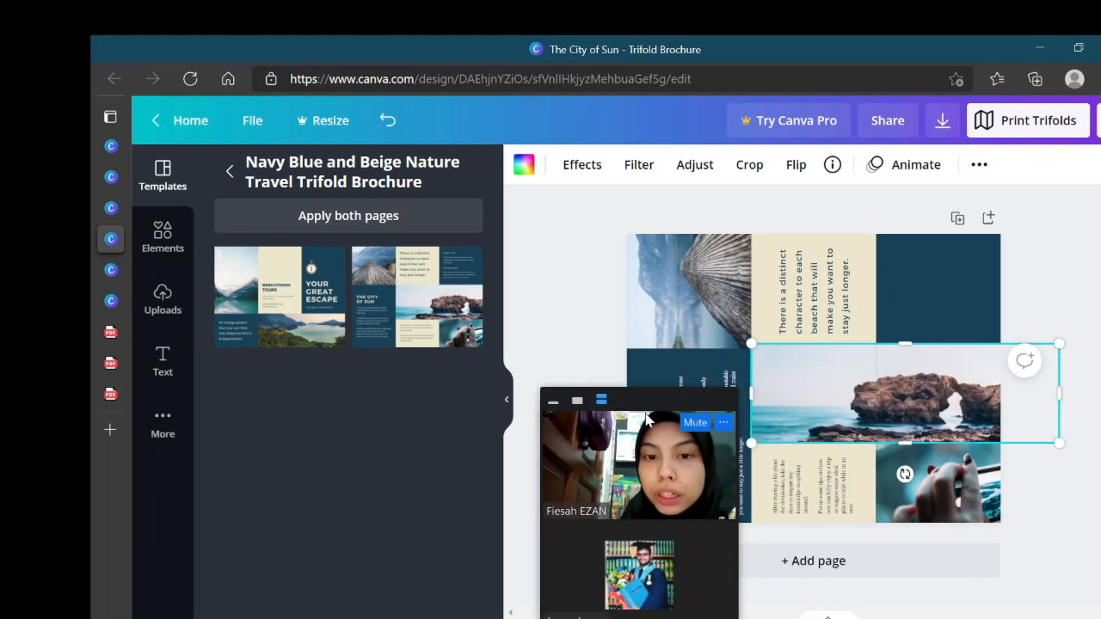
{"action": "left_click_drag", "start_coordinate": [686, 401], "coordinate": [1037, 399]}
{"action": "left_click", "coordinate": [1048, 303]}
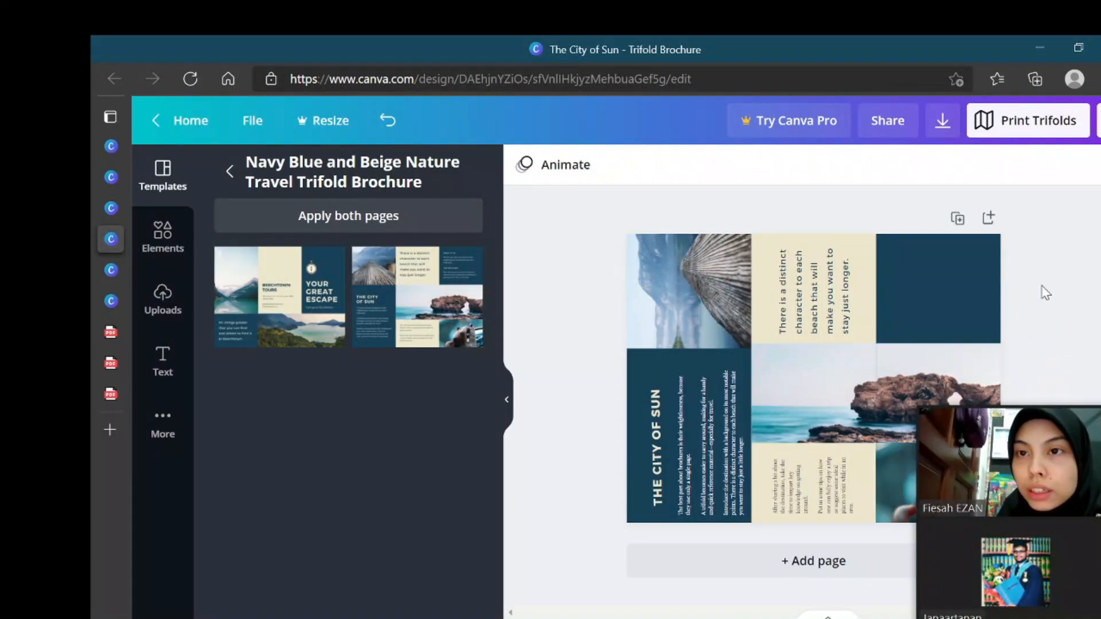
Step: Download the brochure as a PDF Print file and dismiss the design-sharing offer
{"action": "left_click", "coordinate": [946, 121]}
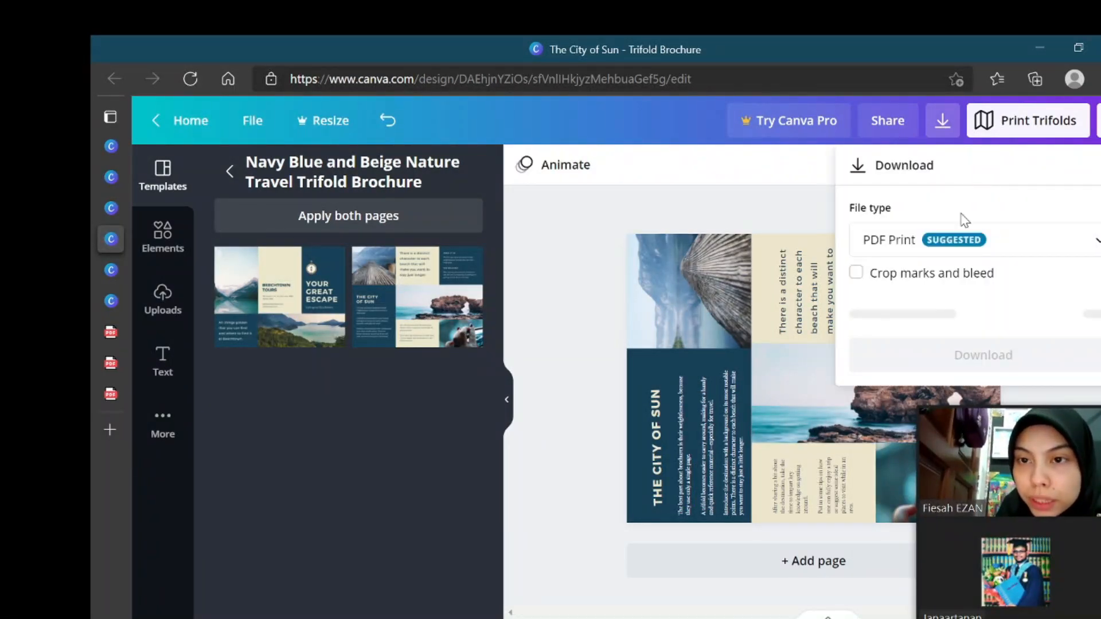
{"action": "left_click", "coordinate": [955, 322]}
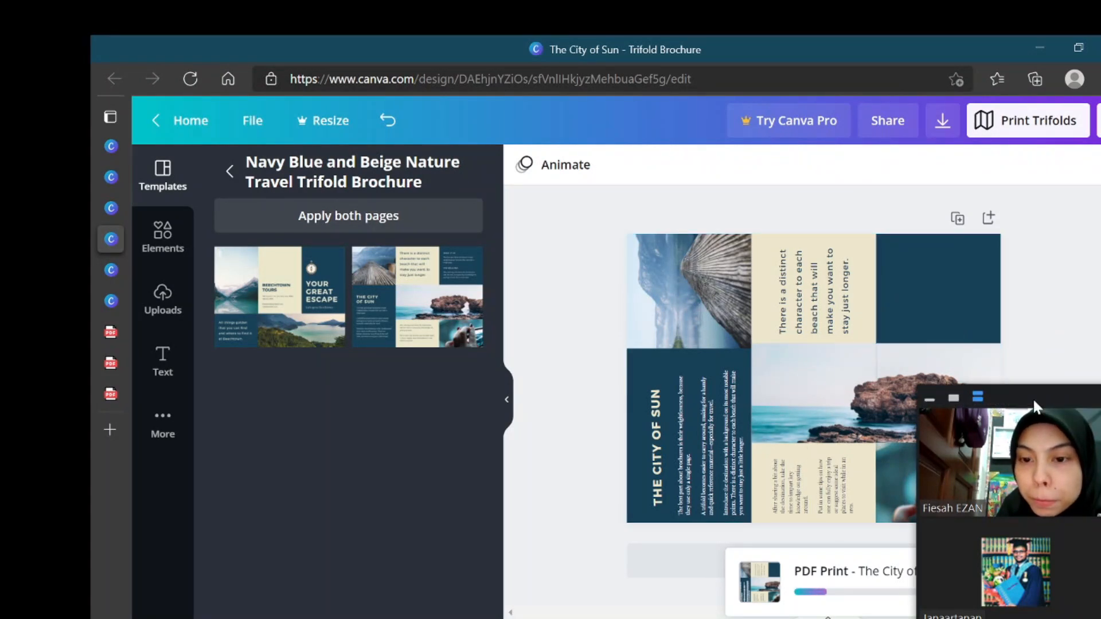
{"action": "left_click_drag", "start_coordinate": [1033, 397], "coordinate": [1043, 227]}
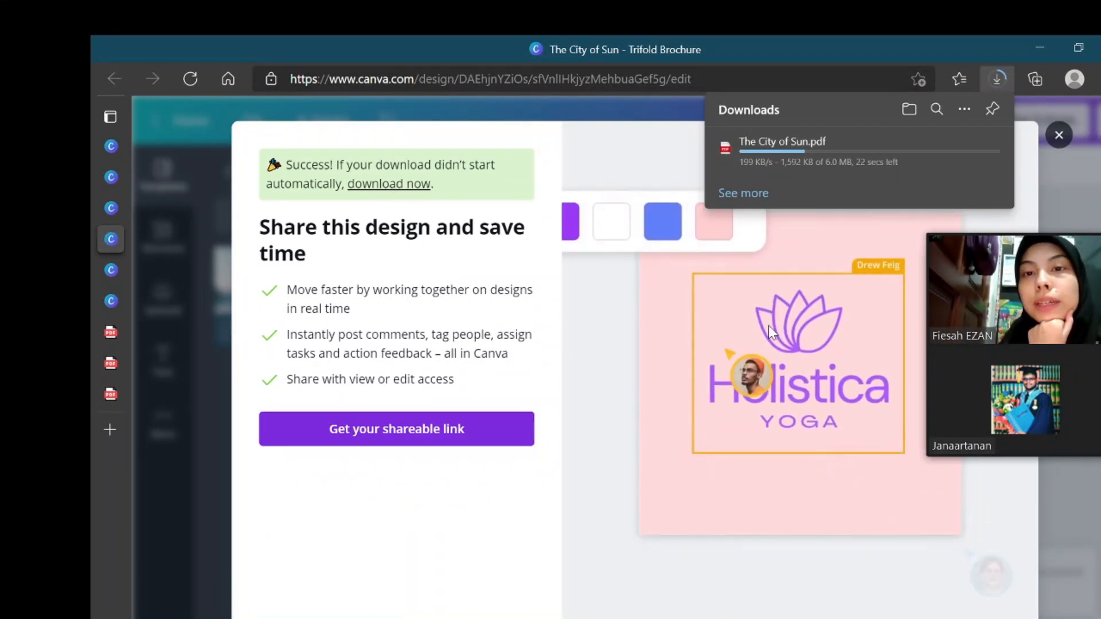
{"action": "left_click", "coordinate": [1059, 135]}
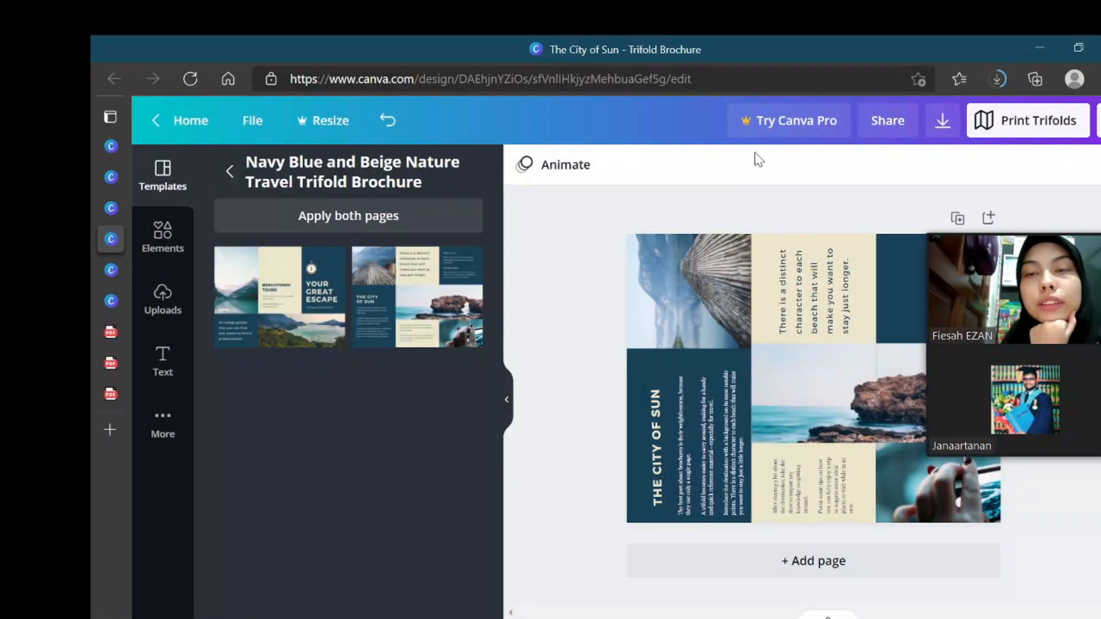
Step: Open the downloaded The City of Sun.pdf, rotate it 90 degrees clockwise and fit the page to the window
{"action": "left_click", "coordinate": [997, 79]}
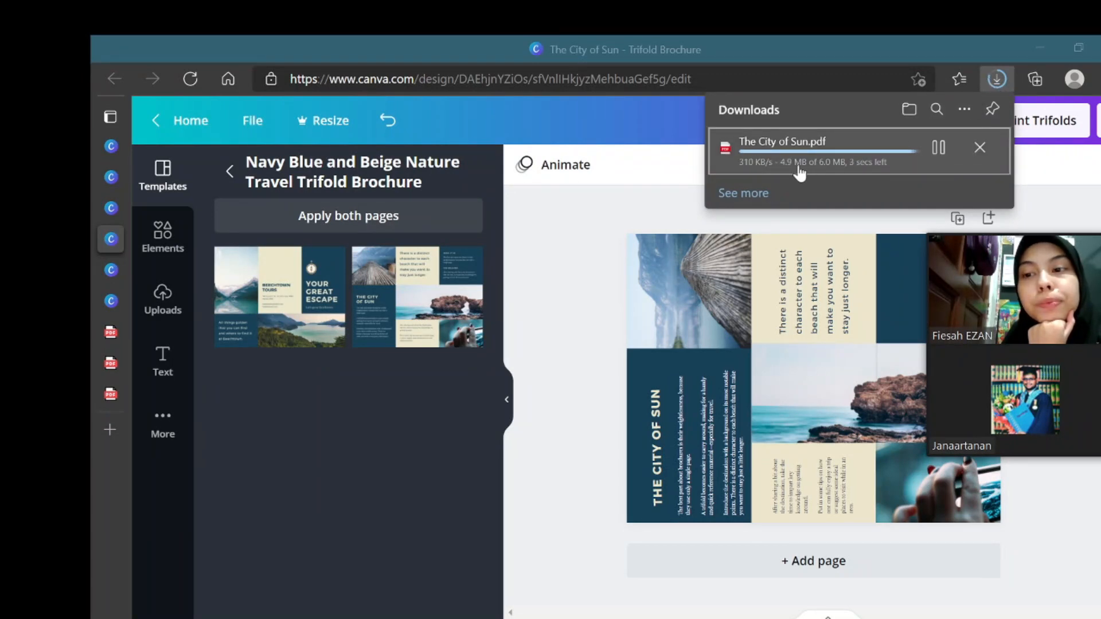
{"action": "left_click", "coordinate": [757, 155]}
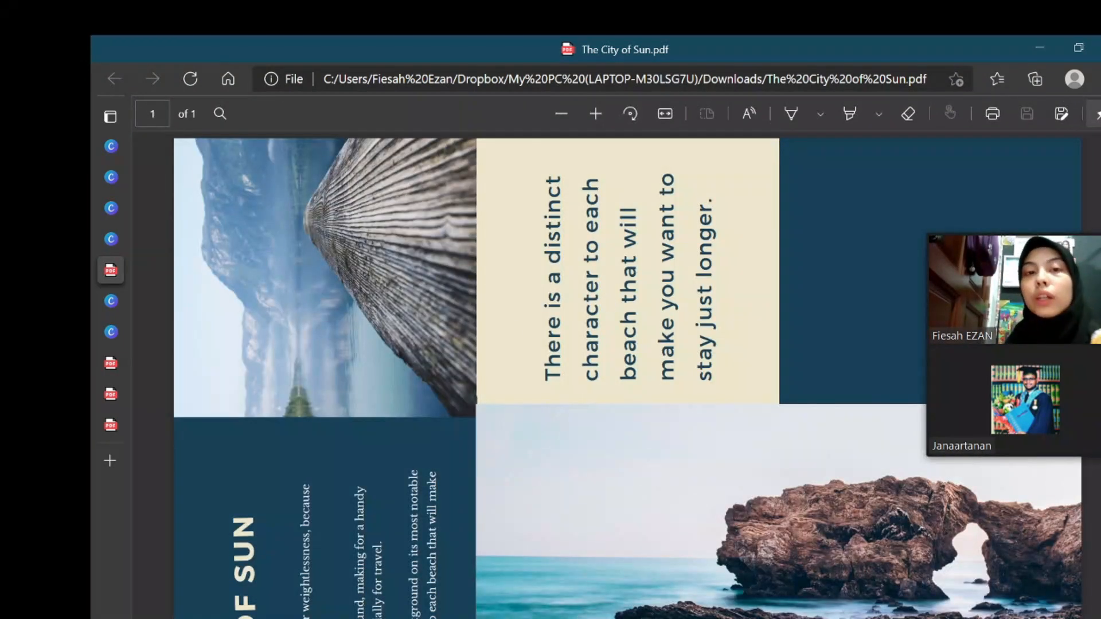
{"action": "left_click", "coordinate": [668, 102]}
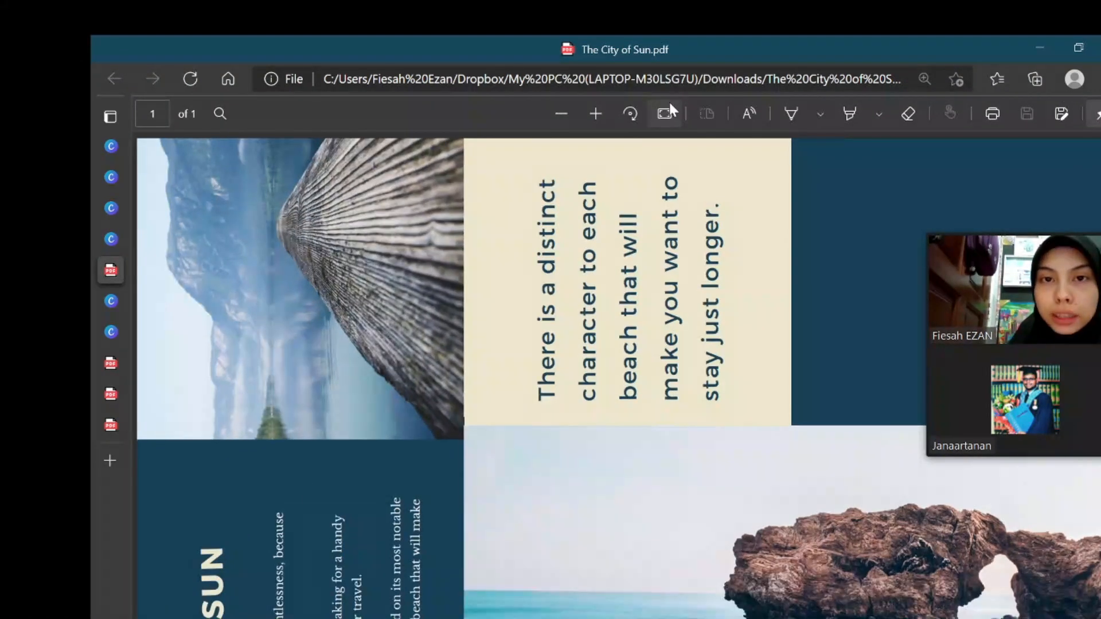
{"action": "left_click", "coordinate": [633, 113]}
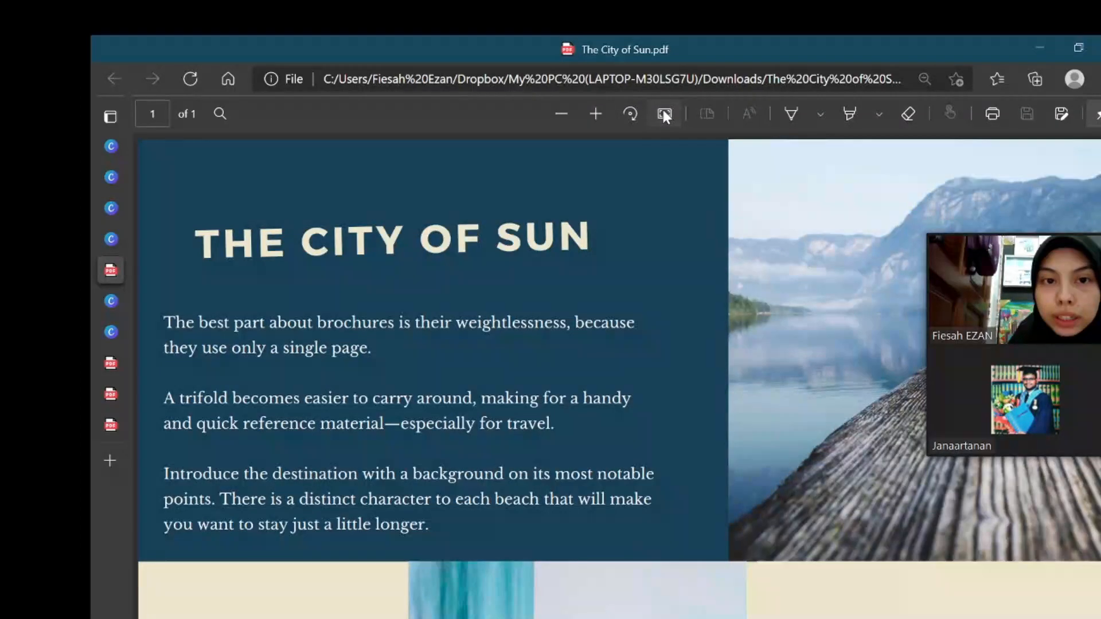
{"action": "left_click", "coordinate": [662, 109]}
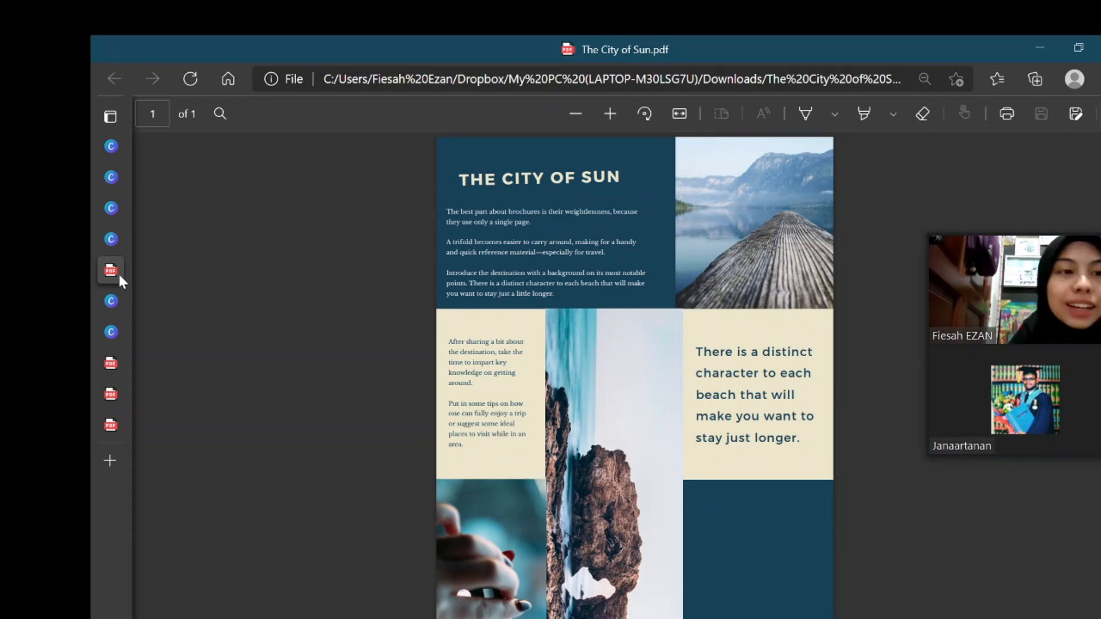
Step: Close two spare Canva home tabs and the untitled card and poster design tabs
{"action": "mouse_move", "coordinate": [118, 272]}
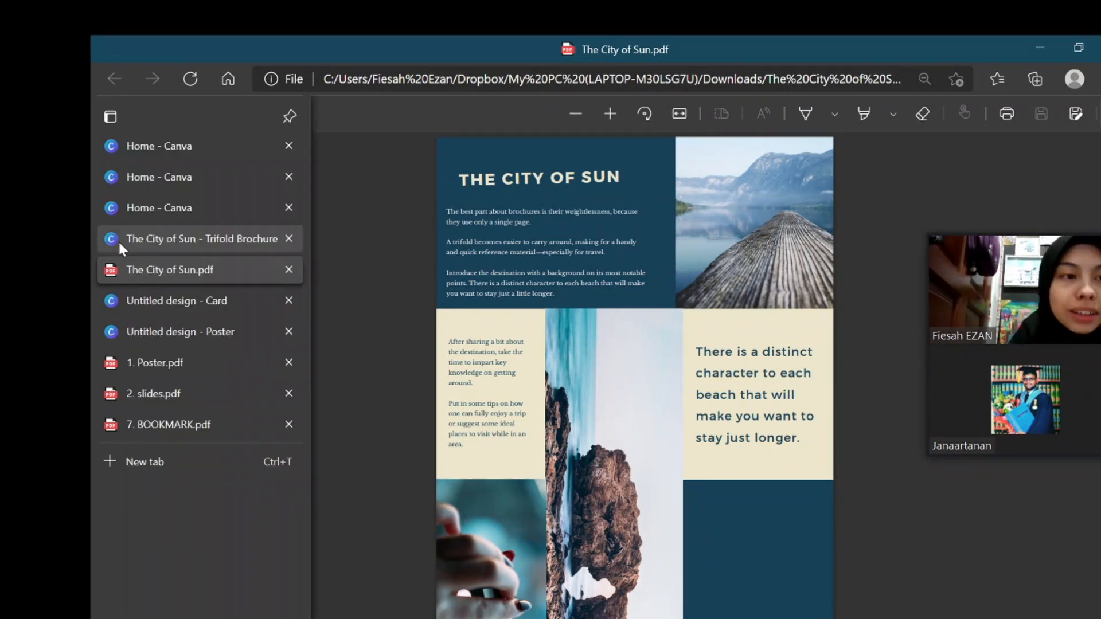
{"action": "left_click", "coordinate": [290, 207]}
{"action": "left_click", "coordinate": [292, 181]}
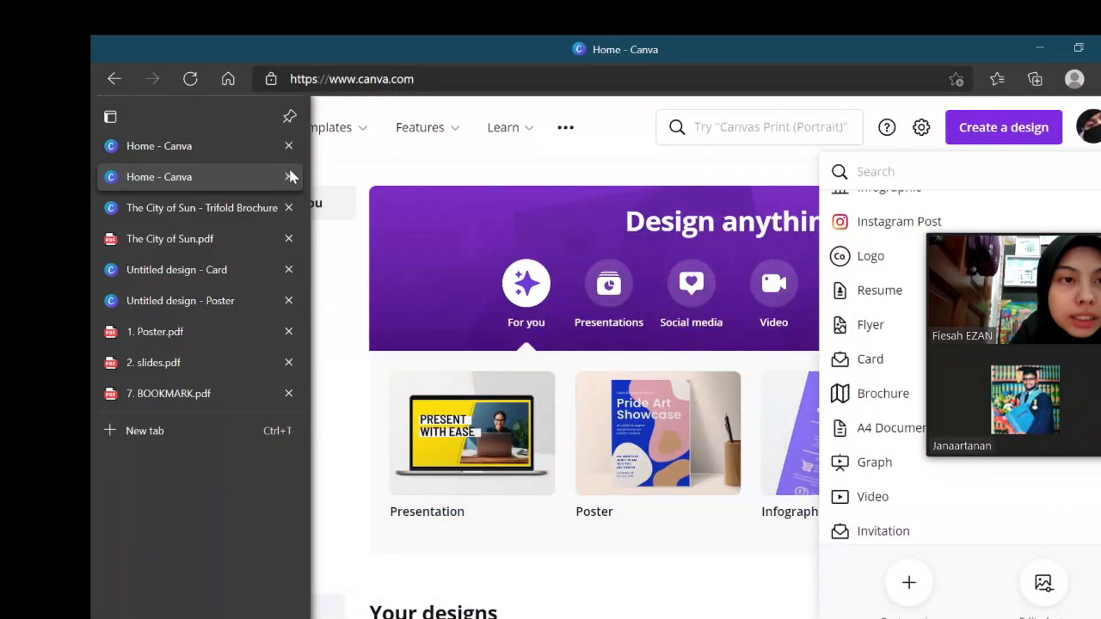
{"action": "left_click", "coordinate": [289, 177]}
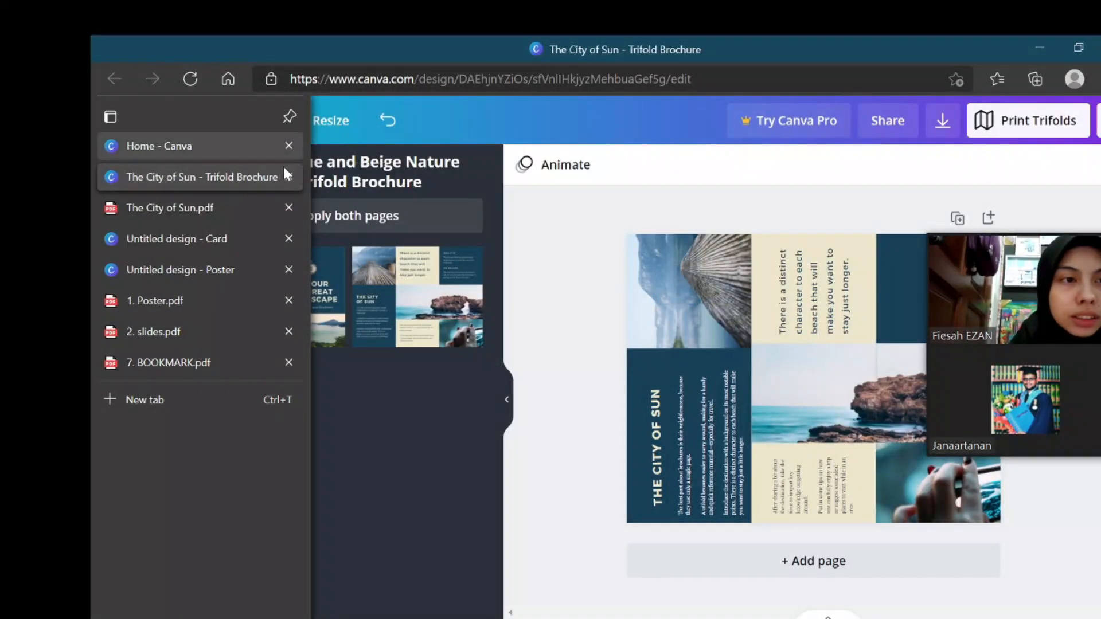
{"action": "left_click", "coordinate": [290, 240]}
{"action": "left_click", "coordinate": [290, 241]}
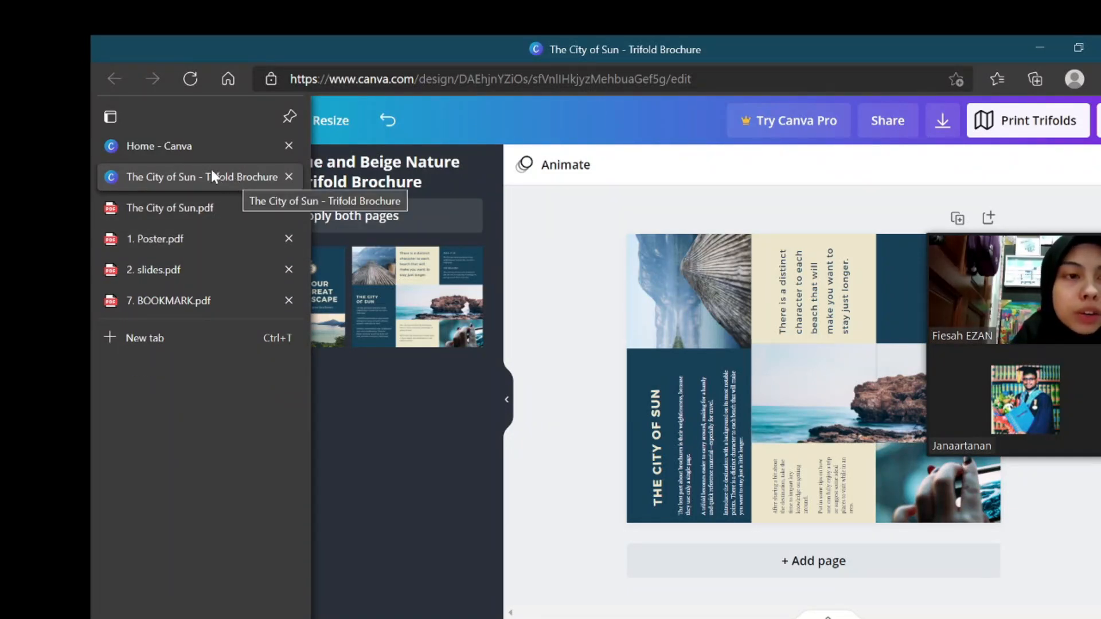
Step: Return to the Canva home page and create a new Certificate design
{"action": "left_click", "coordinate": [186, 148]}
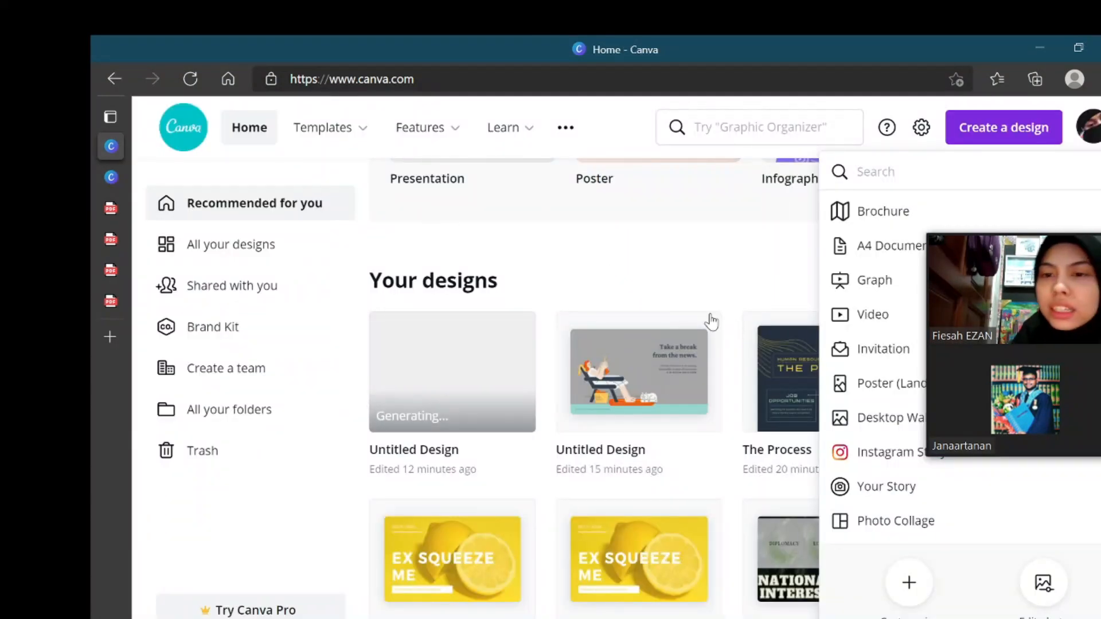
{"action": "scroll", "coordinate": [847, 408], "scroll_direction": "down", "scroll_amount": 3}
{"action": "scroll", "coordinate": [848, 408], "scroll_direction": "down", "scroll_amount": 4}
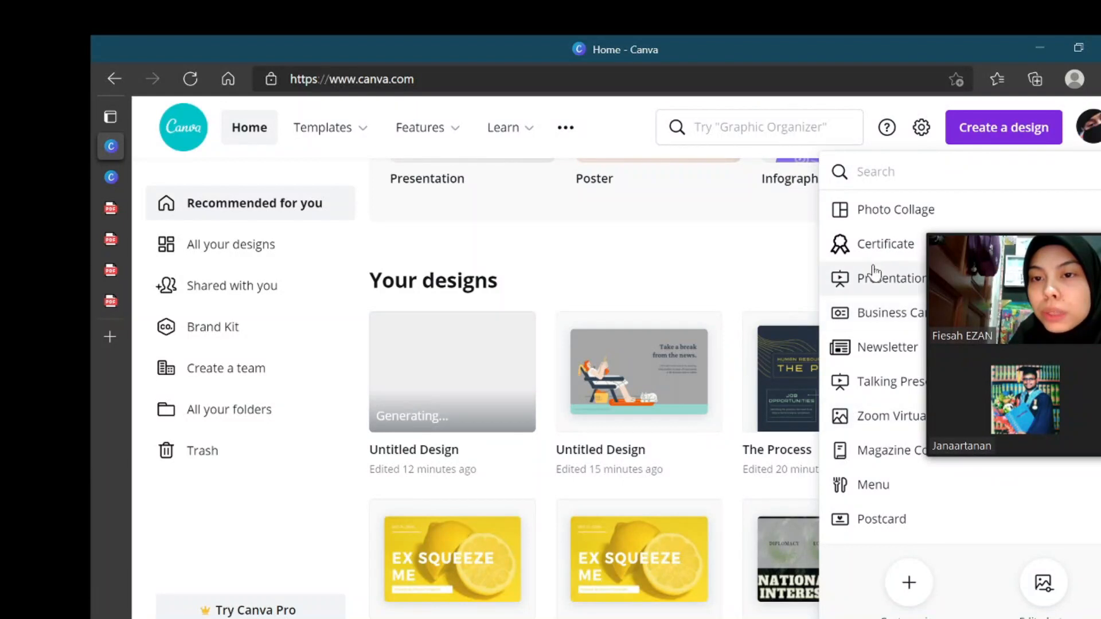
{"action": "left_click", "coordinate": [876, 246]}
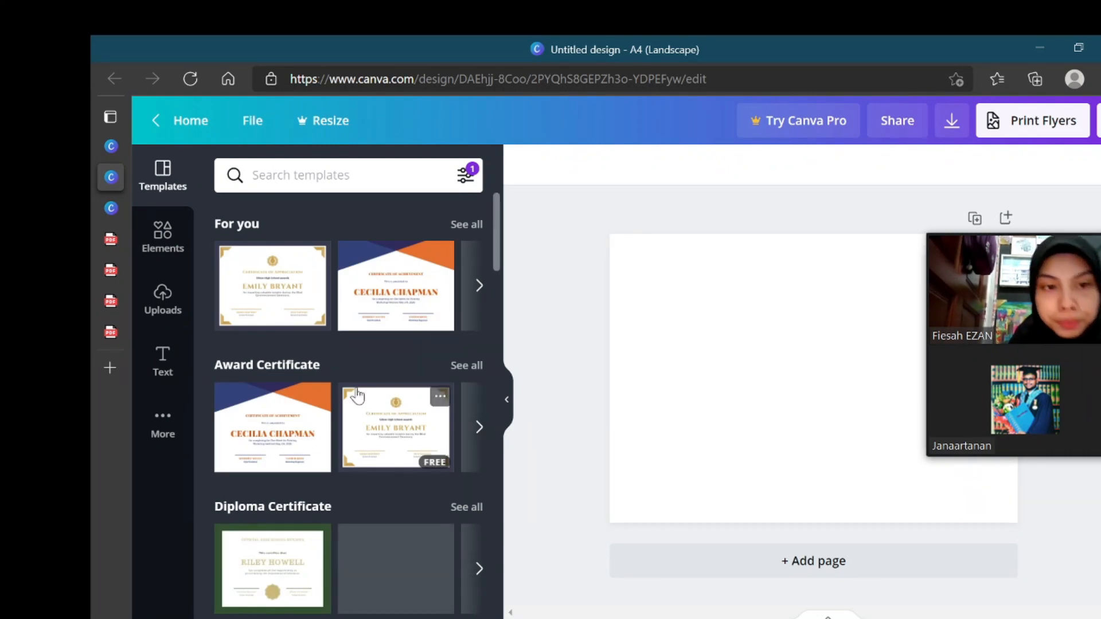
Step: Apply the yellow fruit-patterned template from the Appreciation Certificate category to the blank page
{"action": "scroll", "coordinate": [356, 394], "scroll_direction": "down", "scroll_amount": 1}
{"action": "scroll", "coordinate": [356, 394], "scroll_direction": "right", "scroll_amount": 3}
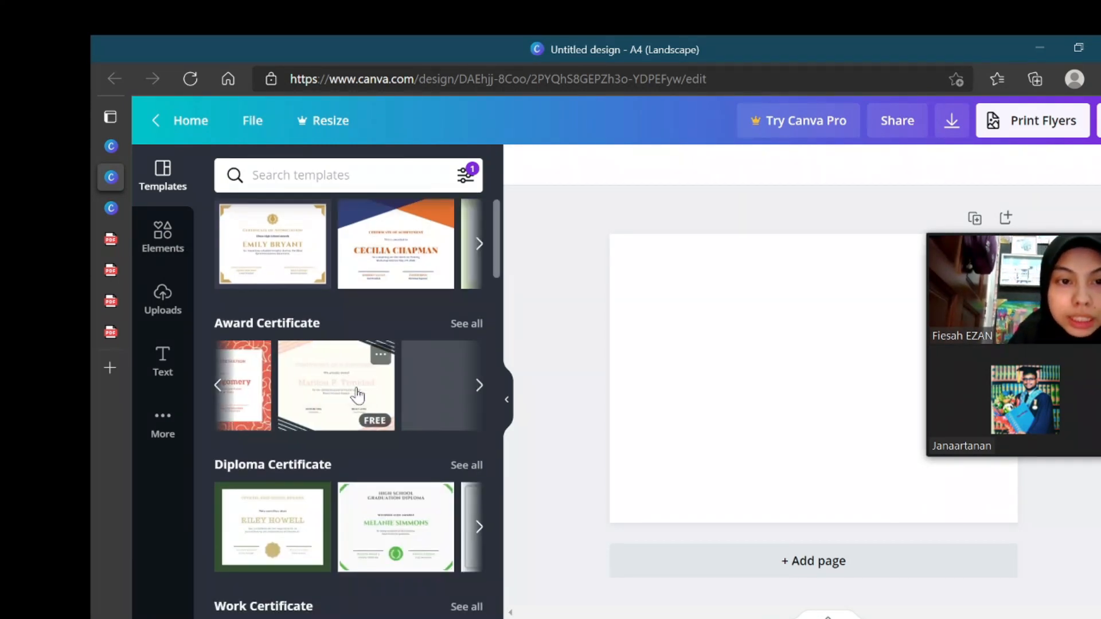
{"action": "scroll", "coordinate": [357, 395], "scroll_direction": "right", "scroll_amount": 1}
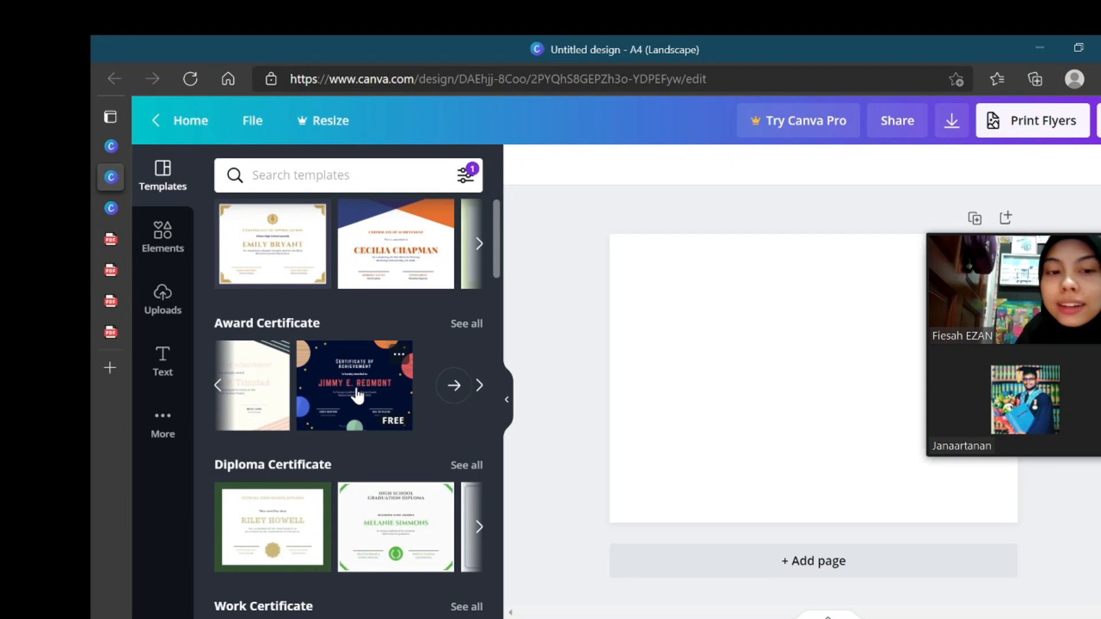
{"action": "scroll", "coordinate": [357, 394], "scroll_direction": "down", "scroll_amount": 7}
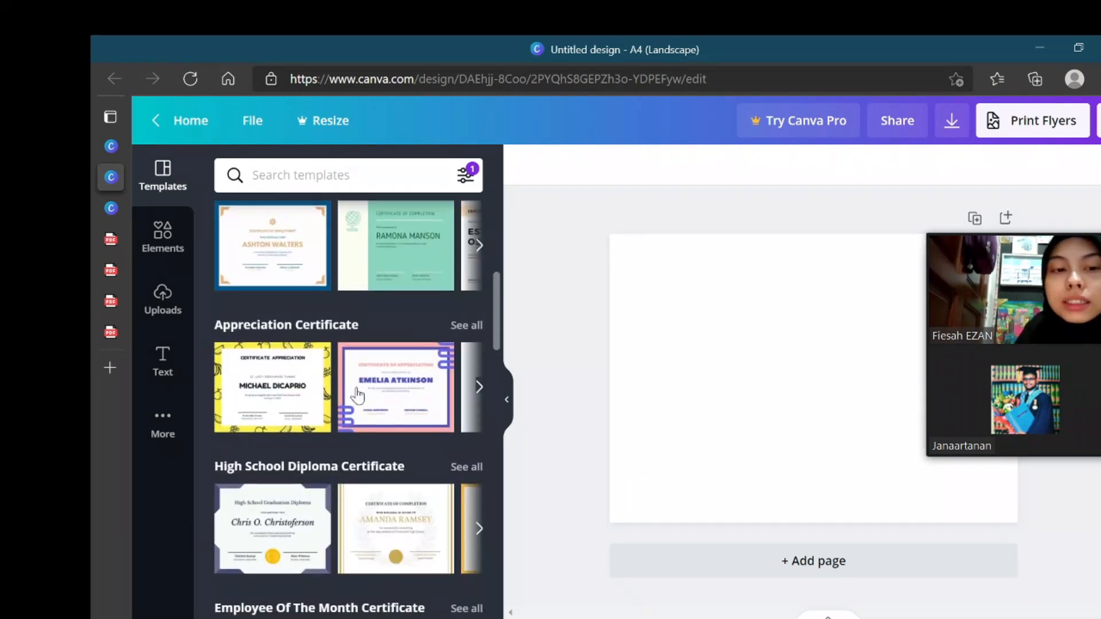
{"action": "left_click", "coordinate": [264, 383]}
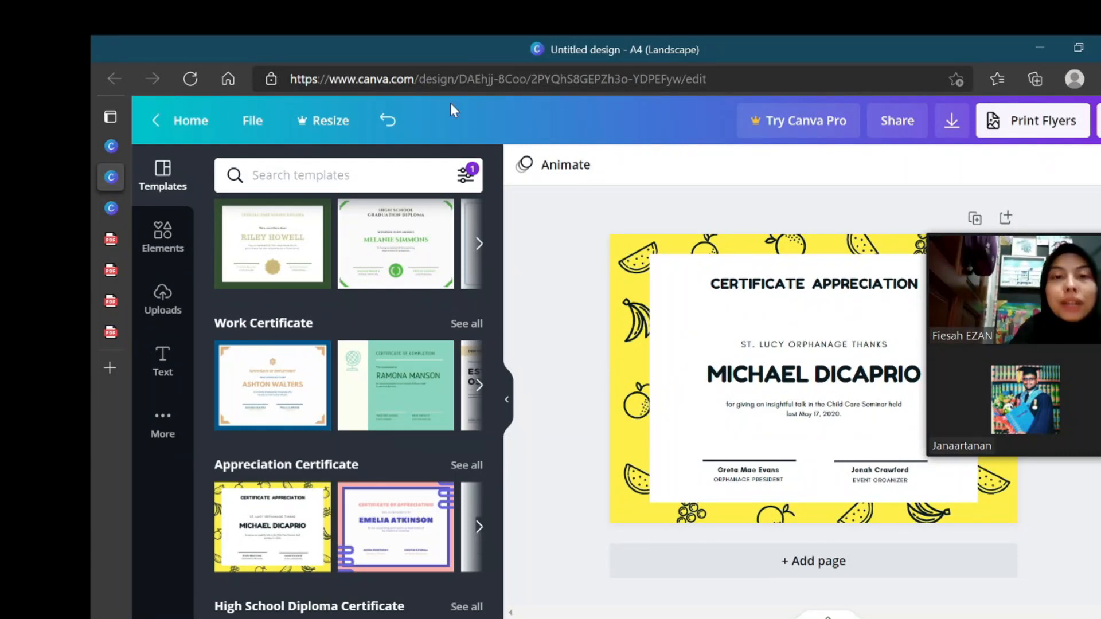
Step: Search the templates for "lgbt" and apply the pink and purple Appreciation Certificate template to the page
{"action": "left_click", "coordinate": [332, 175]}
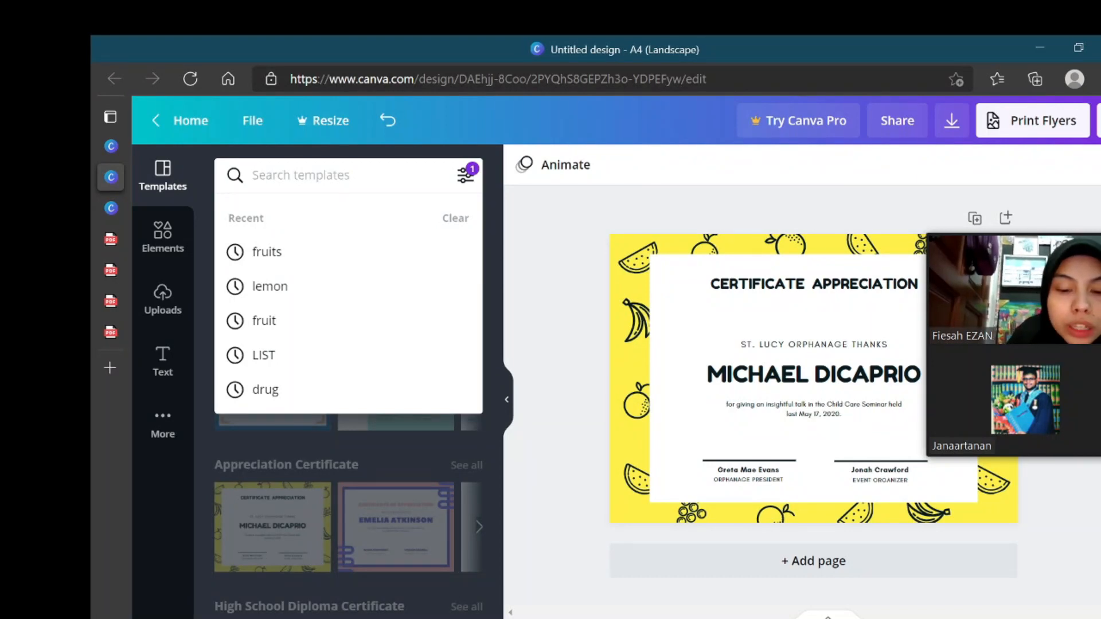
{"action": "type", "text": "lgbt"}
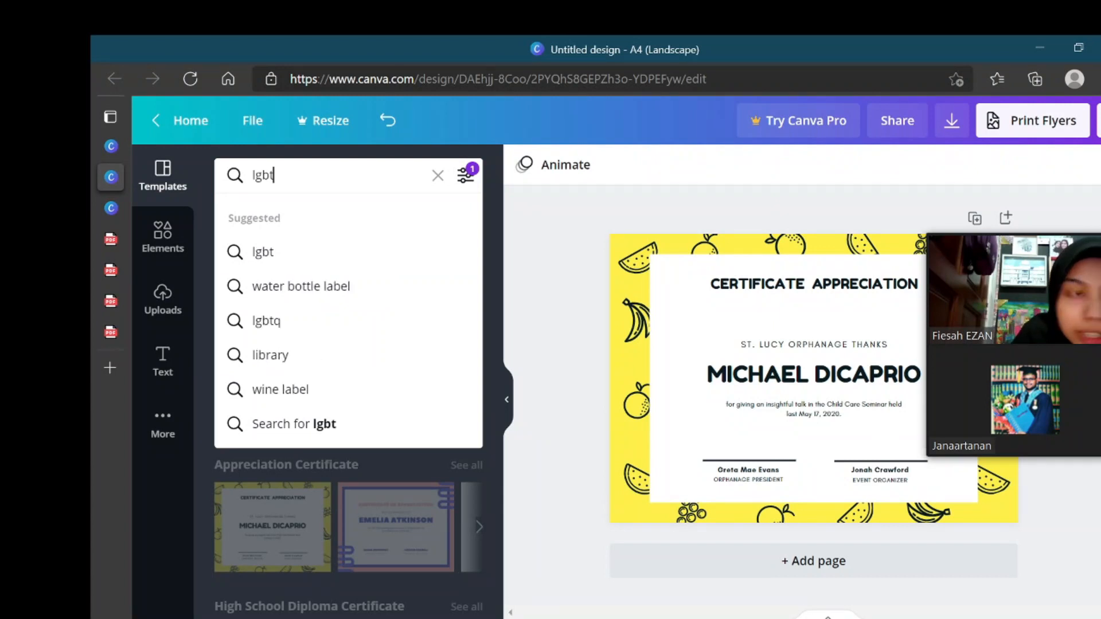
{"action": "key", "text": "Return"}
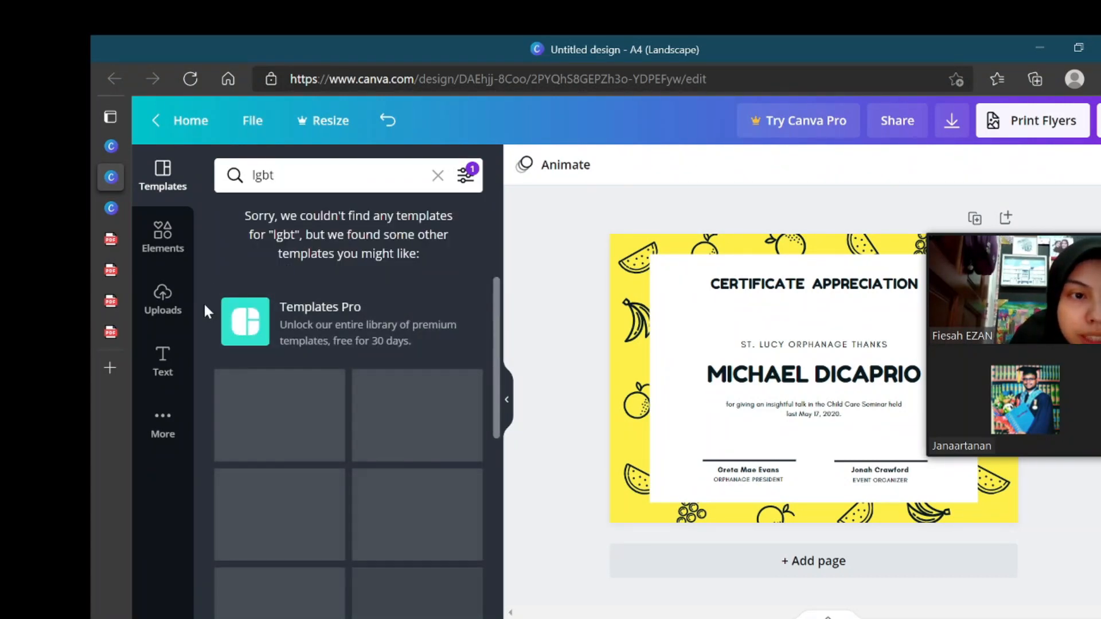
{"action": "scroll", "coordinate": [213, 356], "scroll_direction": "down", "scroll_amount": 5}
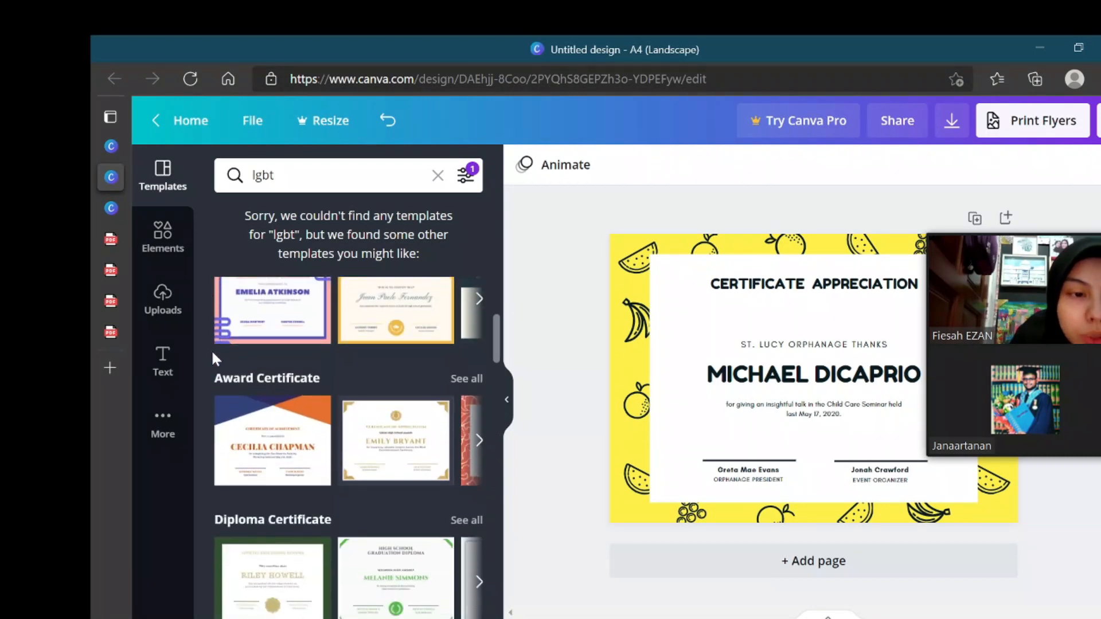
{"action": "scroll", "coordinate": [212, 353], "scroll_direction": "down", "scroll_amount": 5}
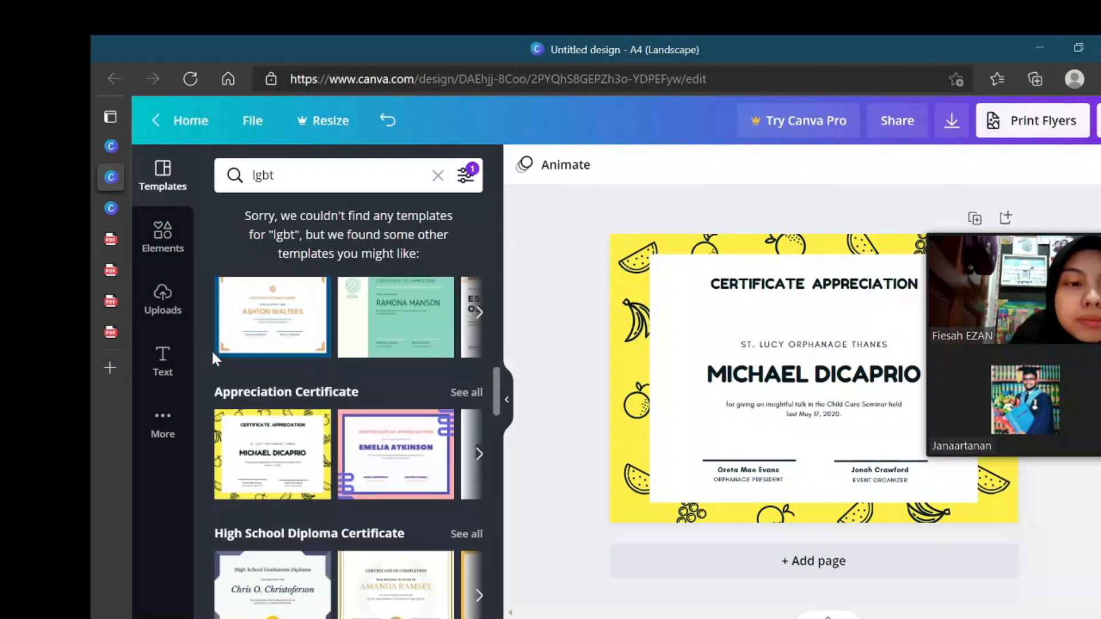
{"action": "scroll", "coordinate": [379, 459], "scroll_direction": "right", "scroll_amount": 2}
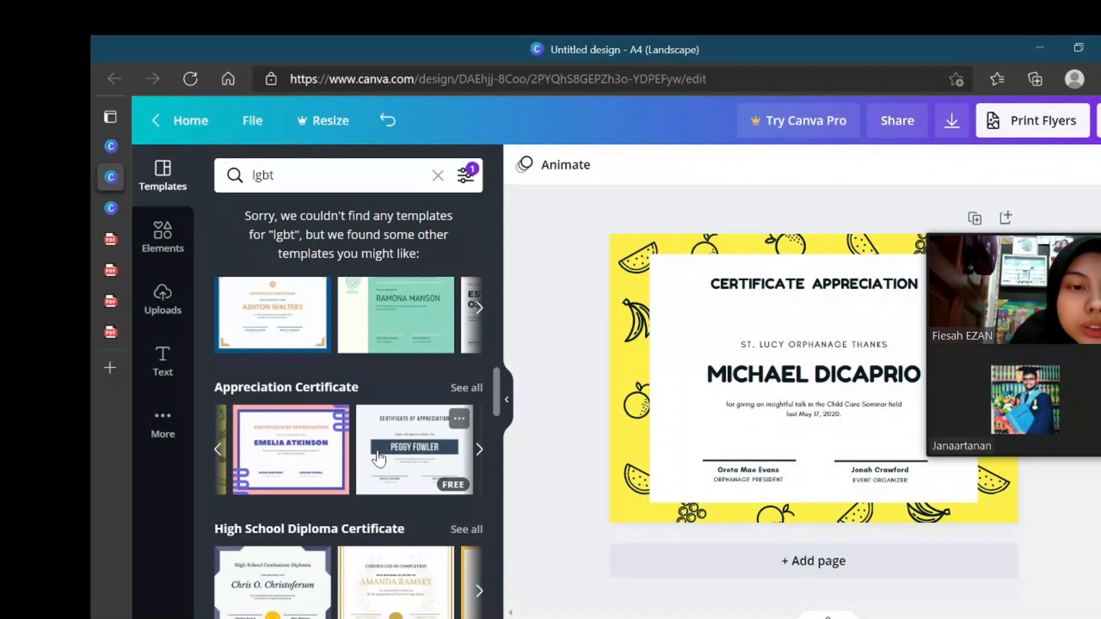
{"action": "left_click", "coordinate": [296, 443]}
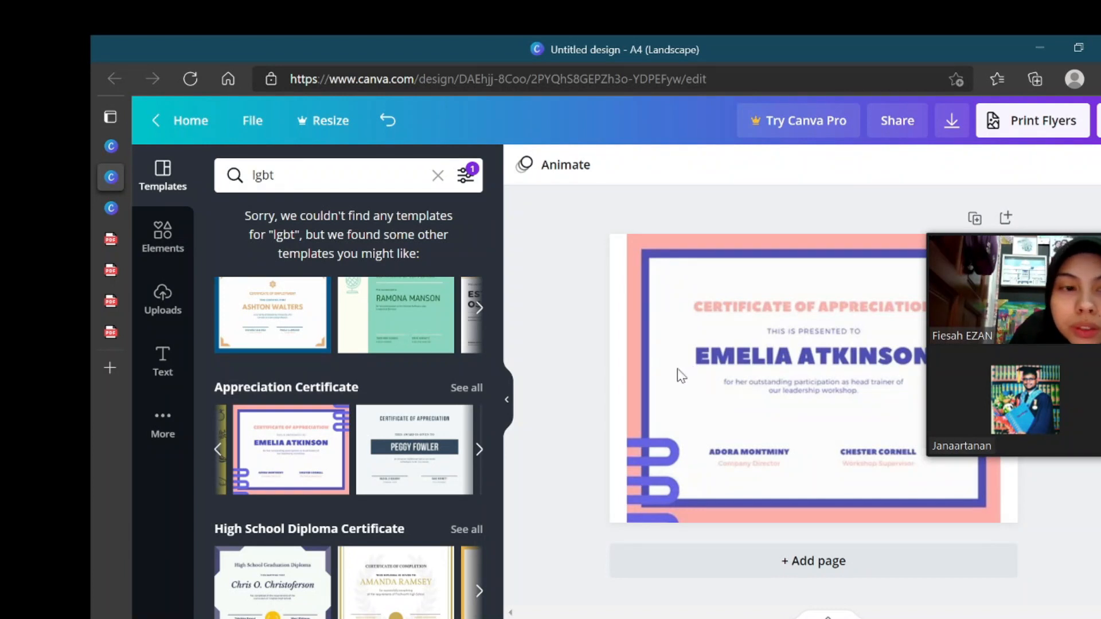
Step: Search the templates for "food" and apply the certificate of membership with the orange fast-food pattern
{"action": "scroll", "coordinate": [394, 428], "scroll_direction": "right", "scroll_amount": 2}
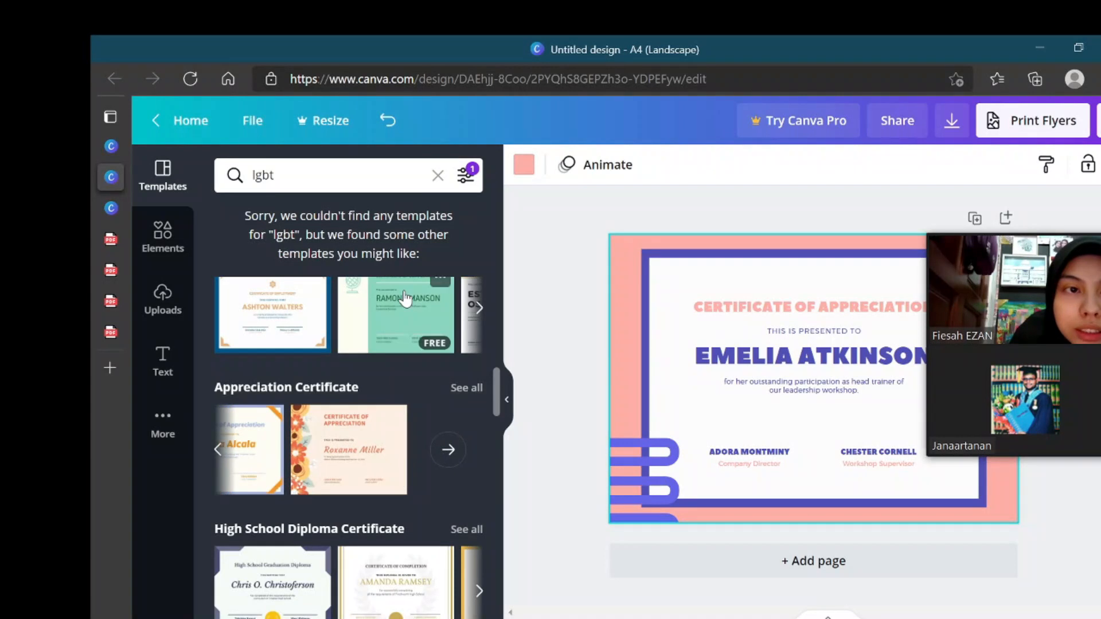
{"action": "left_click", "coordinate": [274, 175]}
{"action": "double_click", "coordinate": [274, 175]}
{"action": "type", "text": "food"}
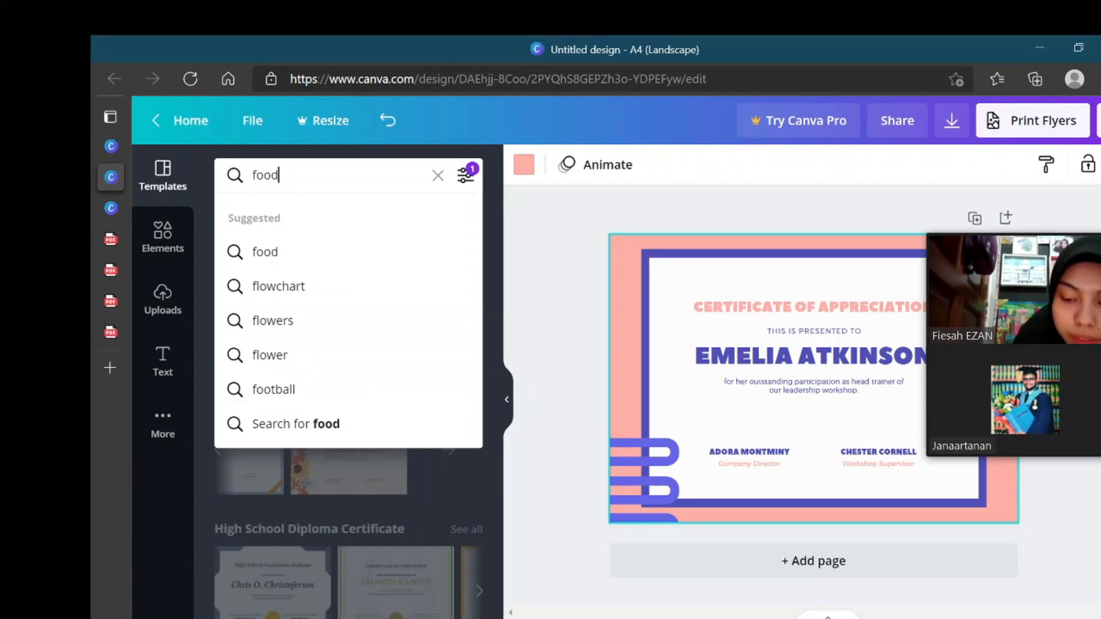
{"action": "key", "text": "Return"}
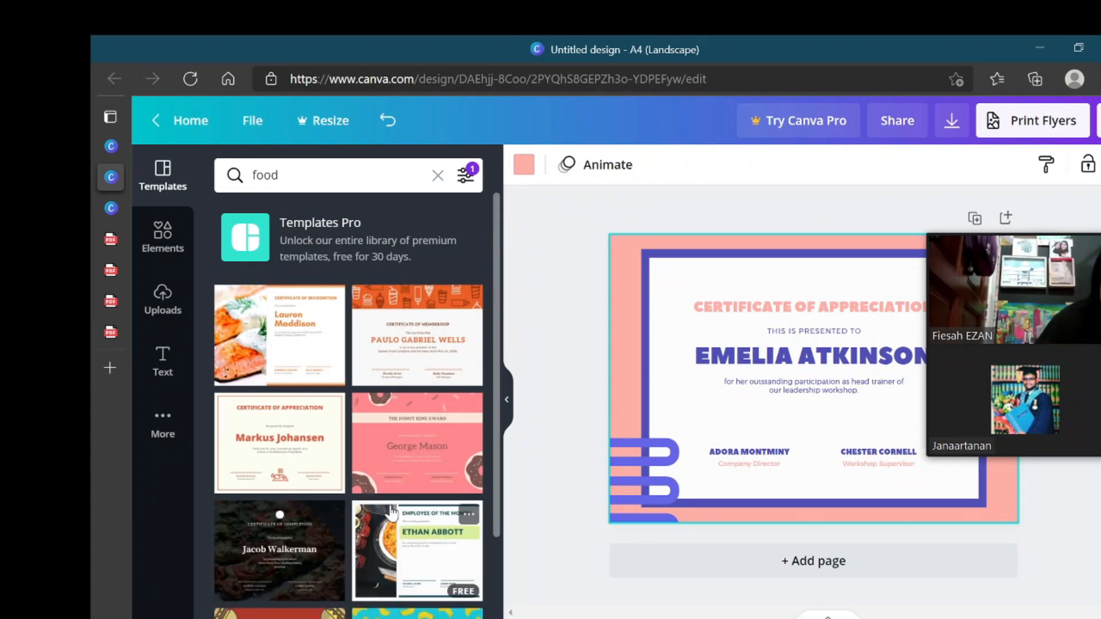
{"action": "scroll", "coordinate": [264, 548], "scroll_direction": "down", "scroll_amount": 3}
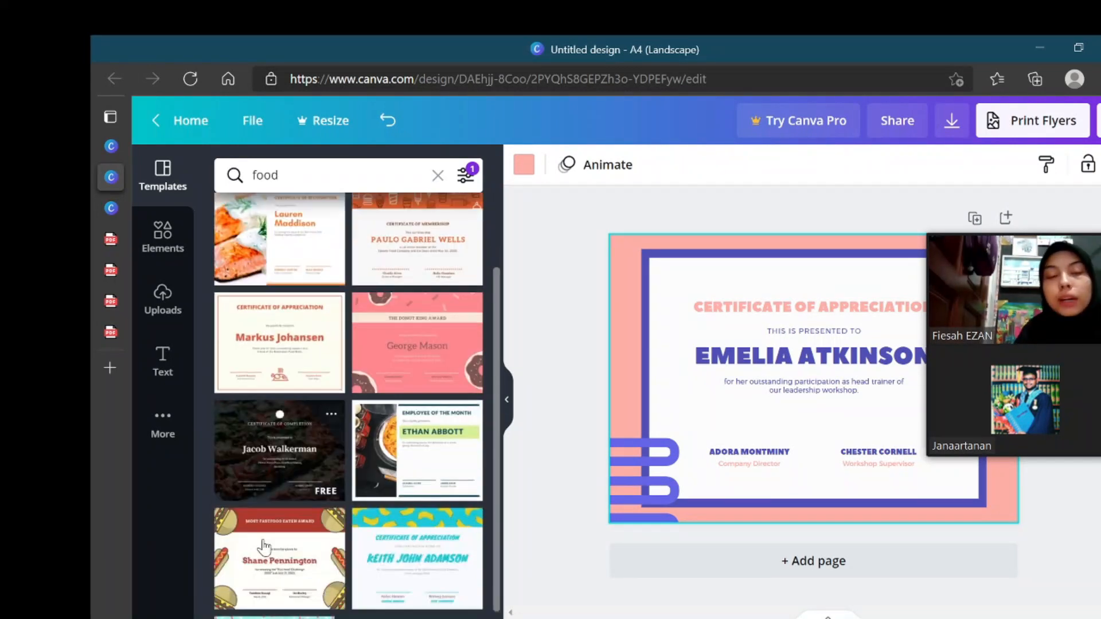
{"action": "scroll", "coordinate": [314, 439], "scroll_direction": "up", "scroll_amount": 3}
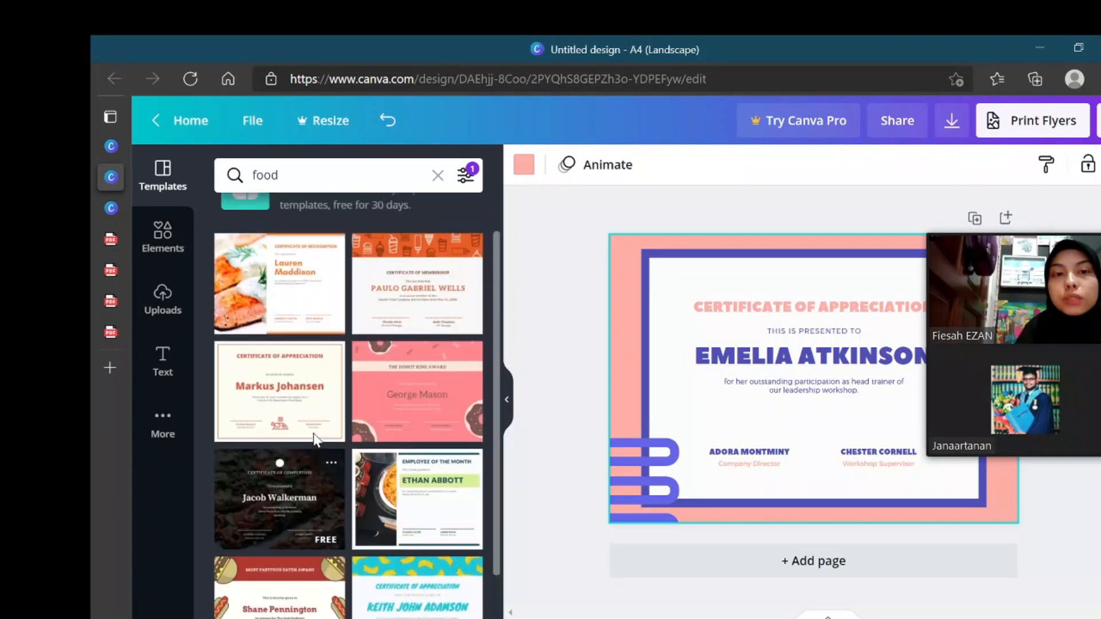
{"action": "left_click", "coordinate": [436, 299]}
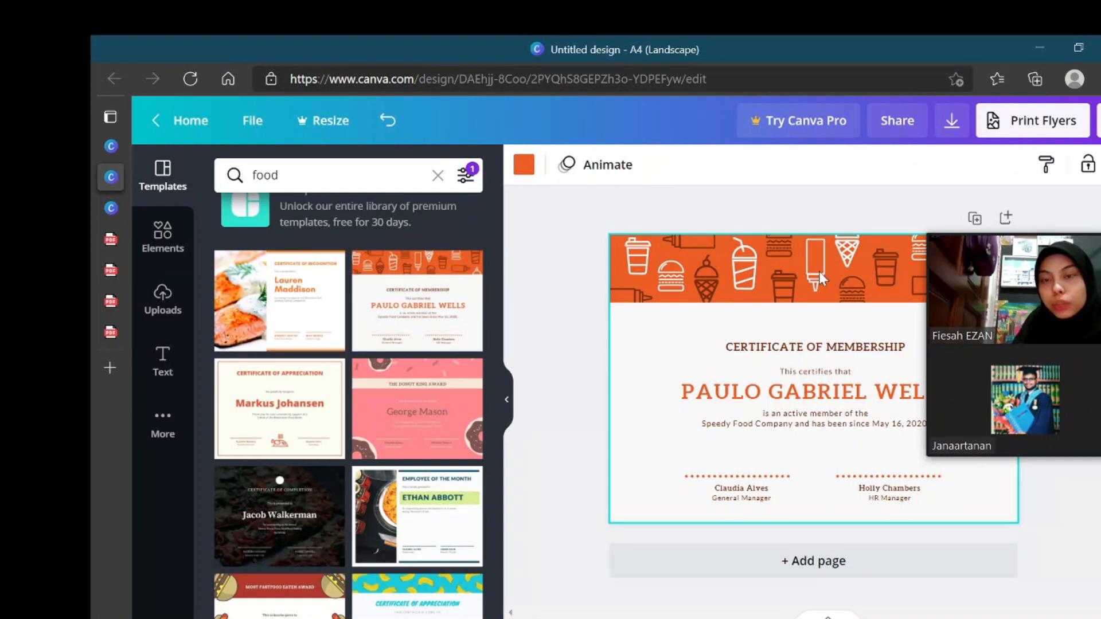
Step: Search the elements for "pasta" and insert the free black line drawing of pasta on a fork into the certificate
{"action": "left_click", "coordinate": [709, 274]}
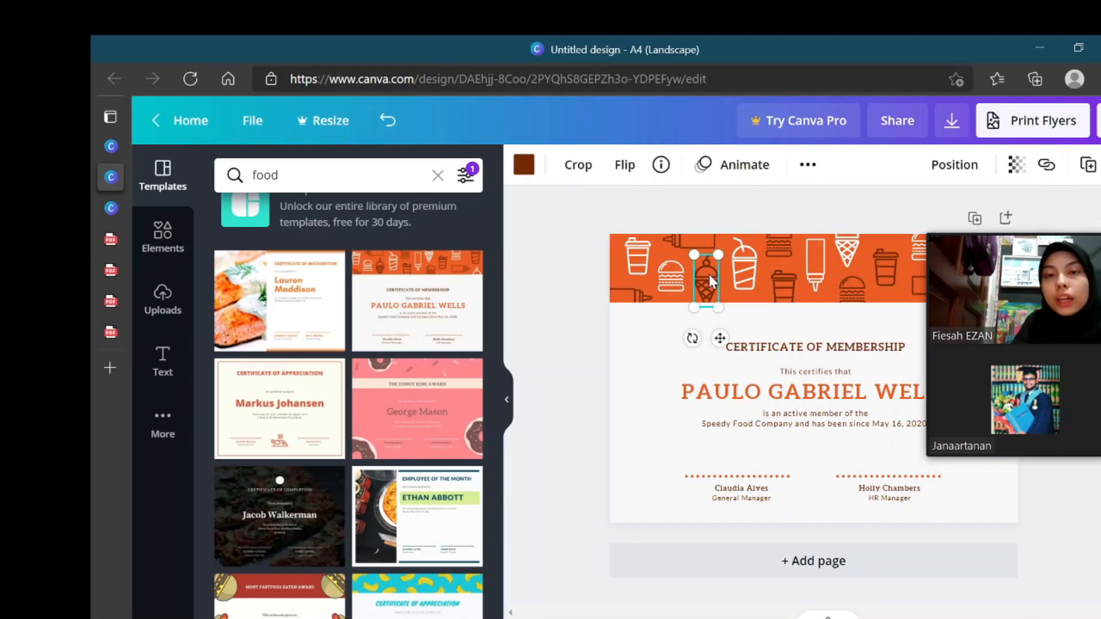
{"action": "left_click", "coordinate": [166, 244]}
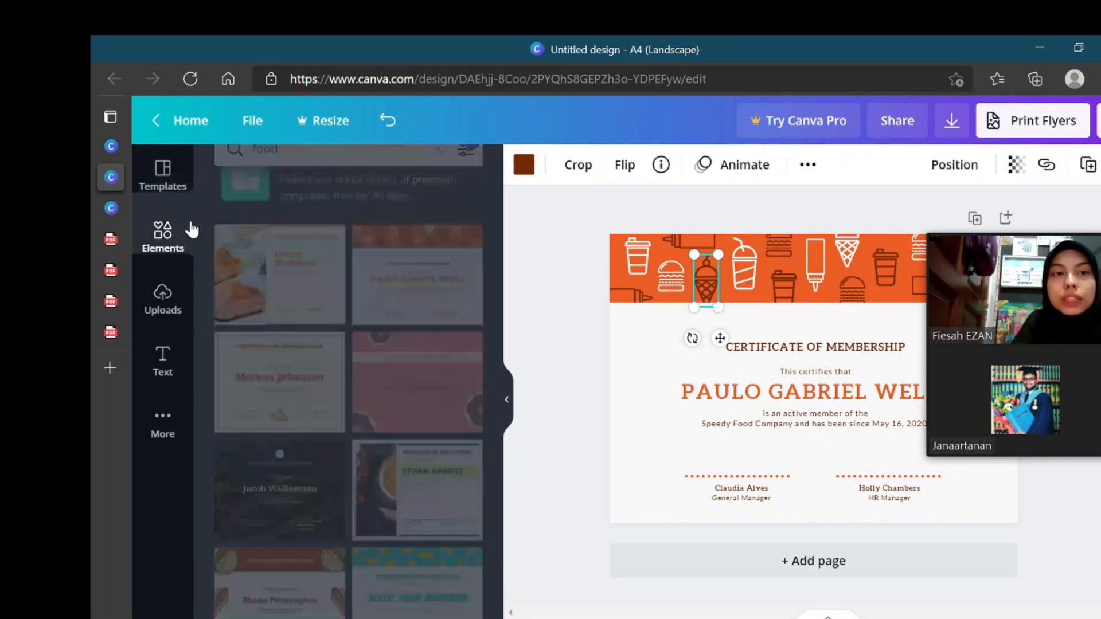
{"action": "left_click", "coordinate": [344, 176]}
{"action": "type", "text": "pasta"}
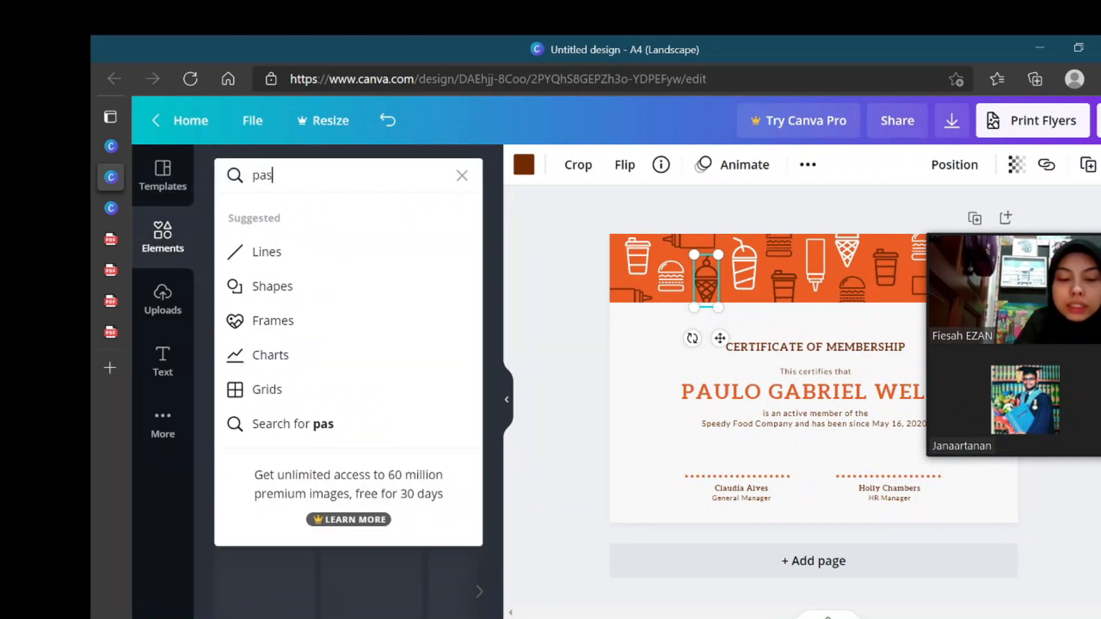
{"action": "key", "text": "Return"}
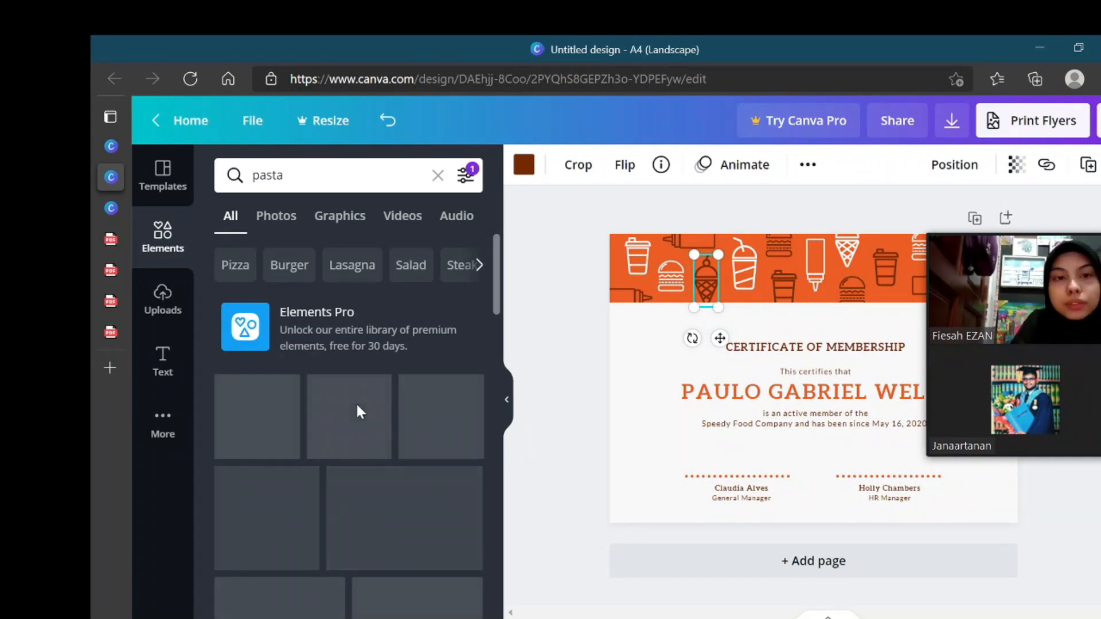
{"action": "scroll", "coordinate": [356, 402], "scroll_direction": "down", "scroll_amount": 1}
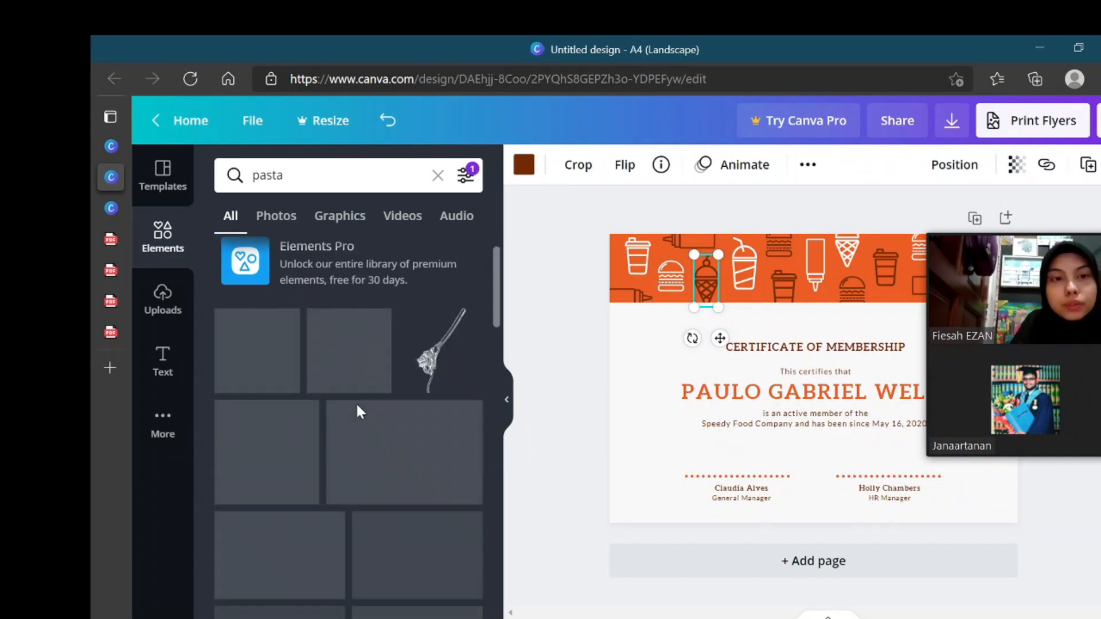
{"action": "left_click", "coordinate": [431, 370]}
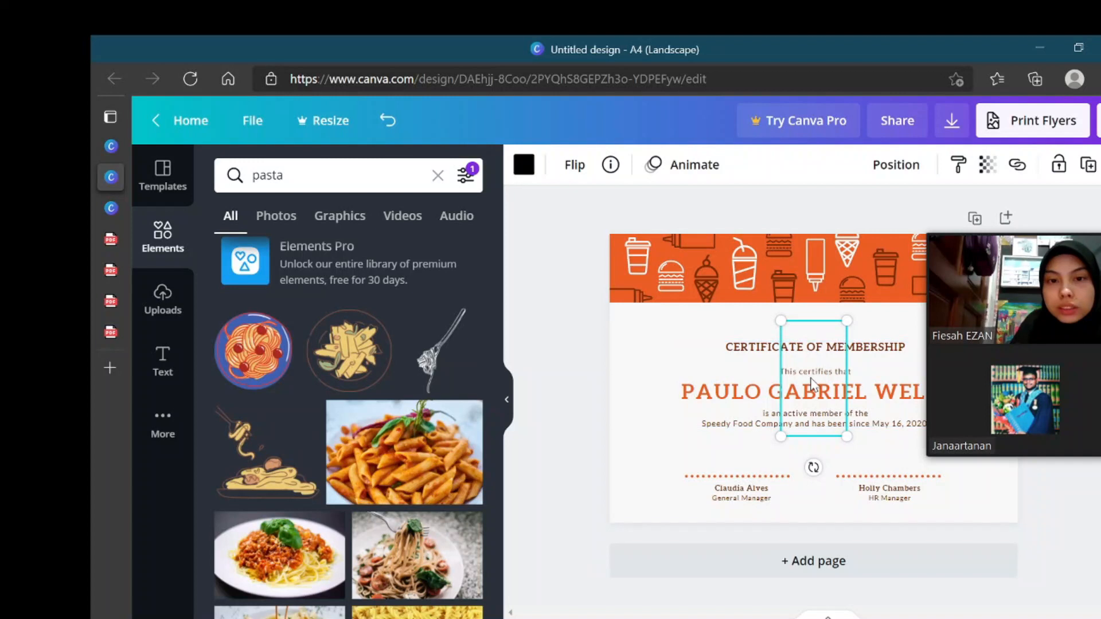
Step: Delete the dark ice cream cone in the orange banner and place the shrunken pasta fork drawing in its spot
{"action": "left_click", "coordinate": [711, 293]}
{"action": "key", "text": "Delete"}
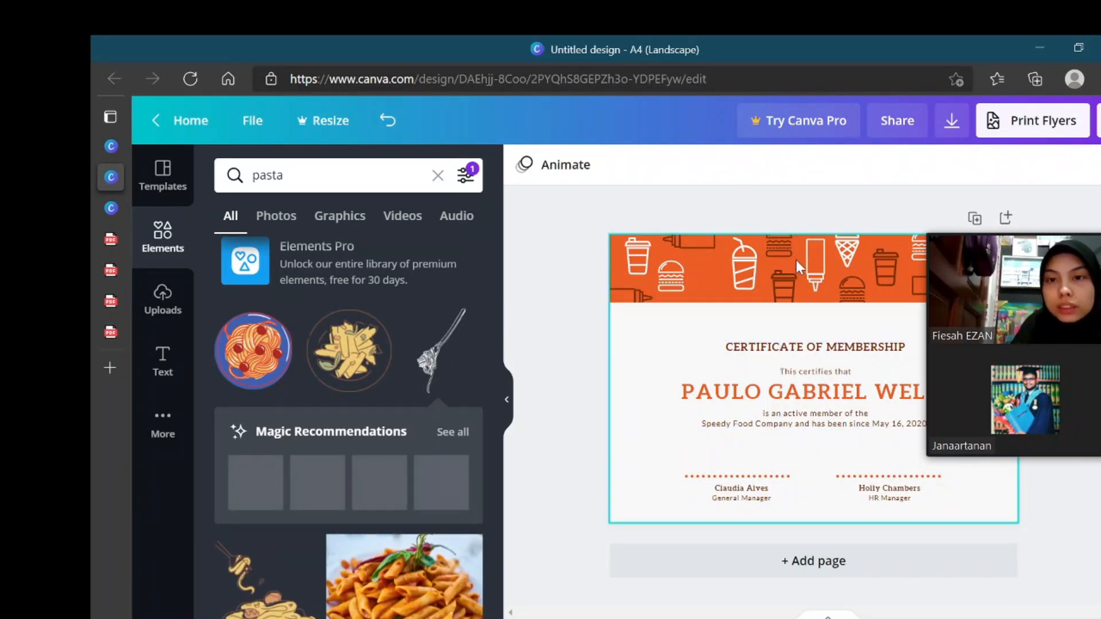
{"action": "left_click_drag", "start_coordinate": [831, 338], "coordinate": [739, 262]}
{"action": "left_click_drag", "start_coordinate": [757, 360], "coordinate": [707, 275]}
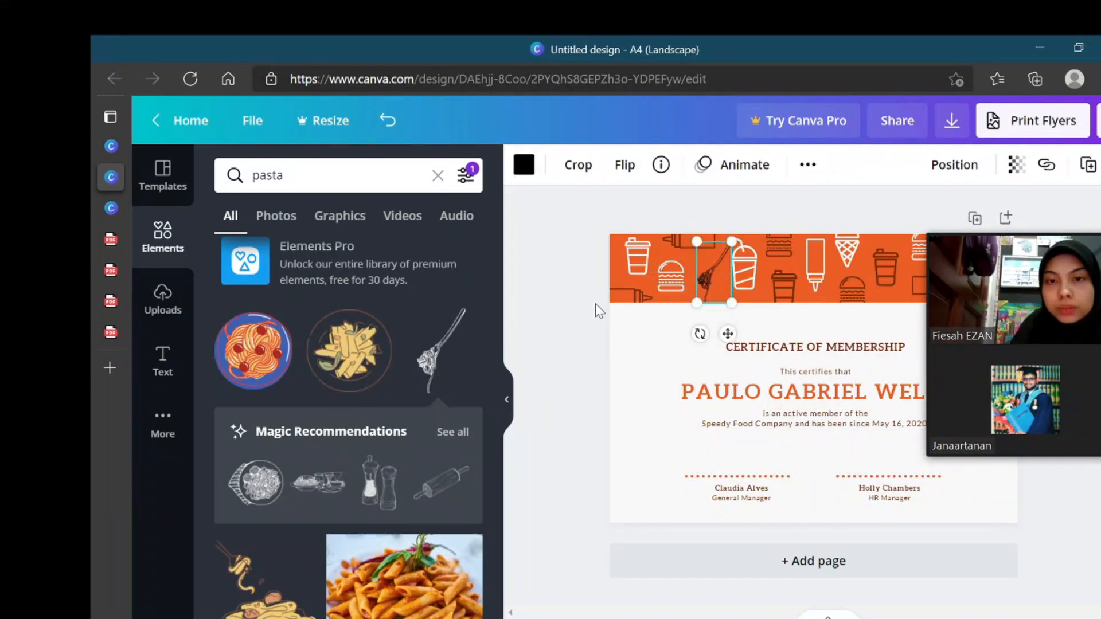
{"action": "left_click", "coordinate": [561, 310]}
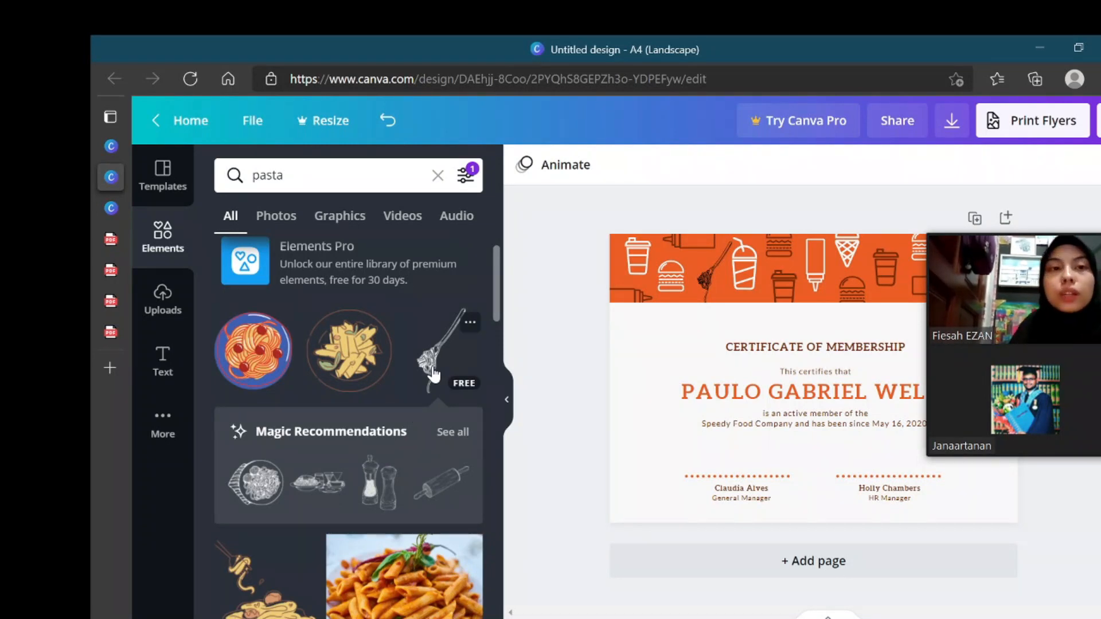
Step: Return to the home page, browse the design types, search them for "book" and create a new Bookmark design
{"action": "left_click", "coordinate": [192, 129]}
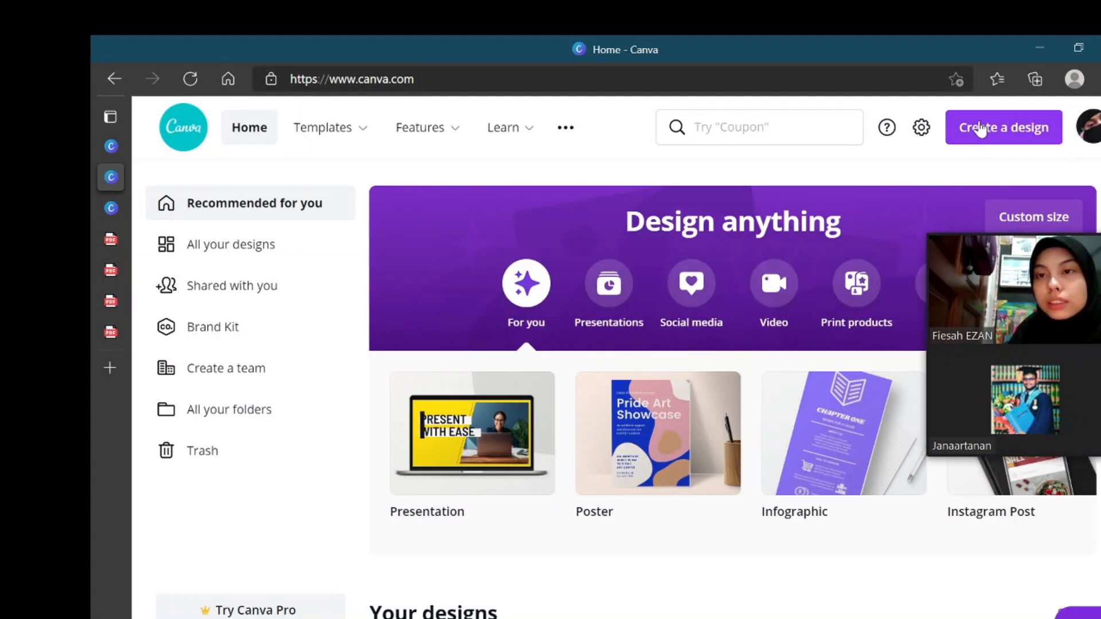
{"action": "left_click", "coordinate": [979, 128]}
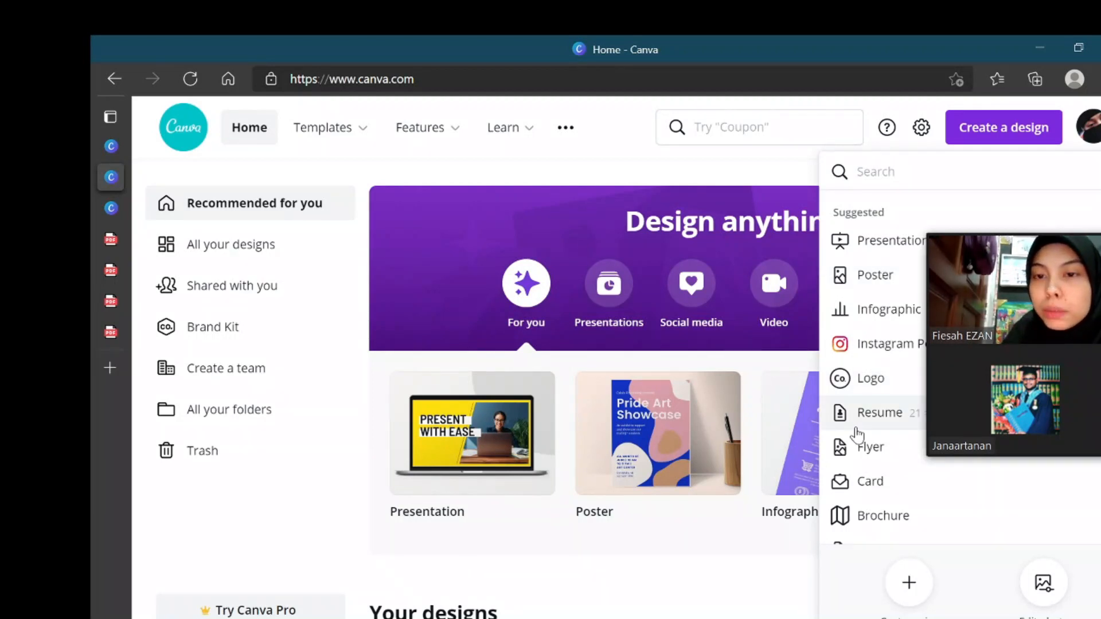
{"action": "scroll", "coordinate": [857, 435], "scroll_direction": "down", "scroll_amount": 3}
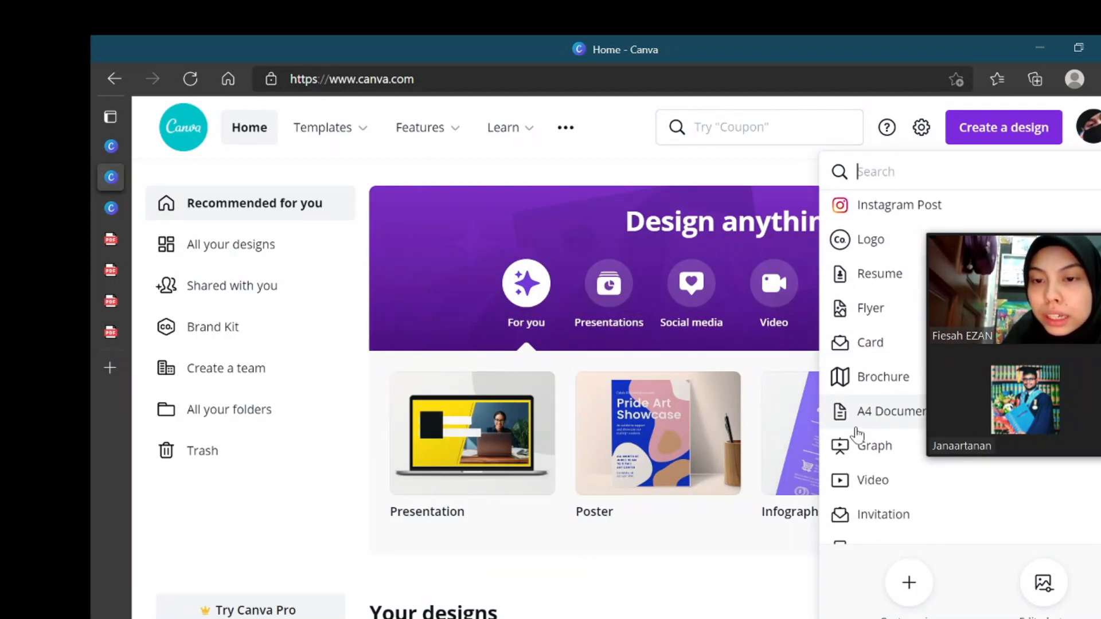
{"action": "scroll", "coordinate": [856, 434], "scroll_direction": "down", "scroll_amount": 5}
{"action": "scroll", "coordinate": [857, 434], "scroll_direction": "down", "scroll_amount": 6}
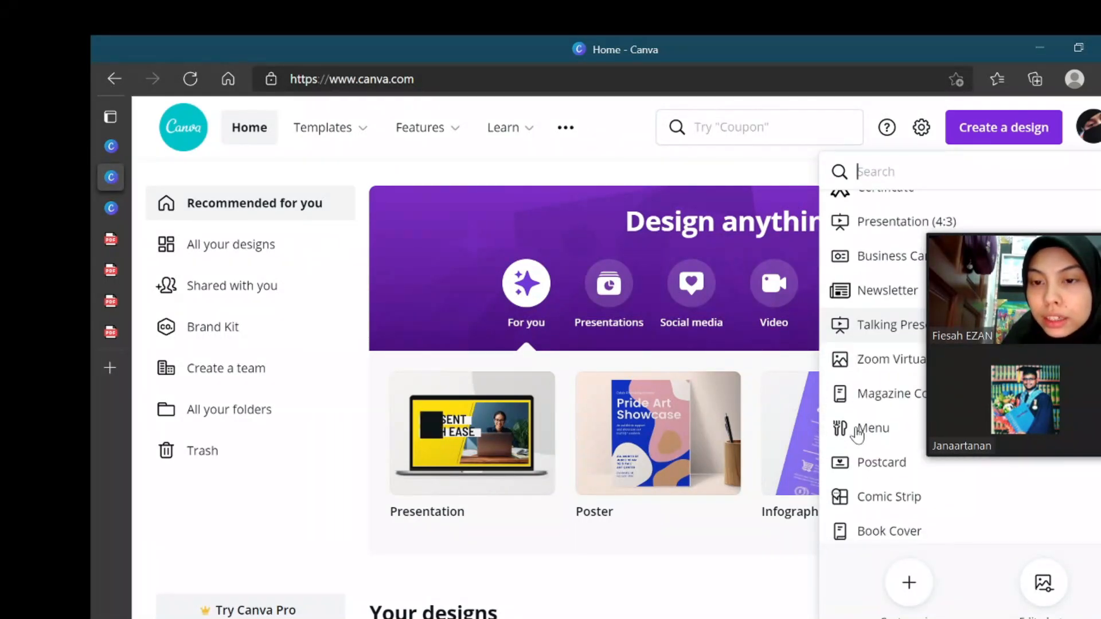
{"action": "scroll", "coordinate": [857, 434], "scroll_direction": "down", "scroll_amount": 4}
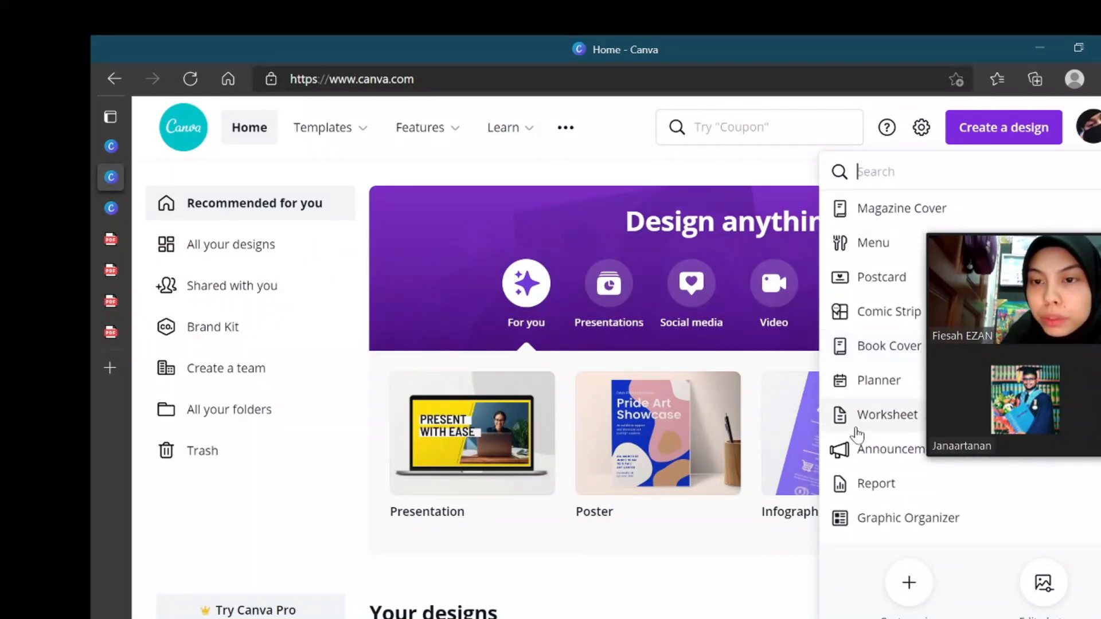
{"action": "scroll", "coordinate": [856, 434], "scroll_direction": "down", "scroll_amount": 5}
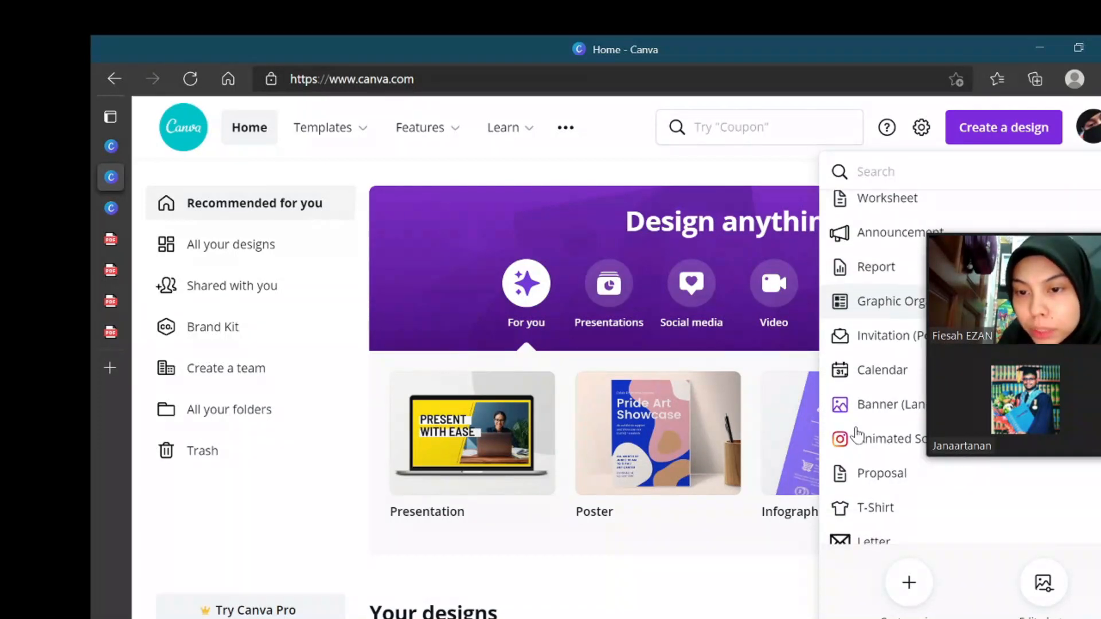
{"action": "scroll", "coordinate": [857, 434], "scroll_direction": "down", "scroll_amount": 6}
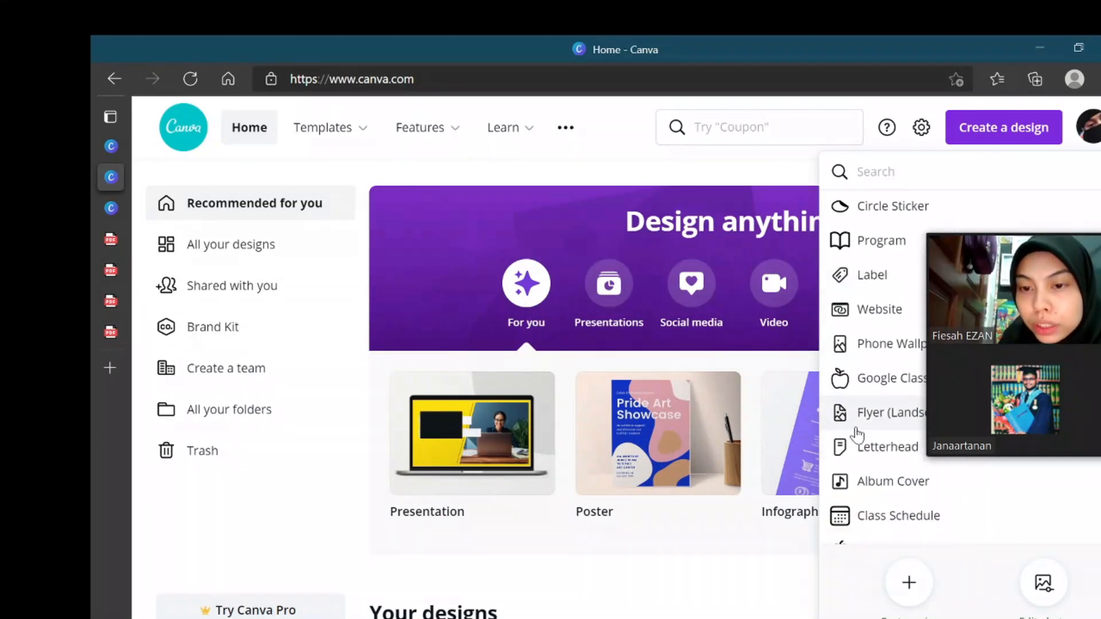
{"action": "scroll", "coordinate": [854, 286], "scroll_direction": "up", "scroll_amount": 15}
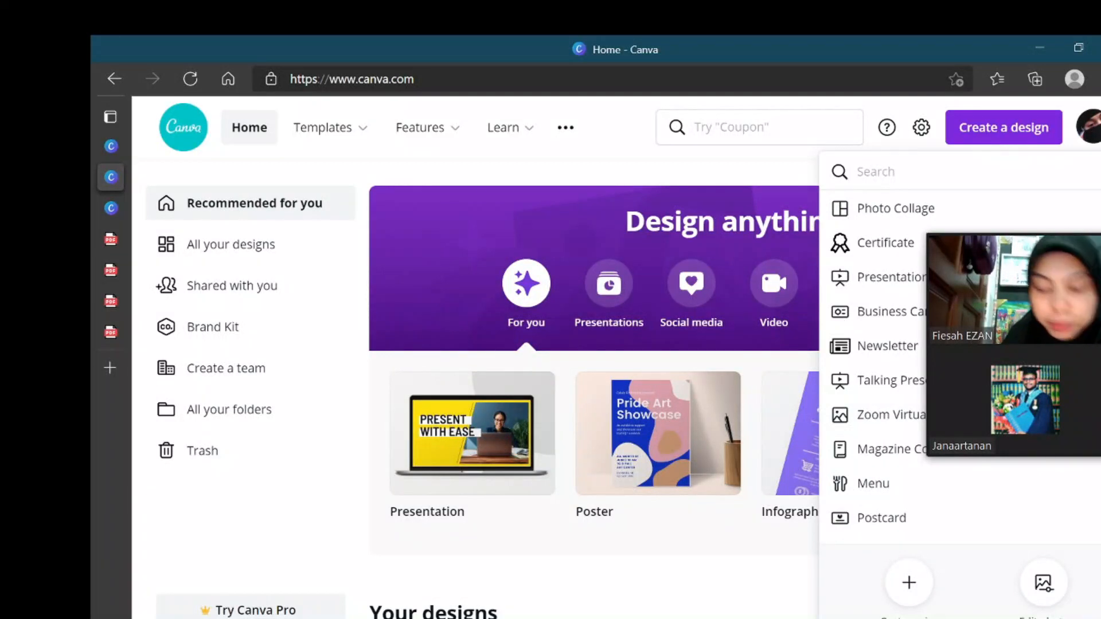
{"action": "type", "text": "book"}
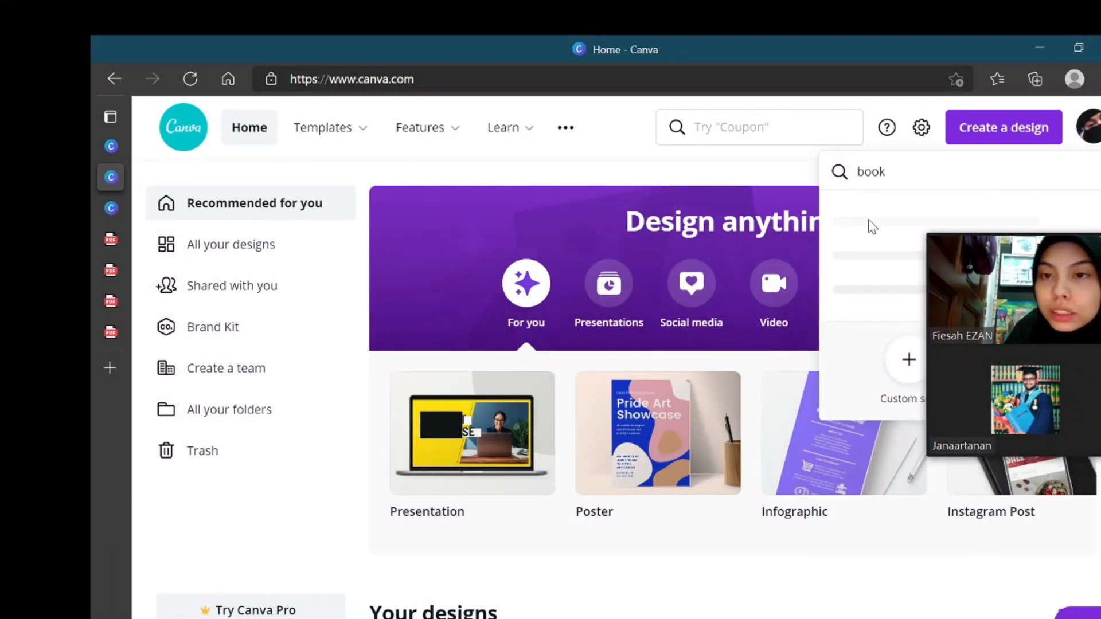
{"action": "left_click", "coordinate": [880, 251]}
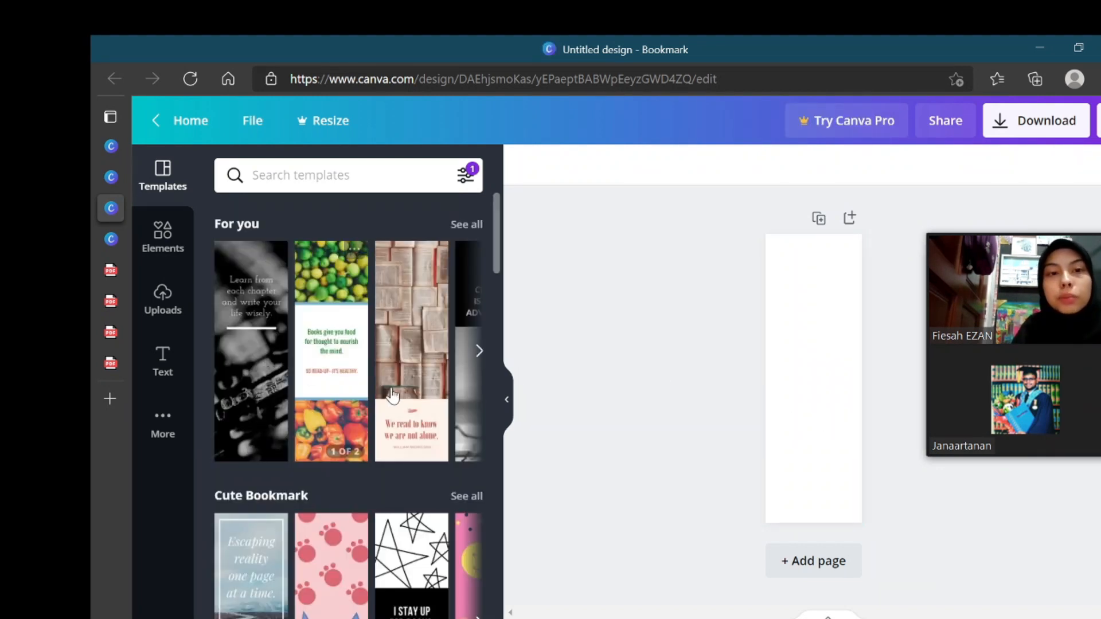
Step: Apply both pages of the Green Red Inspirational Bookmark template and return to the template list
{"action": "left_click", "coordinate": [338, 380]}
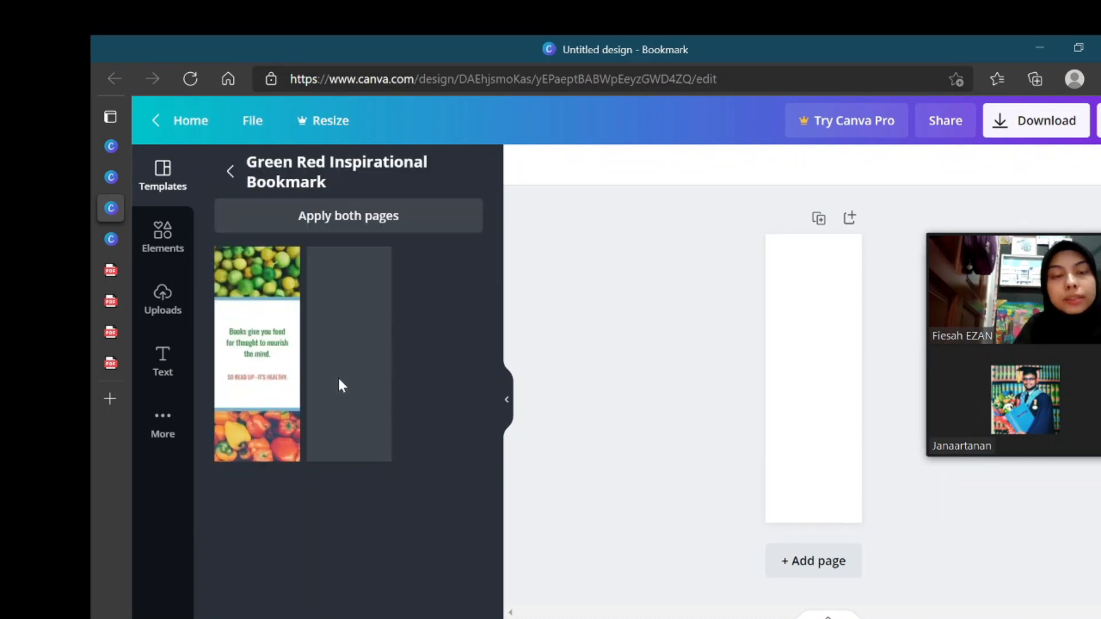
{"action": "left_click", "coordinate": [371, 229]}
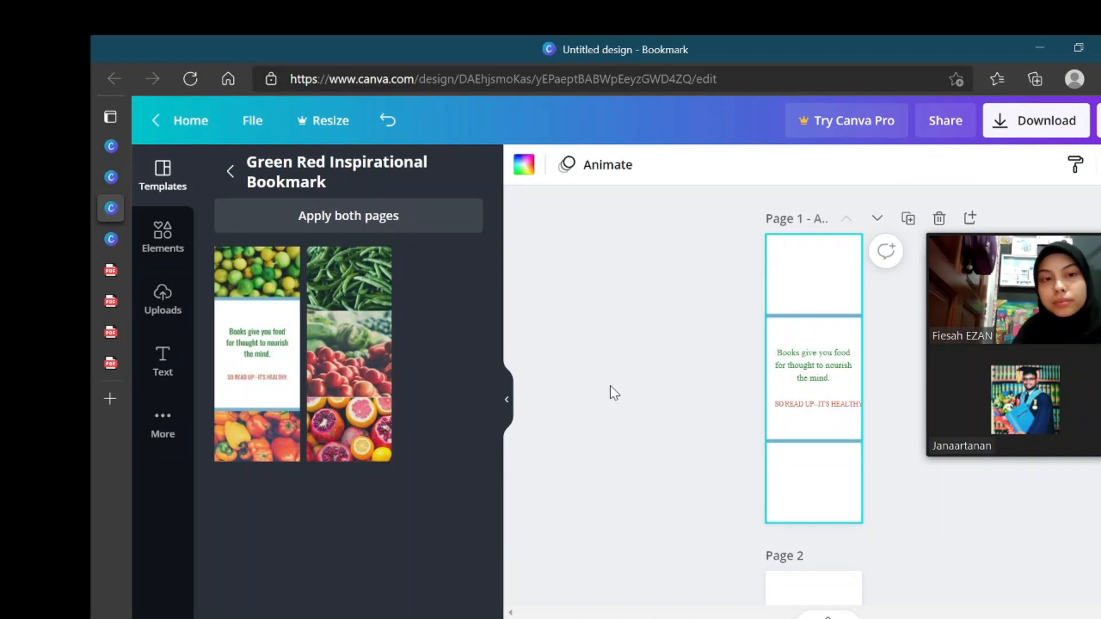
{"action": "left_click", "coordinate": [230, 172]}
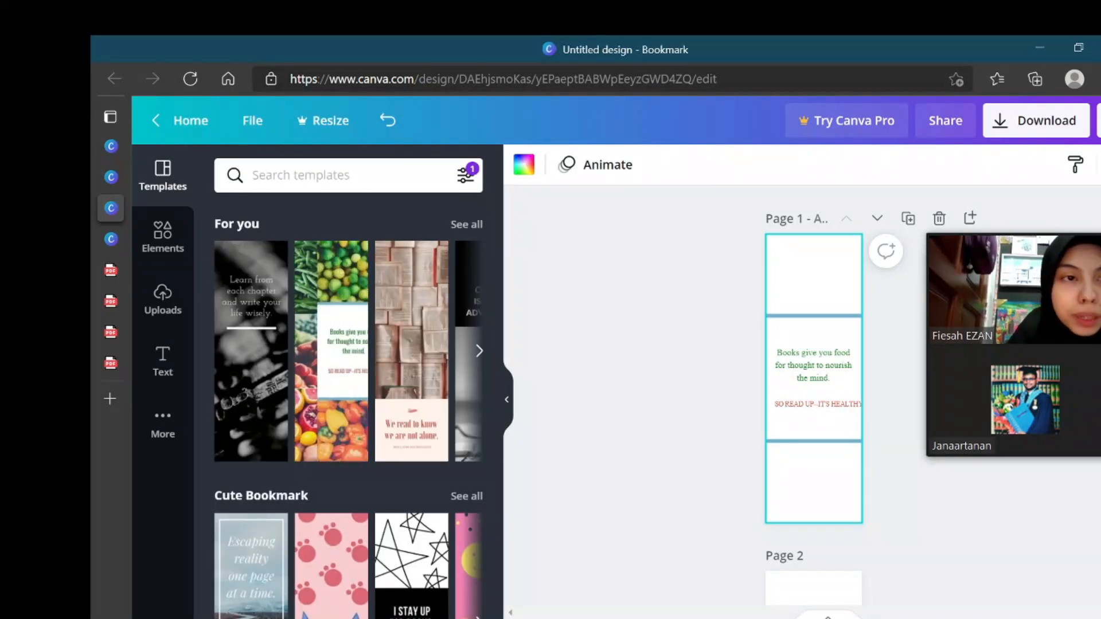
Step: Browse the suggested bookmark templates, search the templates for "fruit", and clear the search text with the matching templates still listed
{"action": "scroll", "coordinate": [359, 395], "scroll_direction": "right", "scroll_amount": 5}
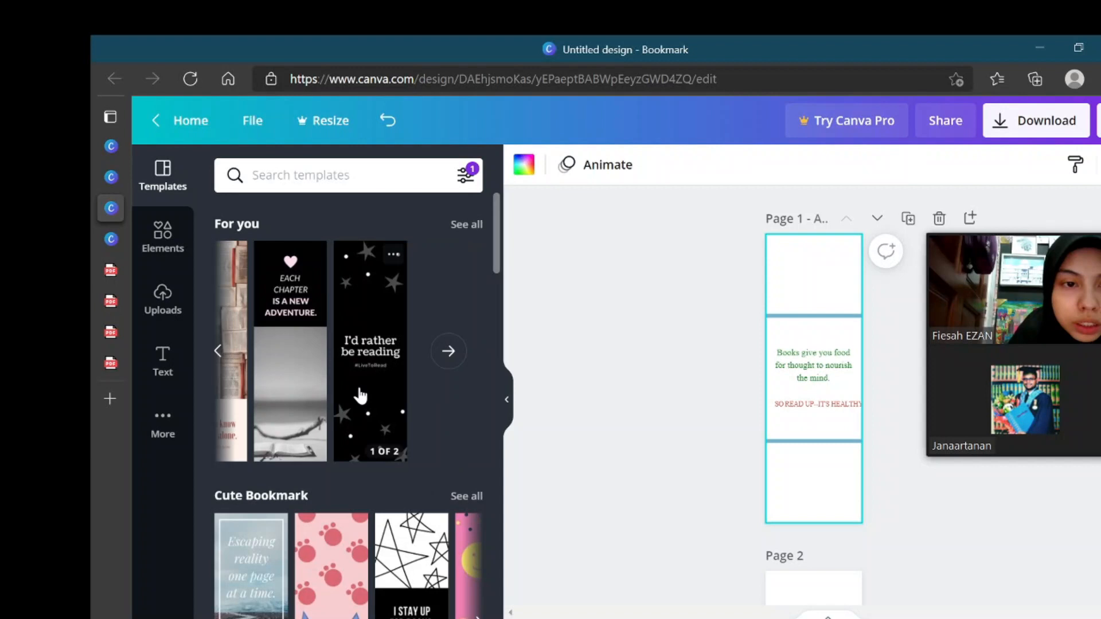
{"action": "scroll", "coordinate": [384, 500], "scroll_direction": "down", "scroll_amount": 5}
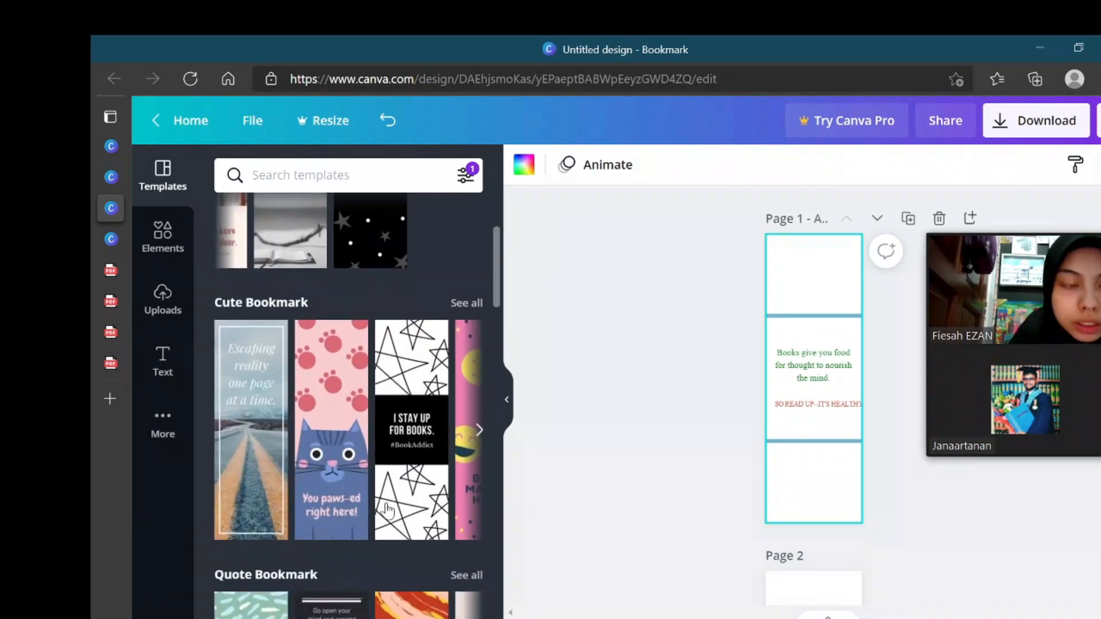
{"action": "scroll", "coordinate": [387, 510], "scroll_direction": "down", "scroll_amount": 5}
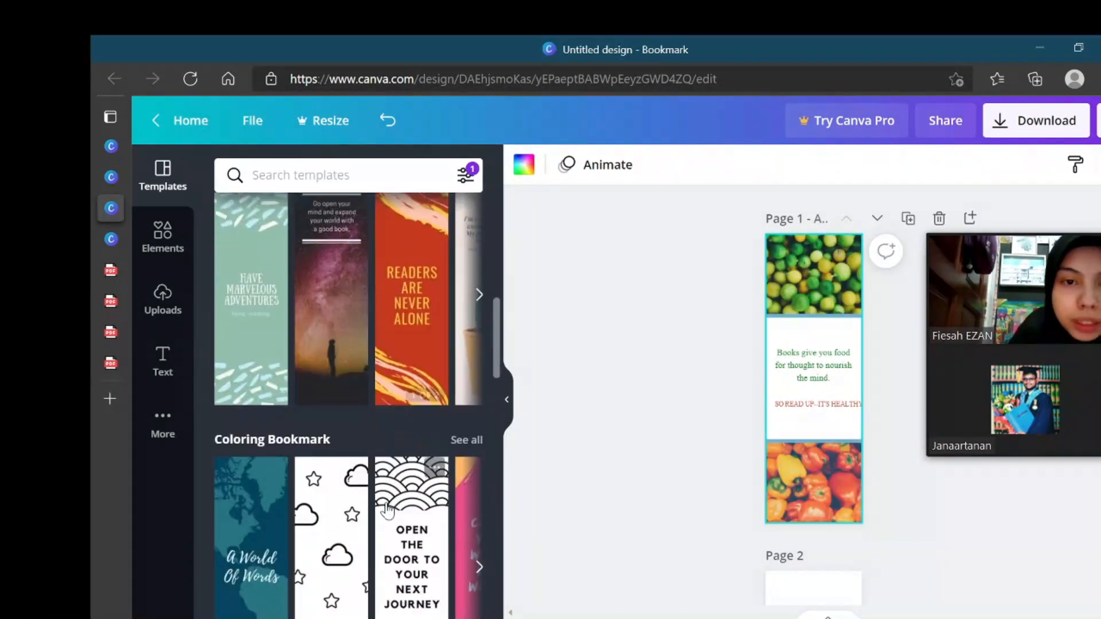
{"action": "scroll", "coordinate": [389, 509], "scroll_direction": "up", "scroll_amount": 10}
{"action": "left_click", "coordinate": [304, 175]}
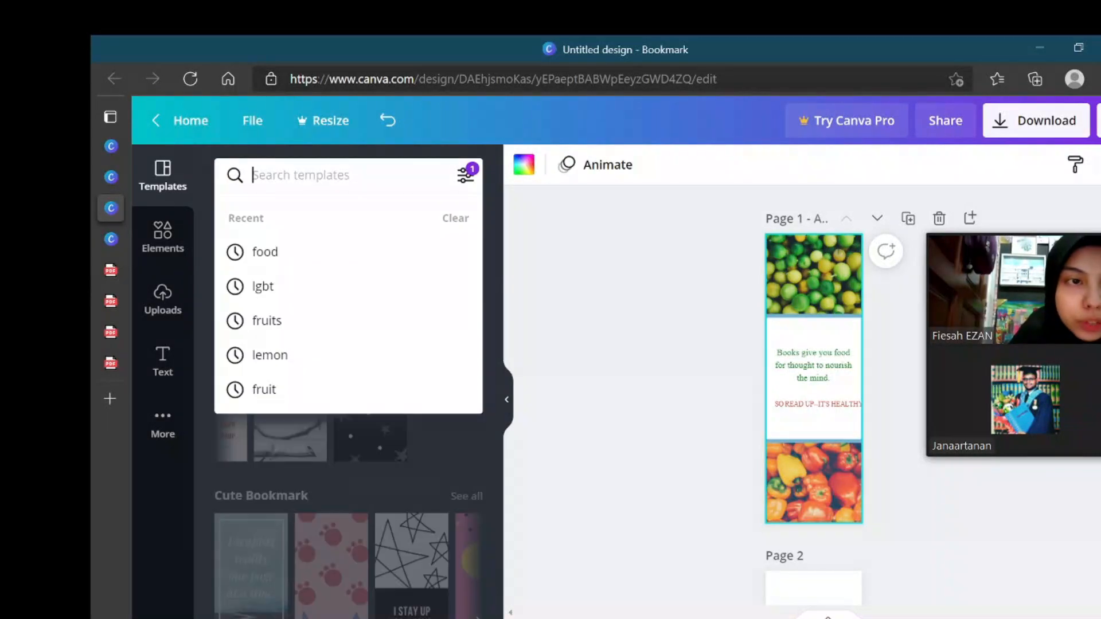
{"action": "type", "text": "fruit"}
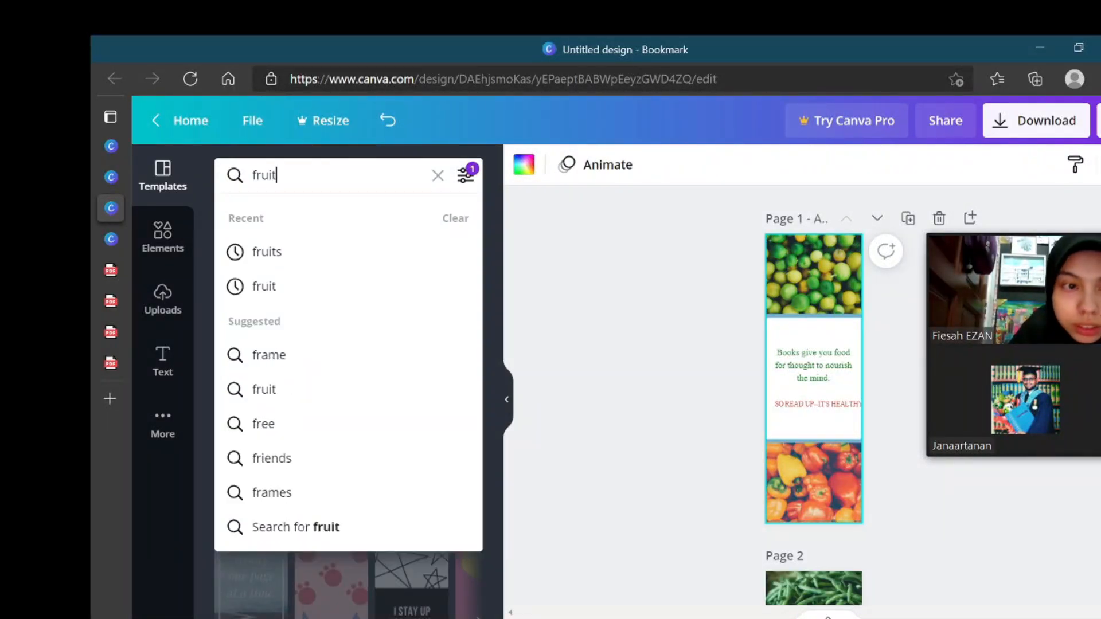
{"action": "key", "text": "Return"}
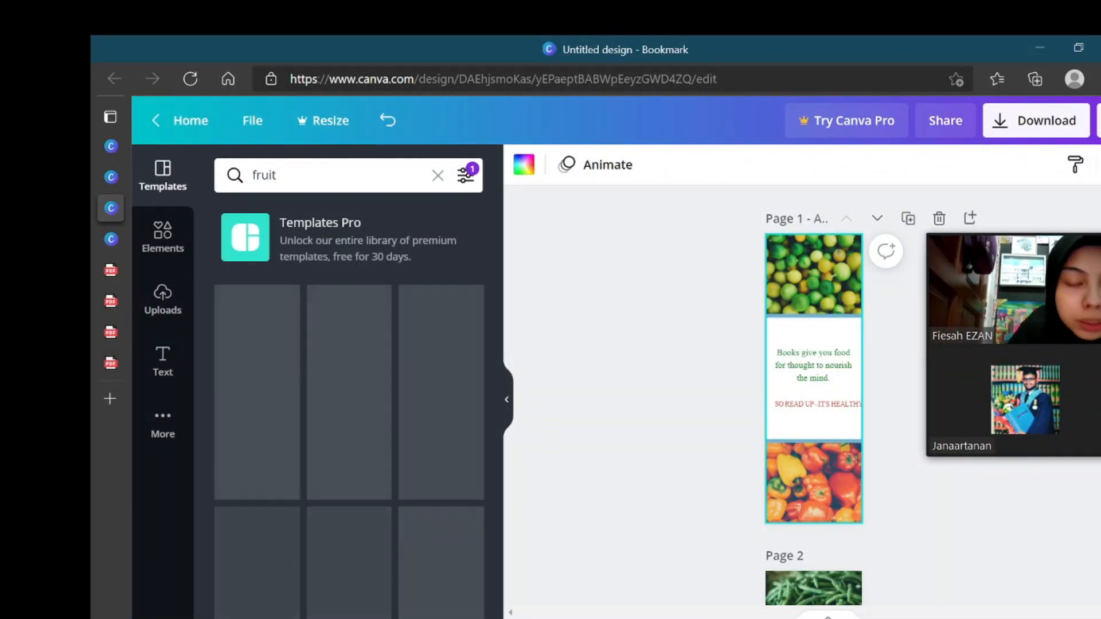
{"action": "key", "text": "BackSpace"}
{"action": "key", "text": "BackSpace"}
{"action": "key", "text": "BackSpace"}
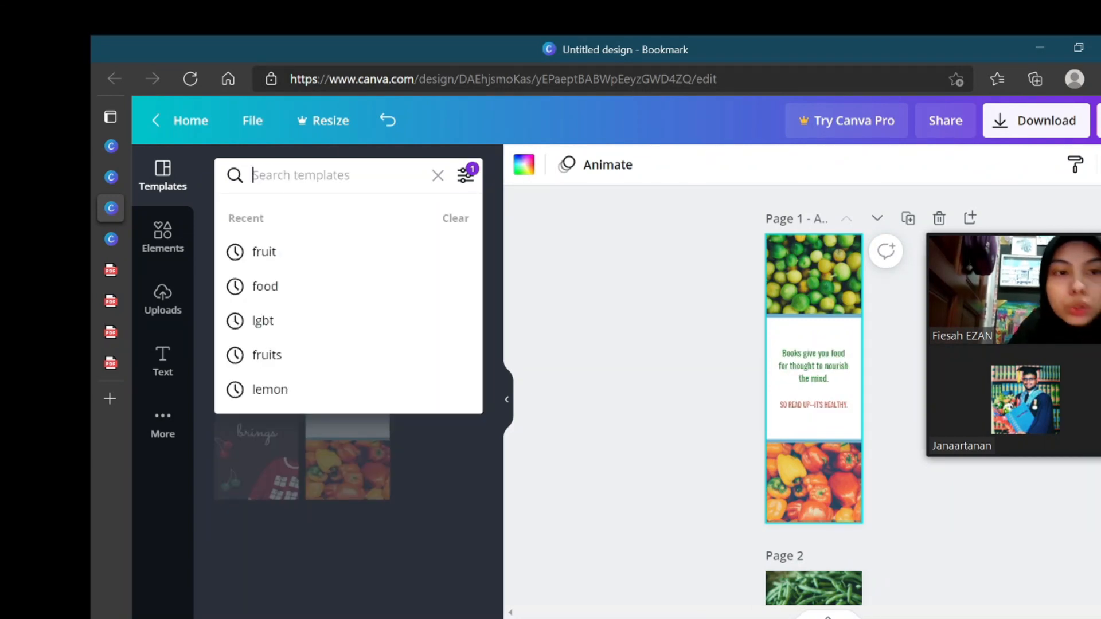
{"action": "left_click", "coordinate": [445, 447]}
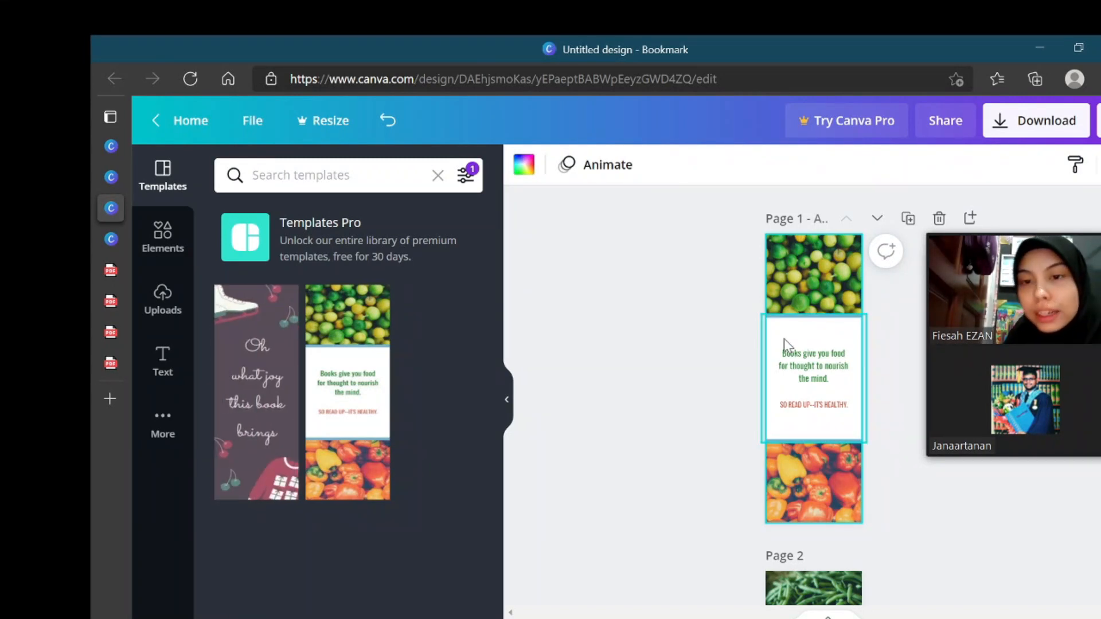
Step: Add a third page, apply both pages of the Green and Red Illustrated Christmas Bookmark template, and delete the blank third page
{"action": "scroll", "coordinate": [723, 359], "scroll_direction": "down", "scroll_amount": 5}
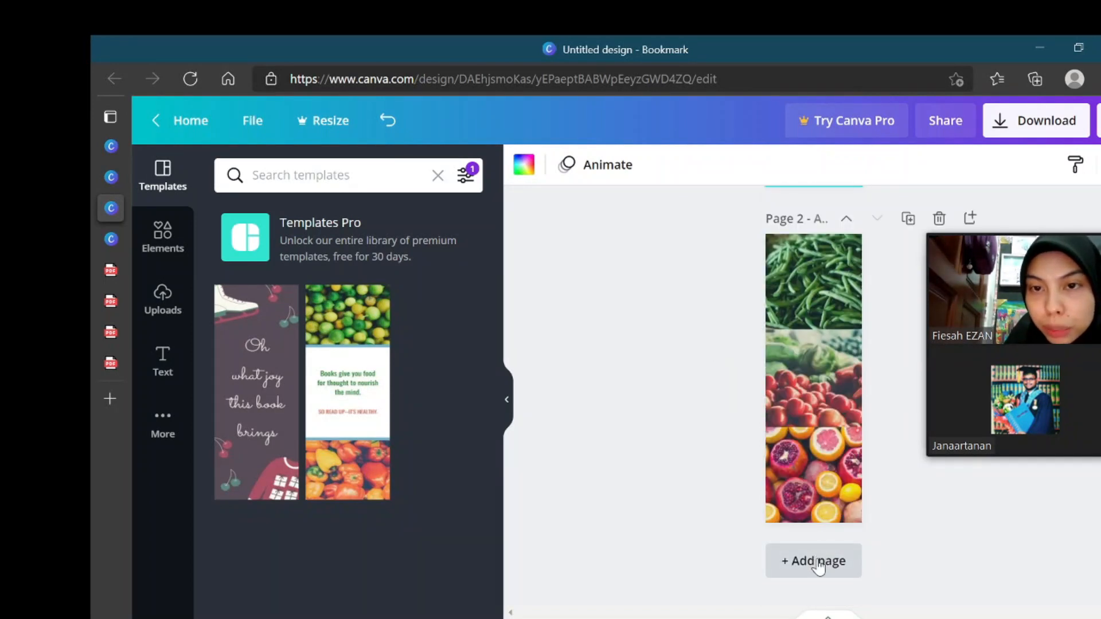
{"action": "left_click", "coordinate": [818, 566]}
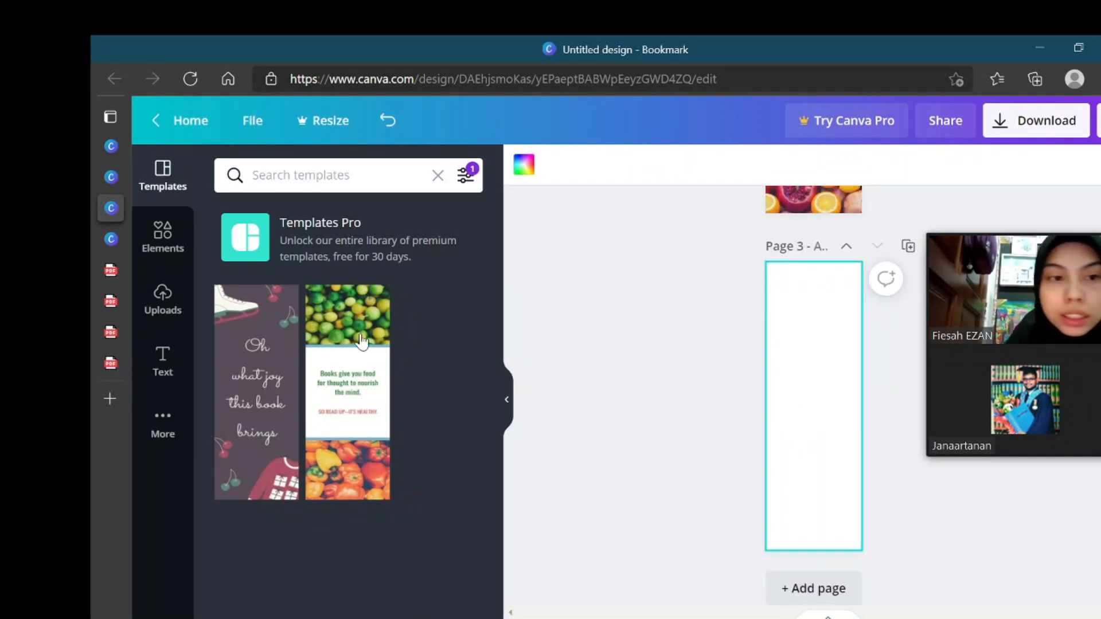
{"action": "left_click", "coordinate": [275, 349]}
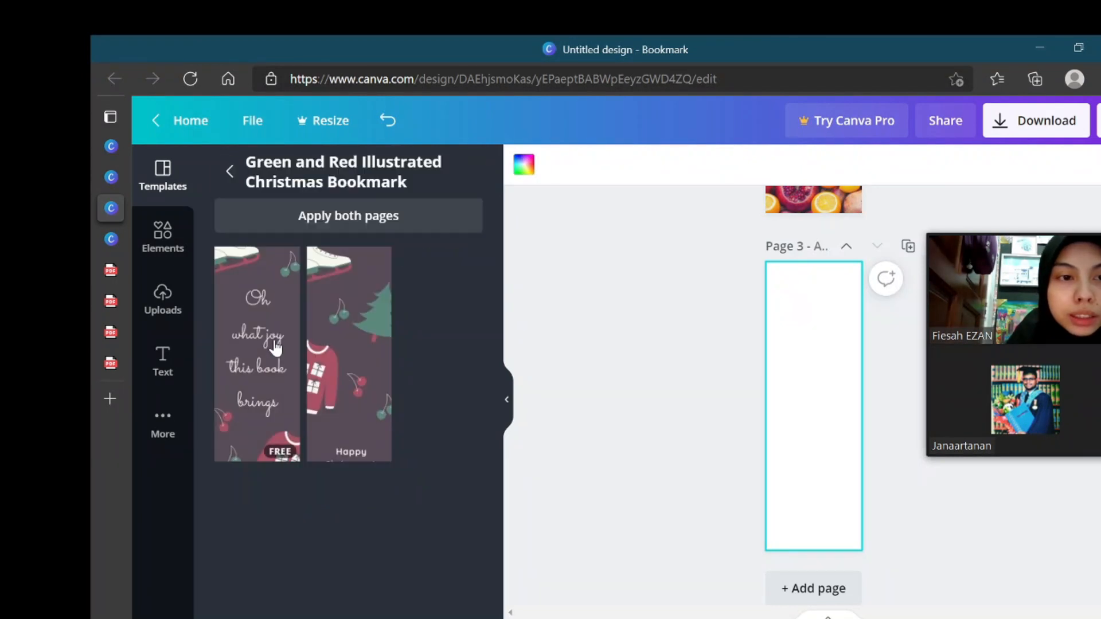
{"action": "left_click", "coordinate": [302, 224]}
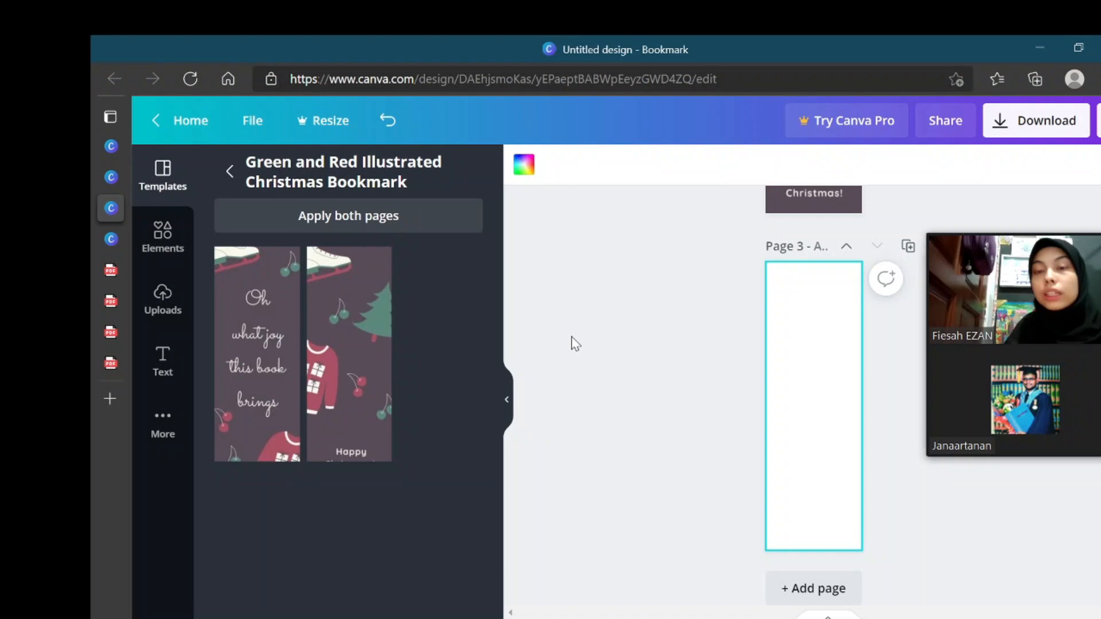
{"action": "key", "text": "Delete"}
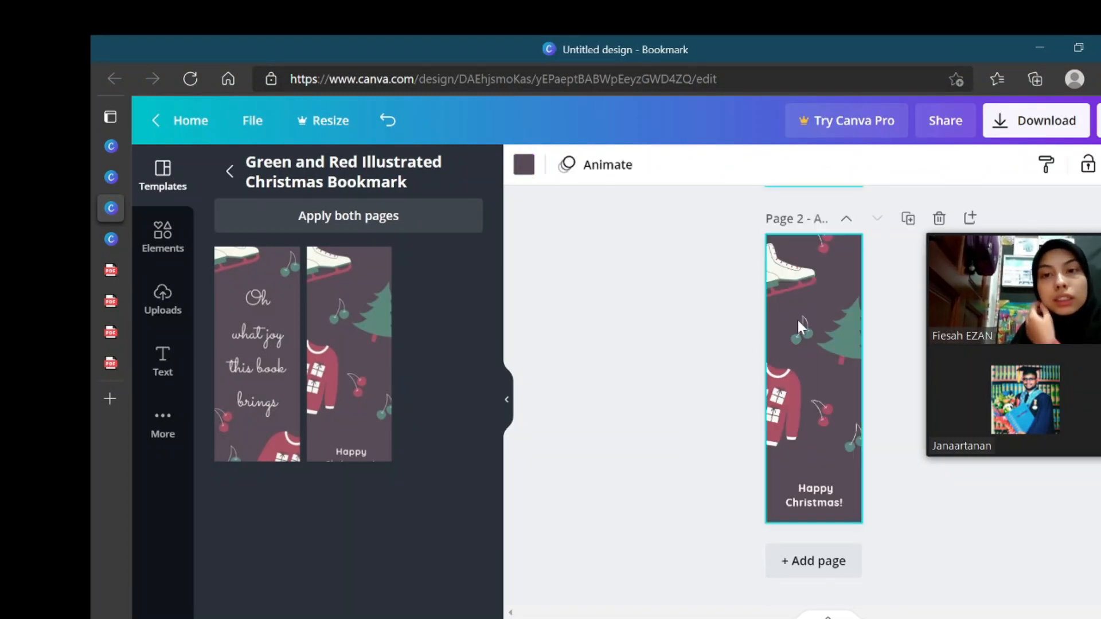
Step: Delete the ice skate, the Christmas tree and the red sweater from page 2 of the bookmark
{"action": "left_click", "coordinate": [794, 286]}
{"action": "key", "text": "Delete"}
{"action": "left_click", "coordinate": [846, 325]}
{"action": "key", "text": "Delete"}
{"action": "left_click", "coordinate": [778, 396]}
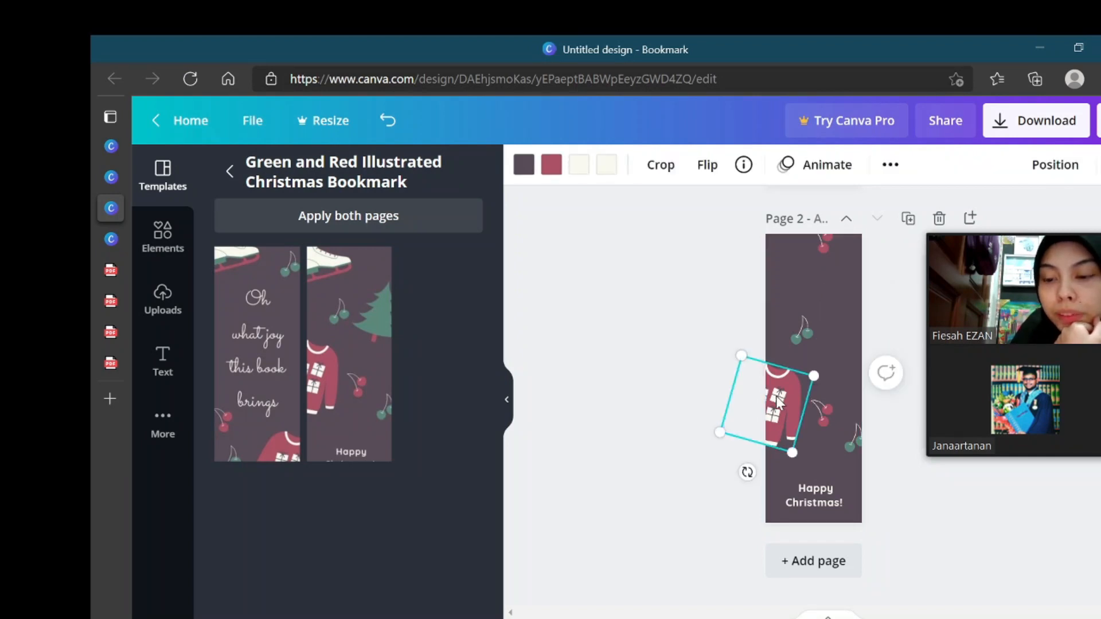
{"action": "key", "text": "Delete"}
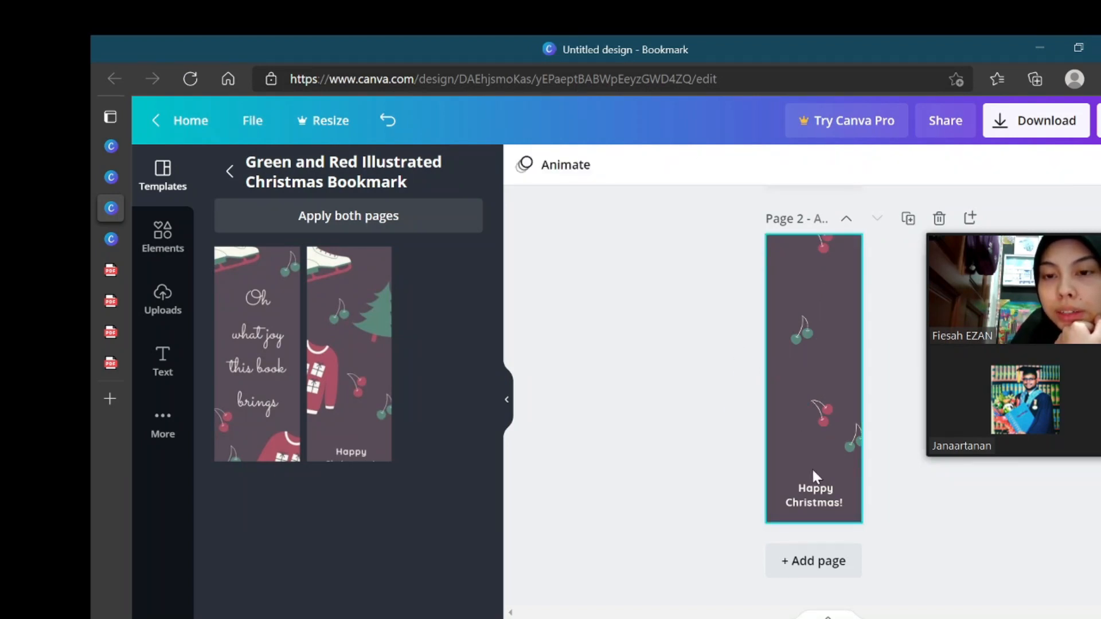
Step: Replace the "Happy Christmas!" text on page 2 with "fruit"
{"action": "double_click", "coordinate": [817, 499]}
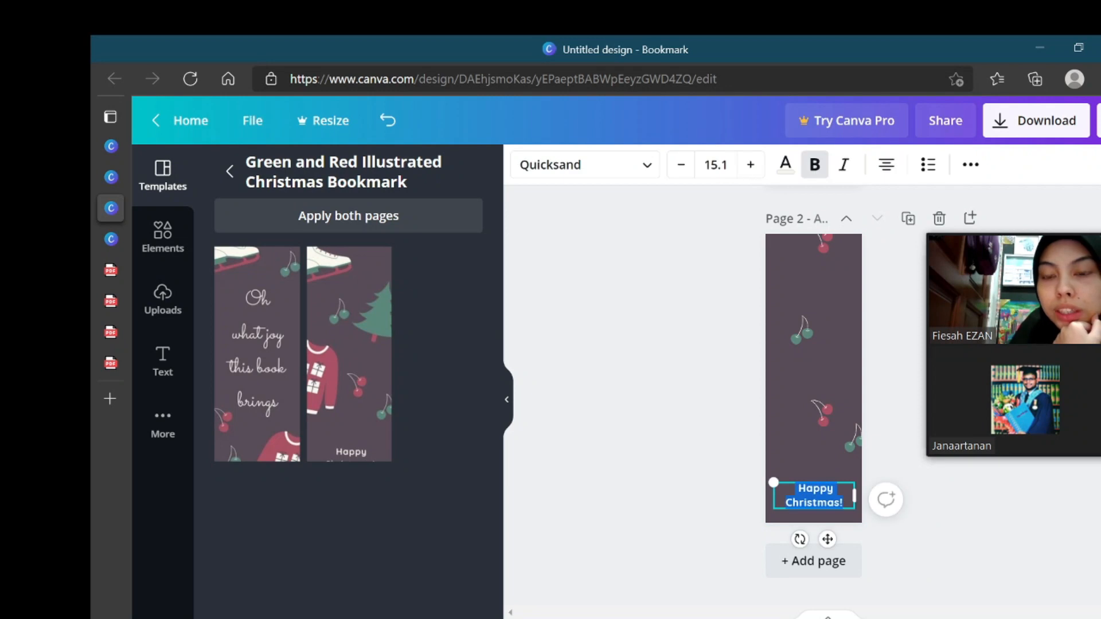
{"action": "type", "text": "fruit"}
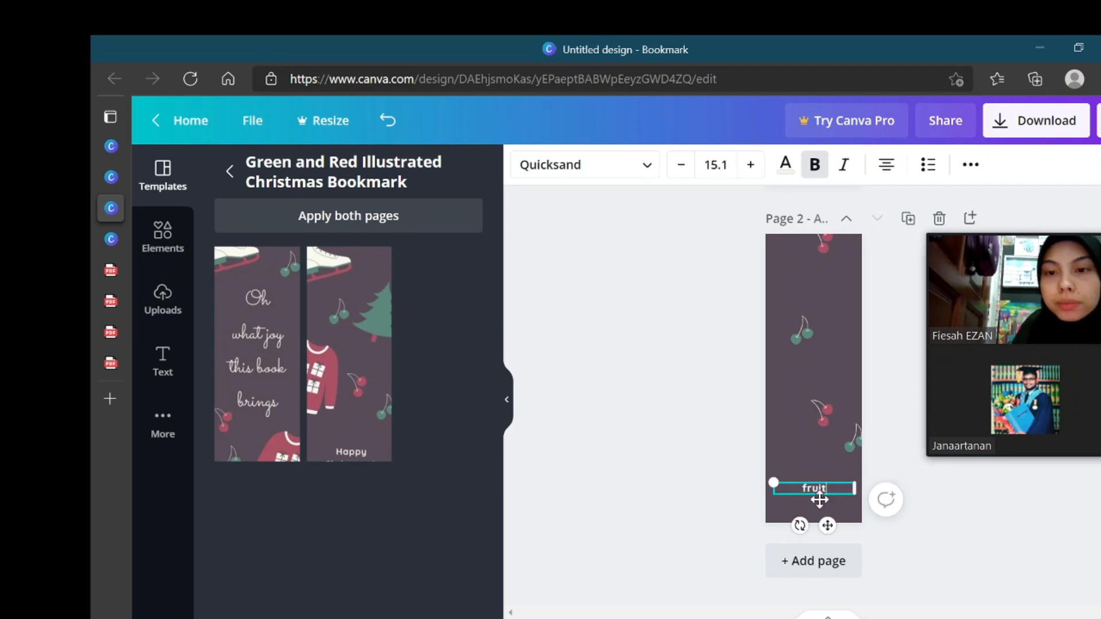
{"action": "scroll", "coordinate": [797, 358], "scroll_direction": "up", "scroll_amount": 3}
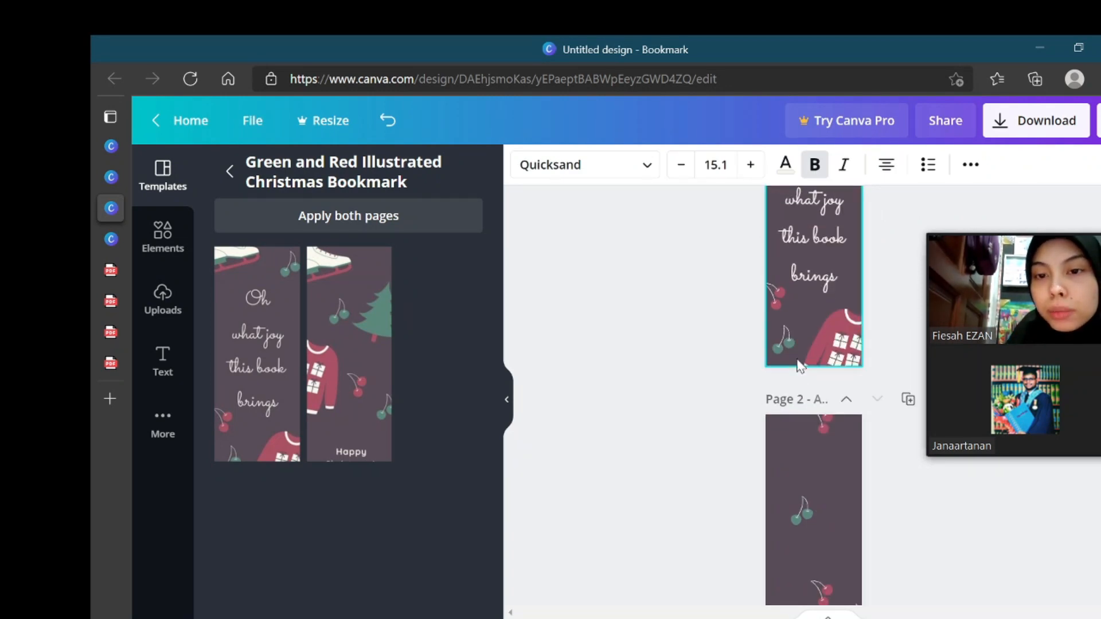
{"action": "scroll", "coordinate": [797, 359], "scroll_direction": "down", "scroll_amount": 3}
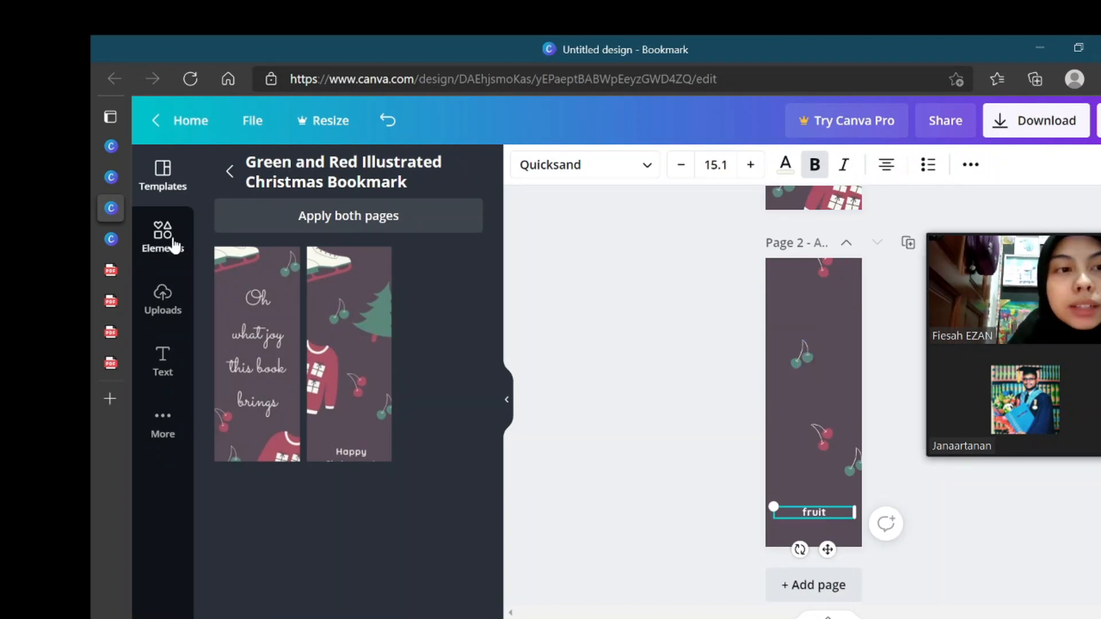
Step: Search the elements for "fruit", insert the red bowl of oranges and bananas, and place it near the top of page 2
{"action": "left_click", "coordinate": [167, 235]}
{"action": "type", "text": "fruit"}
{"action": "key", "text": "Return"}
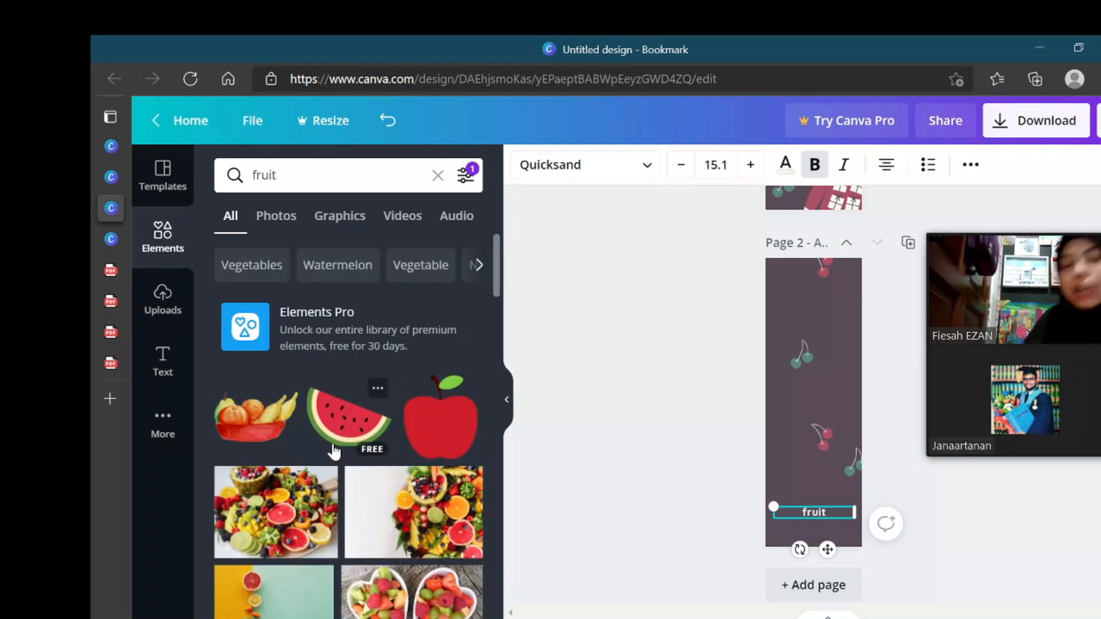
{"action": "left_click", "coordinate": [266, 427]}
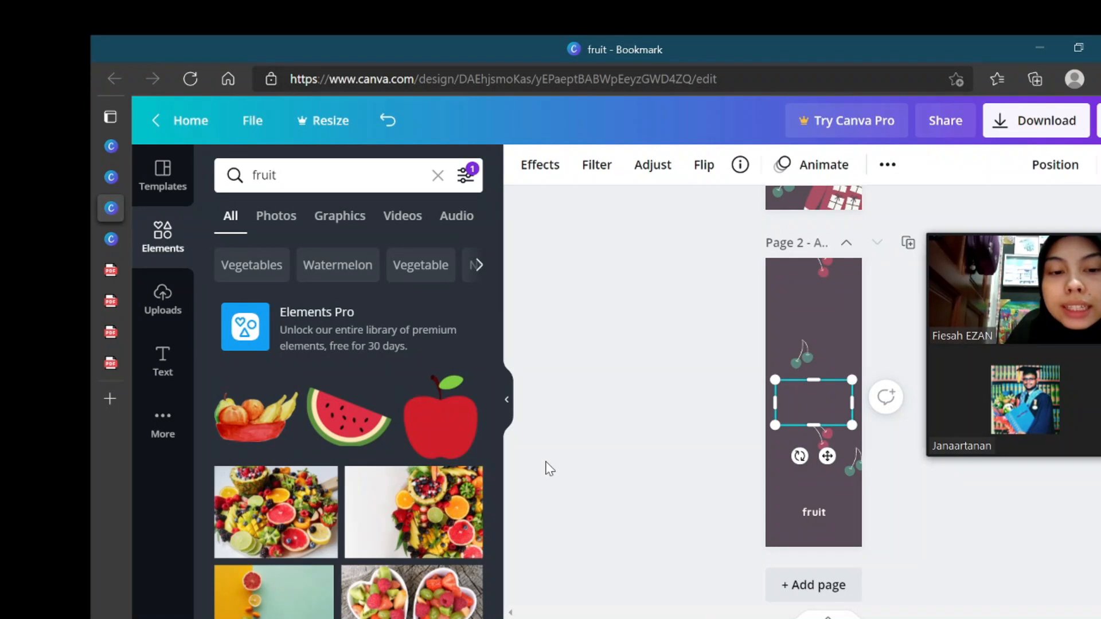
{"action": "scroll", "coordinate": [437, 467], "scroll_direction": "down", "scroll_amount": 6}
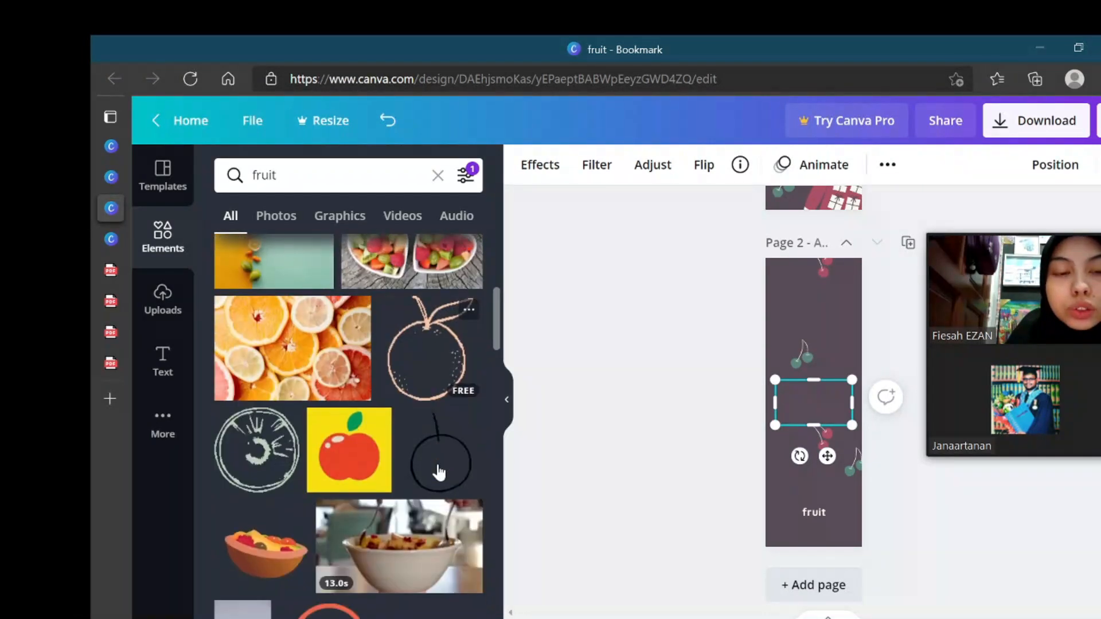
{"action": "scroll", "coordinate": [437, 470], "scroll_direction": "down", "scroll_amount": 2}
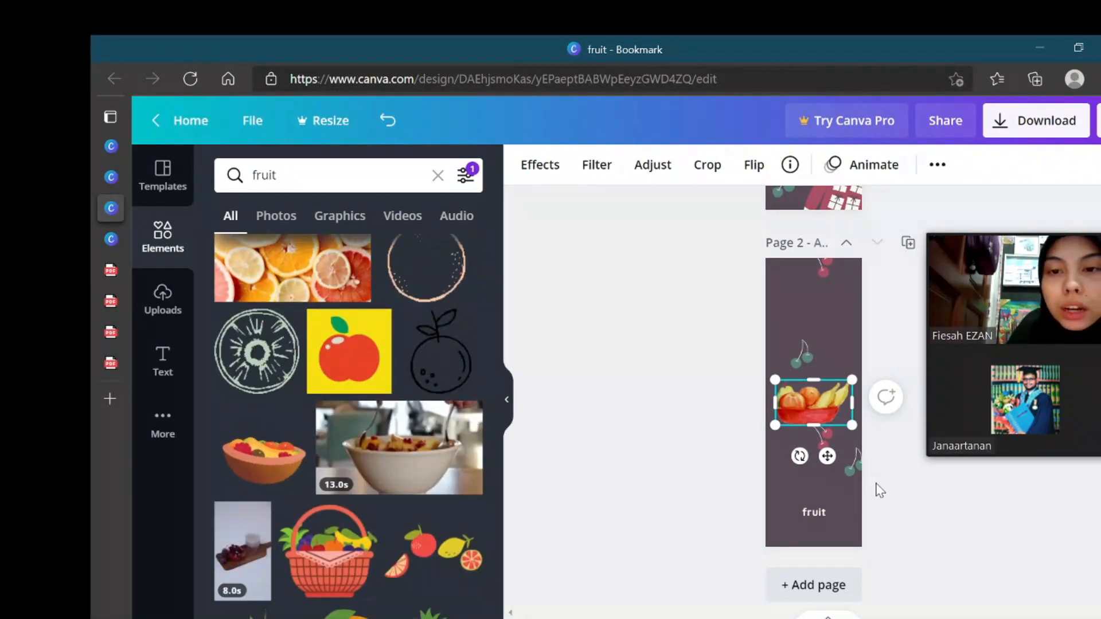
{"action": "left_click_drag", "start_coordinate": [821, 399], "coordinate": [822, 317]}
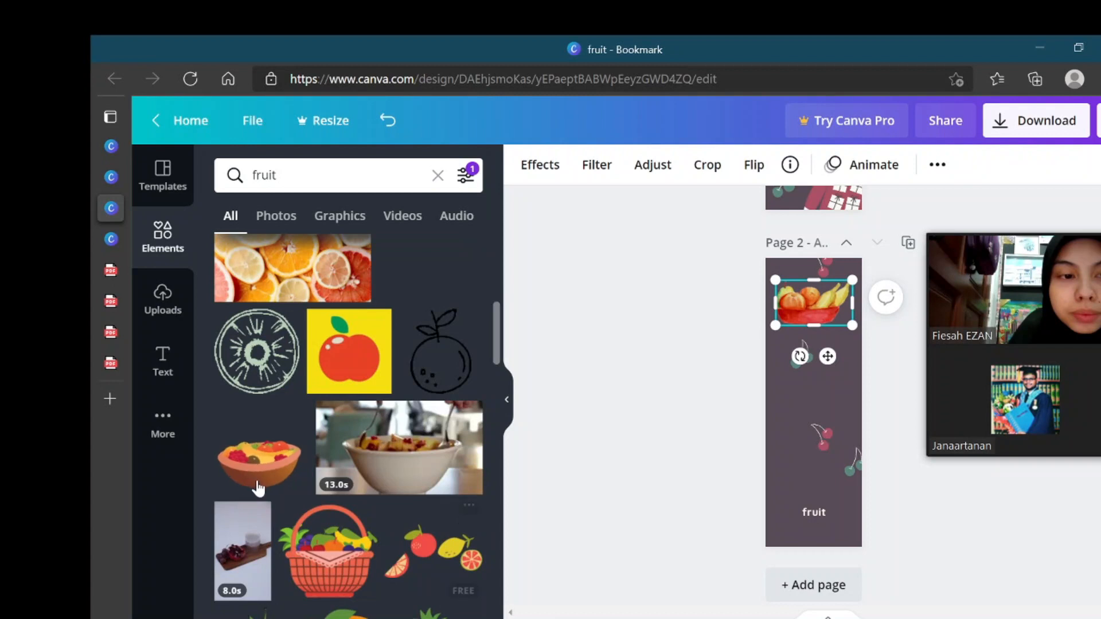
Step: Insert the strawberry and pineapple graphics on page 2, placing the pineapple below the fruit bowl at right and the strawberry lower at left
{"action": "scroll", "coordinate": [247, 481], "scroll_direction": "down", "scroll_amount": 3}
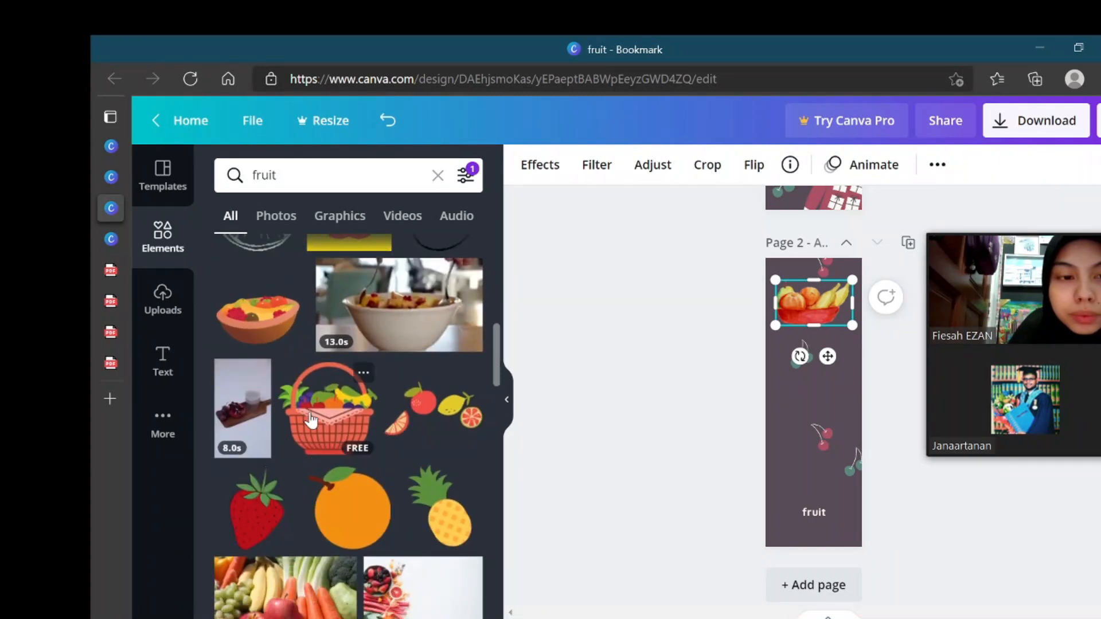
{"action": "left_click", "coordinate": [259, 525]}
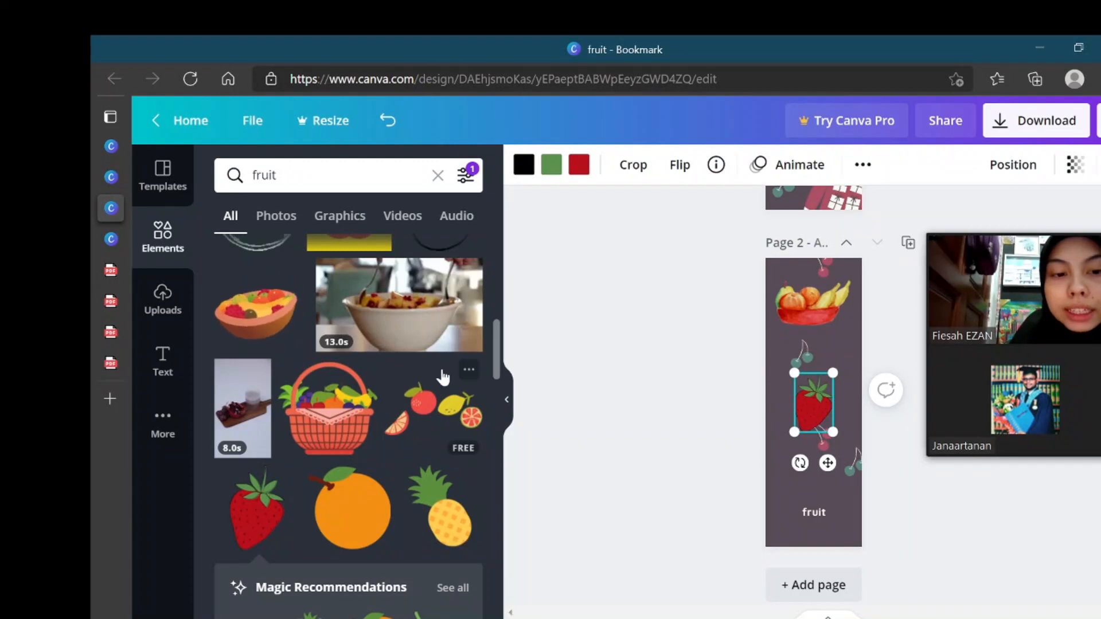
{"action": "scroll", "coordinate": [415, 505], "scroll_direction": "down", "scroll_amount": 3}
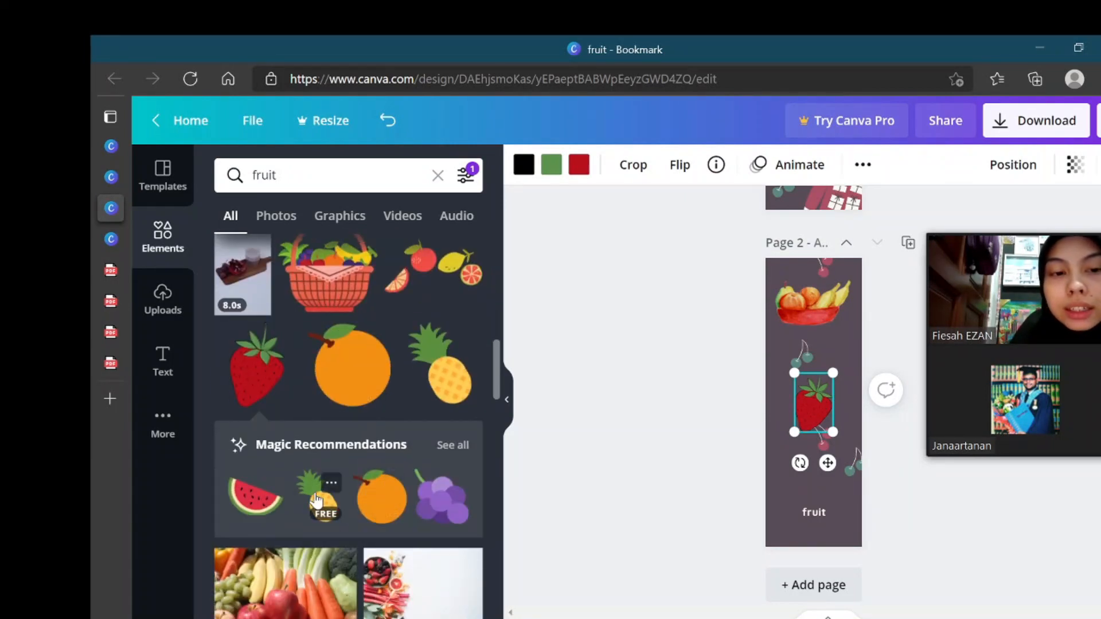
{"action": "left_click", "coordinate": [317, 500]}
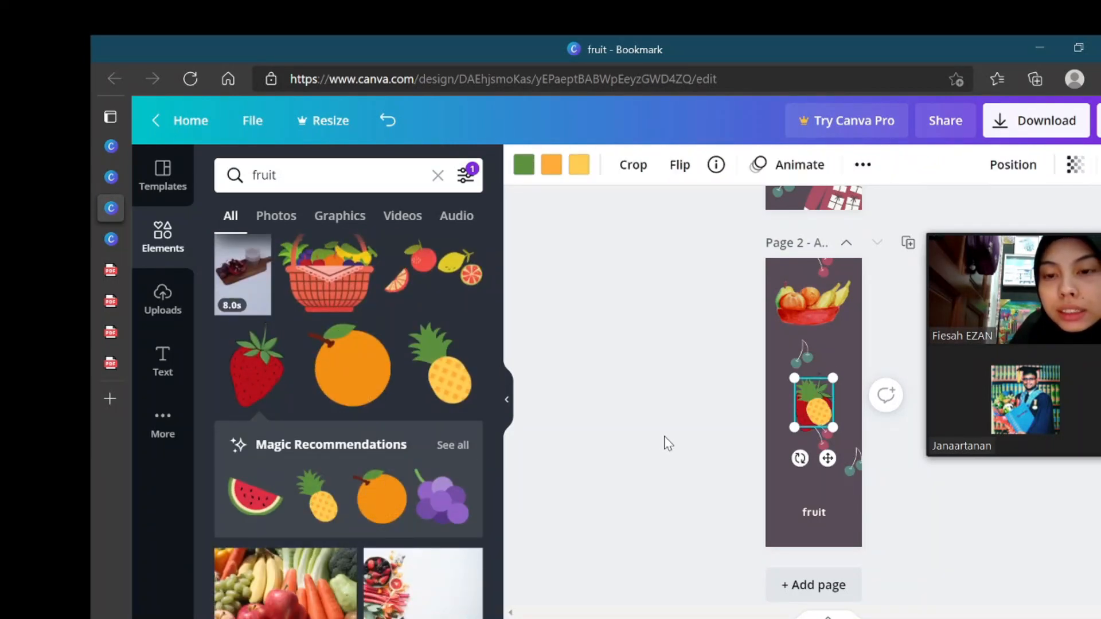
{"action": "left_click_drag", "start_coordinate": [819, 419], "coordinate": [842, 370]}
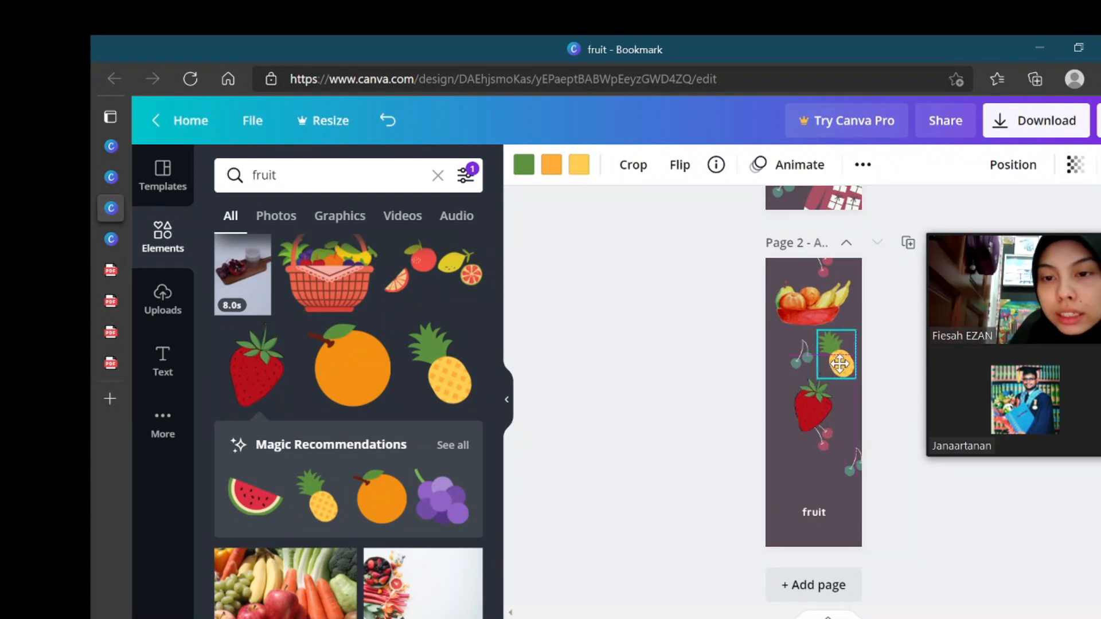
{"action": "left_click", "coordinate": [806, 414]}
{"action": "left_click_drag", "start_coordinate": [806, 414], "coordinate": [790, 417]}
{"action": "left_click", "coordinate": [725, 441]}
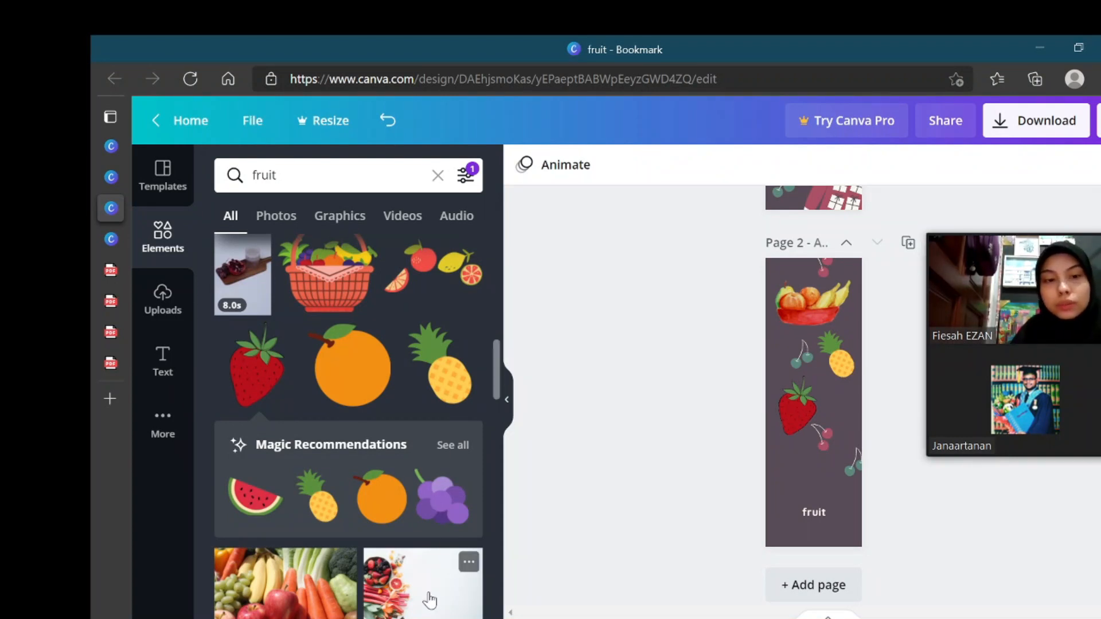
Step: Delete the ice skate and the red sweater from page 1 of the bookmark
{"action": "scroll", "coordinate": [328, 564], "scroll_direction": "down", "scroll_amount": 3}
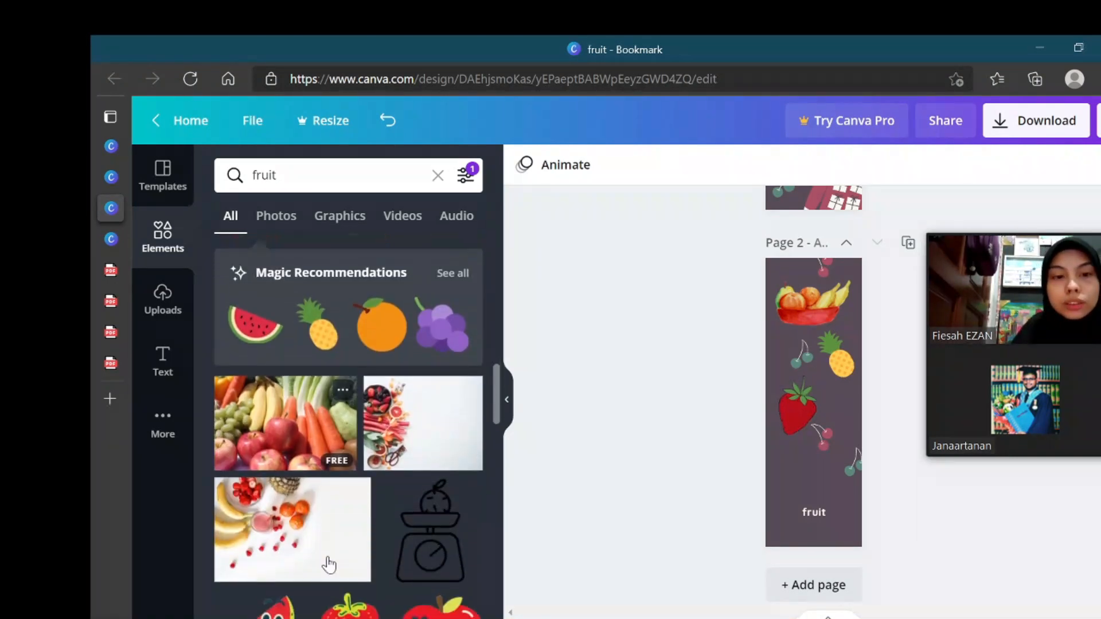
{"action": "scroll", "coordinate": [735, 328], "scroll_direction": "up", "scroll_amount": 5}
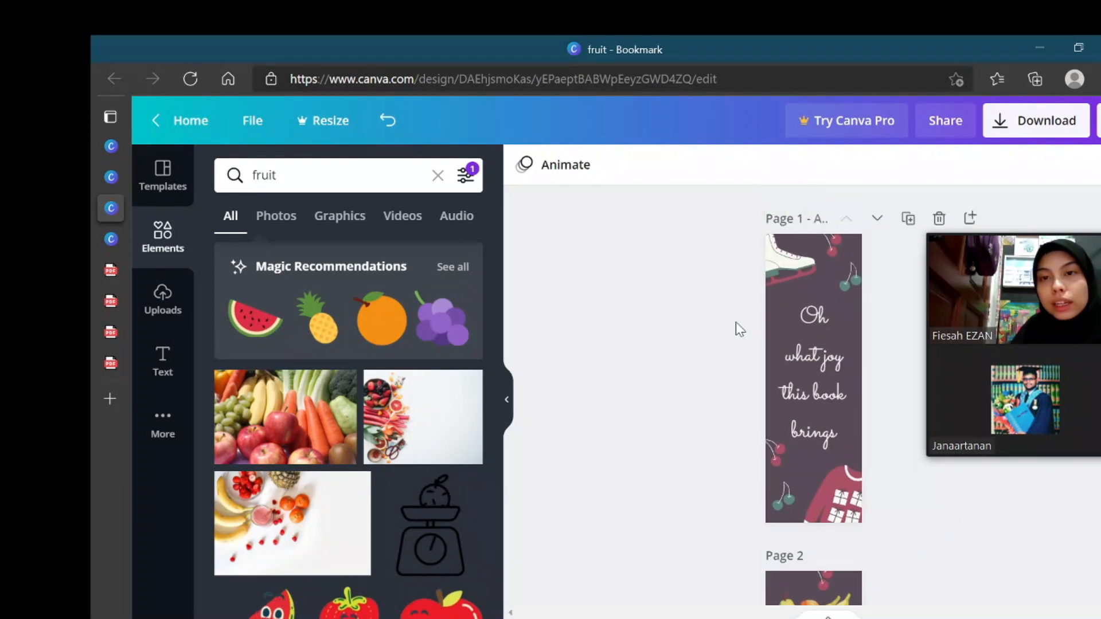
{"action": "left_click", "coordinate": [785, 267]}
{"action": "key", "text": "Delete"}
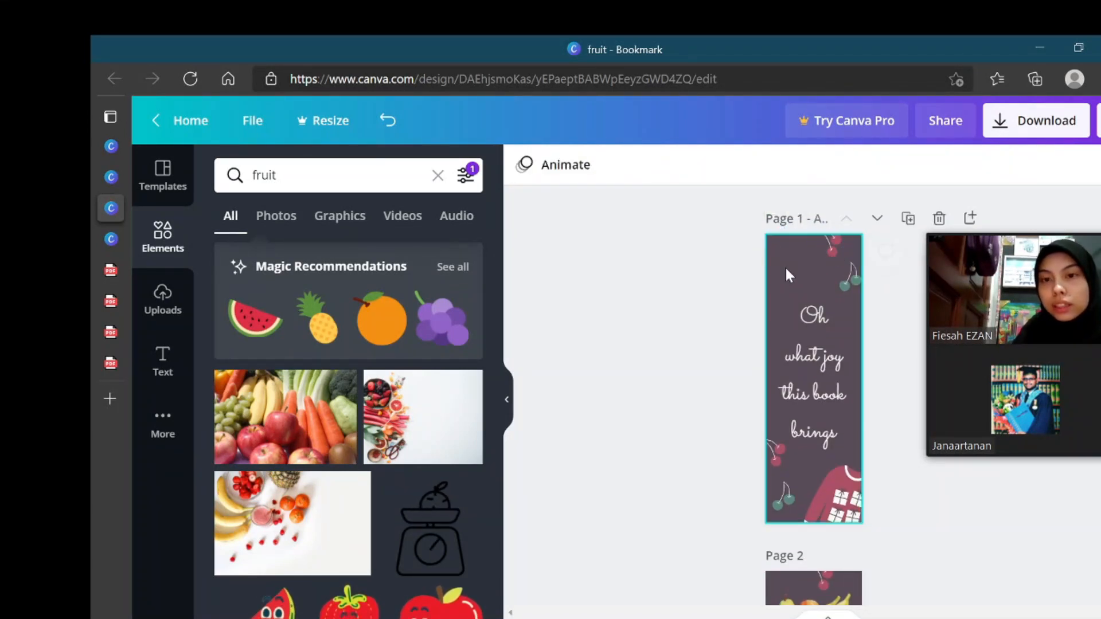
{"action": "left_click", "coordinate": [850, 502]}
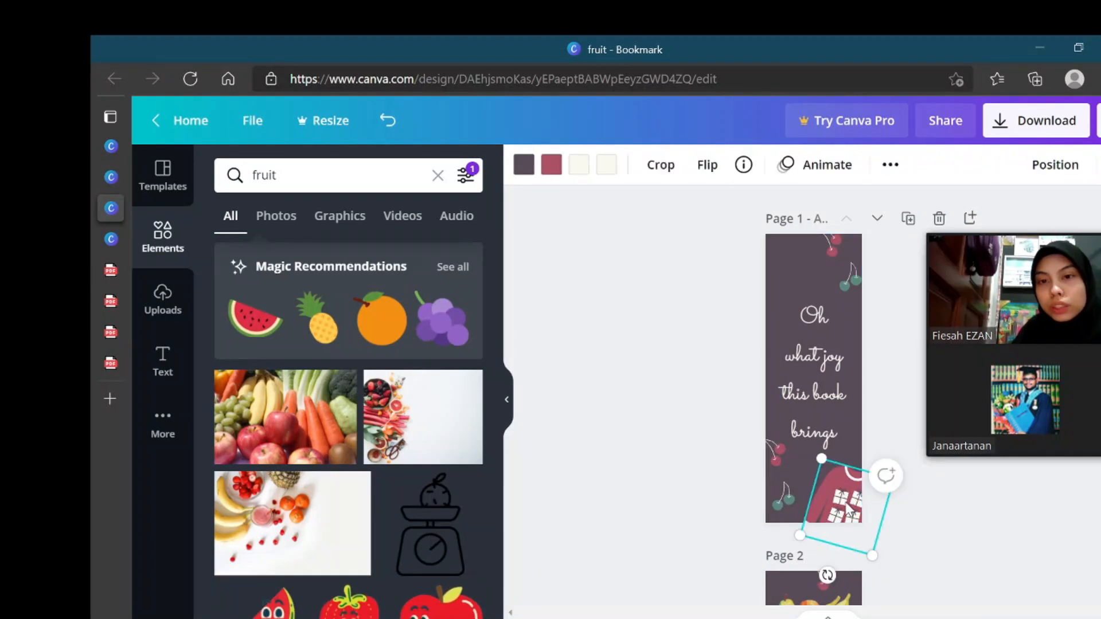
{"action": "key", "text": "Delete"}
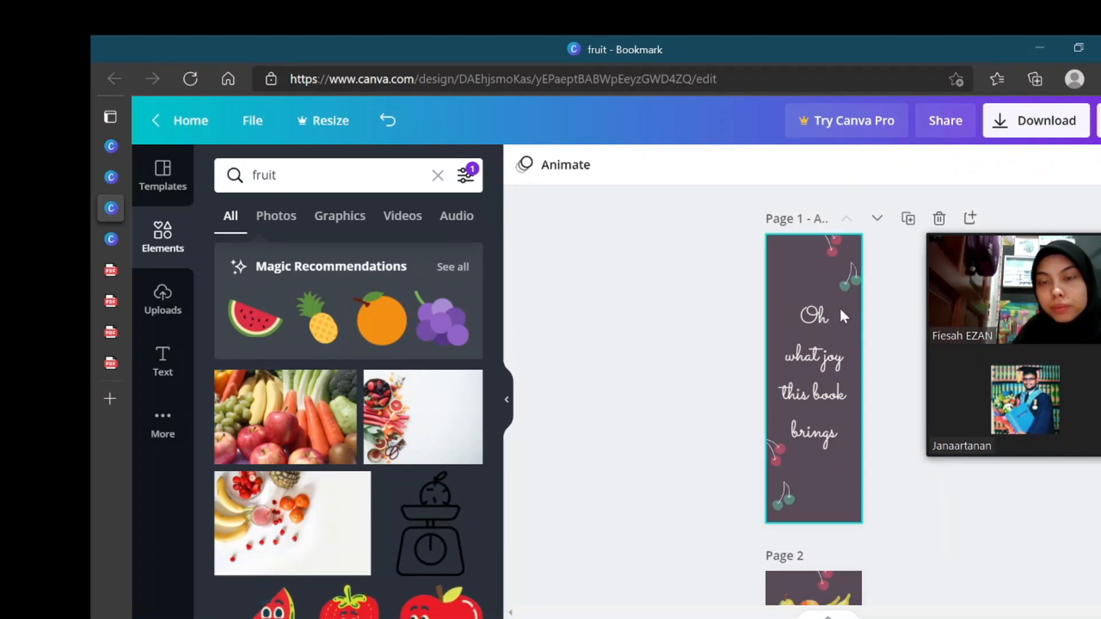
Step: Narrow the quote's text box on page 1 into a single-word column along the bookmark's left edge, spanning nearly its full height
{"action": "left_click", "coordinate": [824, 342]}
{"action": "left_click_drag", "start_coordinate": [847, 377], "coordinate": [814, 378]}
{"action": "left_click_drag", "start_coordinate": [809, 590], "coordinate": [802, 527]}
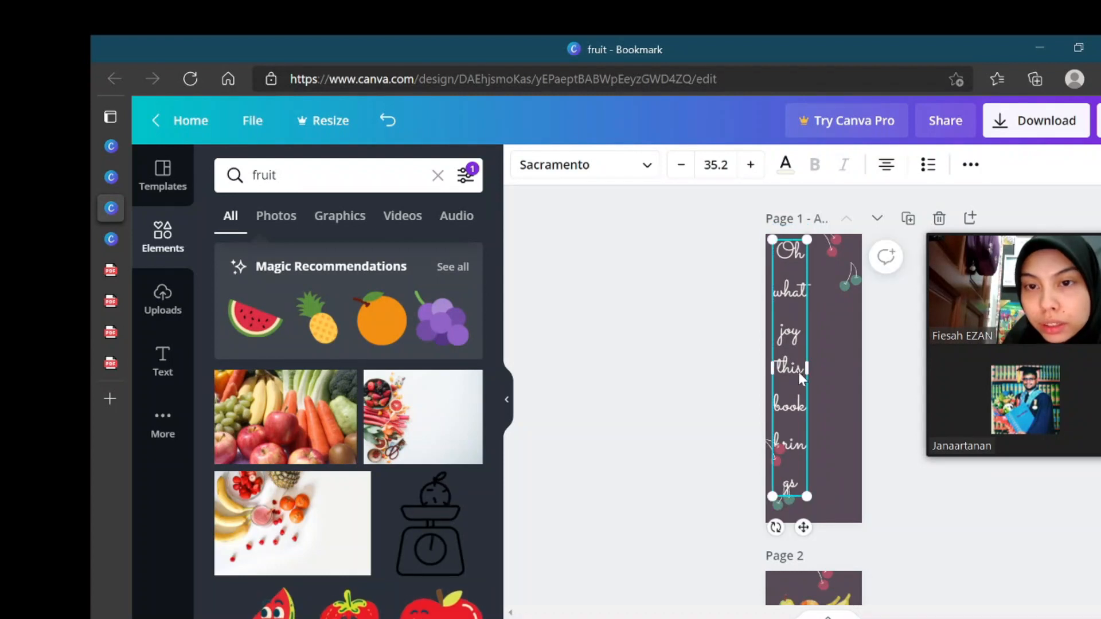
Step: Delete all four cherry graphics from page 1 of the bookmark
{"action": "left_click", "coordinate": [776, 456]}
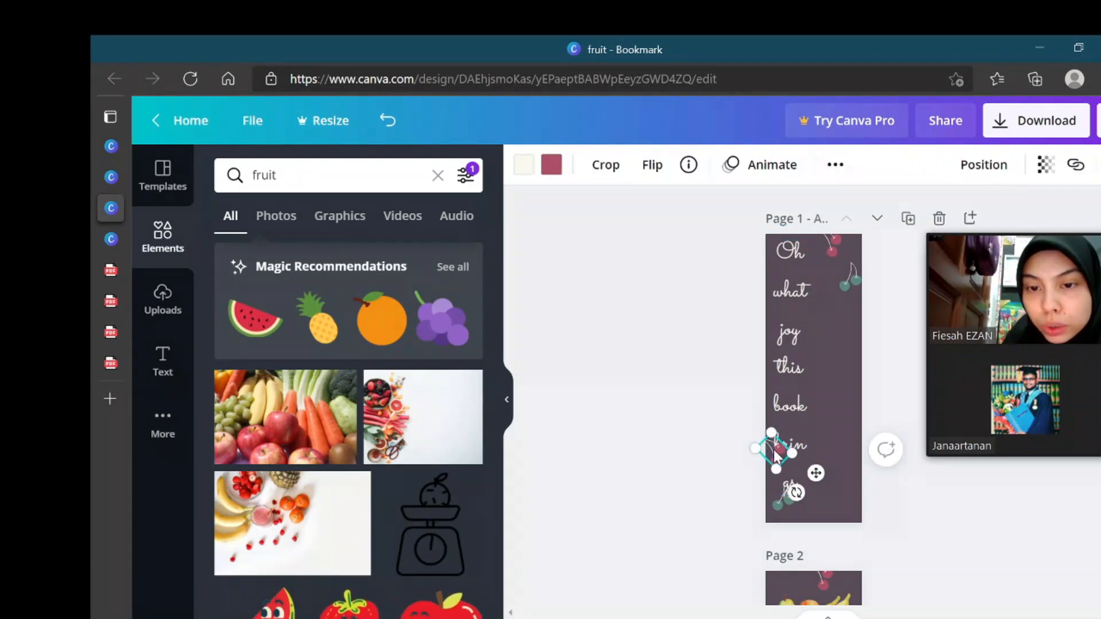
{"action": "key", "text": "Delete"}
{"action": "left_click", "coordinate": [787, 505]}
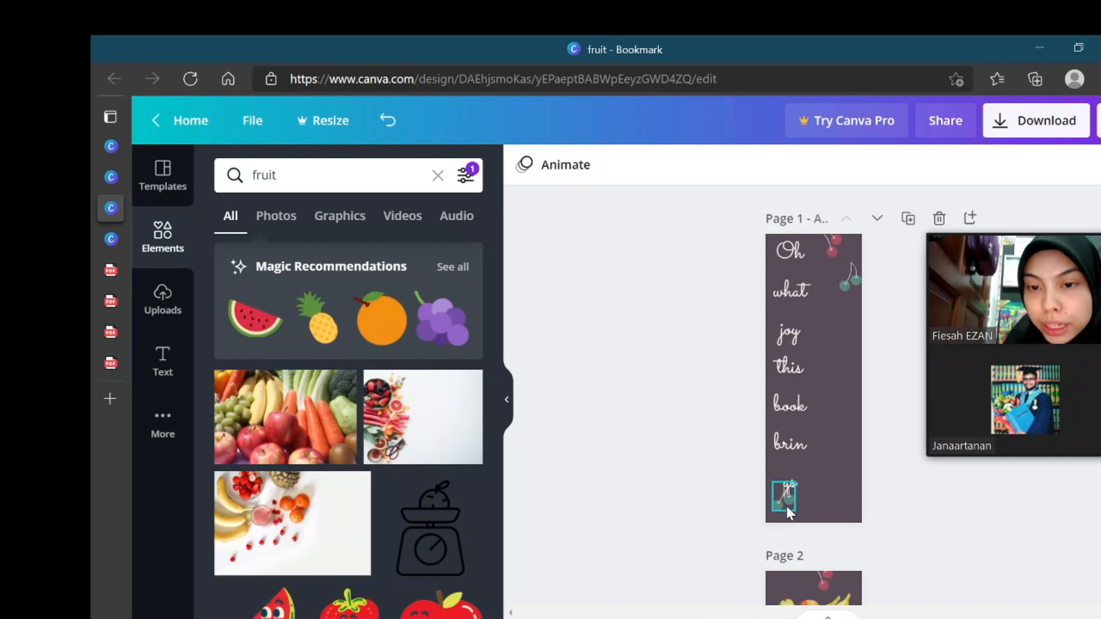
{"action": "key", "text": "Delete"}
{"action": "left_click", "coordinate": [849, 284]}
{"action": "key", "text": "Delete"}
{"action": "left_click", "coordinate": [841, 238]}
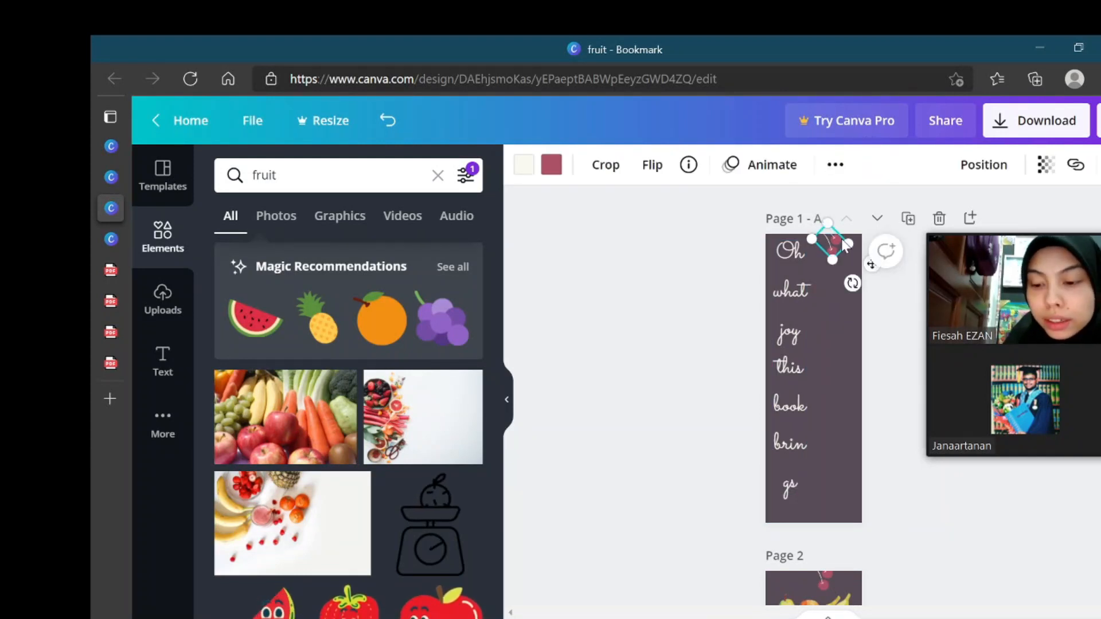
{"action": "key", "text": "Delete"}
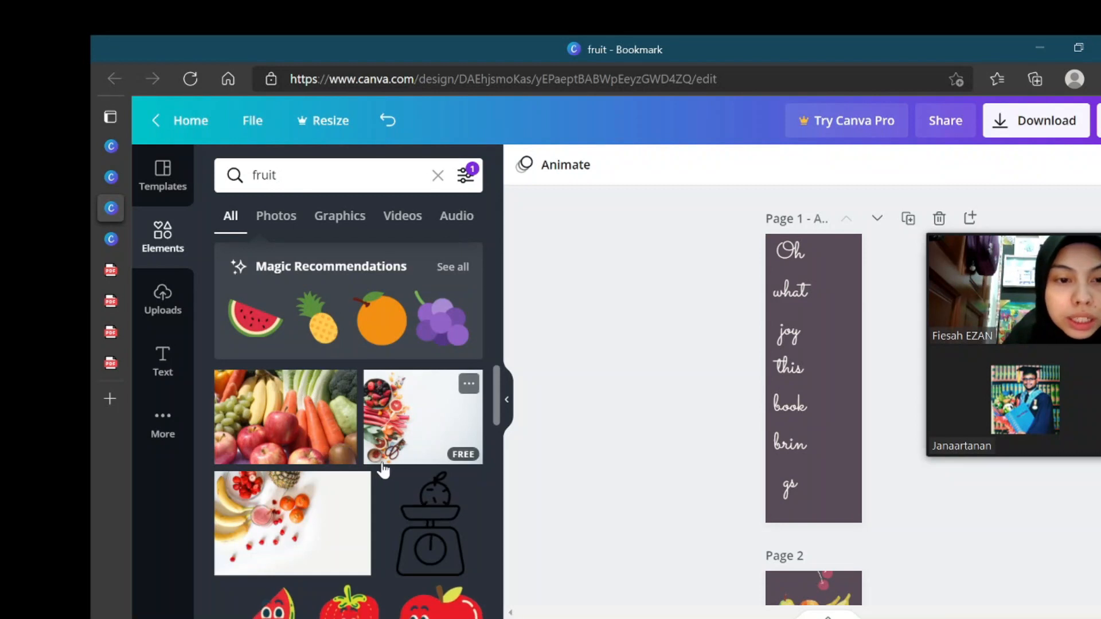
Step: Insert the sliced kiwi photo from the fruit results and enlarge it to fill the right half of page 1 at full height
{"action": "scroll", "coordinate": [381, 463], "scroll_direction": "down", "scroll_amount": 5}
{"action": "scroll", "coordinate": [383, 469], "scroll_direction": "down", "scroll_amount": 3}
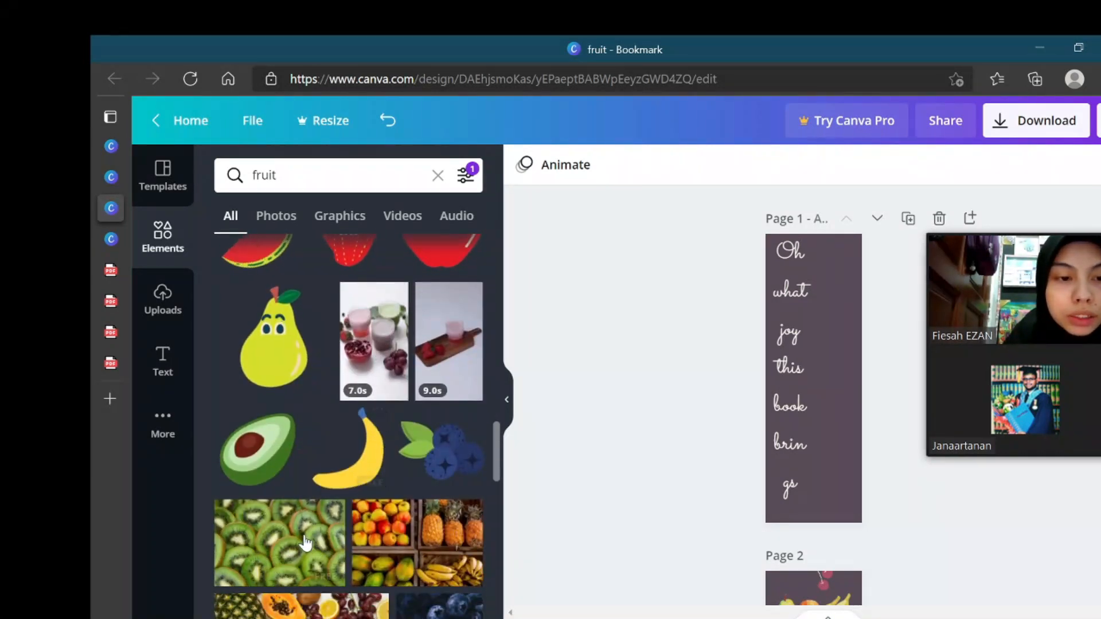
{"action": "left_click", "coordinate": [308, 542]}
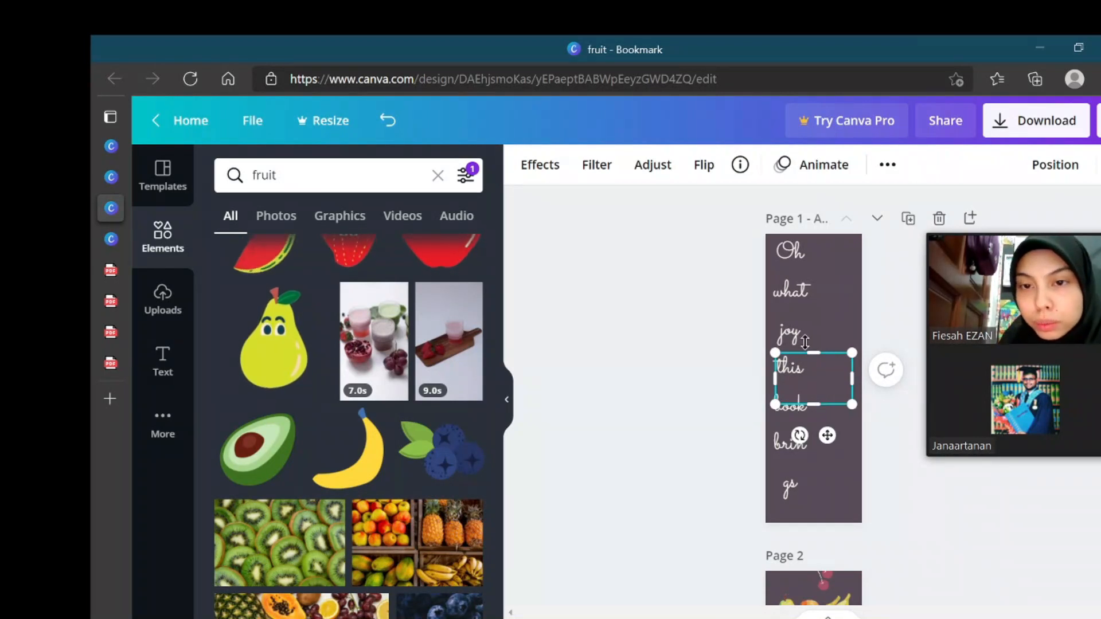
{"action": "left_click_drag", "start_coordinate": [815, 354], "coordinate": [868, 236]}
{"action": "left_click_drag", "start_coordinate": [852, 399], "coordinate": [866, 521]}
Step: Replace the quote on page 1 with "HUMAN", one letter per line, and center it vertically beside the kiwi photo
{"action": "left_click", "coordinate": [792, 367]}
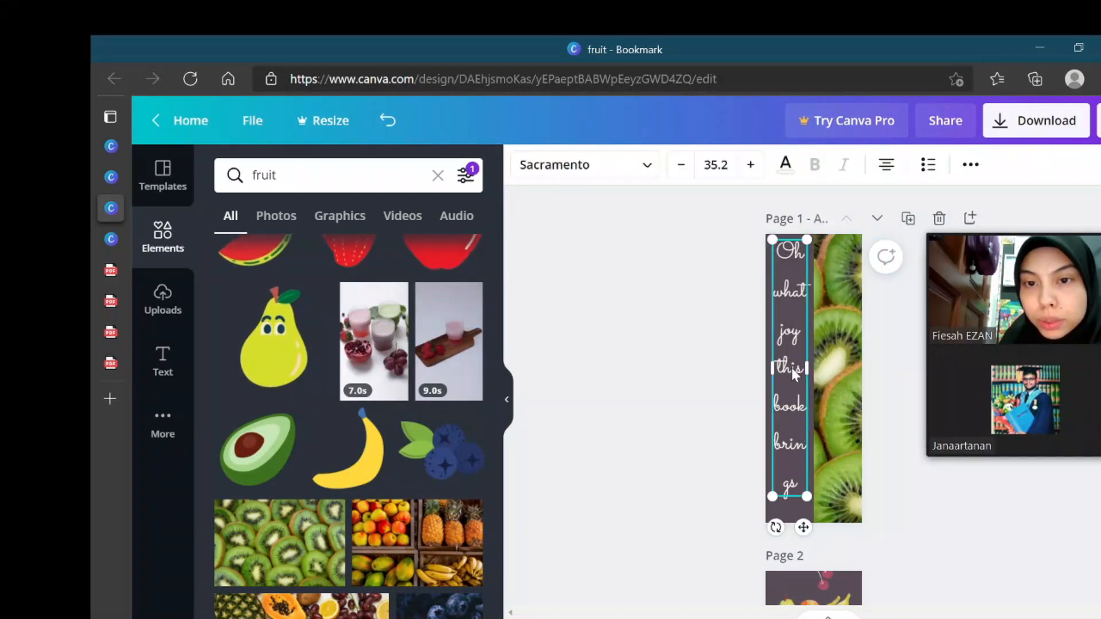
{"action": "left_click", "coordinate": [792, 369]}
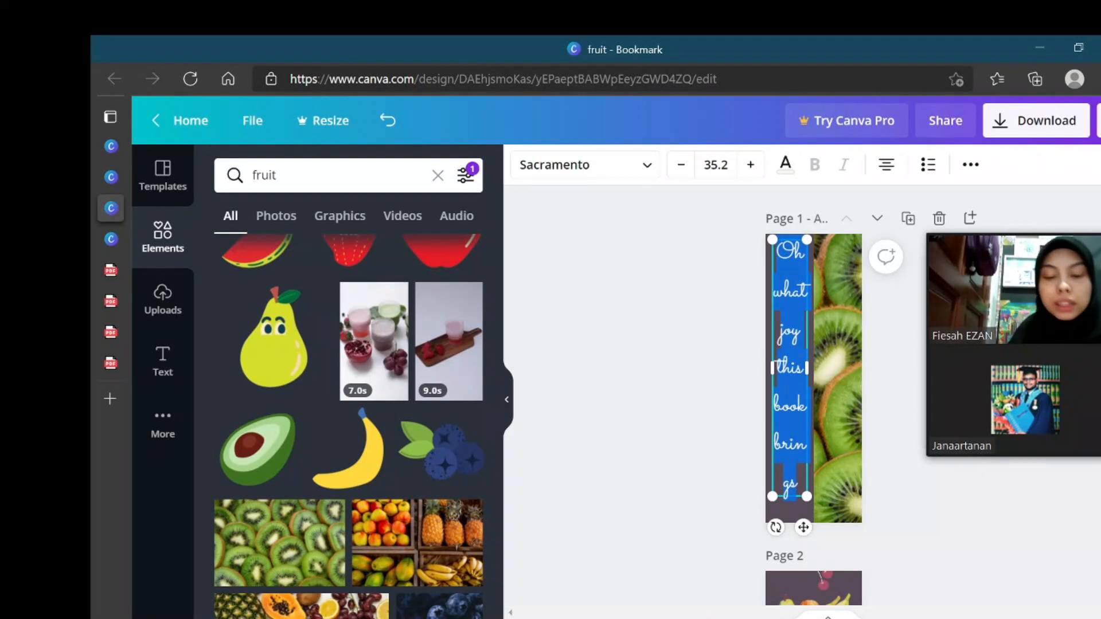
{"action": "key", "text": "BackSpace"}
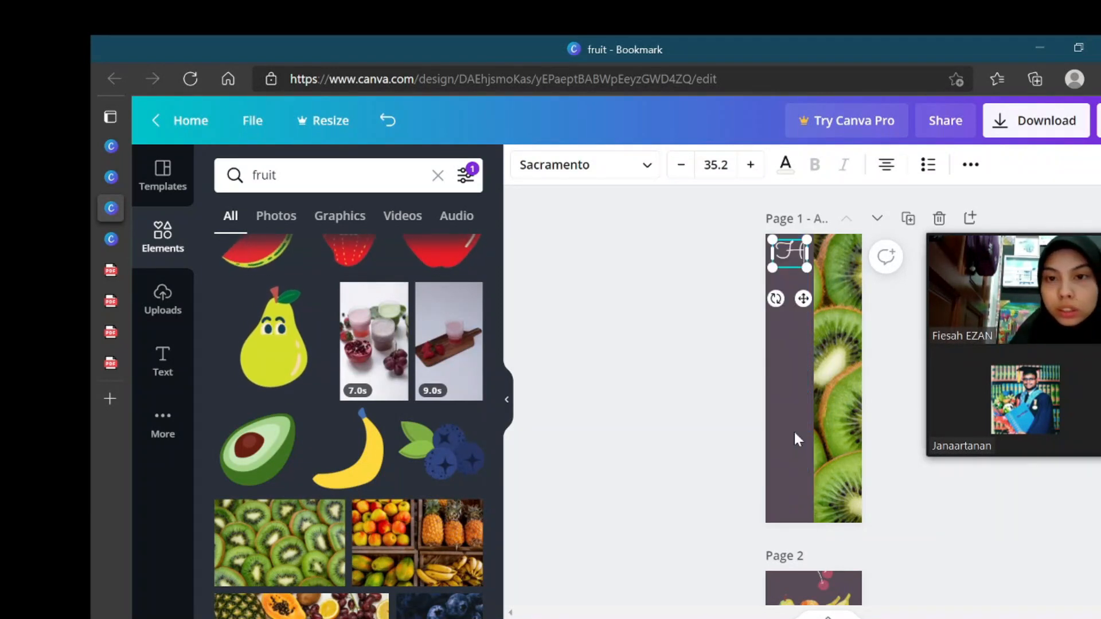
{"action": "type", "text": "Hu"}
{"action": "key", "text": "Return"}
{"action": "type", "text": "M"}
{"action": "key", "text": "Return"}
{"action": "type", "text": "A"}
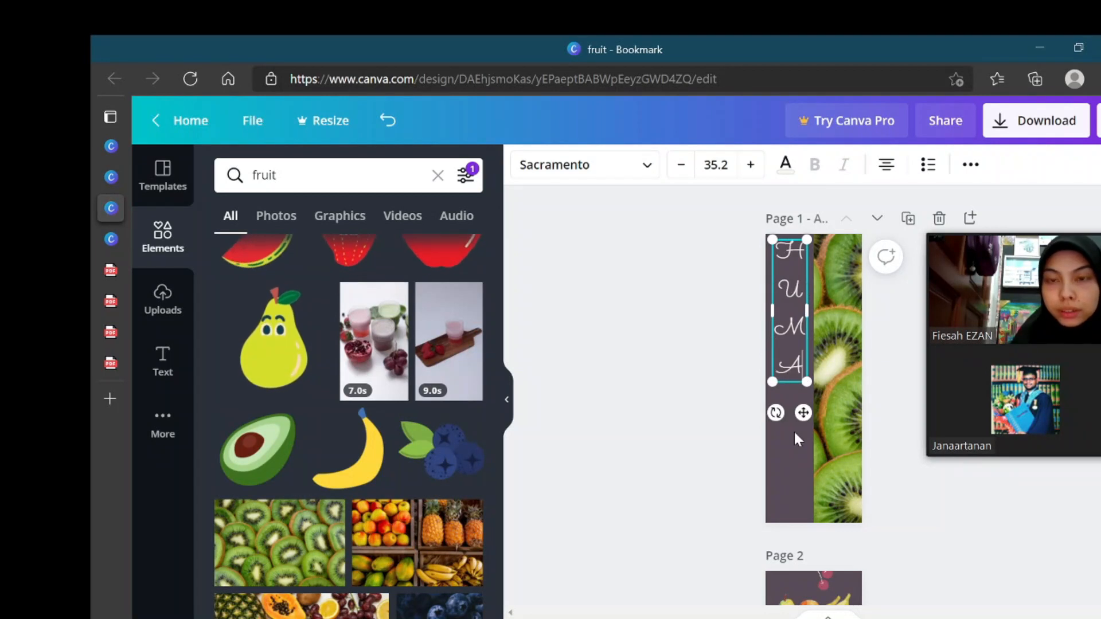
{"action": "key", "text": "Return"}
{"action": "type", "text": "N"}
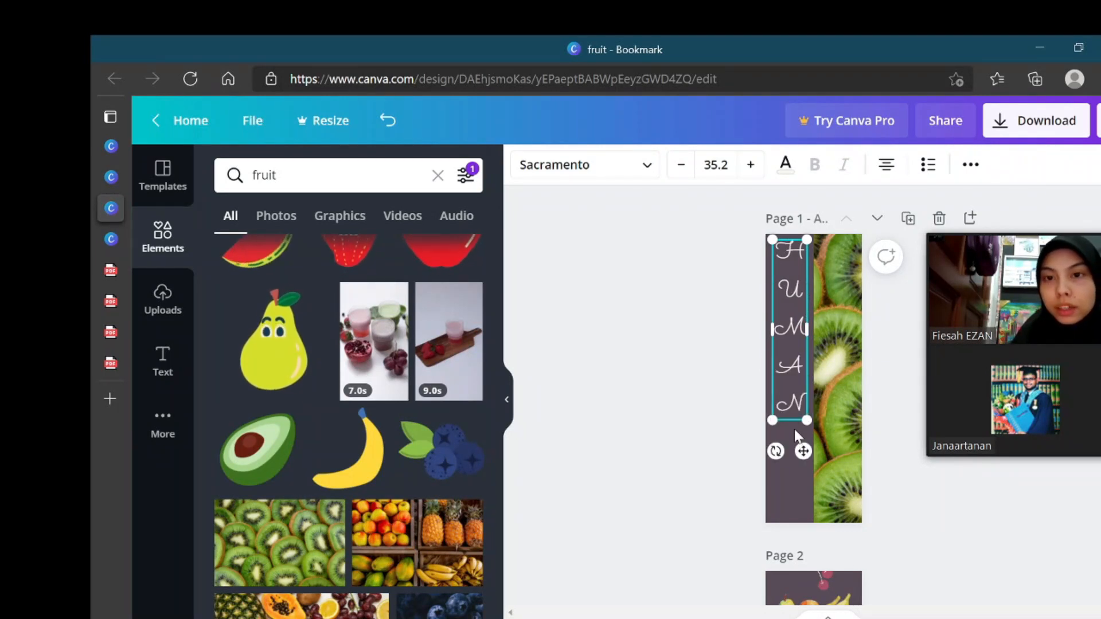
{"action": "left_click_drag", "start_coordinate": [802, 466], "coordinate": [805, 490]}
{"action": "left_click", "coordinate": [686, 434]}
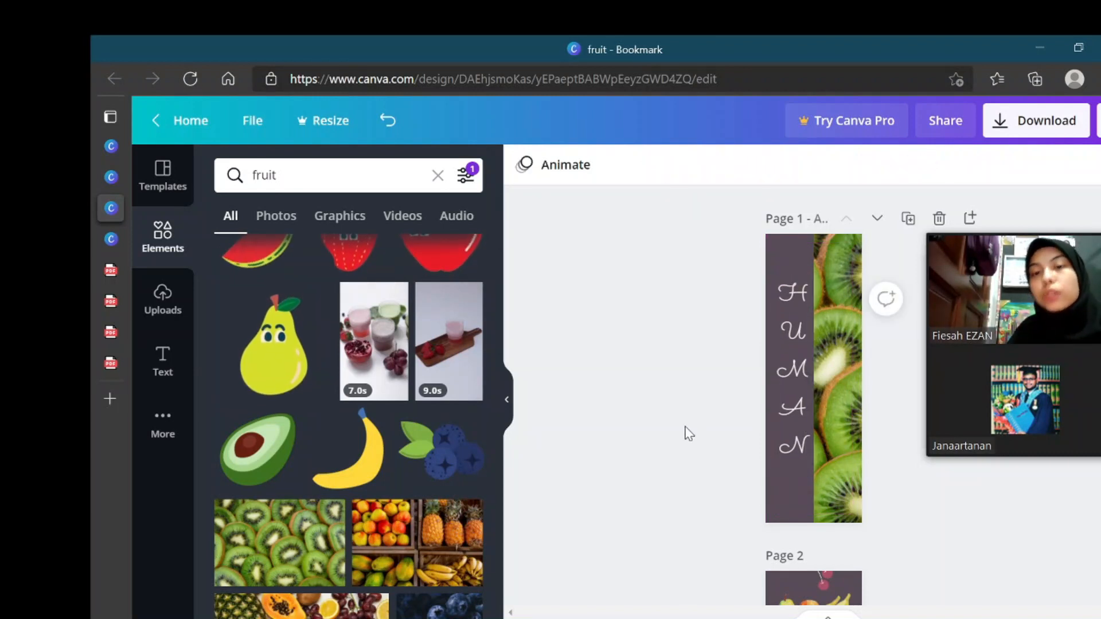
Step: Set page 1's background to the brown shade from the kiwi photo's colors
{"action": "left_click", "coordinate": [781, 480]}
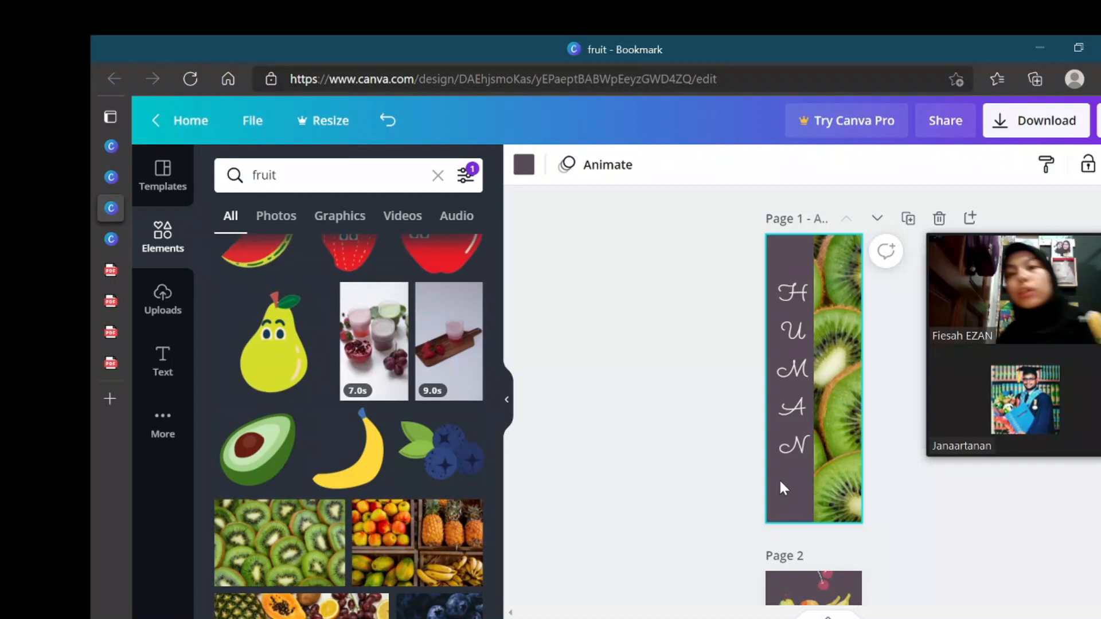
{"action": "left_click", "coordinate": [524, 168]}
{"action": "left_click", "coordinate": [463, 257]}
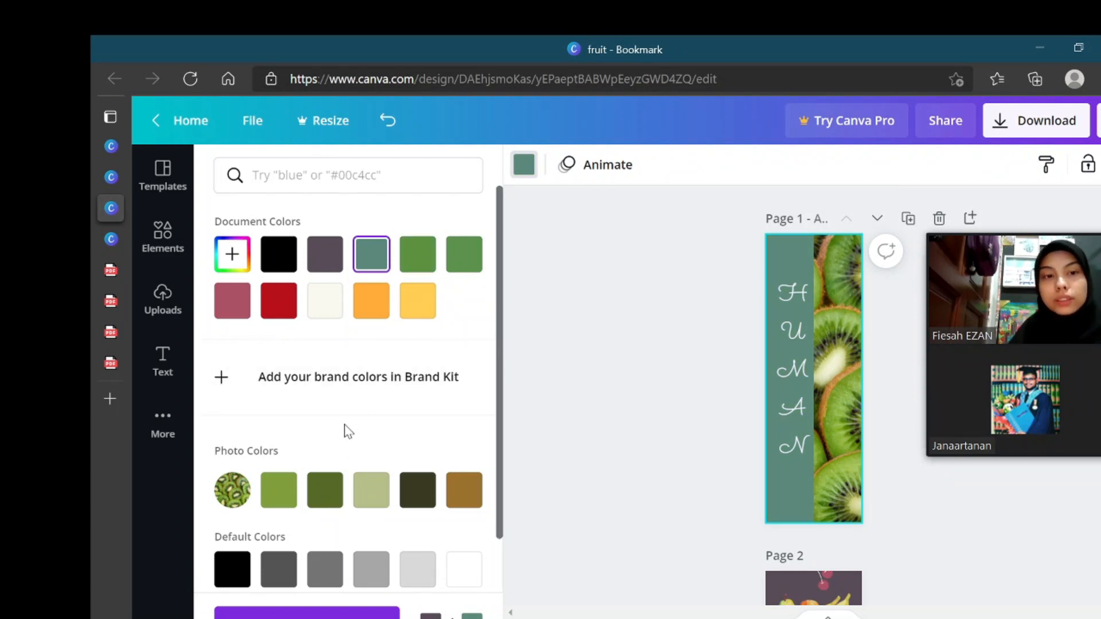
{"action": "left_click", "coordinate": [464, 494]}
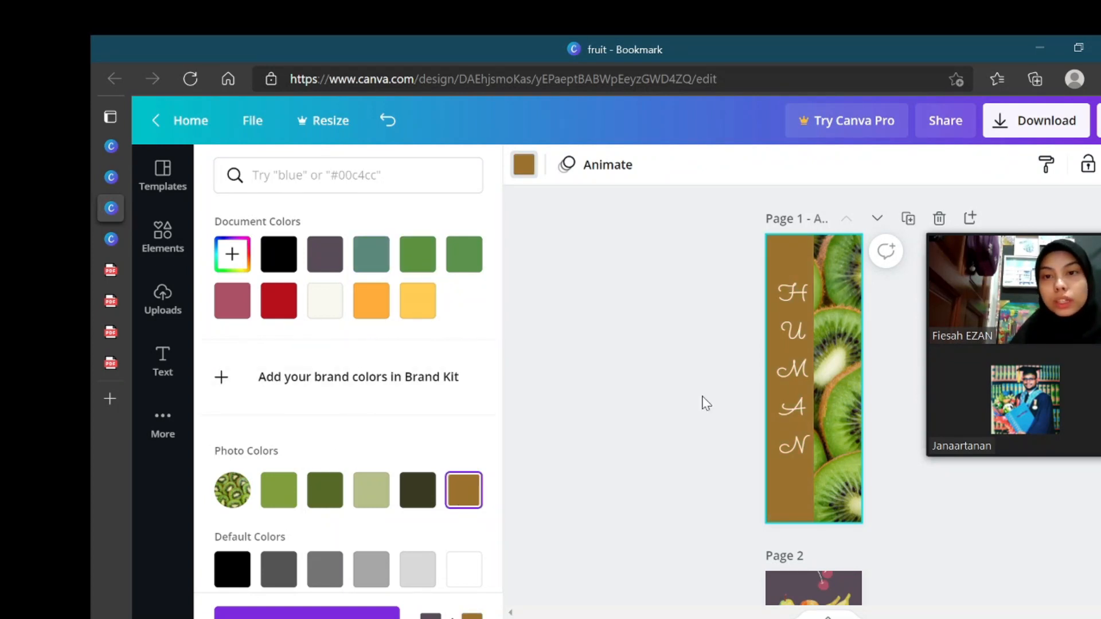
Step: Color the vertical "HUMAN" text green from the document colors and set its font to Horizon
{"action": "left_click", "coordinate": [793, 425]}
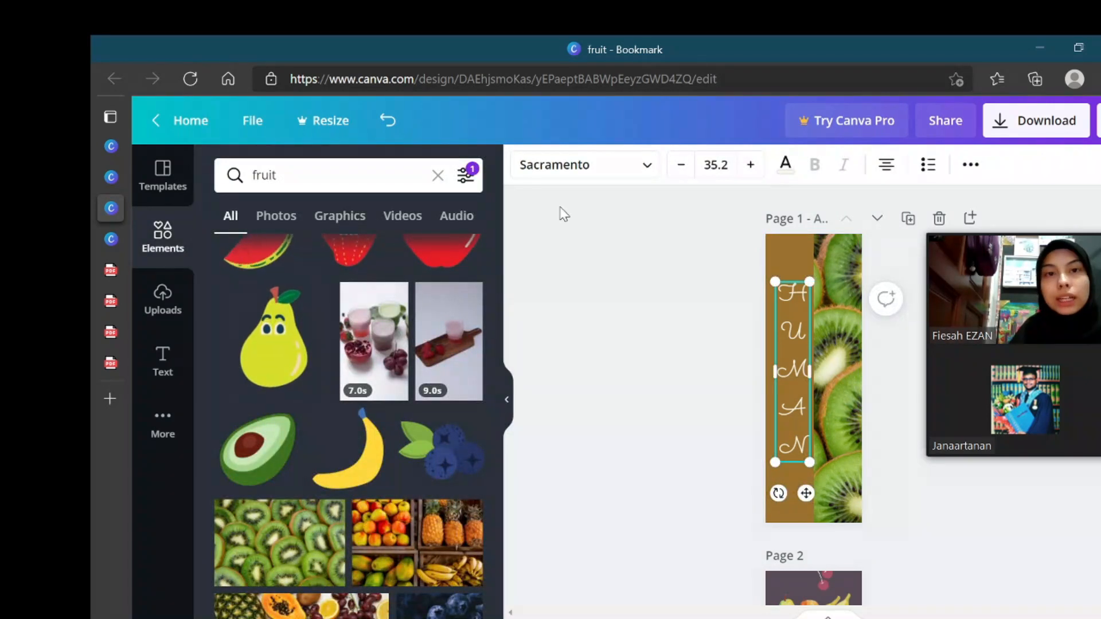
{"action": "left_click", "coordinate": [785, 165]}
{"action": "left_click", "coordinate": [417, 253]}
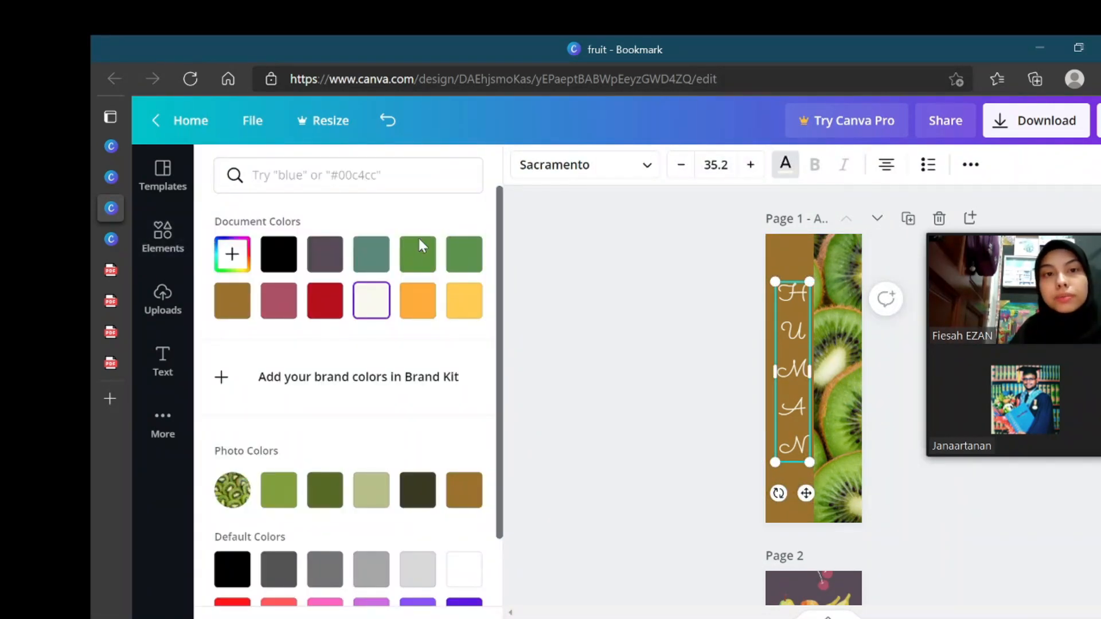
{"action": "left_click", "coordinate": [447, 253]}
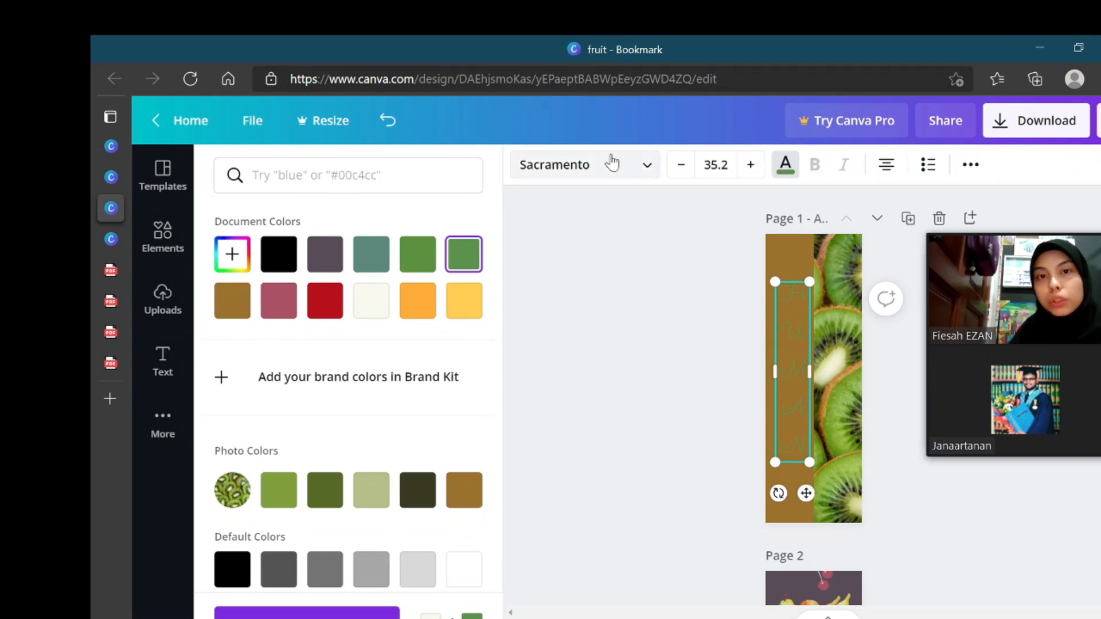
{"action": "left_click", "coordinate": [649, 167]}
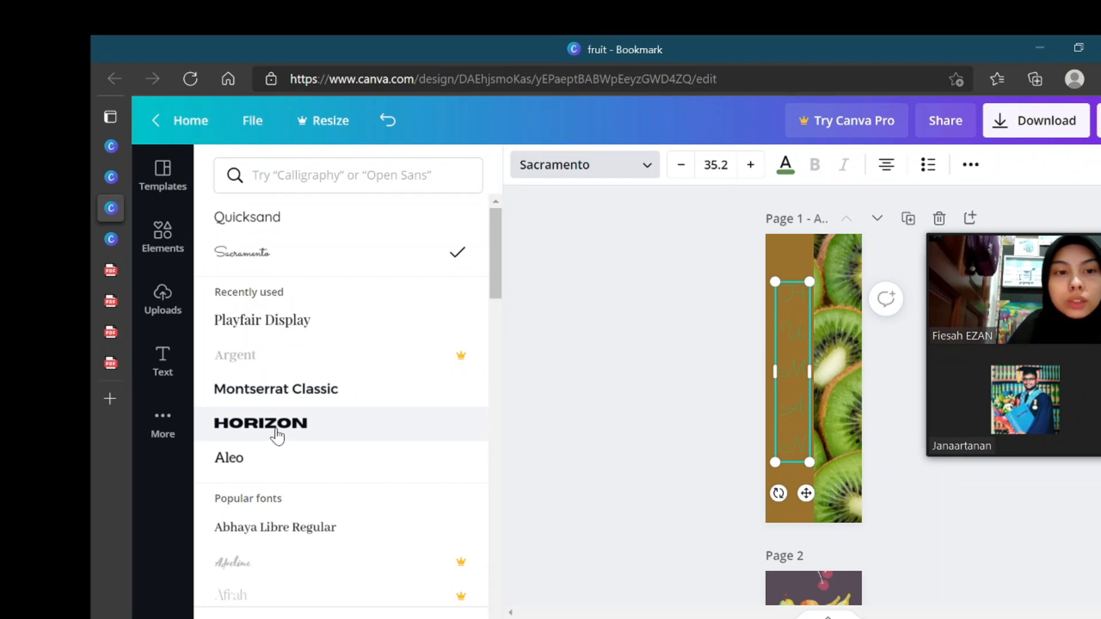
{"action": "left_click", "coordinate": [590, 374]}
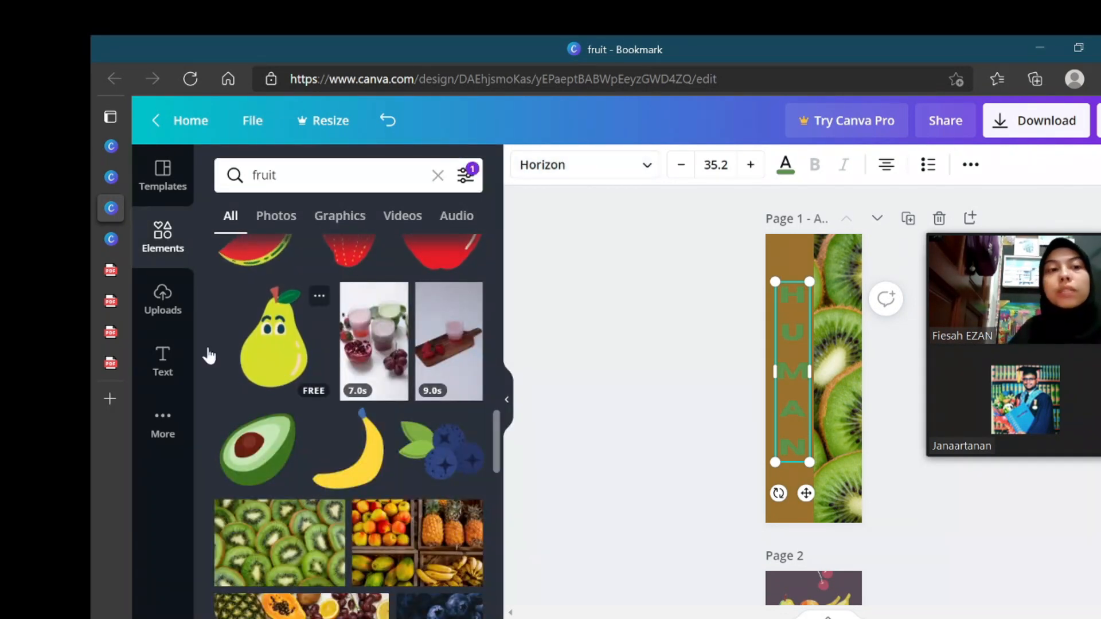
Step: Switch to 7. BOOKMARK.pdf and review the finished bookmark designs from page 1 through page 3
{"action": "mouse_move", "coordinate": [112, 363]}
{"action": "left_click", "coordinate": [178, 359]}
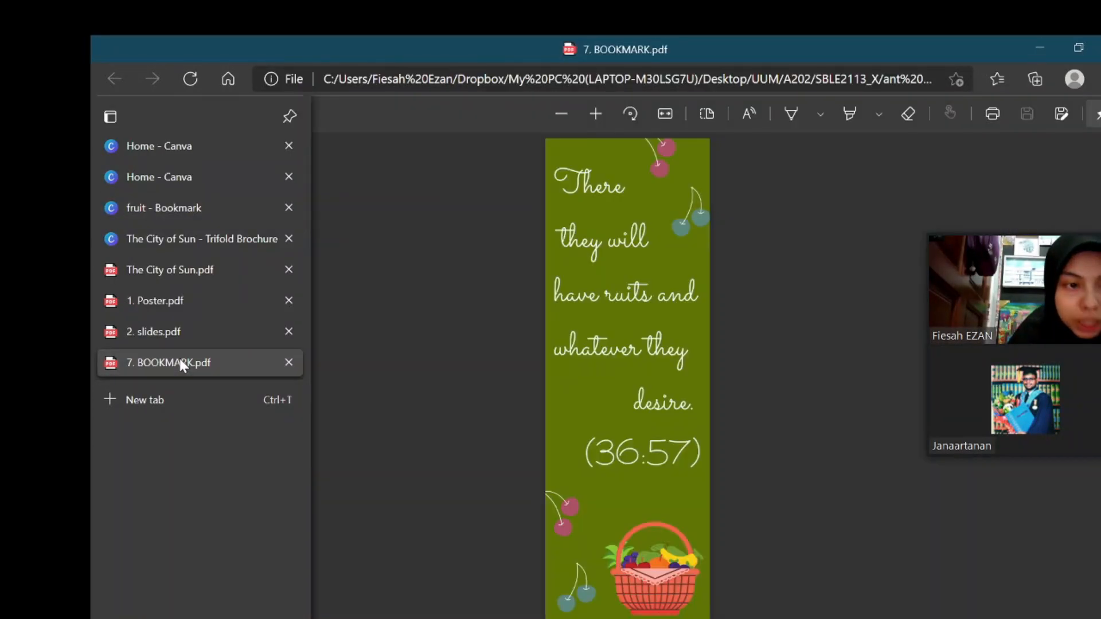
{"action": "scroll", "coordinate": [471, 346], "scroll_direction": "up", "scroll_amount": 1}
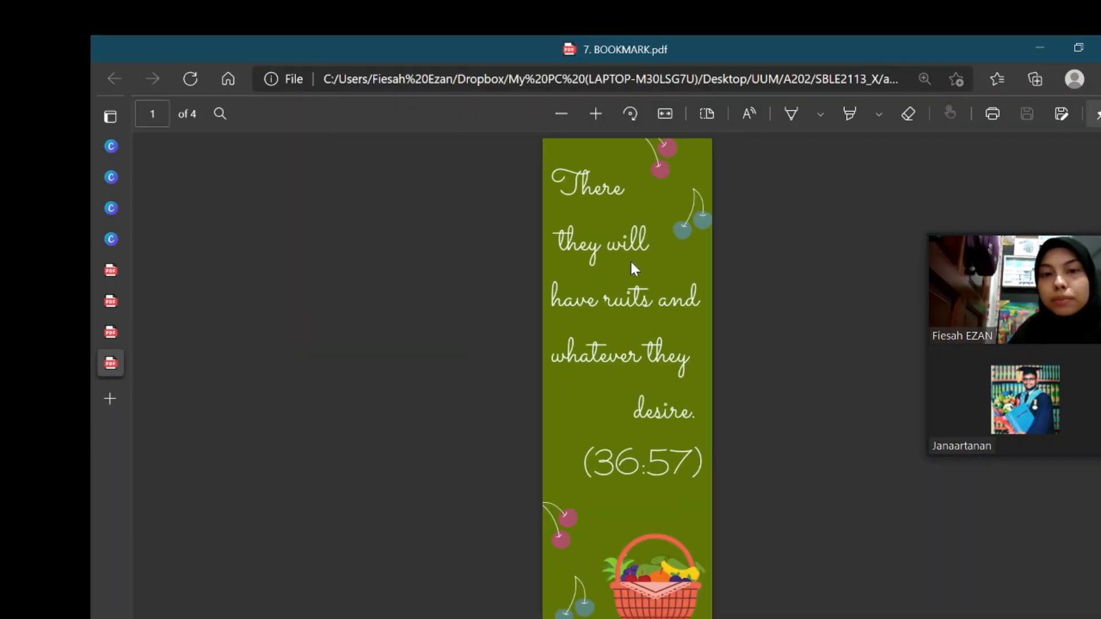
{"action": "scroll", "coordinate": [752, 321], "scroll_direction": "down", "scroll_amount": 10}
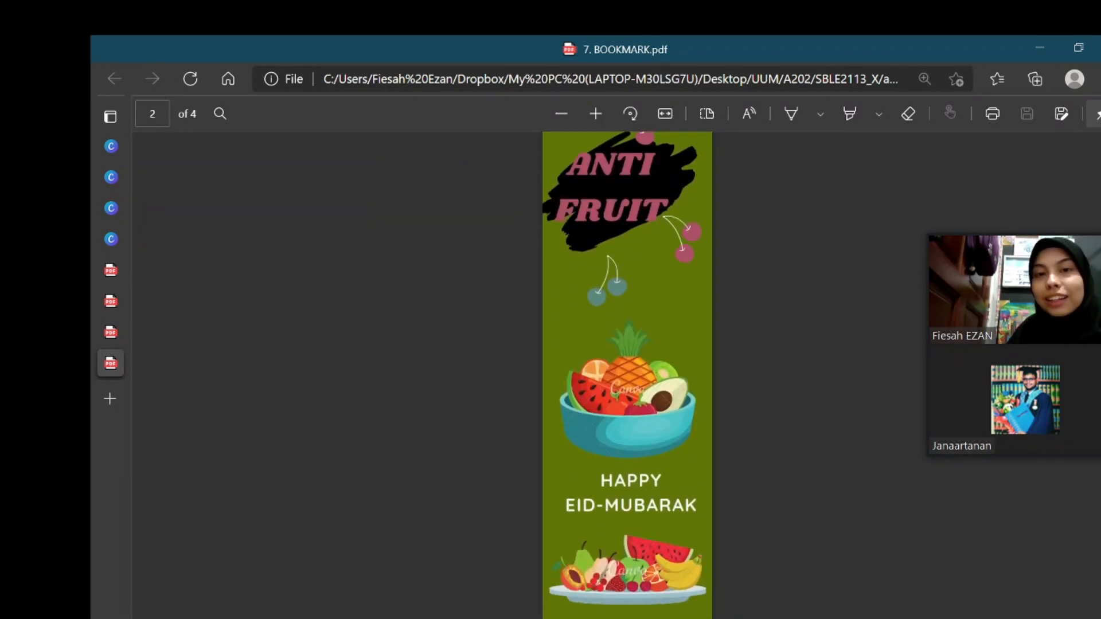
{"action": "scroll", "coordinate": [627, 376], "scroll_direction": "down", "scroll_amount": 3}
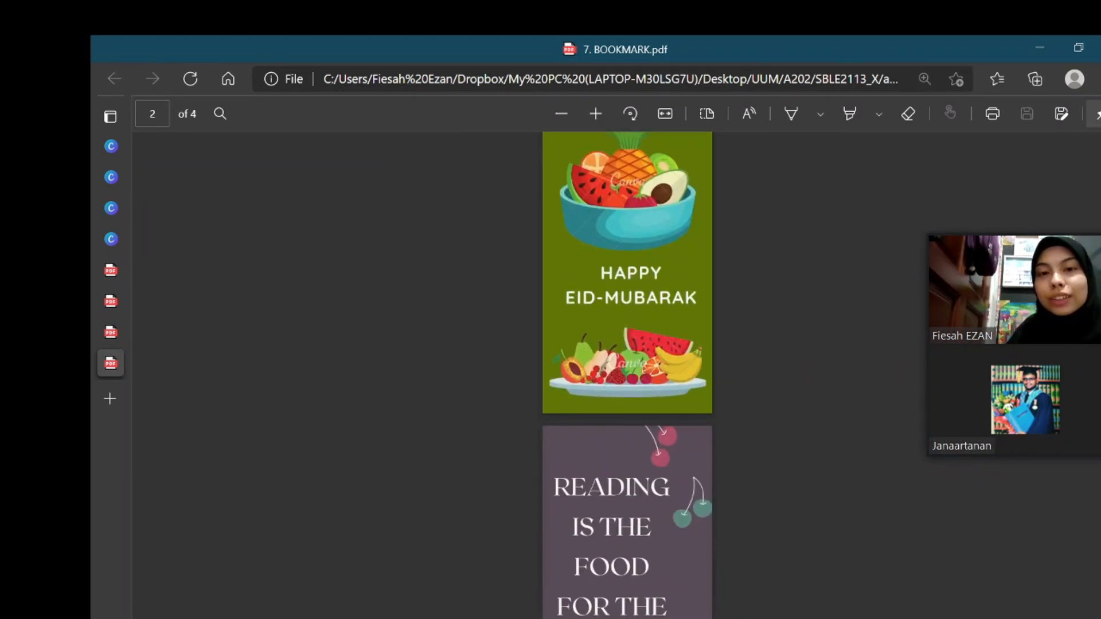
{"action": "scroll", "coordinate": [660, 325], "scroll_direction": "down", "scroll_amount": 5}
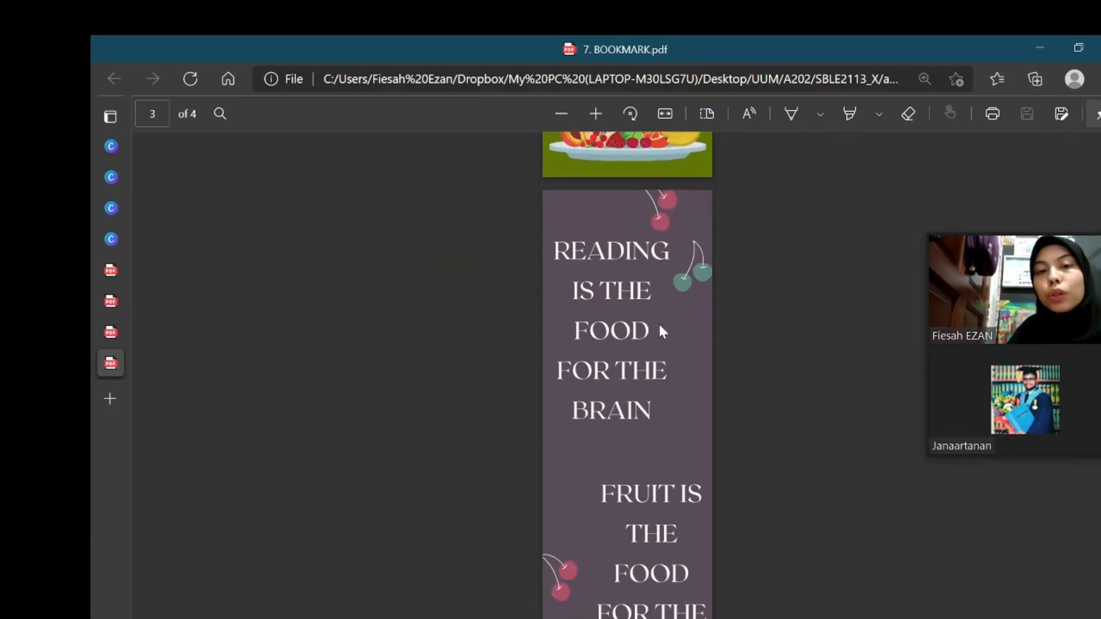